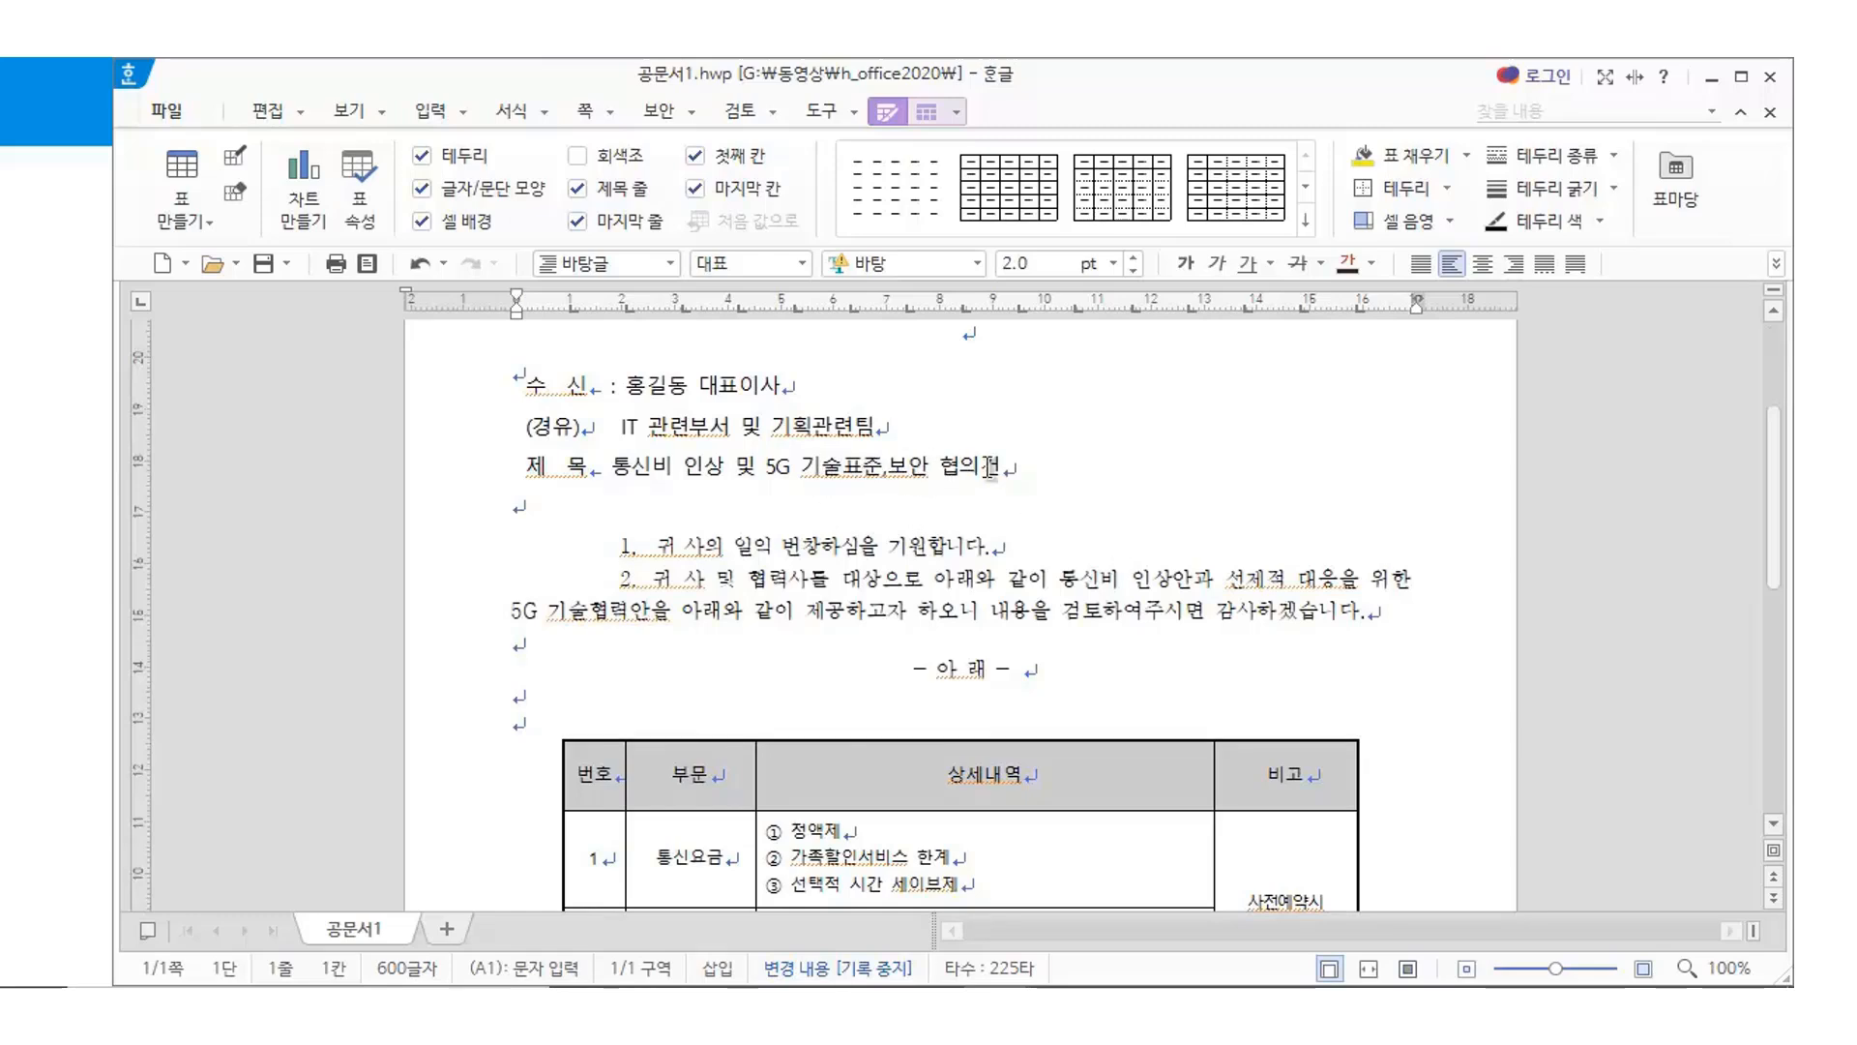
# Scroll through the sample letter 공문서1.hwp, checking its recipient, subject lines and body paragraphs
pyautogui.scroll(3, 990, 531)
pyautogui.scroll(-3, 991, 531)
pyautogui.scroll(1, 988, 474)
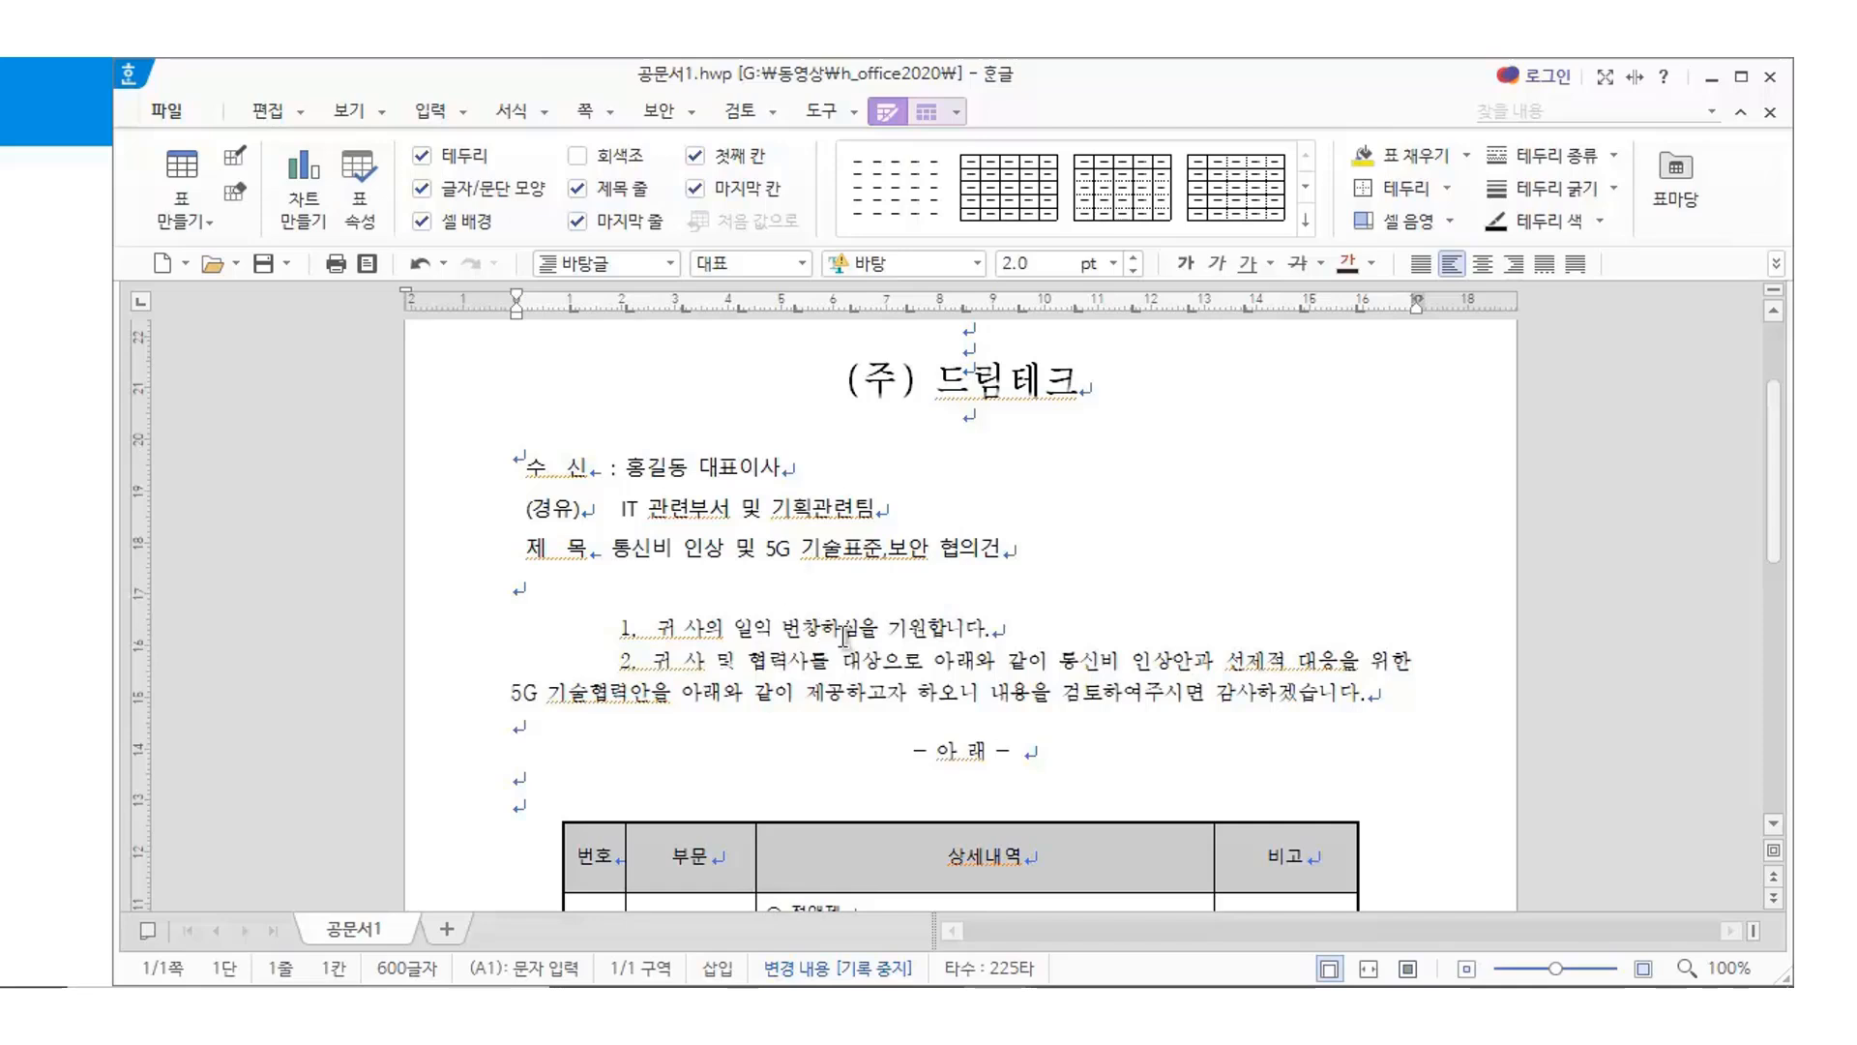
pyautogui.click(1043, 545)
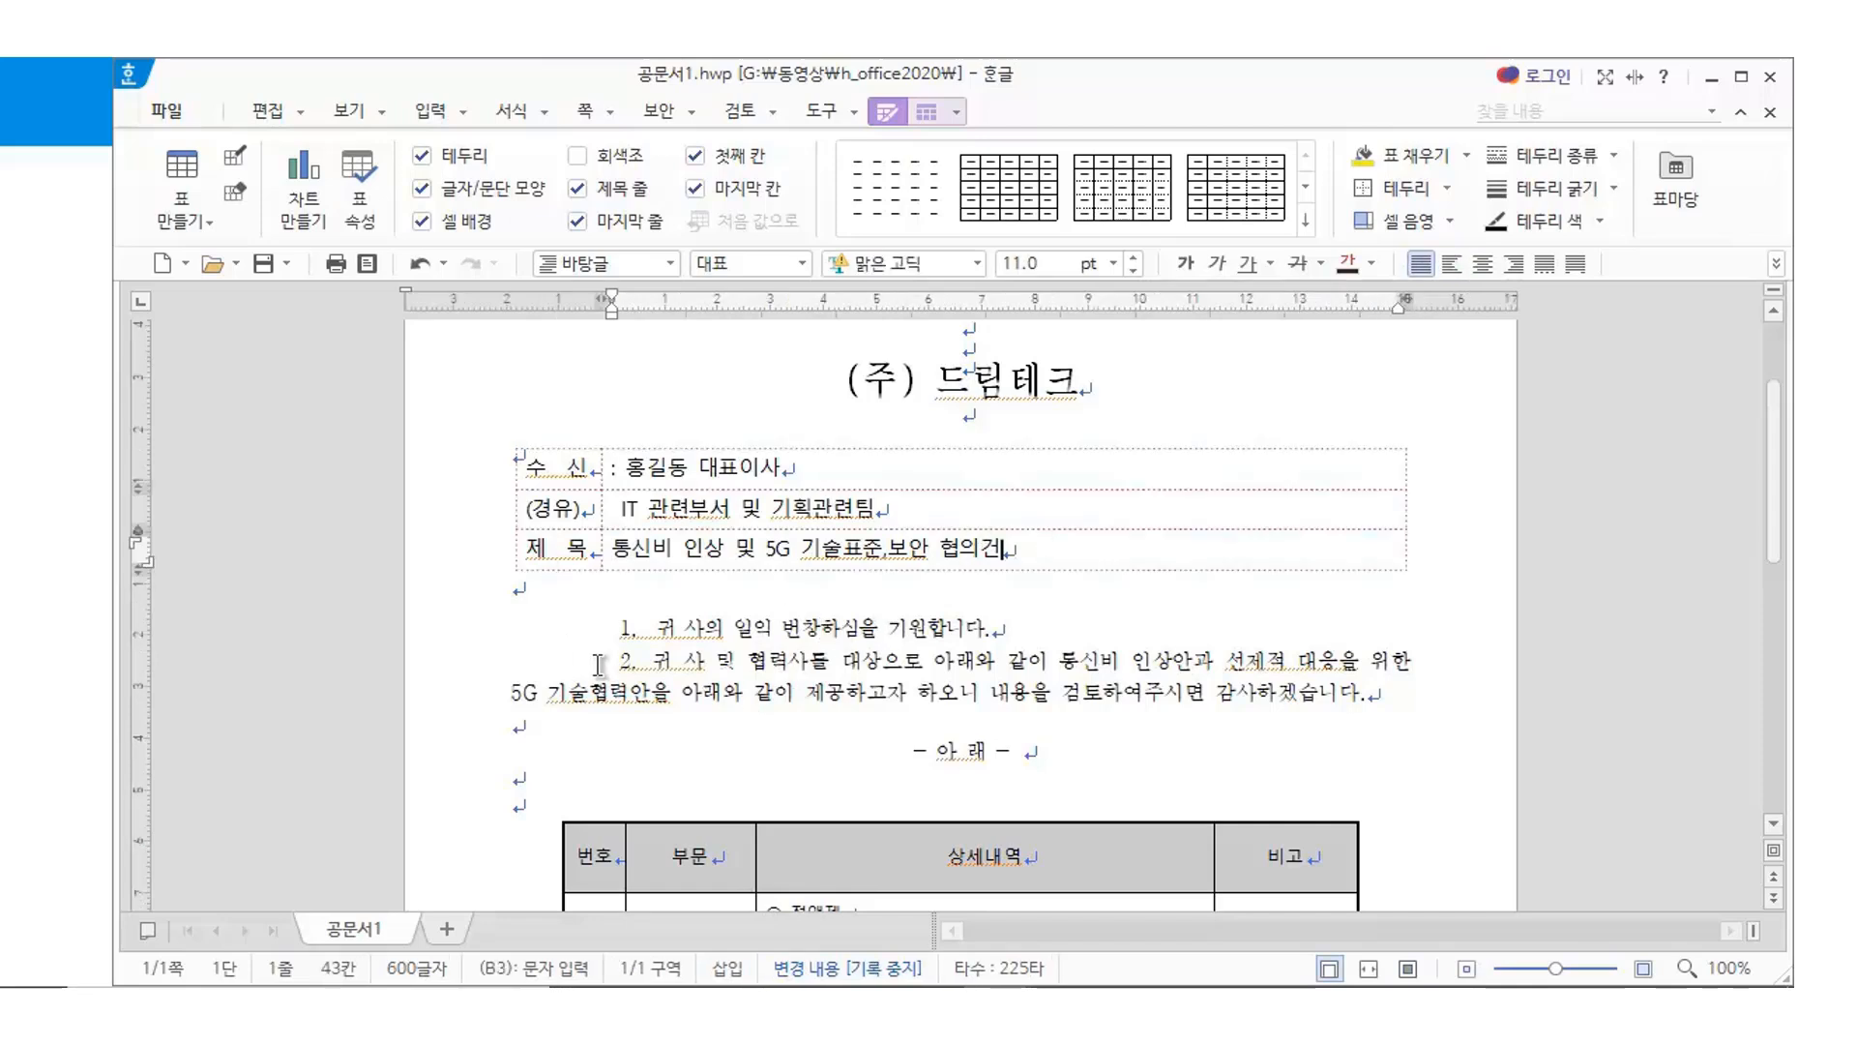
pyautogui.click(705, 661)
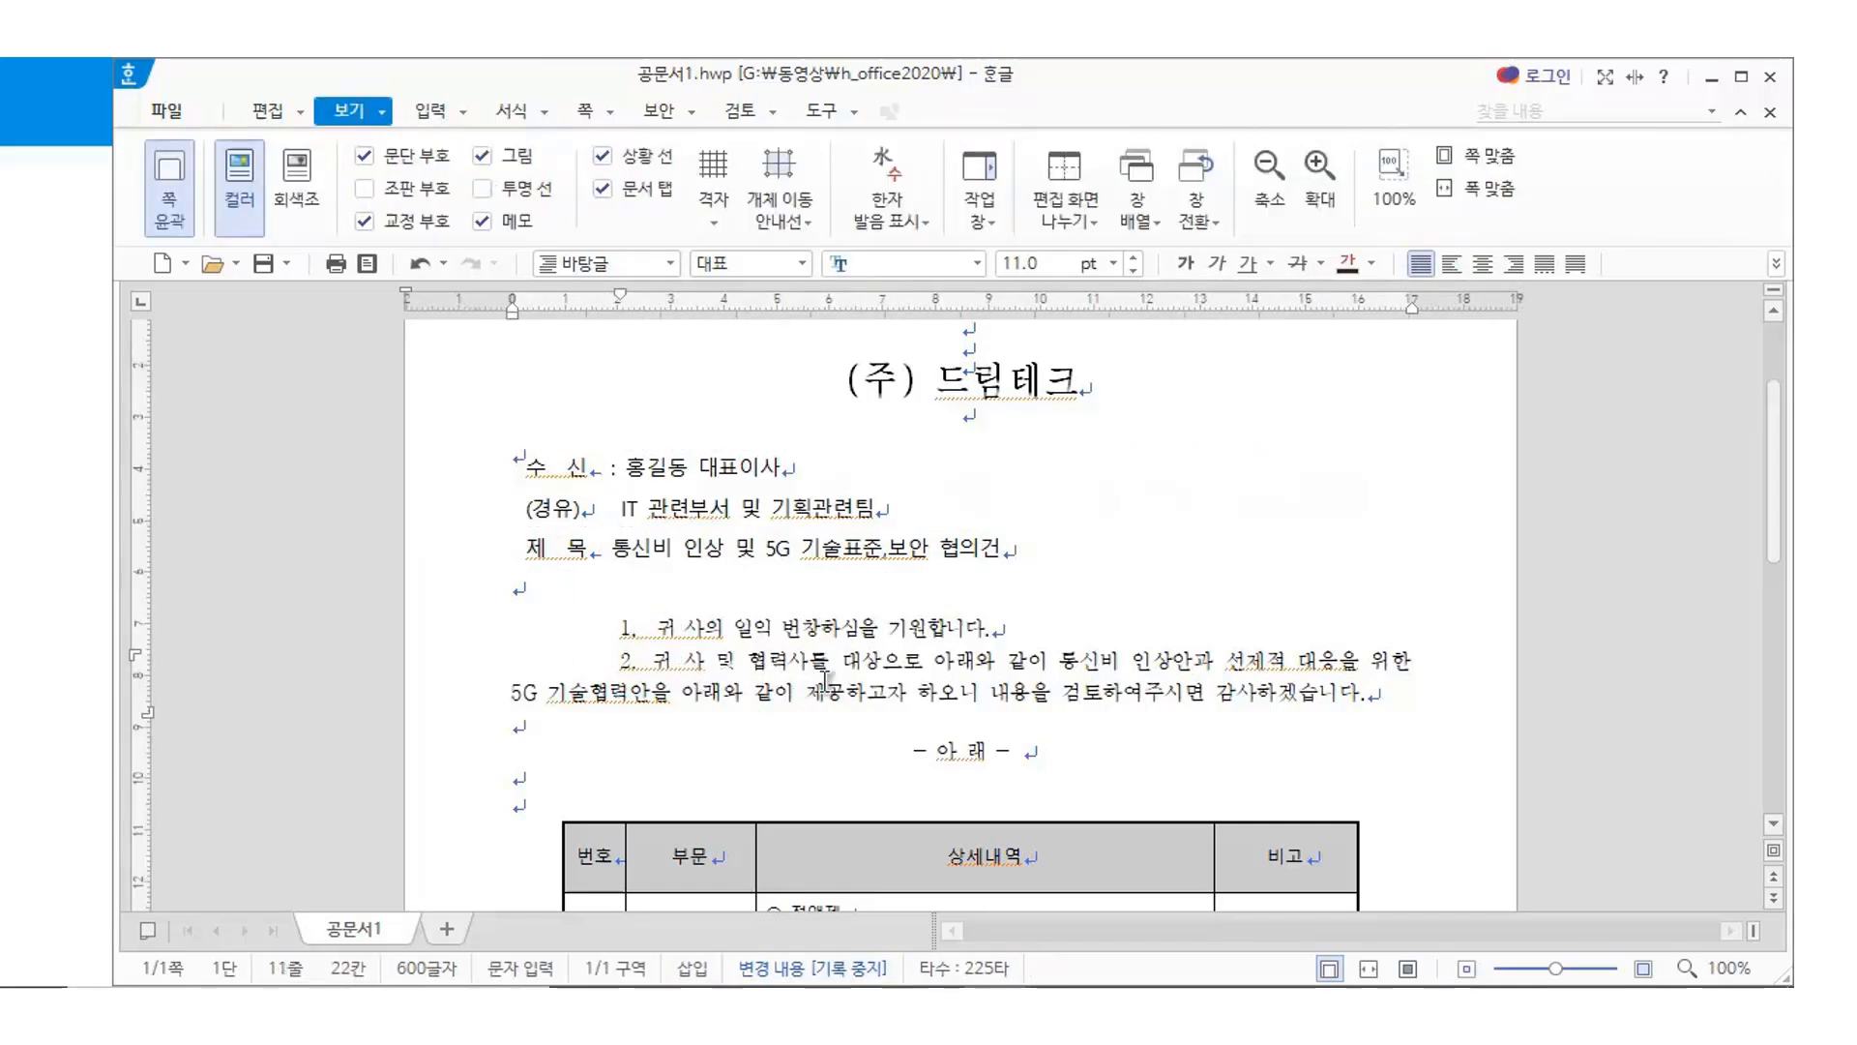
pyautogui.scroll(-2, 948, 638)
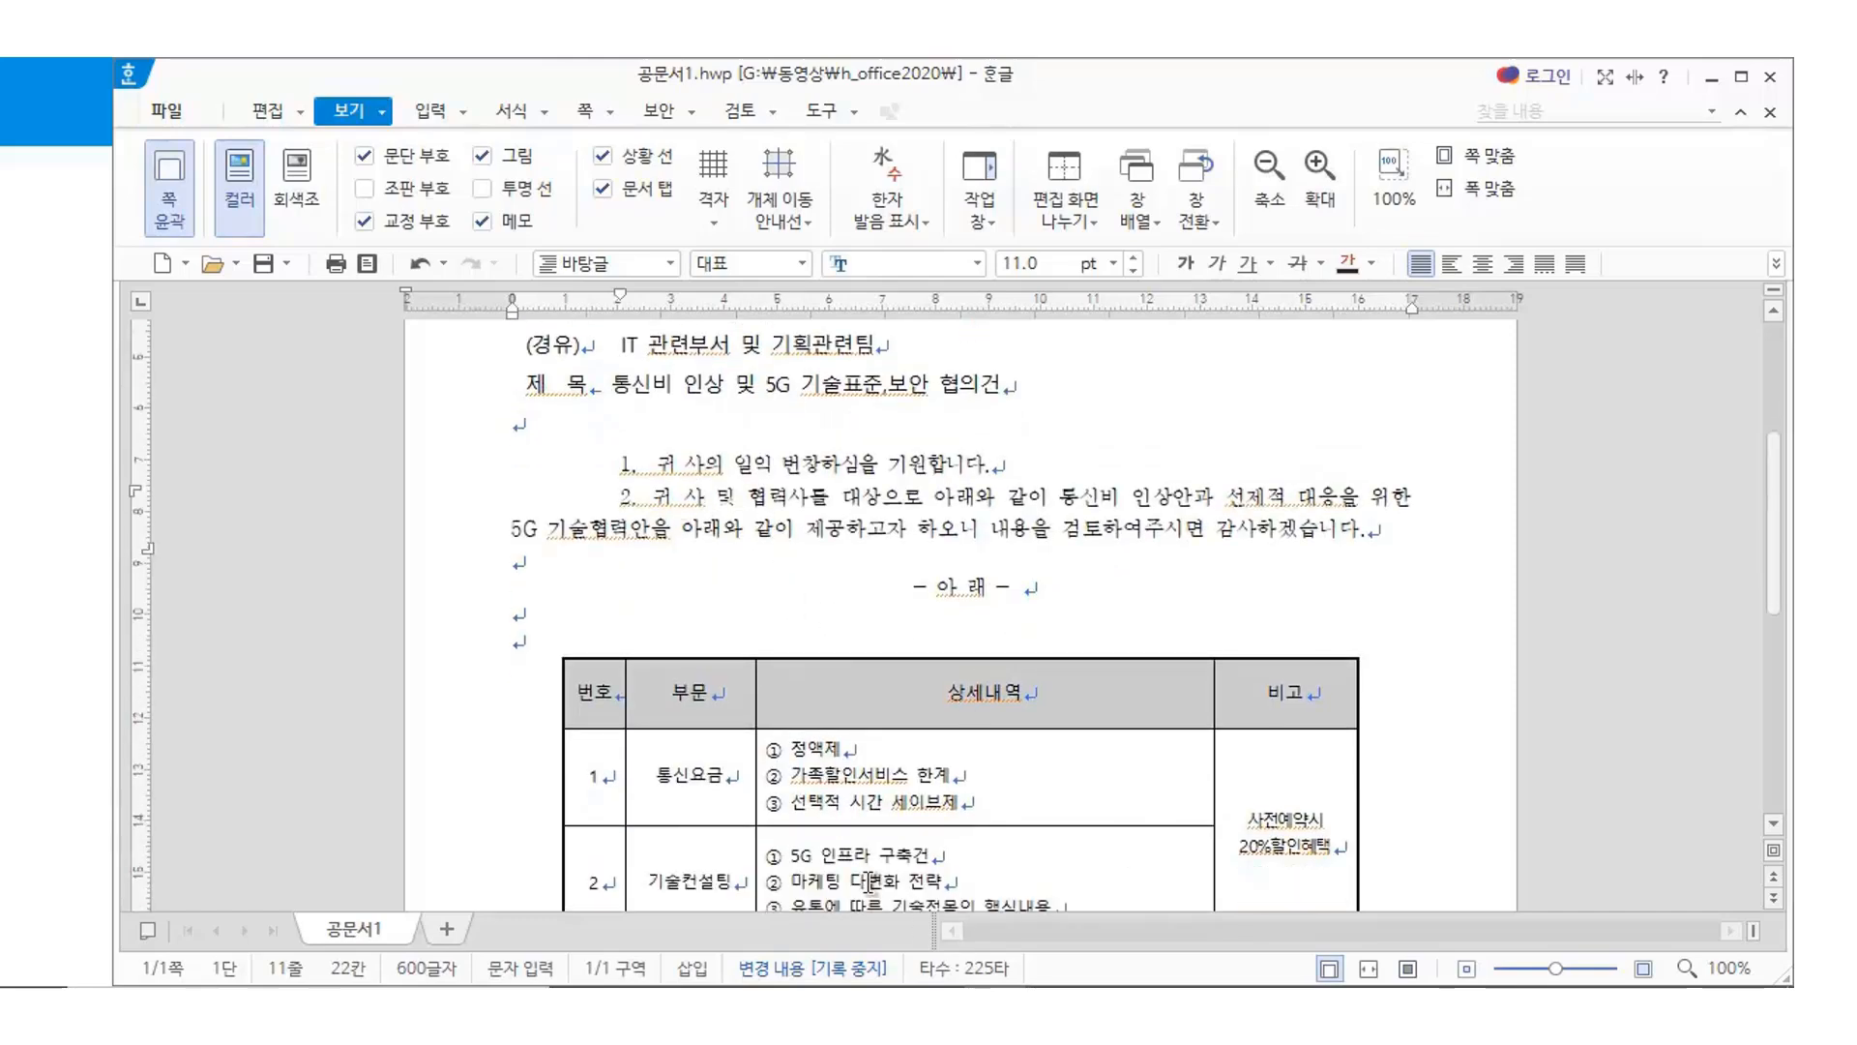
pyautogui.scroll(-2, 888, 762)
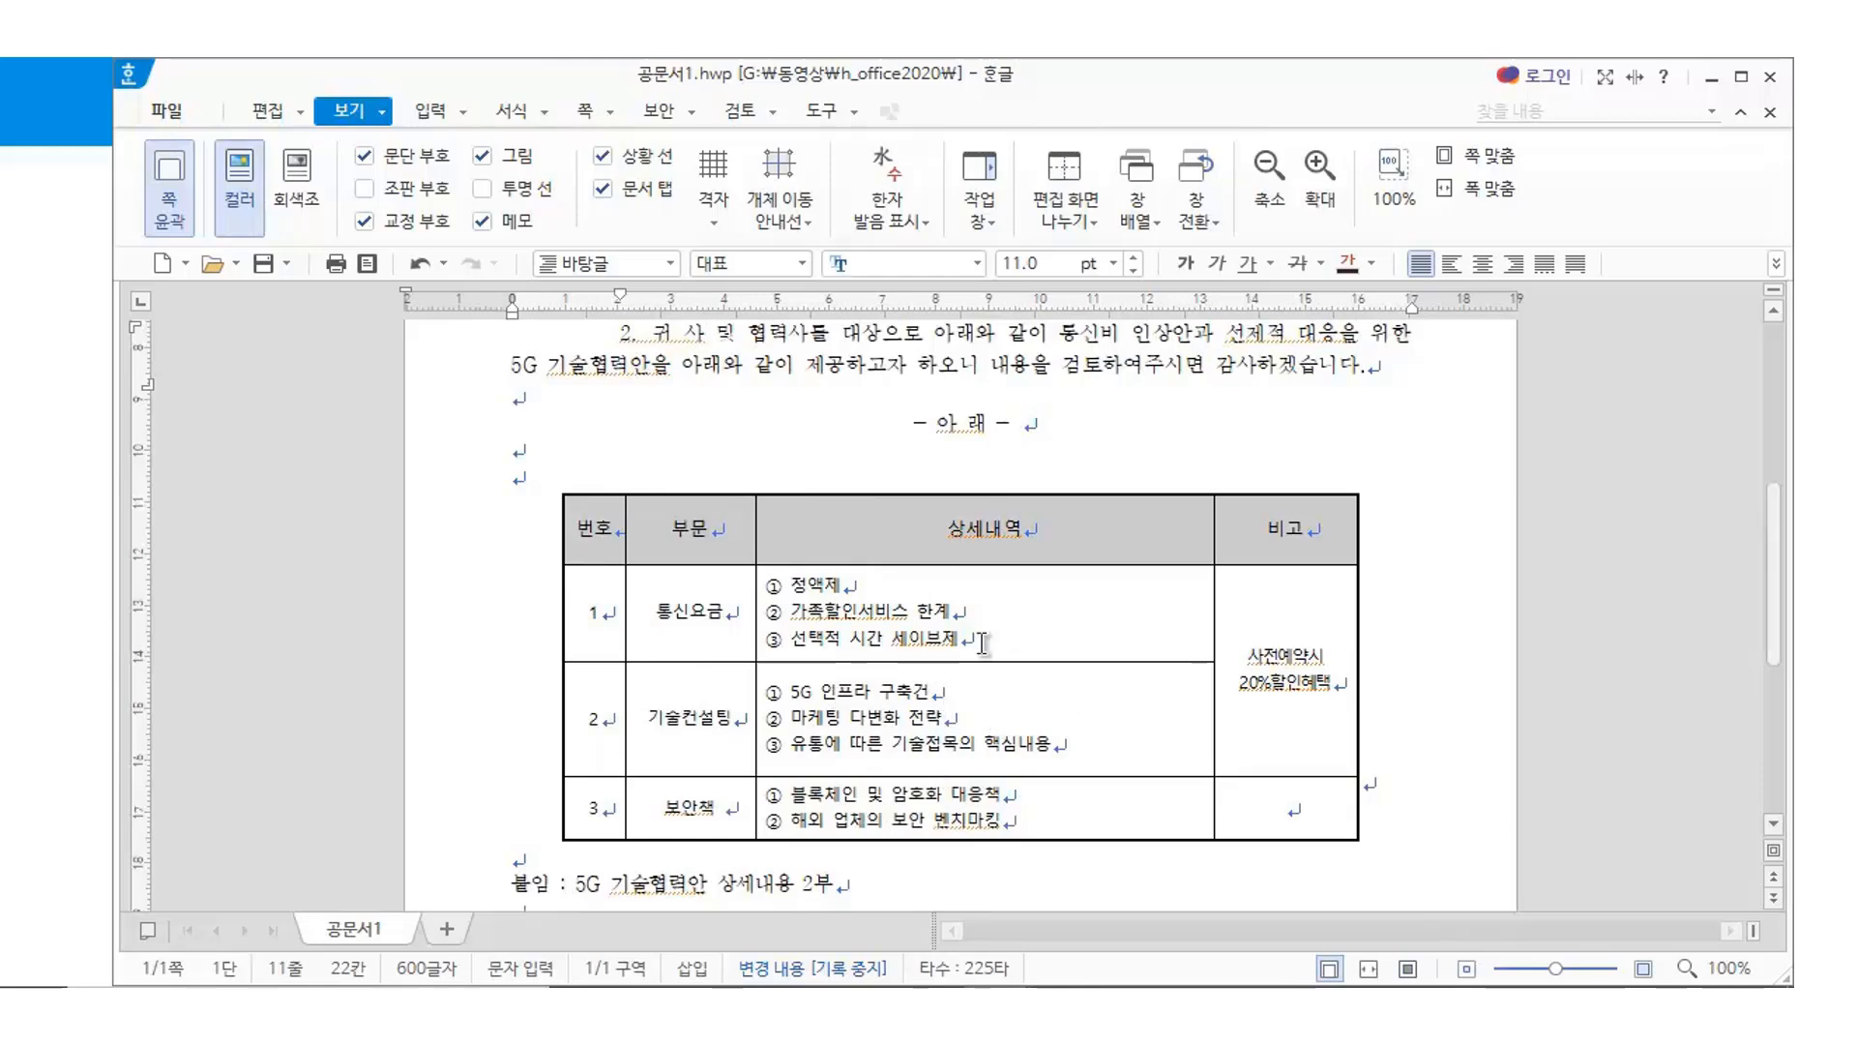
pyautogui.scroll(-1, 1011, 663)
pyautogui.scroll(-1, 1015, 671)
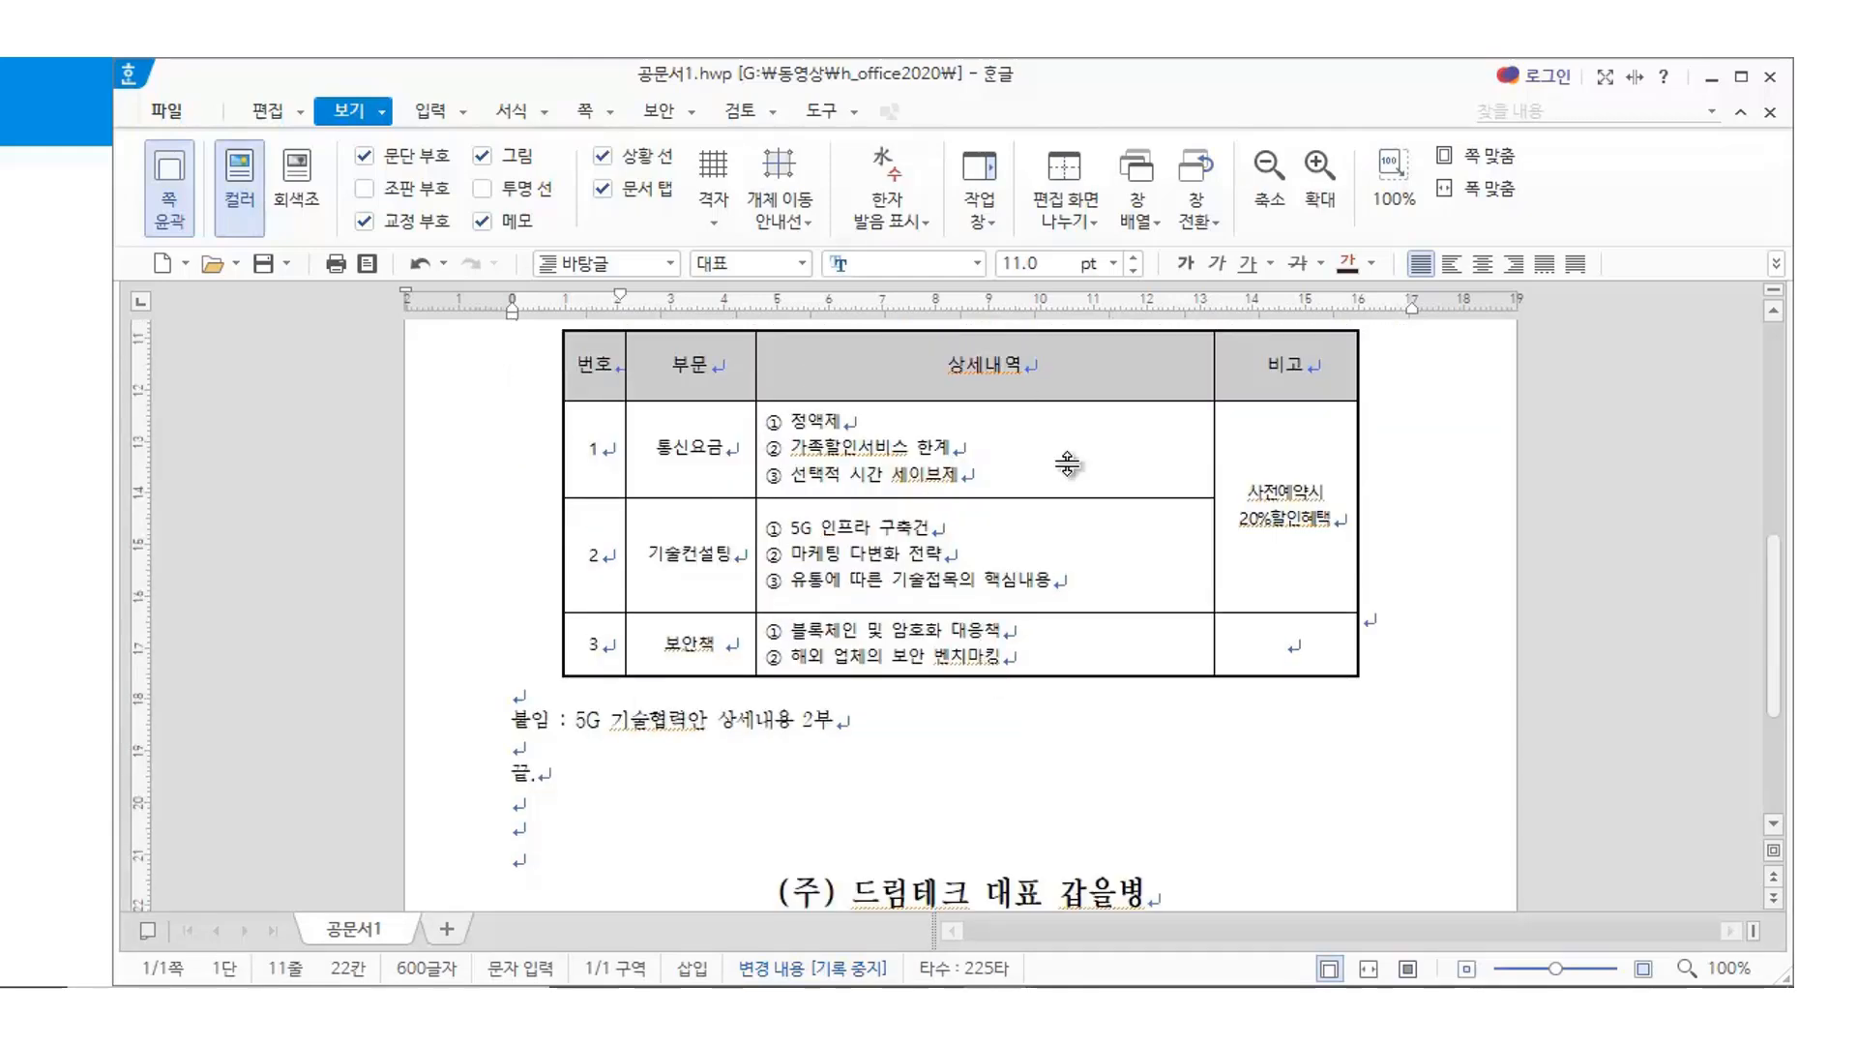
pyautogui.scroll(3, 861, 600)
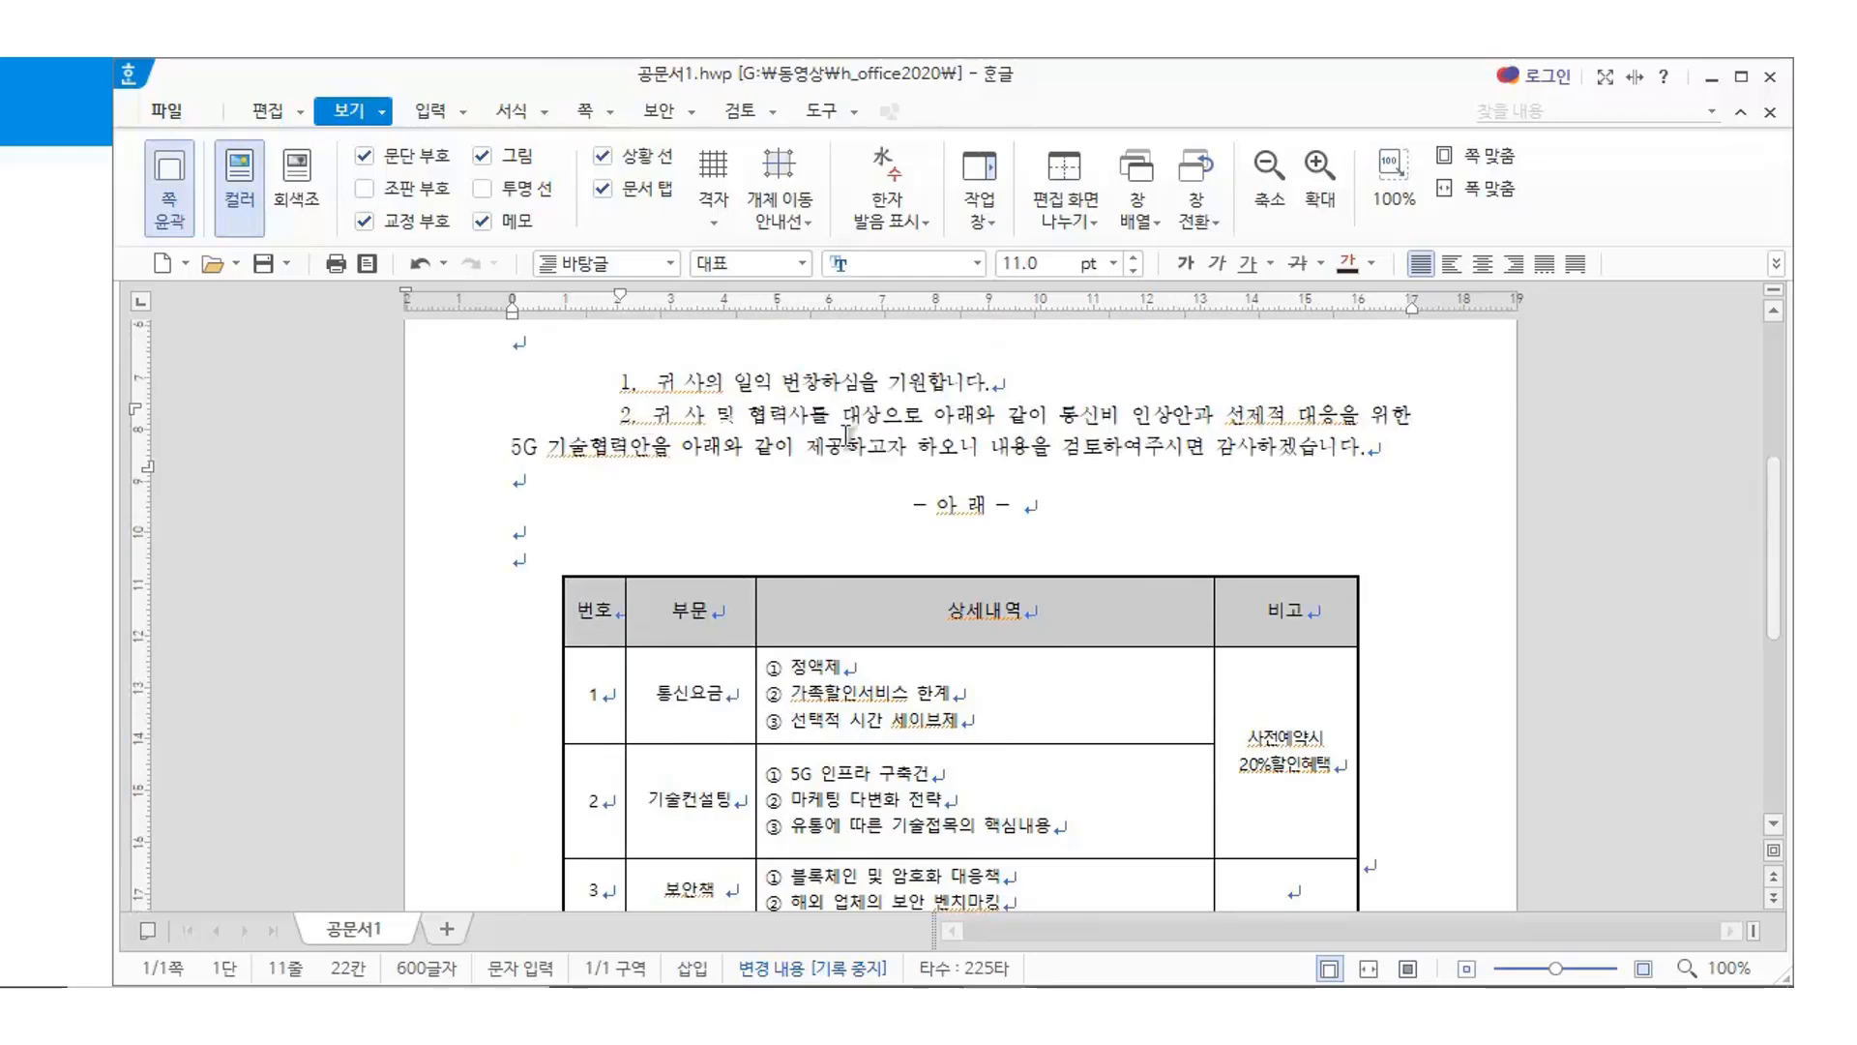
pyautogui.scroll(-4, 909, 437)
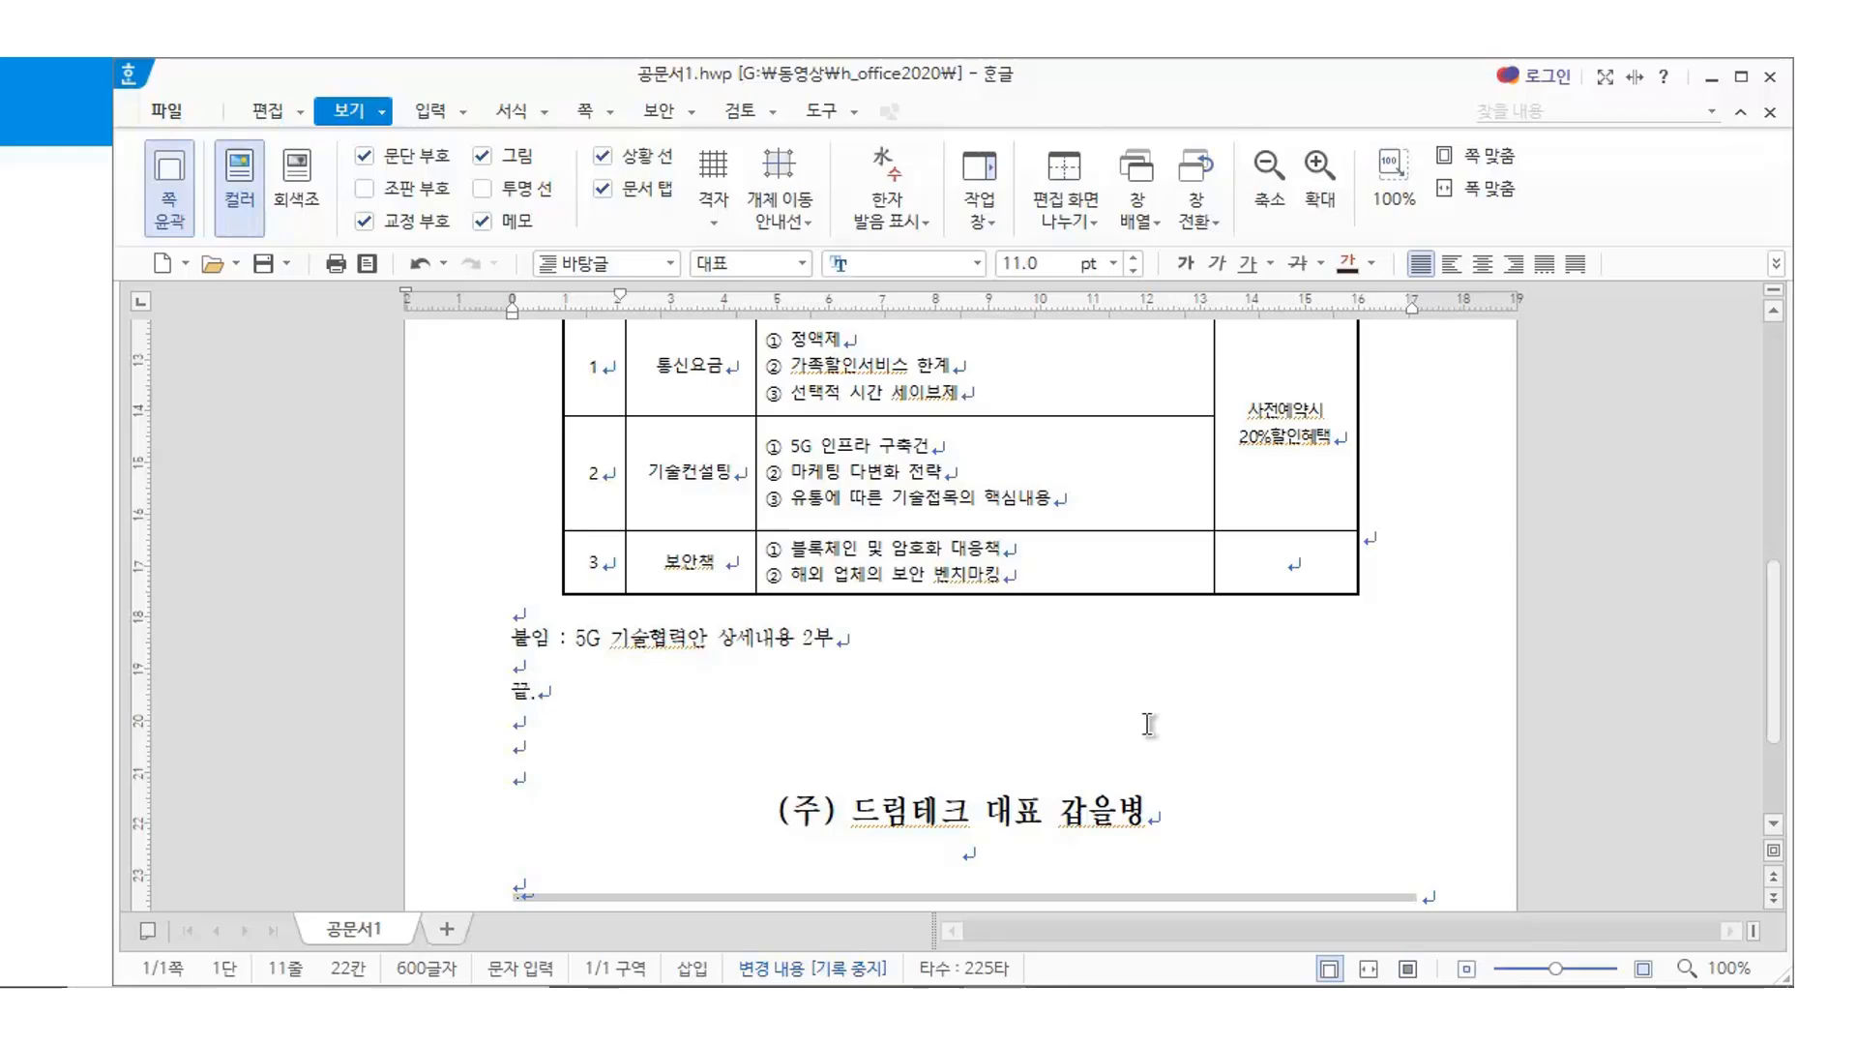
# After a final look over the letter, switch to the blank document 빈 문서 1
pyautogui.scroll(10, 905, 578)
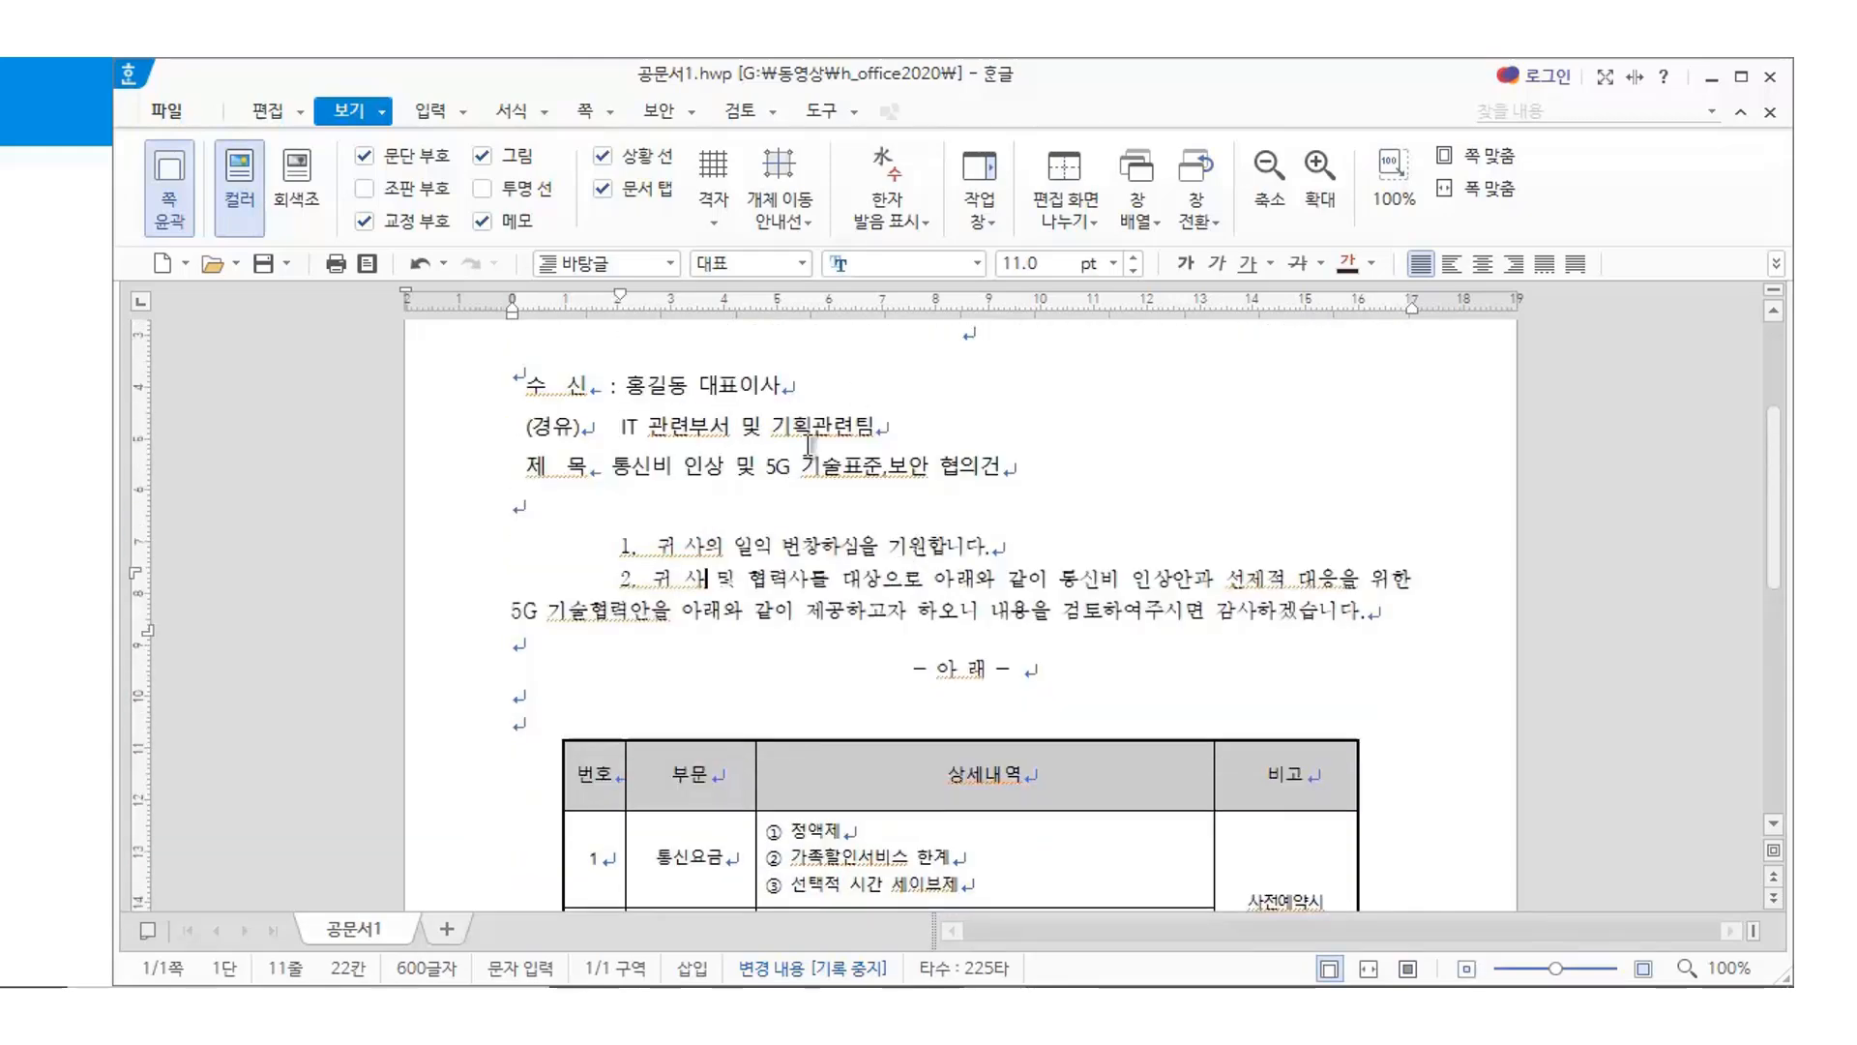
pyautogui.scroll(-5, 848, 467)
pyautogui.scroll(-5, 848, 468)
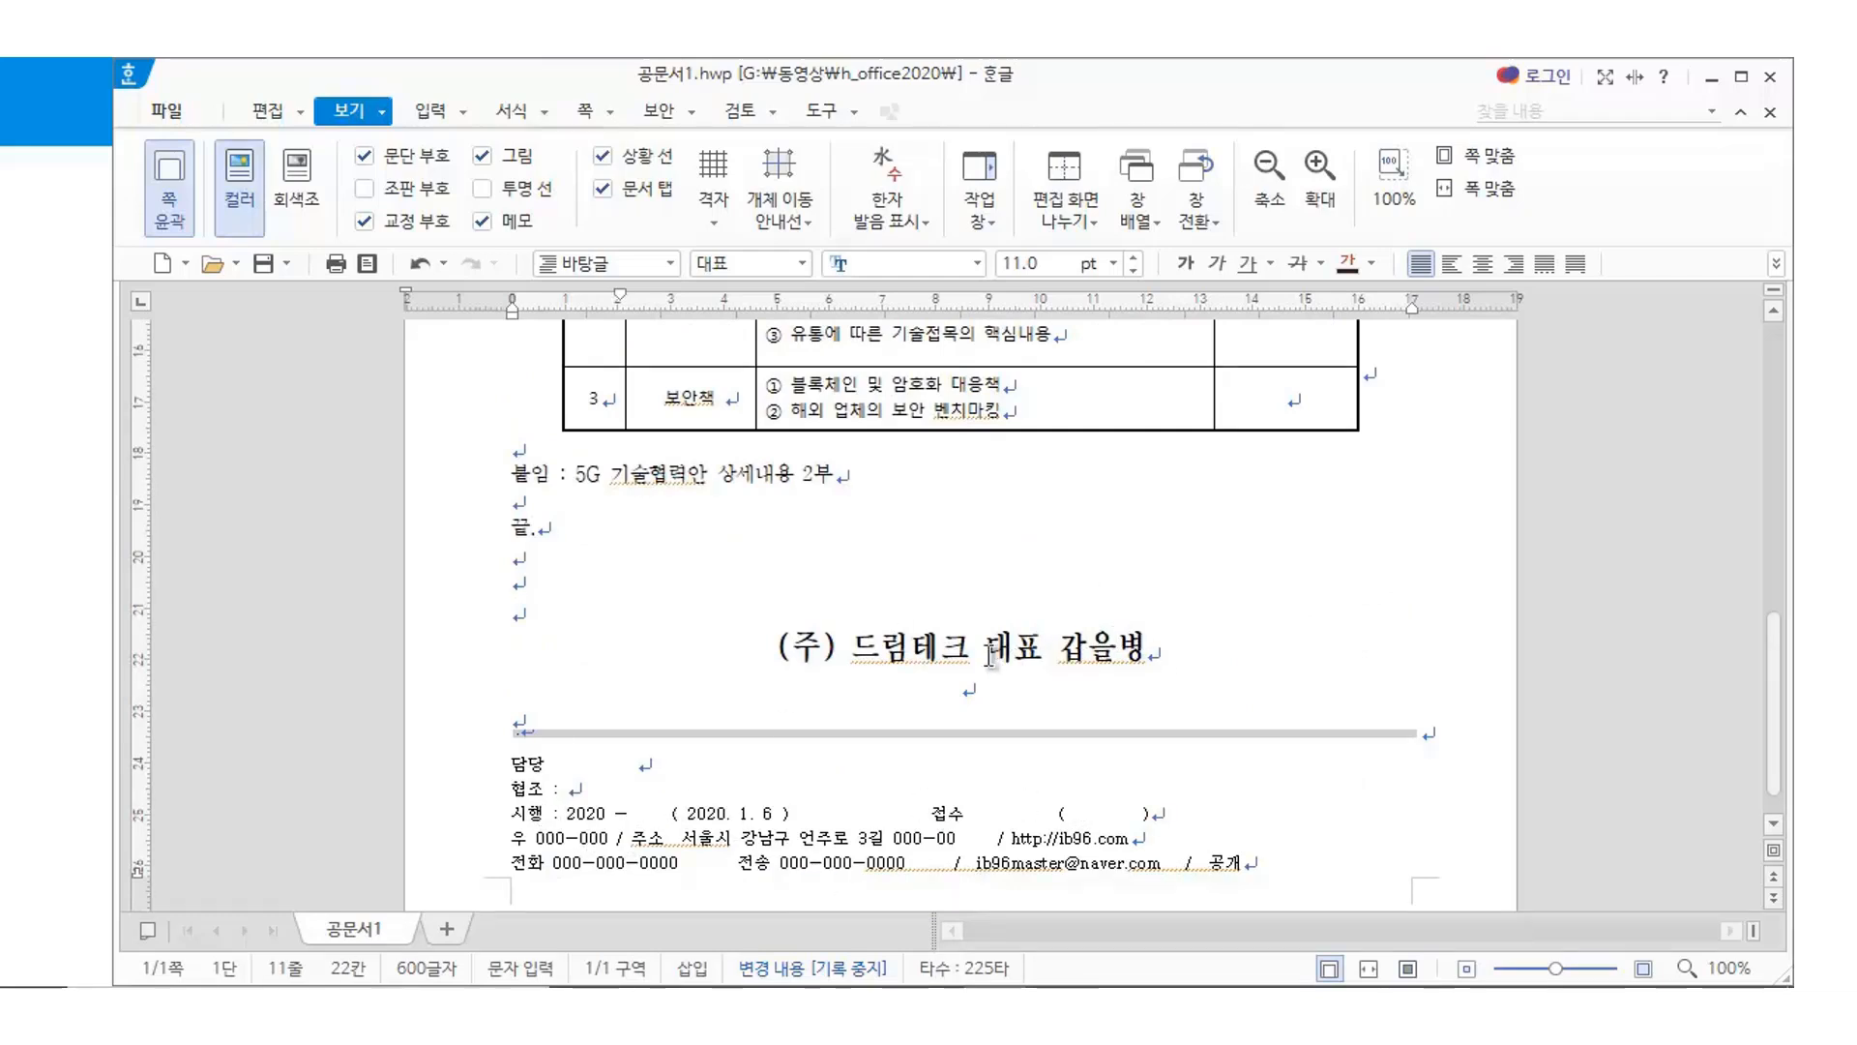
pyautogui.scroll(5, 989, 655)
pyautogui.scroll(4, 989, 655)
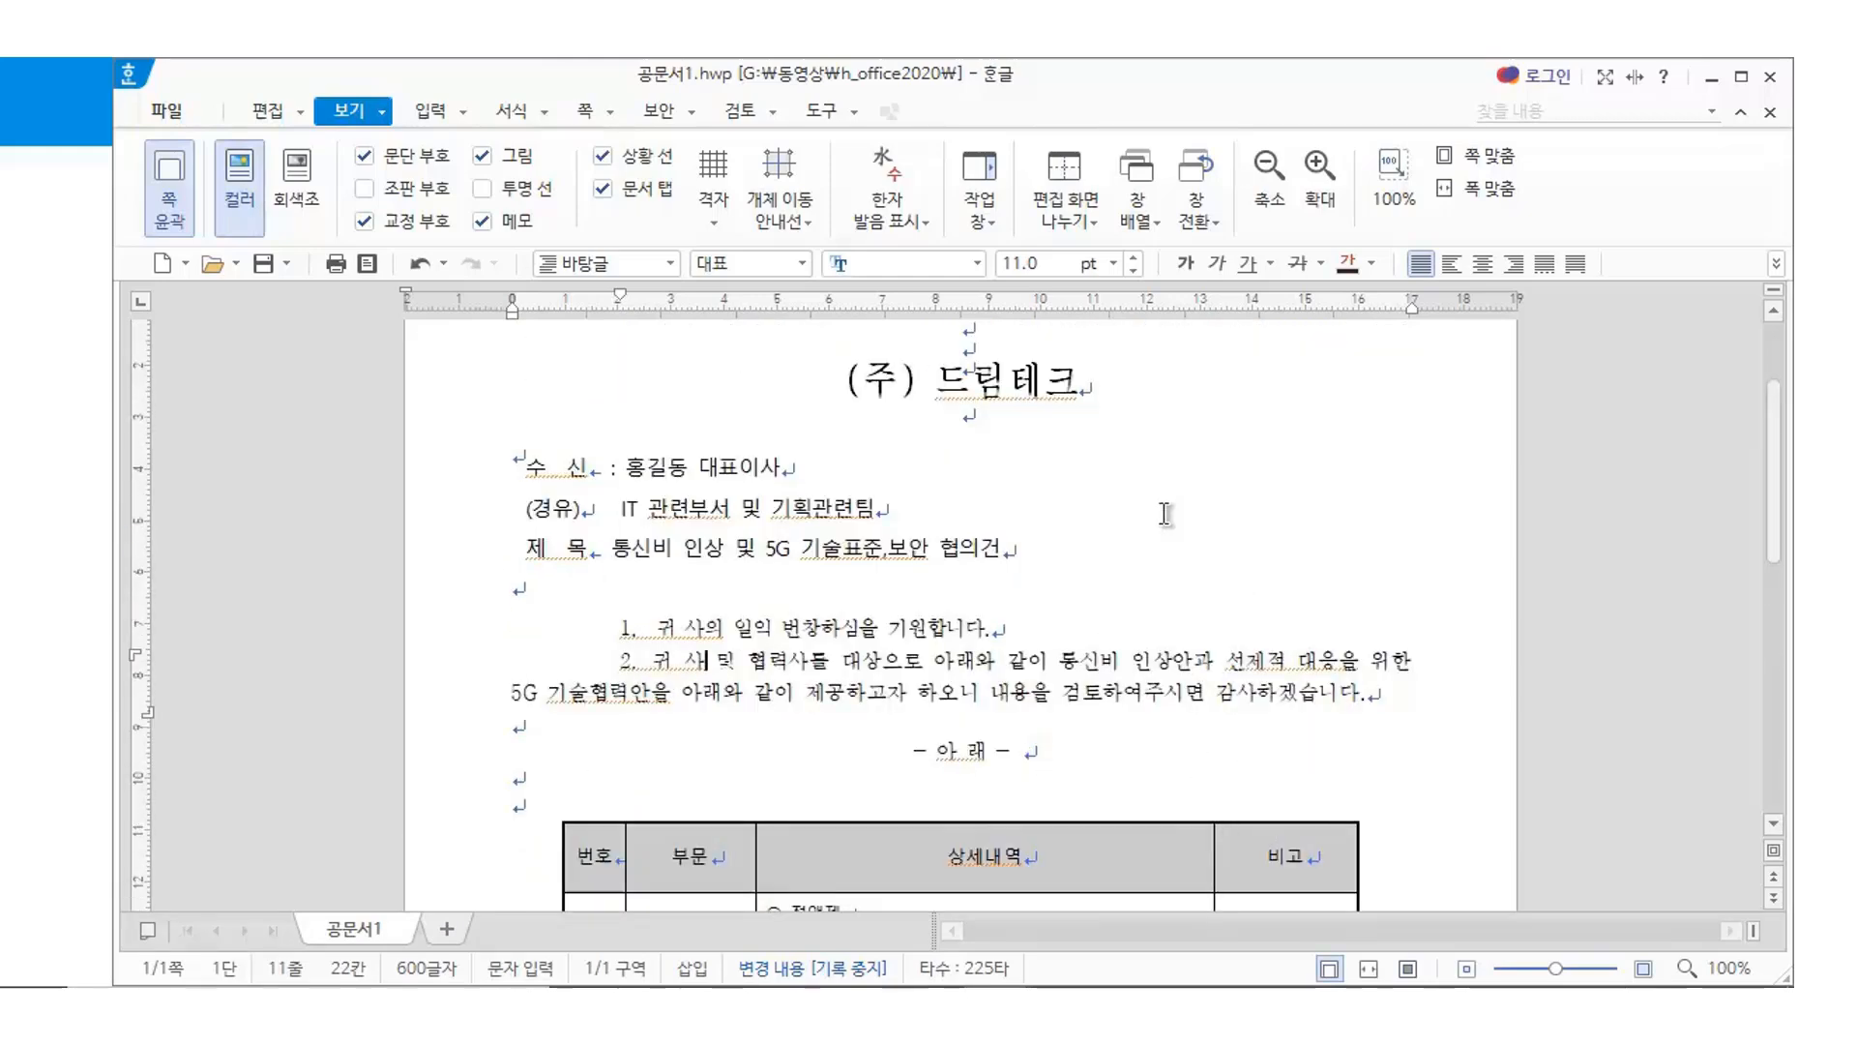
pyautogui.press('Hangul')
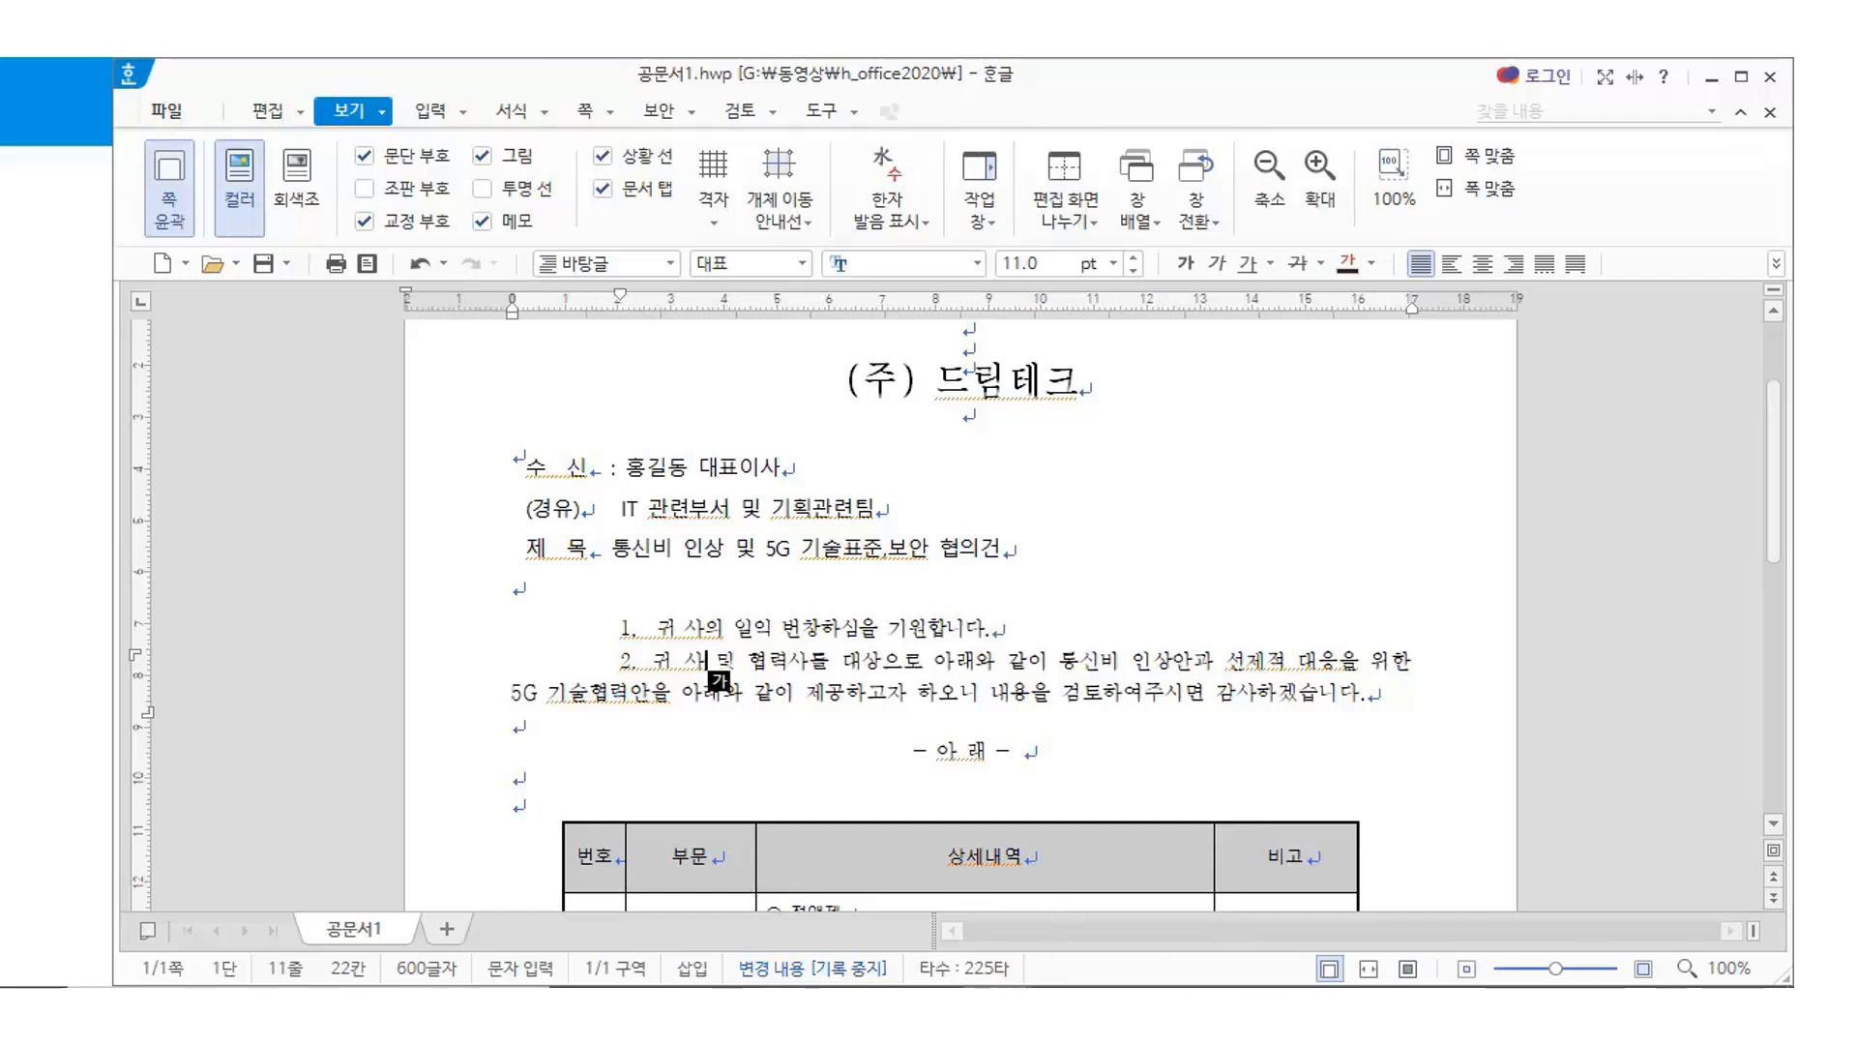
pyautogui.click(1111, 910)
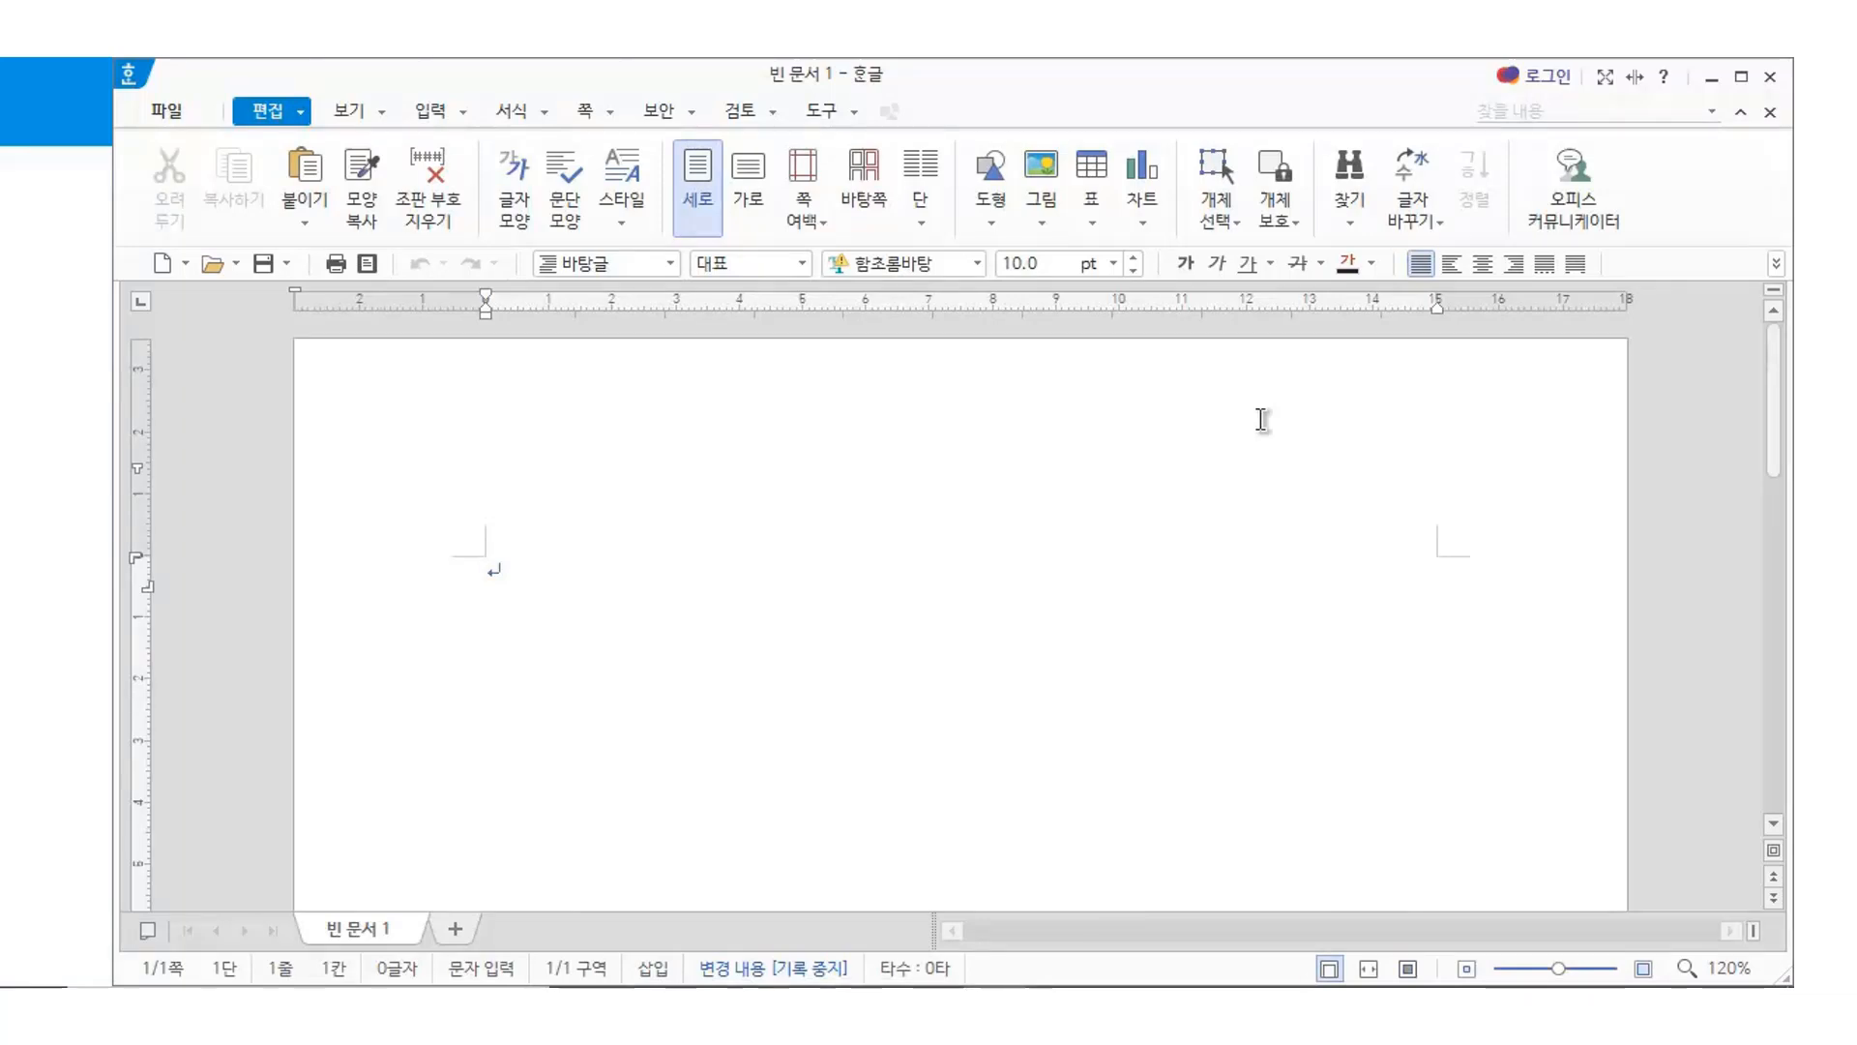
# In 편집 용지 (F7), set header and footer to 0 mm, left and right to 20 mm, binding 0
pyautogui.press('F7')
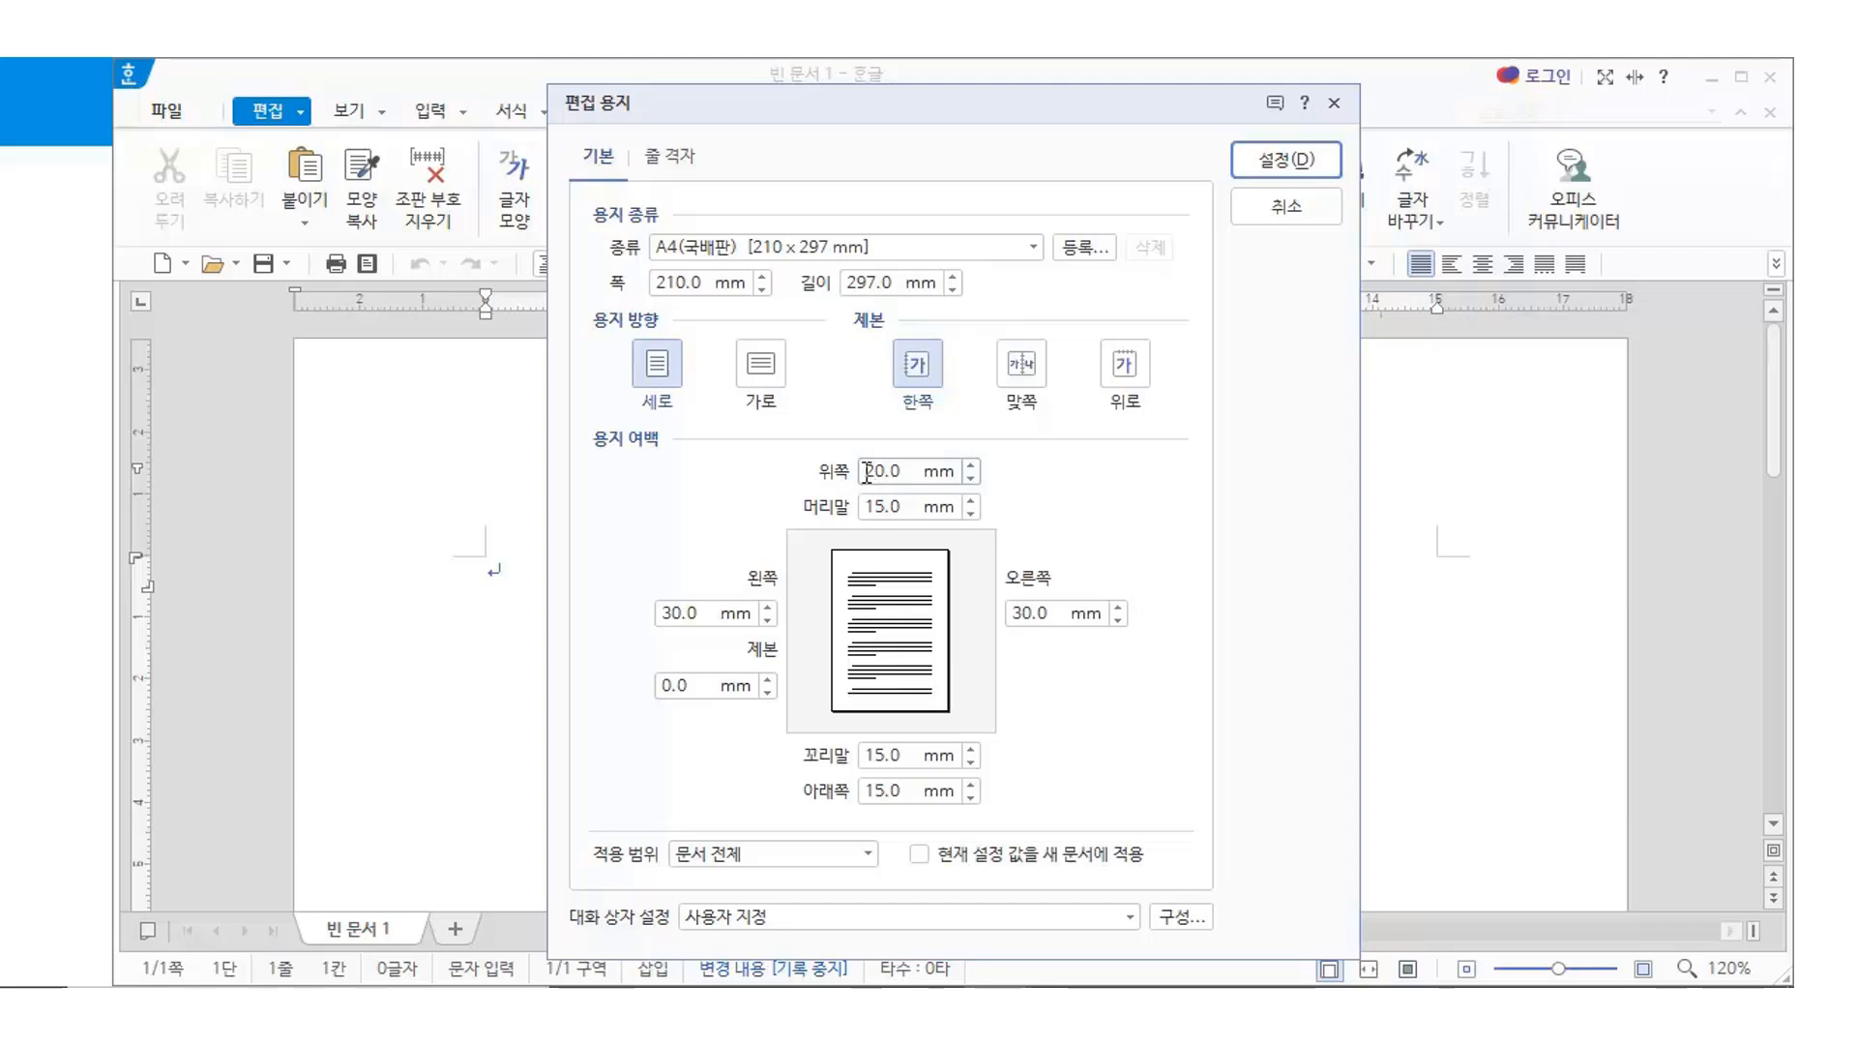
pyautogui.click(915, 473)
pyautogui.doubleClick(907, 505)
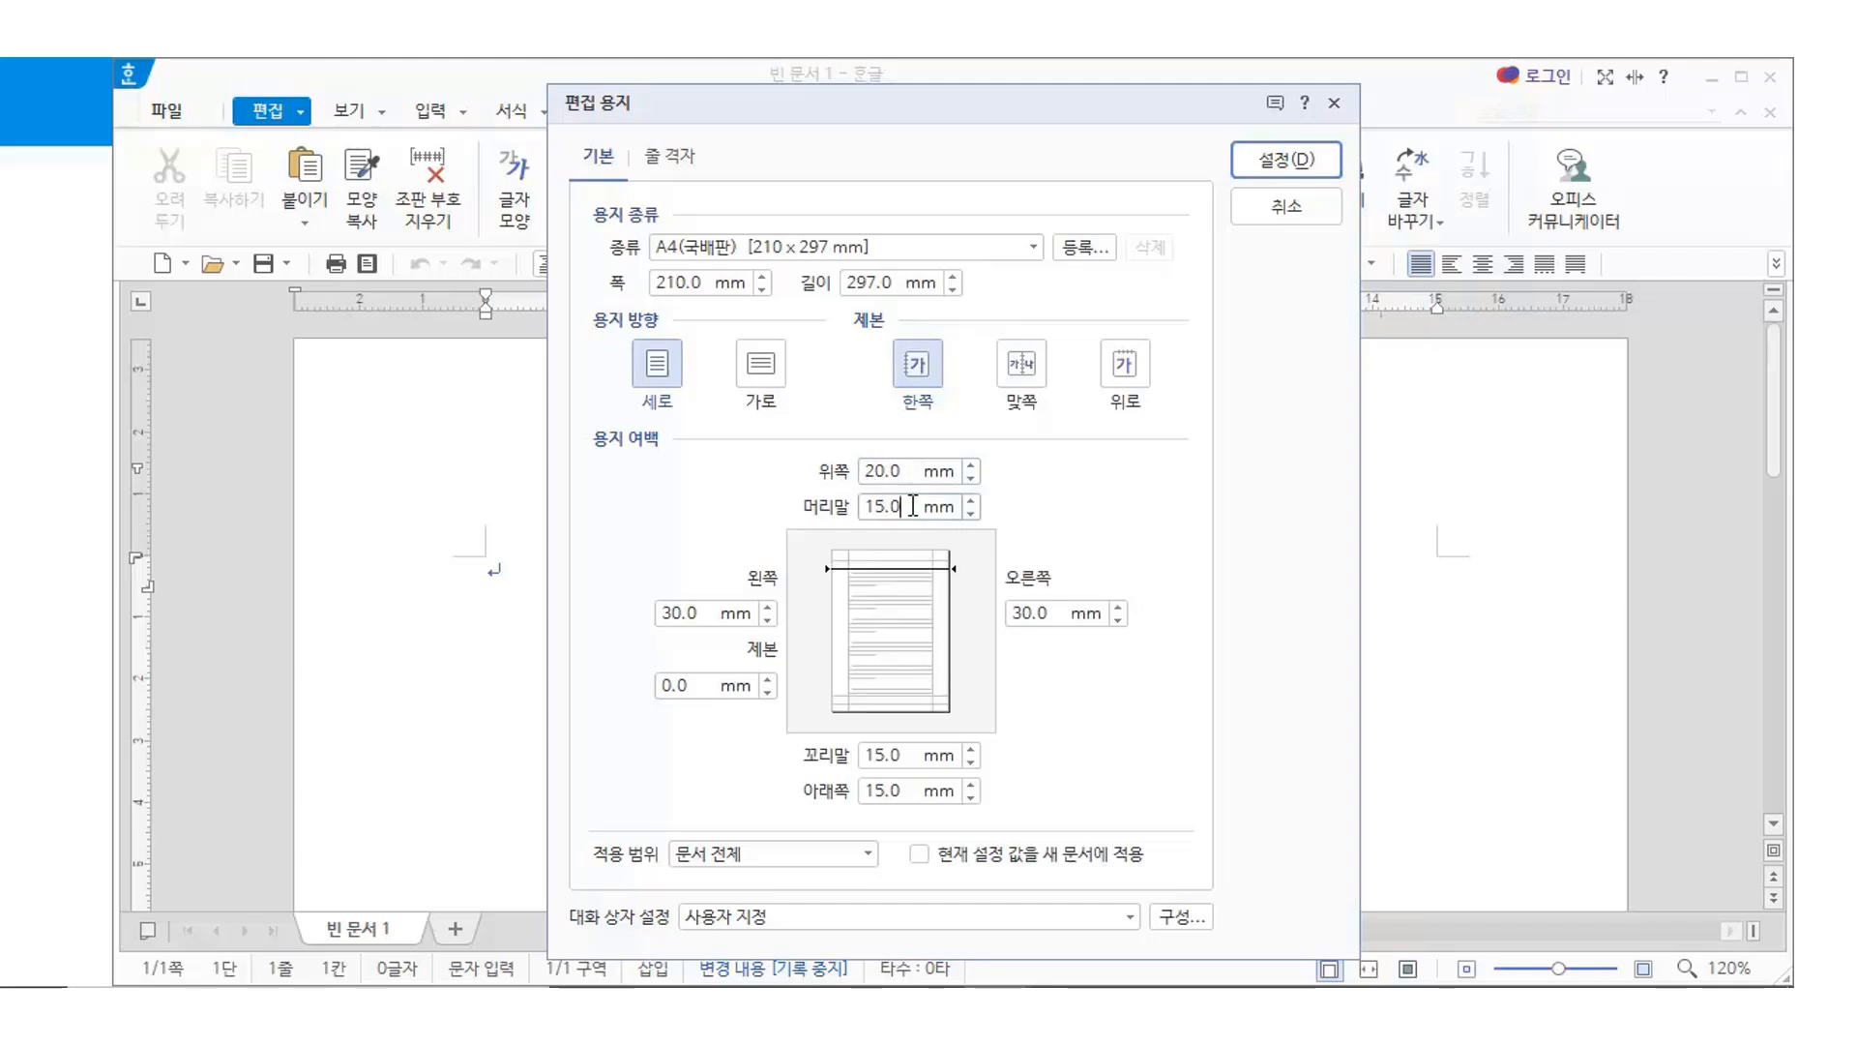
pyautogui.write('0')
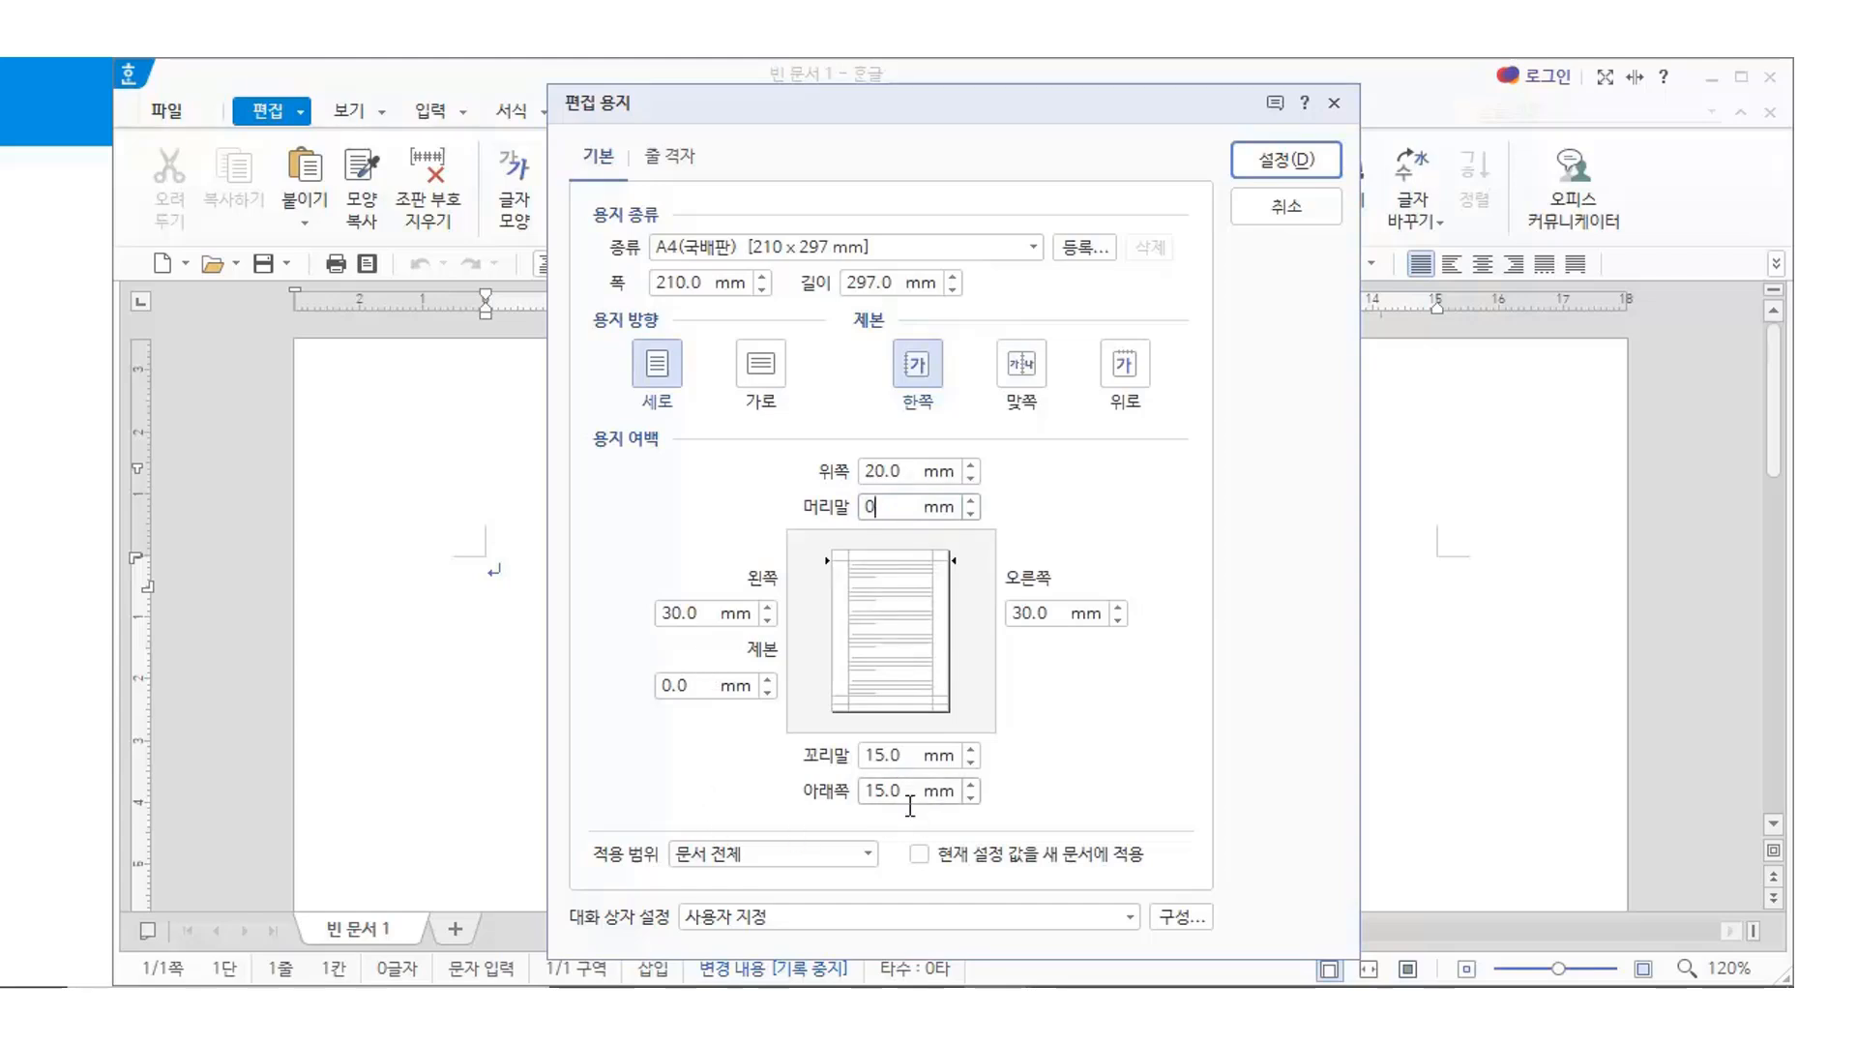
pyautogui.click(909, 755)
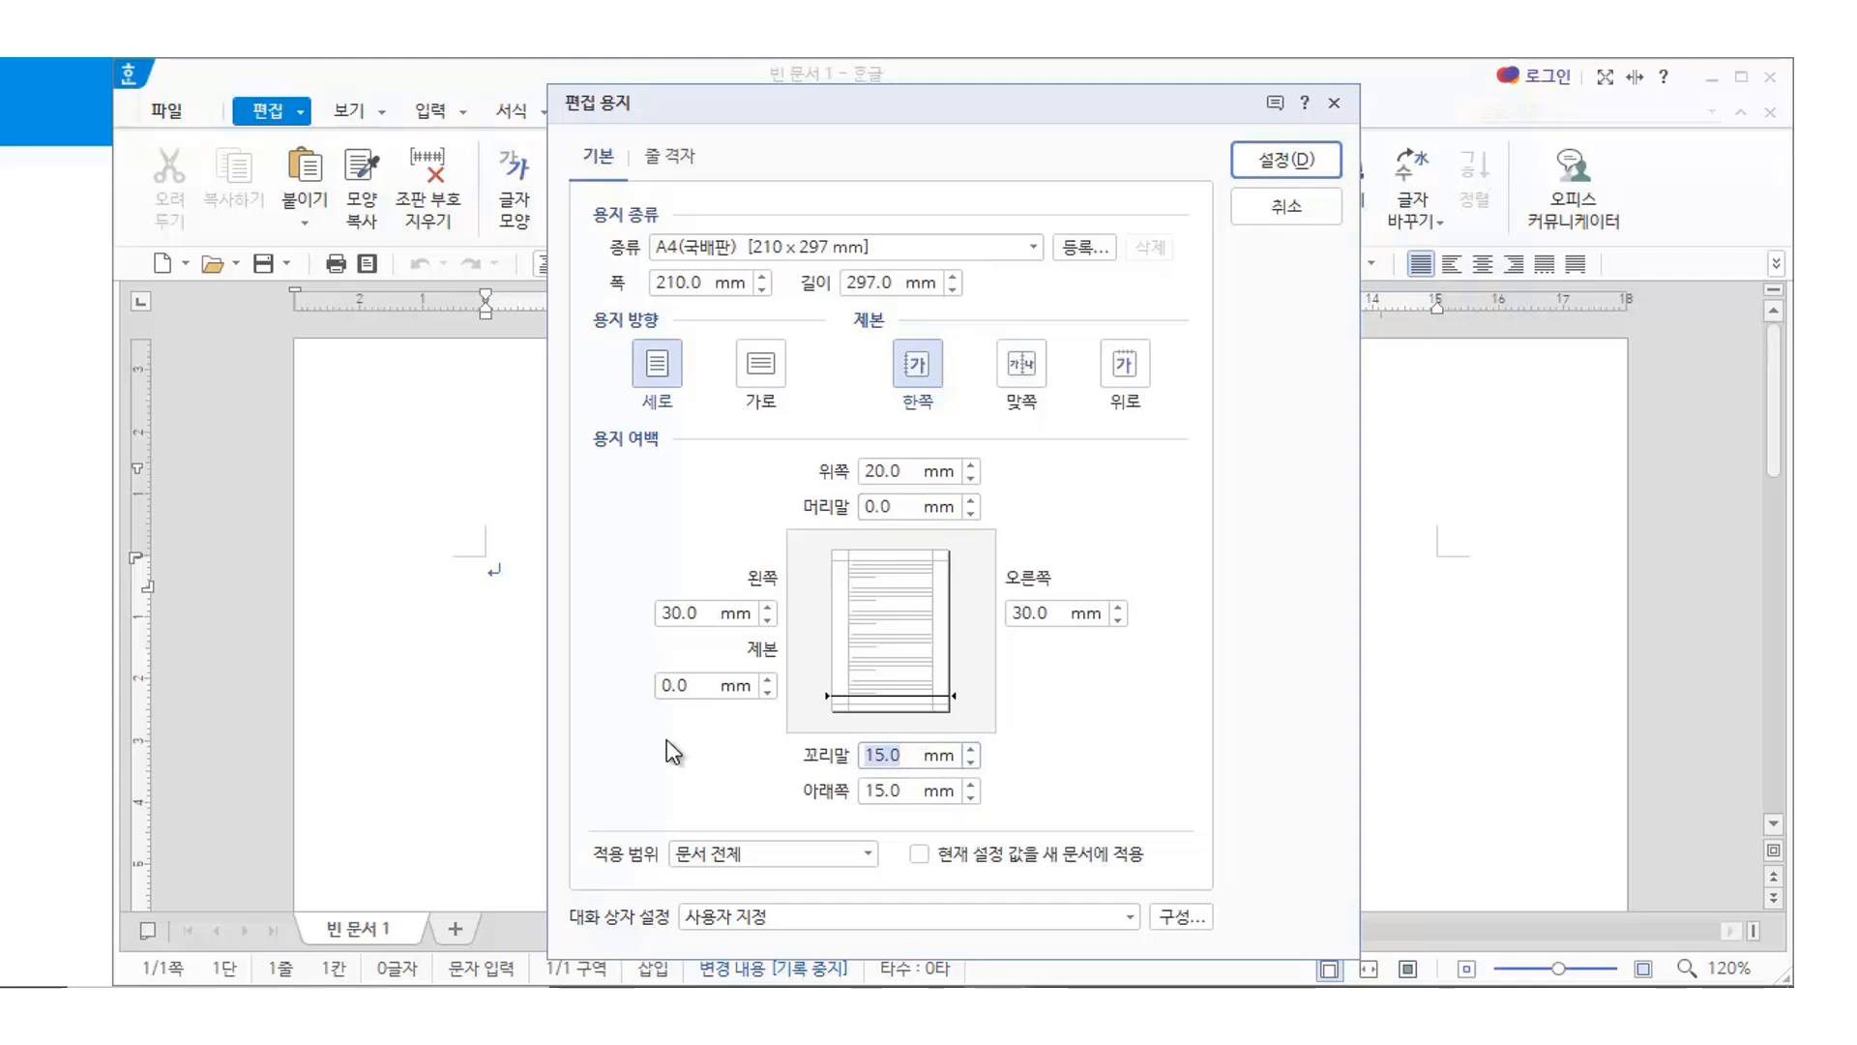
pyautogui.write('0')
pyautogui.click(682, 615)
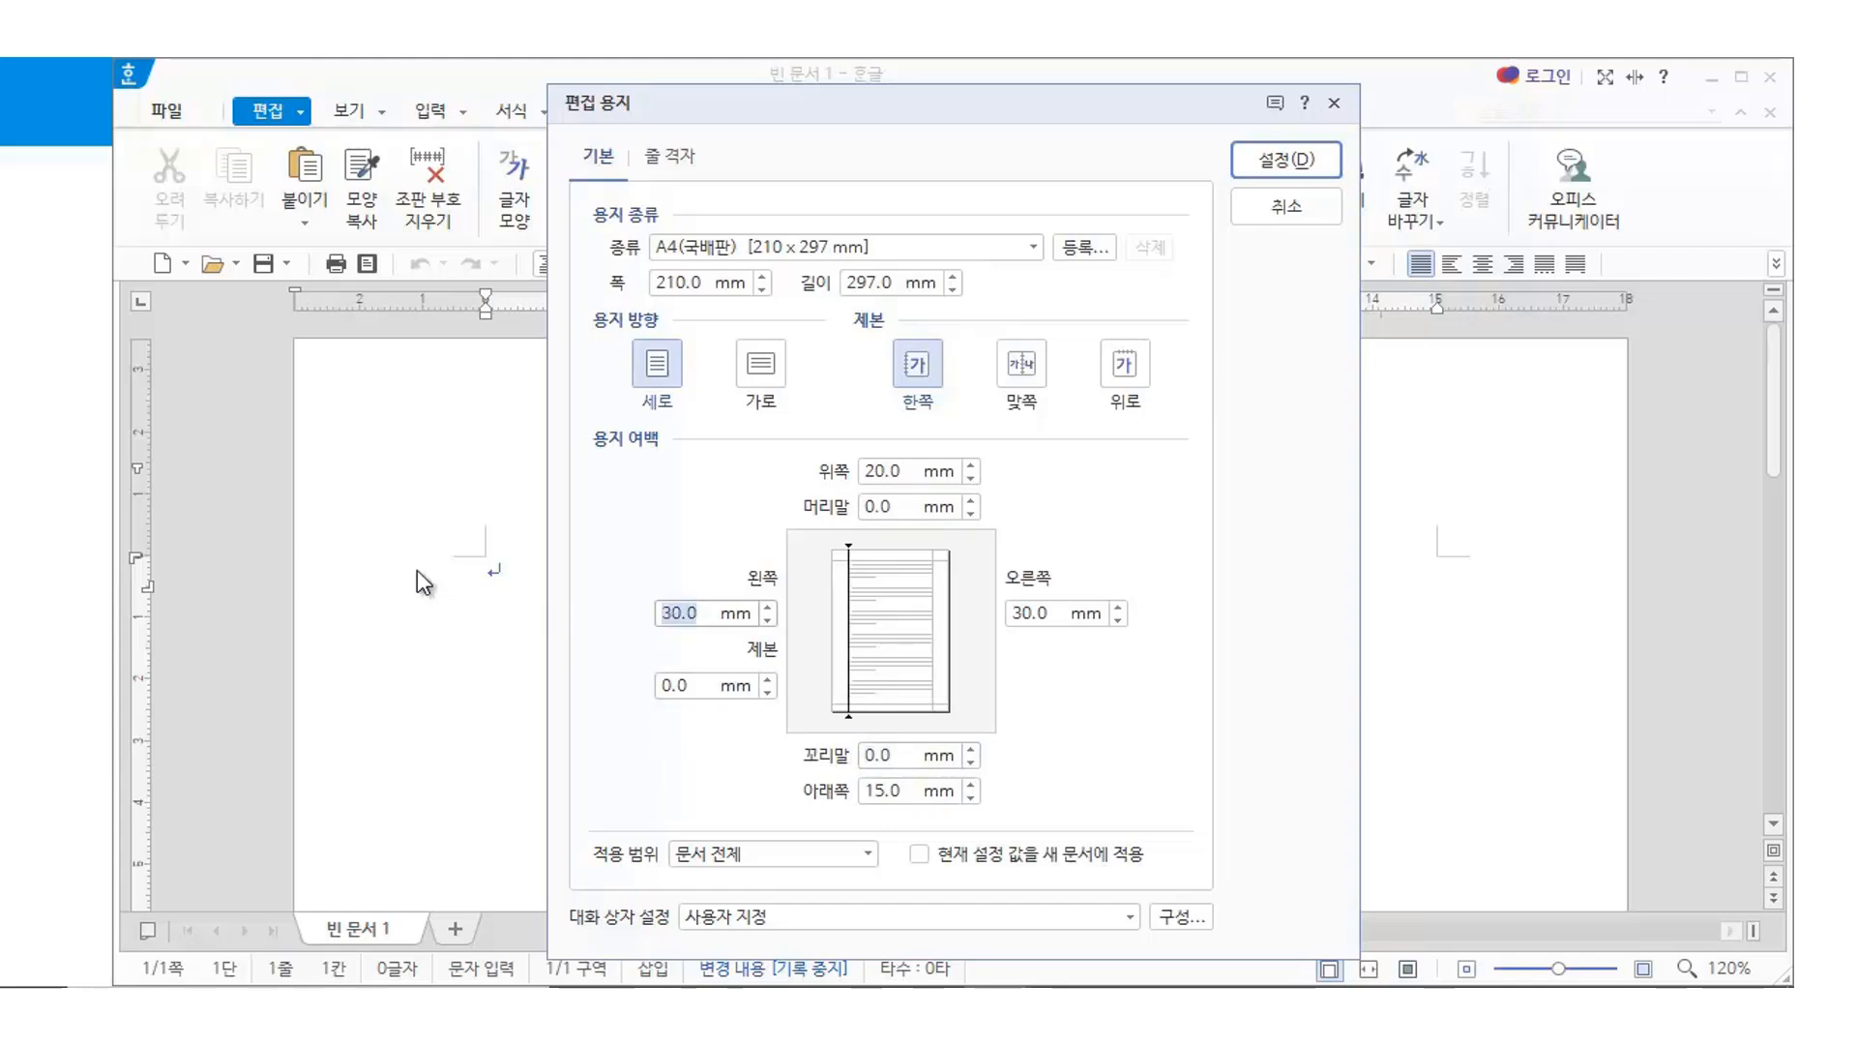
pyautogui.write('20')
pyautogui.press('Tab')
pyautogui.write('20')
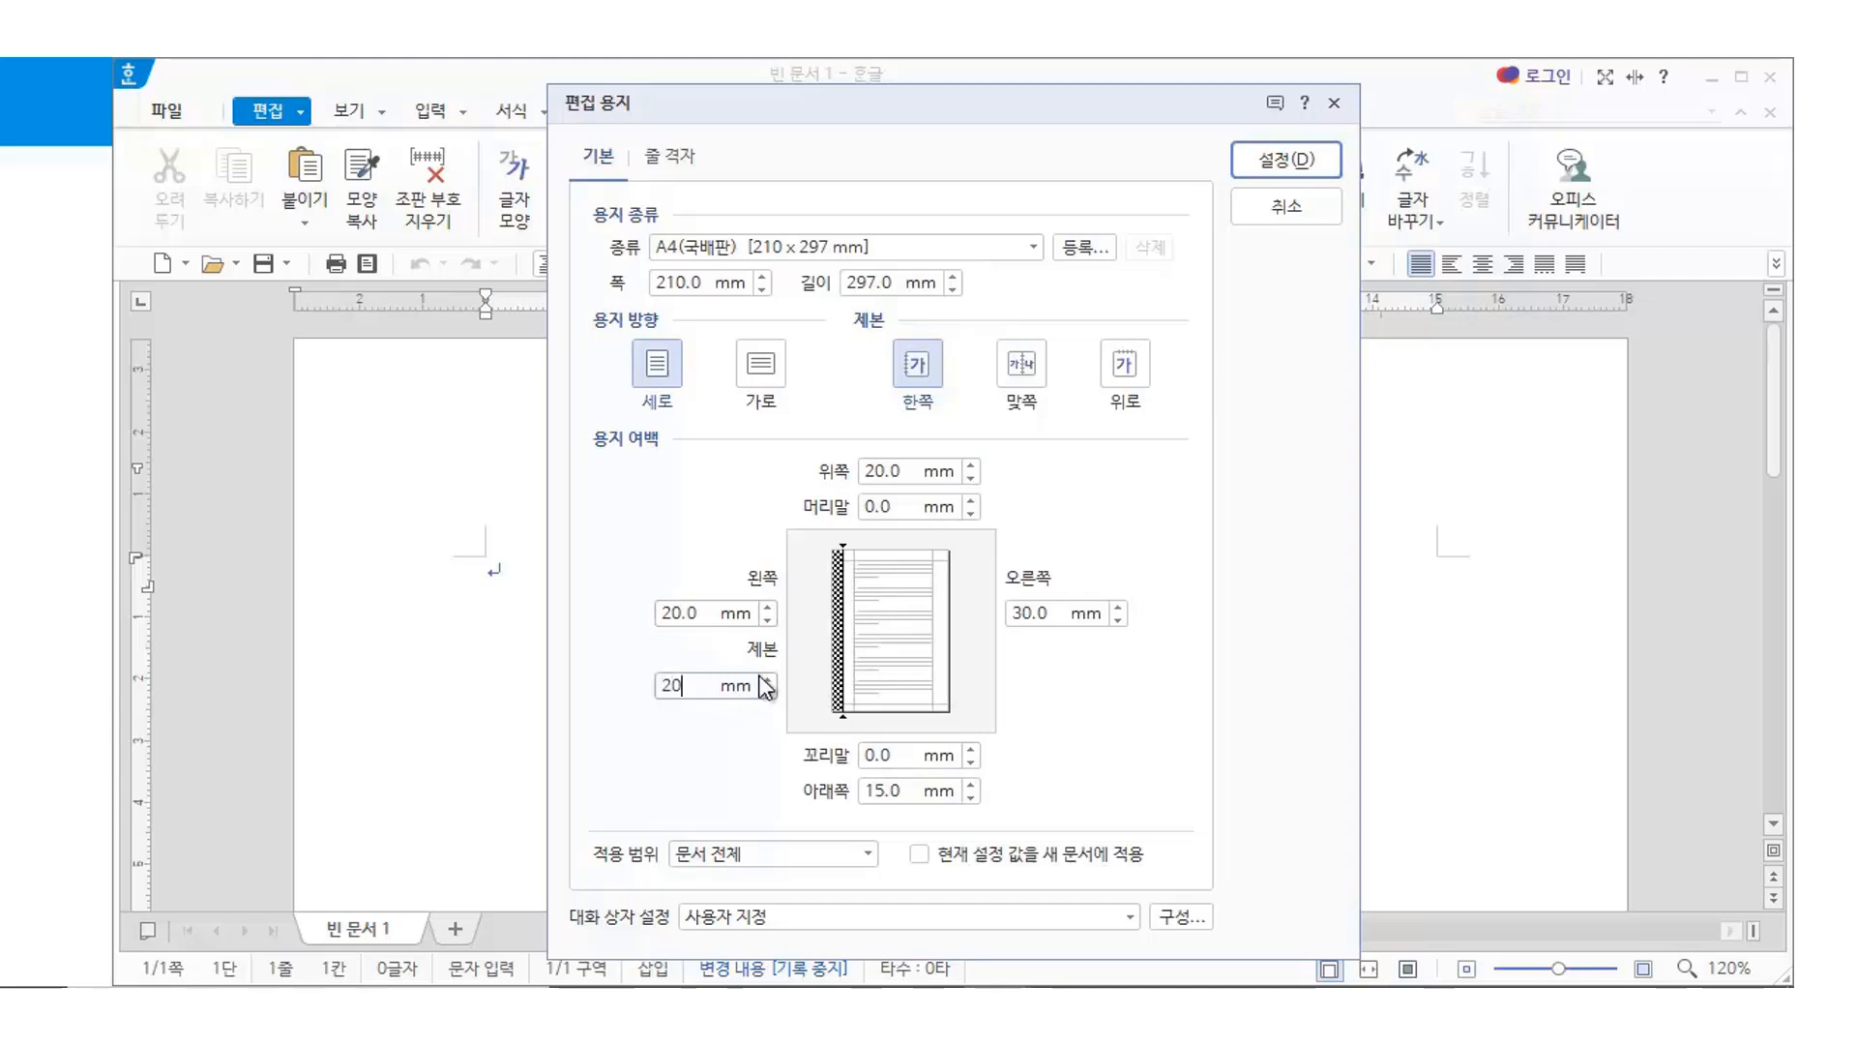
pyautogui.press('BackSpace')
pyautogui.press('BackSpace')
pyautogui.write('0')
pyautogui.press('Tab')
pyautogui.write('20')
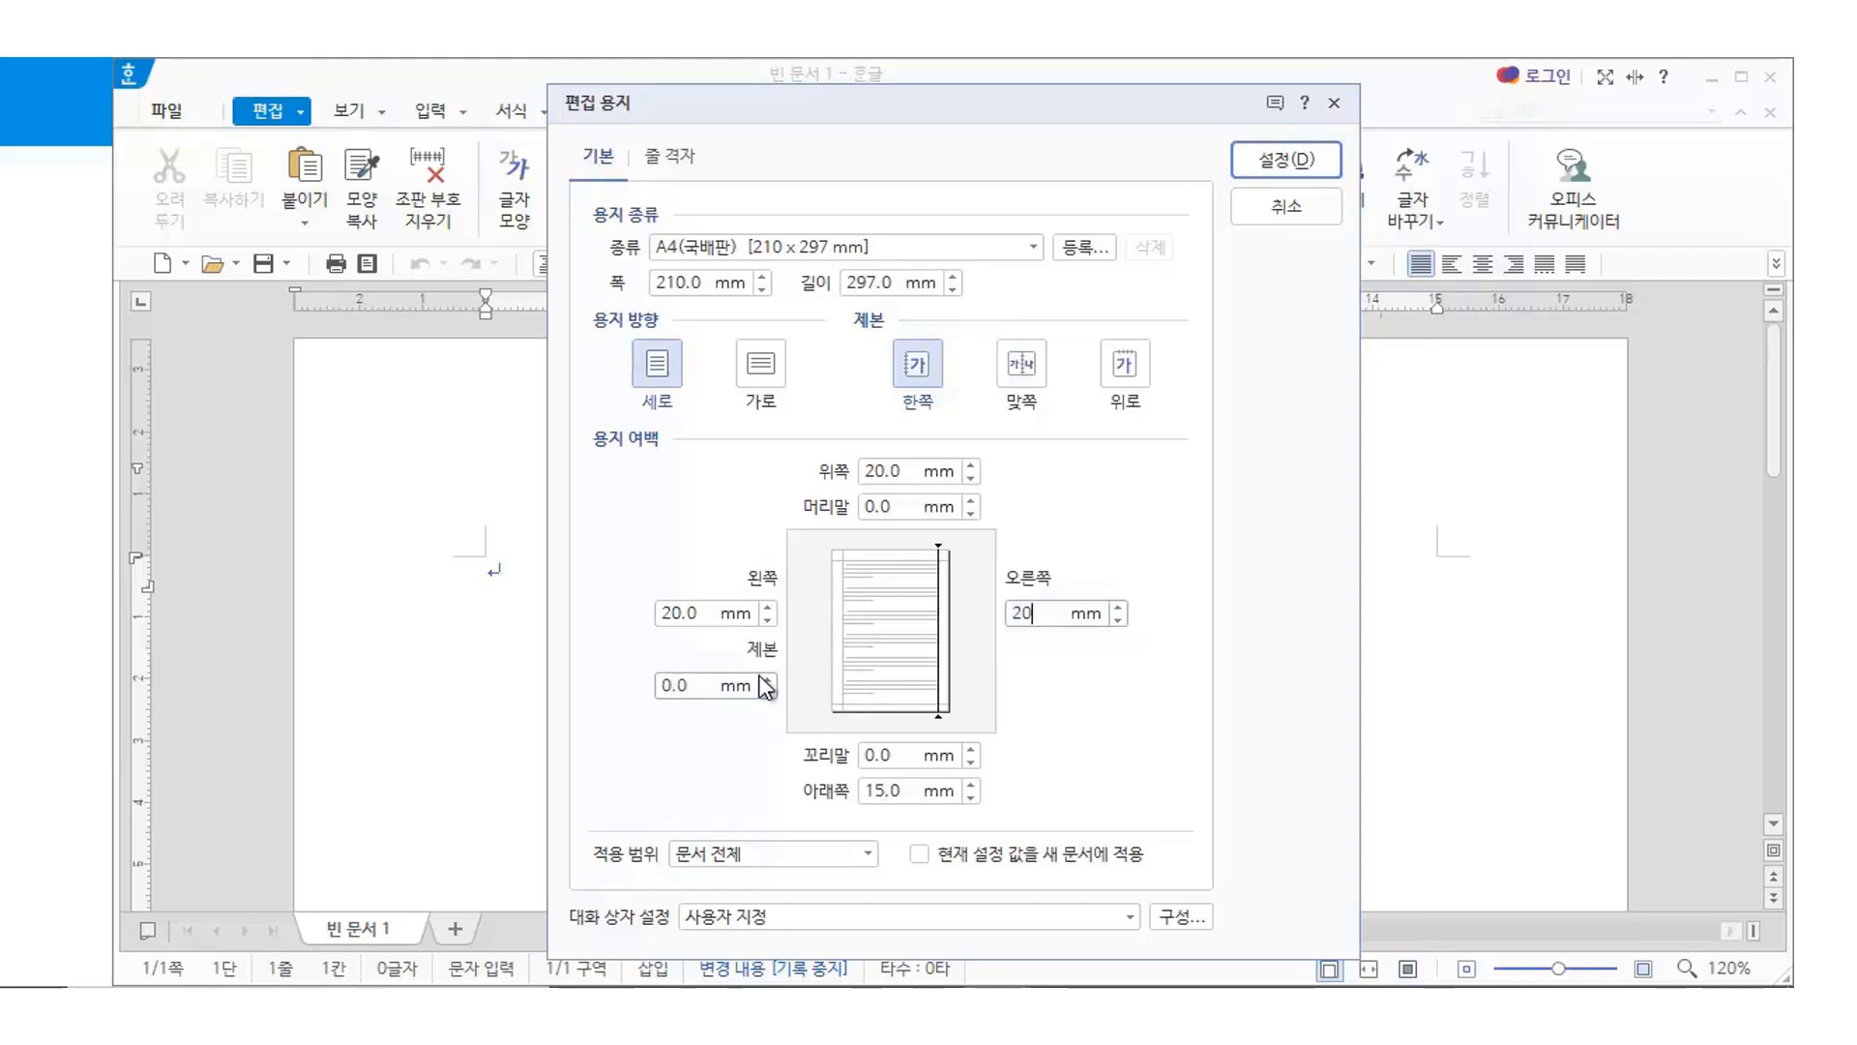
pyautogui.click(1288, 161)
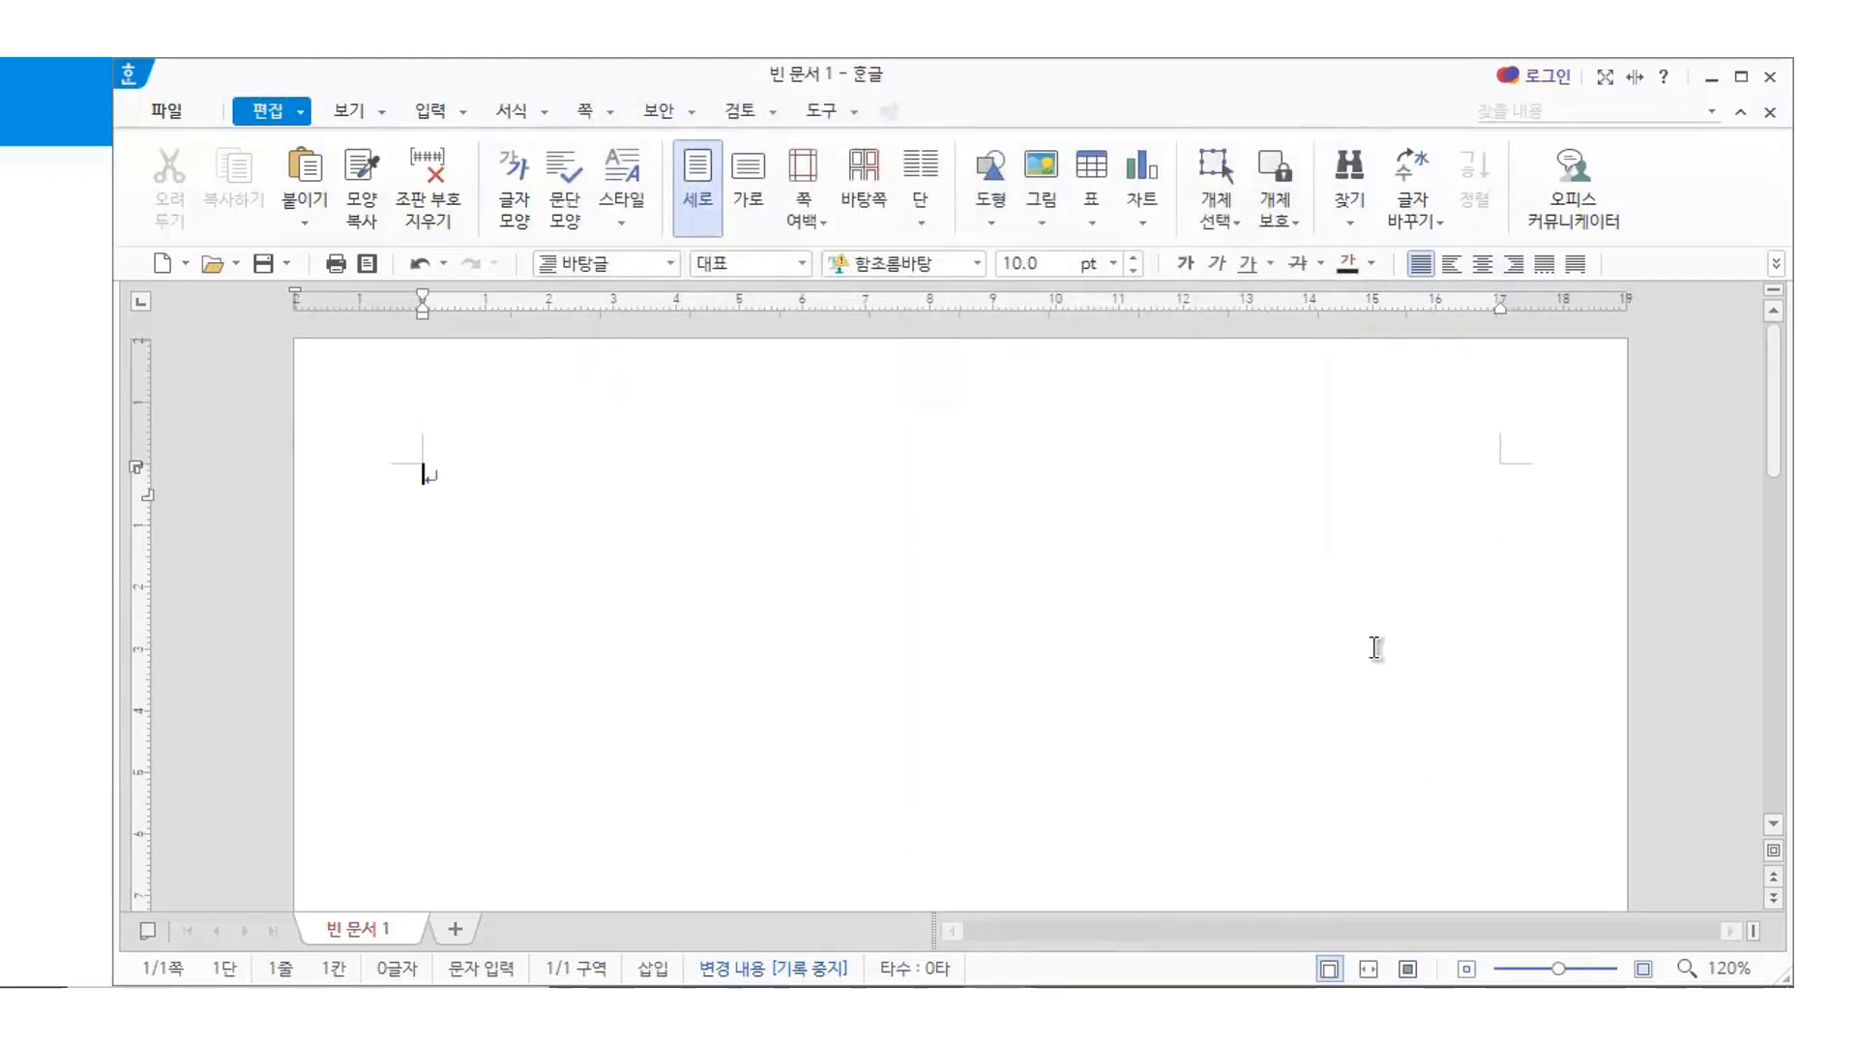
# Type ㈜ 드림테크 followed by two blank lines, then bring up 표 만들기 with Ctrl+N, T
pyautogui.write('가')
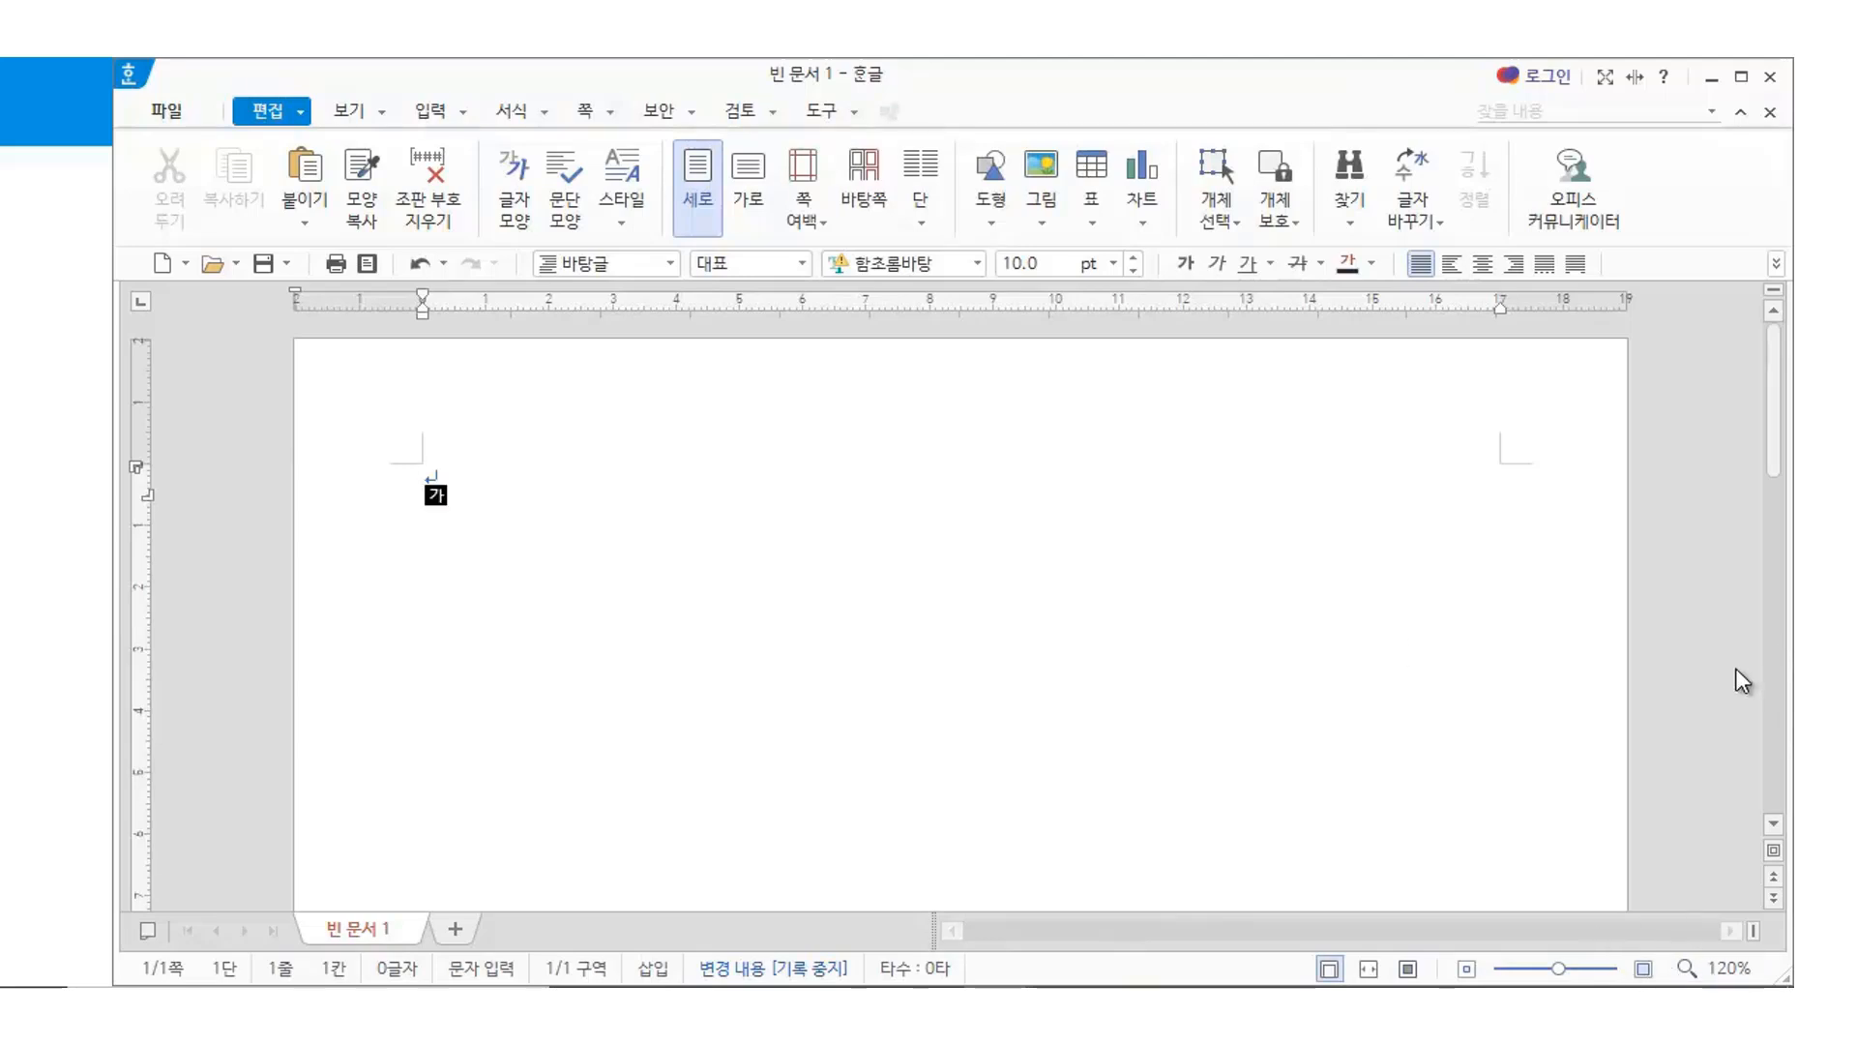
pyautogui.write('(')
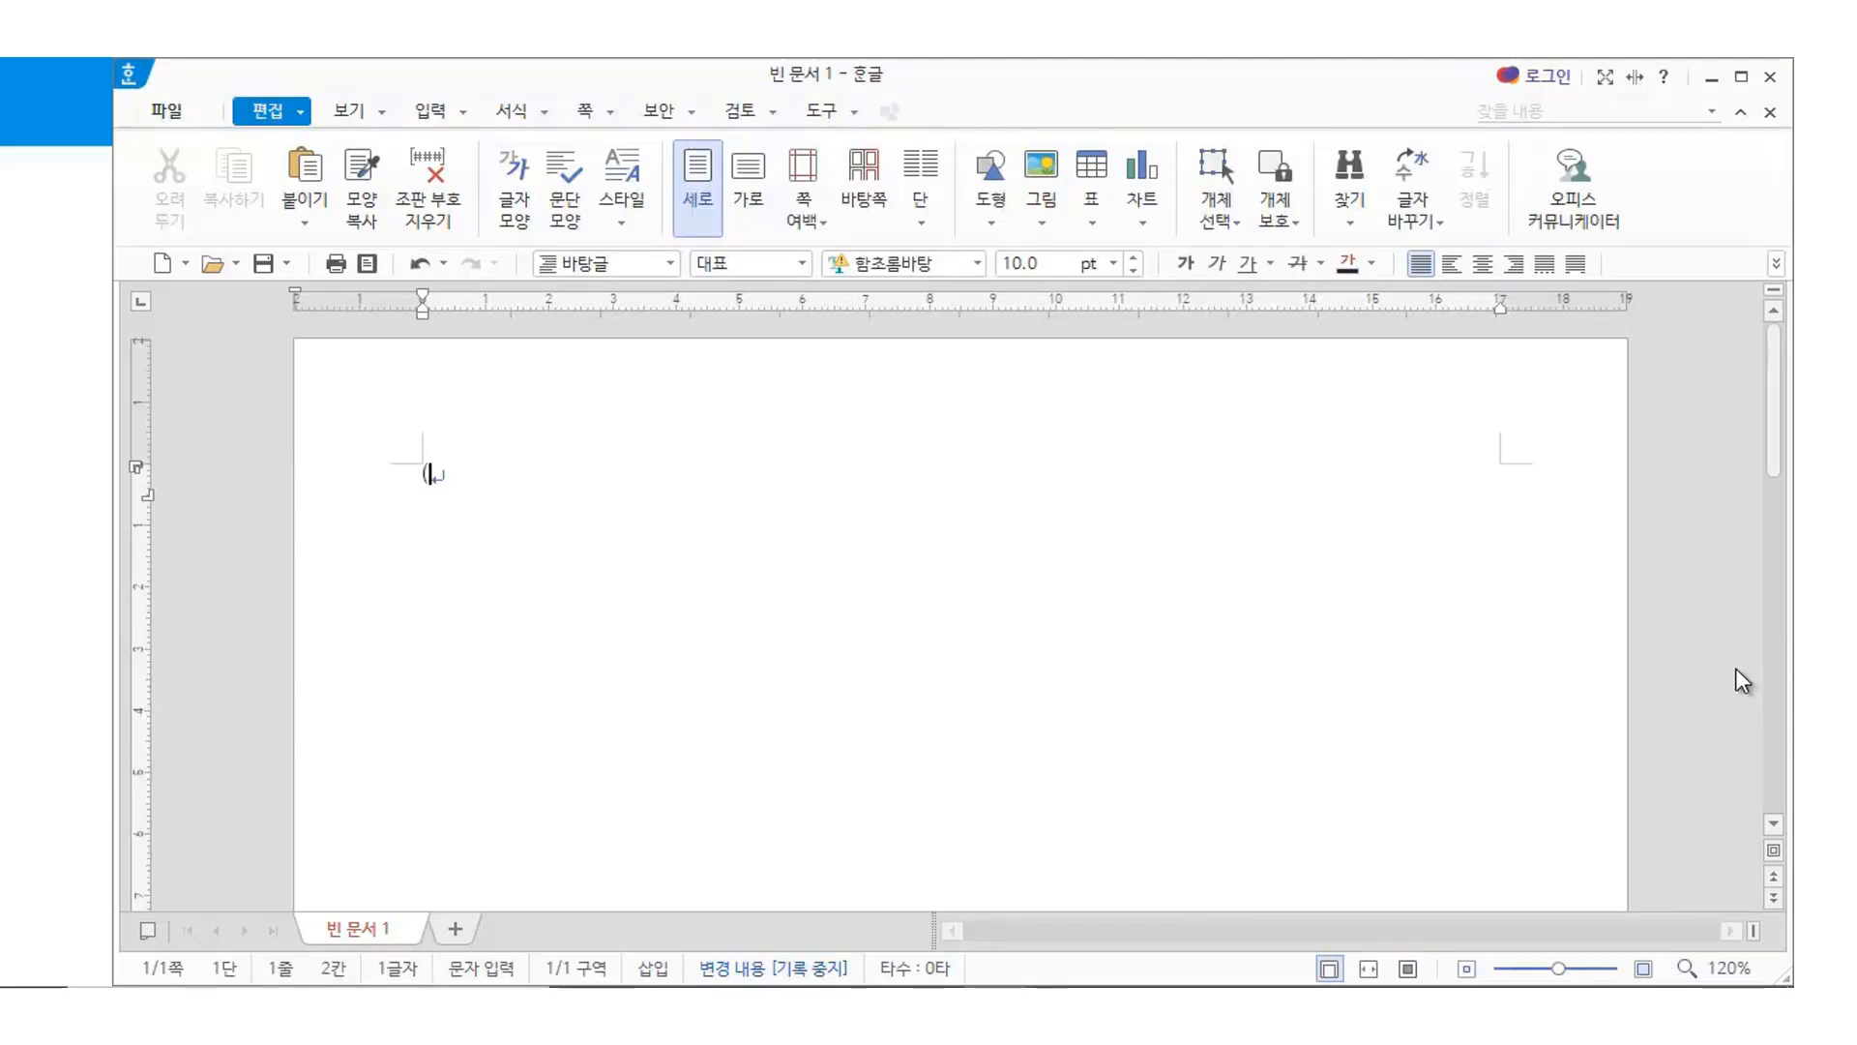
pyautogui.write('주) ')
pyautogui.write('드 ')
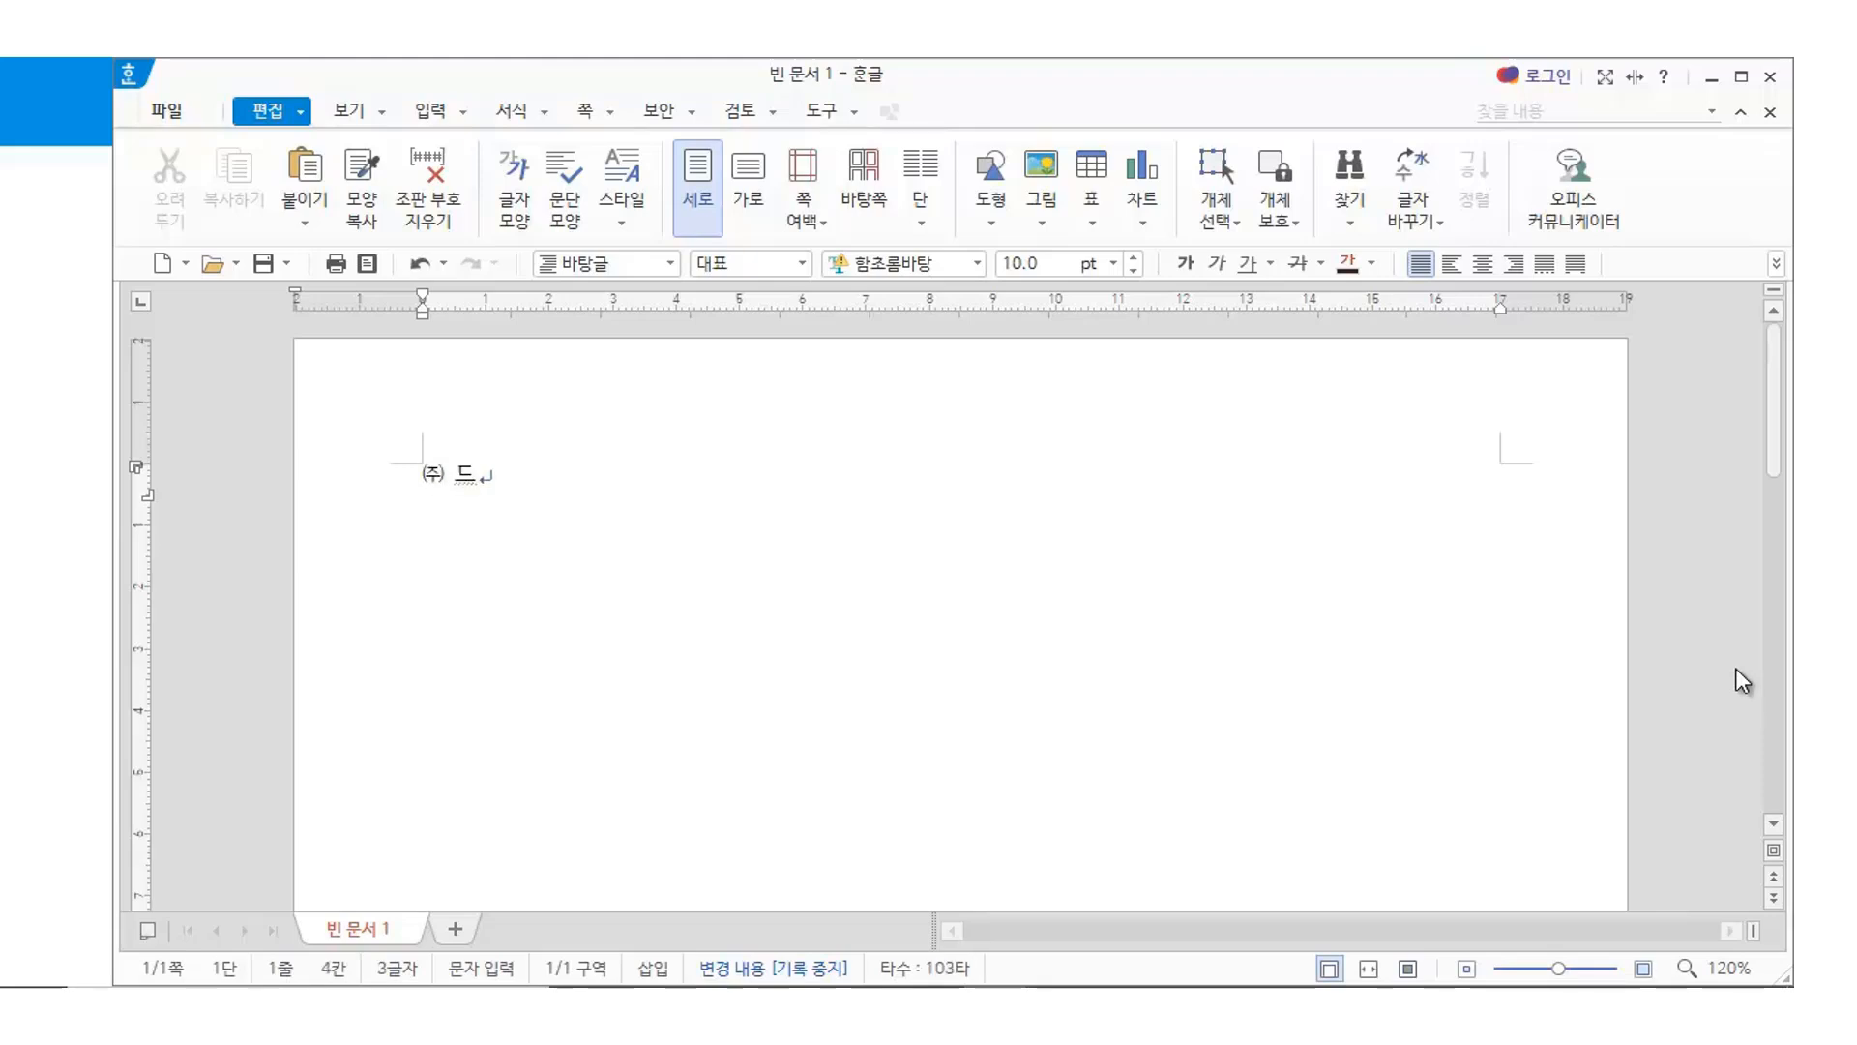
pyautogui.write('테크')
pyautogui.press('Return')
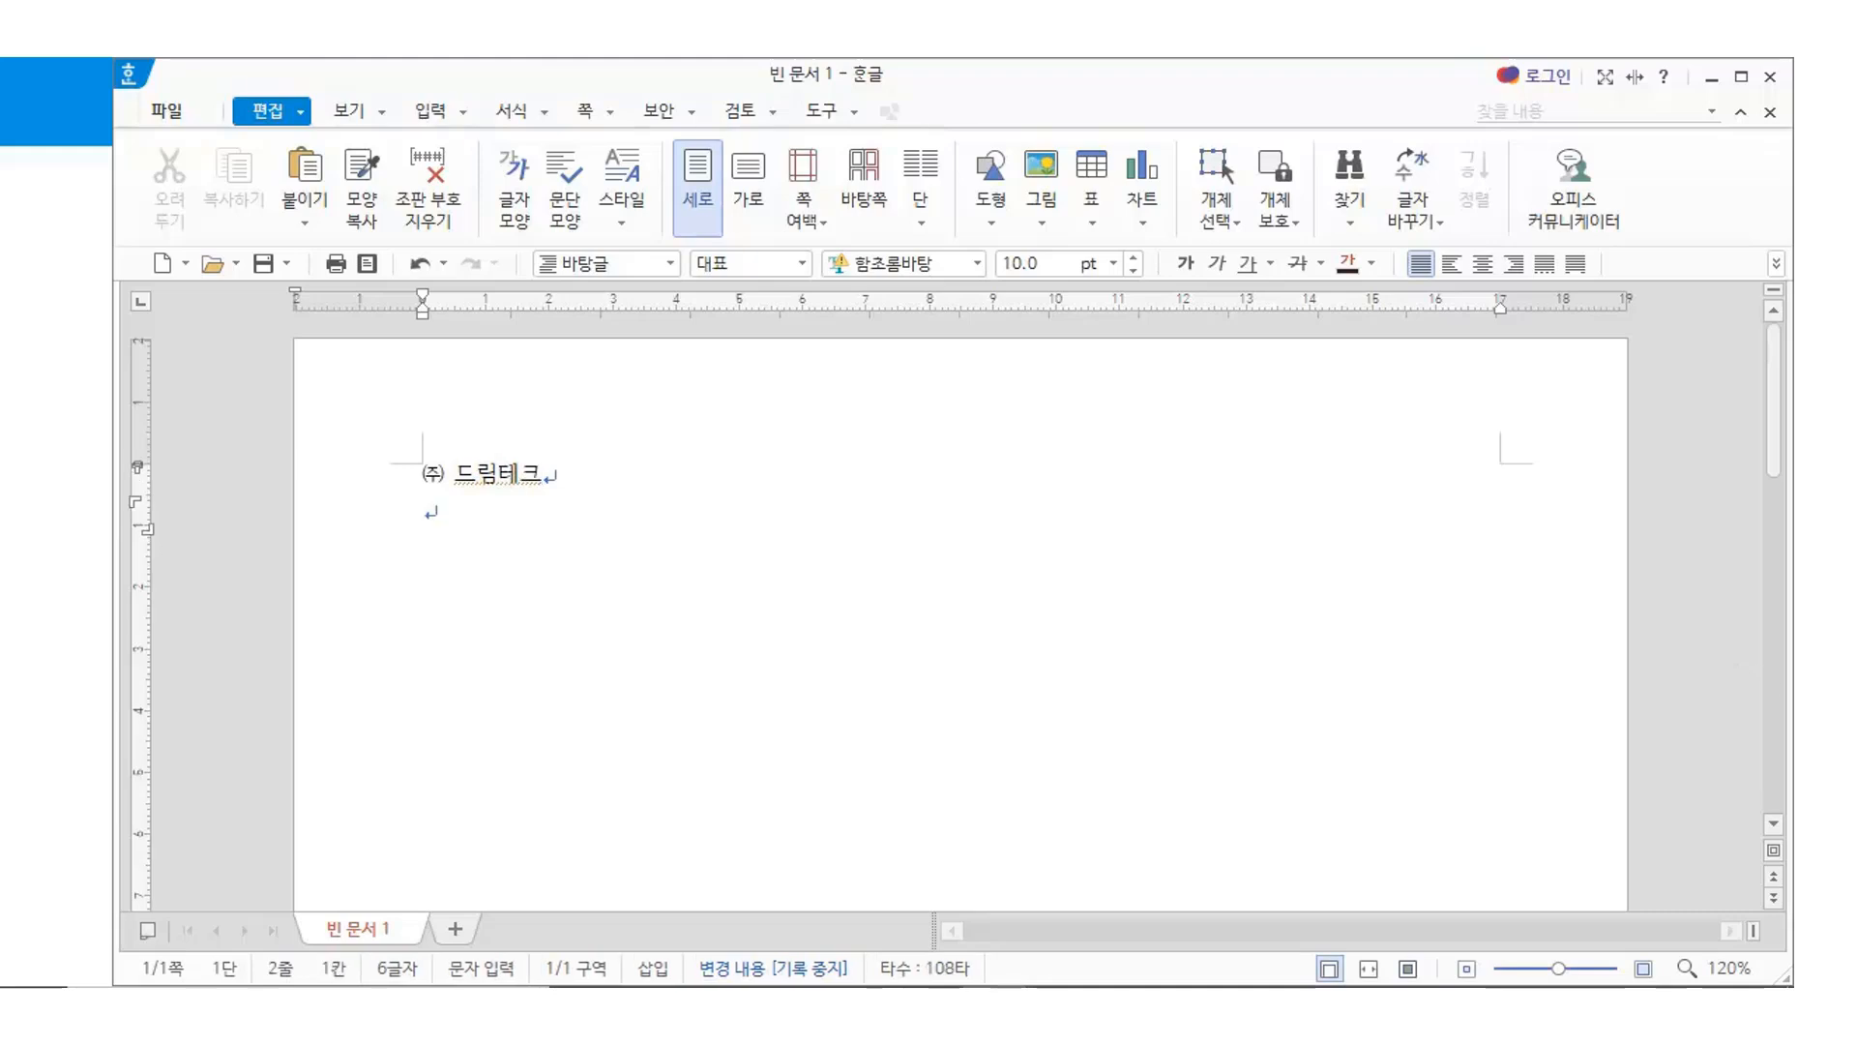
pyautogui.click(1644, 968)
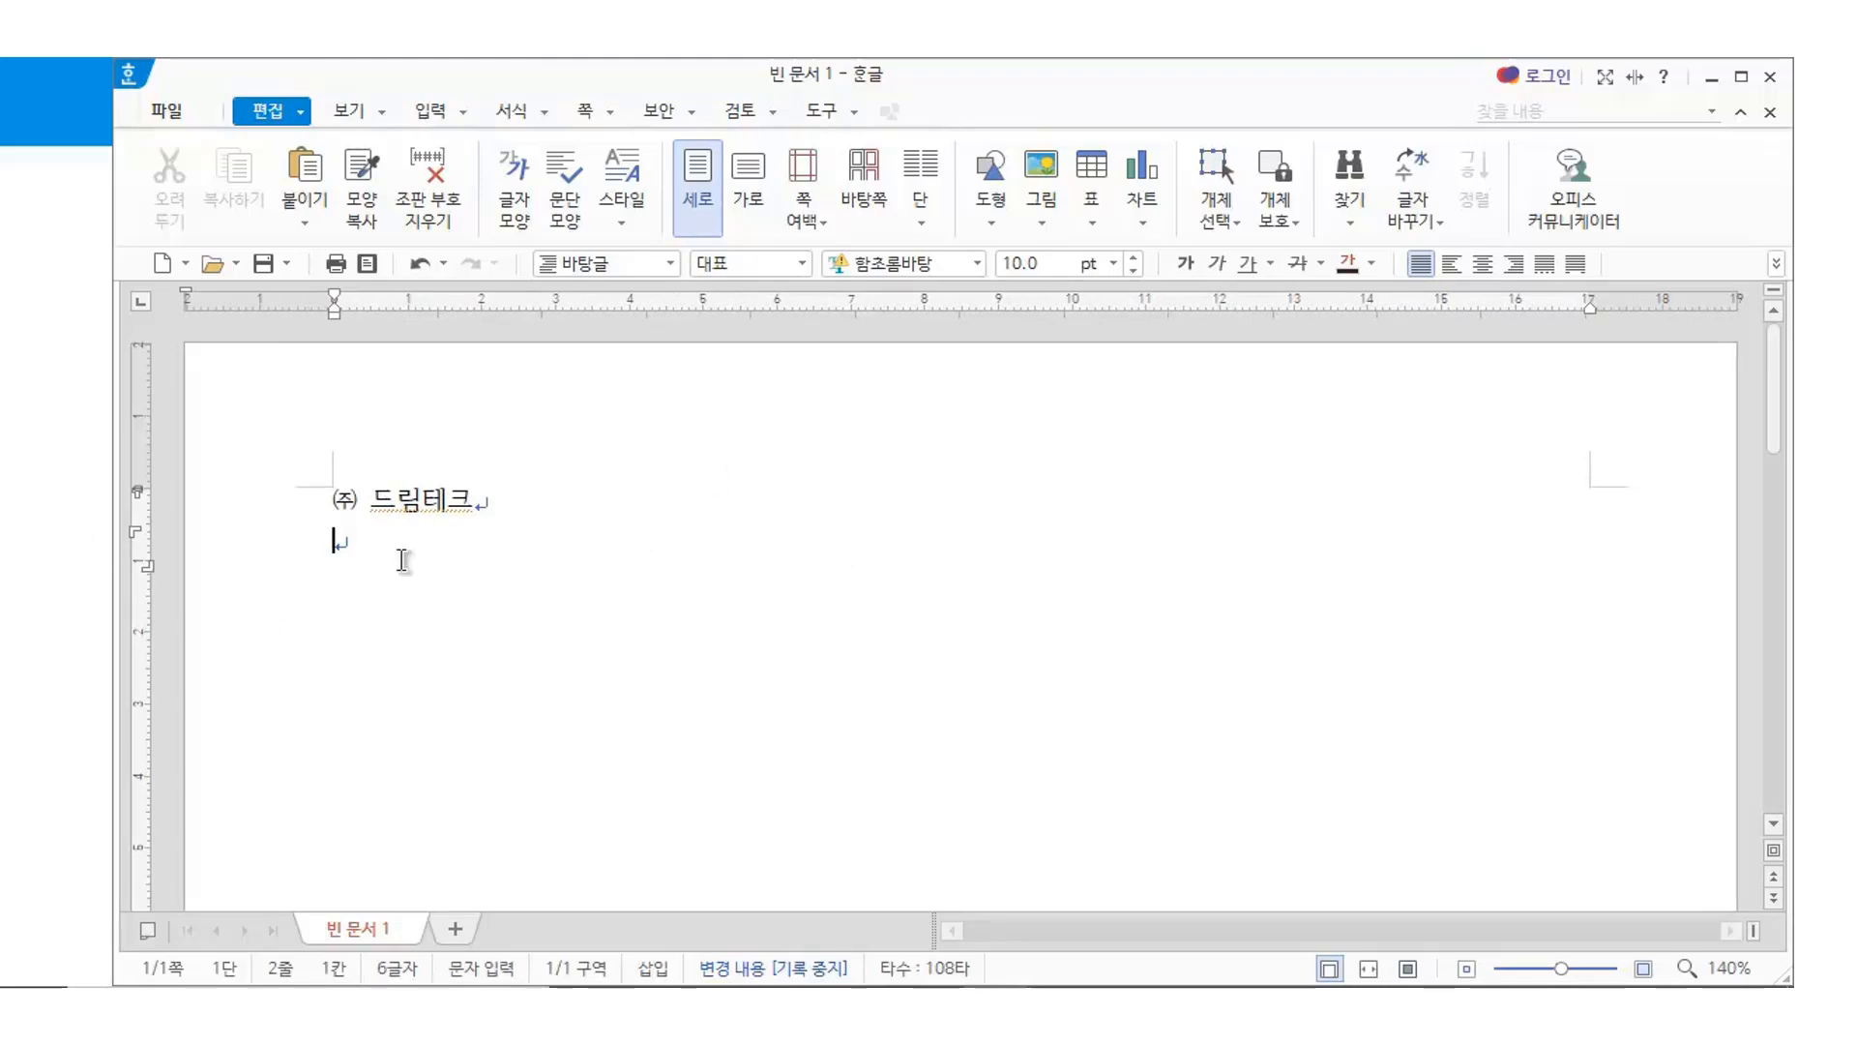
pyautogui.click(631, 583)
pyautogui.press('Return')
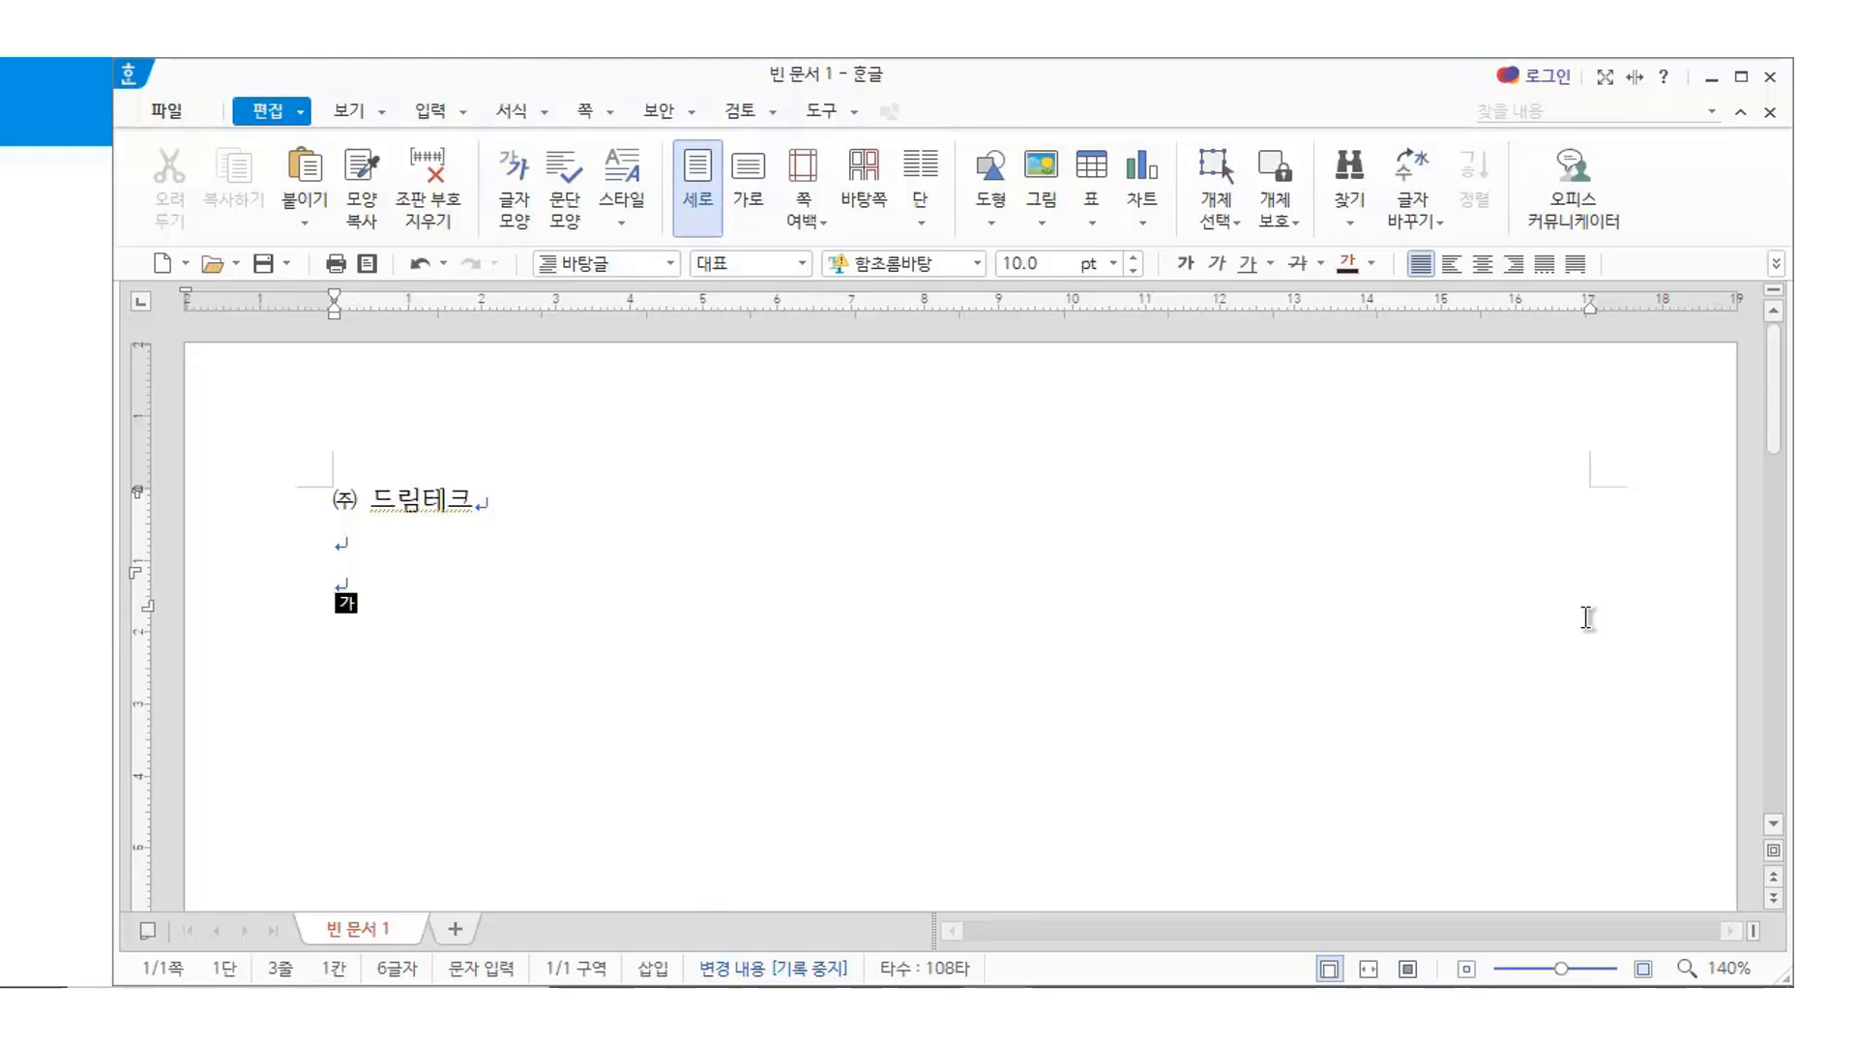
pyautogui.hotkey('ctrl', 'n')
pyautogui.press('t')
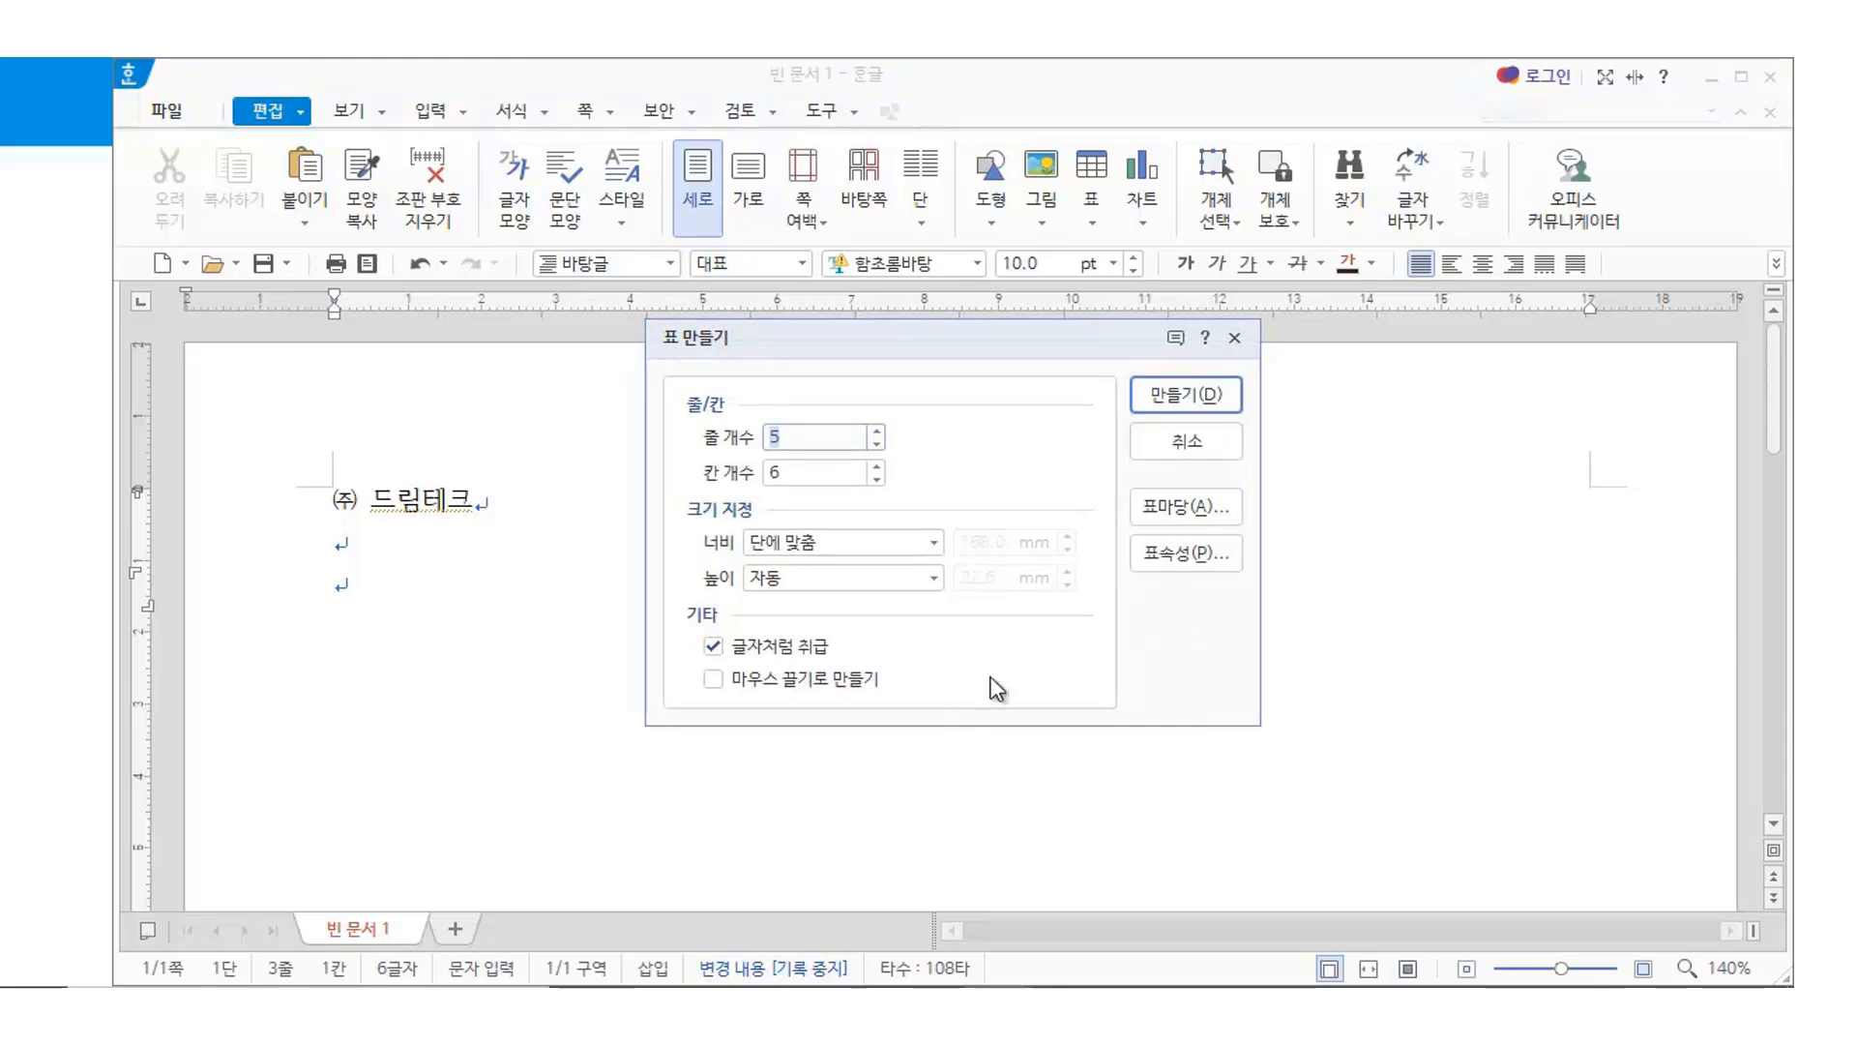
# Create a 3-row, 2-column table and label its first cell 수신
pyautogui.write('3')
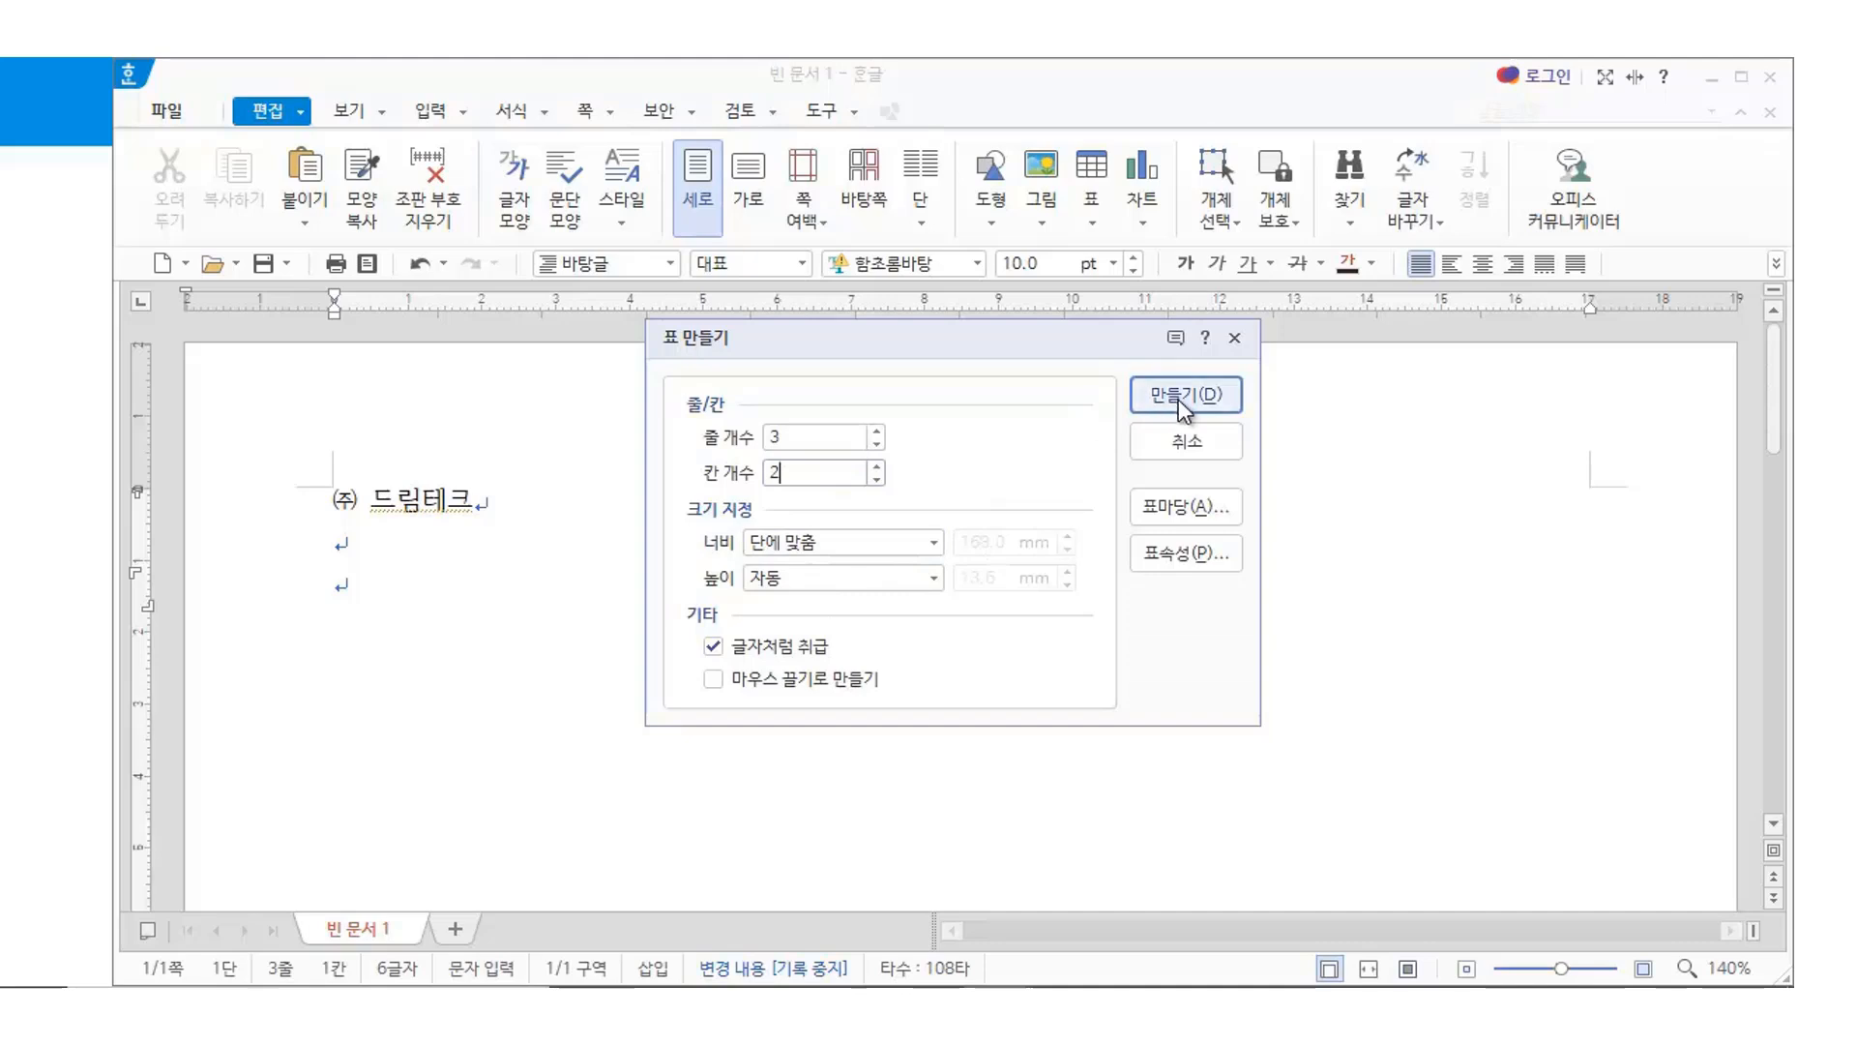
pyautogui.click(1179, 404)
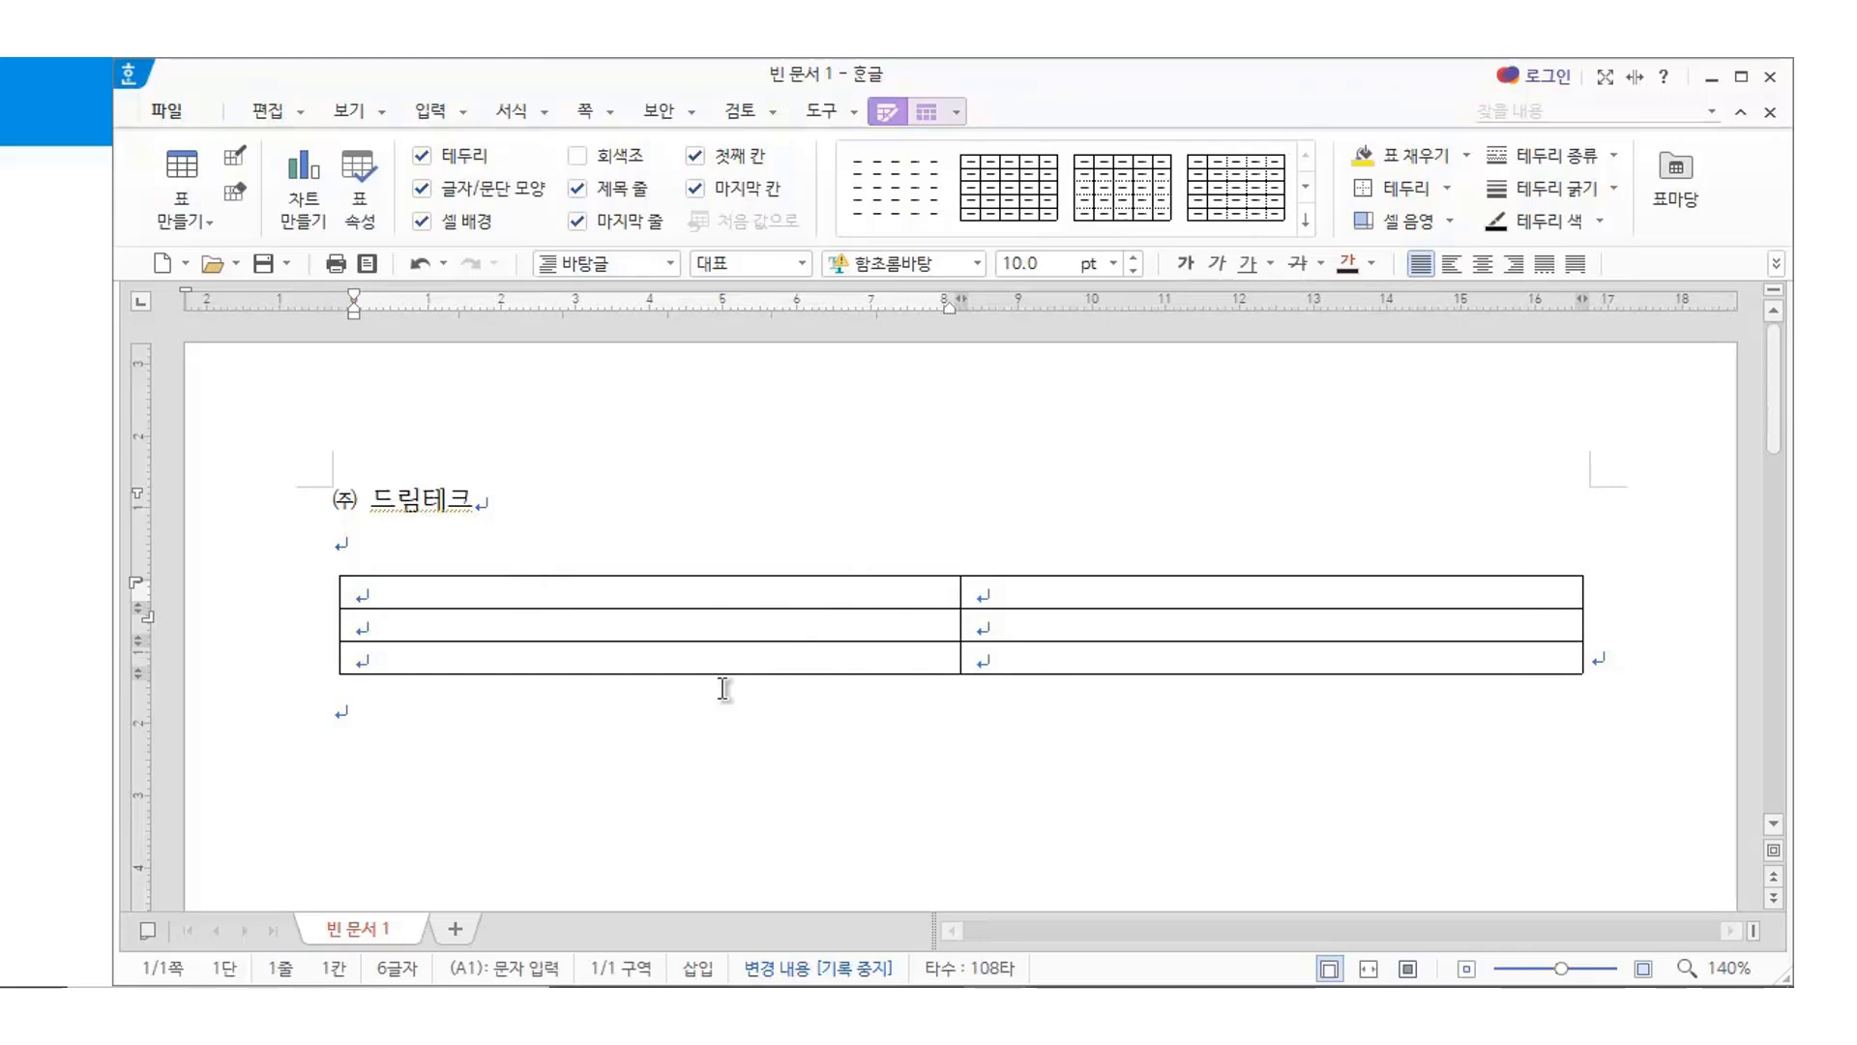
pyautogui.press('Hangul')
pyautogui.write('수신')
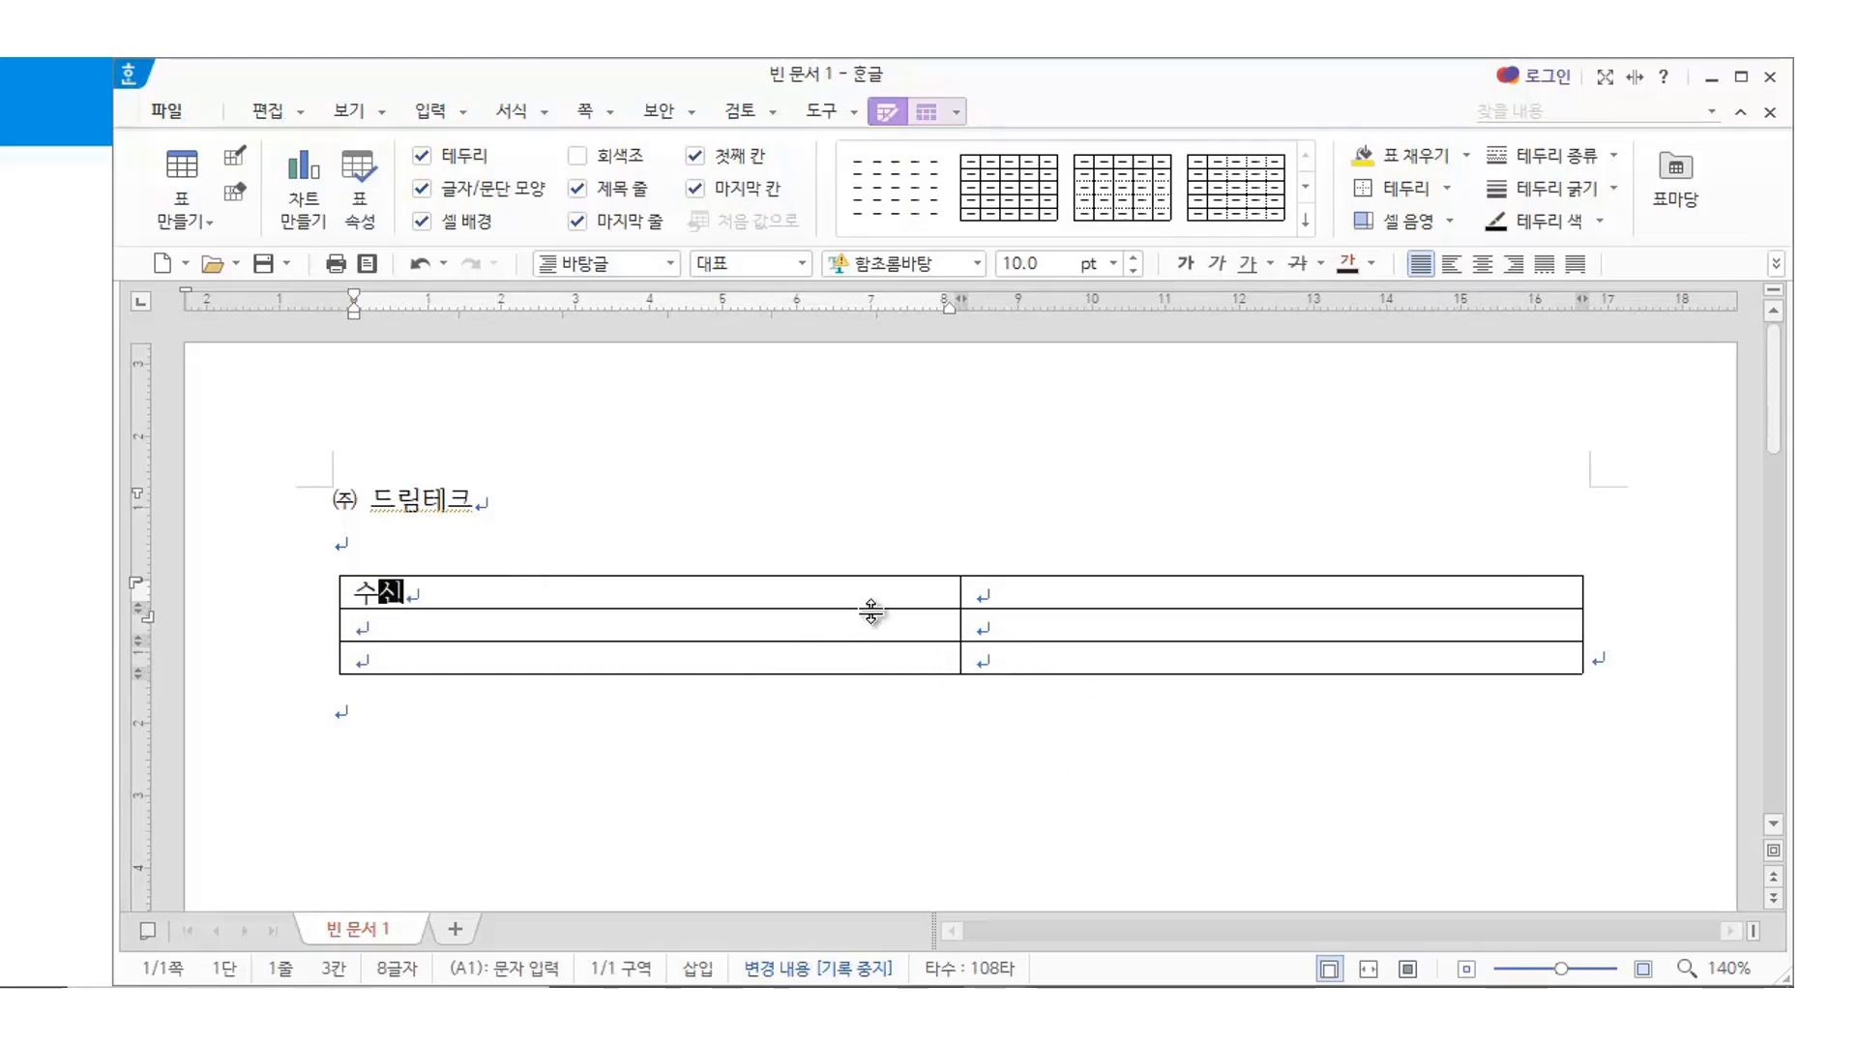
# Label the remaining first-column cells 경유 and 제목
pyautogui.press('Down')
pyautogui.write('(경')
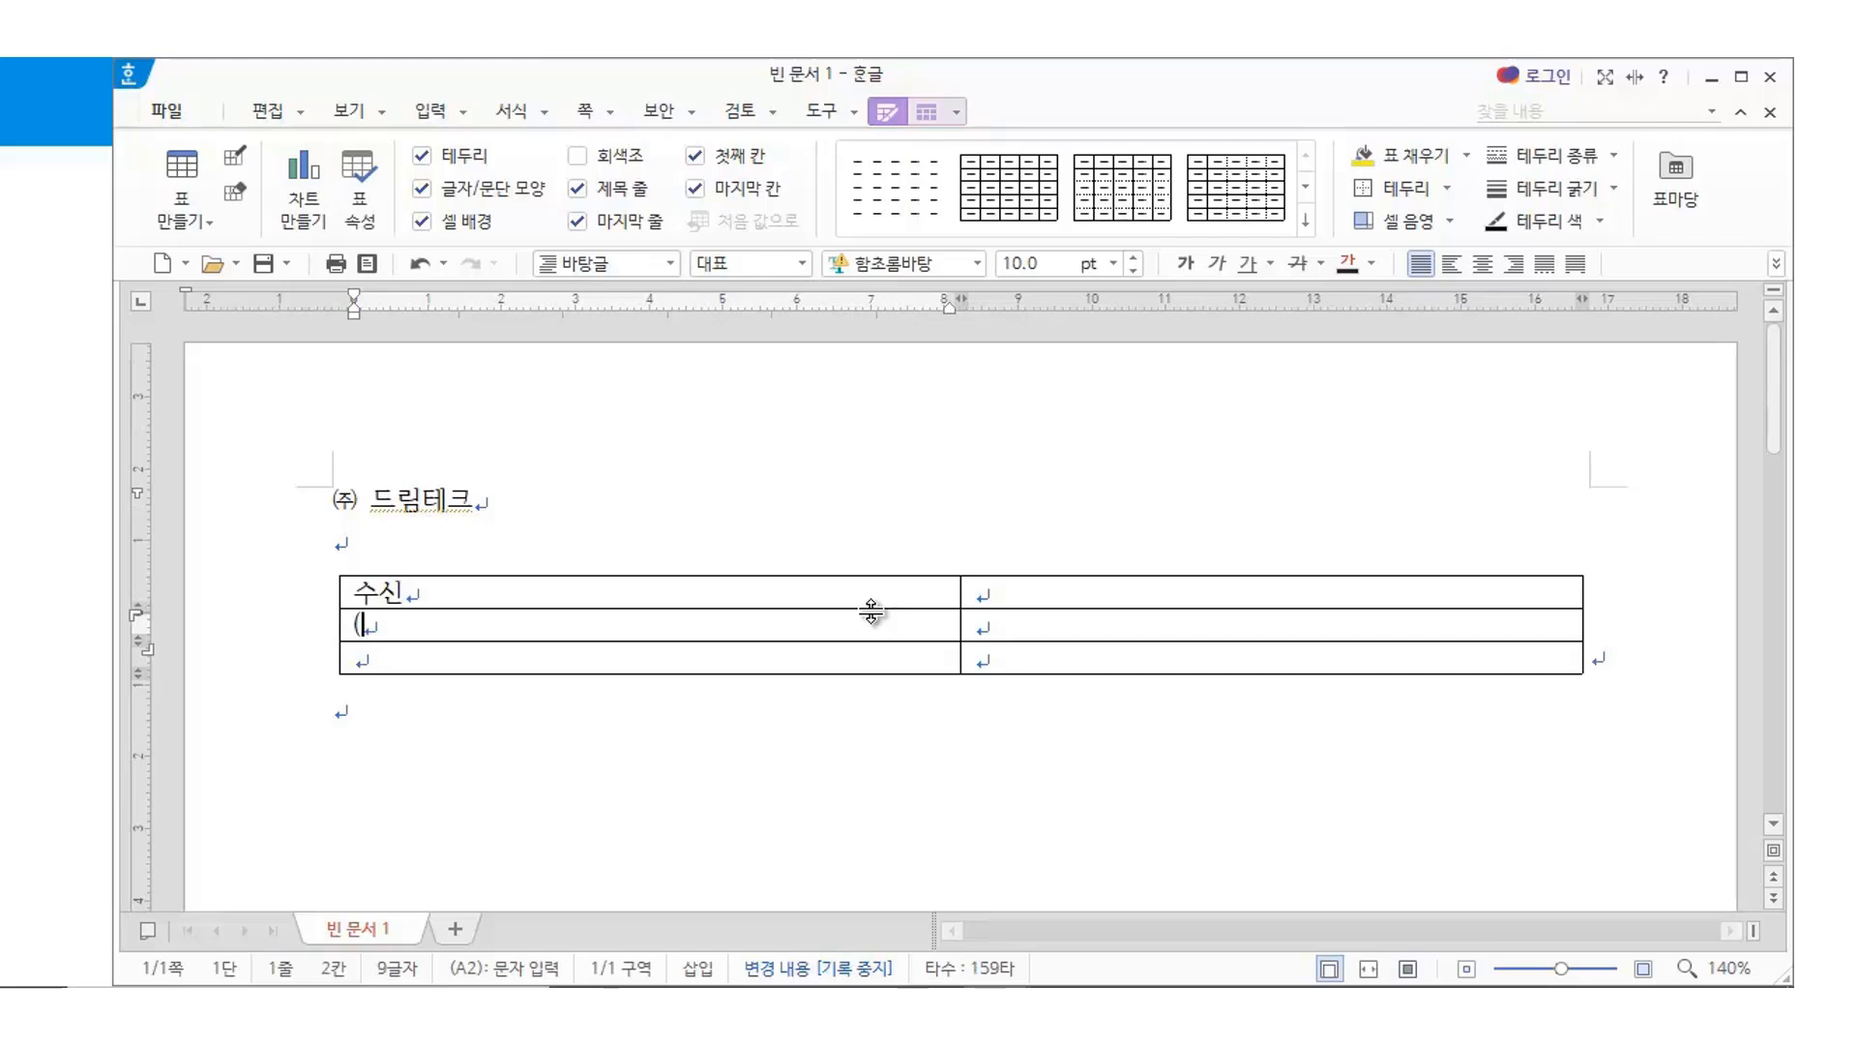
pyautogui.press('BackSpace')
pyautogui.press('BackSpace')
pyautogui.press('BackSpace')
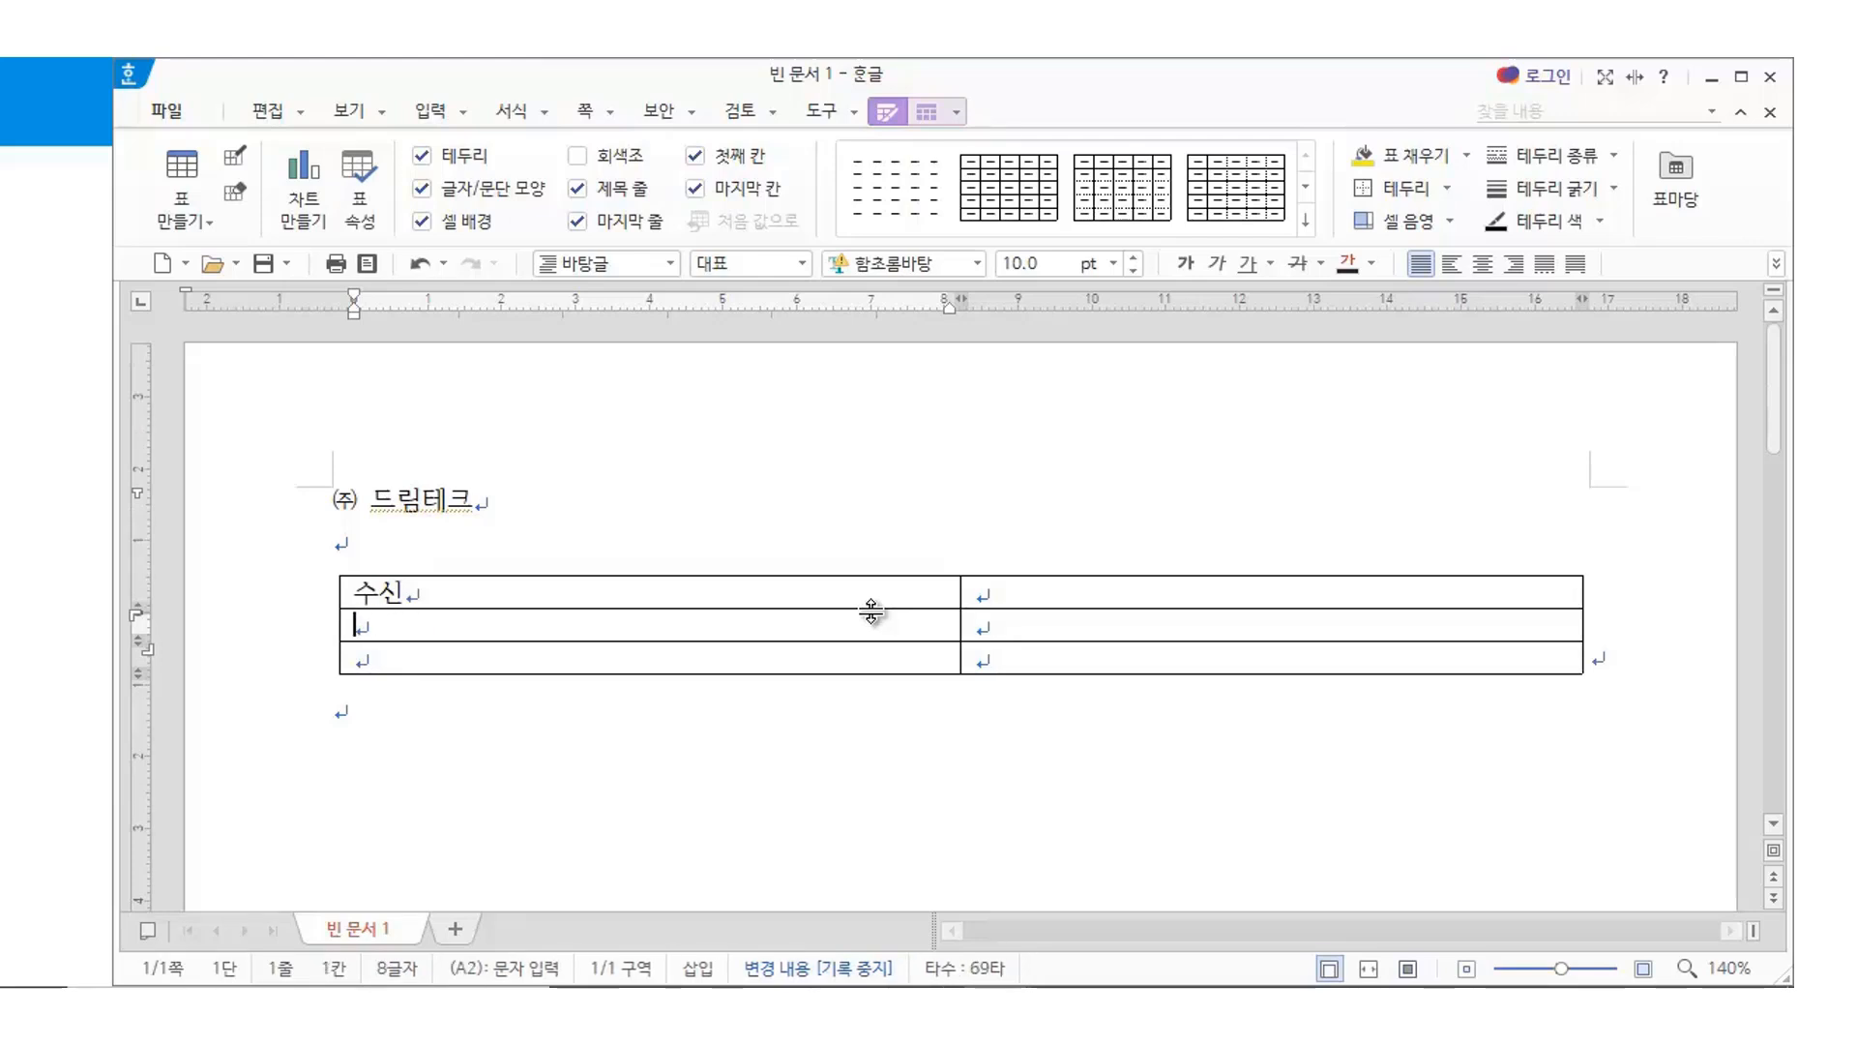
pyautogui.write('경유')
pyautogui.press('Down')
pyautogui.write('제목')
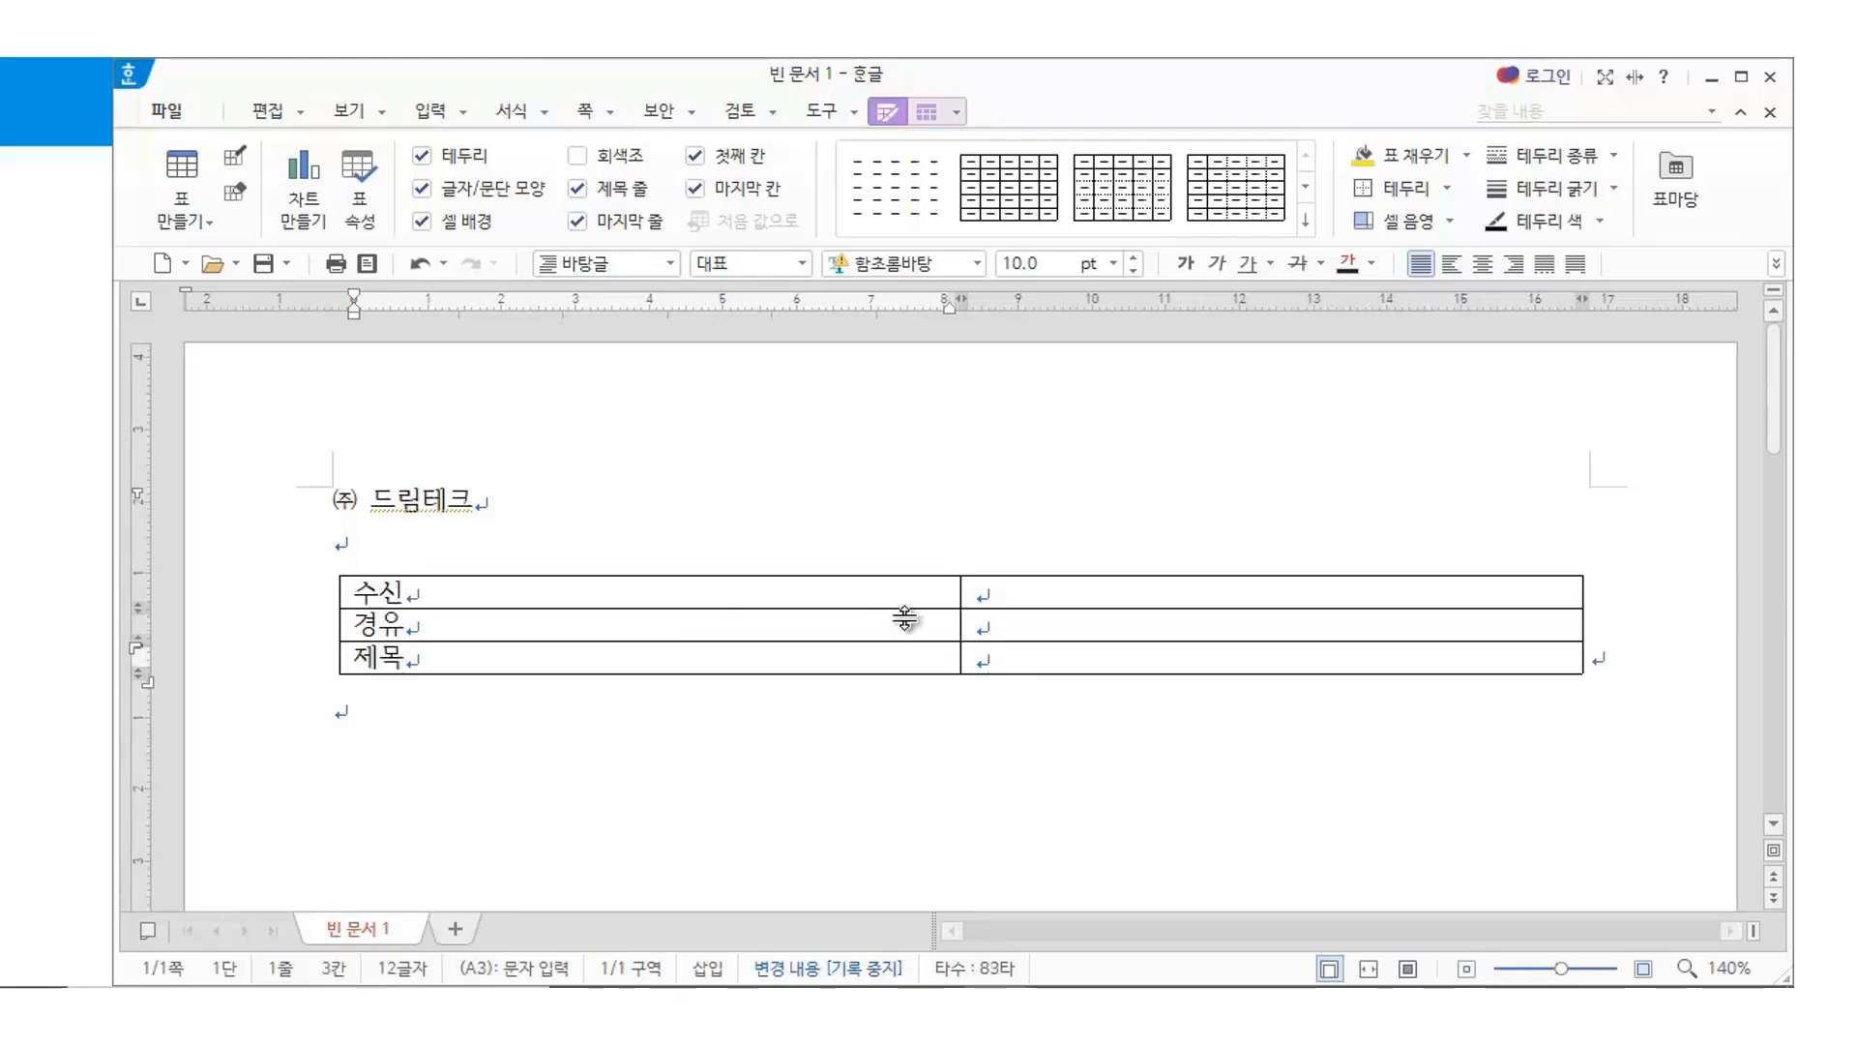
# Drag the table's bottom edge down to make all three rows taller
pyautogui.click(899, 600)
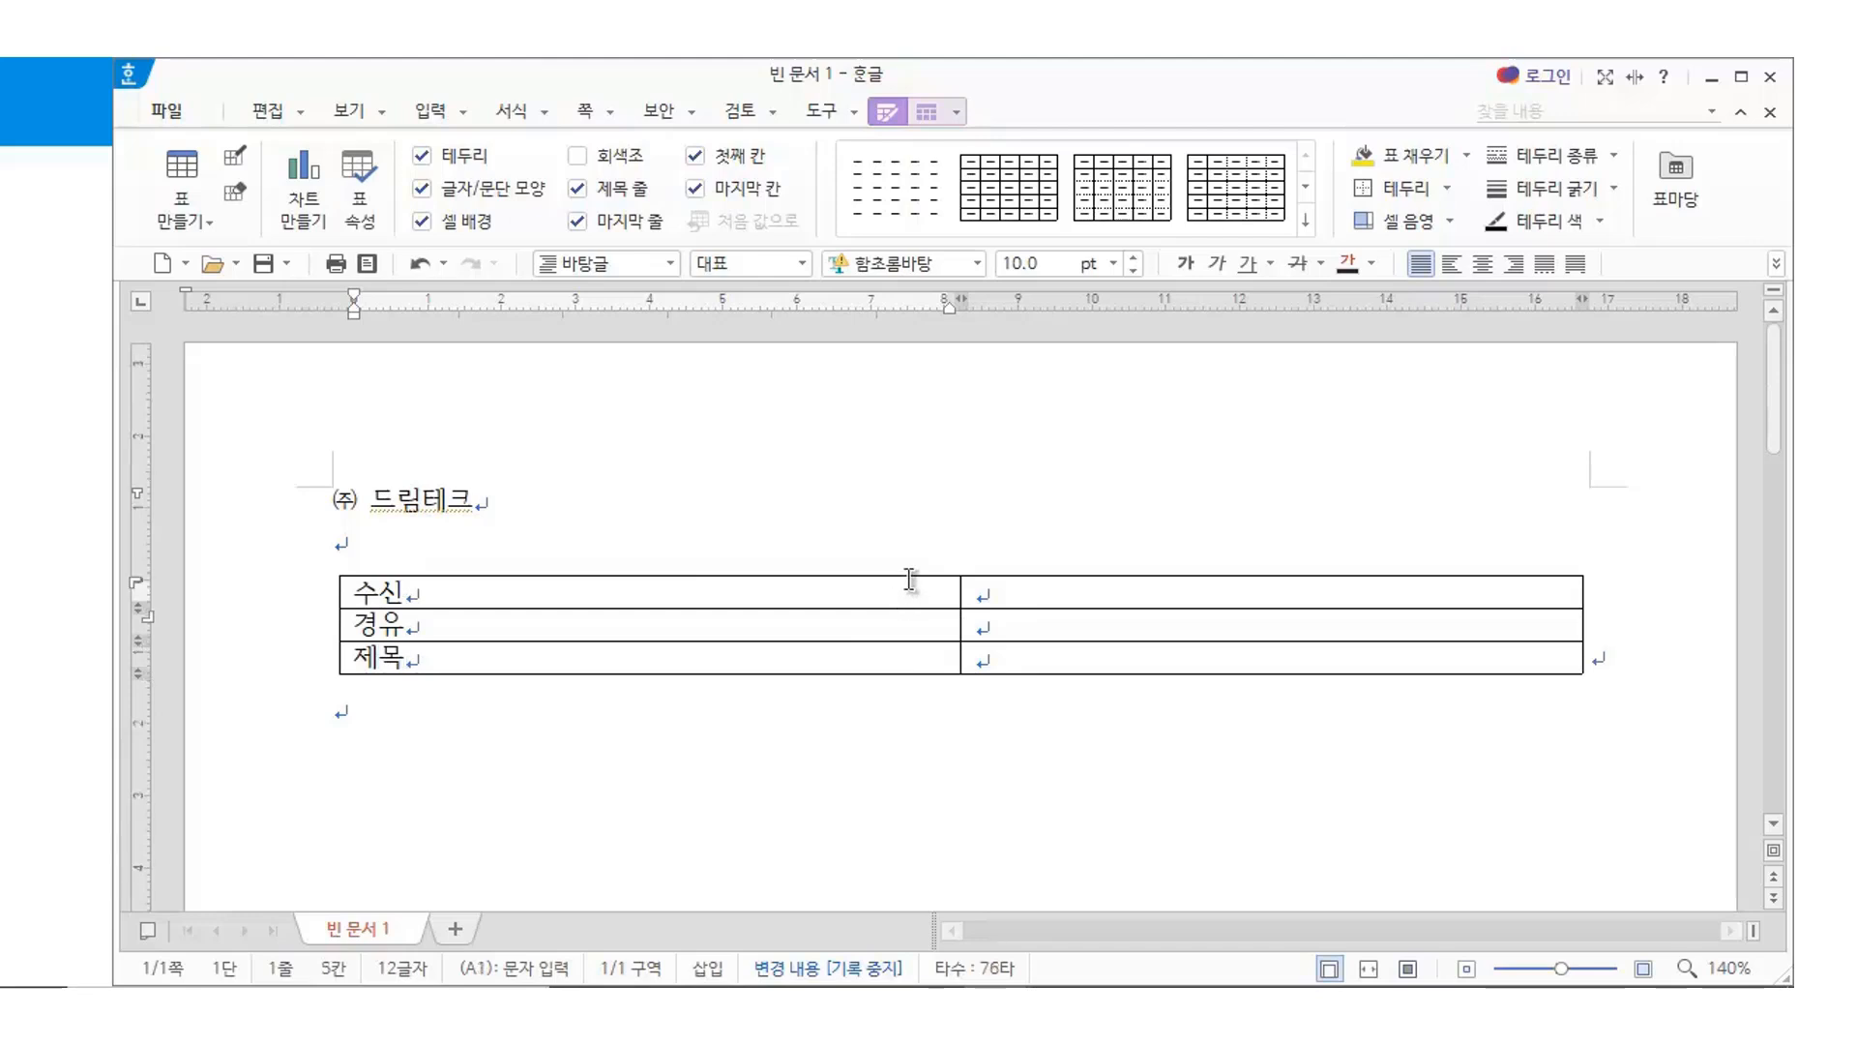
pyautogui.click(910, 576)
pyautogui.moveTo(964, 674); pyautogui.dragTo(965, 723)
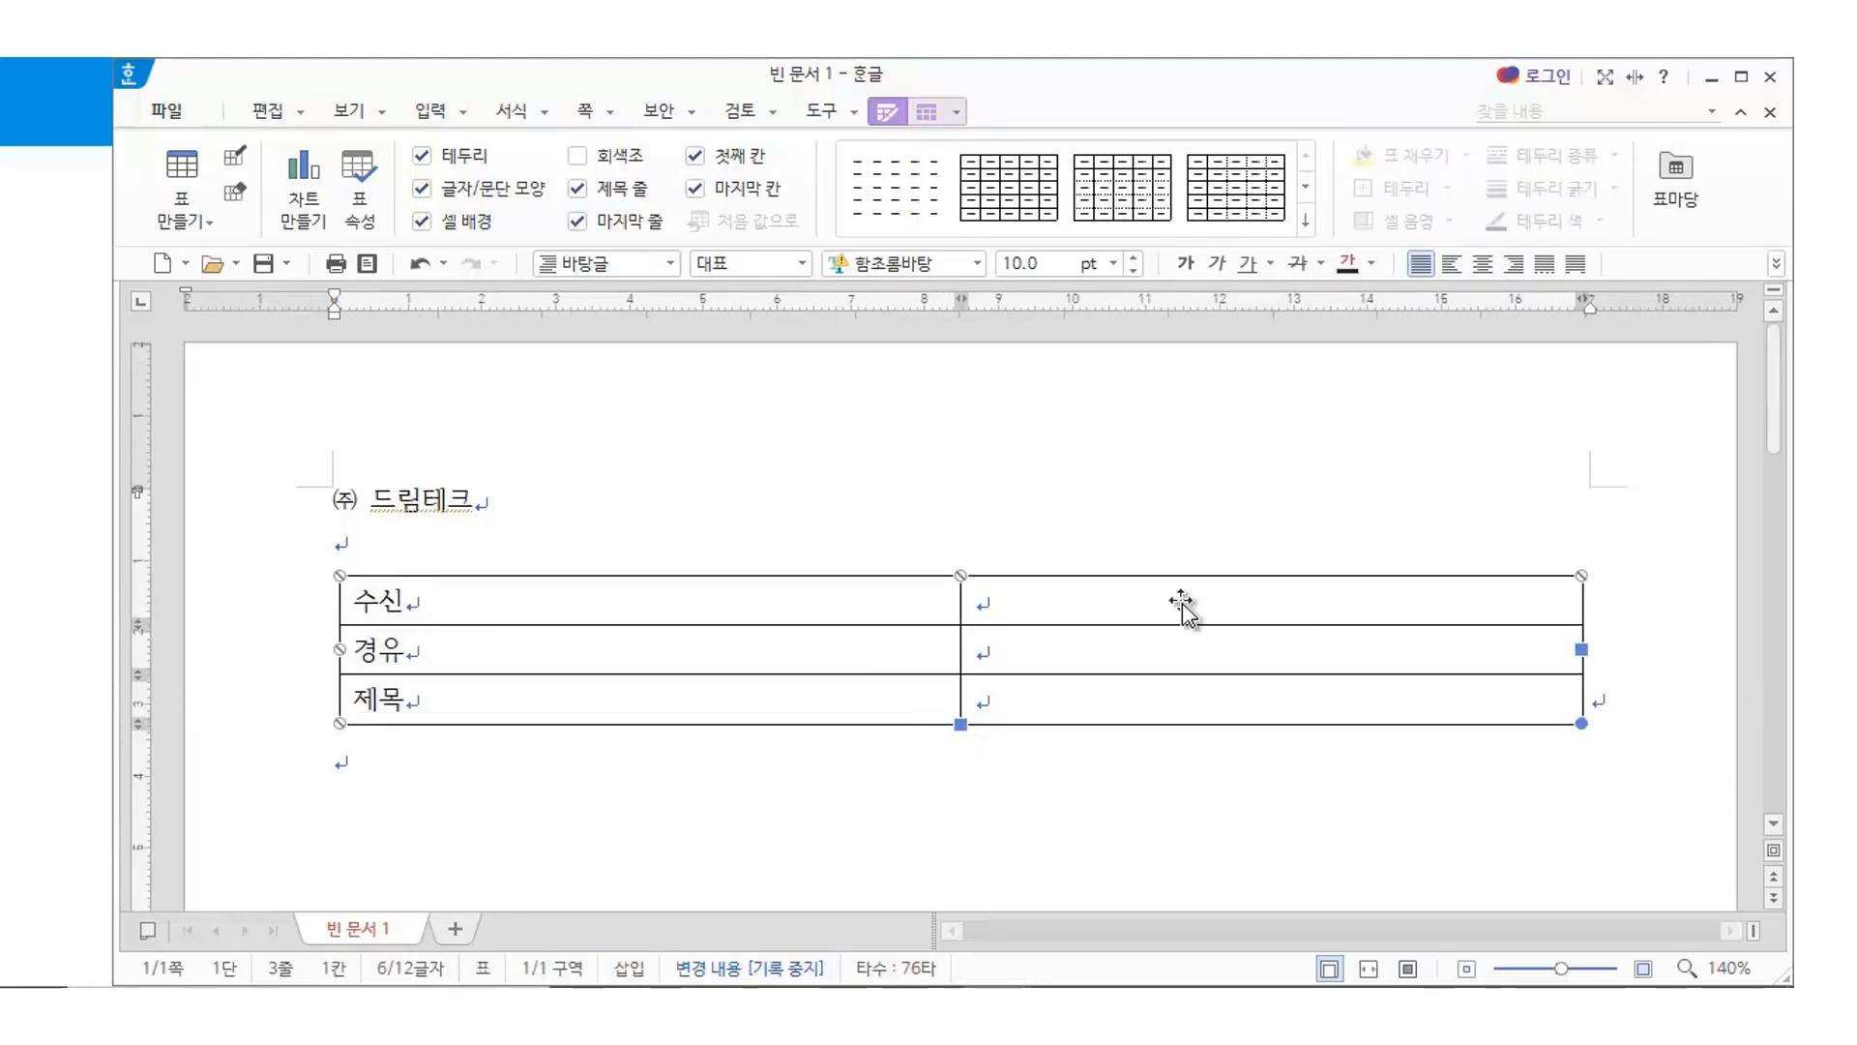
# Narrow the 수신/경유/제목 label column with three Ctrl+Left steps
pyautogui.click(774, 667)
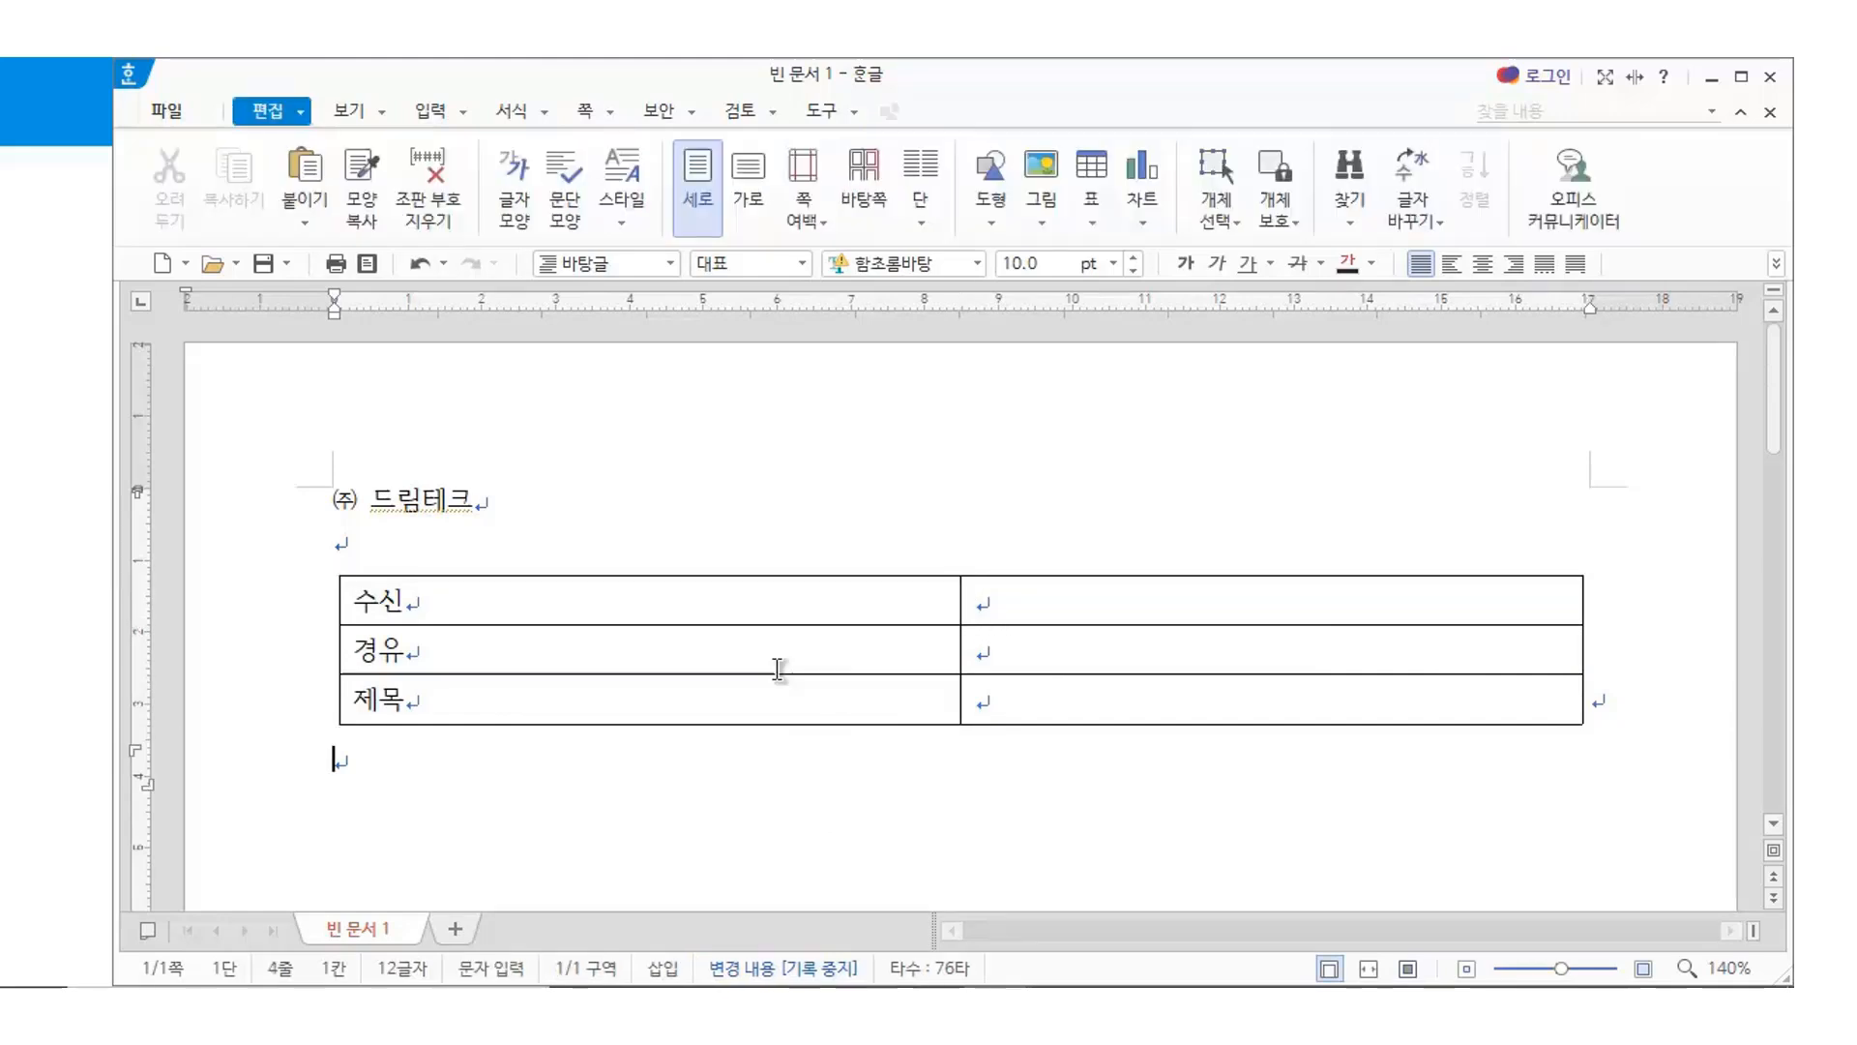
pyautogui.moveTo(771, 600); pyautogui.dragTo(792, 713)
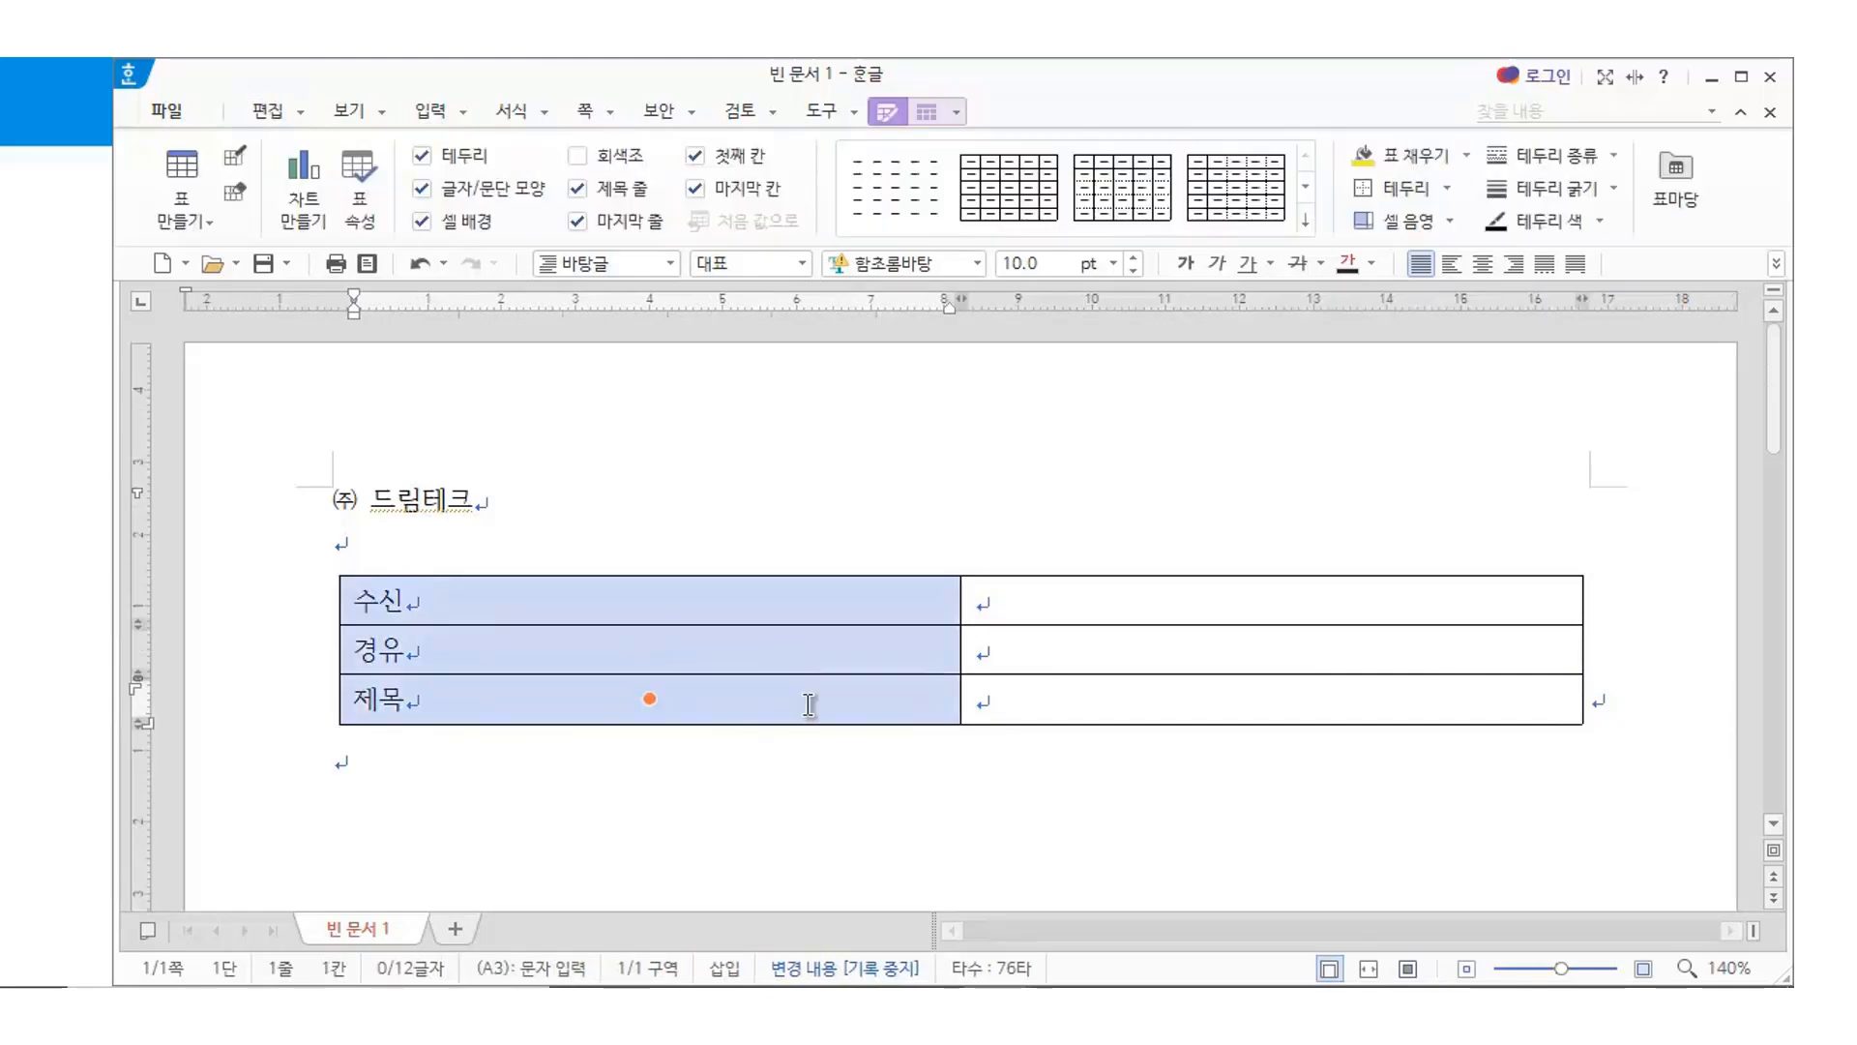
pyautogui.hotkey('ctrl', 'Left')
pyautogui.hotkey('ctrl', 'Left')
pyautogui.hotkey('ctrl', 'Left')
pyautogui.hotkey('ctrl', 'Left')
pyautogui.hotkey('ctrl', 'Left')
pyautogui.hotkey('ctrl', 'Left')
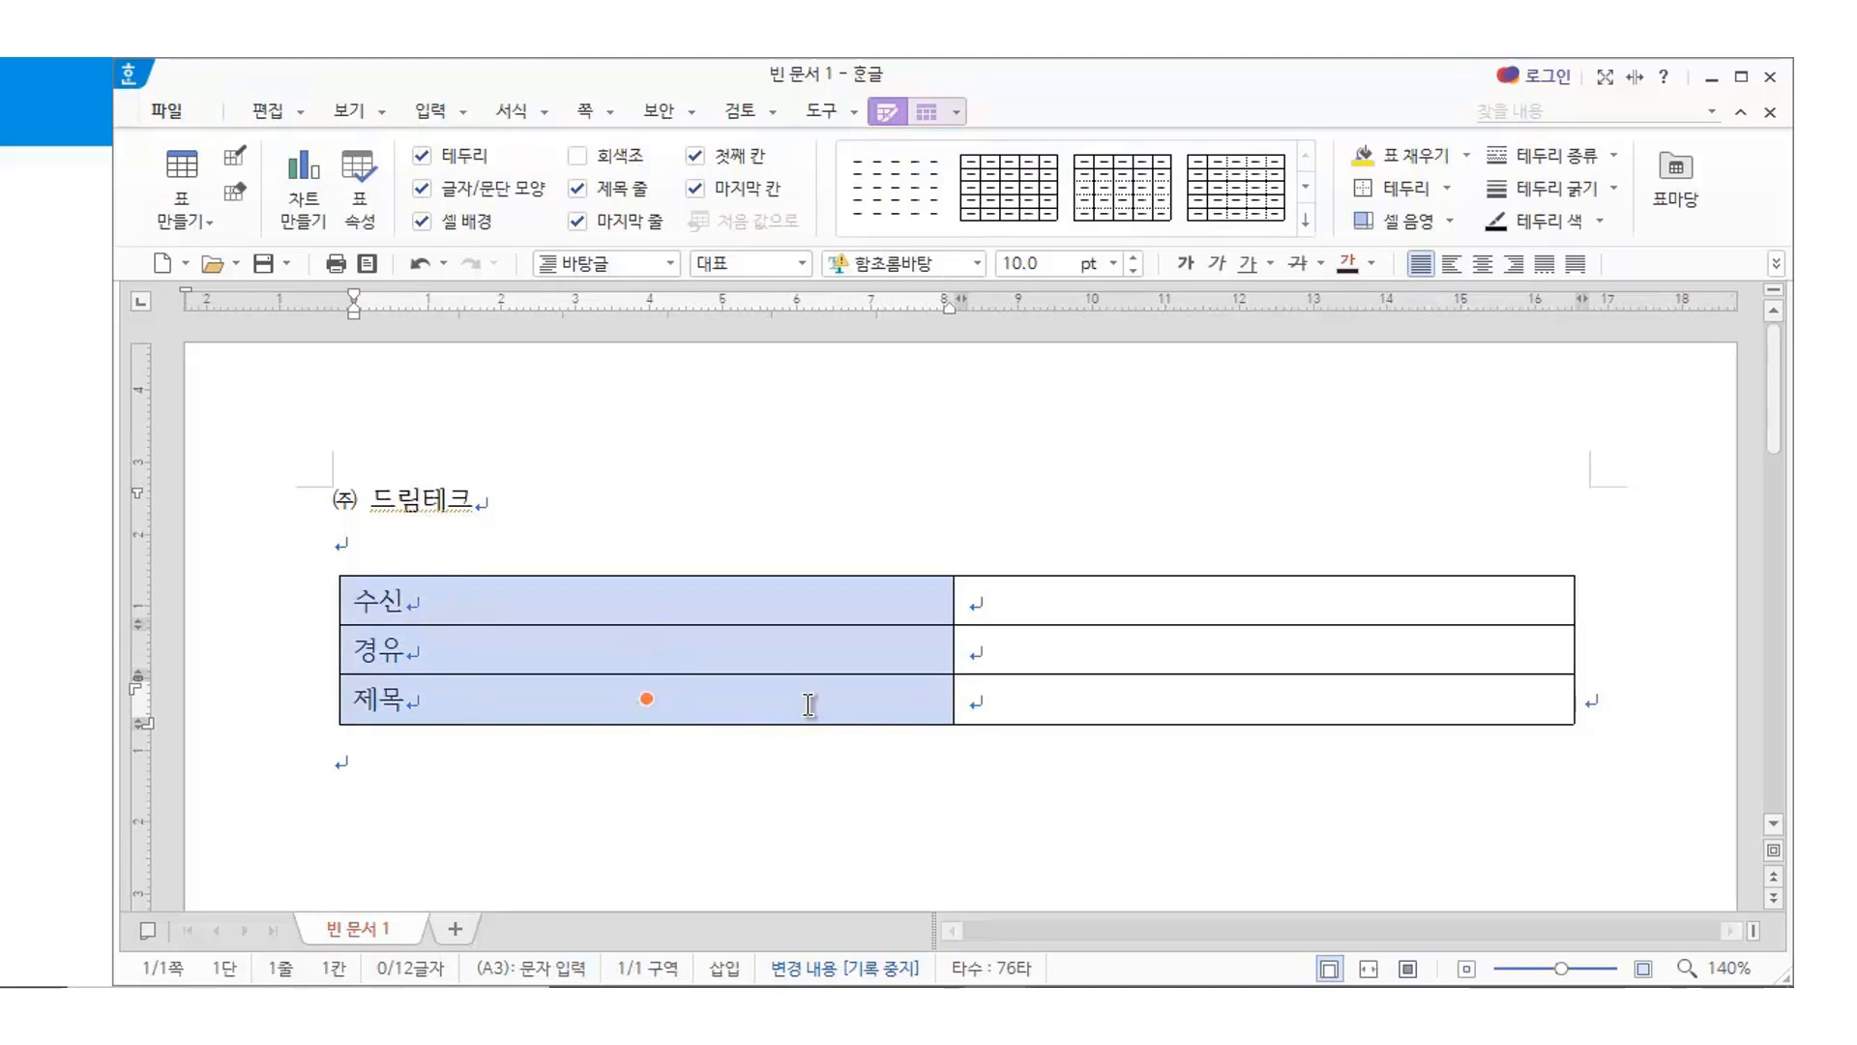
pyautogui.hotkey('ctrl', 'Left')
pyautogui.hotkey('ctrl', 'Left')
pyautogui.hotkey('ctrl', 'Left')
pyautogui.hotkey('ctrl', 'Left')
pyautogui.hotkey('ctrl', 'Left')
pyautogui.hotkey('ctrl', 'Left')
pyautogui.hotkey('ctrl', 'Left')
pyautogui.hotkey('ctrl', 'Left')
pyautogui.hotkey('ctrl', 'Left')
pyautogui.hotkey('ctrl', 'Left')
pyautogui.hotkey('ctrl', 'Left')
pyautogui.hotkey('ctrl', 'Left')
pyautogui.hotkey('ctrl', 'Left')
pyautogui.hotkey('ctrl', 'Left')
pyautogui.hotkey('ctrl', 'Left')
pyautogui.hotkey('ctrl', 'Left')
pyautogui.hotkey('ctrl', 'Left')
pyautogui.hotkey('ctrl', 'Left')
pyautogui.hotkey('ctrl', 'Left')
pyautogui.hotkey('ctrl', 'Left')
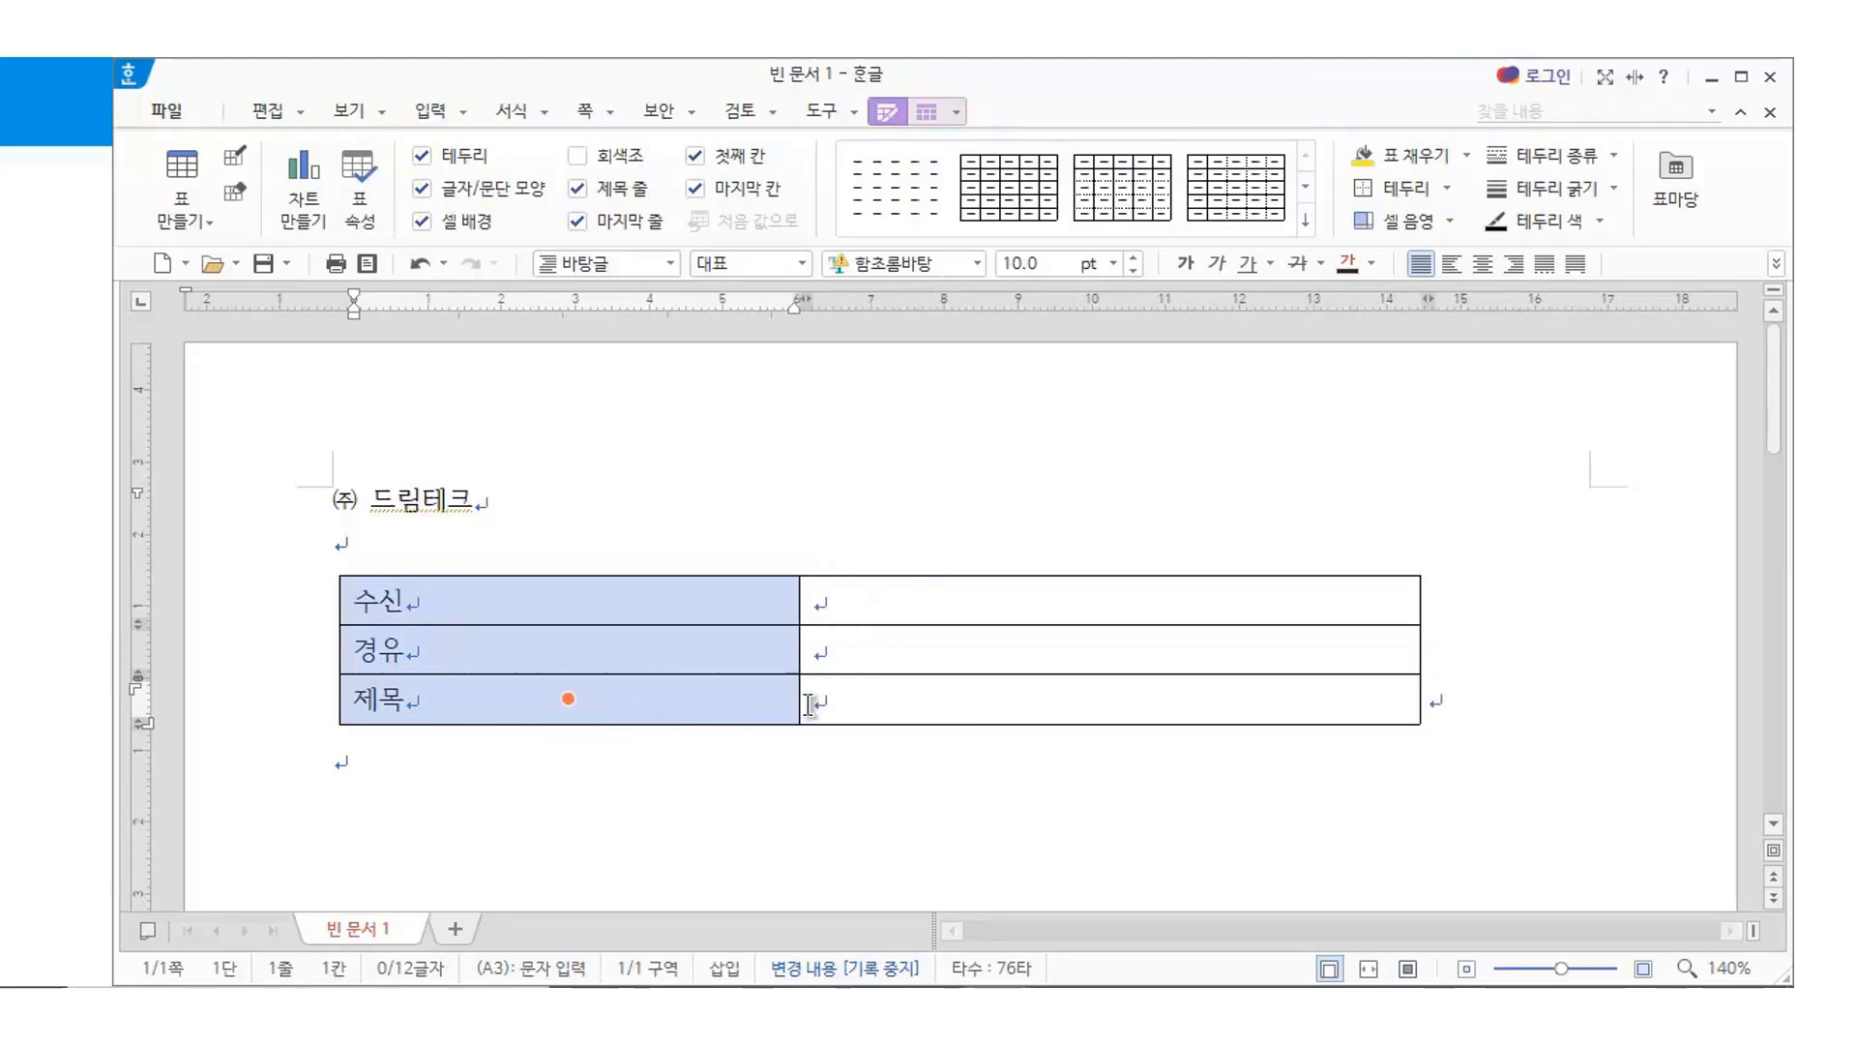
pyautogui.hotkey('ctrl', 'Left')
pyautogui.hotkey('ctrl', 'Left')
pyautogui.hotkey('ctrl', 'Left')
pyautogui.hotkey('ctrl', 'Left')
pyautogui.hotkey('ctrl', 'Left')
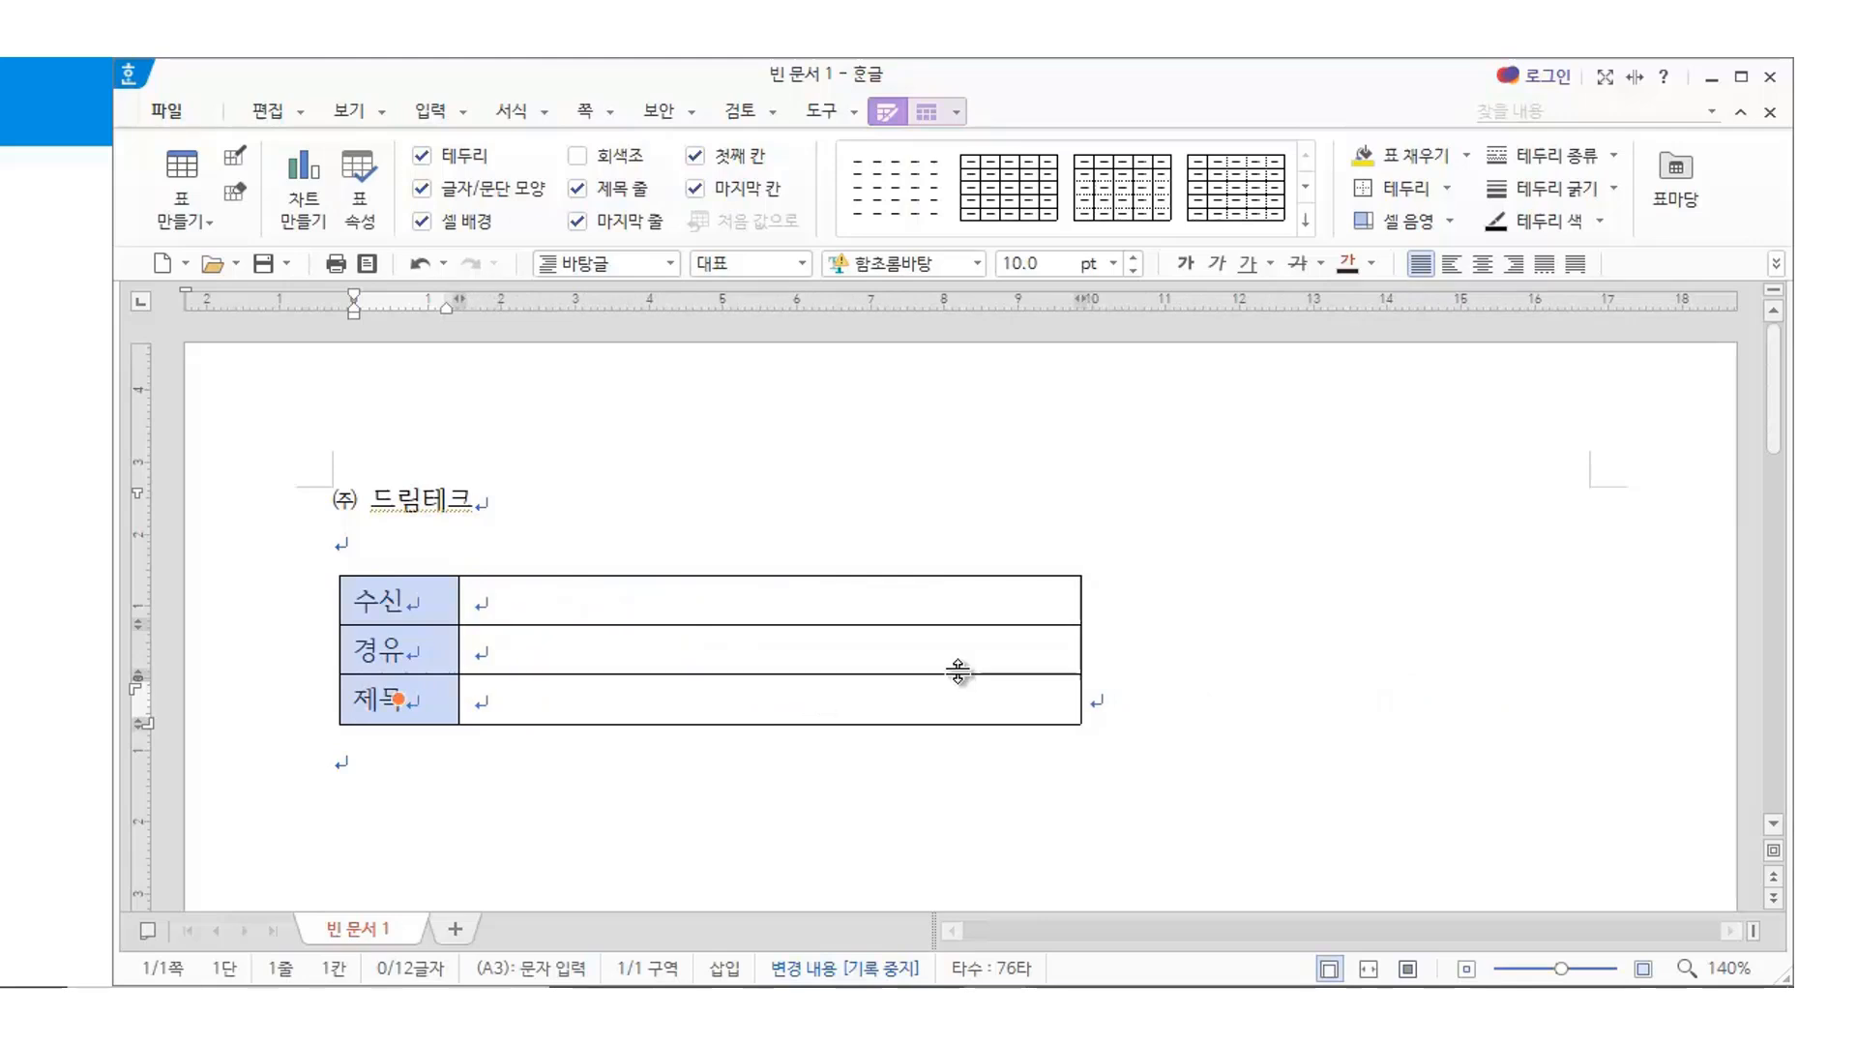
# Widen the value column with two Ctrl+Right steps
pyautogui.click(891, 602)
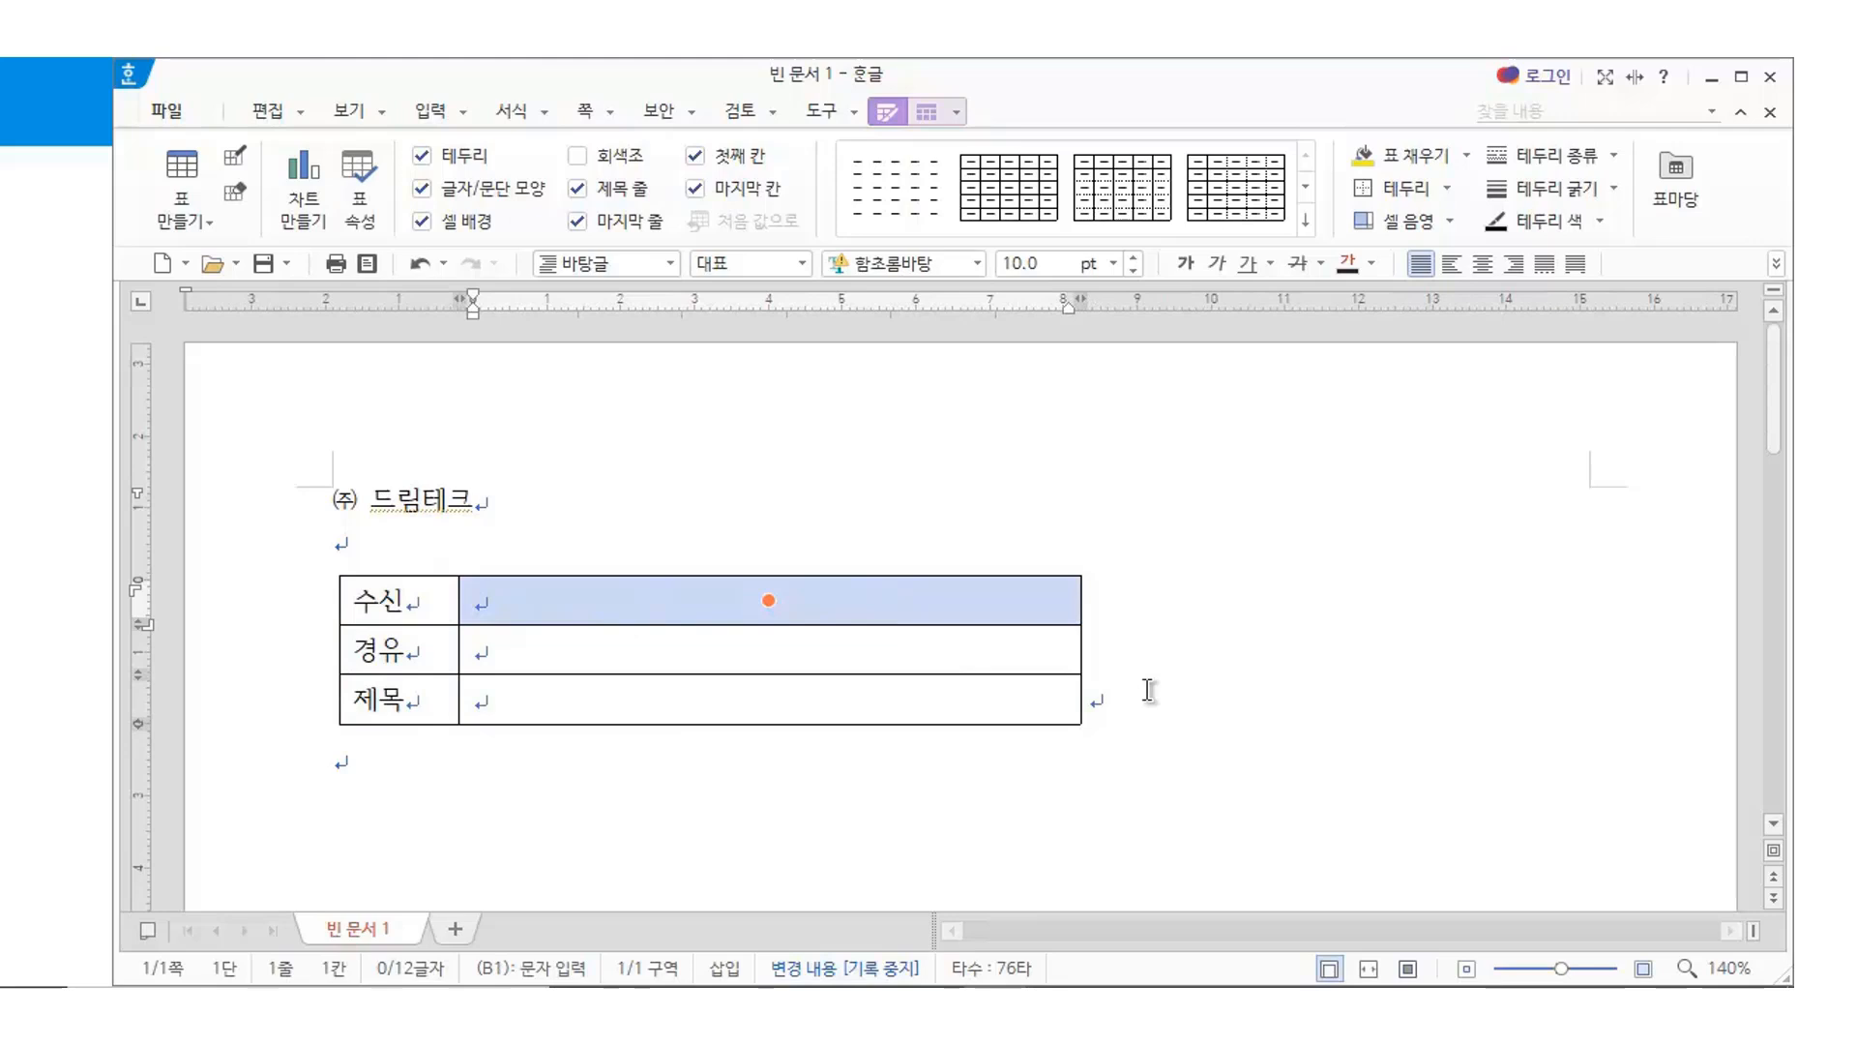
pyautogui.hotkey('ctrl', 'Right')
pyautogui.hotkey('ctrl', 'Right')
pyautogui.hotkey('ctrl', 'Right')
pyautogui.hotkey('ctrl', 'Right')
pyautogui.hotkey('ctrl', 'Right')
pyautogui.hotkey('ctrl', 'Right')
pyautogui.hotkey('ctrl', 'Right')
pyautogui.hotkey('ctrl', 'Right')
pyautogui.hotkey('ctrl', 'Right')
pyautogui.hotkey('ctrl', 'Right')
pyautogui.hotkey('ctrl', 'Right')
pyautogui.hotkey('ctrl', 'Right')
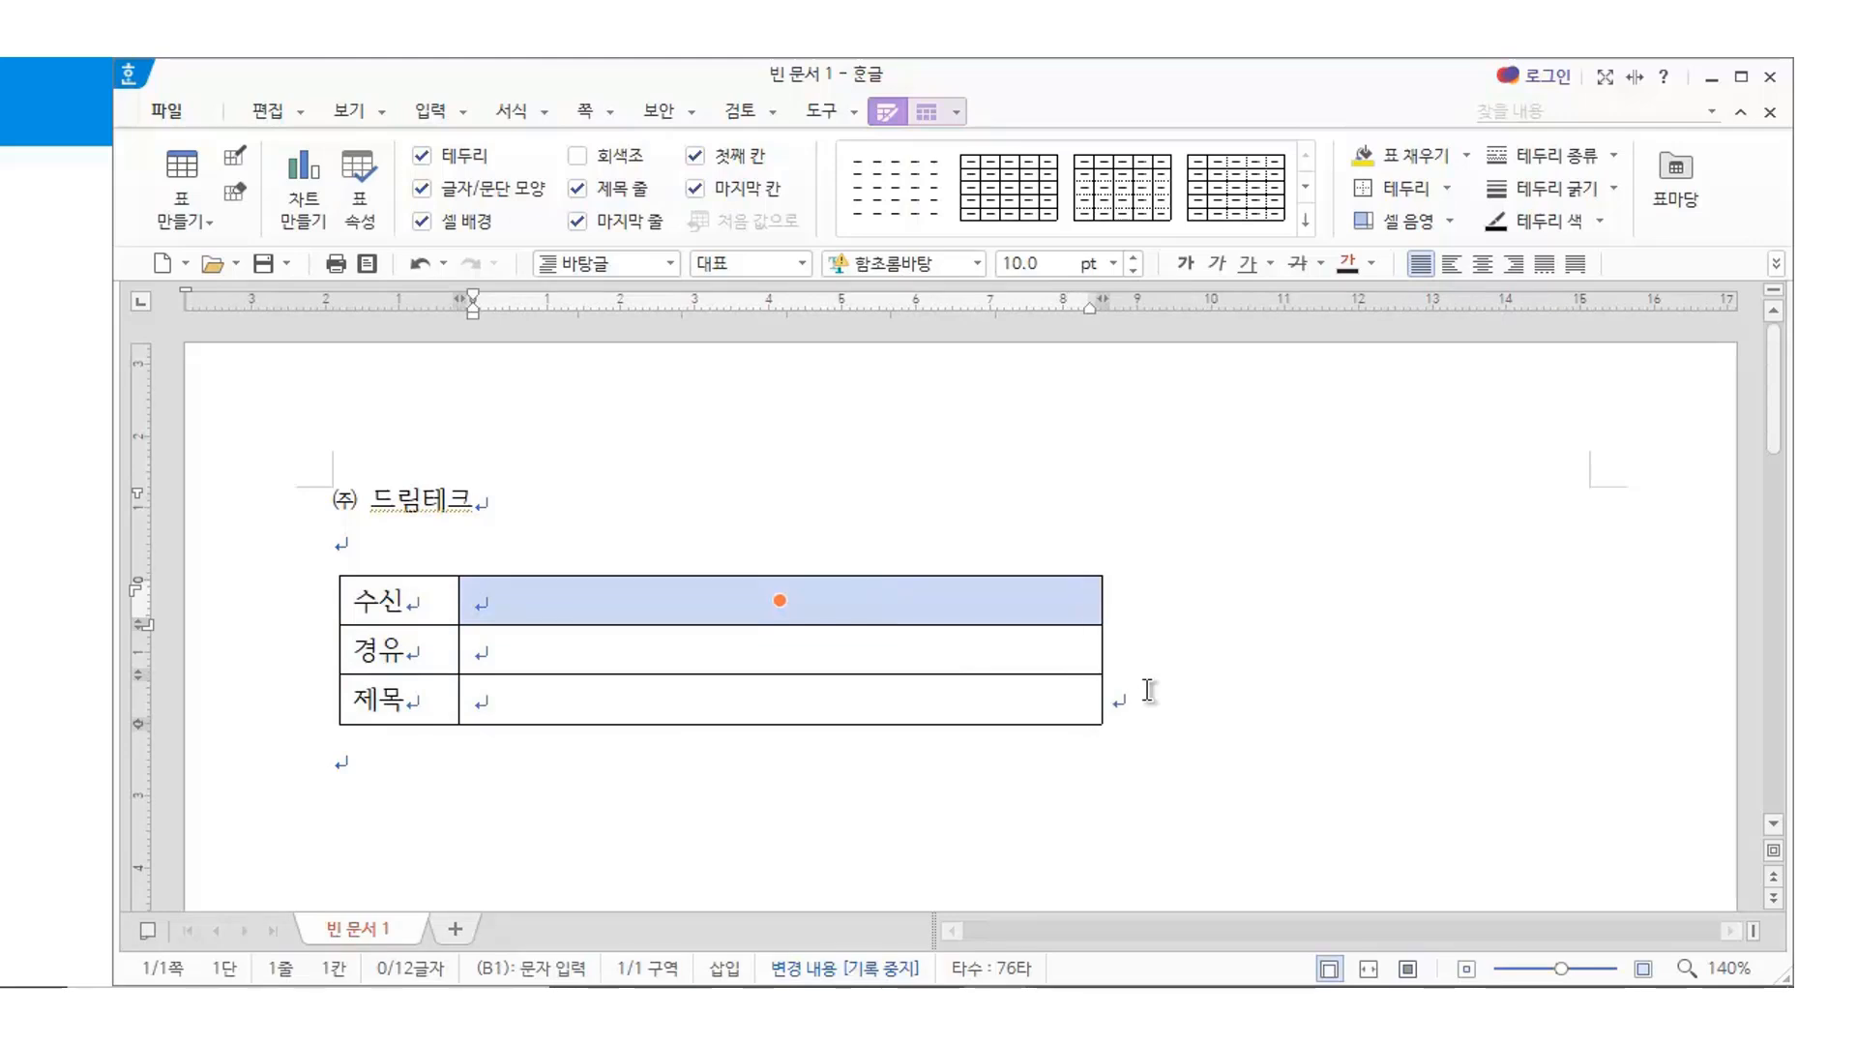
pyautogui.hotkey('ctrl', 'Right')
pyautogui.hotkey('ctrl', 'Right')
pyautogui.hotkey('ctrl', 'Right')
pyautogui.hotkey('ctrl', 'Right')
pyautogui.hotkey('ctrl', 'Right')
pyautogui.hotkey('ctrl', 'Right')
pyautogui.hotkey('ctrl', 'Right')
pyautogui.hotkey('ctrl', 'Right')
pyautogui.hotkey('ctrl', 'Right')
pyautogui.hotkey('ctrl', 'Right')
pyautogui.hotkey('ctrl', 'Right')
pyautogui.hotkey('ctrl', 'Right')
pyautogui.hotkey('ctrl', 'Right')
pyautogui.hotkey('ctrl', 'Right')
pyautogui.hotkey('ctrl', 'Right')
pyautogui.hotkey('ctrl', 'Right')
pyautogui.hotkey('ctrl', 'Right')
pyautogui.hotkey('ctrl', 'Right')
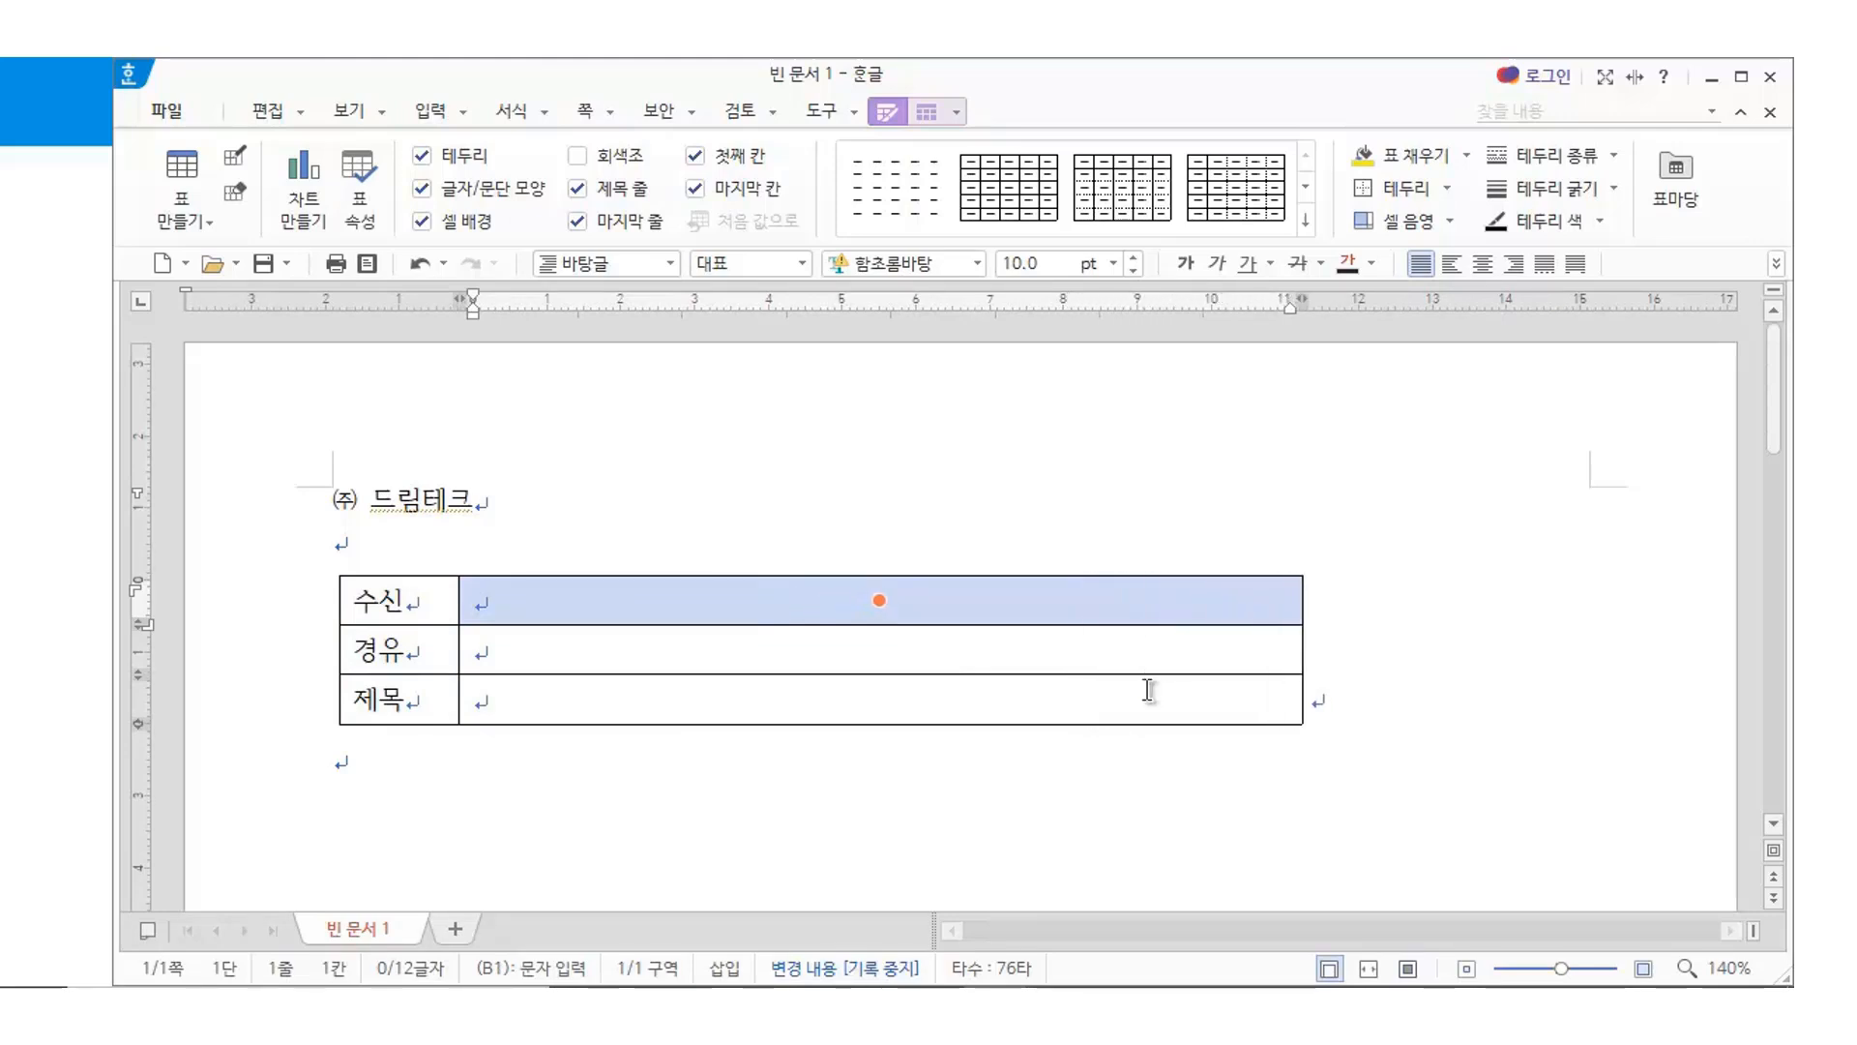
pyautogui.click(796, 824)
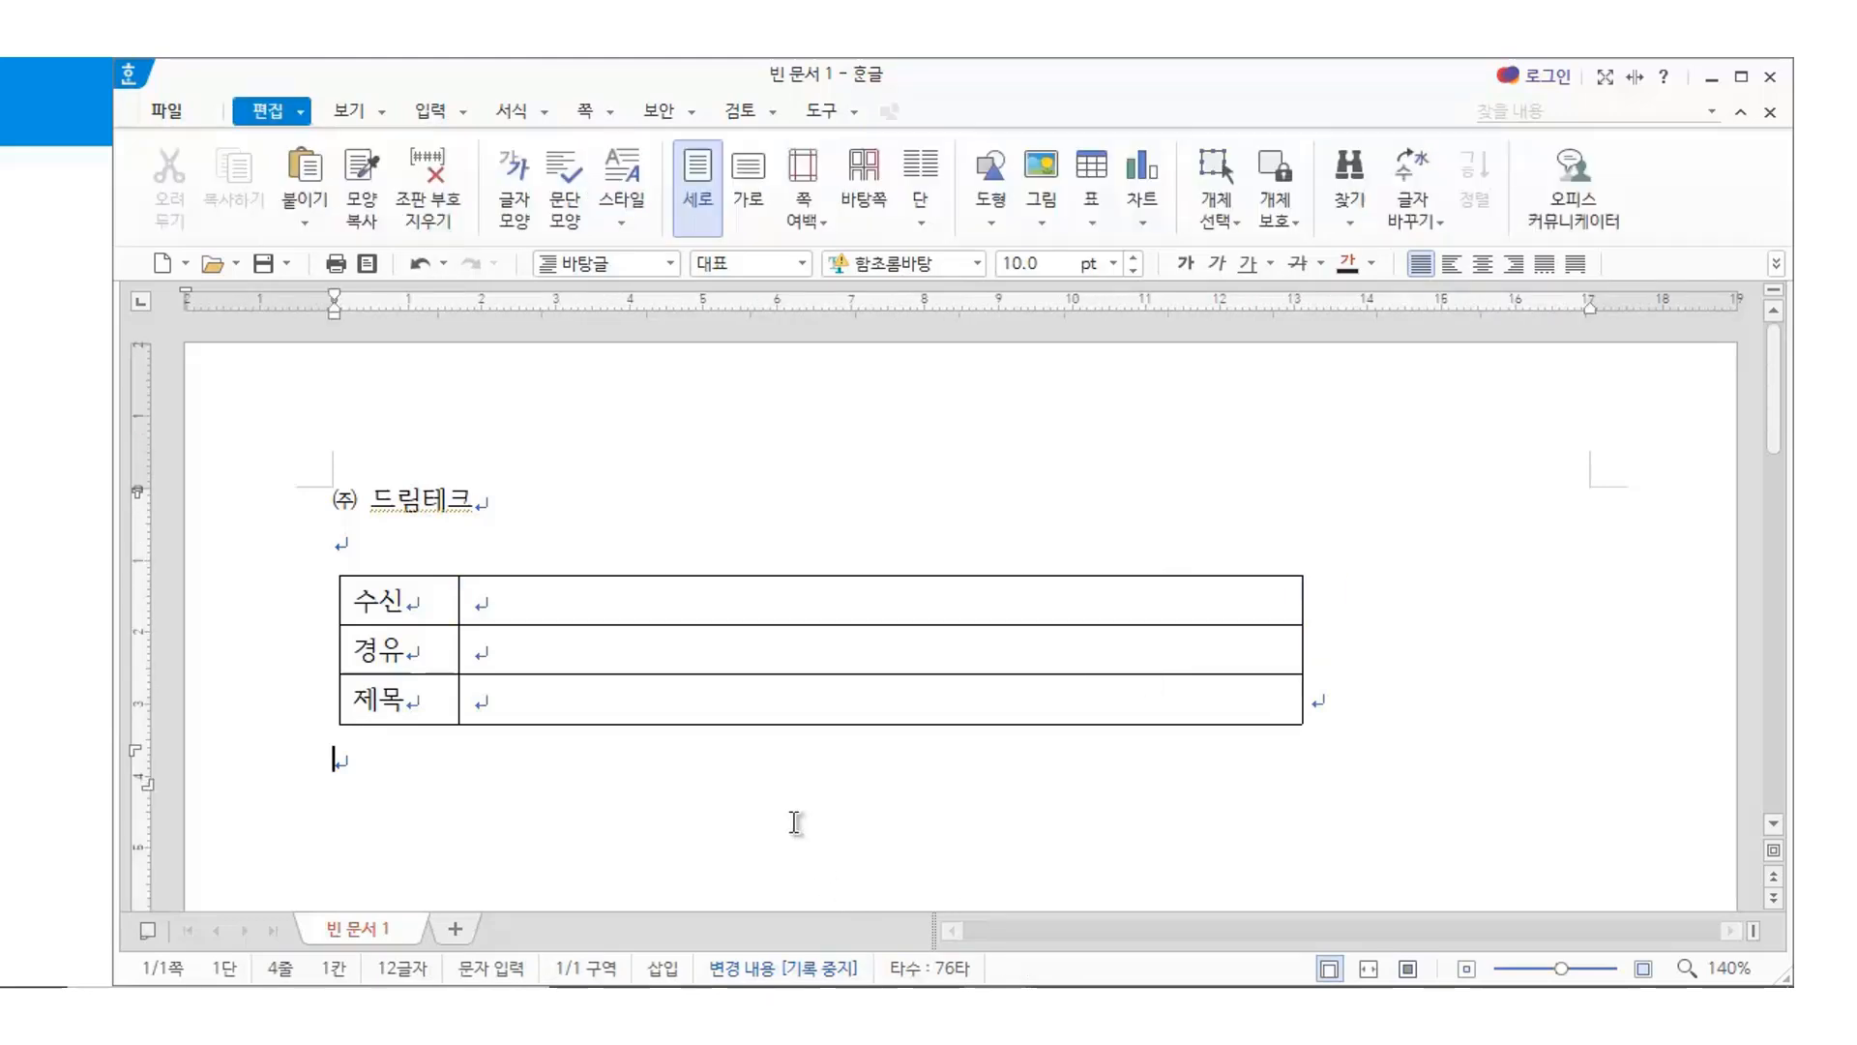
# Enter the recipient's name with the title 대표이사 in the 수신 value cell
pyautogui.click(500, 603)
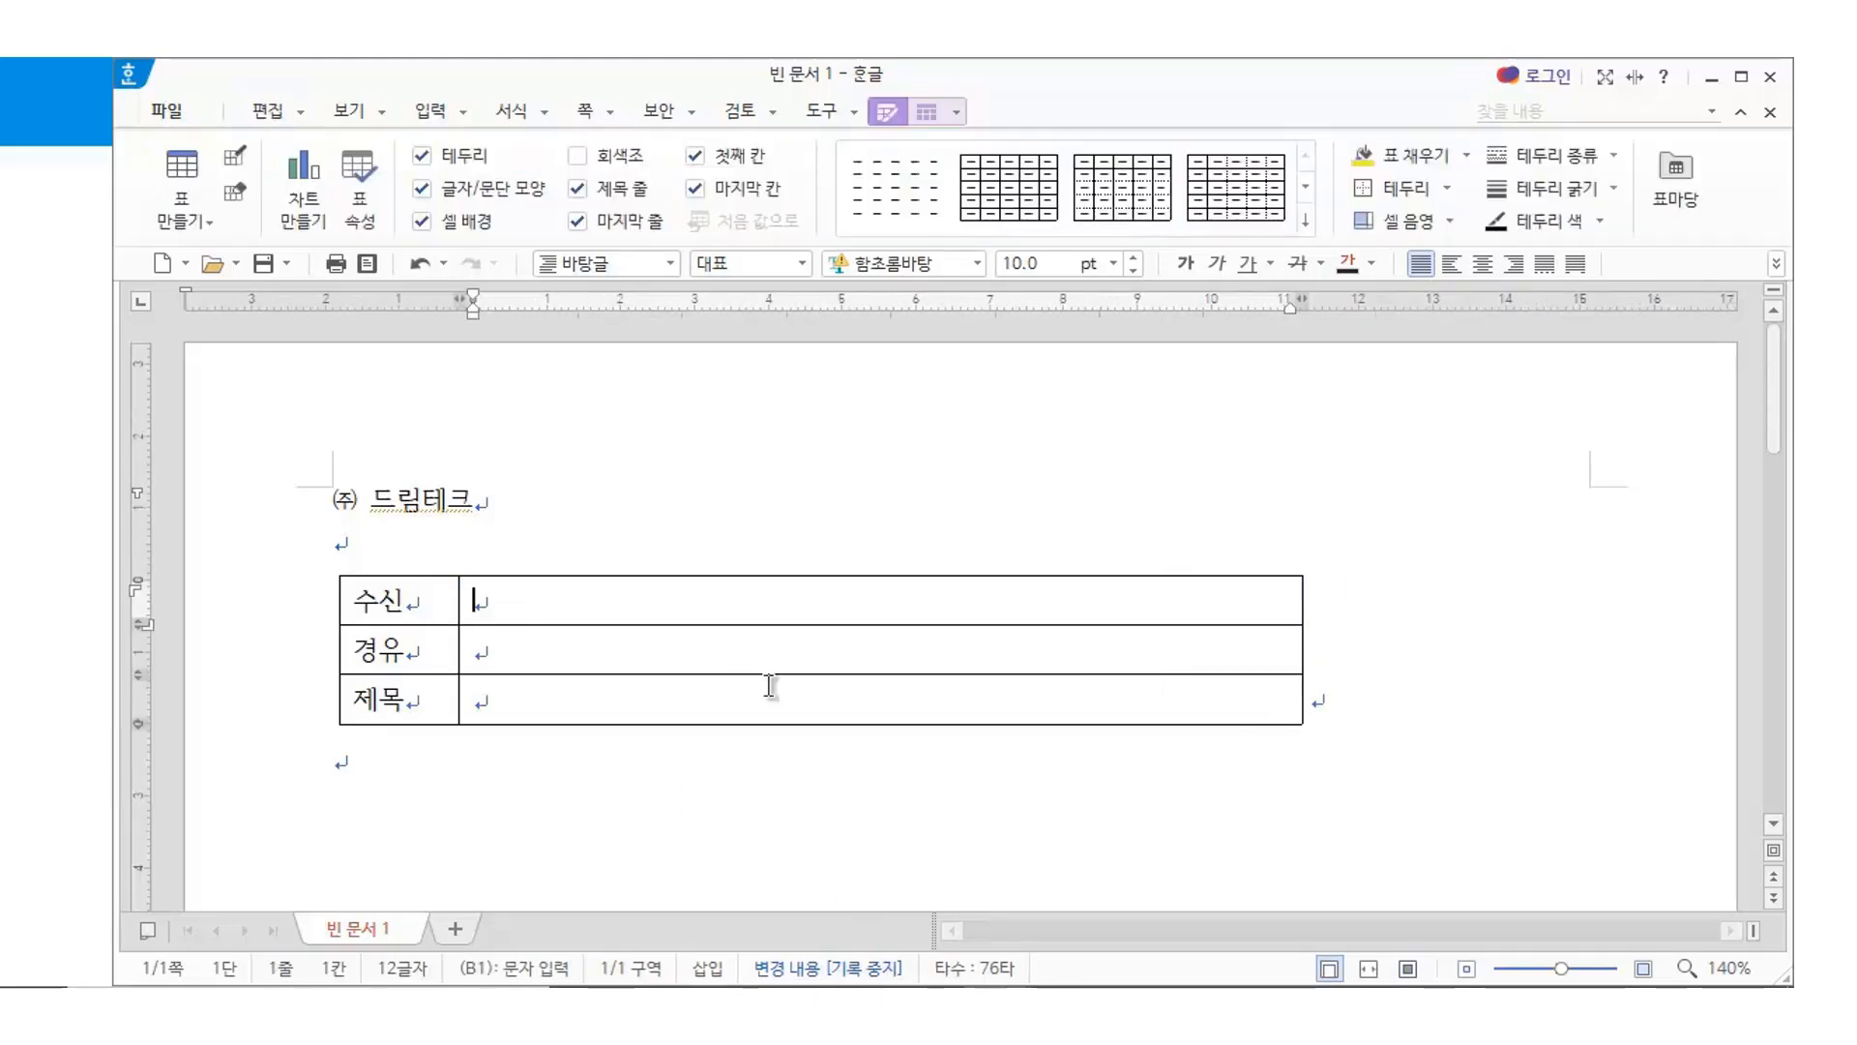
pyautogui.press('F5')
pyautogui.write('홍길동 ')
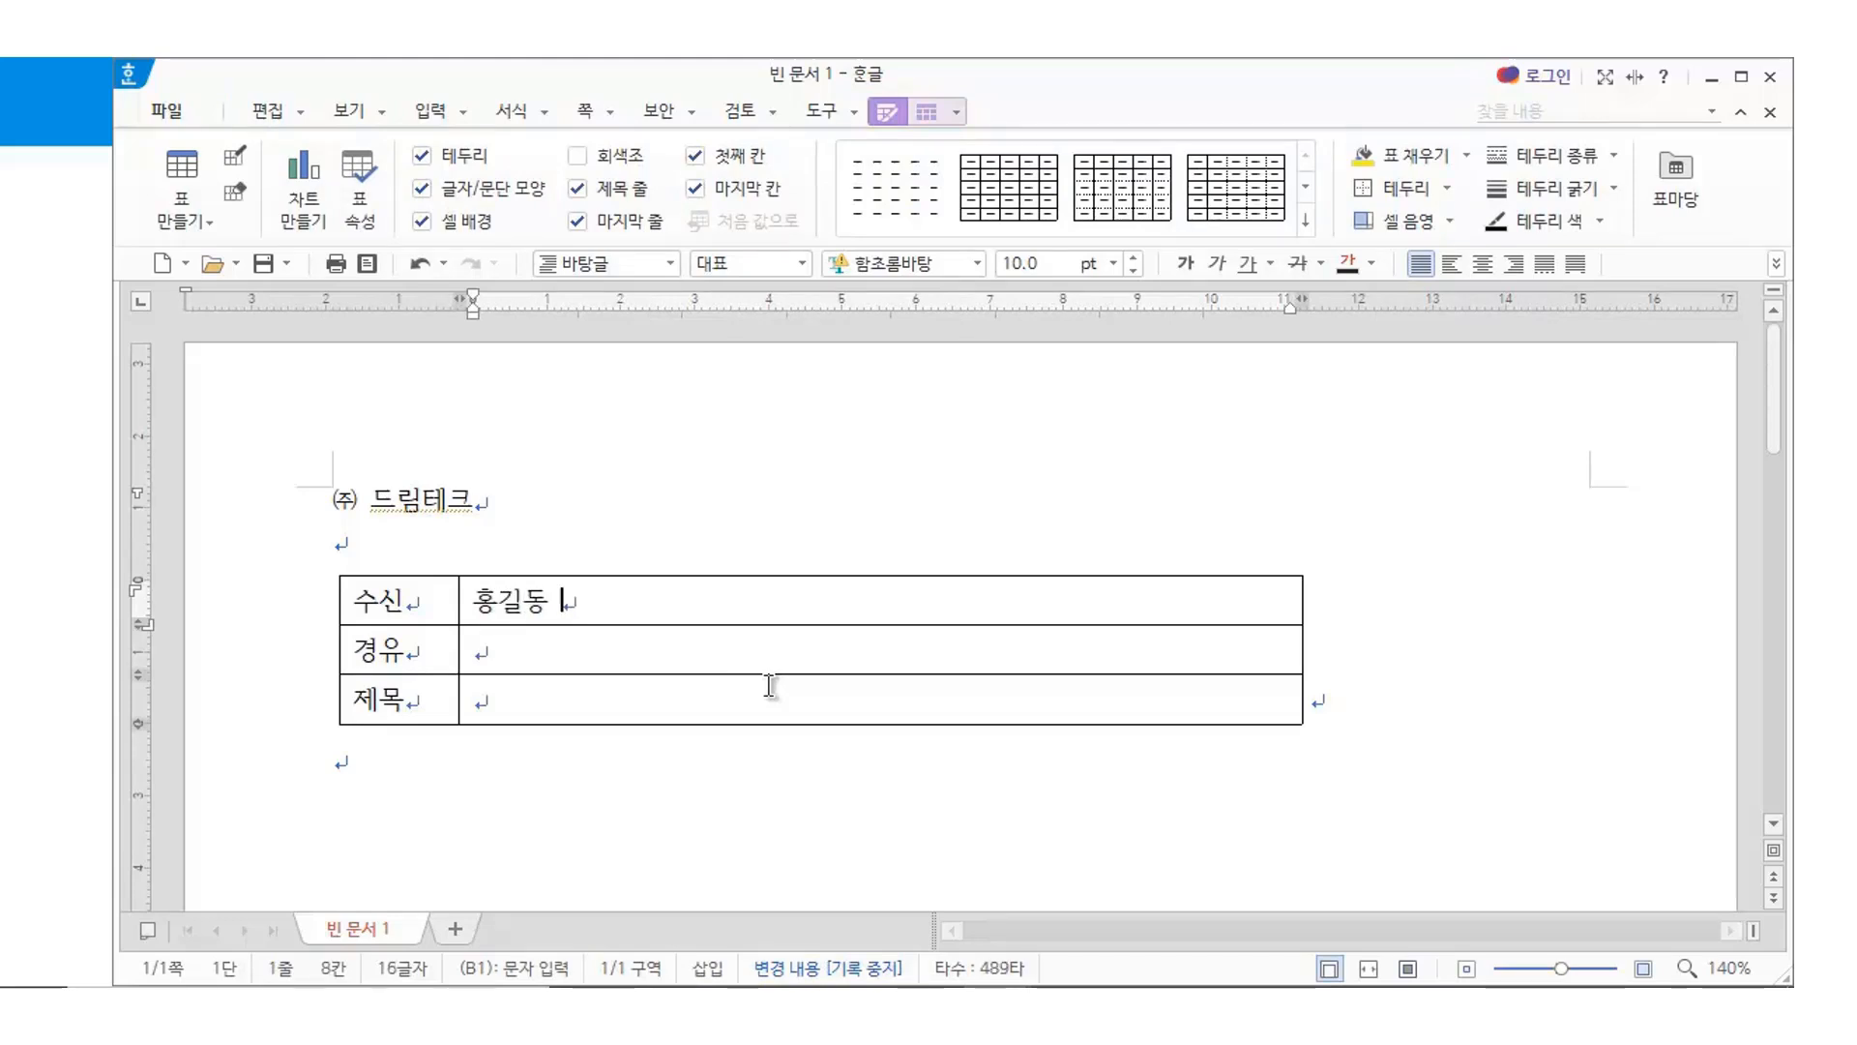
pyautogui.write('대표이사')
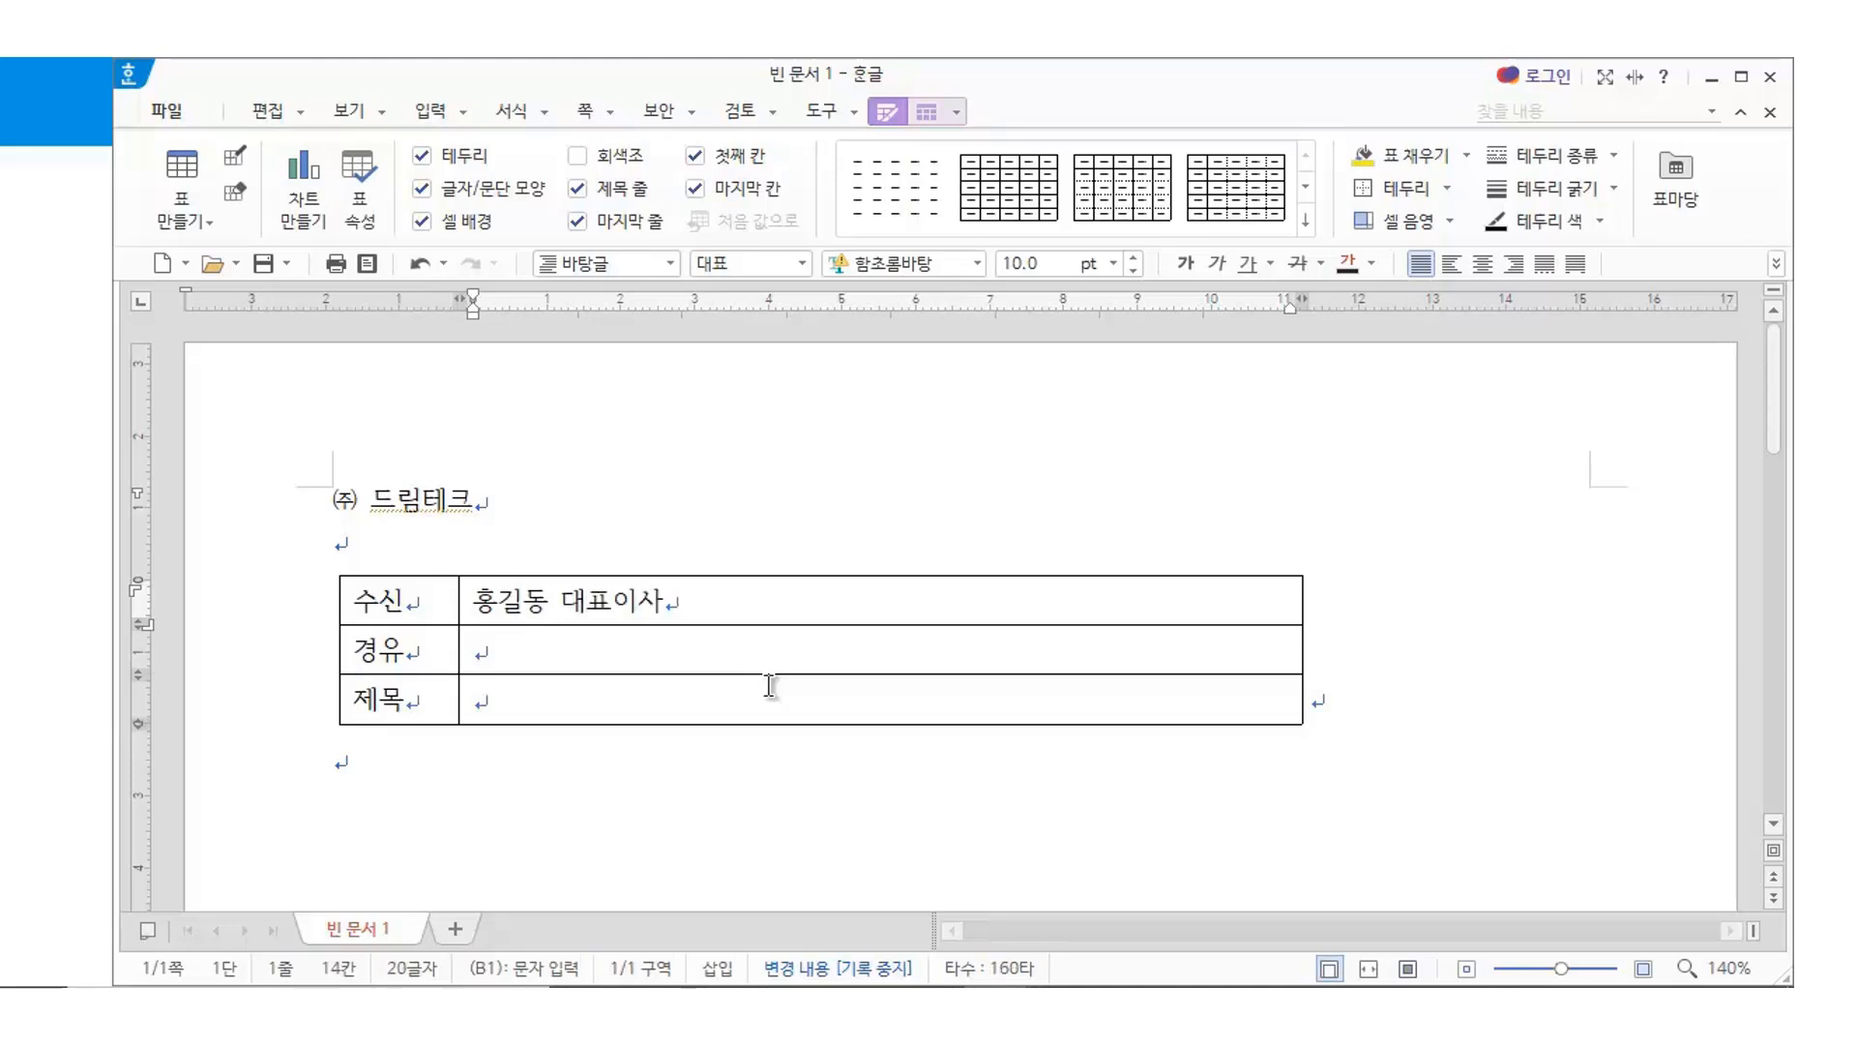
# Fill the 경유 value cell with 'IT 관련사업팀 및 기획팀'
pyautogui.press('Down')
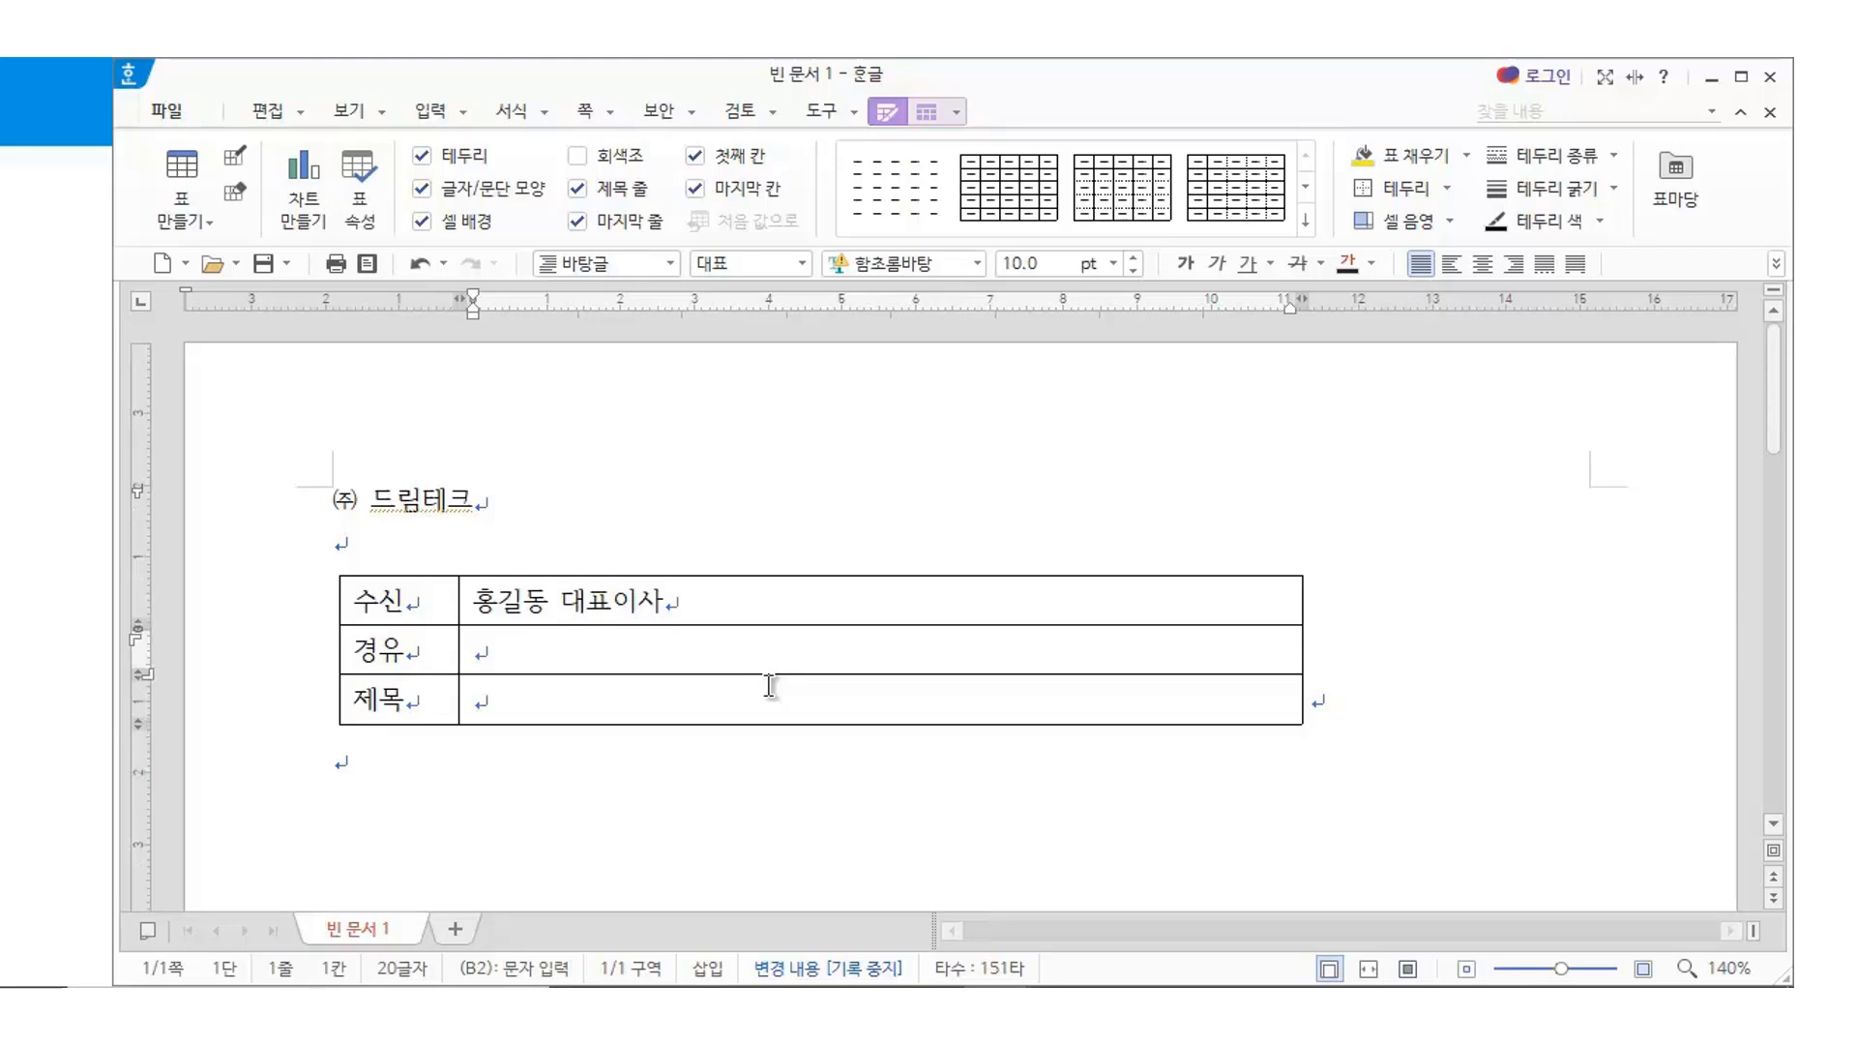
pyautogui.write('없음')
pyautogui.press('BackSpace')
pyautogui.press('BackSpace')
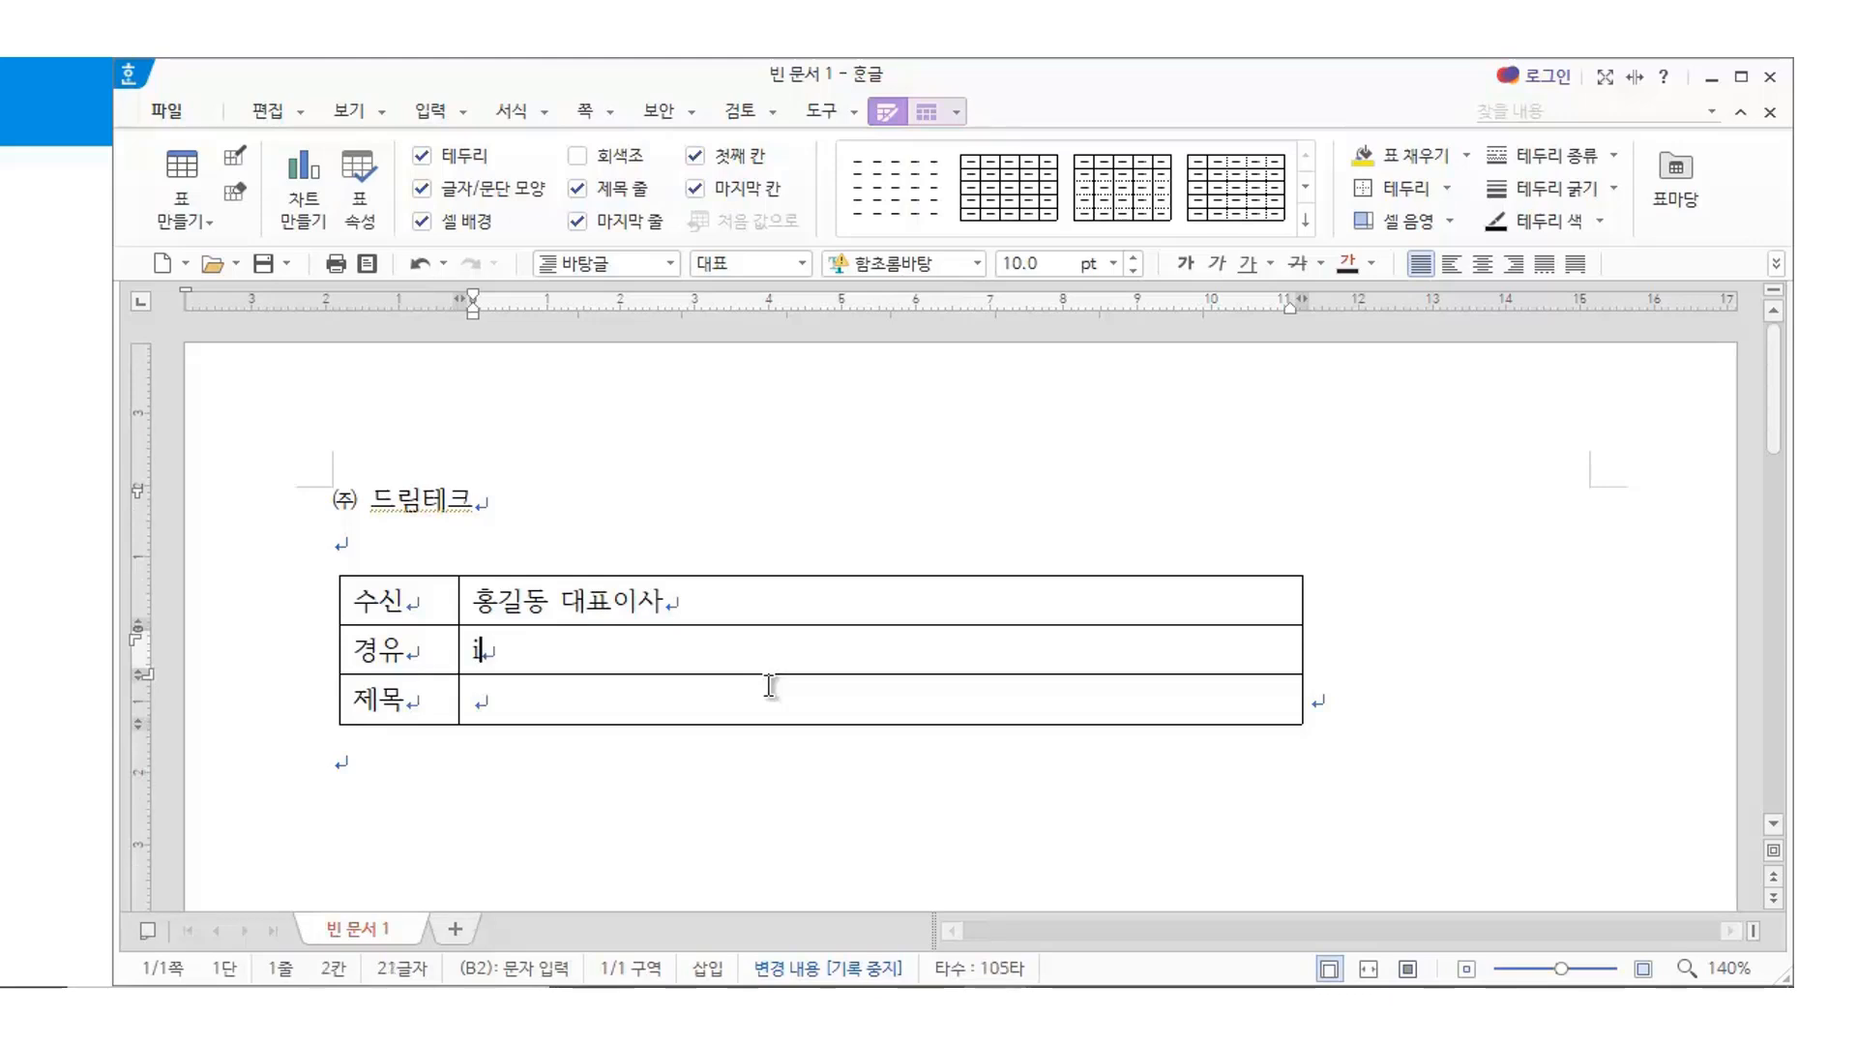
pyautogui.write('사')
pyautogui.press('BackSpace')
pyautogui.press('BackSpace')
pyautogui.write('IT 관련')
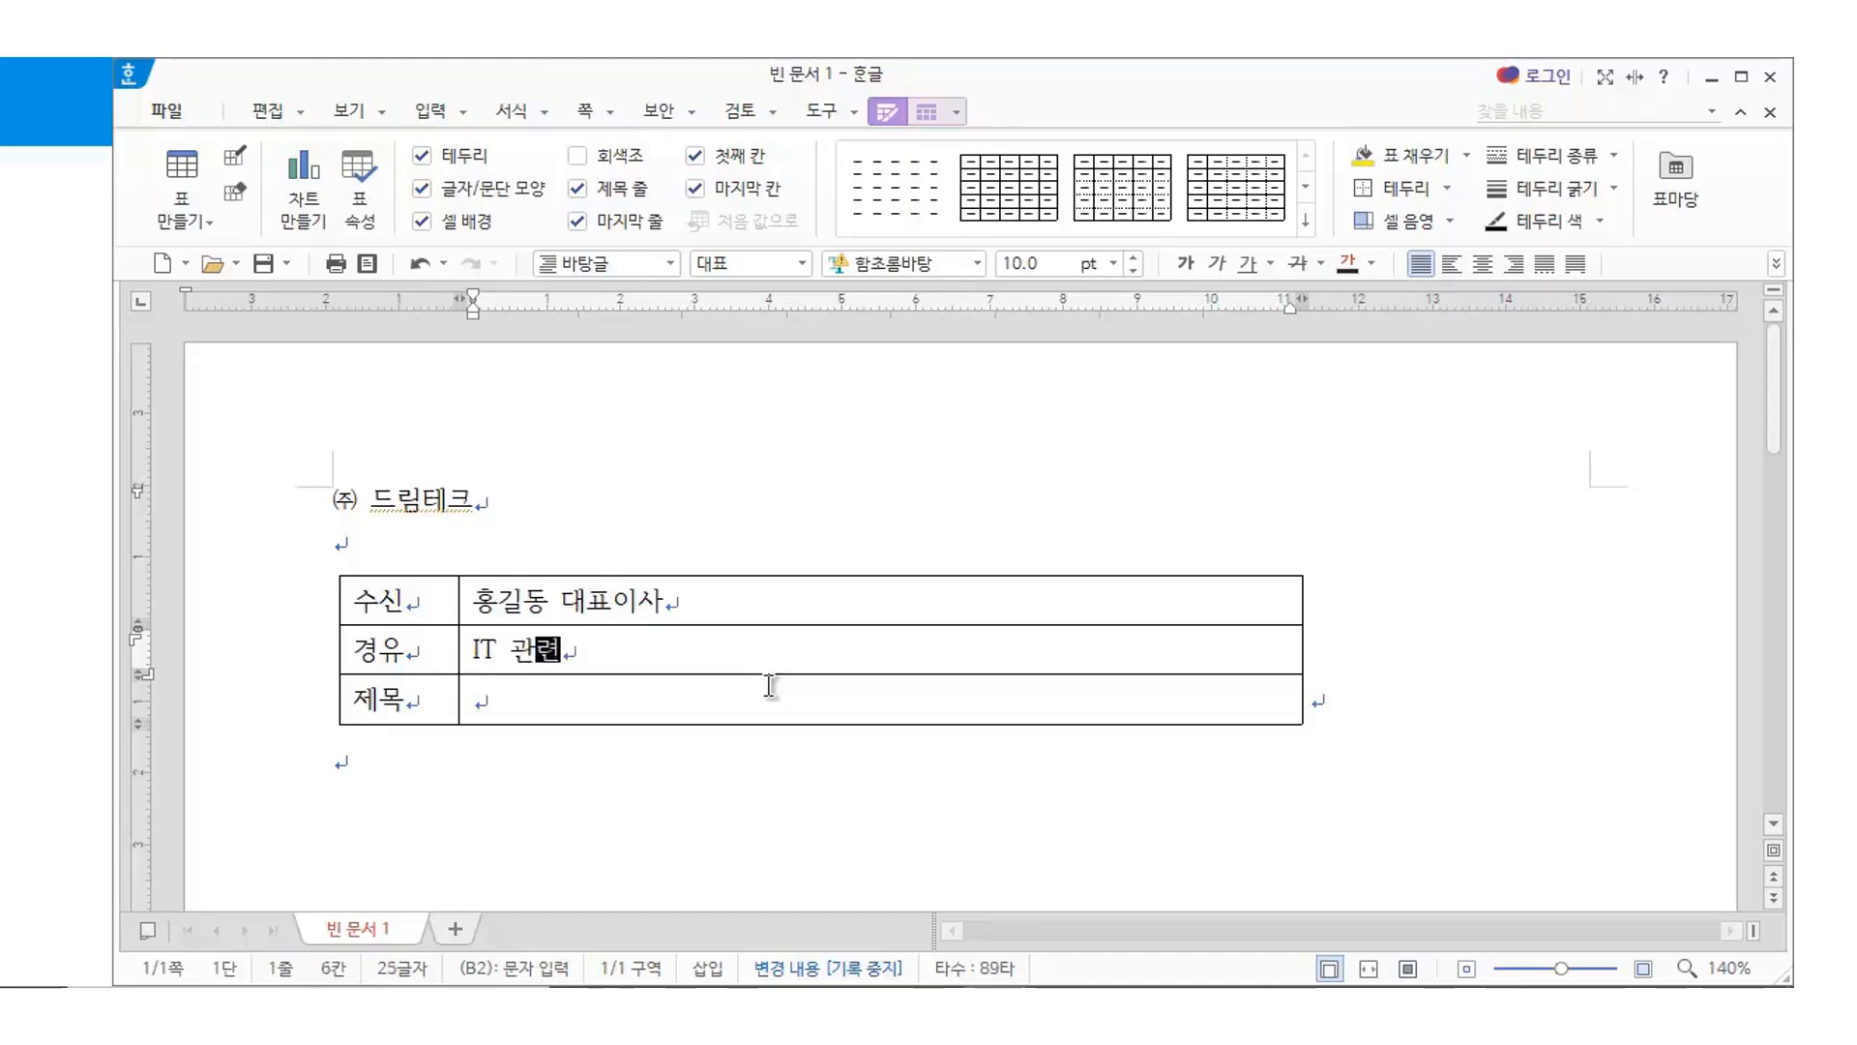
pyautogui.write('사업ㅌ')
pyautogui.write(' 및 기')
pyautogui.write('획팀')
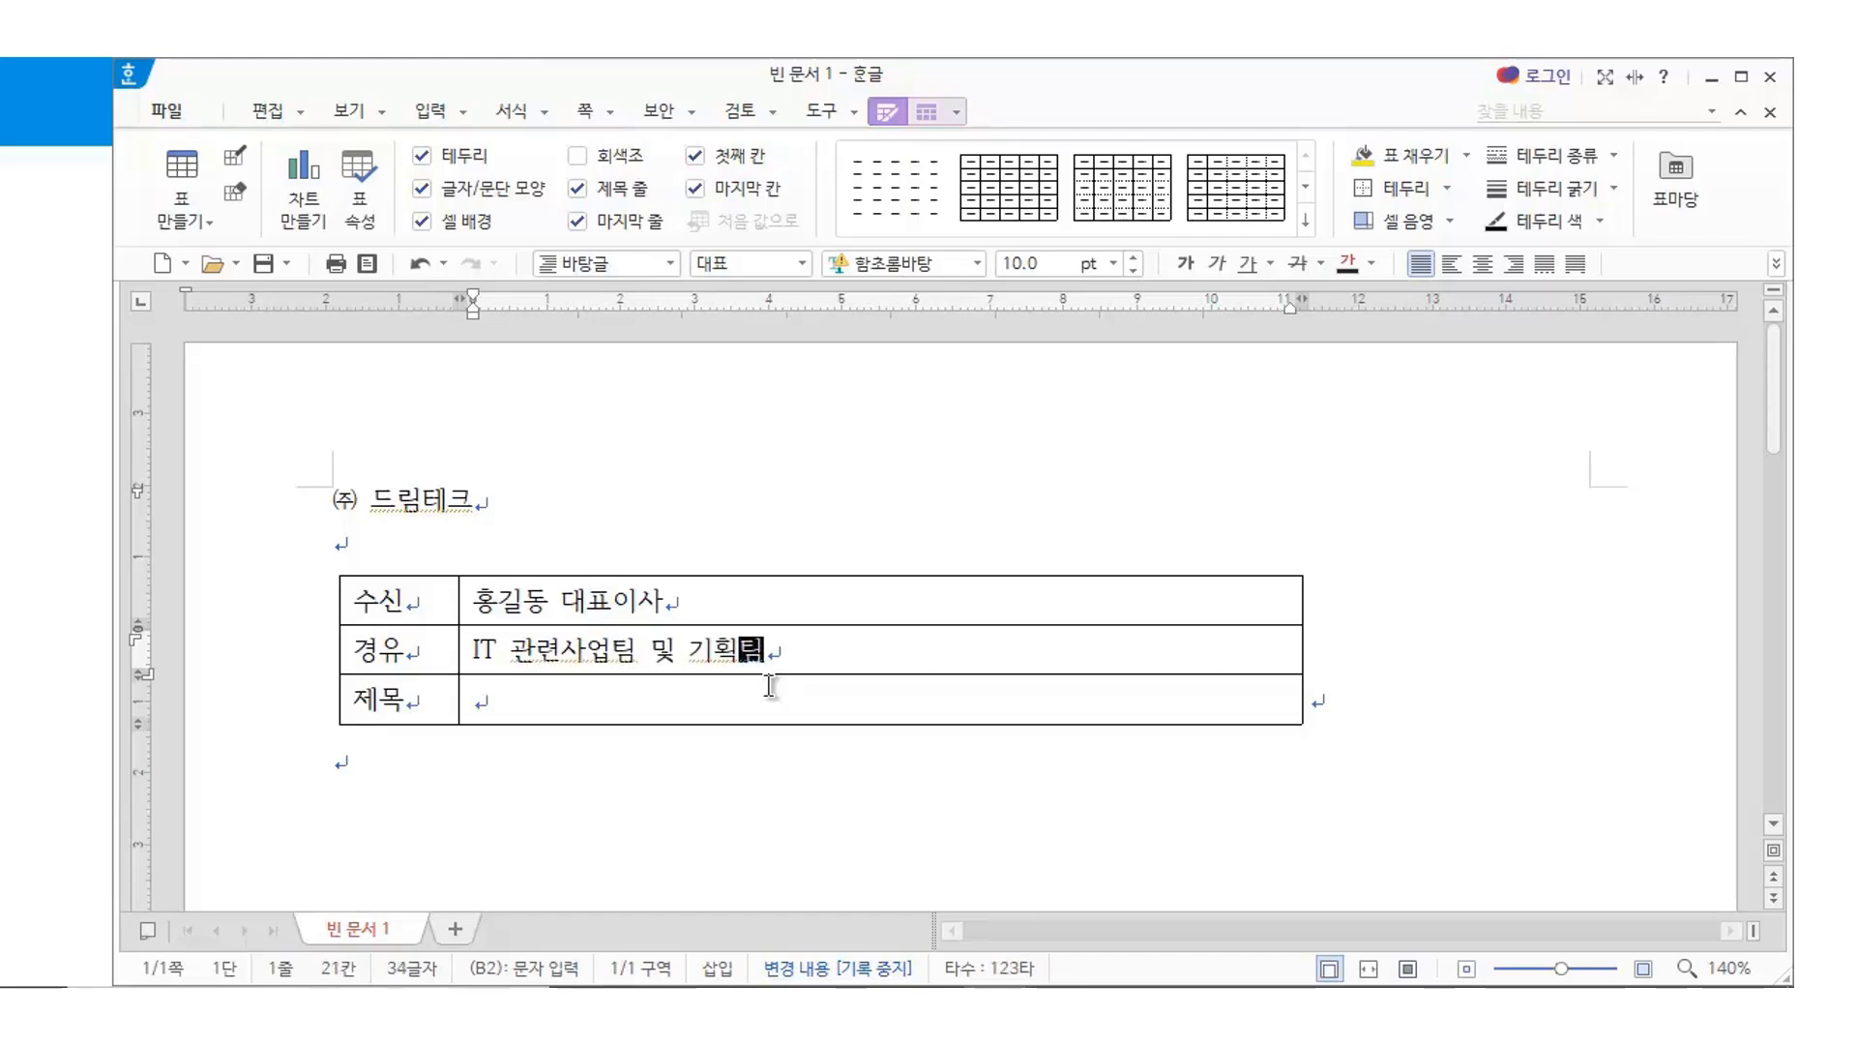
# Type '통신비 인상 및 5G 기술표준, 보안 협의건' in the 제목 value cell
pyautogui.click(498, 707)
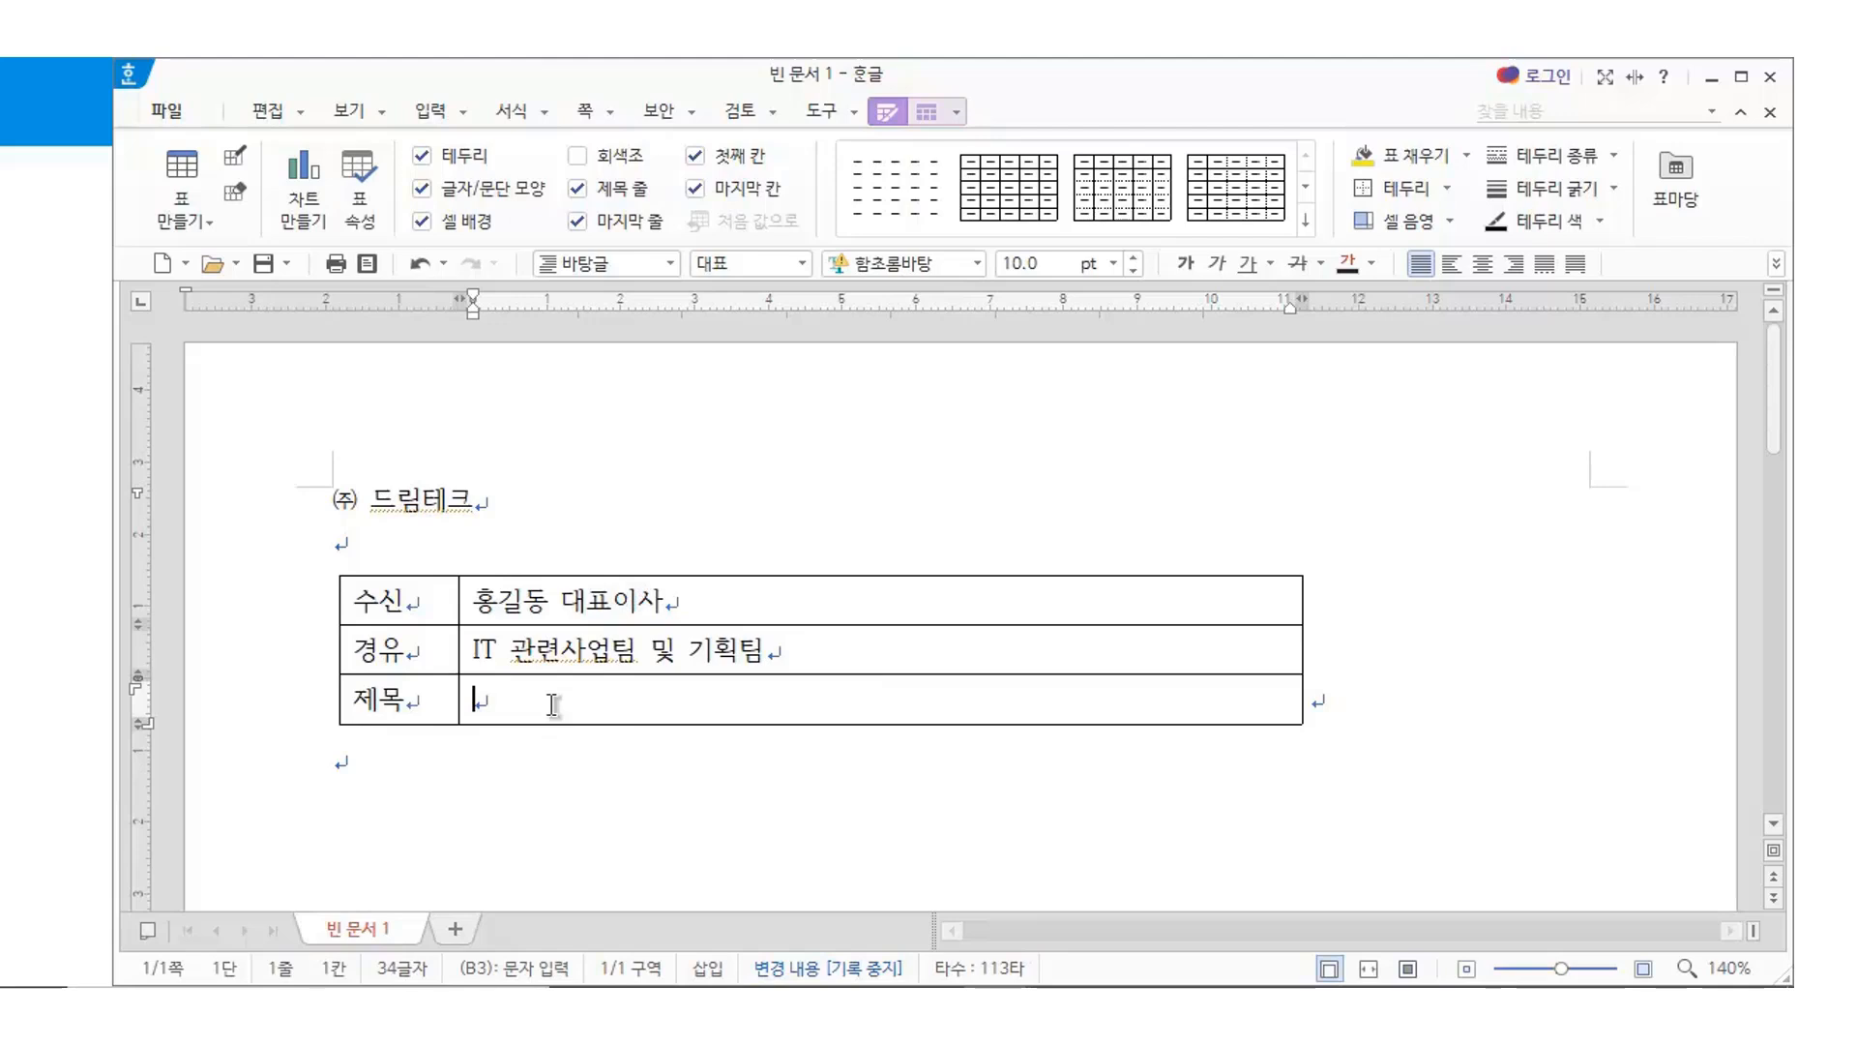
pyautogui.press('Hangul')
pyautogui.write('통신비 이')
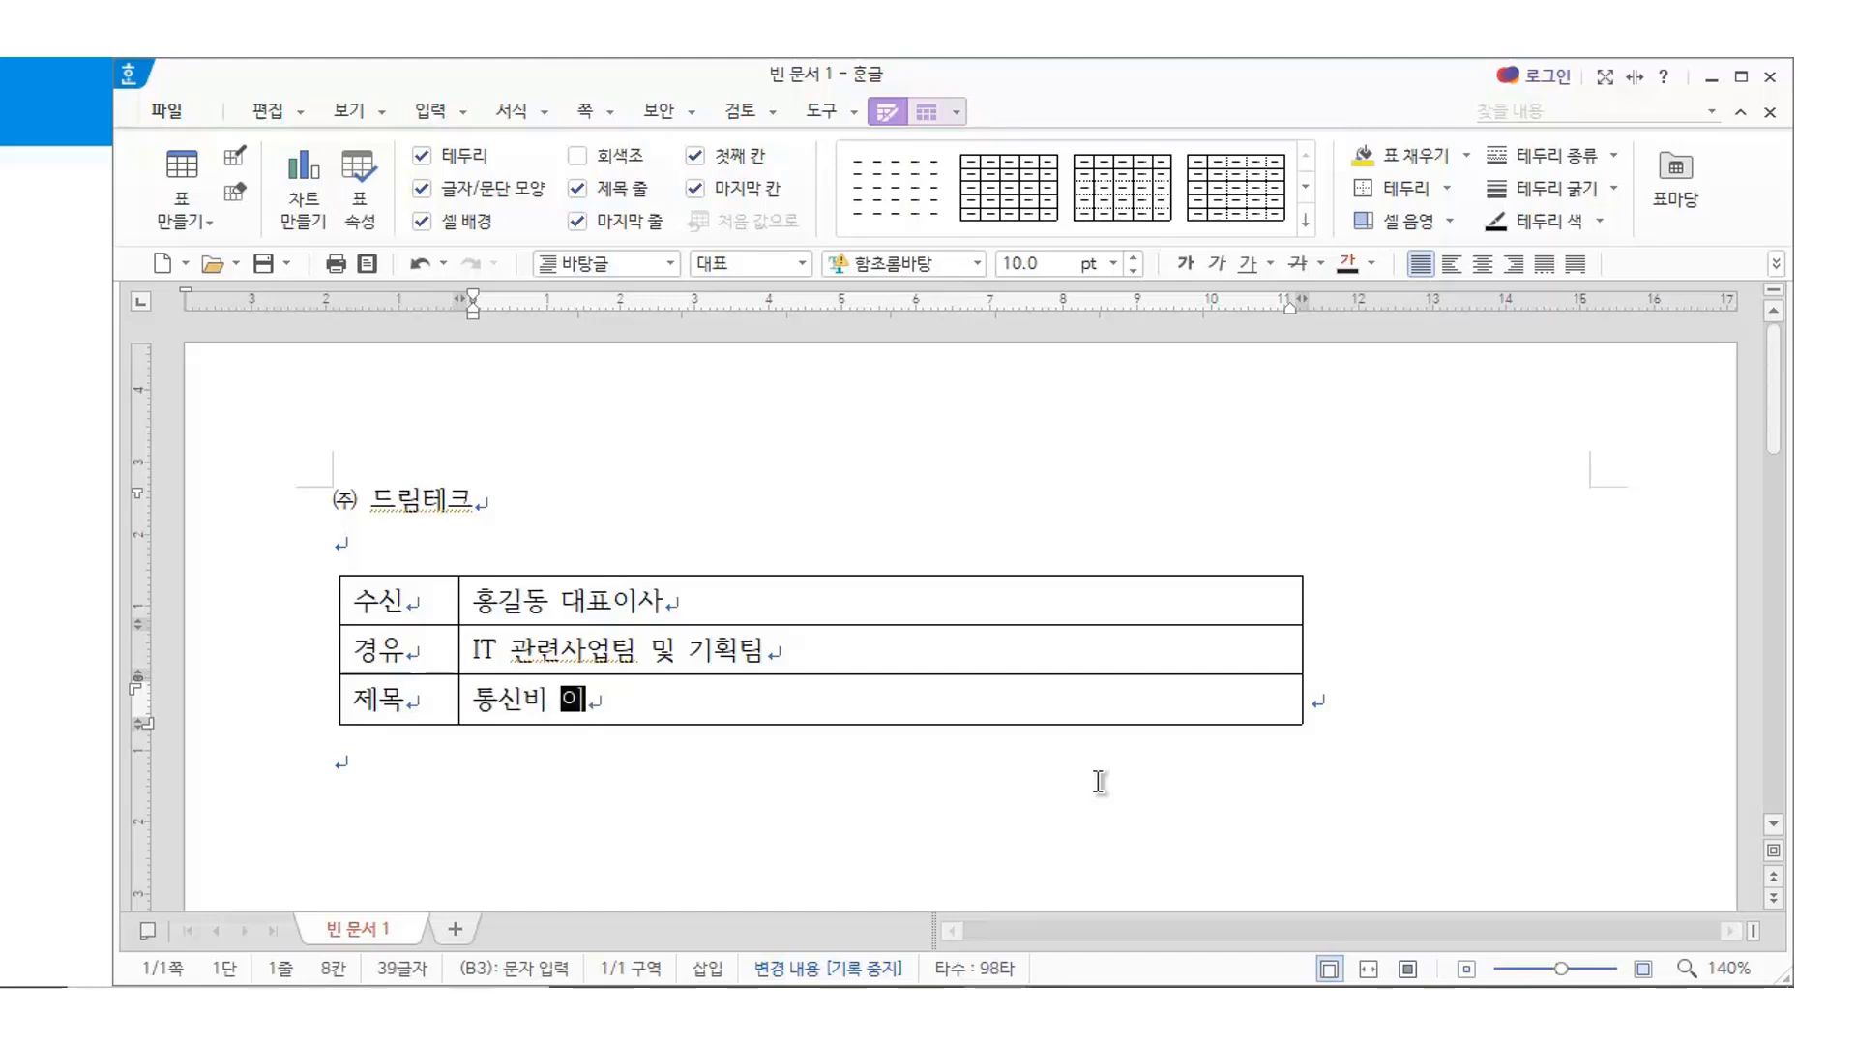
pyautogui.write('ㄴ상 및 ')
pyautogui.write('5g')
pyautogui.press('BackSpace')
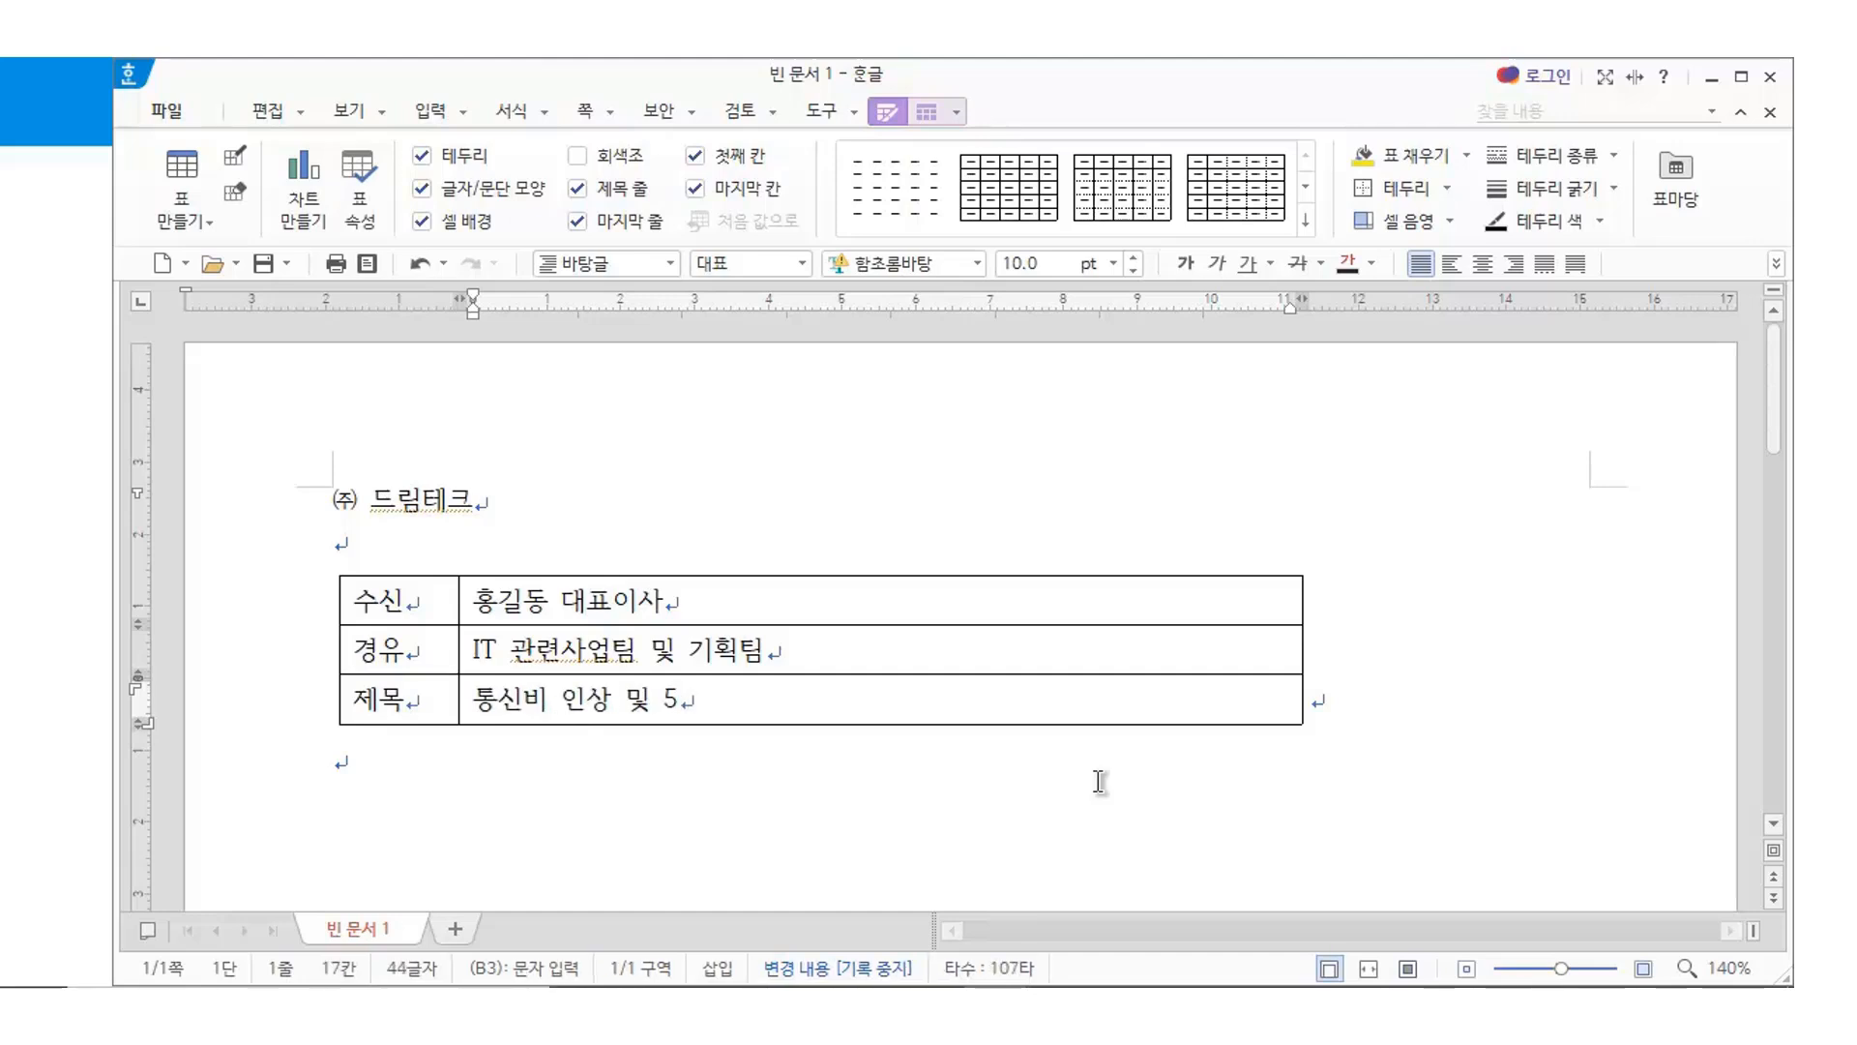
pyautogui.write('G')
pyautogui.write('요금')
pyautogui.press('BackSpace')
pyautogui.press('BackSpace')
pyautogui.press('BackSpace')
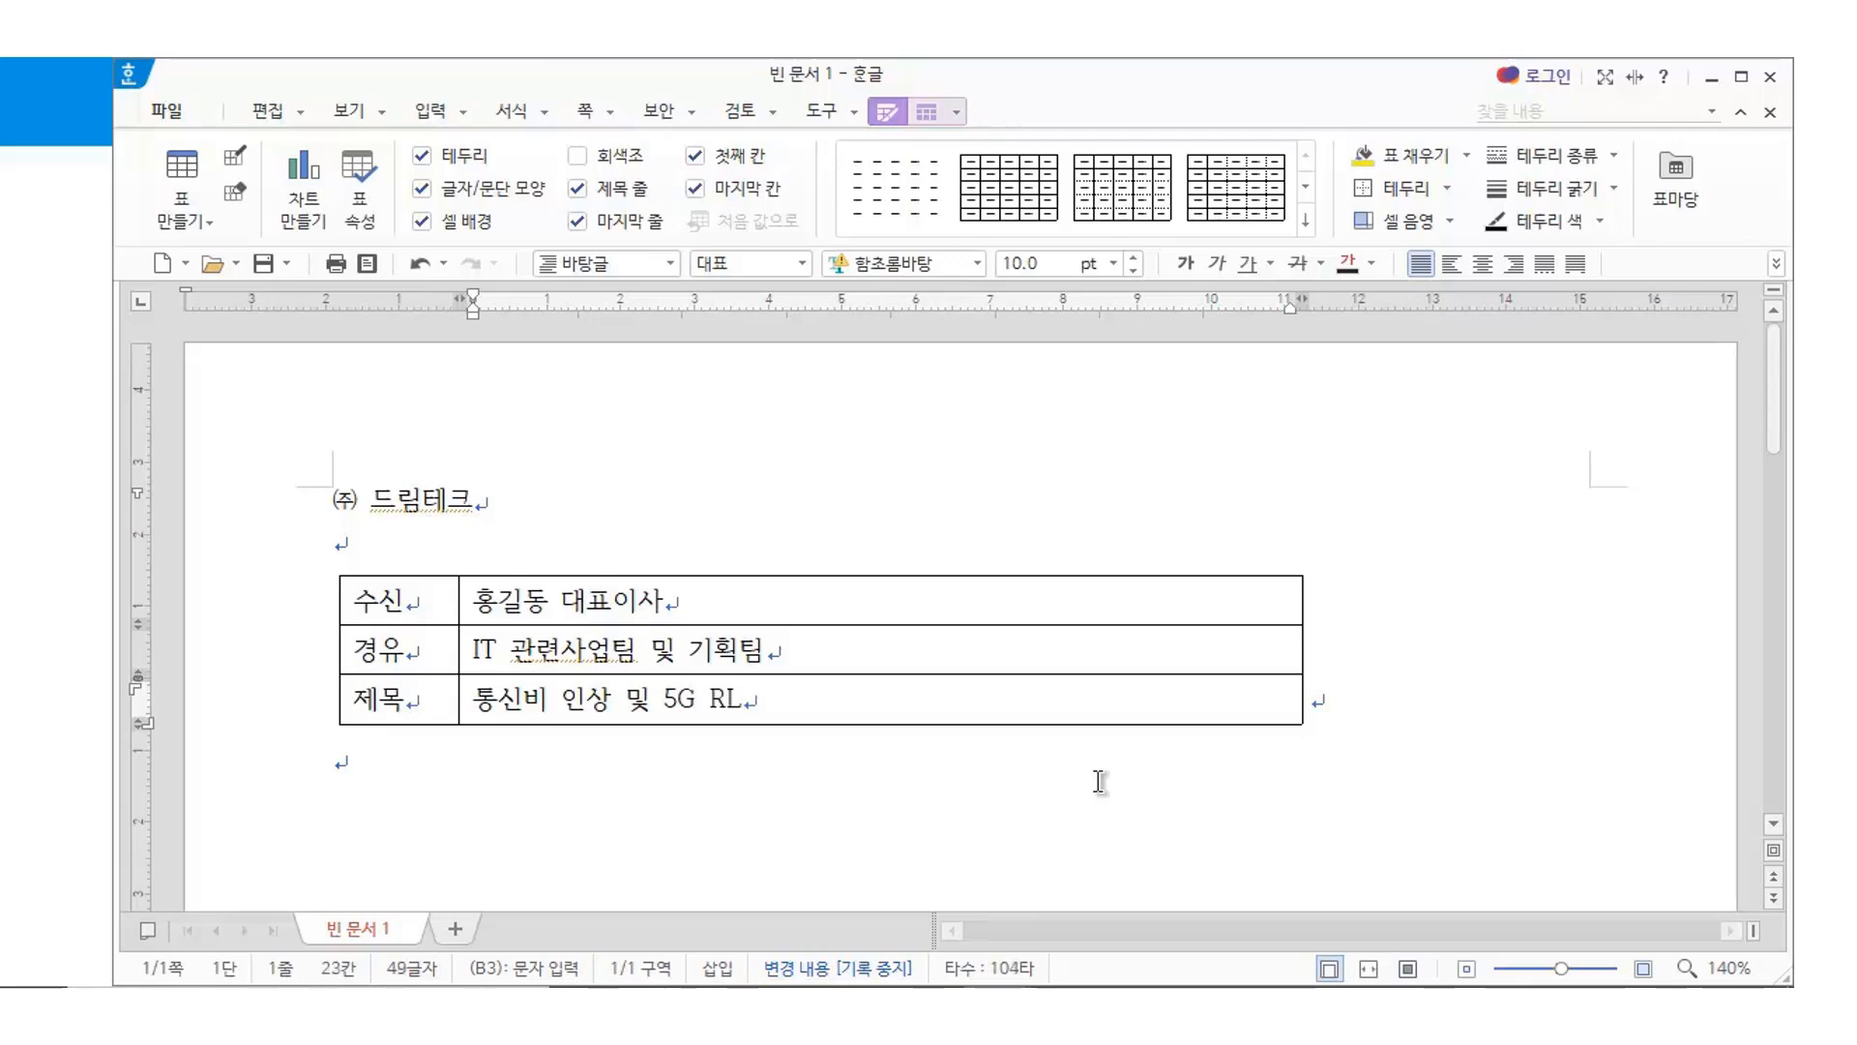
pyautogui.write('기술')
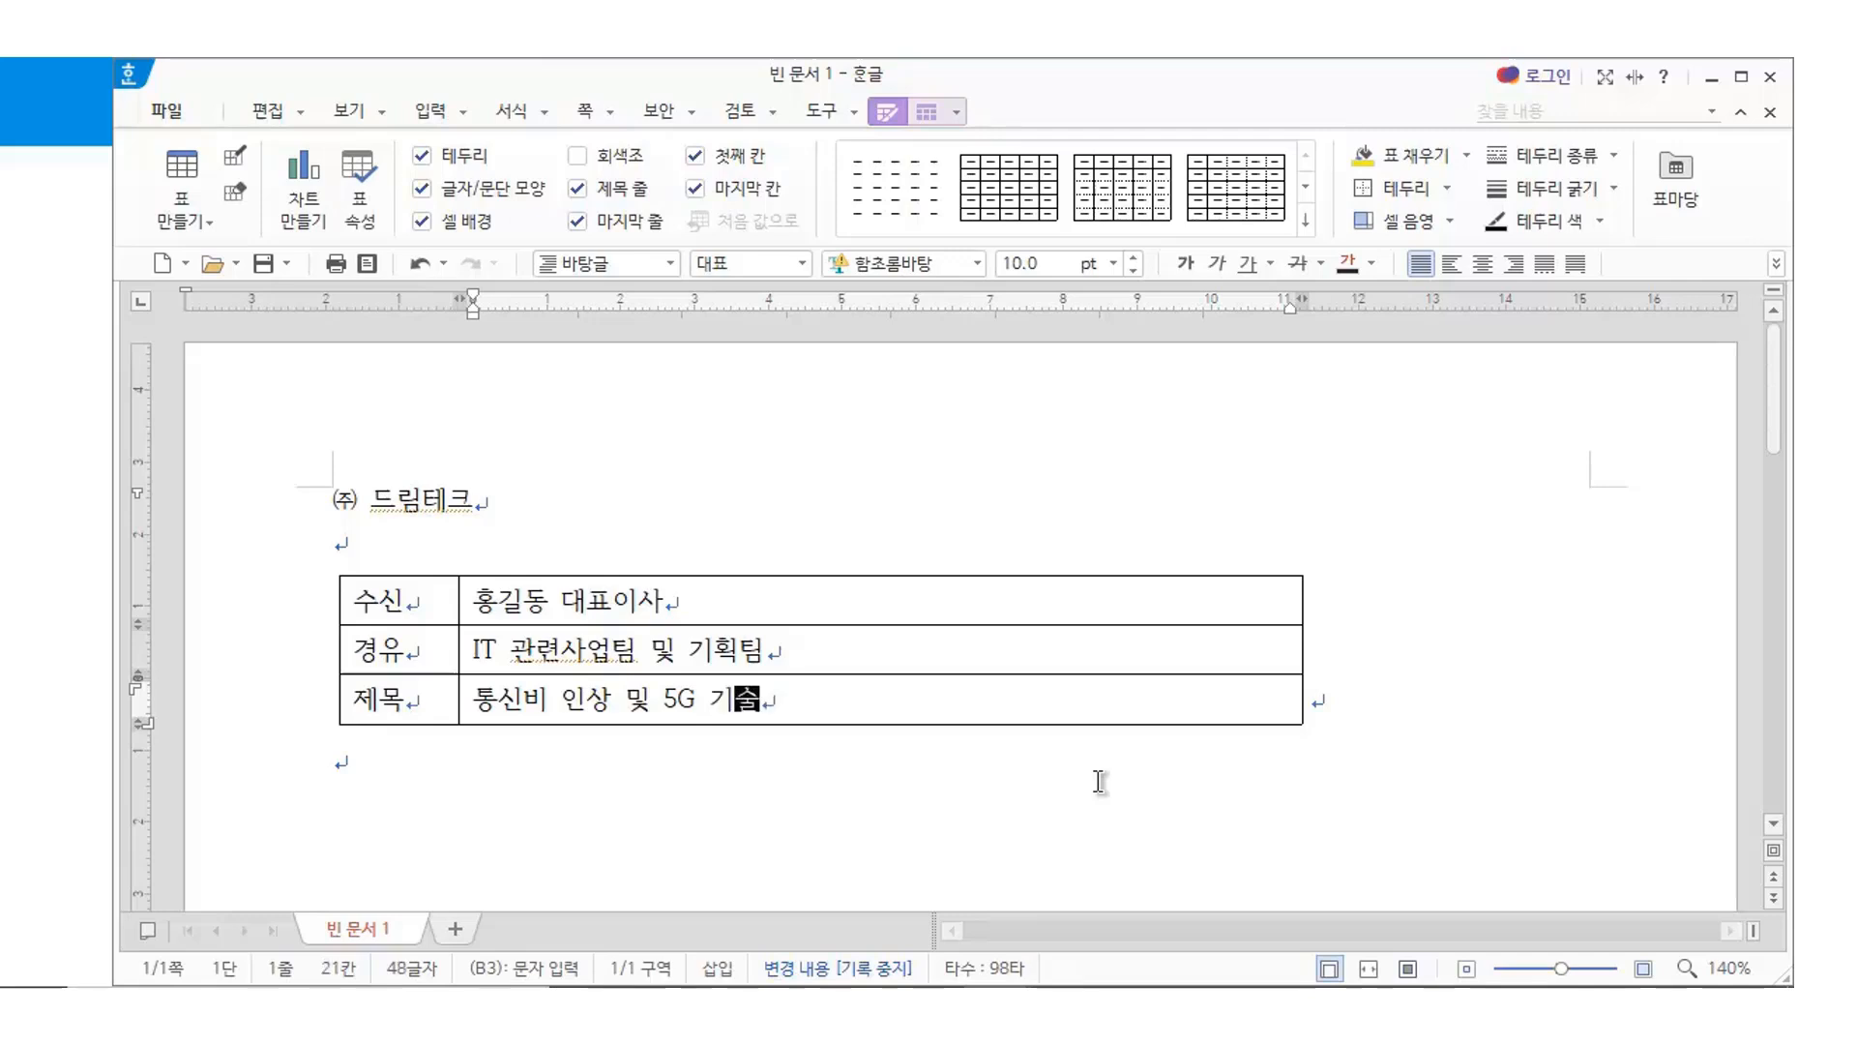
pyautogui.write('표준. ')
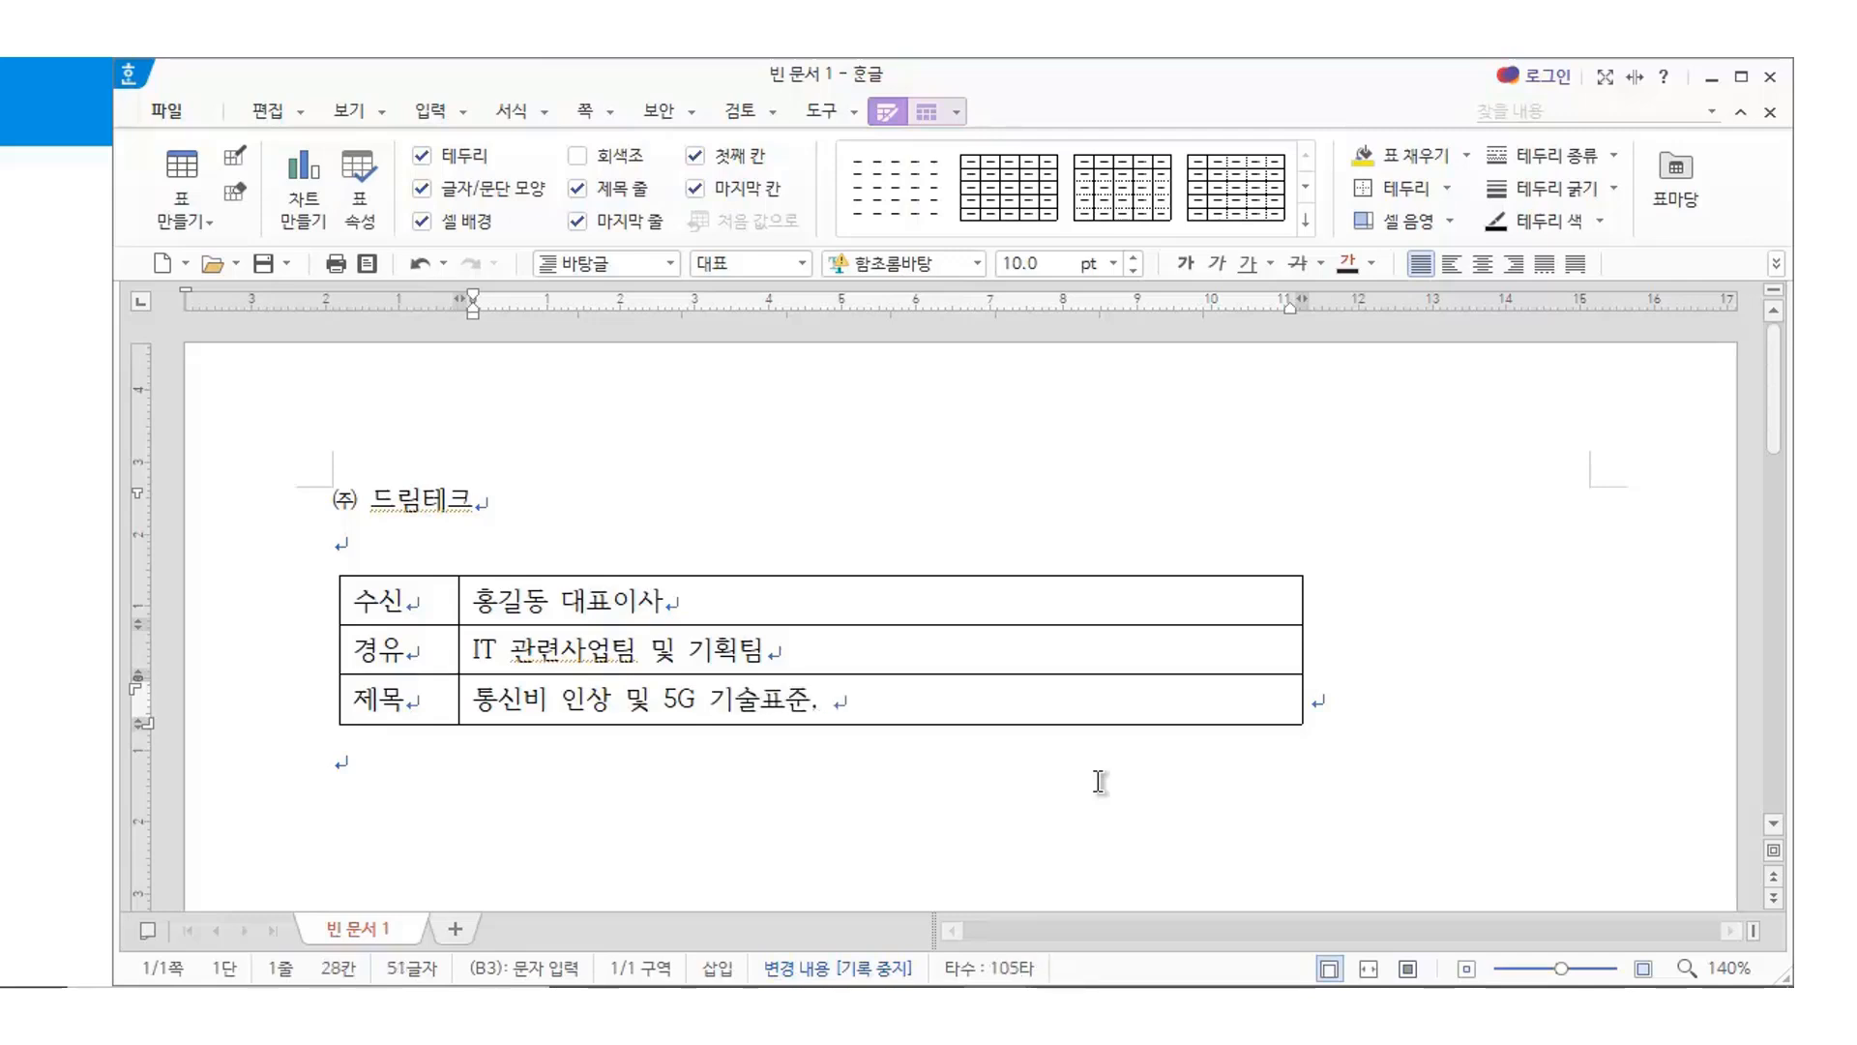
pyautogui.write('ㅂ')
pyautogui.write('보안 ')
pyautogui.write('협의건')
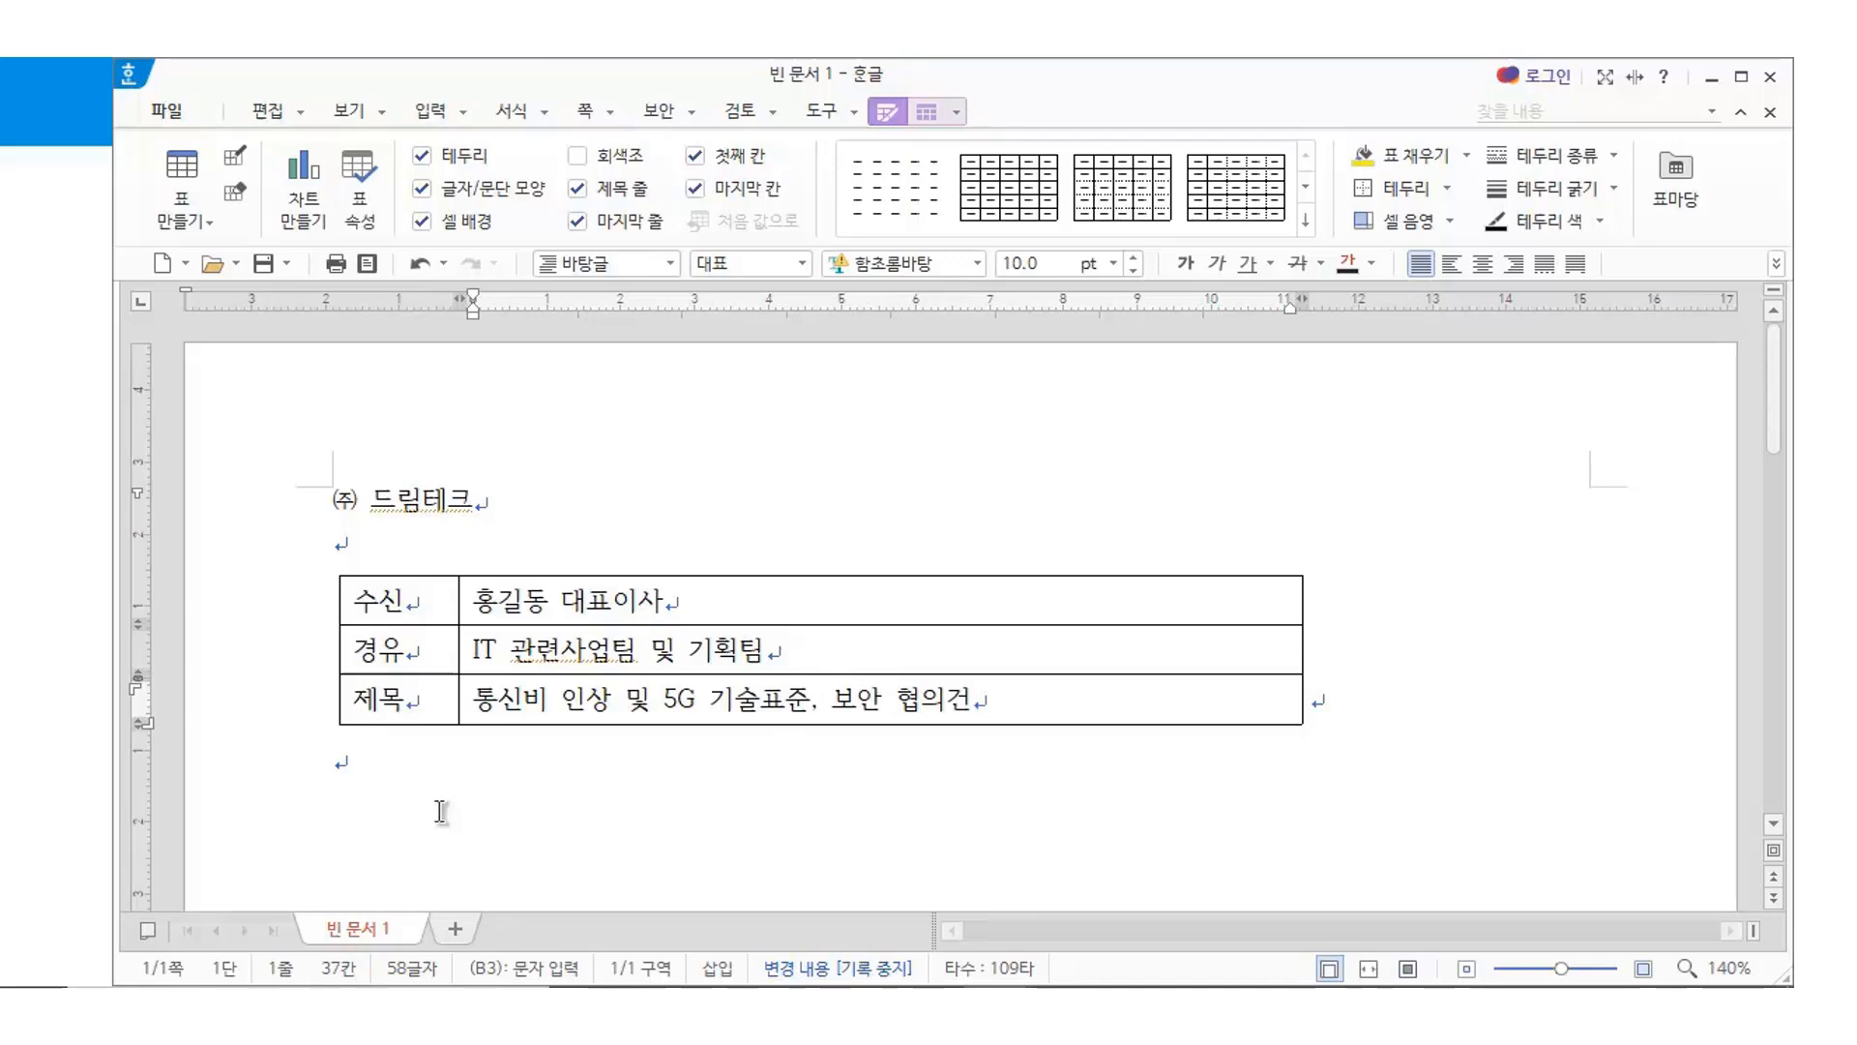
pyautogui.click(334, 762)
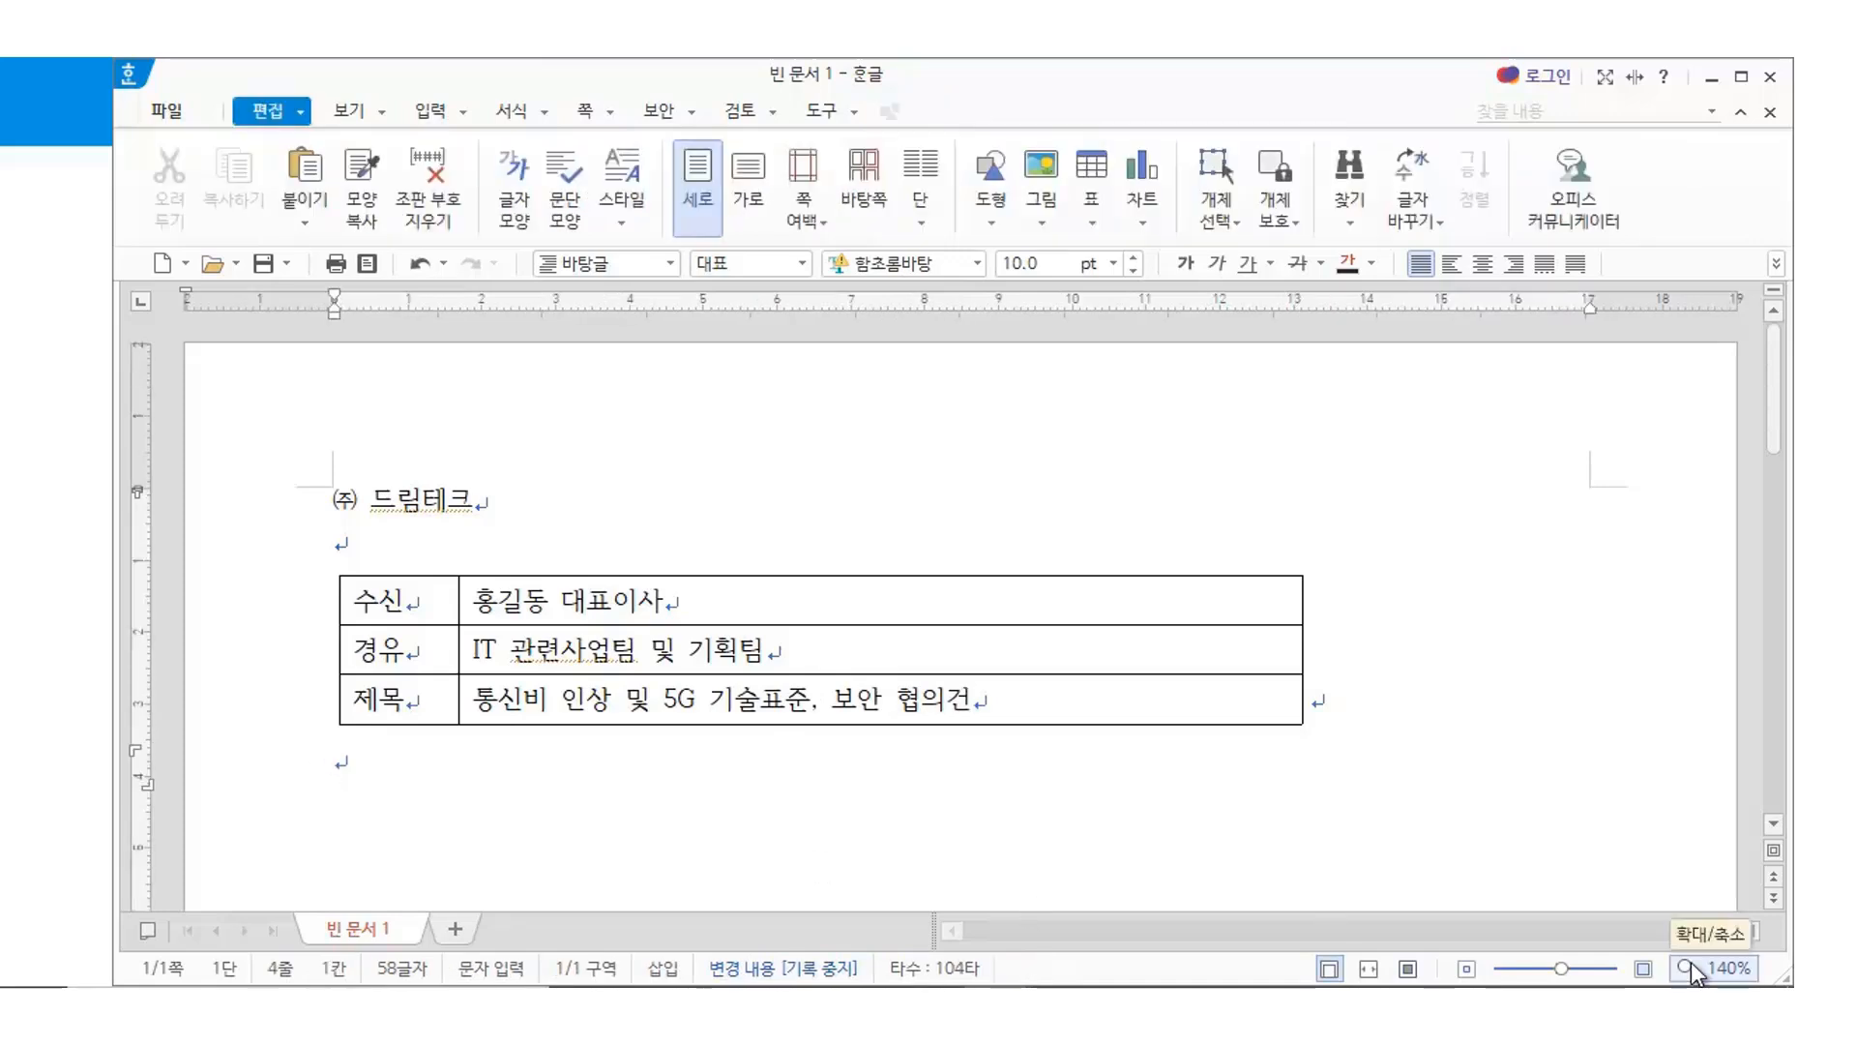
# Below the table, type the greeting '귀 사의 일익 번창하심을 기원합니다.'
pyautogui.press('Return')
pyautogui.write('1.')
pyautogui.press('BackSpace')
pyautogui.write('귀사')
pyautogui.press('BackSpace')
pyautogui.press('BackSpace')
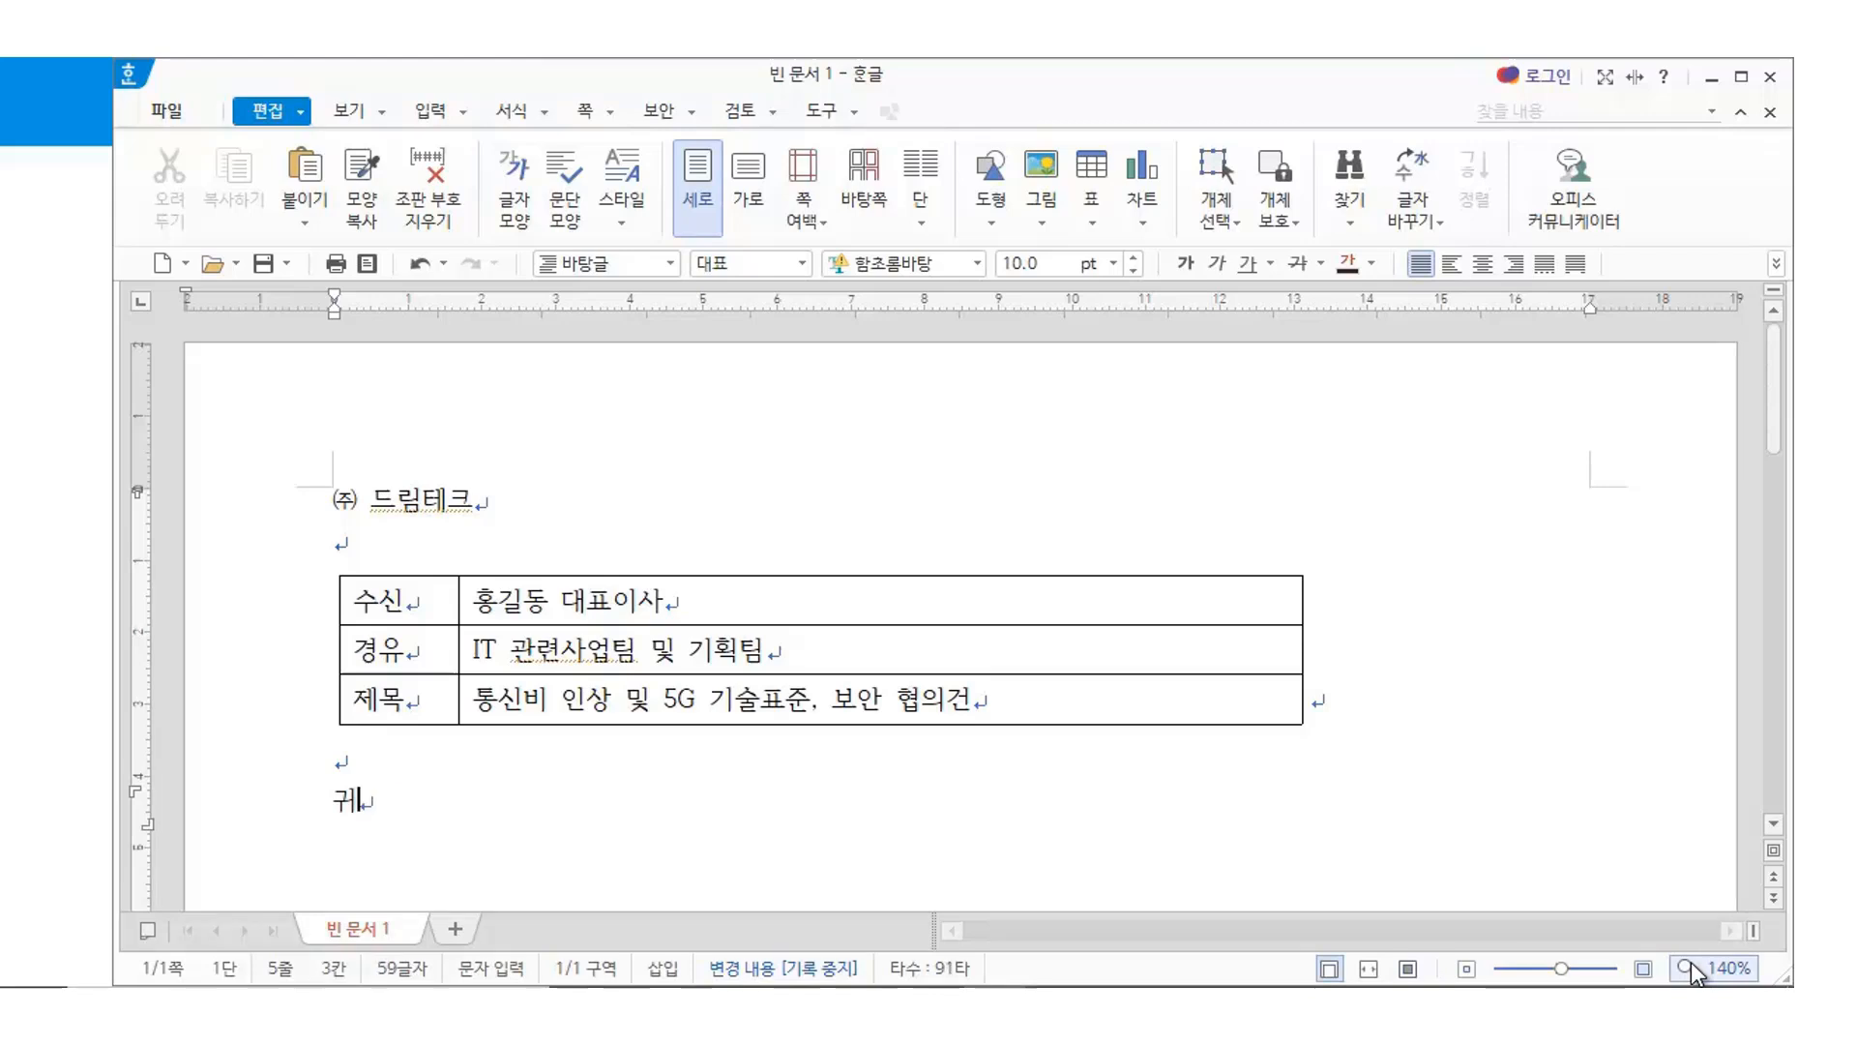
pyautogui.write('사의')
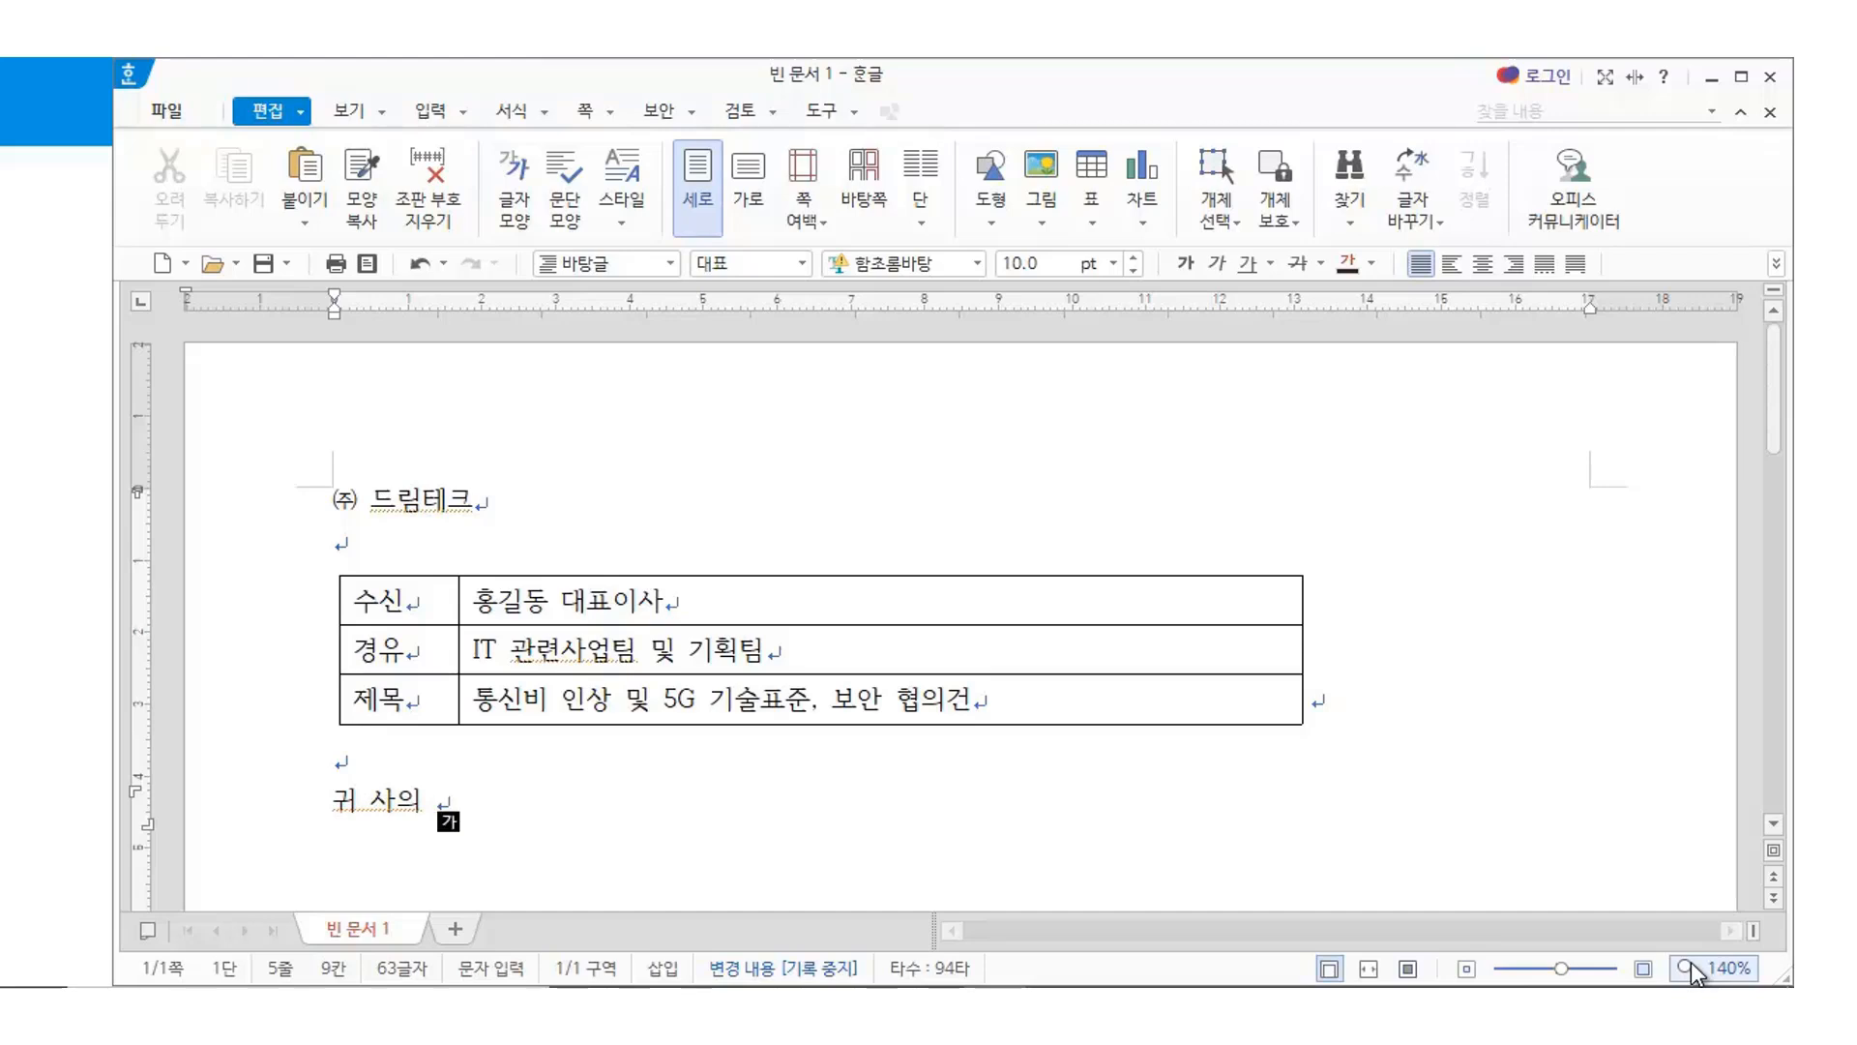
pyautogui.write('일익 번')
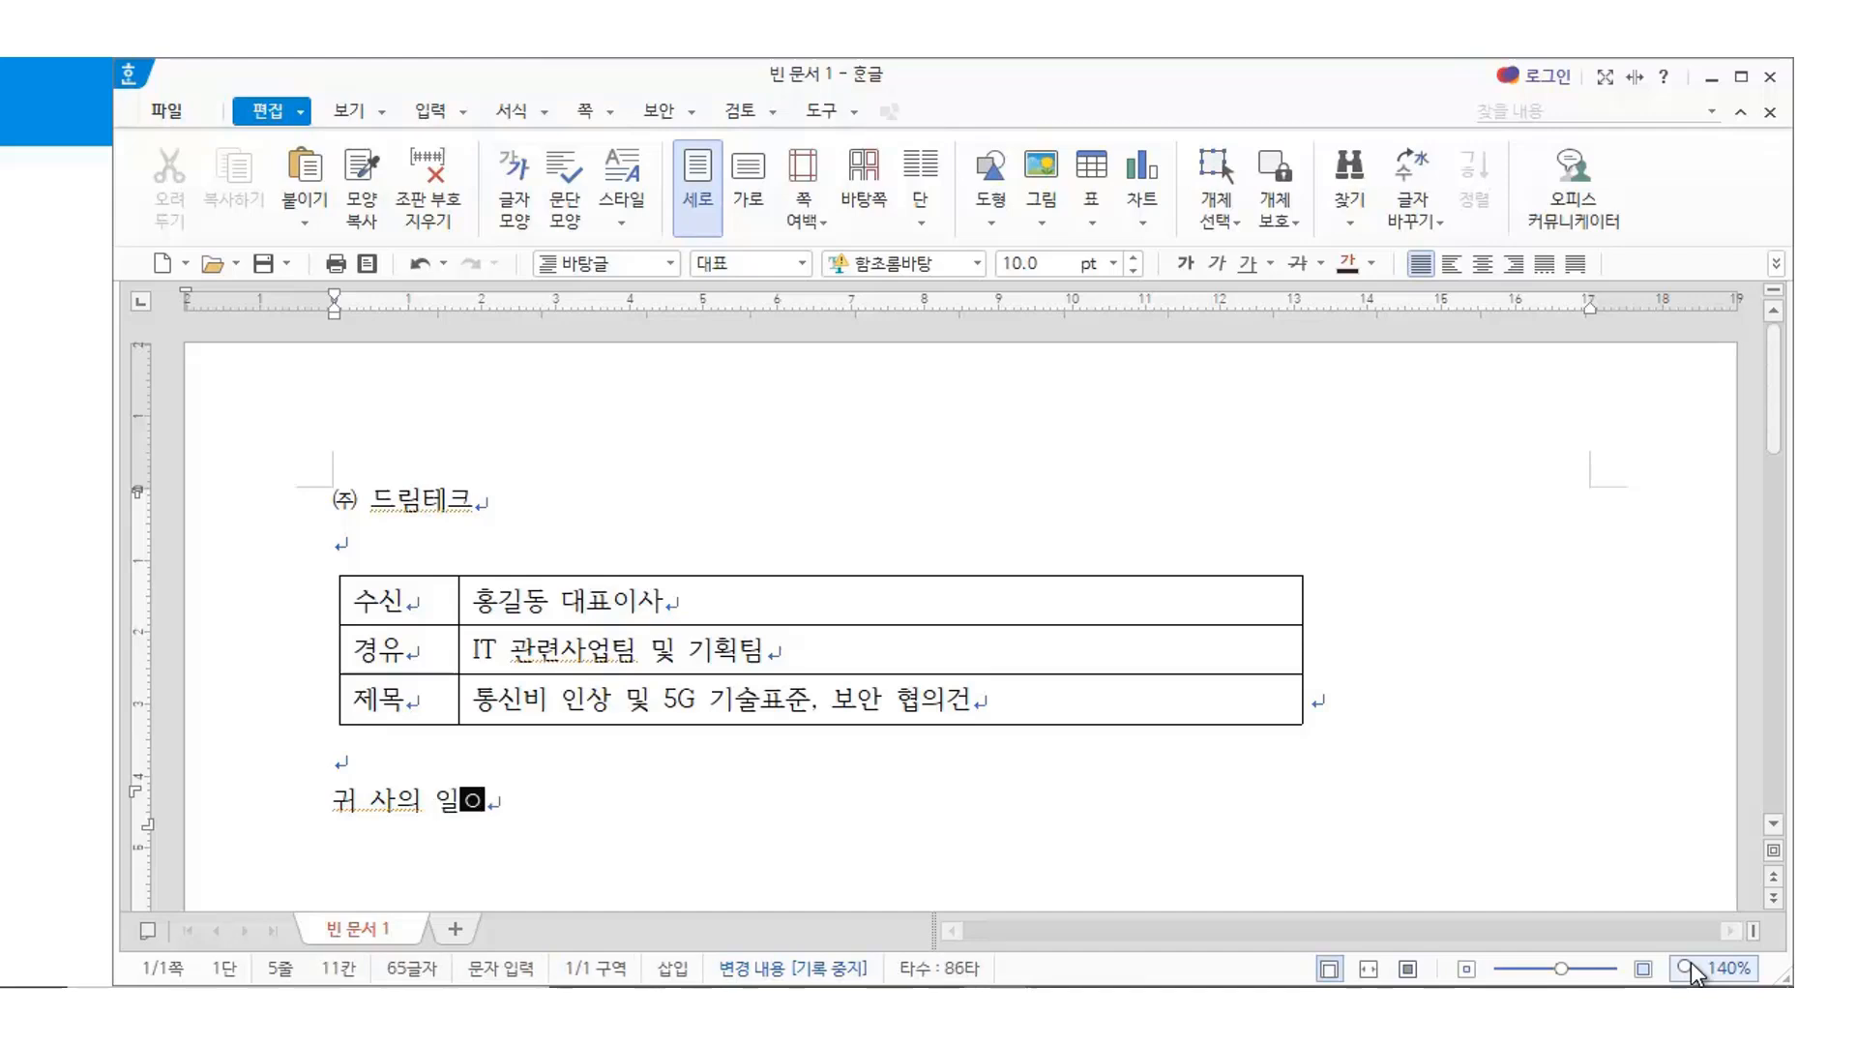
pyautogui.write('창하')
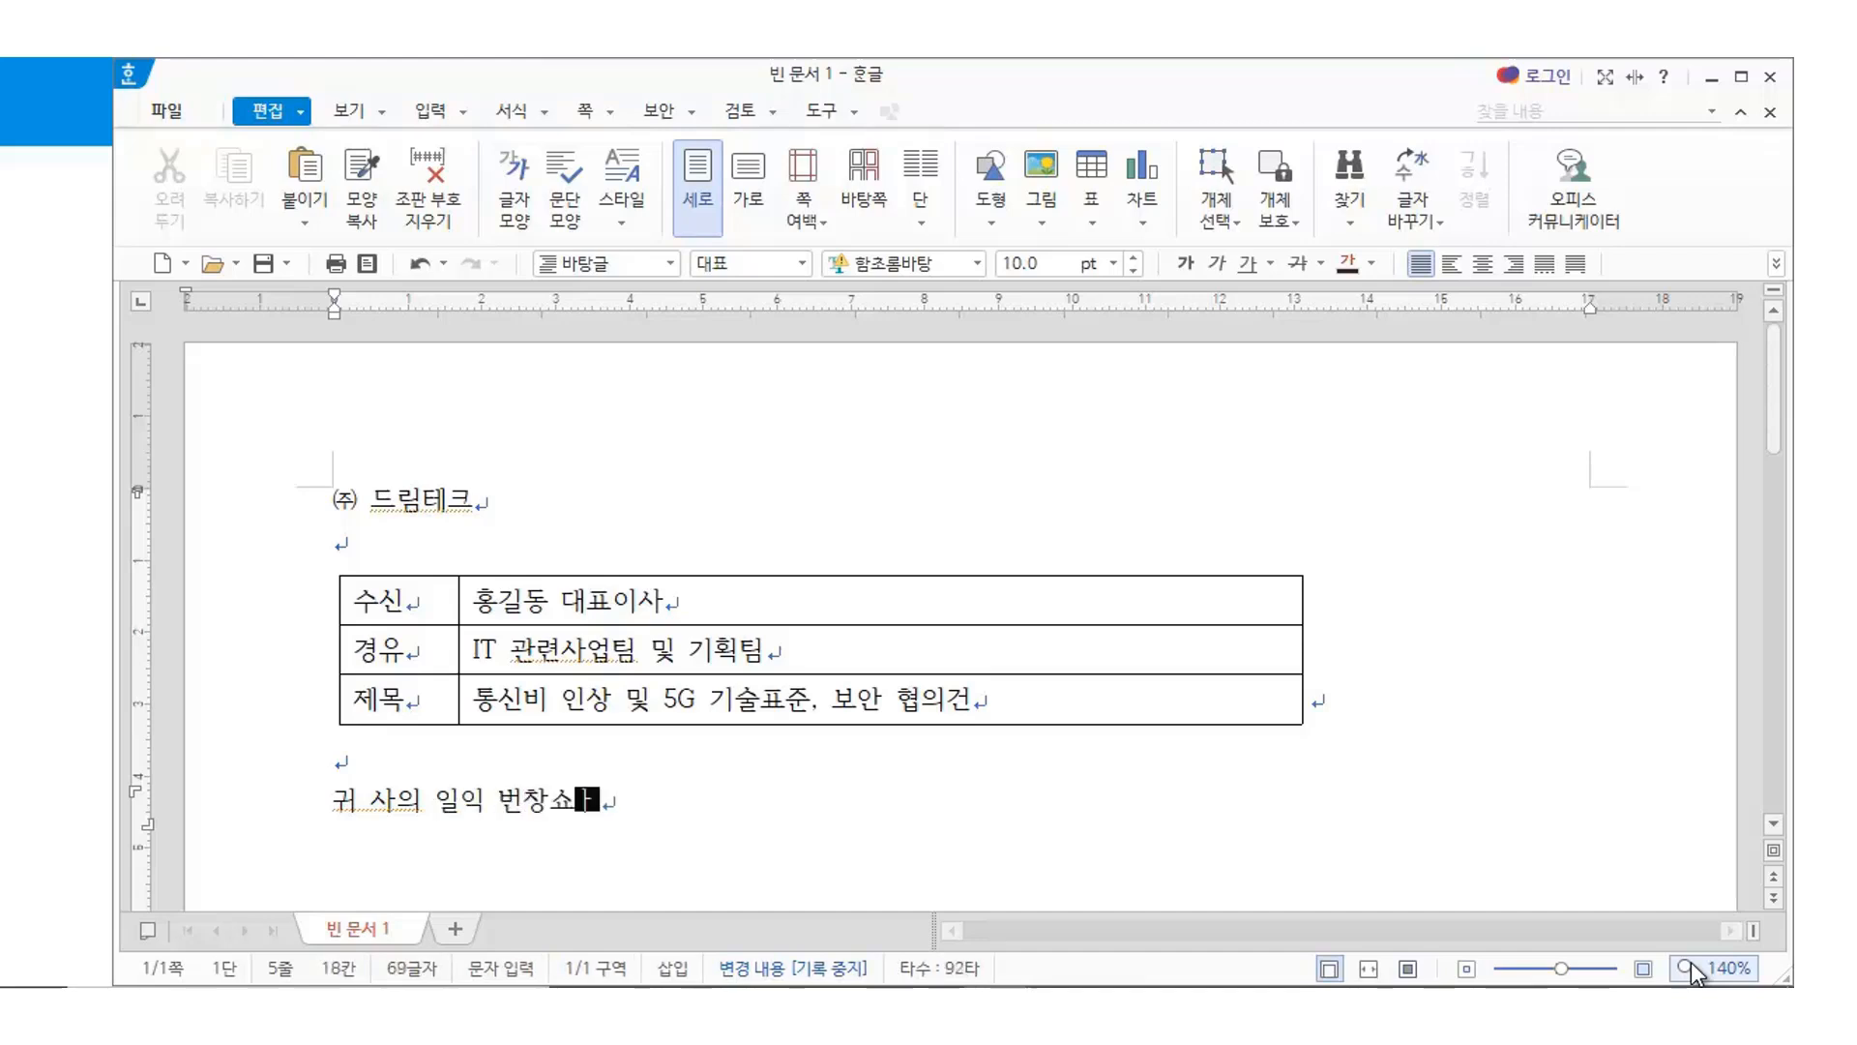
pyautogui.press('BackSpace')
pyautogui.write('하심')
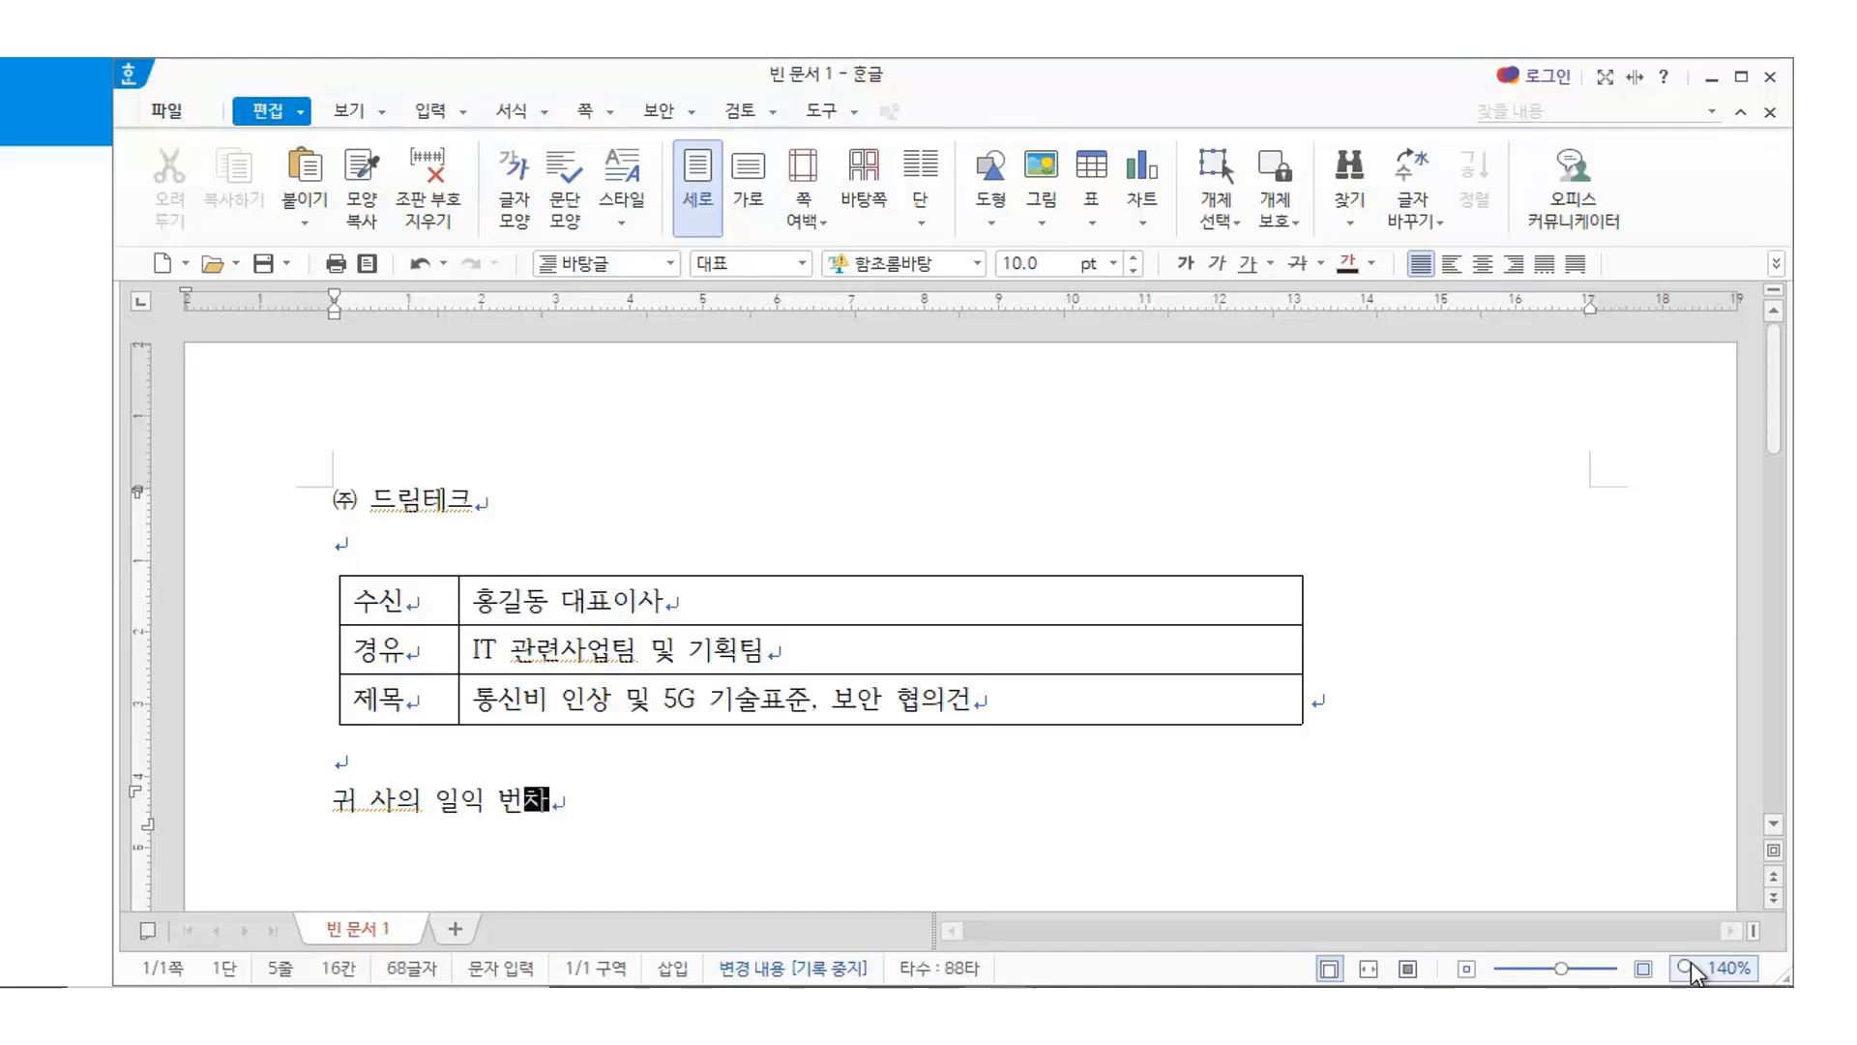
pyautogui.write('을 기원합니')
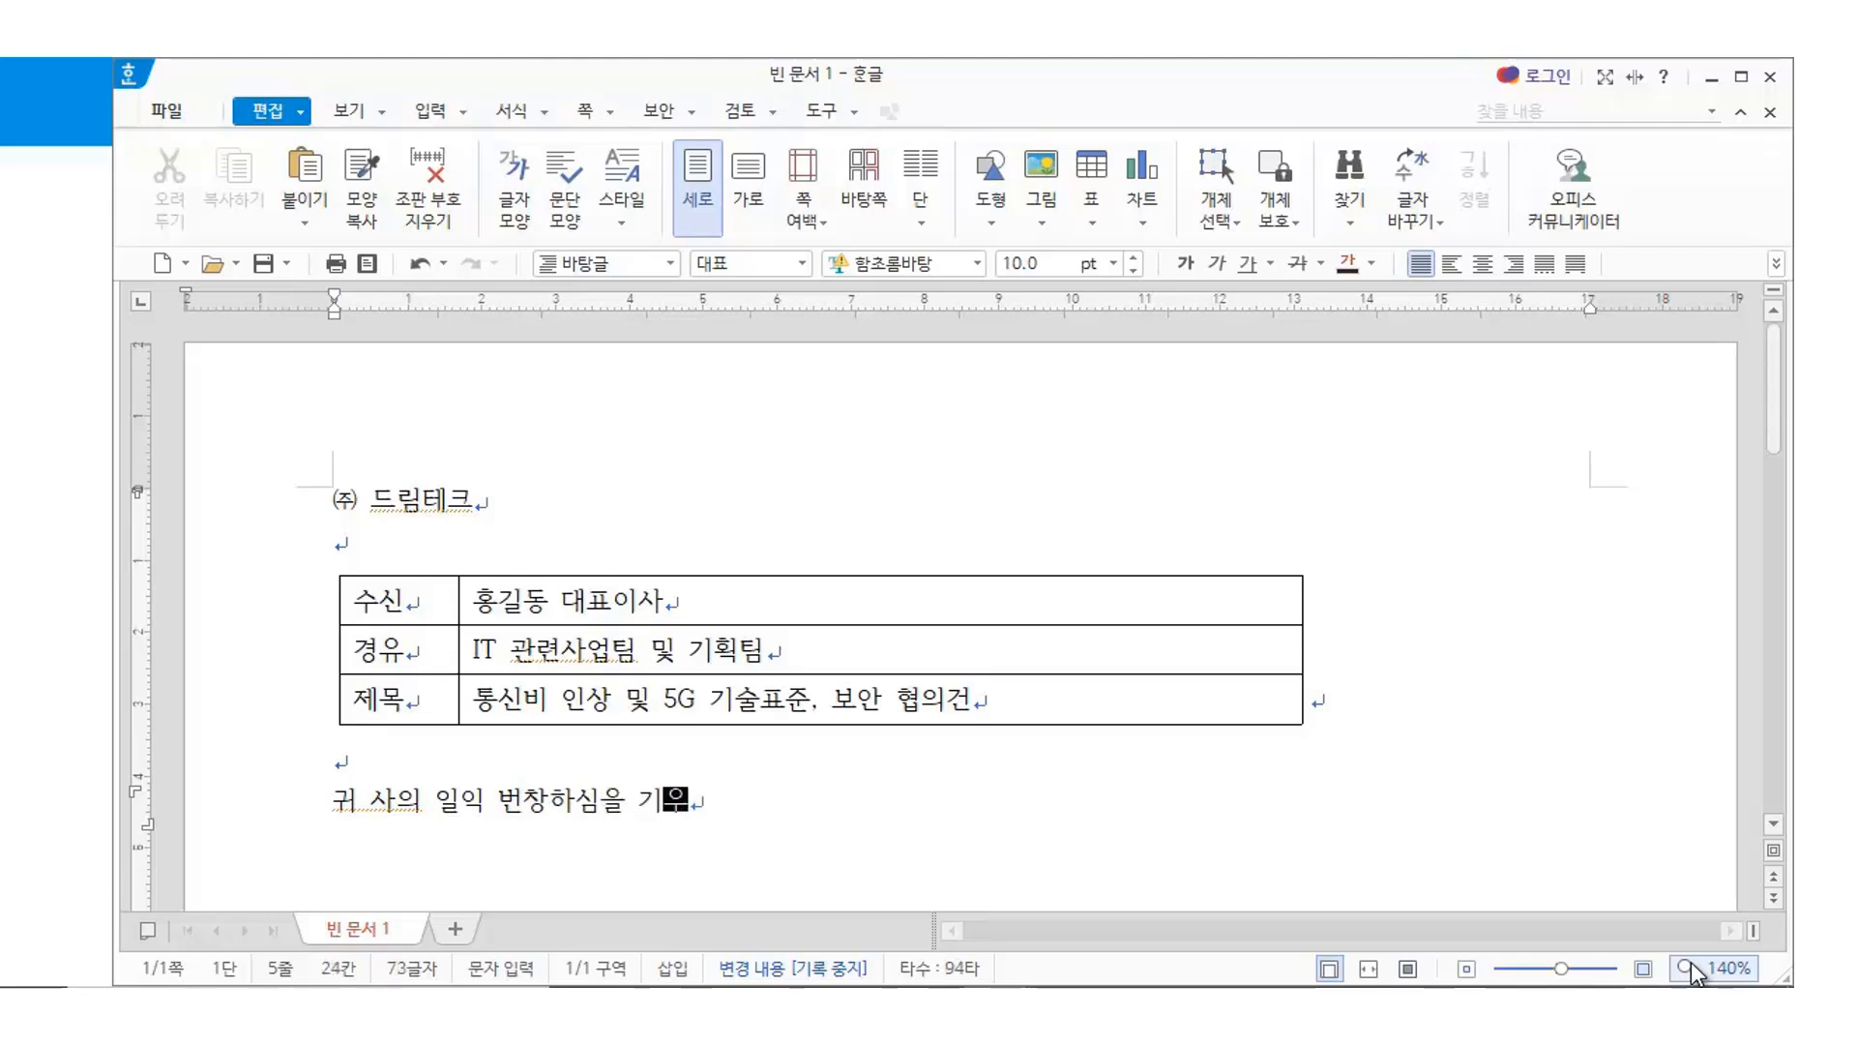
pyautogui.write('다.')
pyautogui.press('Return')
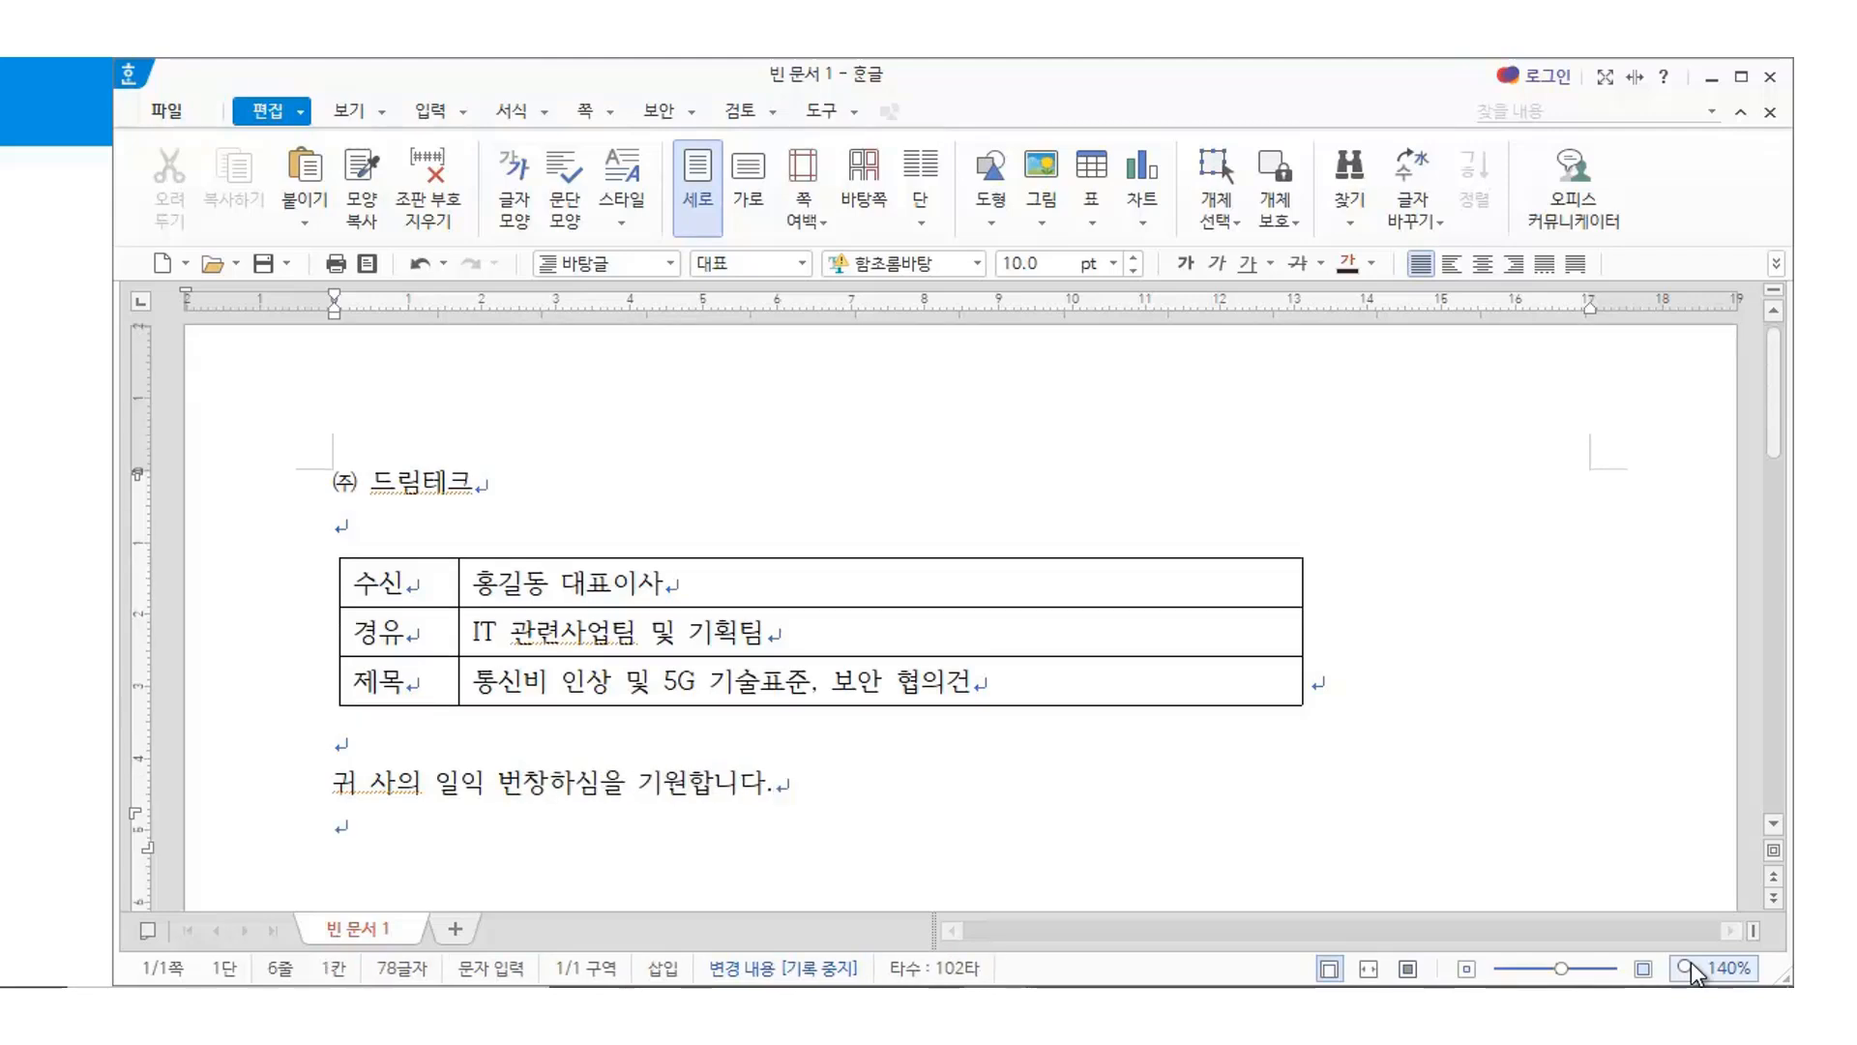
# Type the request to review the 통신비 인상안 and 5G 기술협력안, ending '감사하겠습니다.'
pyautogui.write('귀 사 및 ')
pyautogui.write('협력사를 대')
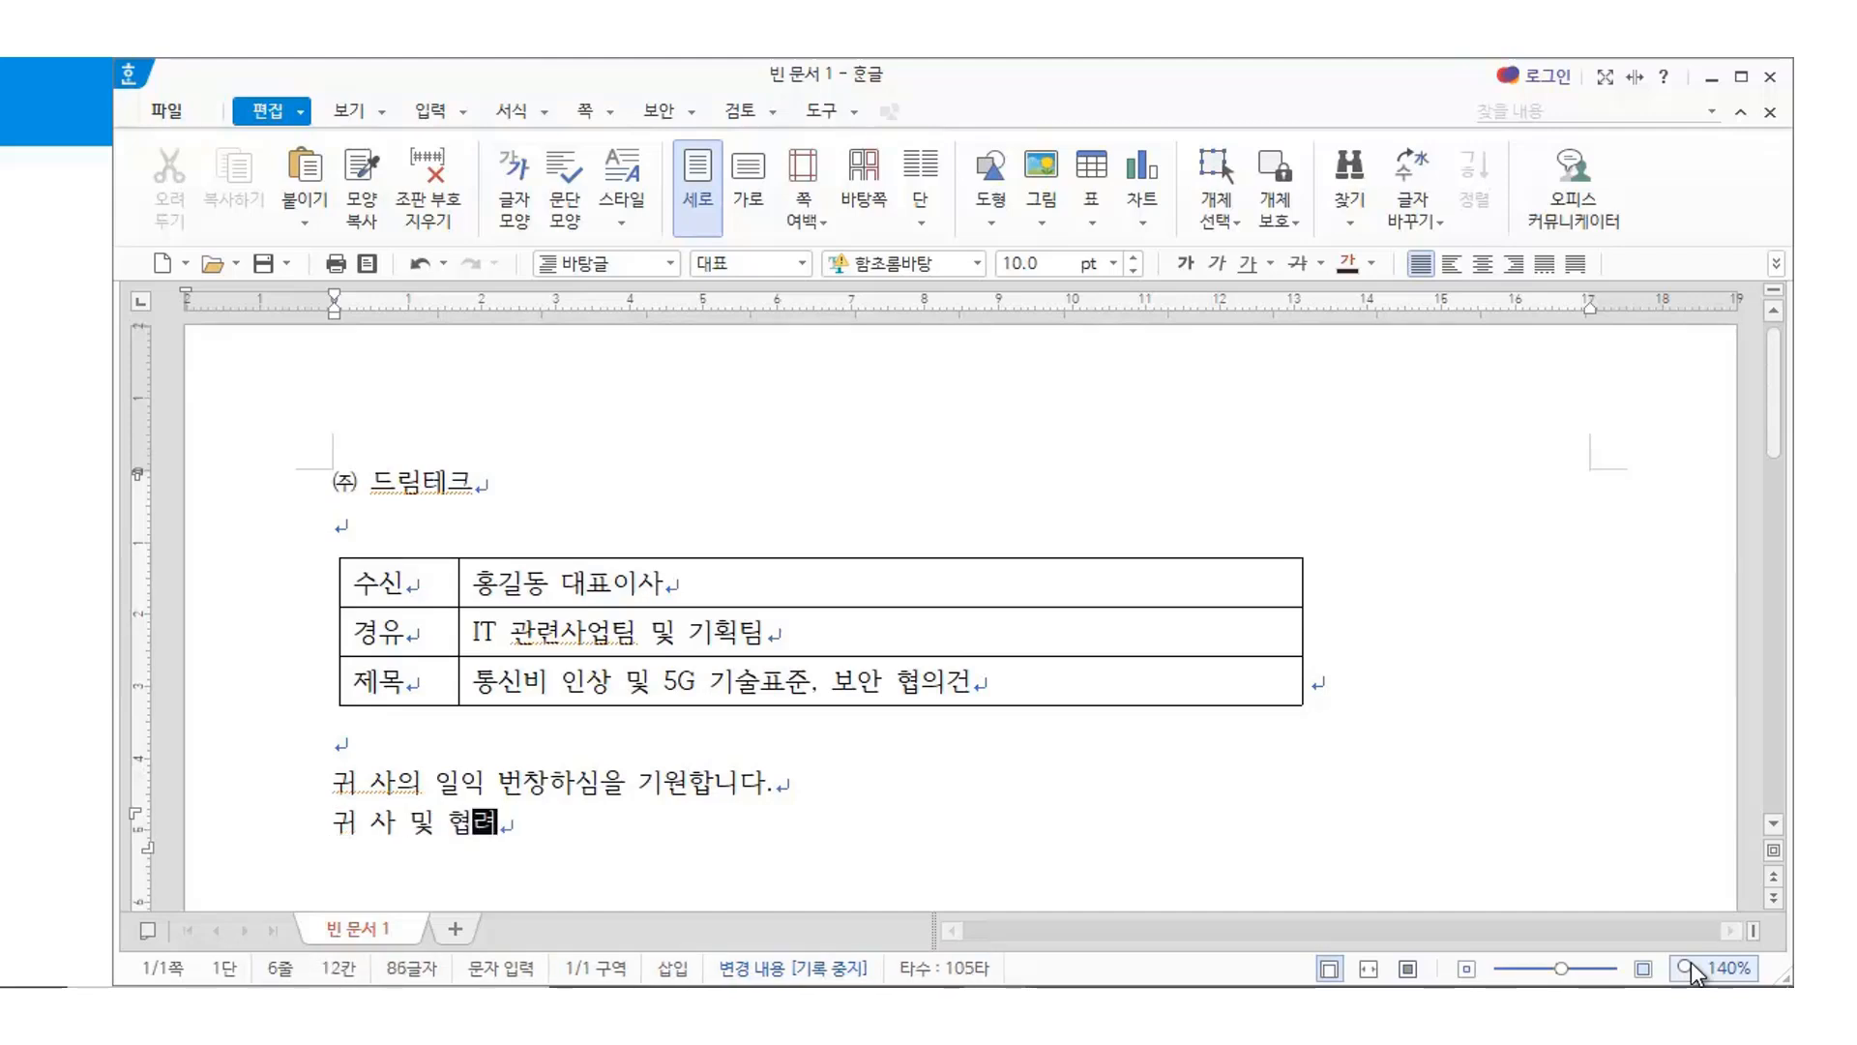
pyautogui.write('상으로 ')
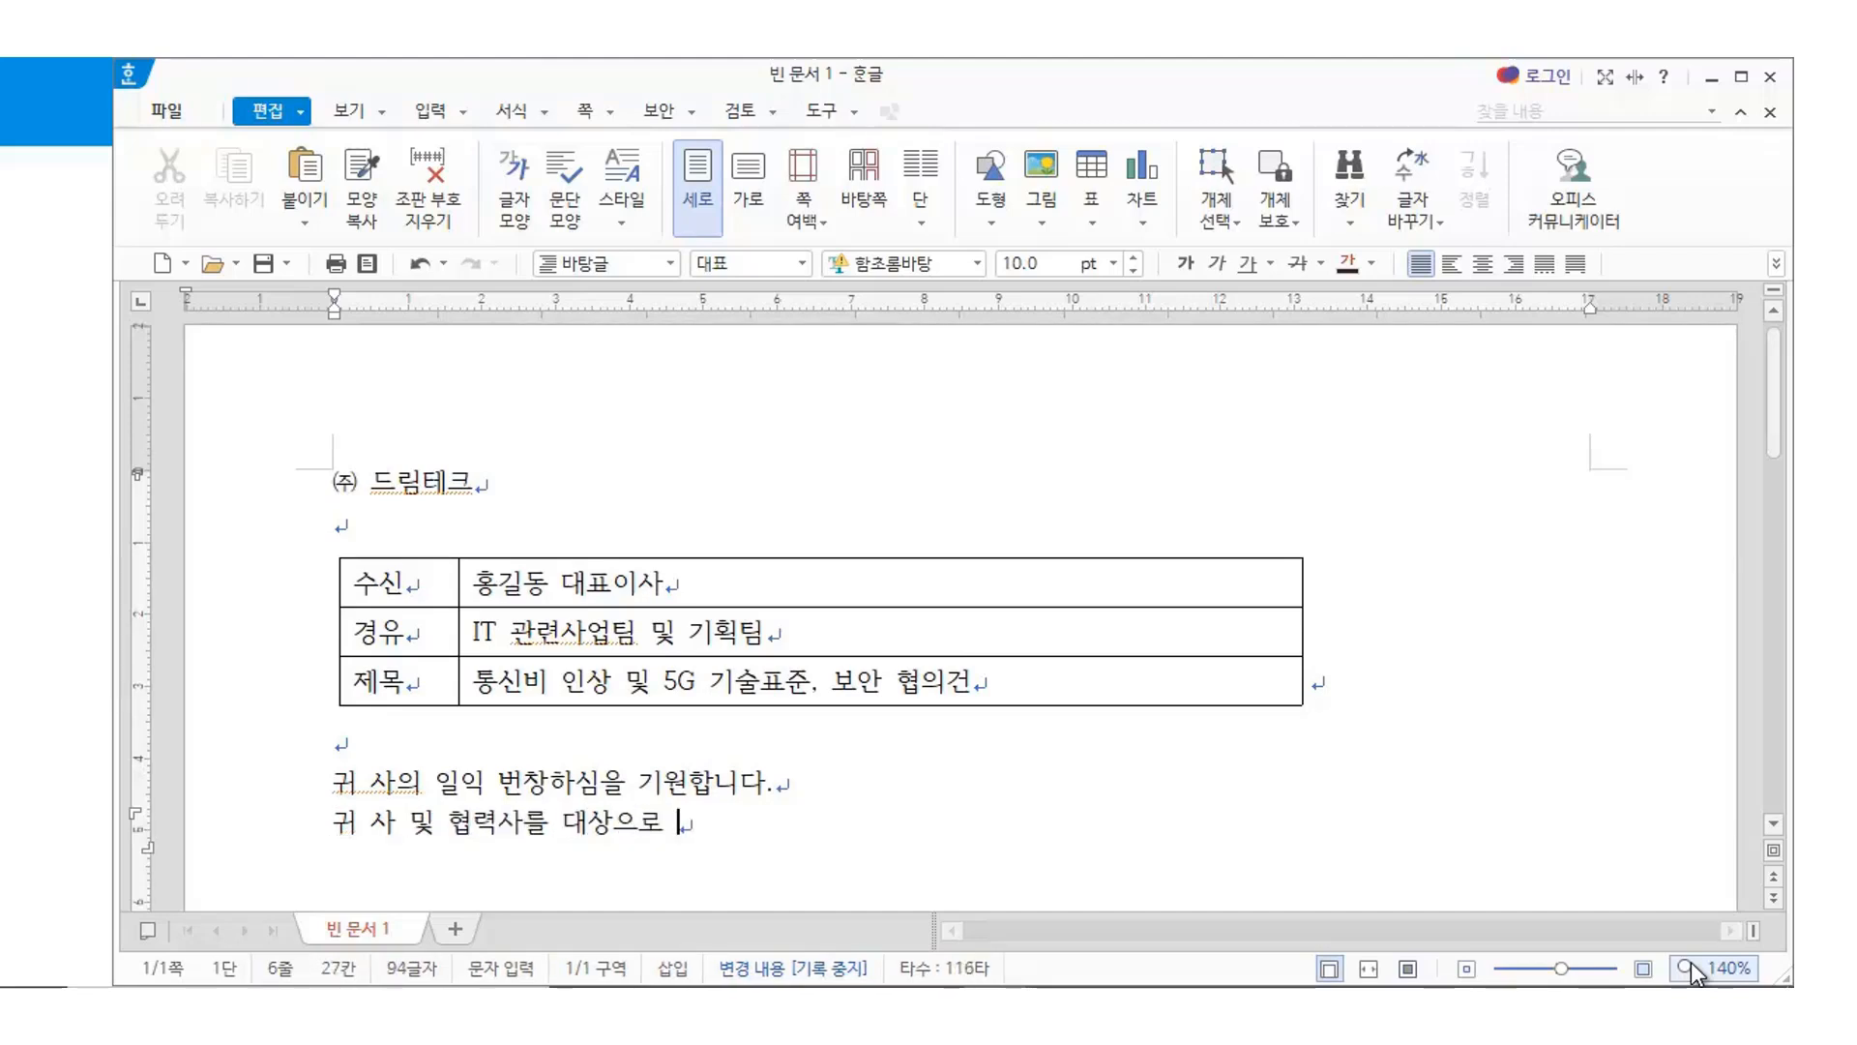
pyautogui.write('아래와 같이')
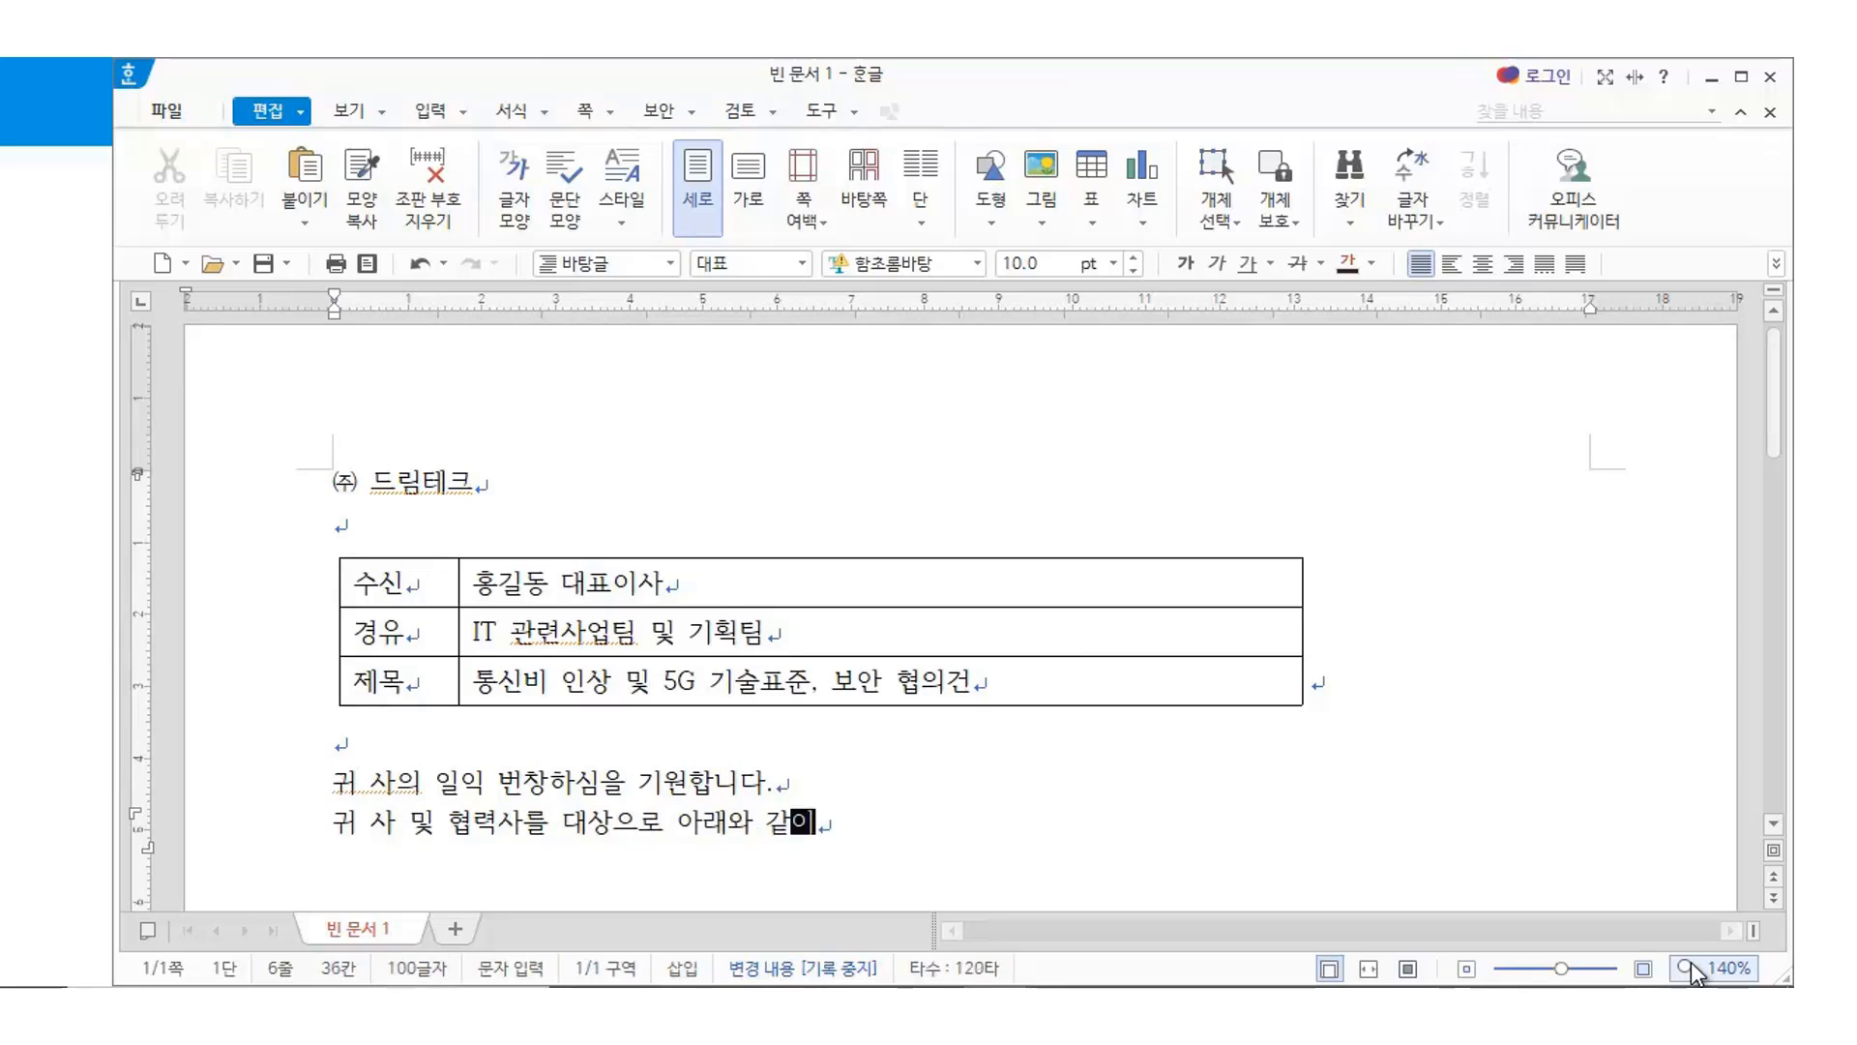
pyautogui.write(' 통신비 인사')
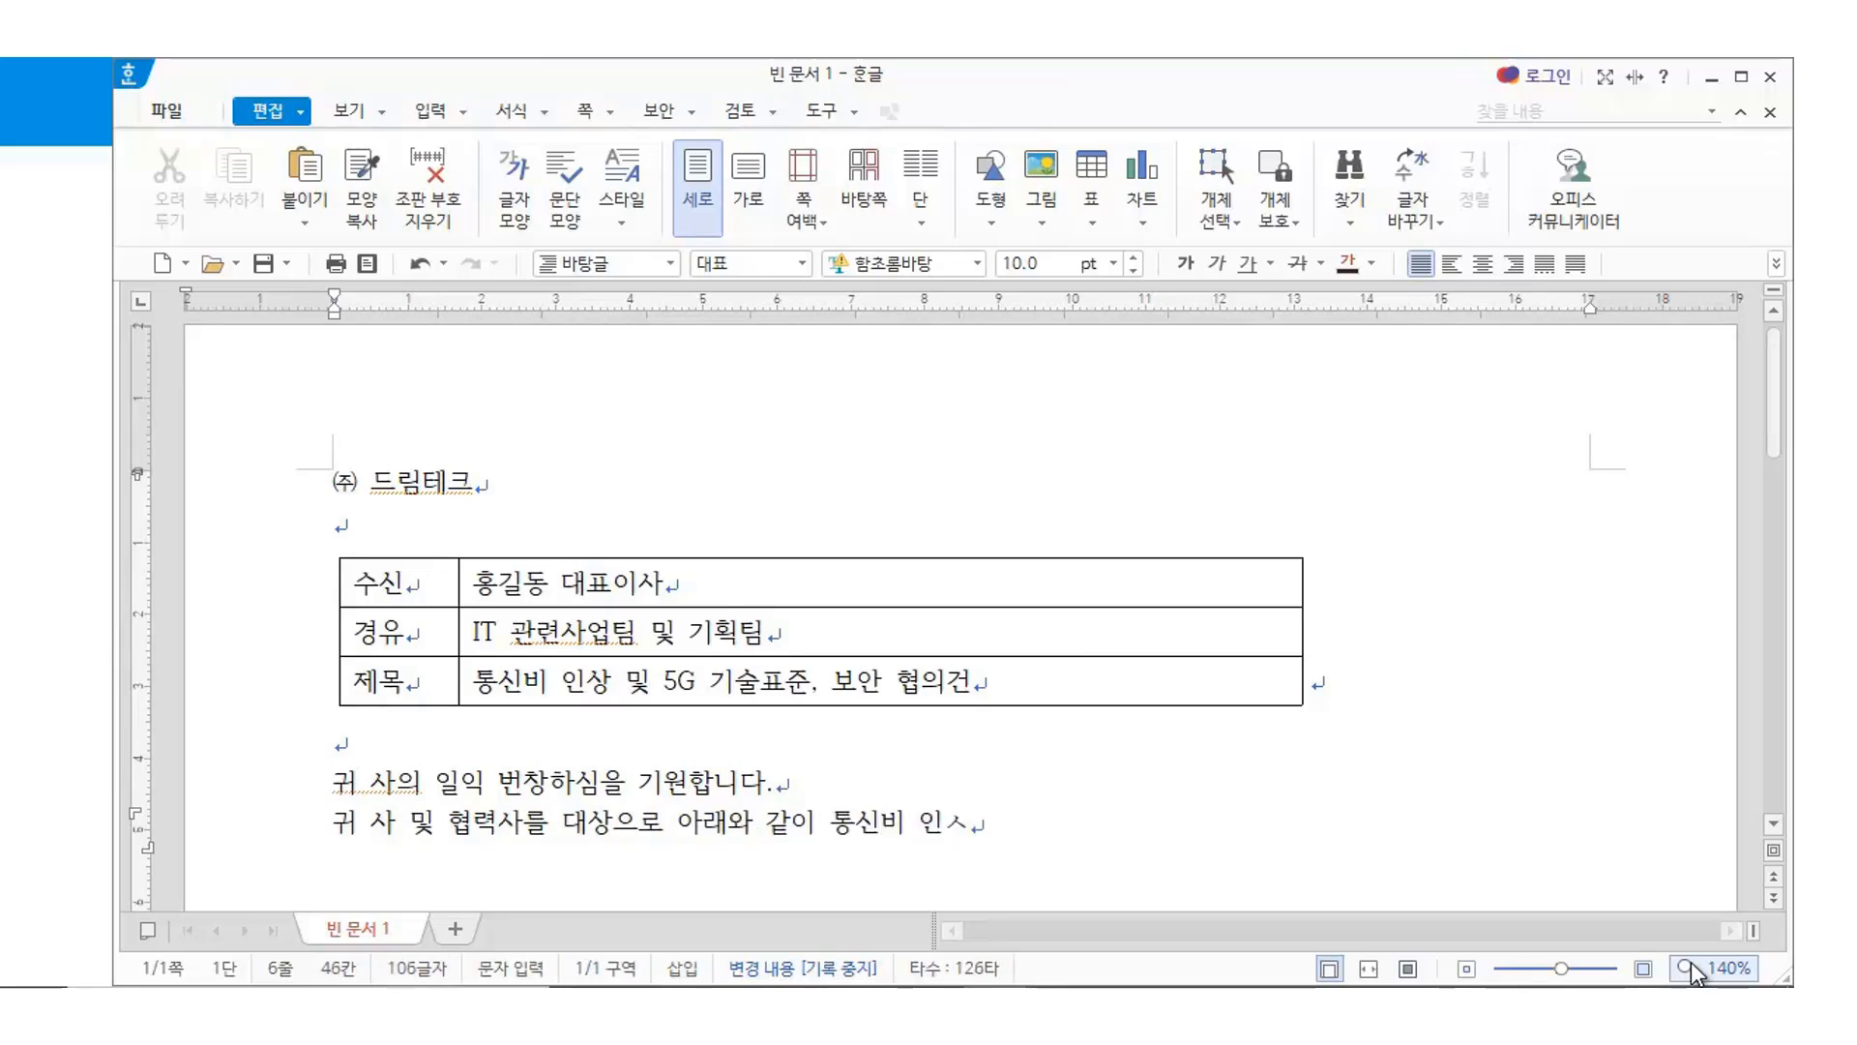
pyautogui.write('안')
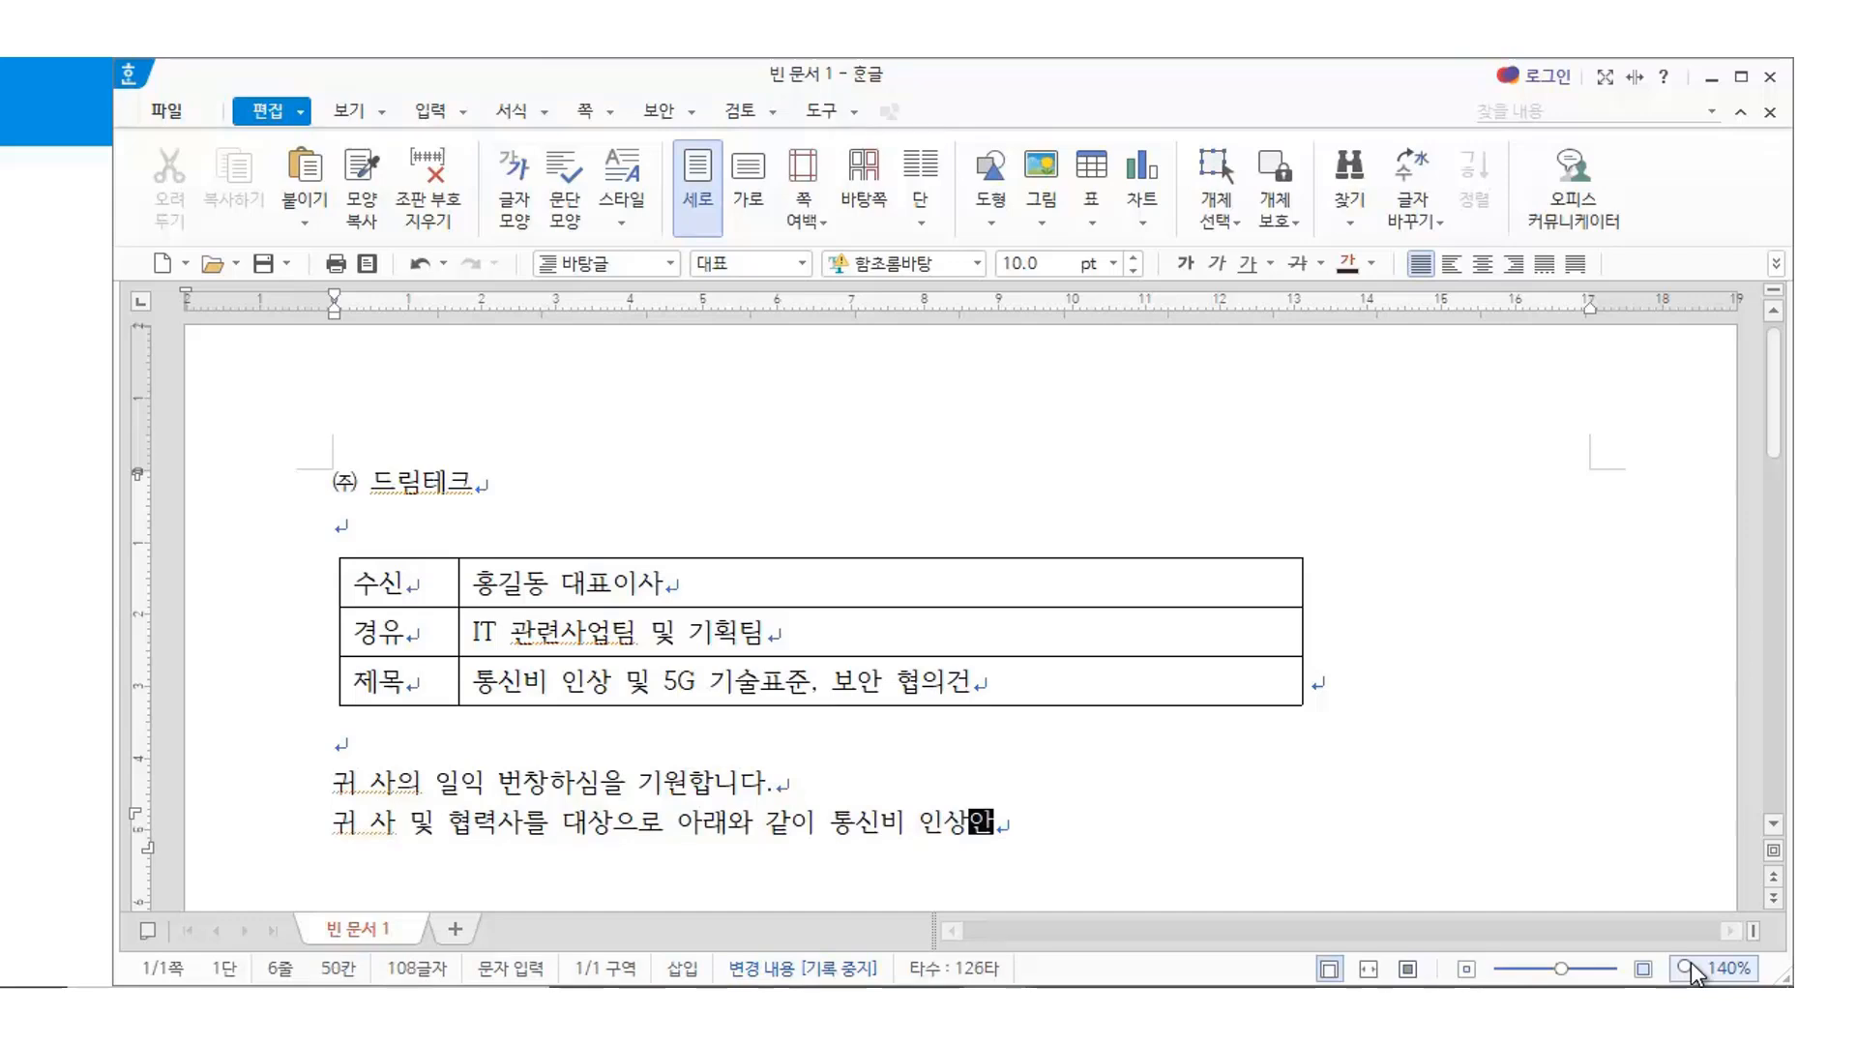
pyautogui.write('과 선제')
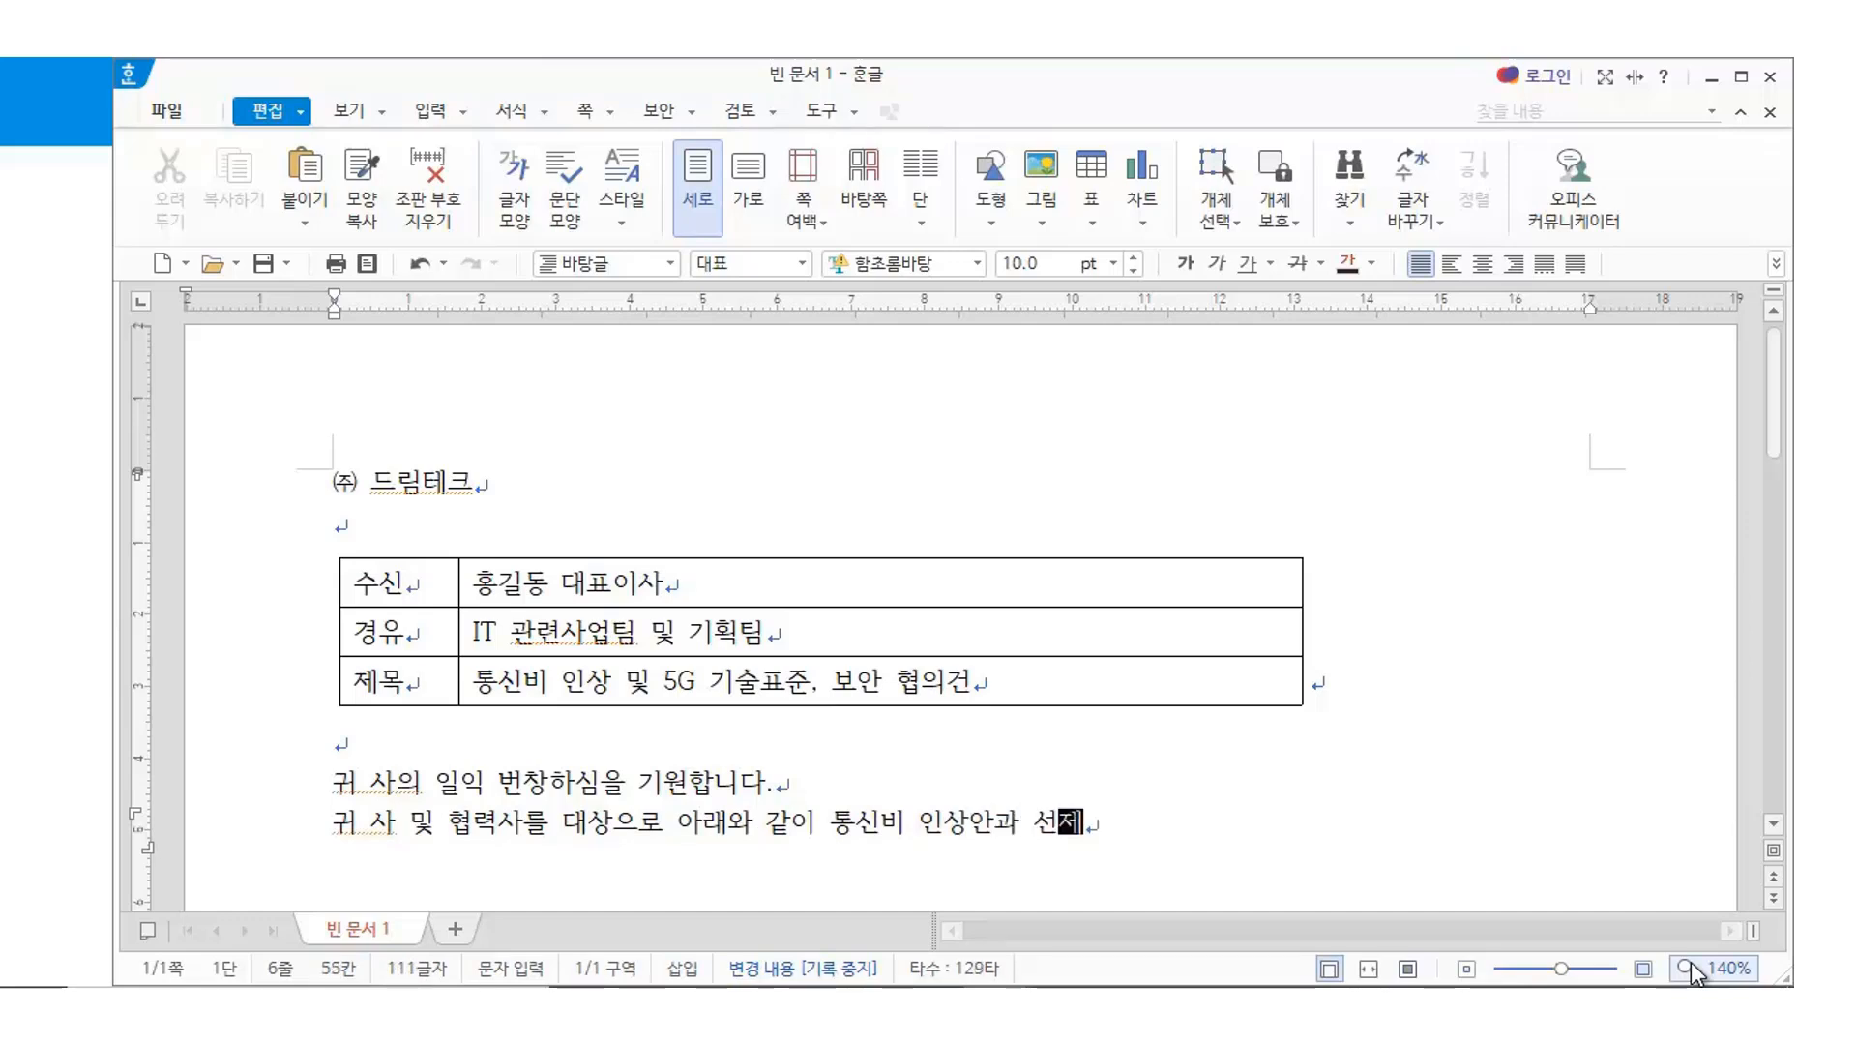
pyautogui.write('적 댕응을 위')
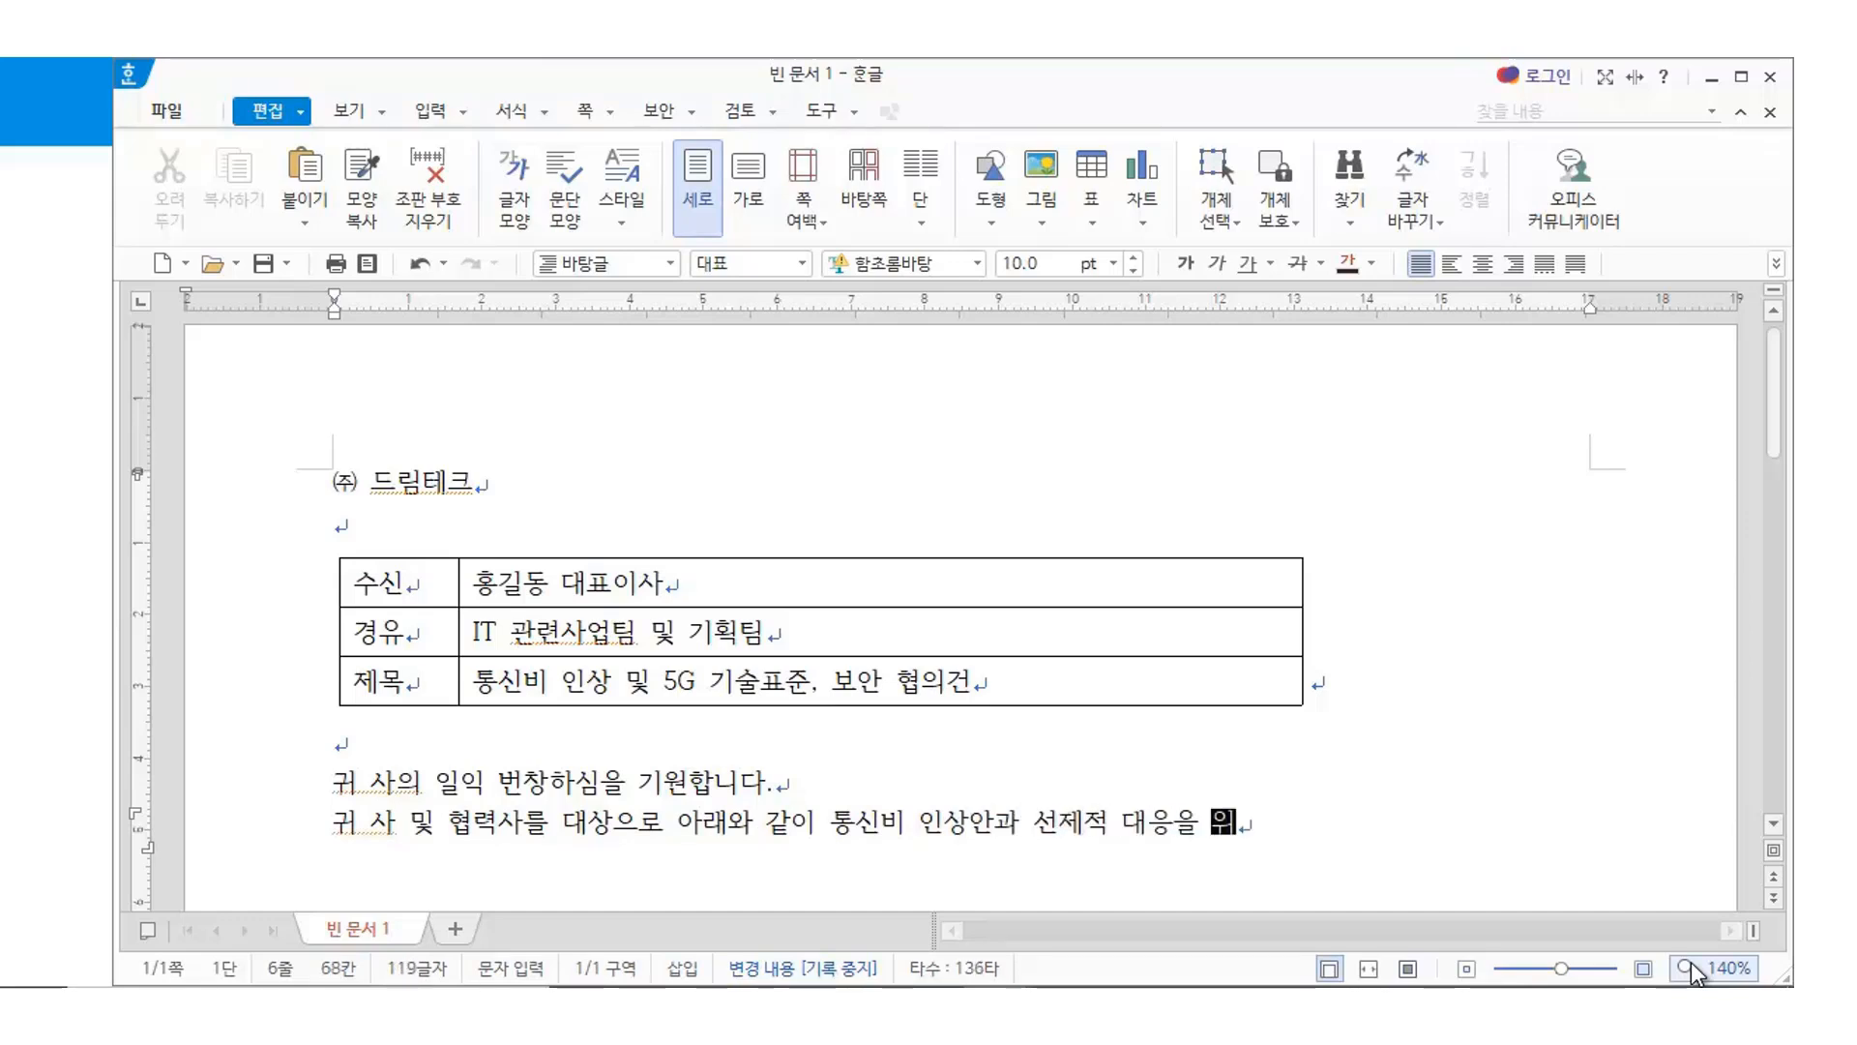
pyautogui.write('한 5ㅎ')
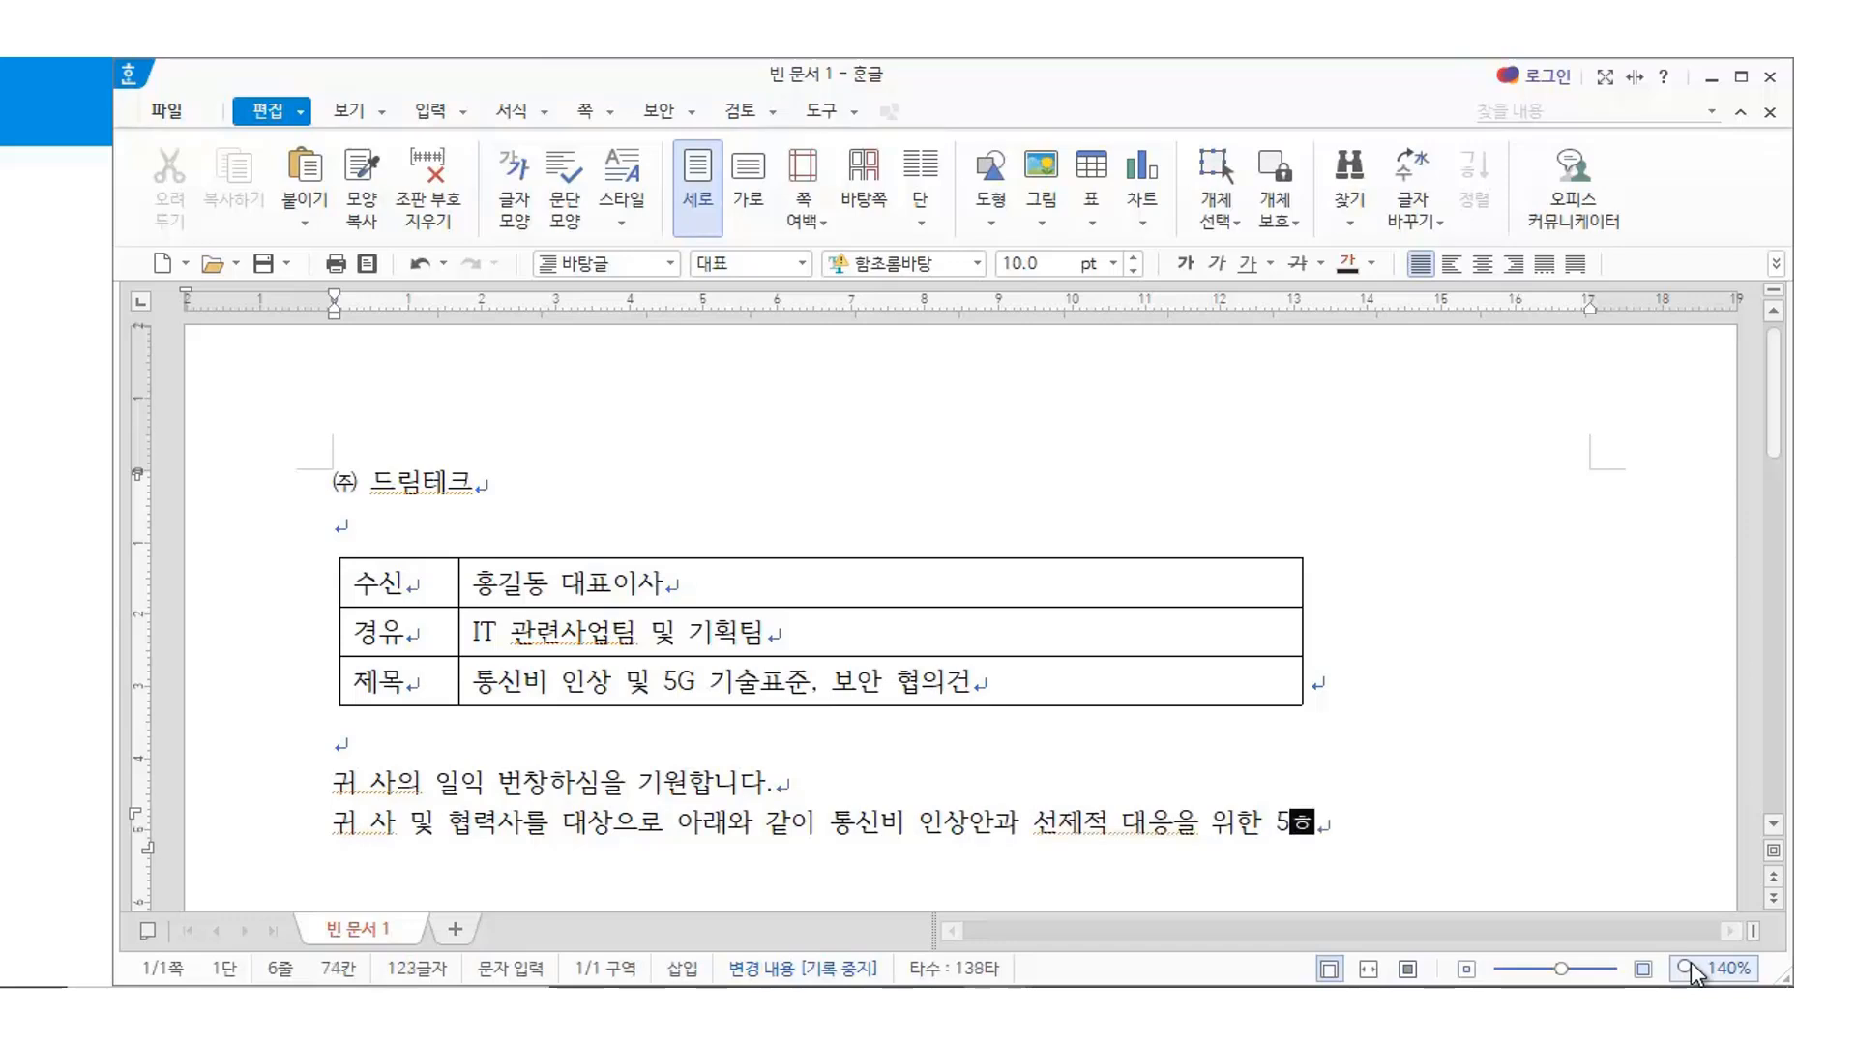
pyautogui.press('BackSpace')
pyautogui.write('G 기술협력')
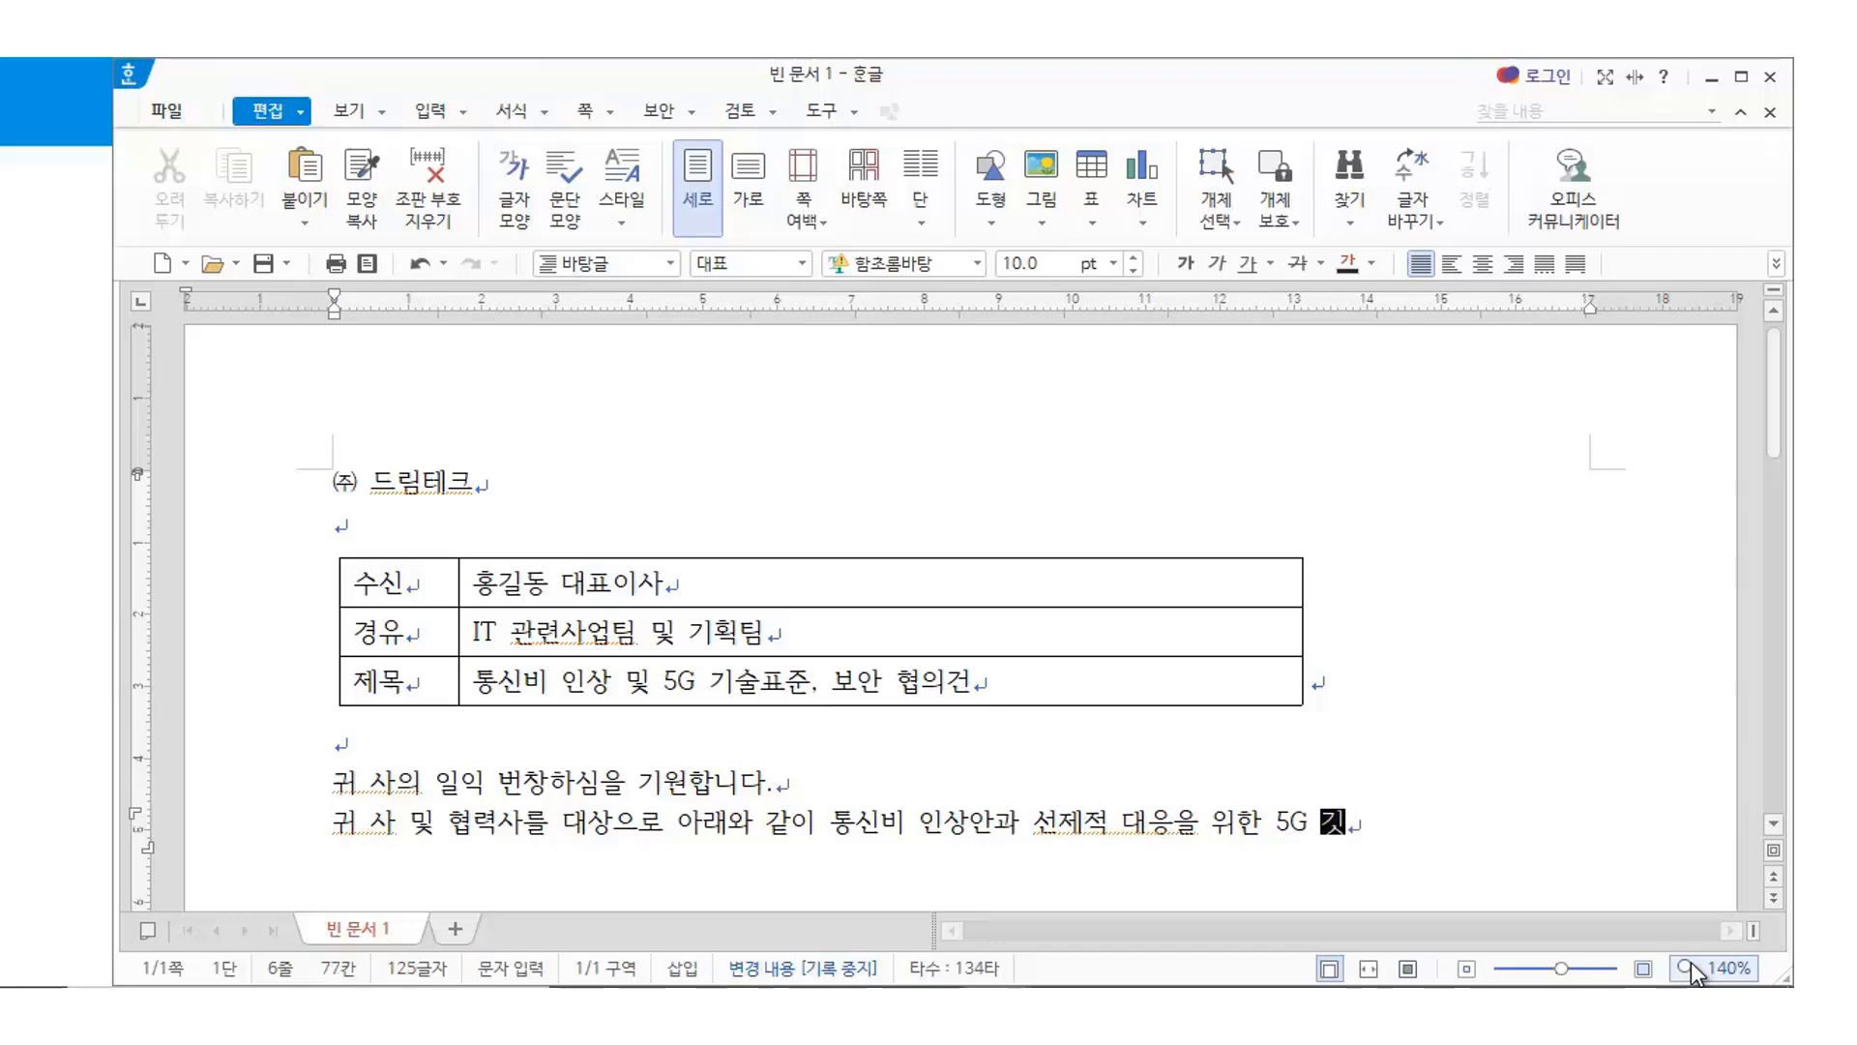
pyautogui.write('안을 ')
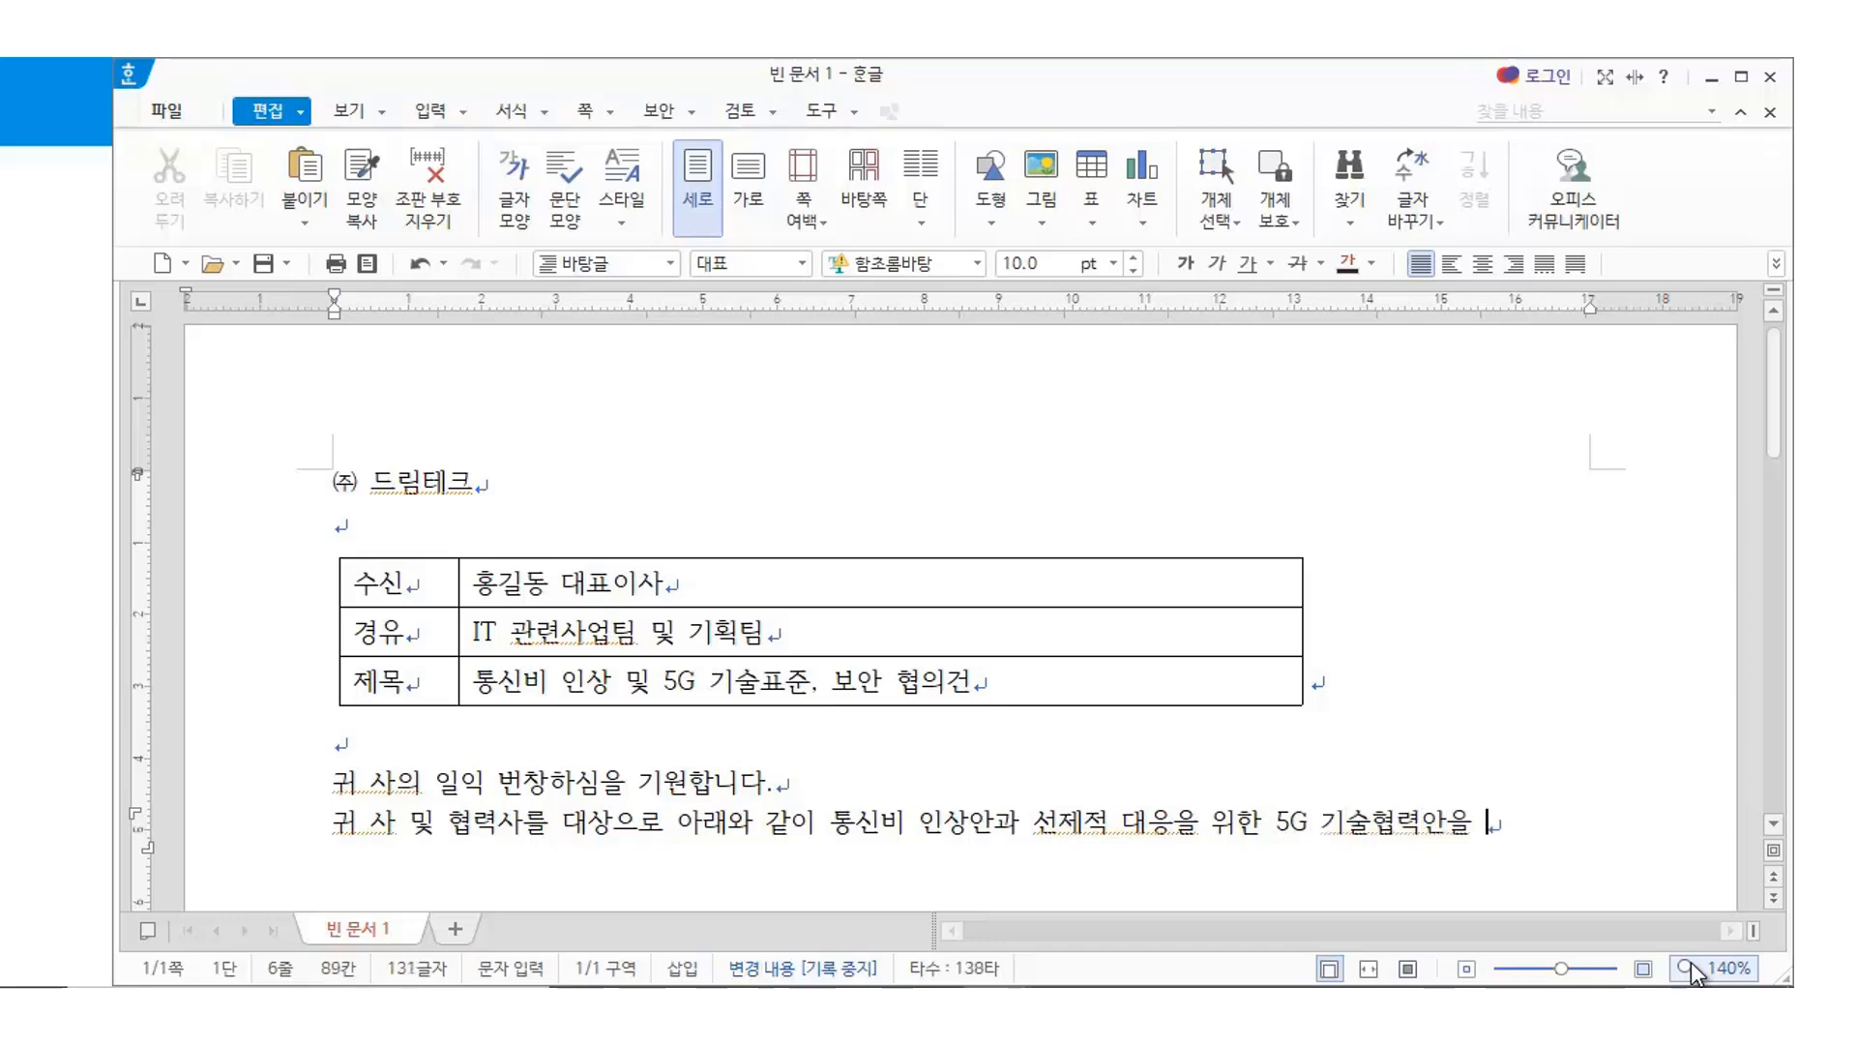
pyautogui.write('ㅇ제공하')
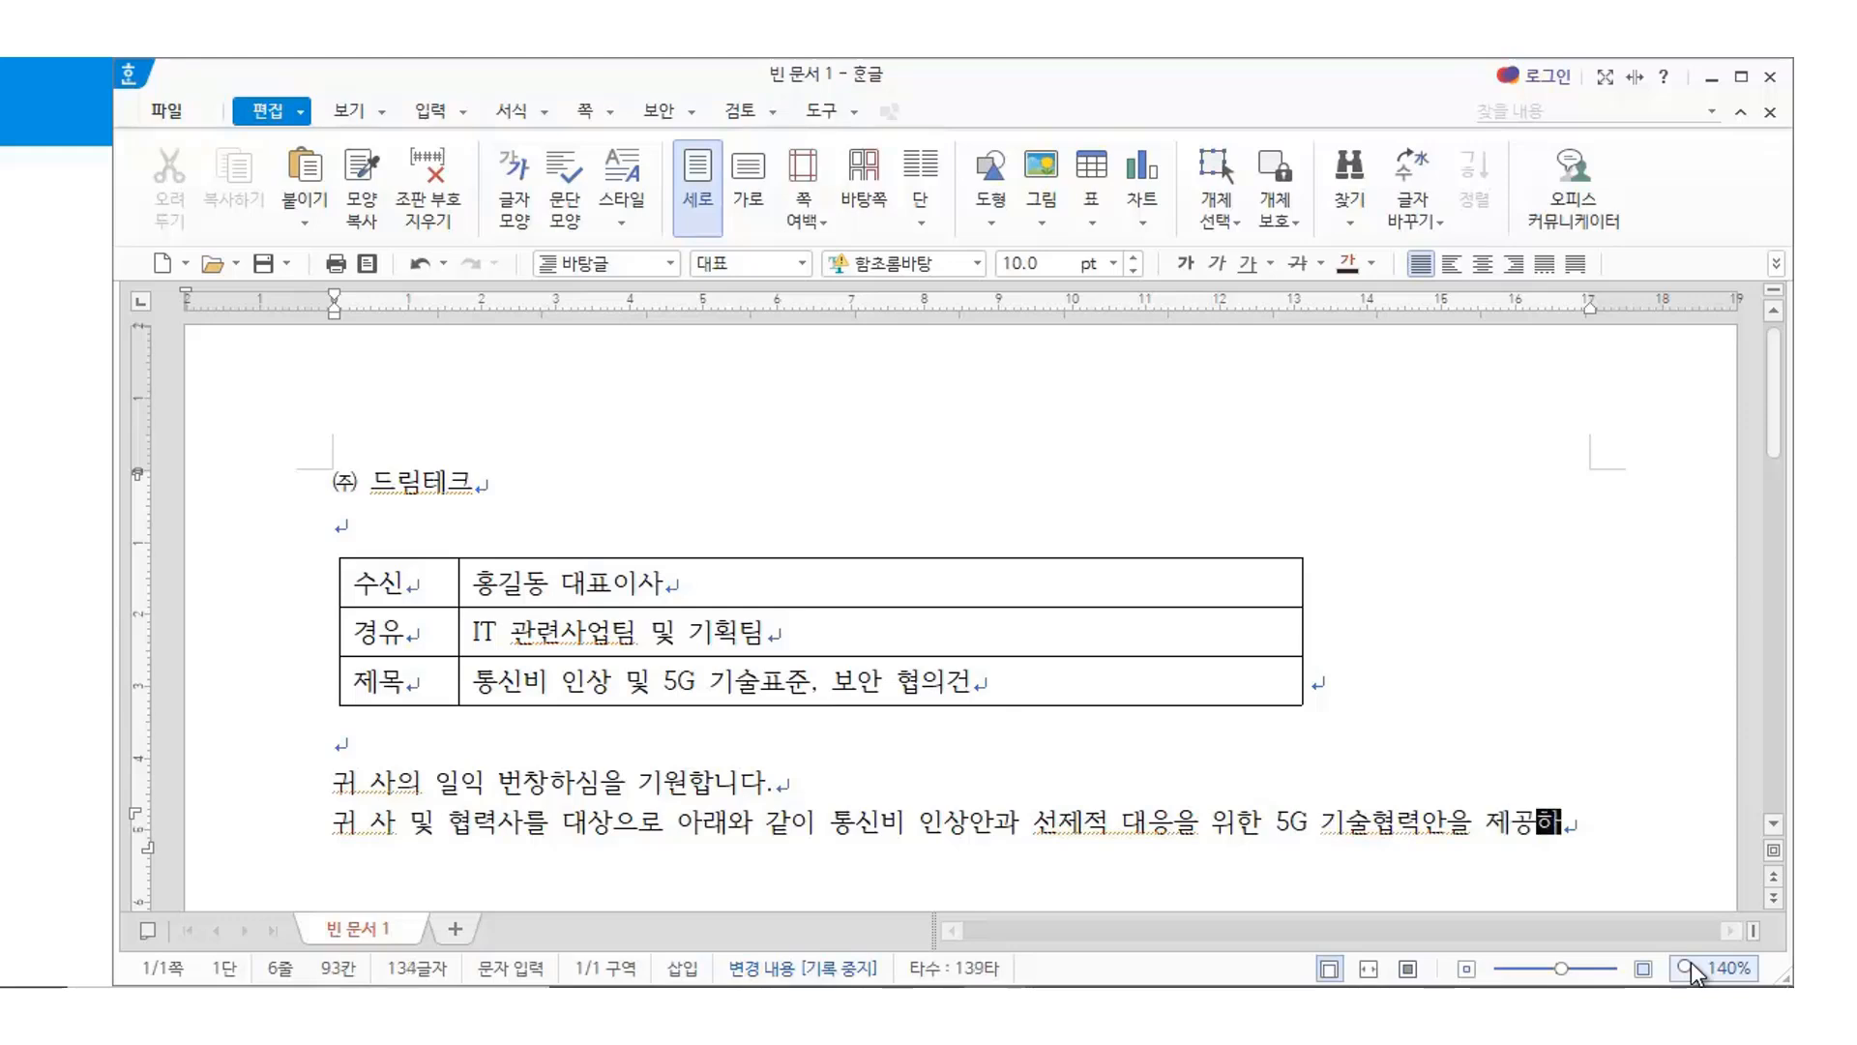
pyautogui.write('고 자 하오니 ')
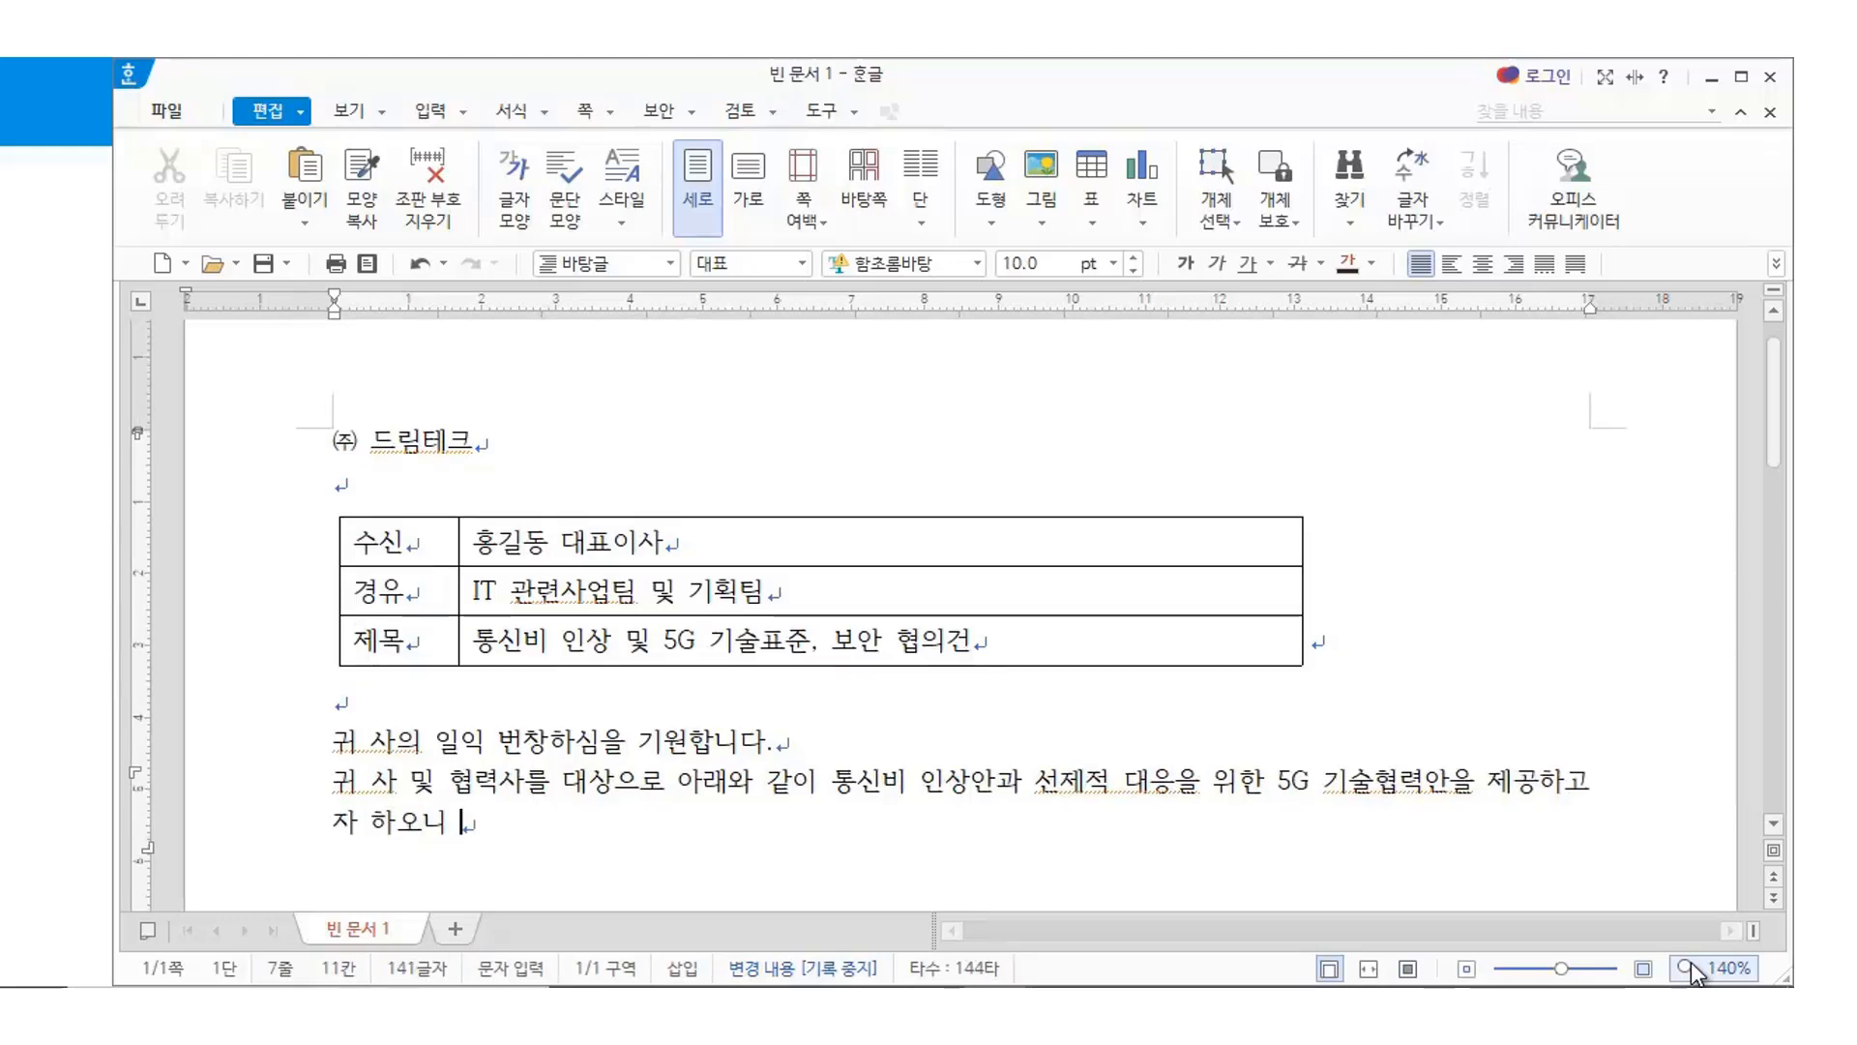
pyautogui.write('ㄴ내용을 검토')
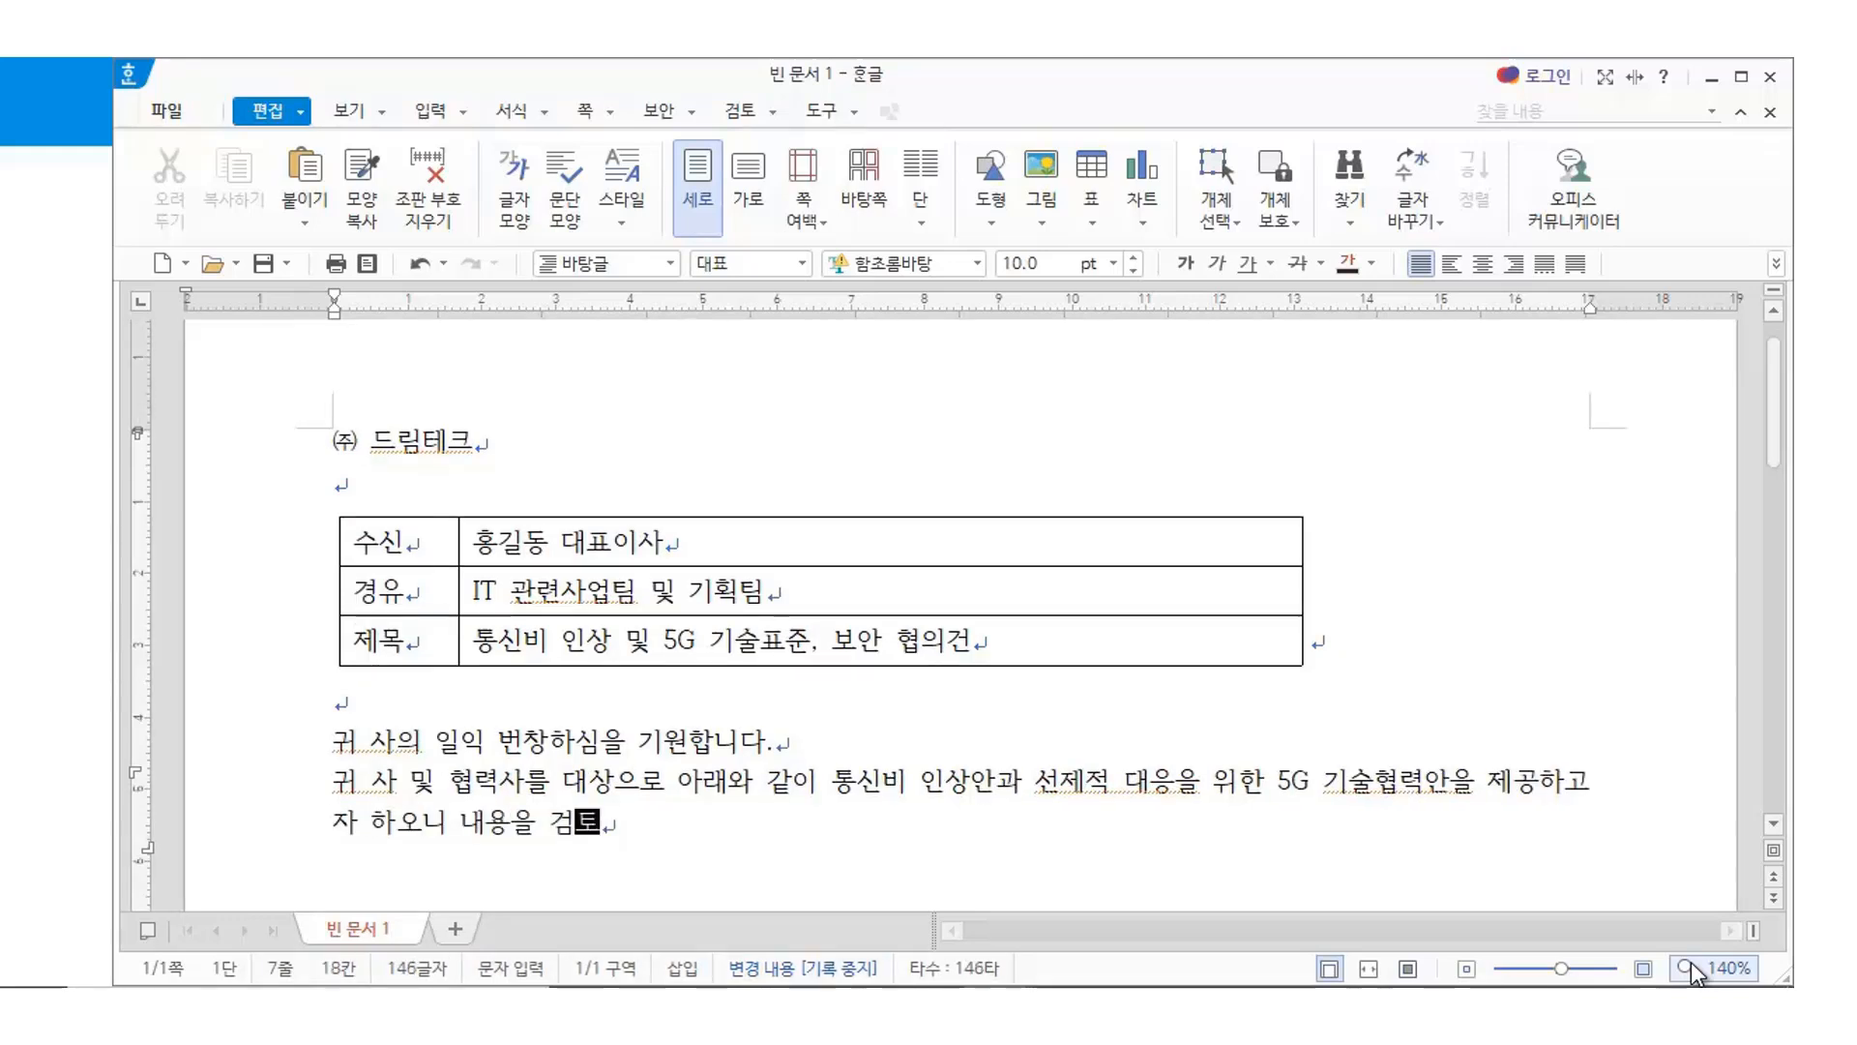
pyautogui.write('하여 주시면 ')
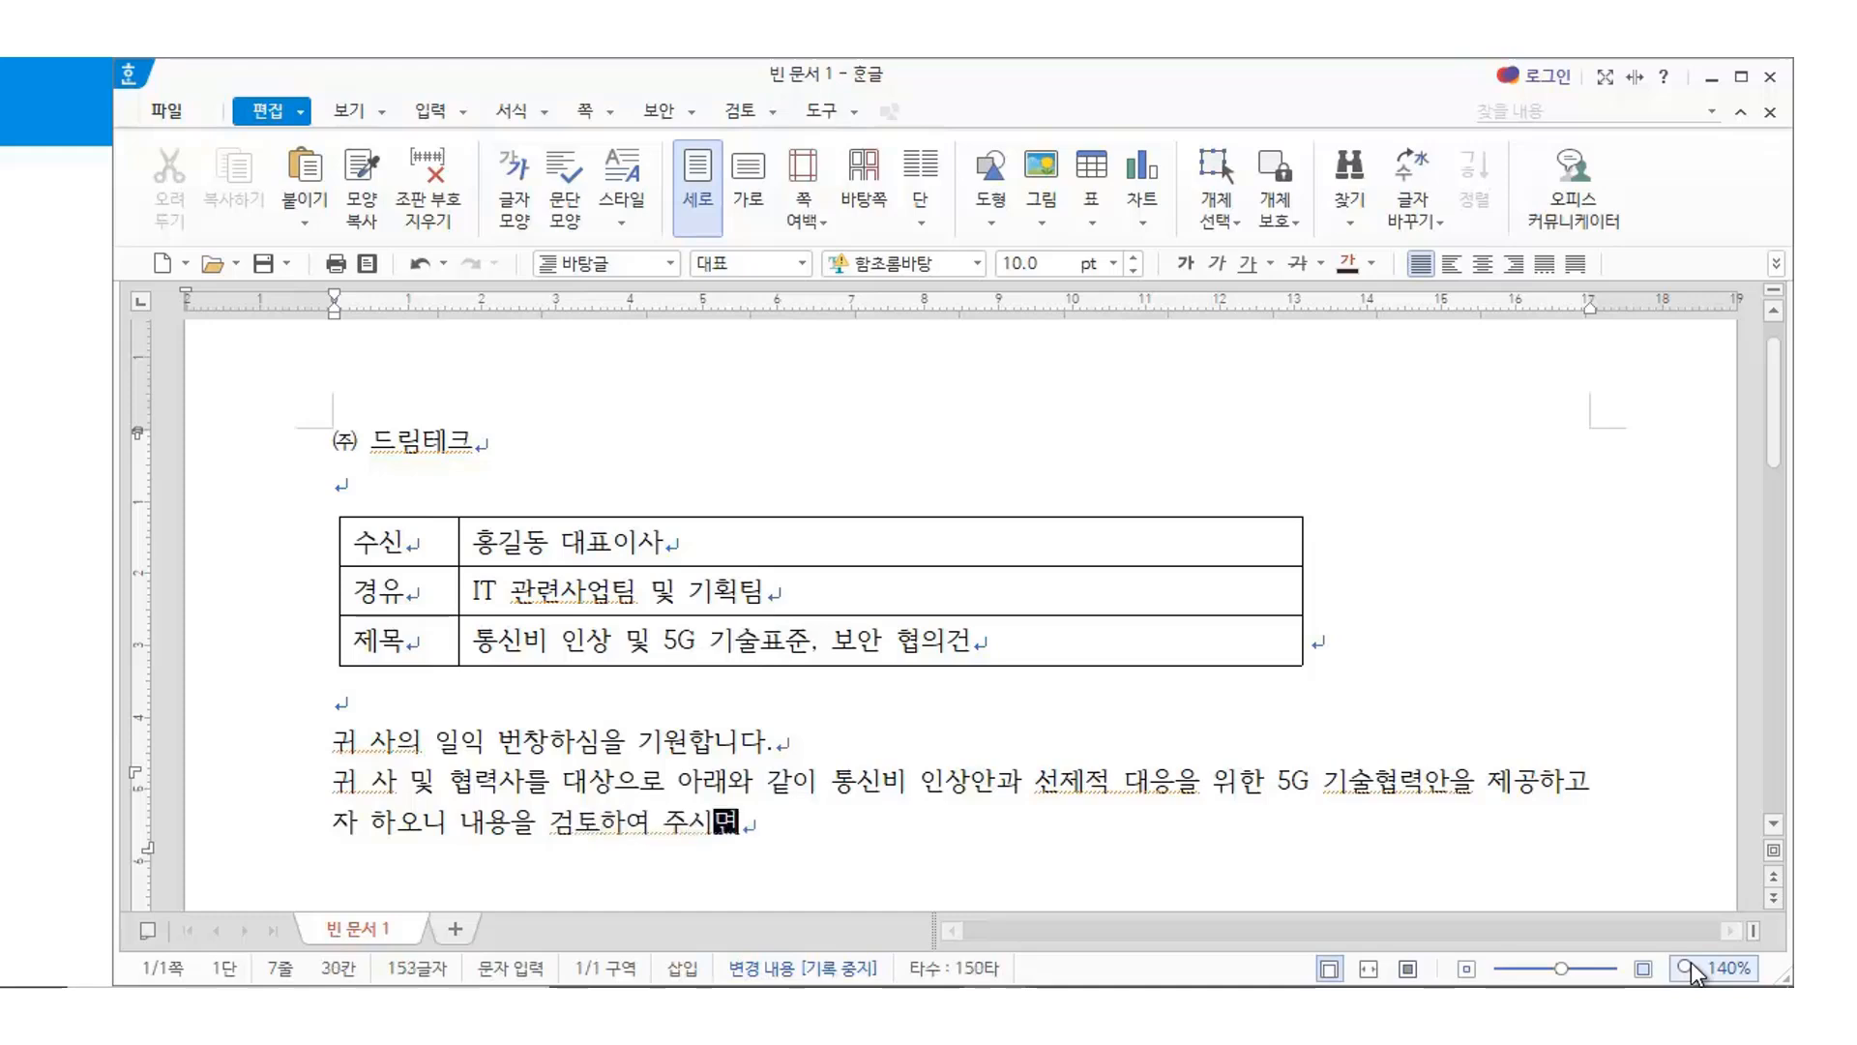
pyautogui.write('감사하겠ㅅ')
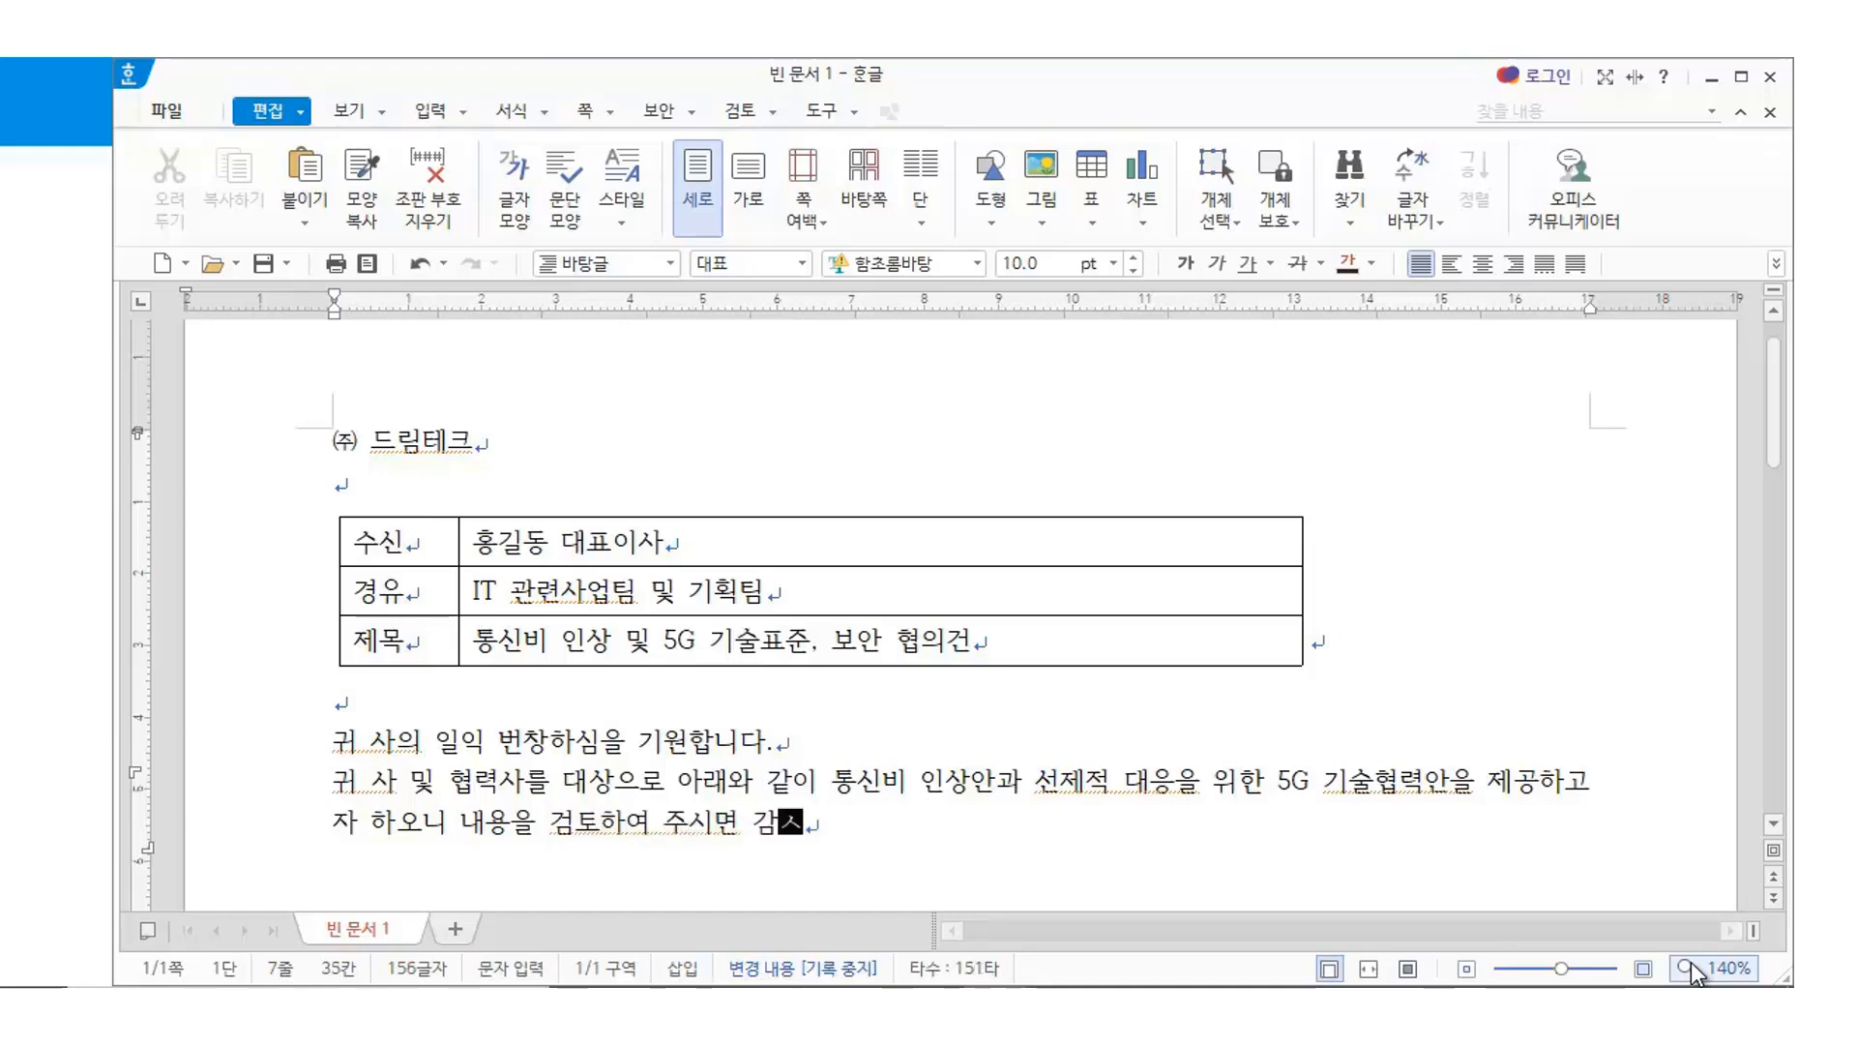
pyautogui.write('습니다.')
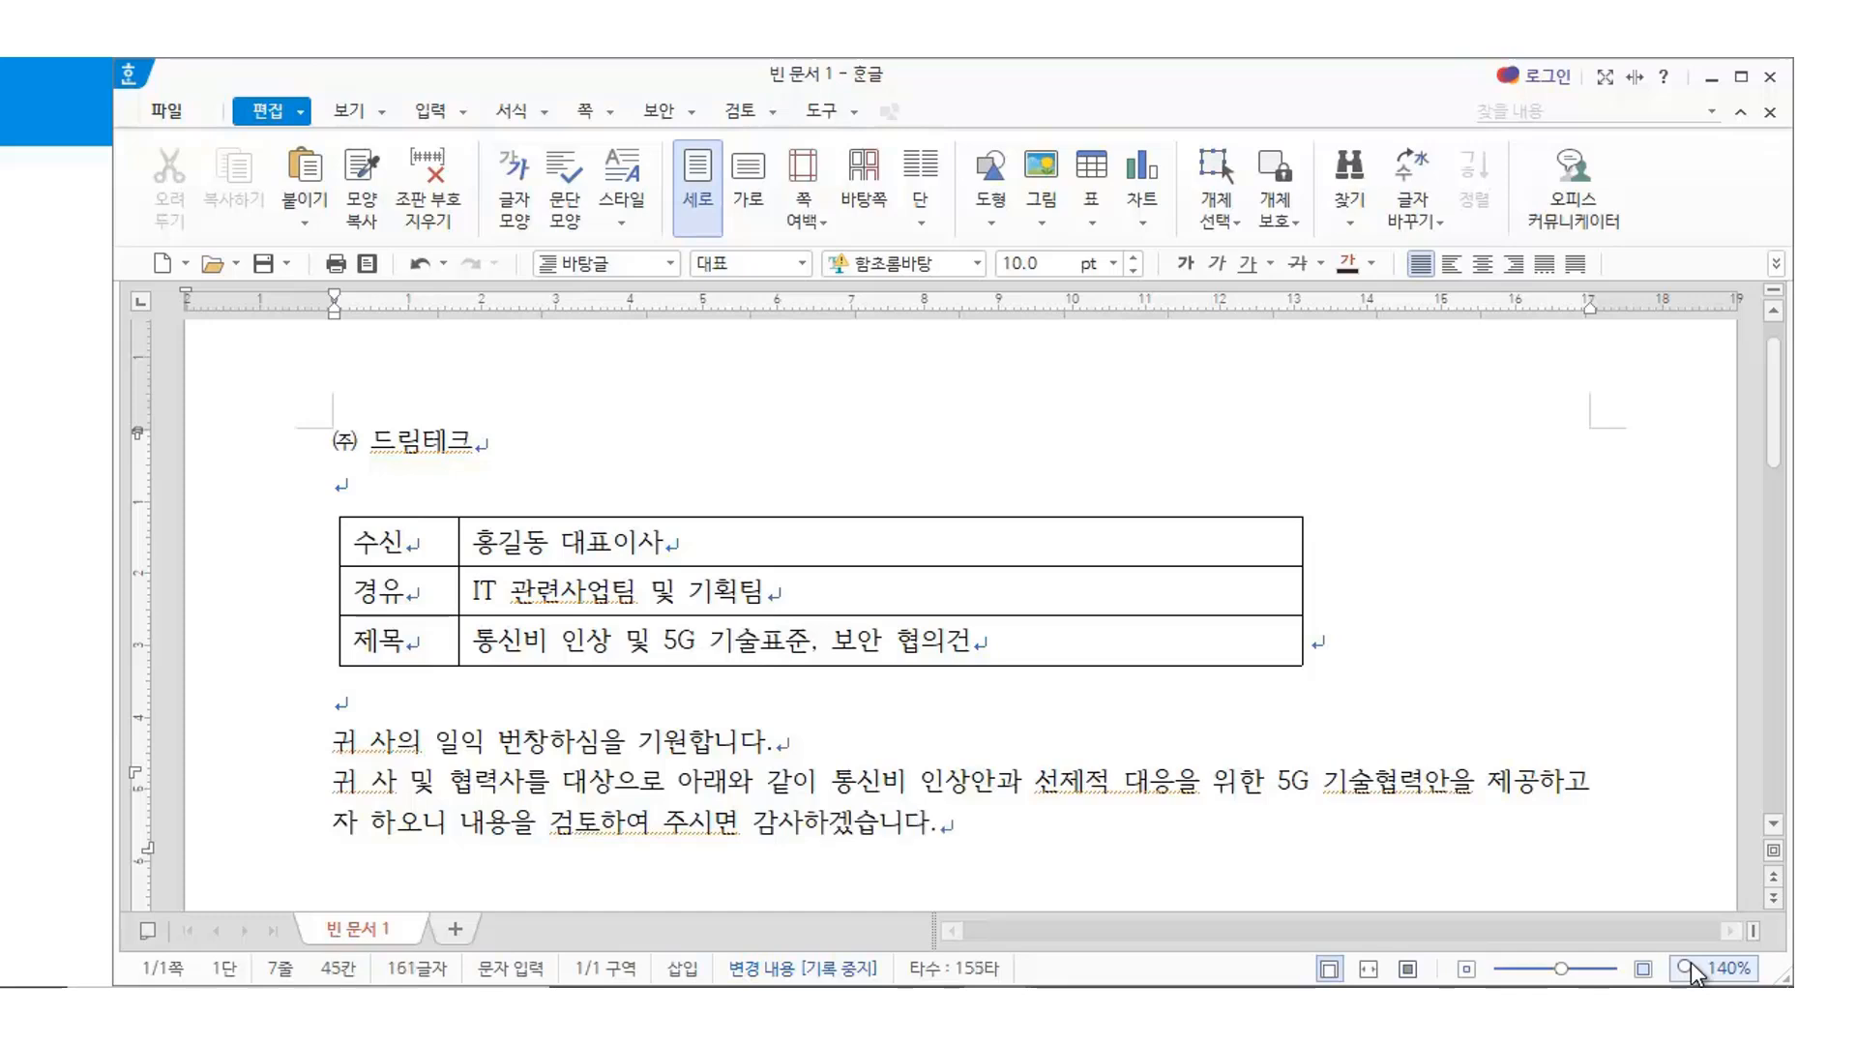
pyautogui.press('Return')
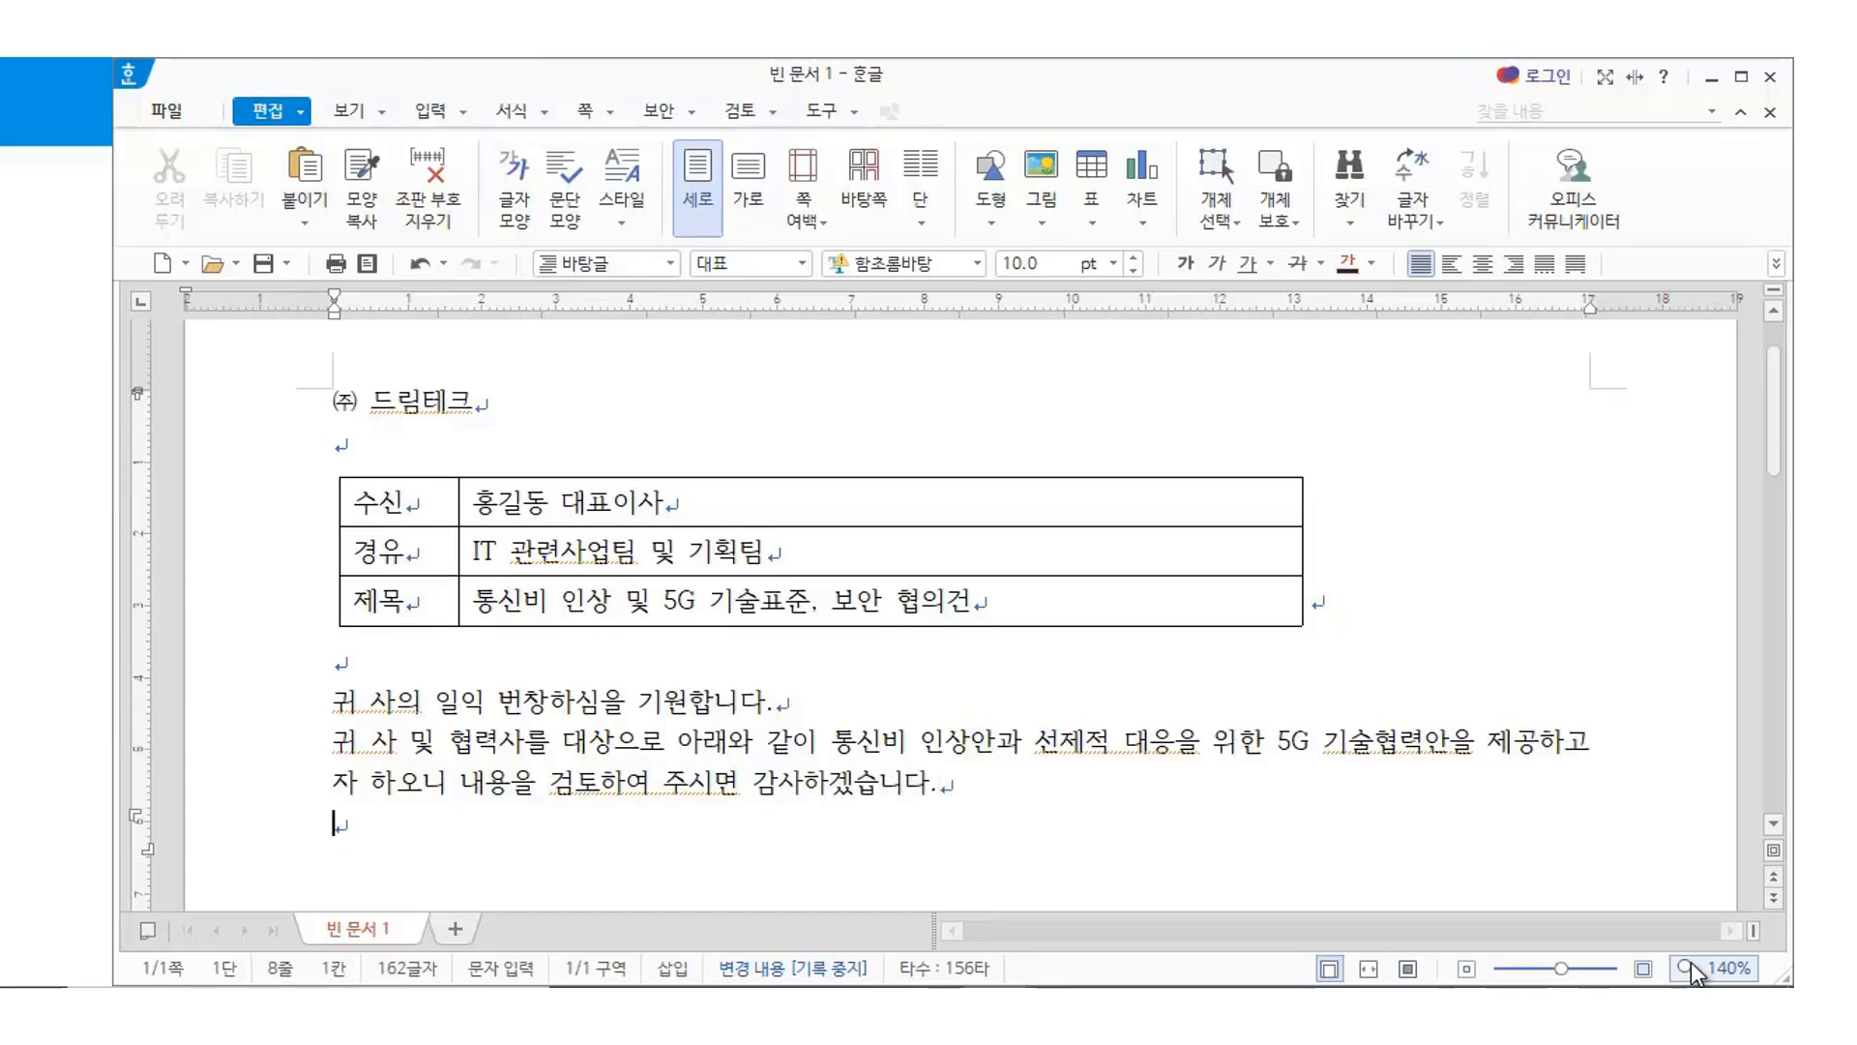
# Add a blank line, type the heading '- 아 래 -', and leave two empty lines beneath it
pyautogui.press('Return')
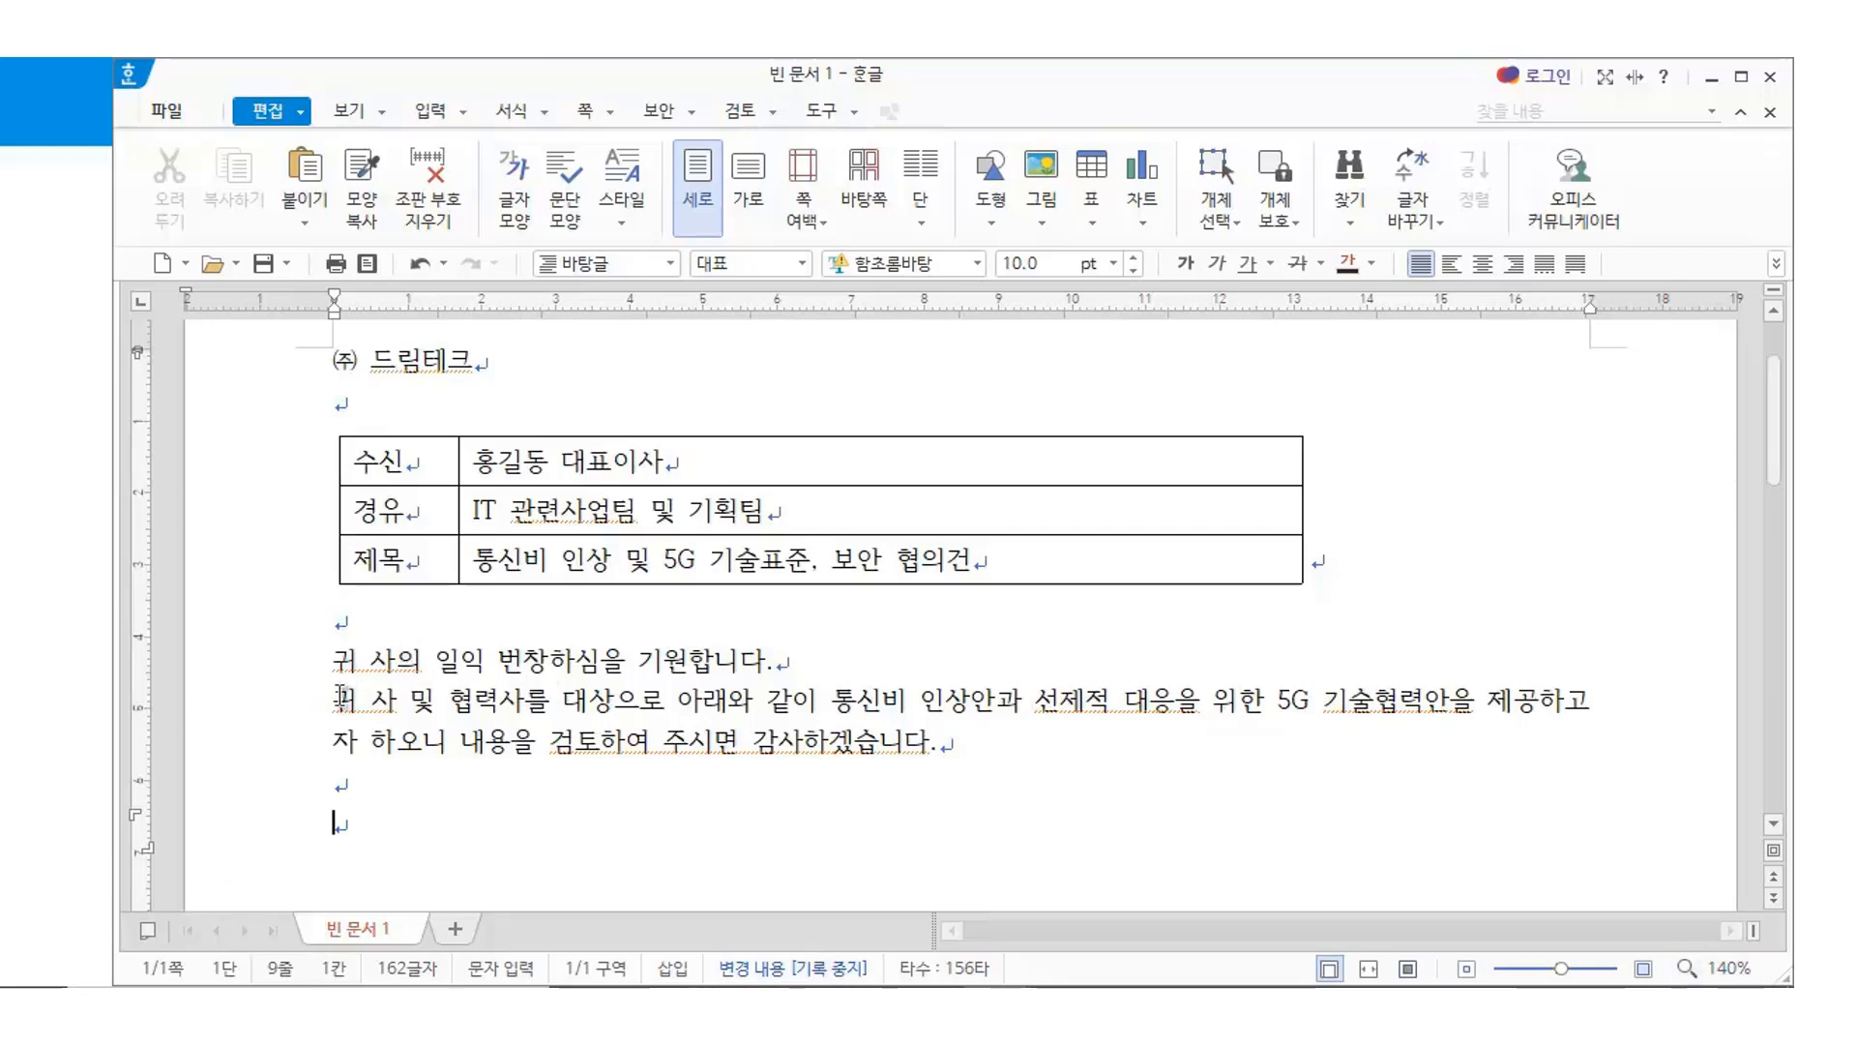
pyautogui.press('Hangul')
pyautogui.write('- 아 래 -')
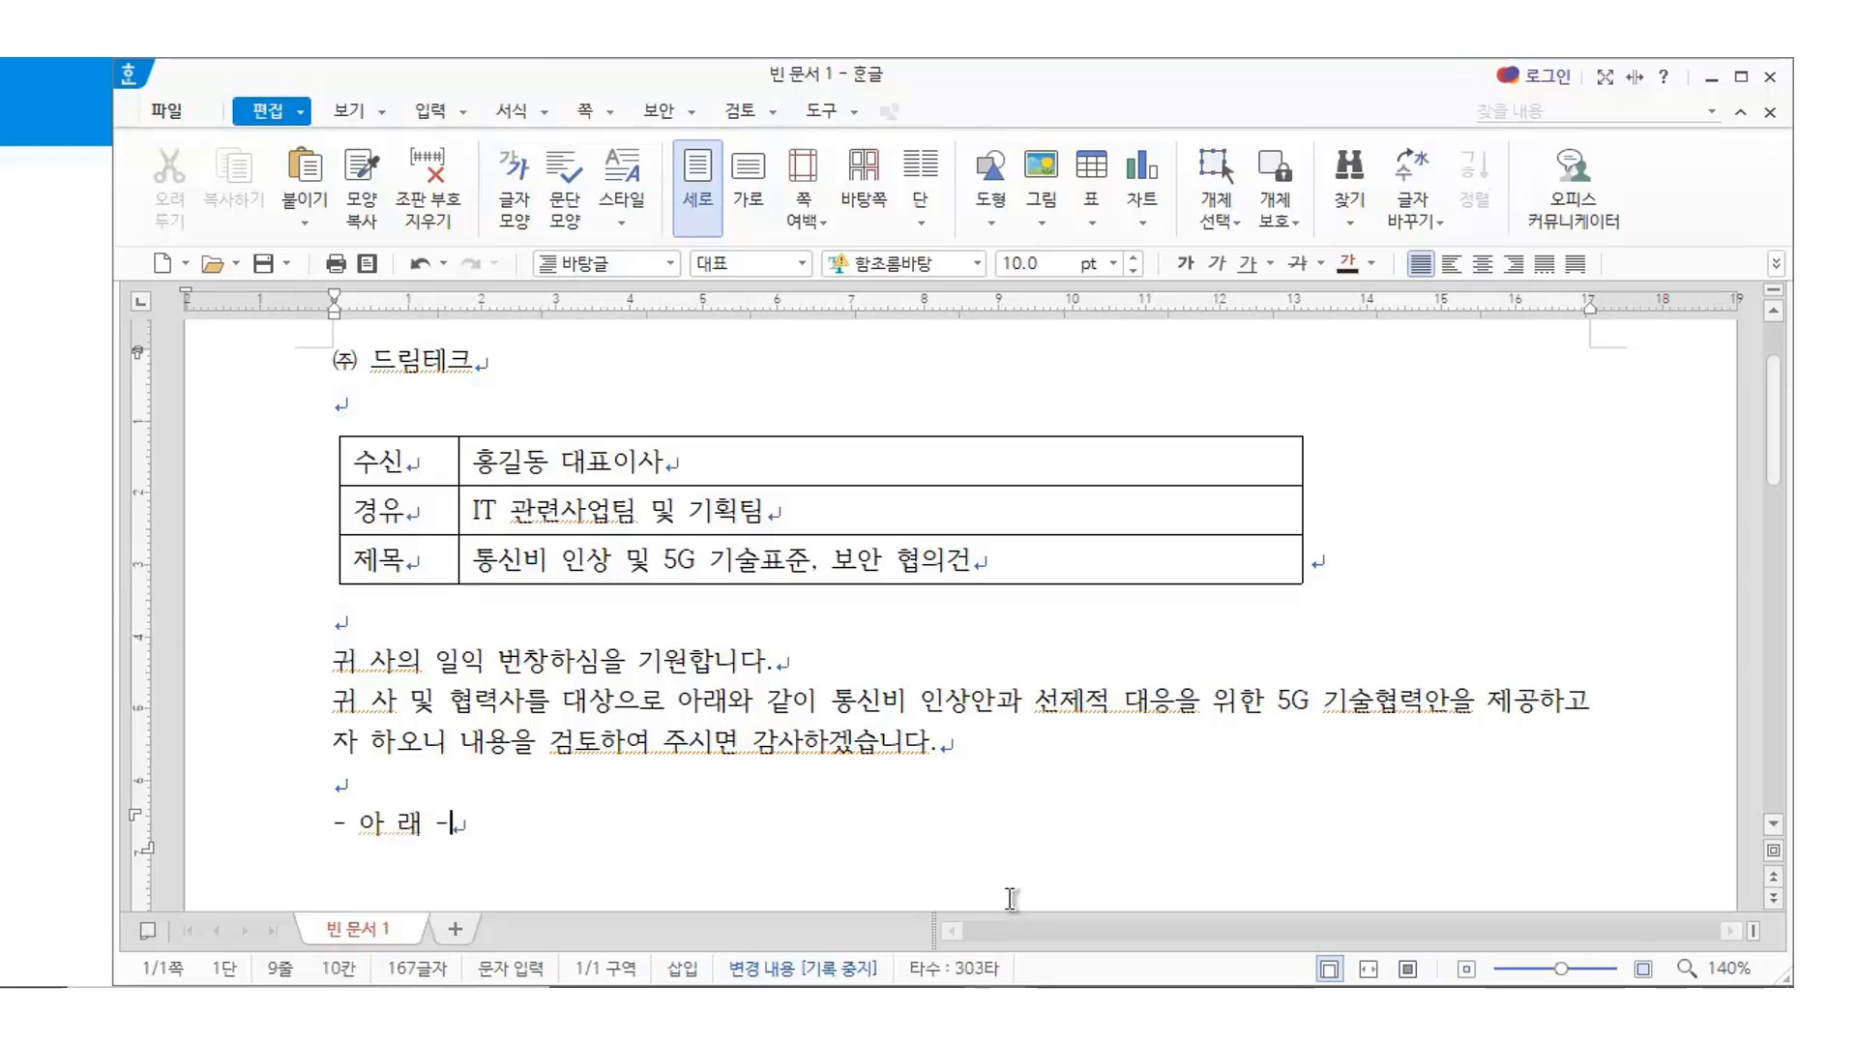
pyautogui.press('Return')
pyautogui.write('-')
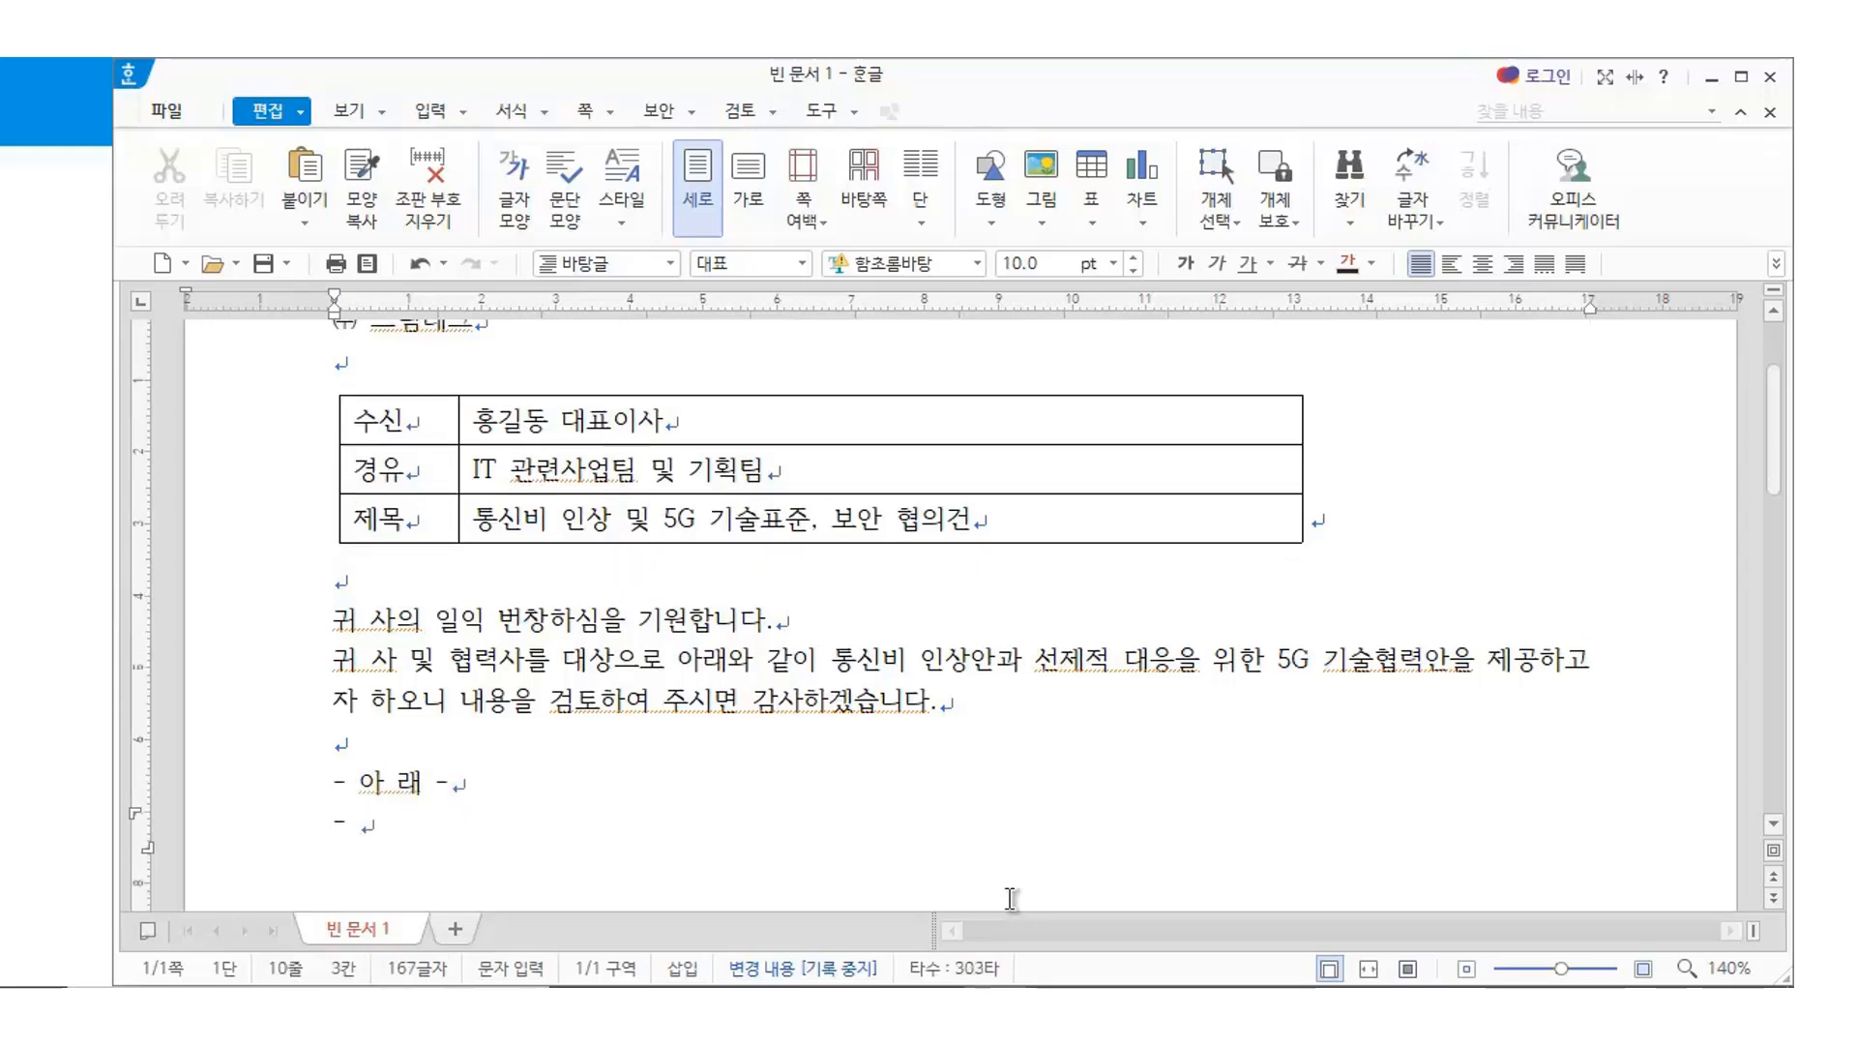
pyautogui.press('Return')
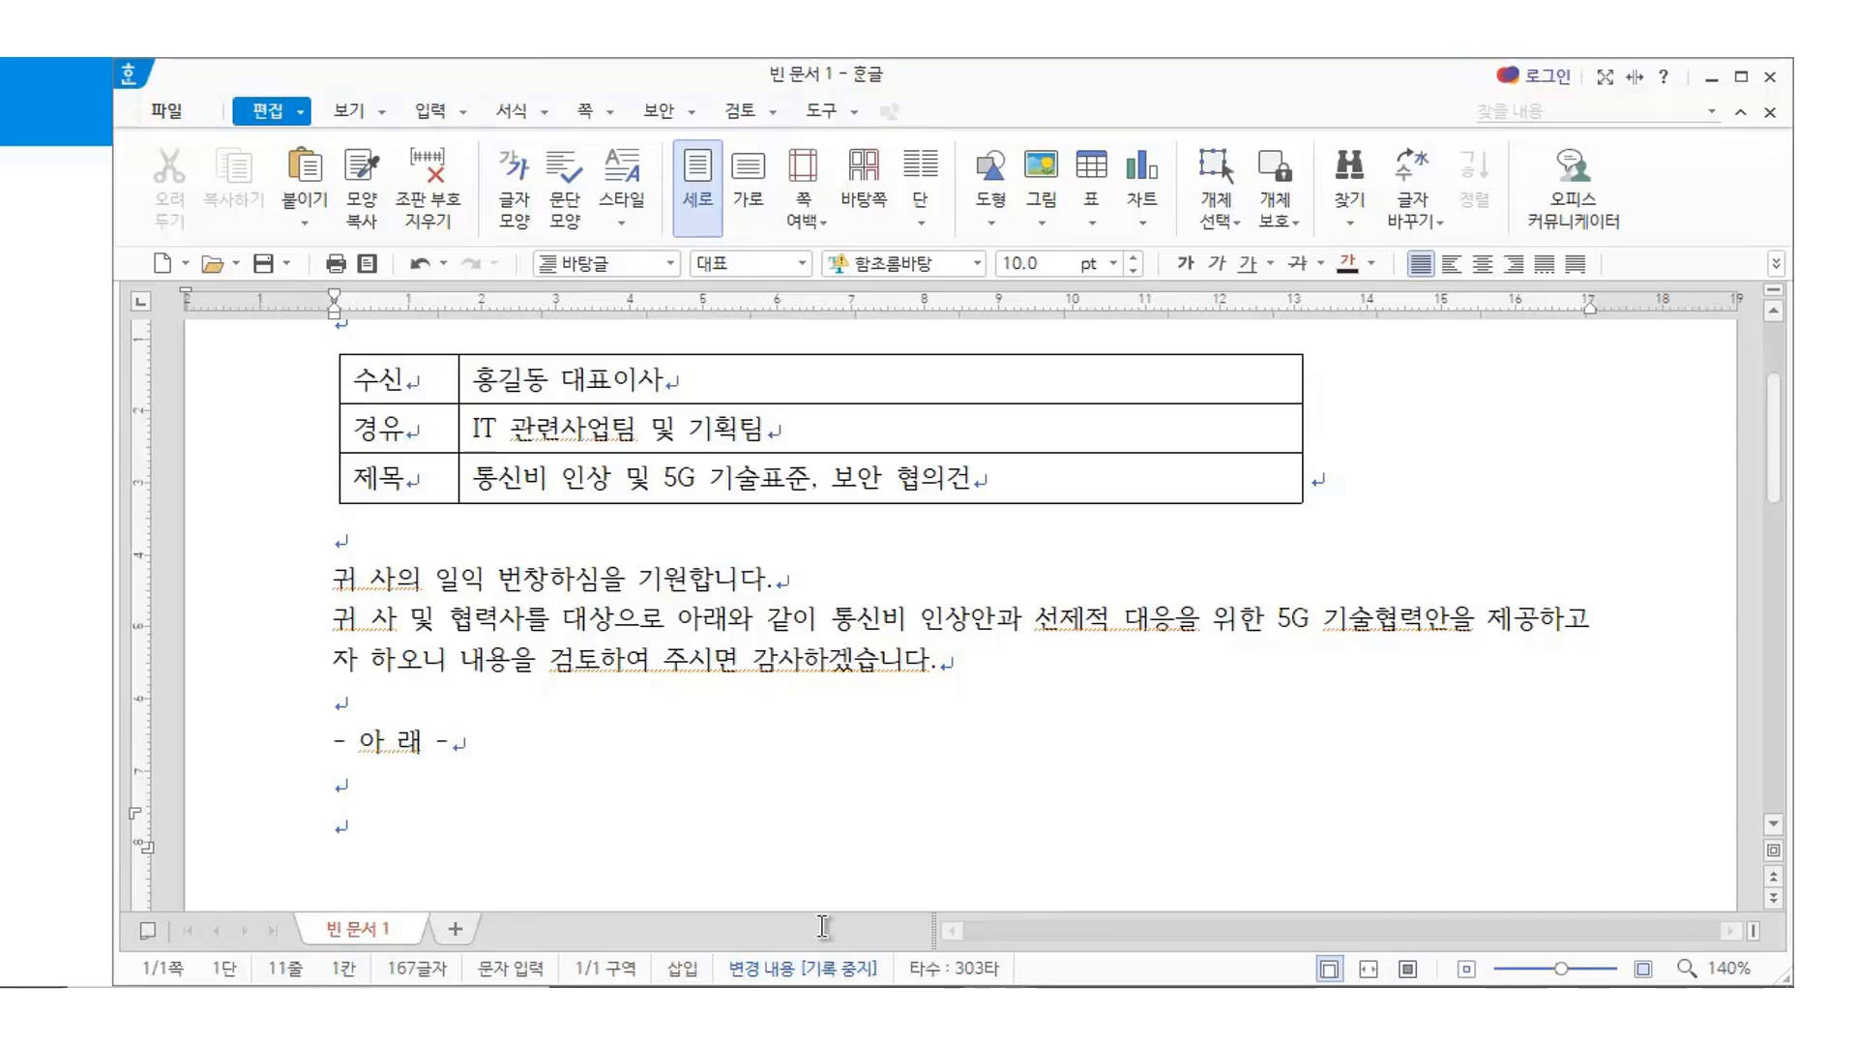
pyautogui.click(343, 885)
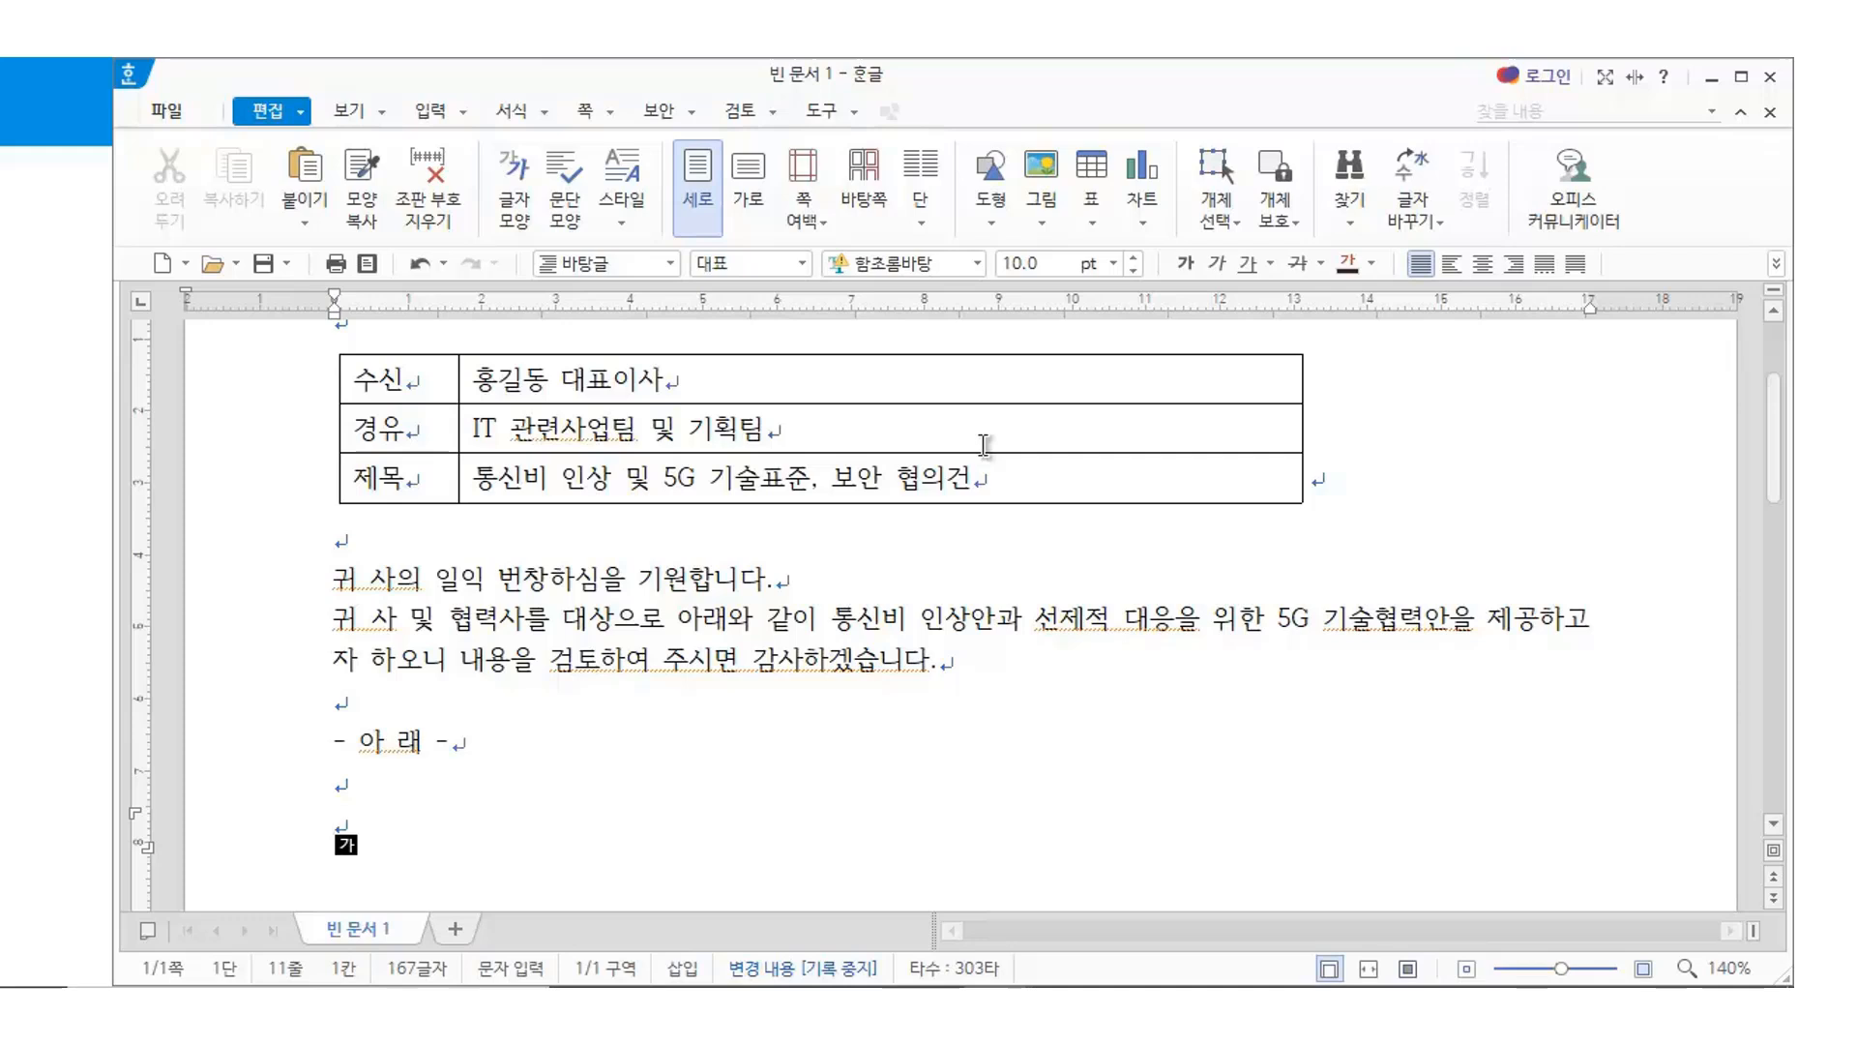
# Create the 4-row, 4-column detail table from the Ctrl+N, T table dialog
pyautogui.hotkey('ctrl', 'n')
pyautogui.press('t')
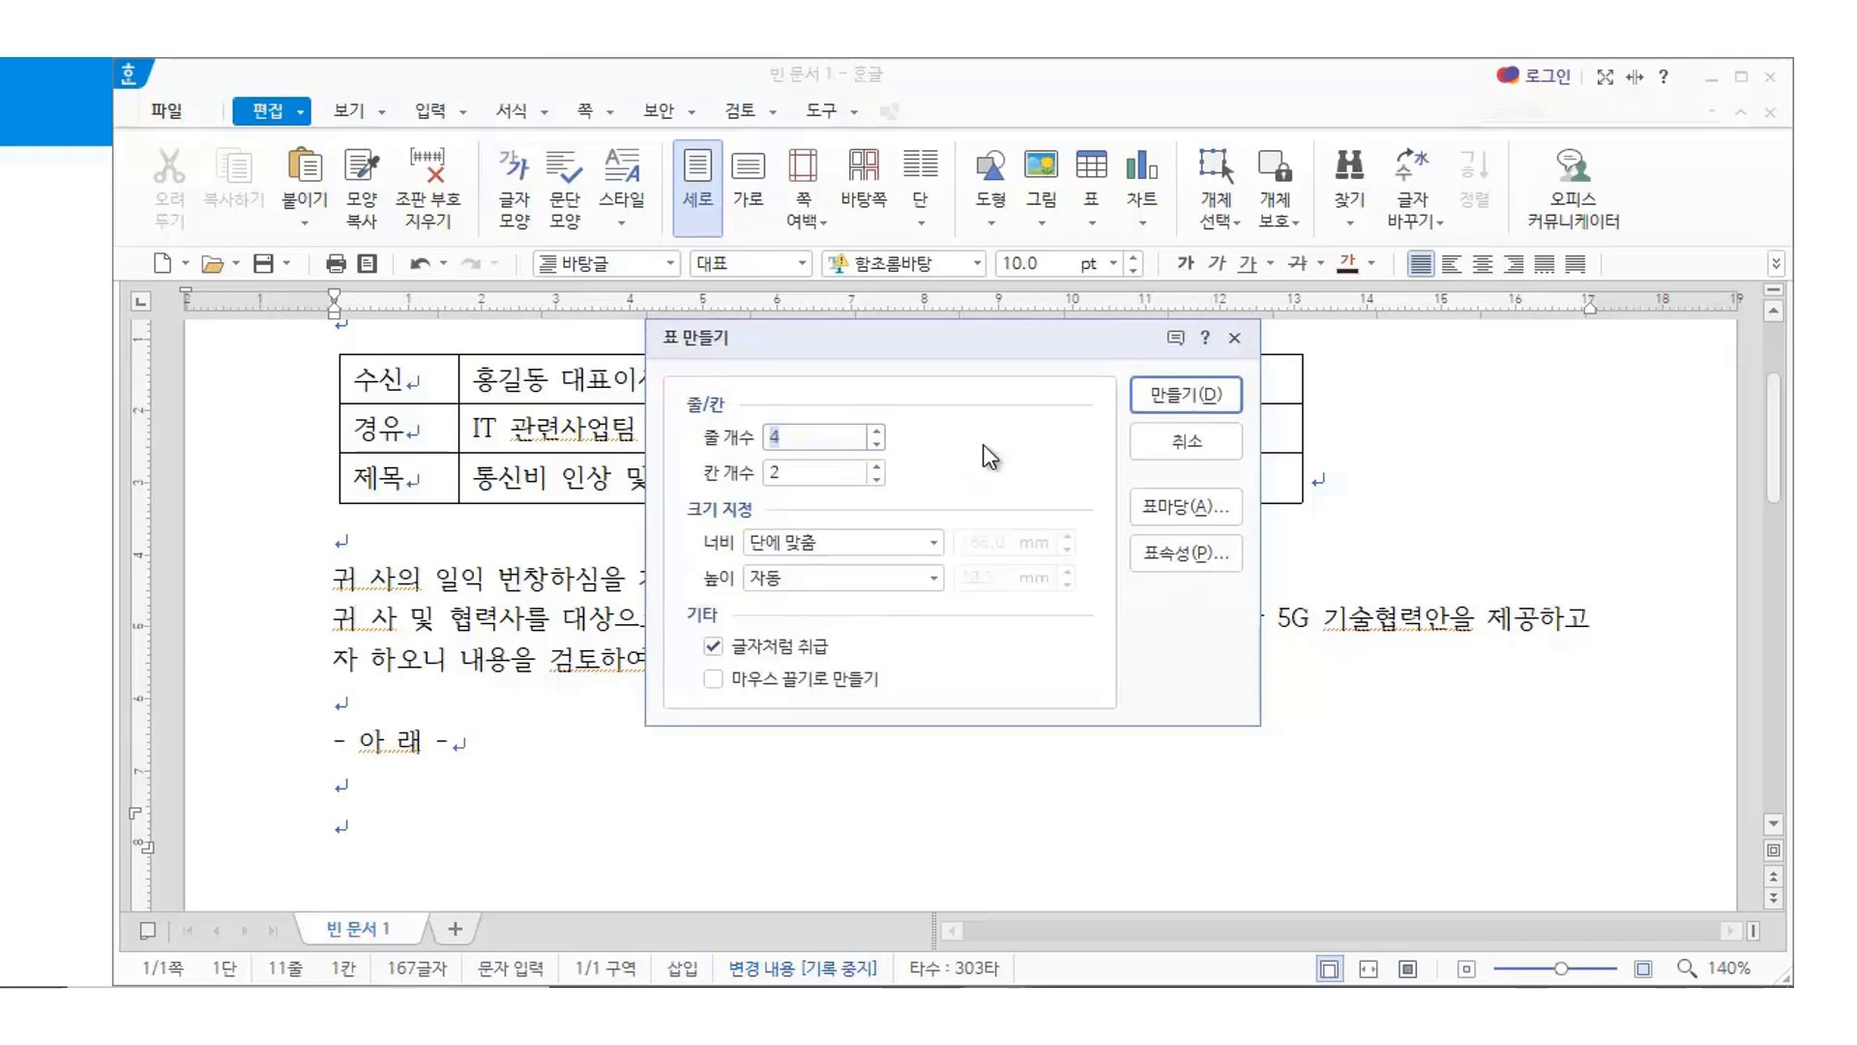
pyautogui.press('Tab')
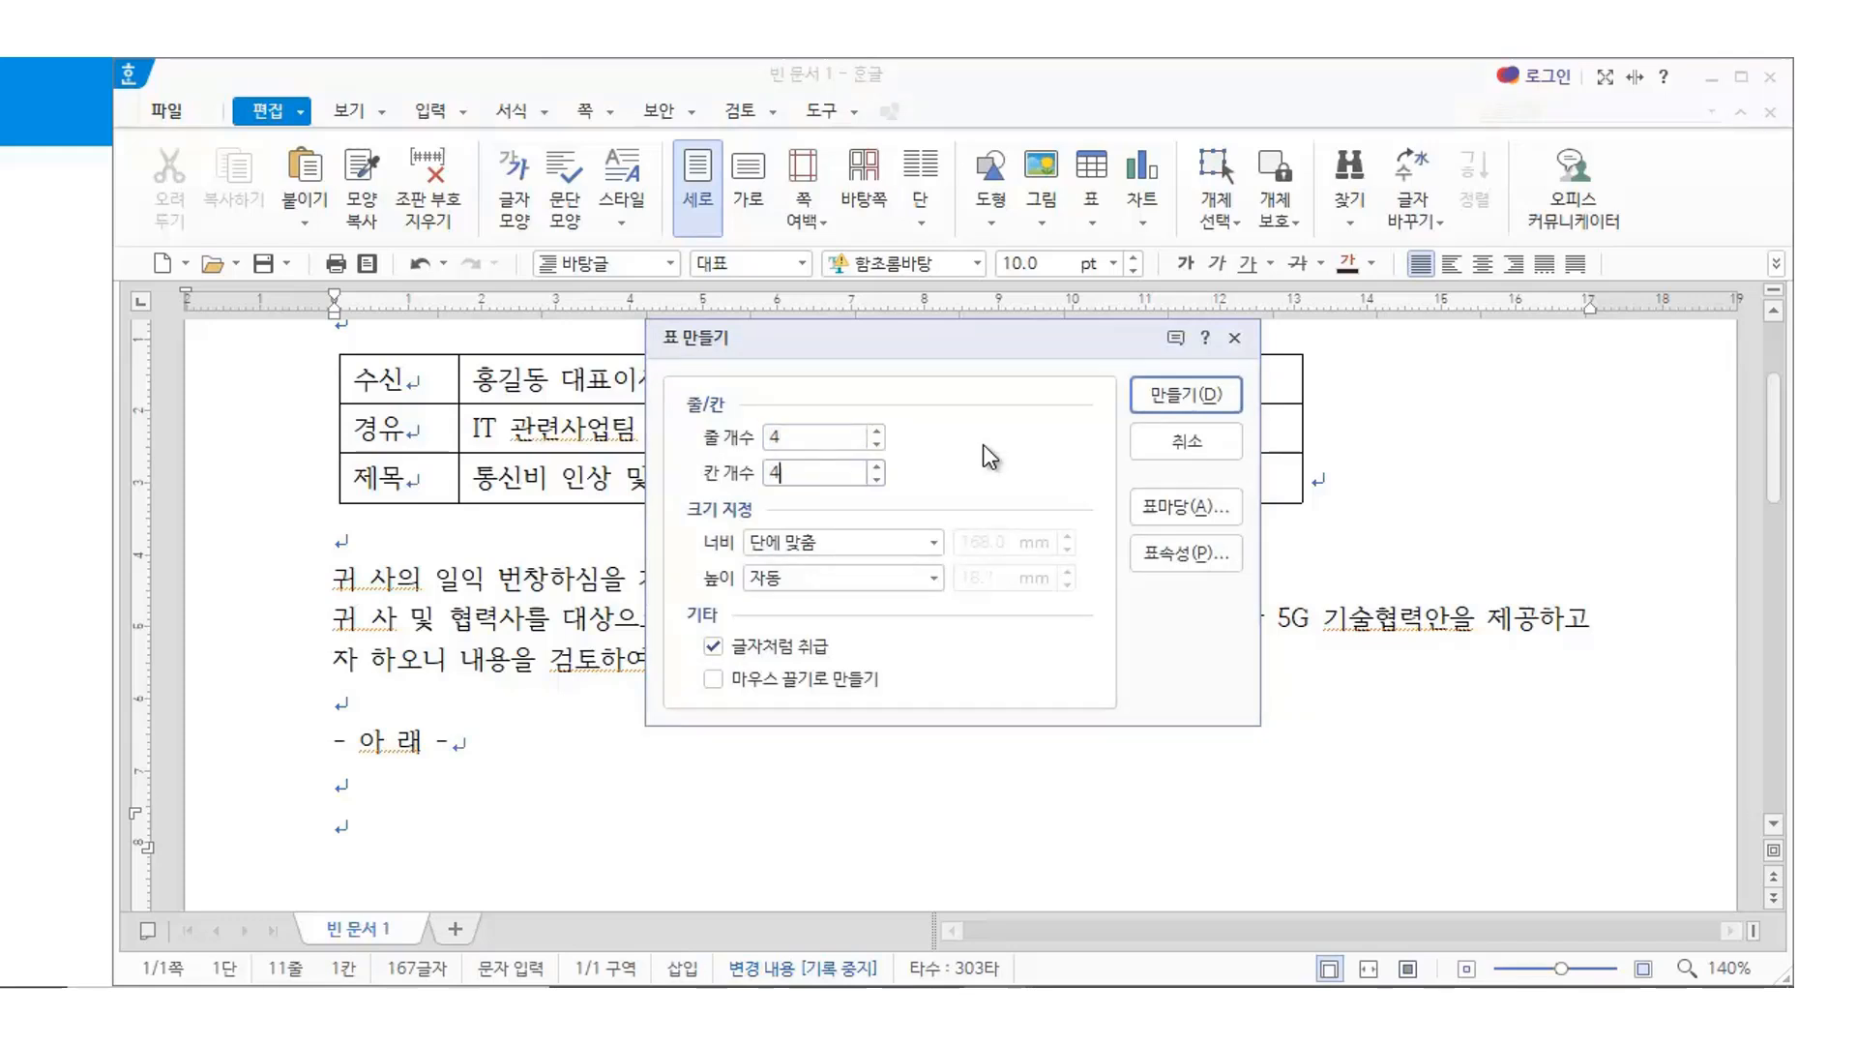
pyautogui.press('Return')
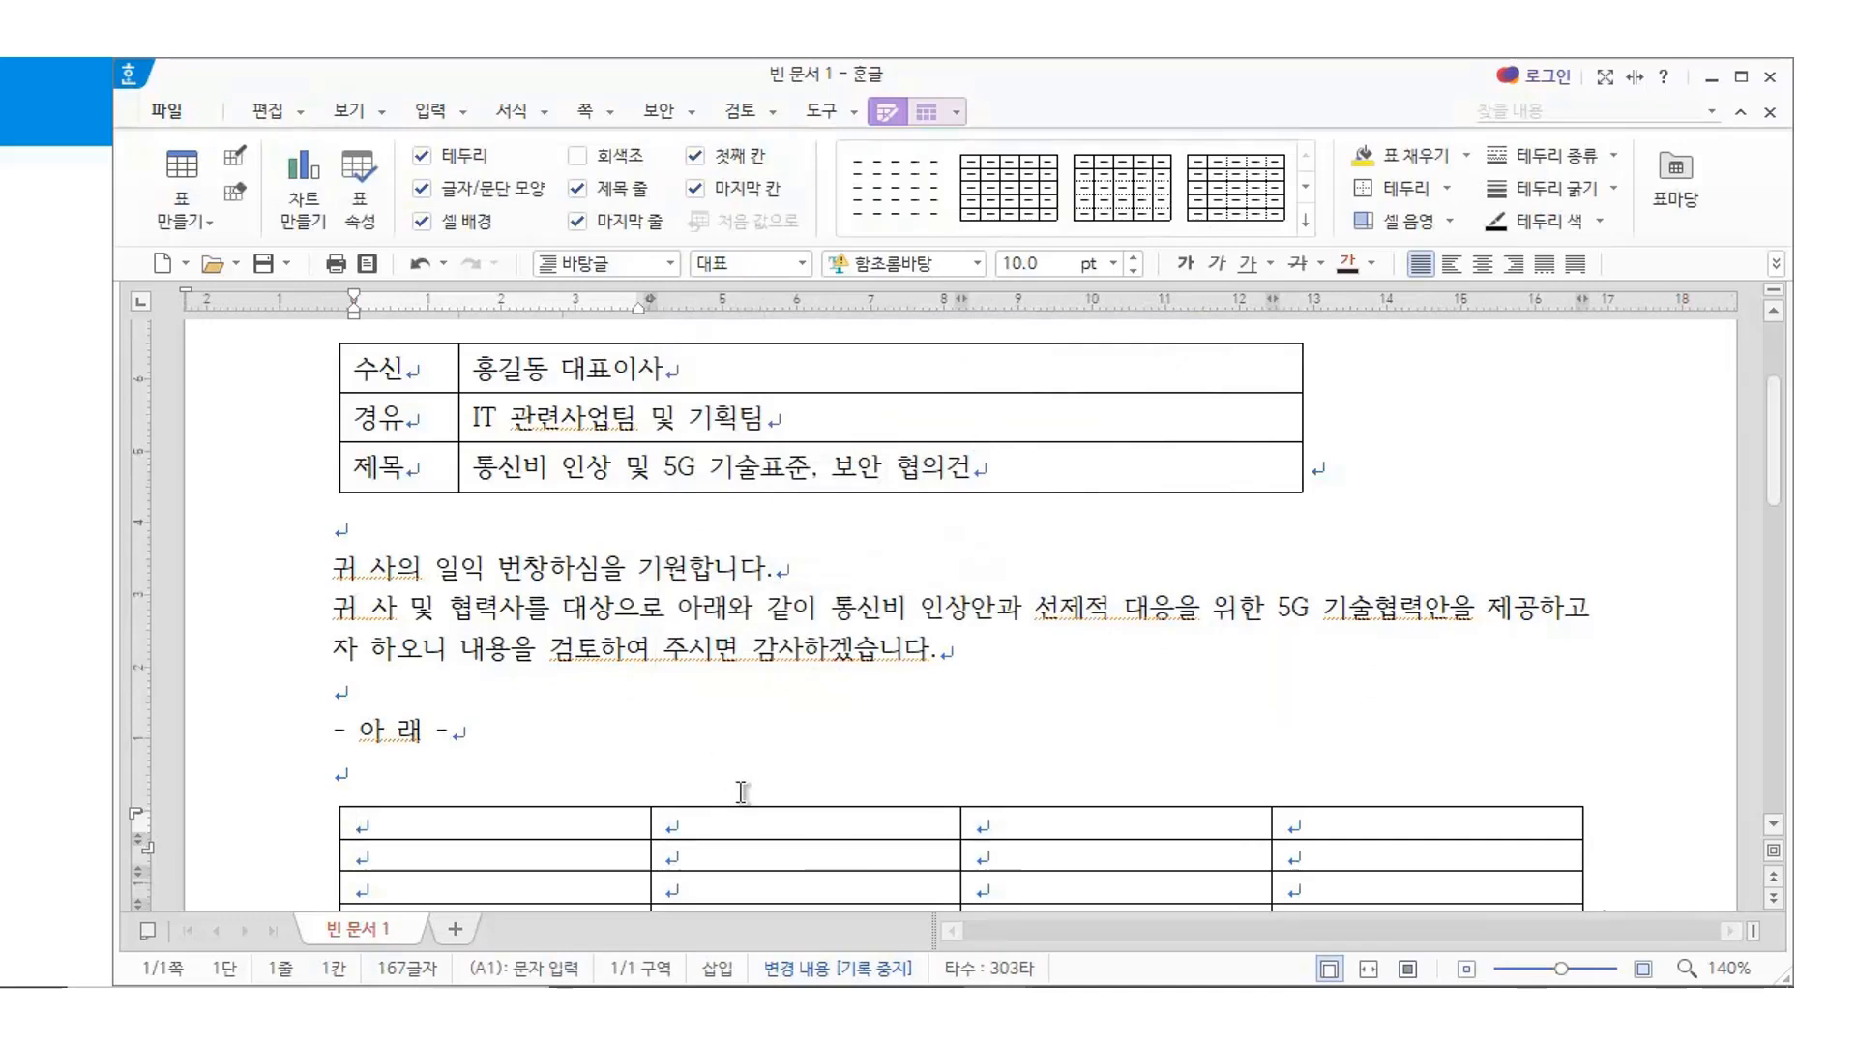
# Enter 구분 in cell A1, then 1 and 2 in A2 and A3
pyautogui.scroll(-4, 713, 785)
pyautogui.scroll(2, 712, 779)
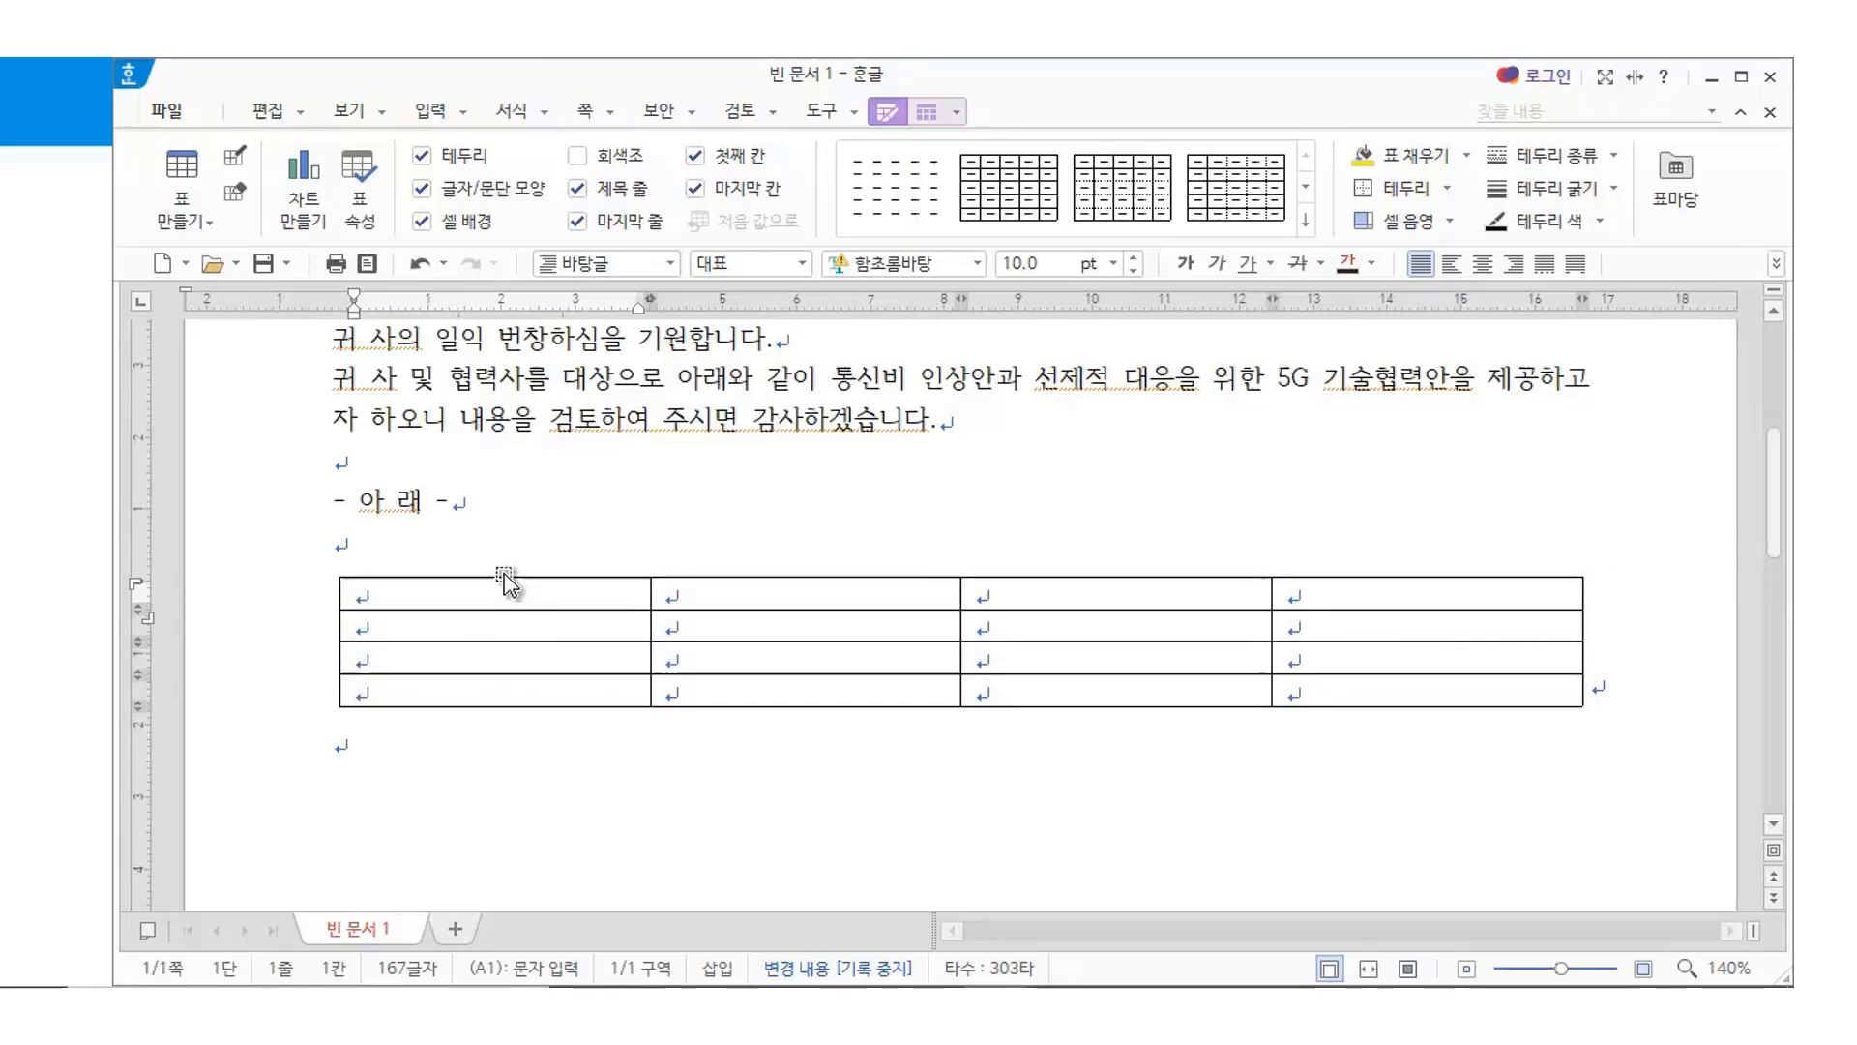
pyautogui.write('품분')
pyautogui.press('Down')
pyautogui.write('1')
pyautogui.press('Down')
pyautogui.write('2')
pyautogui.press('Down')
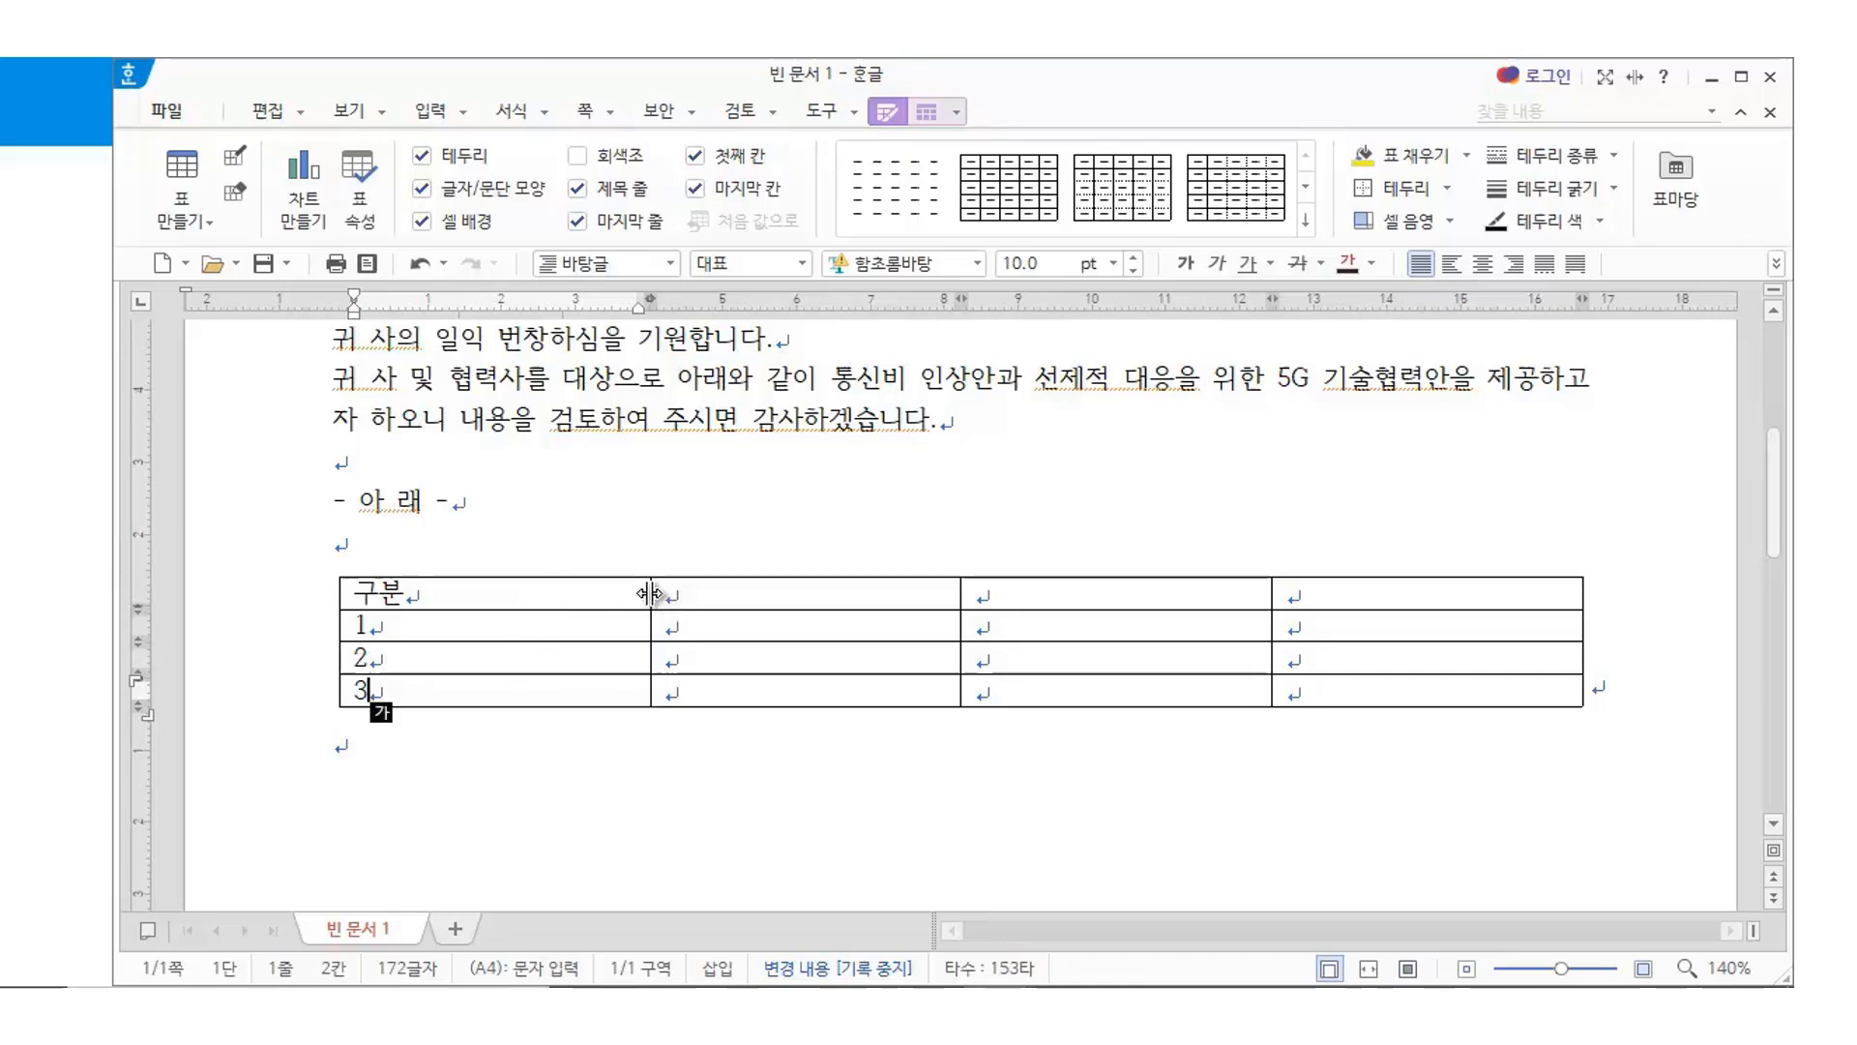
# Narrow the first column to fit 구분, and shrink the second column with four Ctrl+Left presses
pyautogui.moveTo(616, 598); pyautogui.dragTo(474, 619)
pyautogui.click(600, 774)
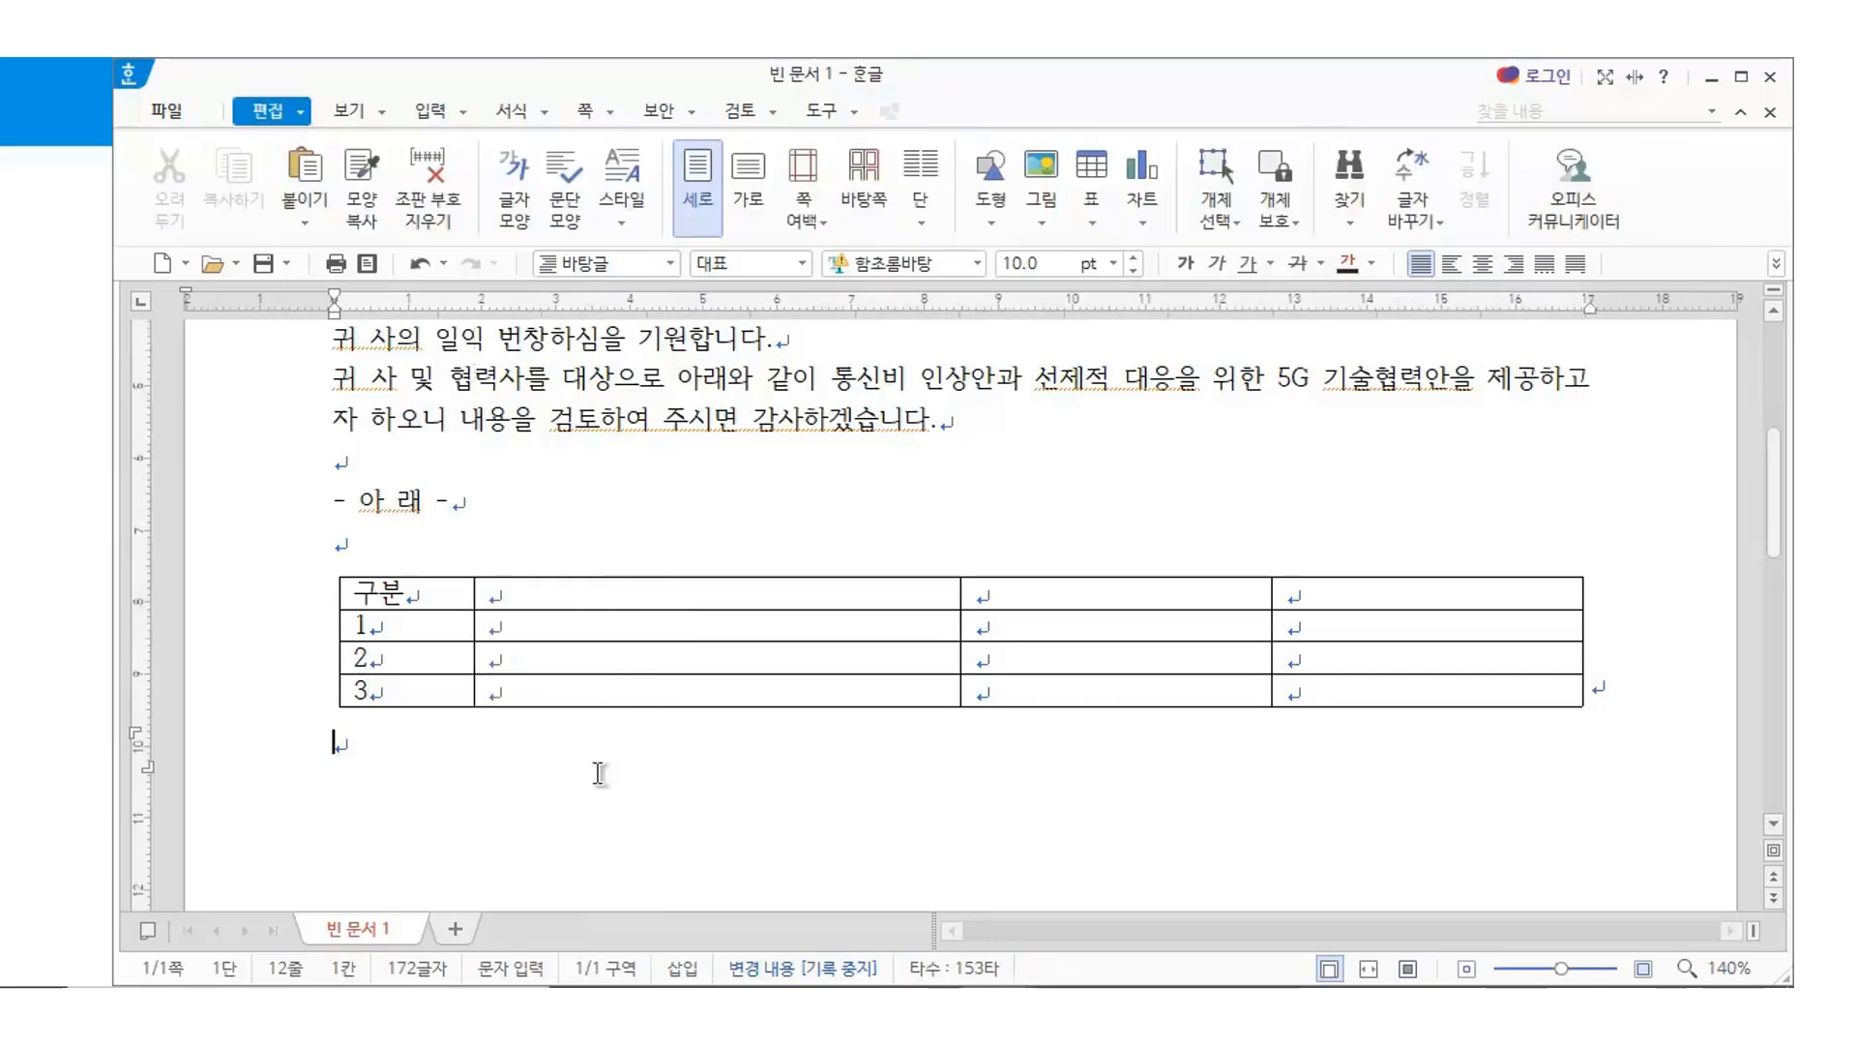
pyautogui.moveTo(635, 599); pyautogui.dragTo(641, 688)
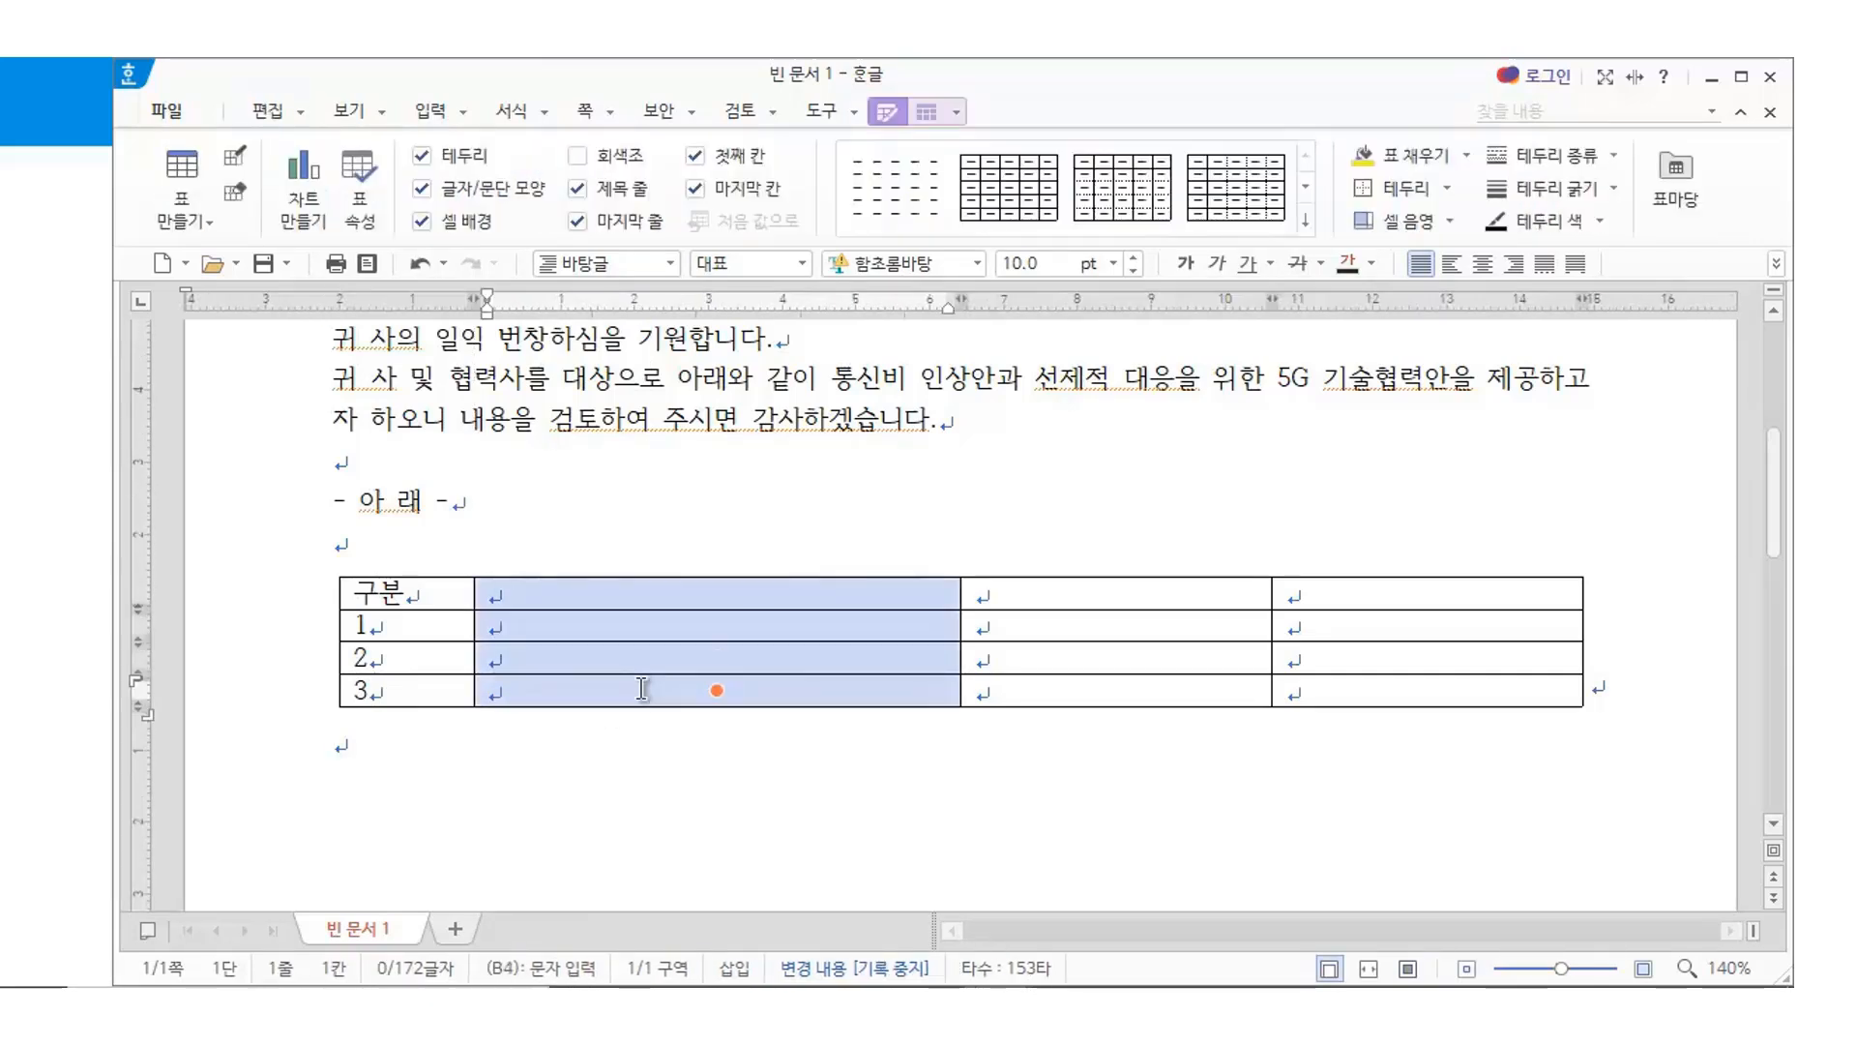
pyautogui.hotkey('ctrl', 'Left')
pyautogui.hotkey('ctrl', 'Left')
pyautogui.hotkey('ctrl', 'Left')
pyautogui.hotkey('ctrl', 'Left')
pyautogui.hotkey('ctrl', 'Left')
pyautogui.hotkey('ctrl', 'Left')
pyautogui.hotkey('ctrl', 'Left')
pyautogui.hotkey('ctrl', 'Left')
pyautogui.hotkey('ctrl', 'Left')
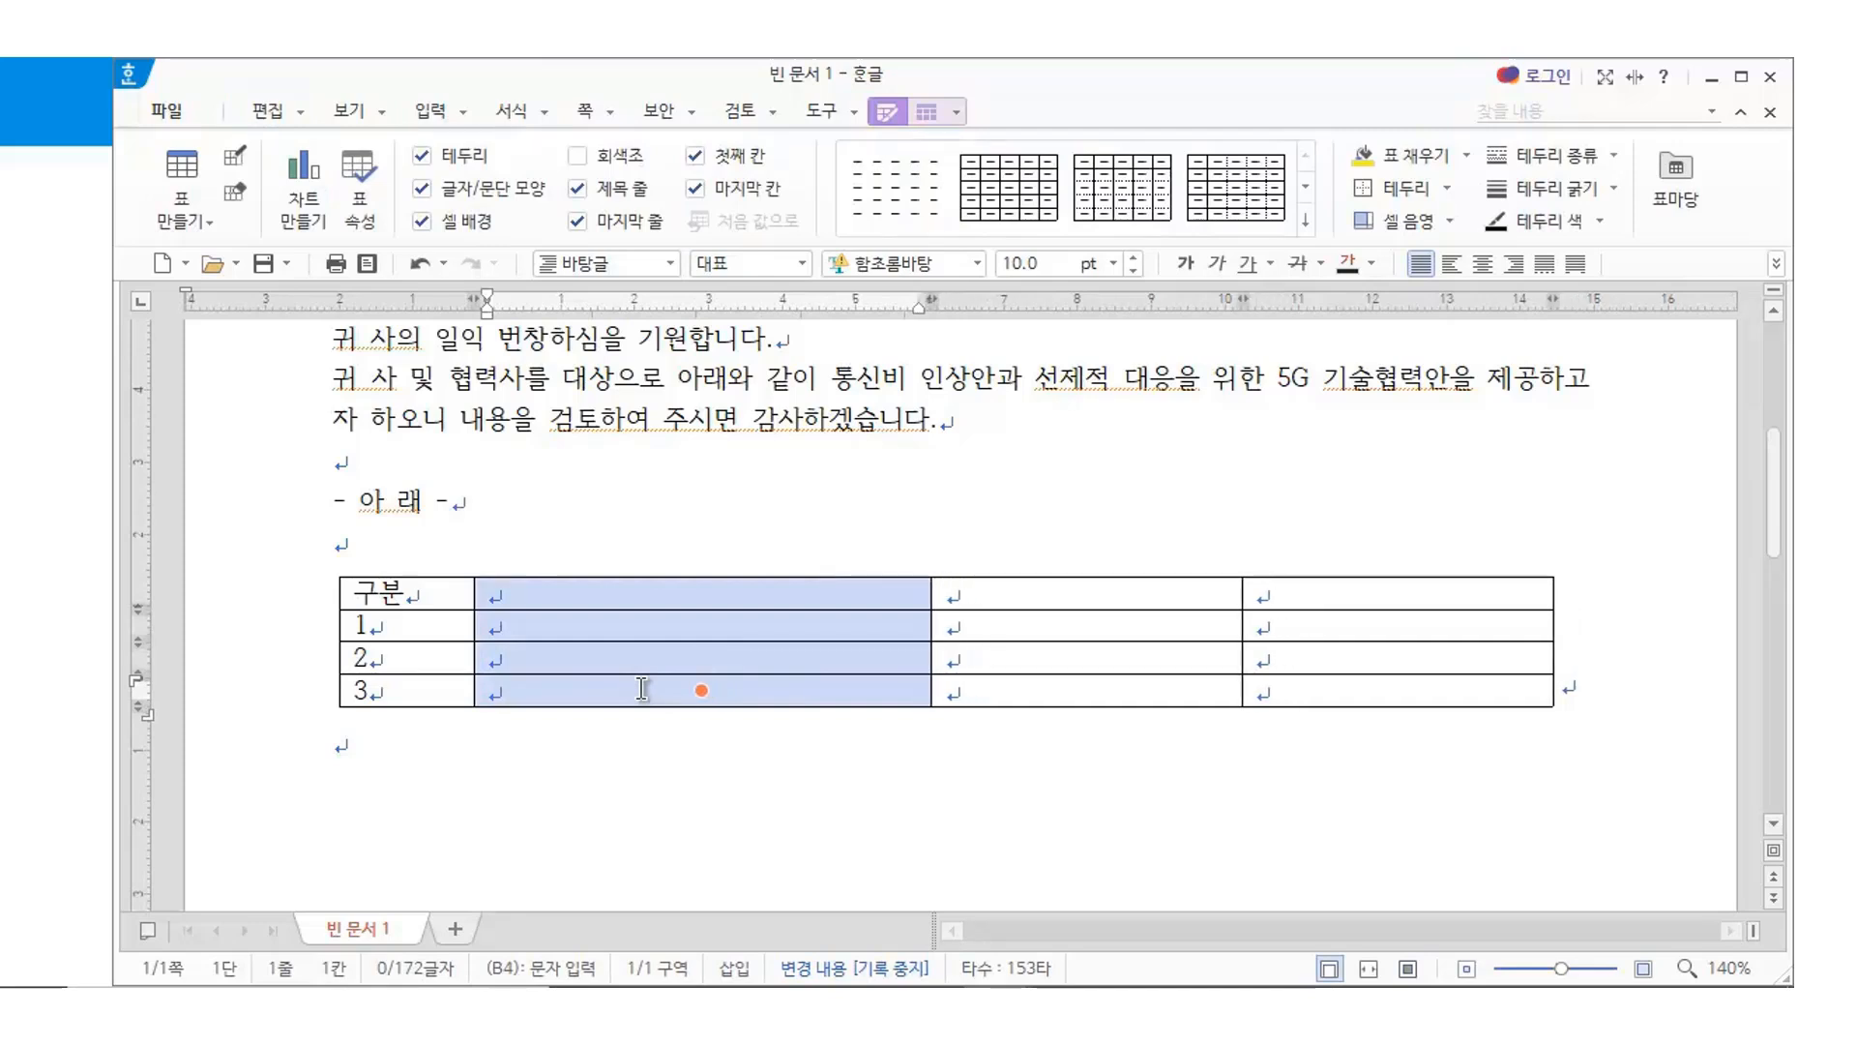
pyautogui.hotkey('ctrl', 'Left')
pyautogui.hotkey('ctrl', 'Left')
pyautogui.hotkey('ctrl', 'Left')
pyautogui.hotkey('ctrl', 'Left')
pyautogui.hotkey('ctrl', 'Left')
pyautogui.hotkey('ctrl', 'Left')
pyautogui.hotkey('ctrl', 'Left')
pyautogui.hotkey('ctrl', 'Left')
pyautogui.hotkey('ctrl', 'Left')
pyautogui.hotkey('ctrl', 'Left')
pyautogui.hotkey('ctrl', 'Left')
pyautogui.hotkey('ctrl', 'Left')
pyautogui.hotkey('ctrl', 'Left')
pyautogui.hotkey('ctrl', 'Left')
pyautogui.hotkey('ctrl', 'Left')
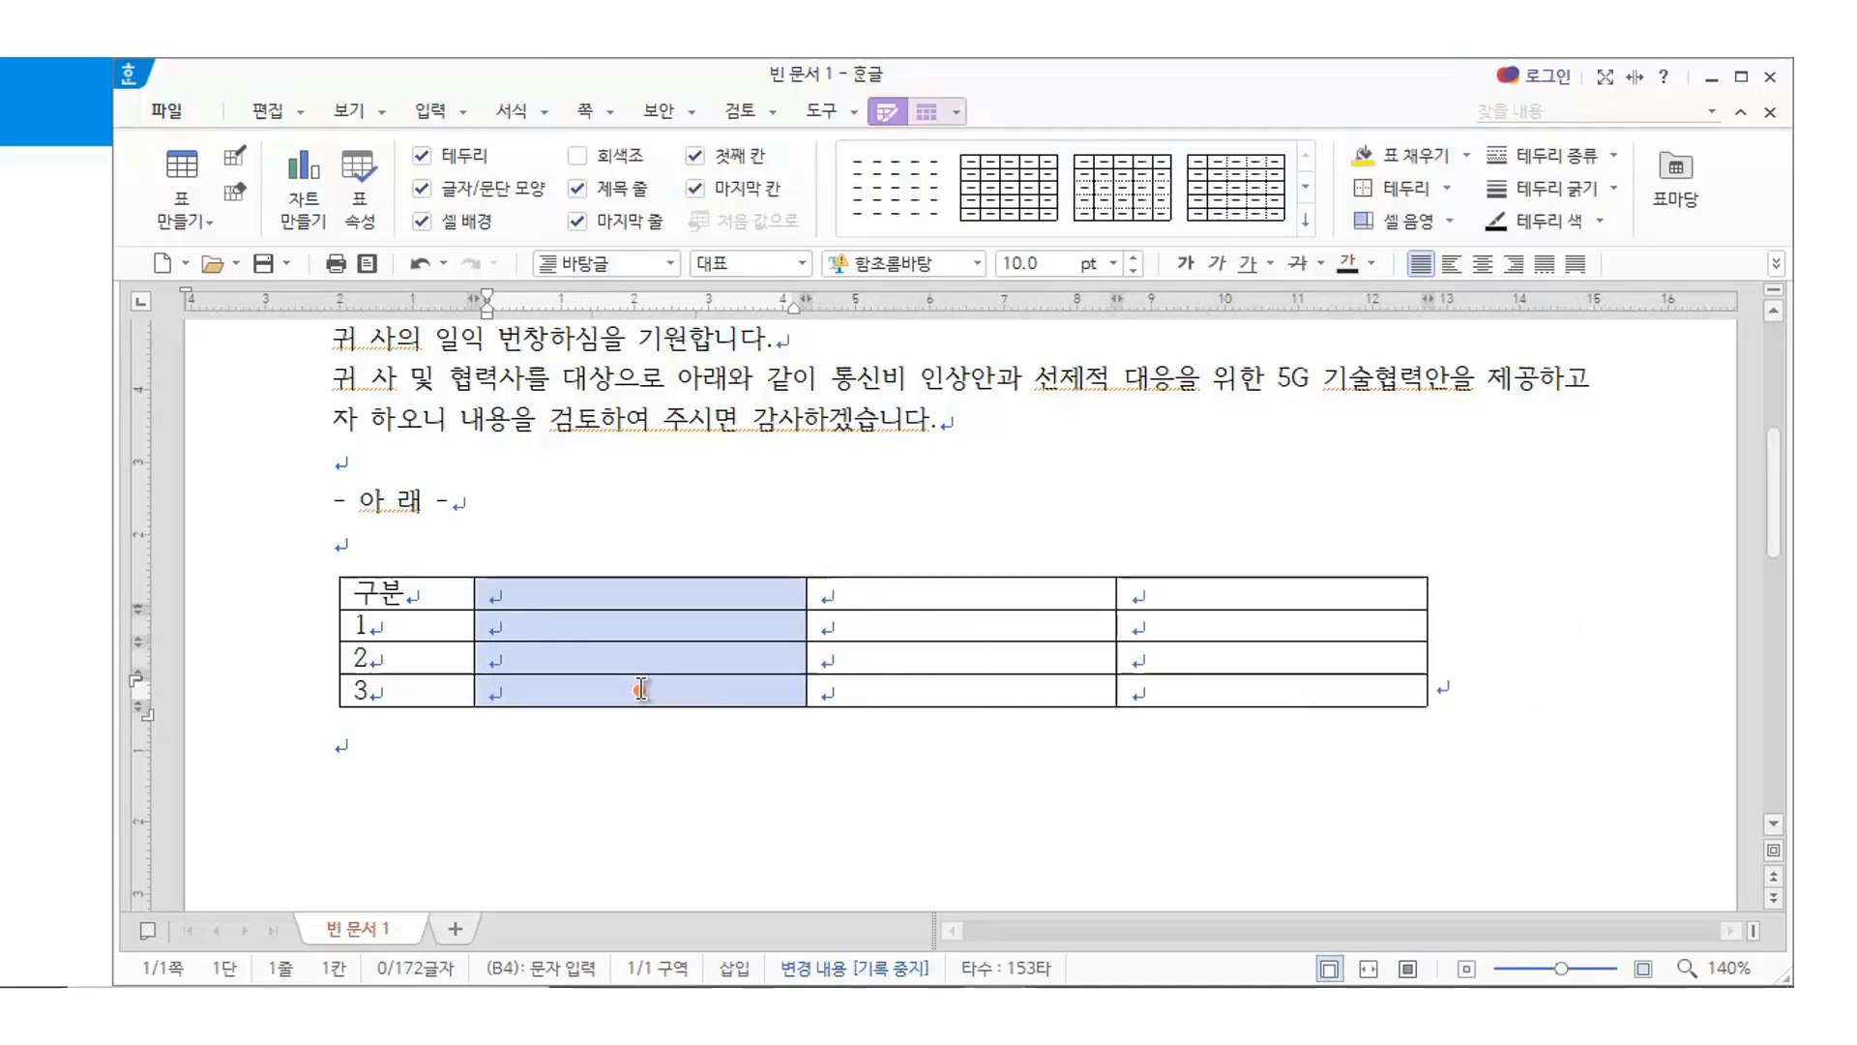
pyautogui.hotkey('ctrl', 'Left')
pyautogui.hotkey('ctrl', 'Left')
pyautogui.hotkey('ctrl', 'Left')
pyautogui.hotkey('ctrl', 'Left')
pyautogui.hotkey('ctrl', 'Left')
pyautogui.hotkey('ctrl', 'Left')
pyautogui.hotkey('ctrl', 'Left')
pyautogui.hotkey('ctrl', 'Left')
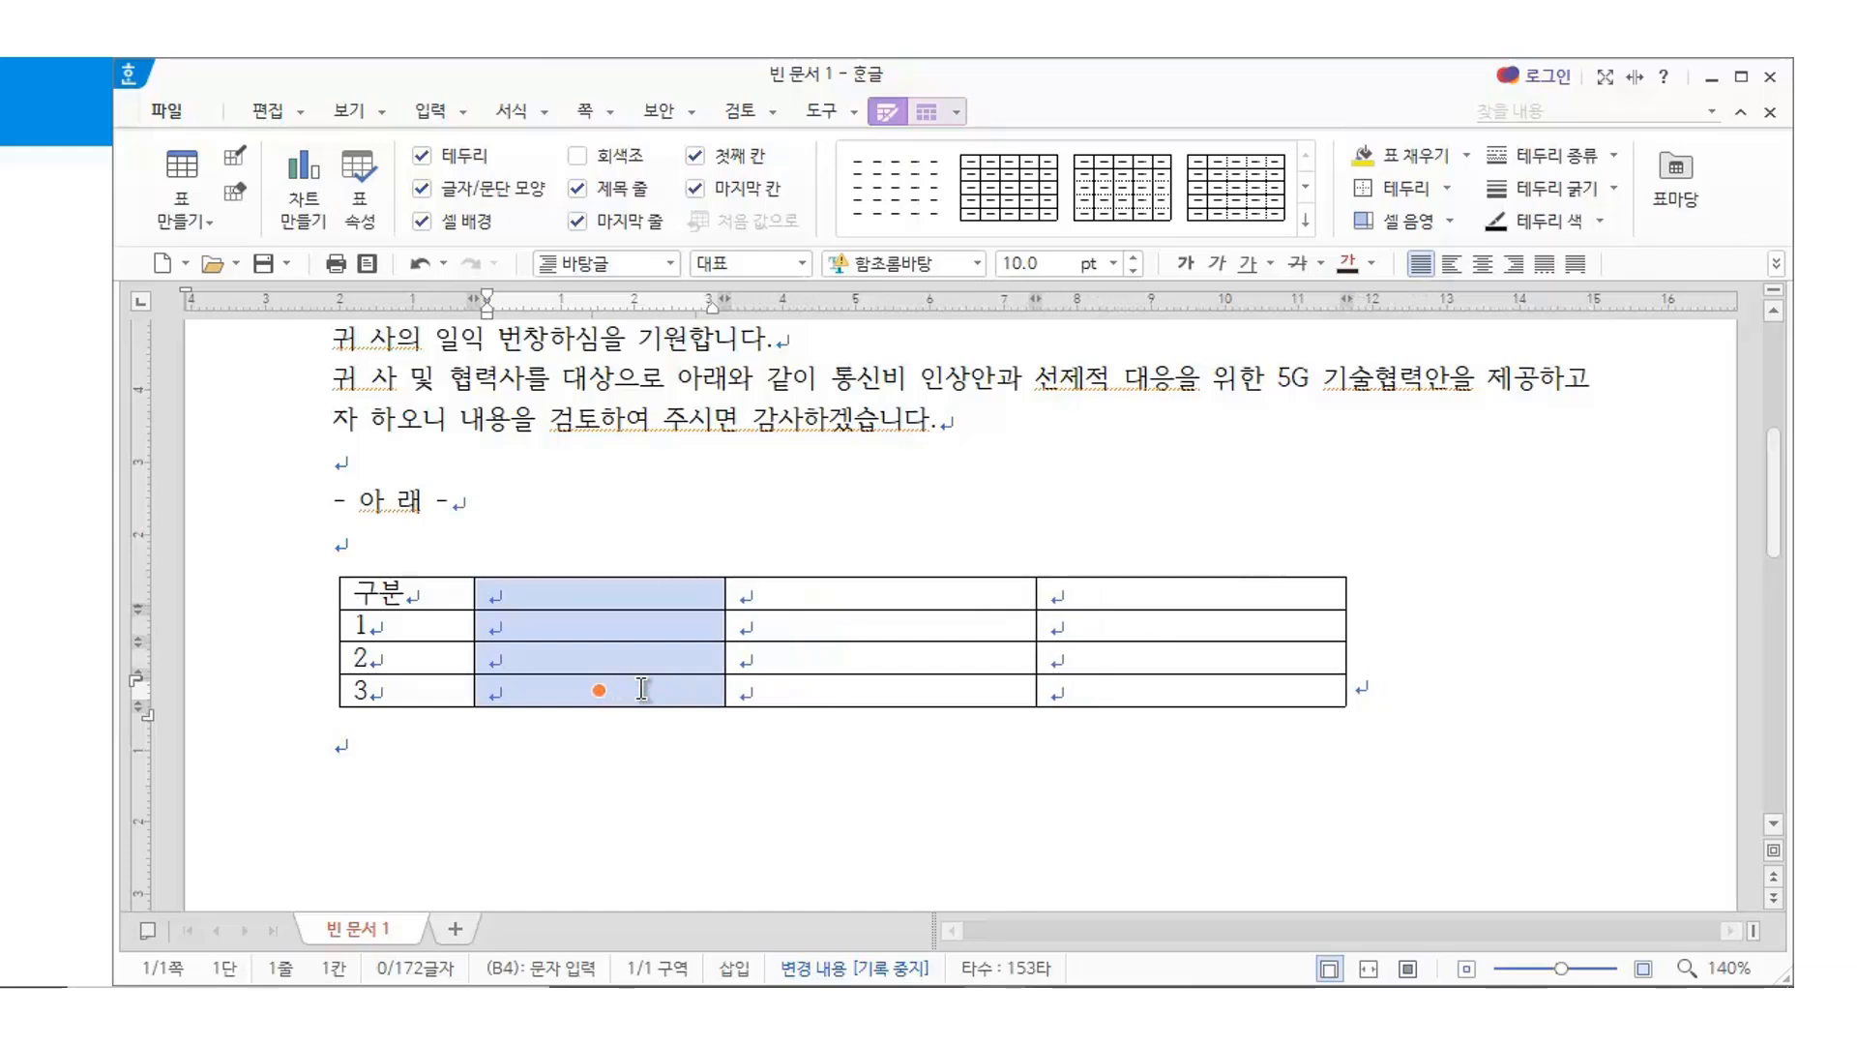
pyautogui.hotkey('ctrl', 'Left')
pyautogui.hotkey('ctrl', 'Left')
pyautogui.hotkey('ctrl', 'Left')
pyautogui.hotkey('ctrl', 'Left')
pyautogui.hotkey('ctrl', 'Left')
pyautogui.hotkey('ctrl', 'Left')
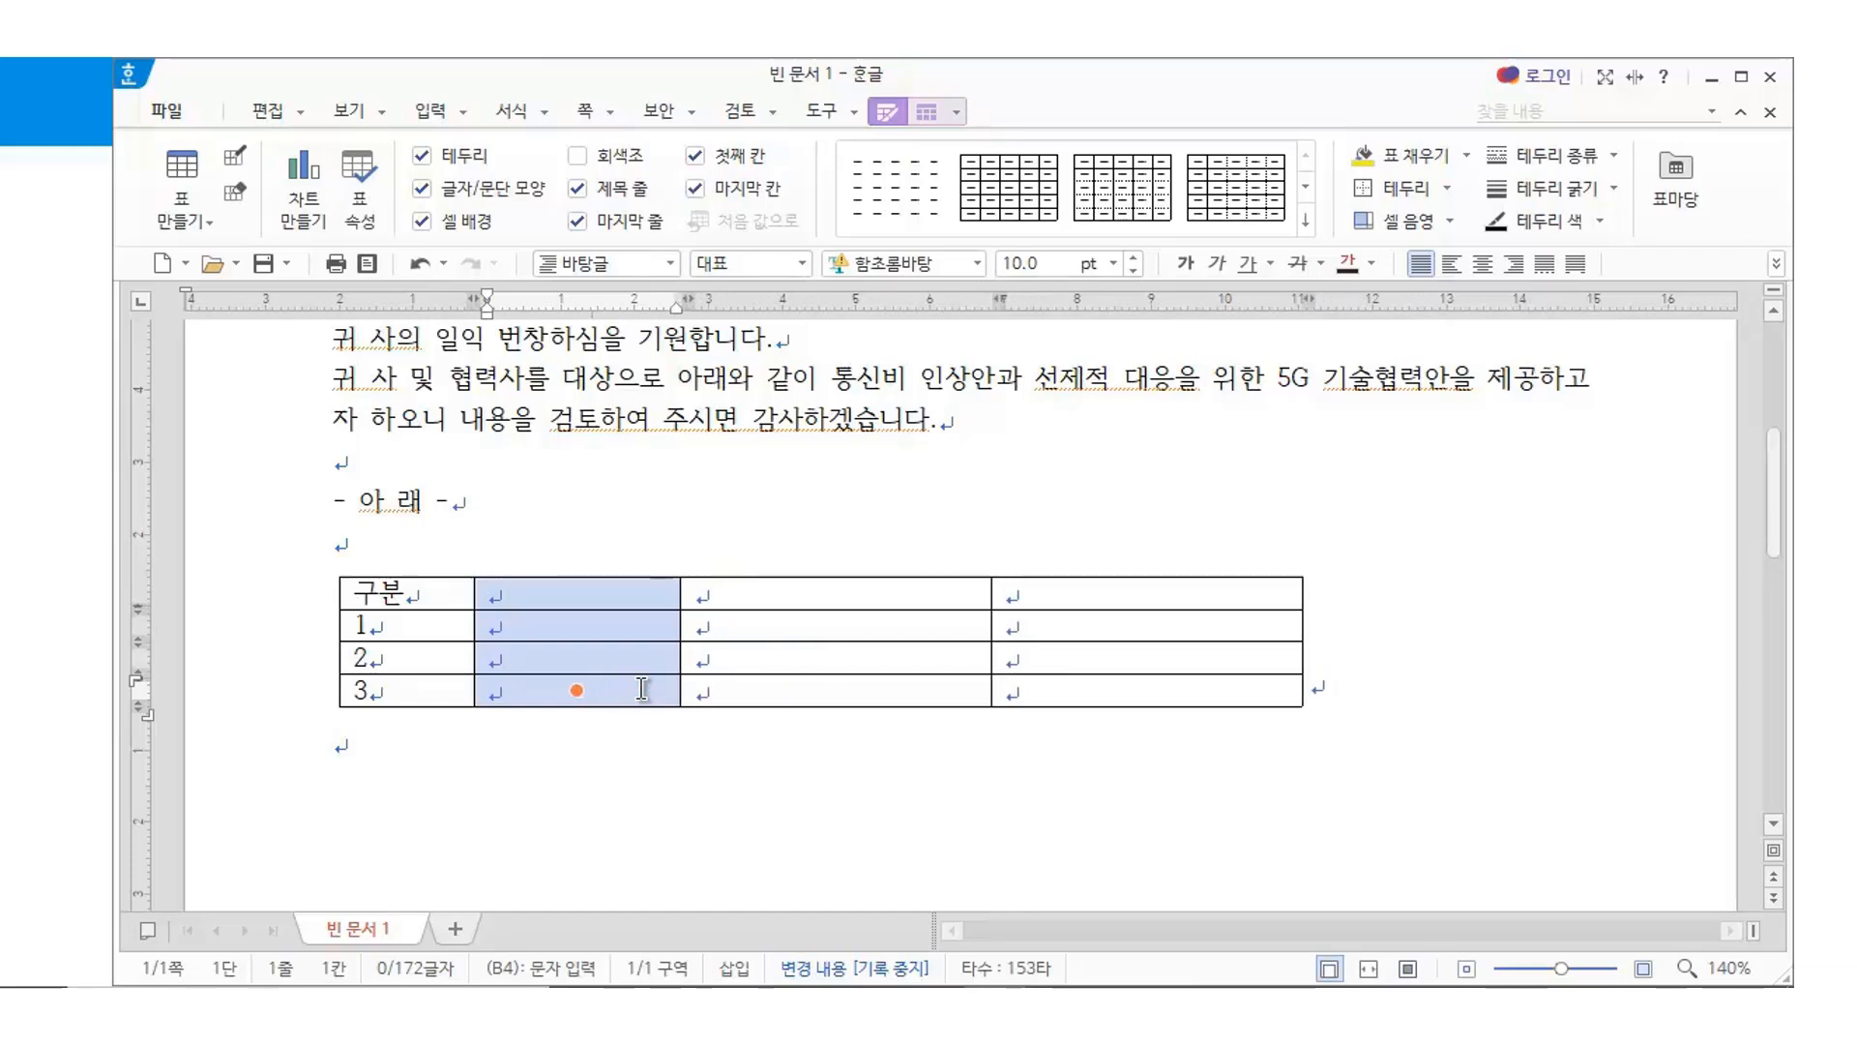
# Fill column B downward with 부문, 통신요금, 기술컨설팅 and 보안책
pyautogui.click(609, 880)
pyautogui.click(489, 593)
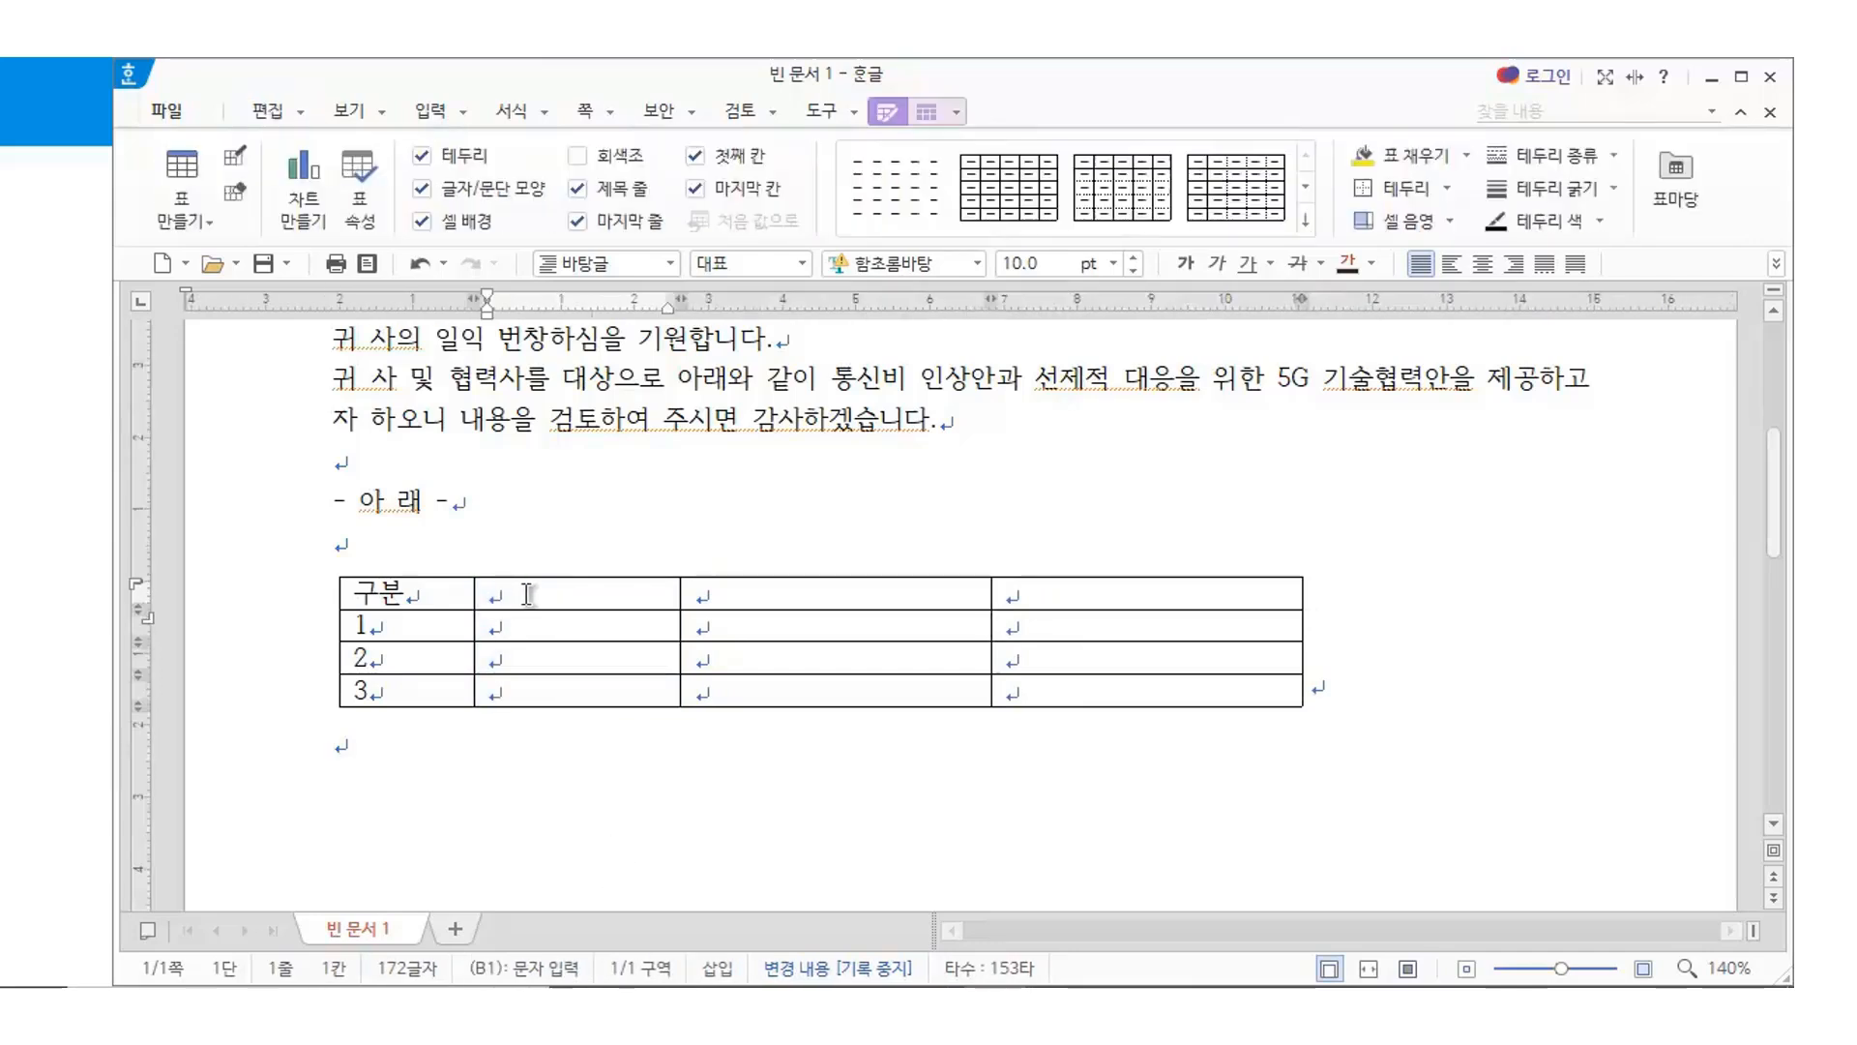
pyautogui.write('부문')
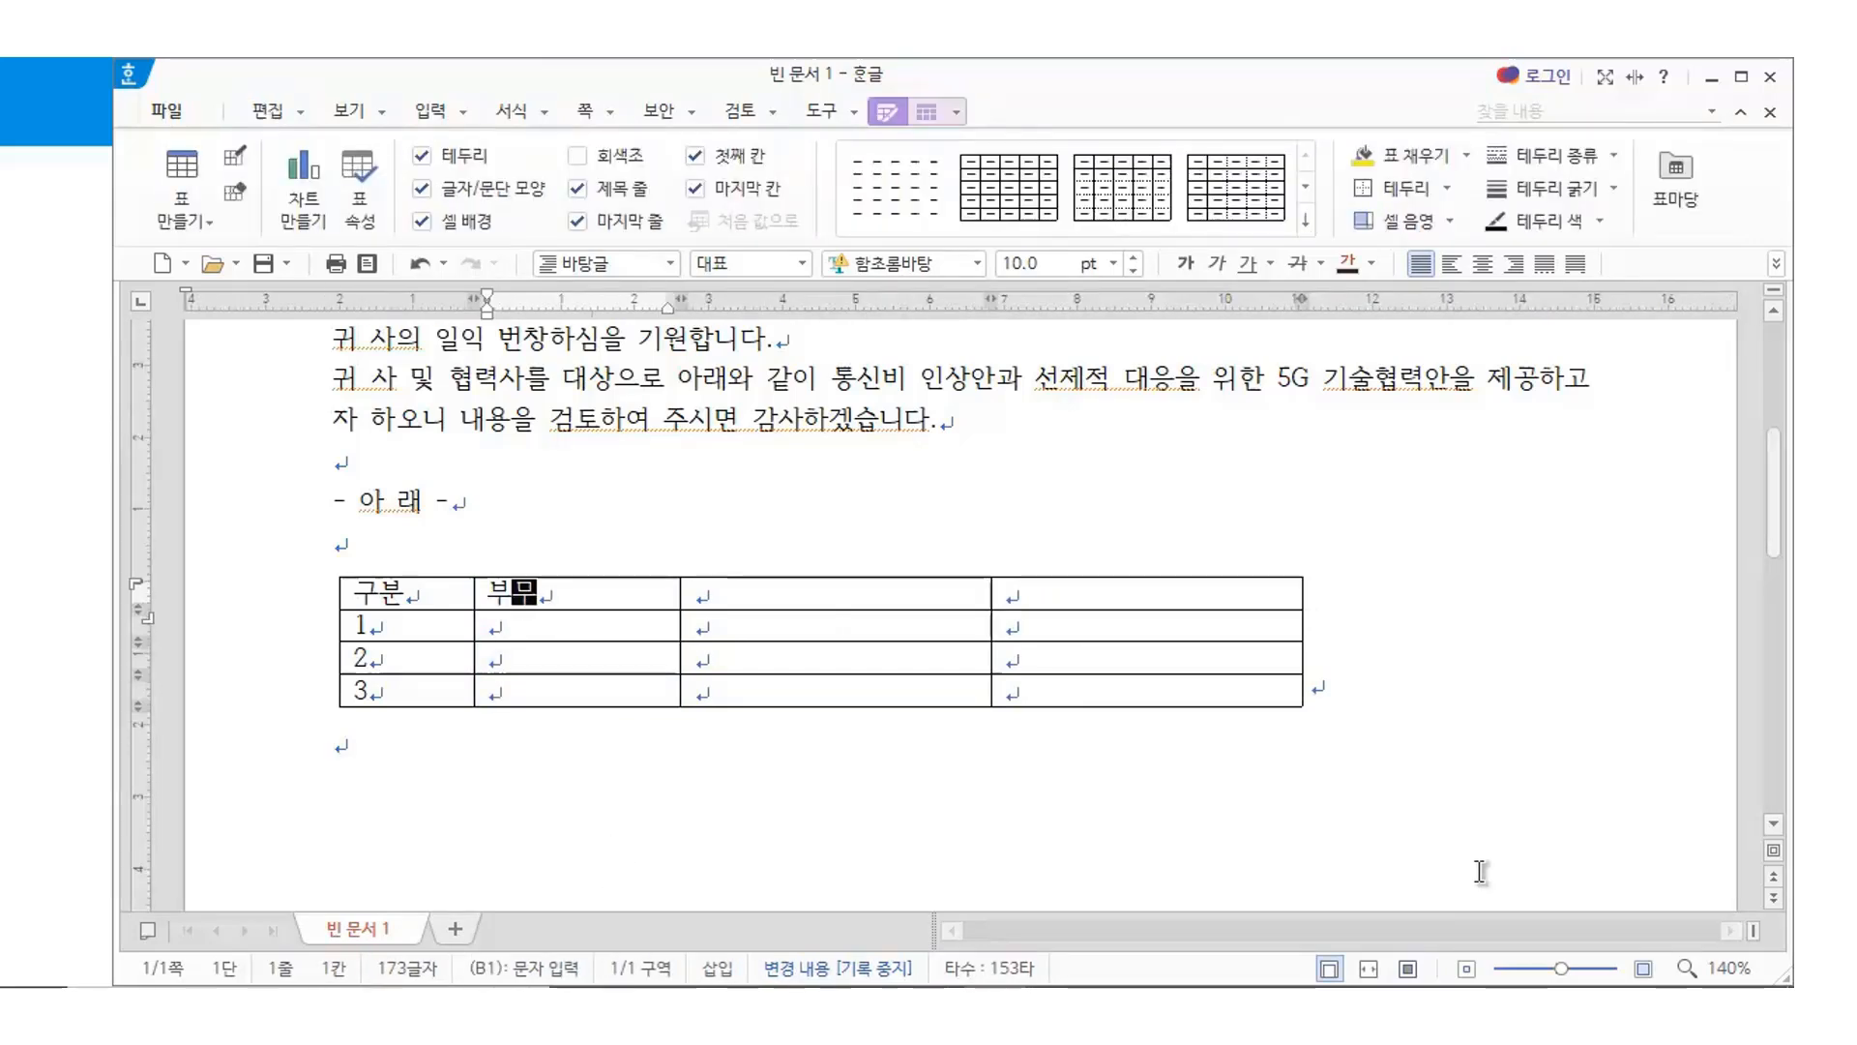
pyautogui.press('Down')
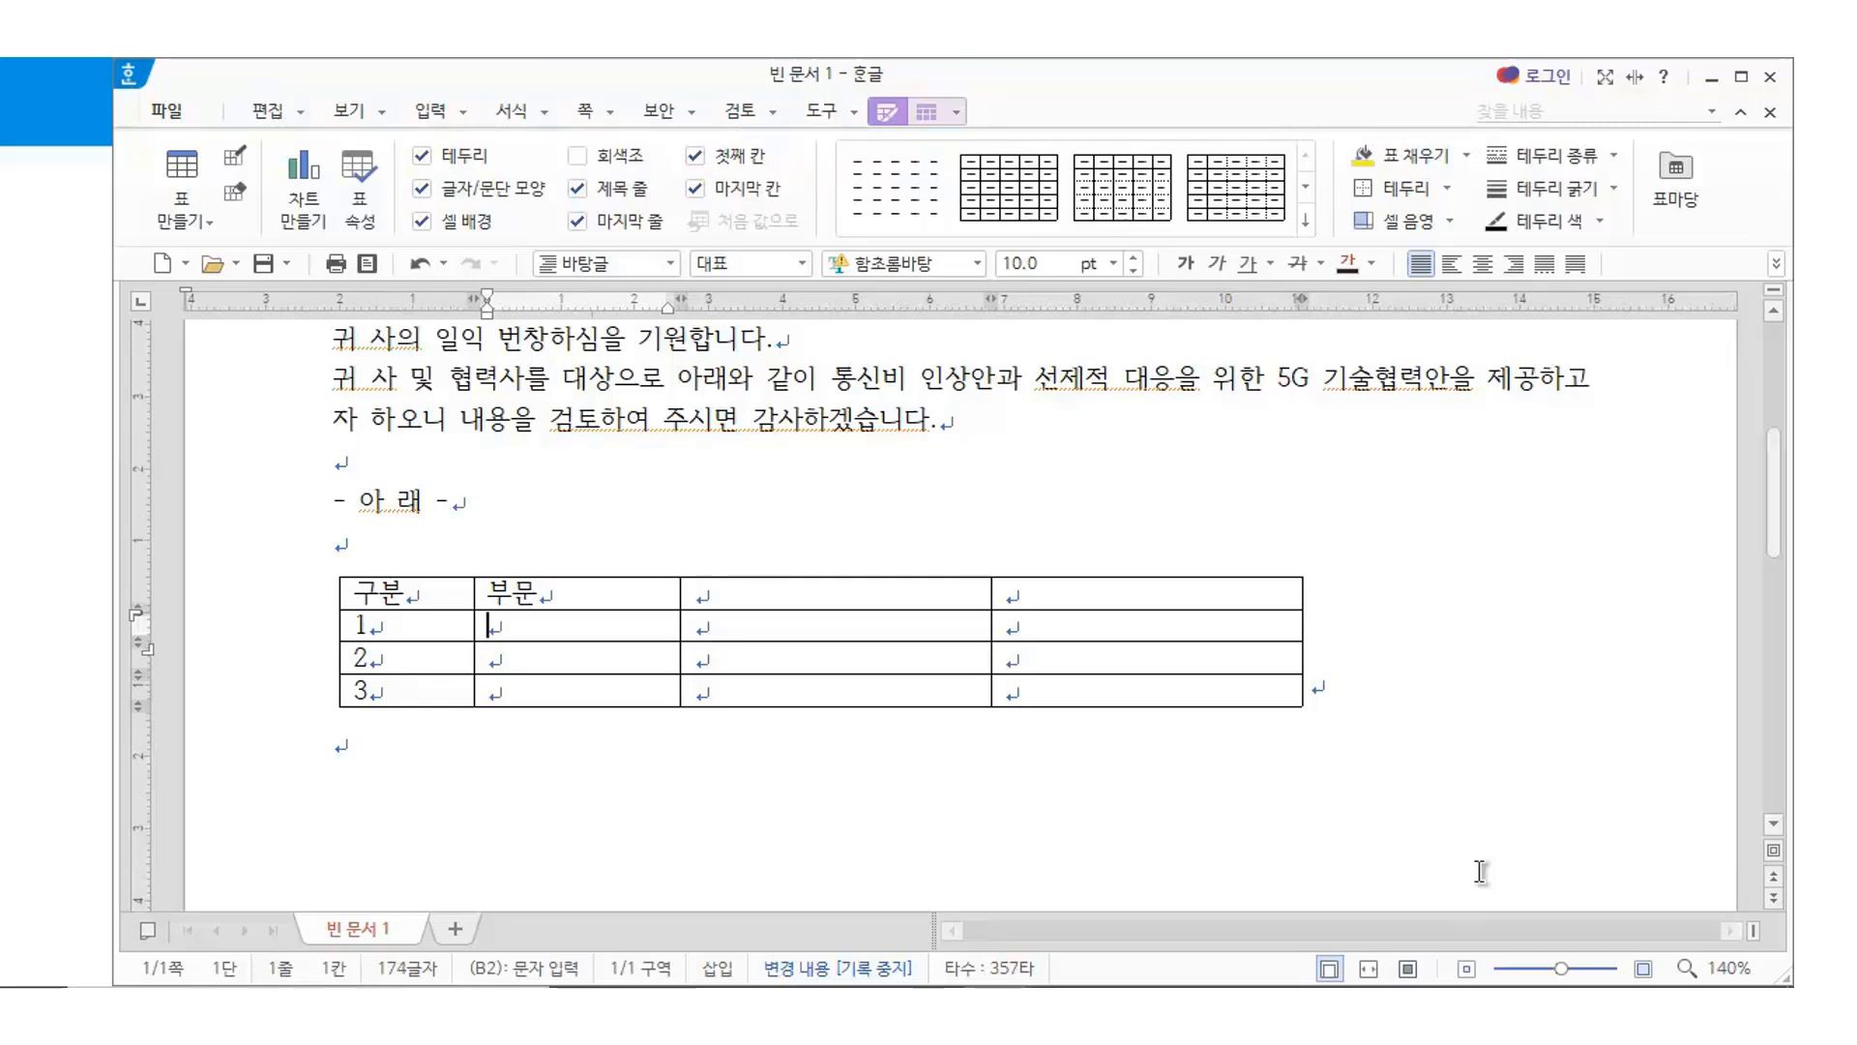
pyautogui.write('통신')
pyautogui.write('요금')
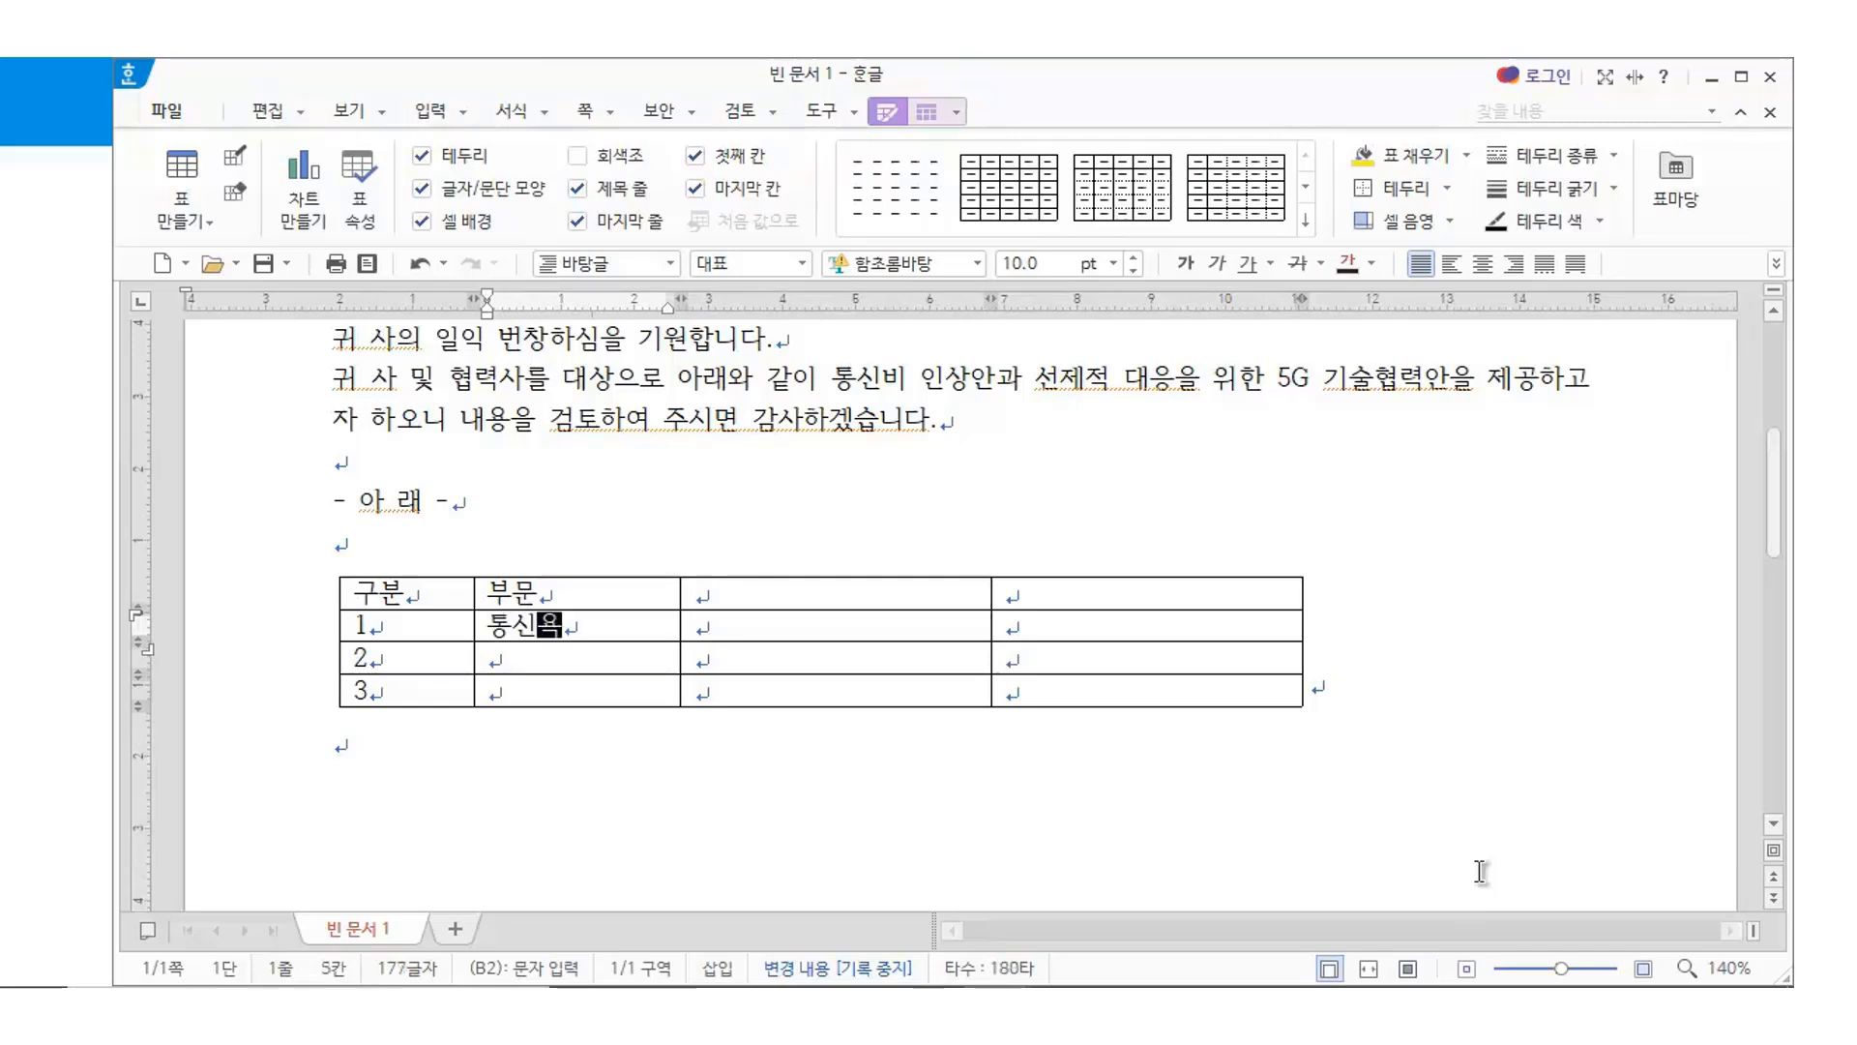
pyautogui.press('Down')
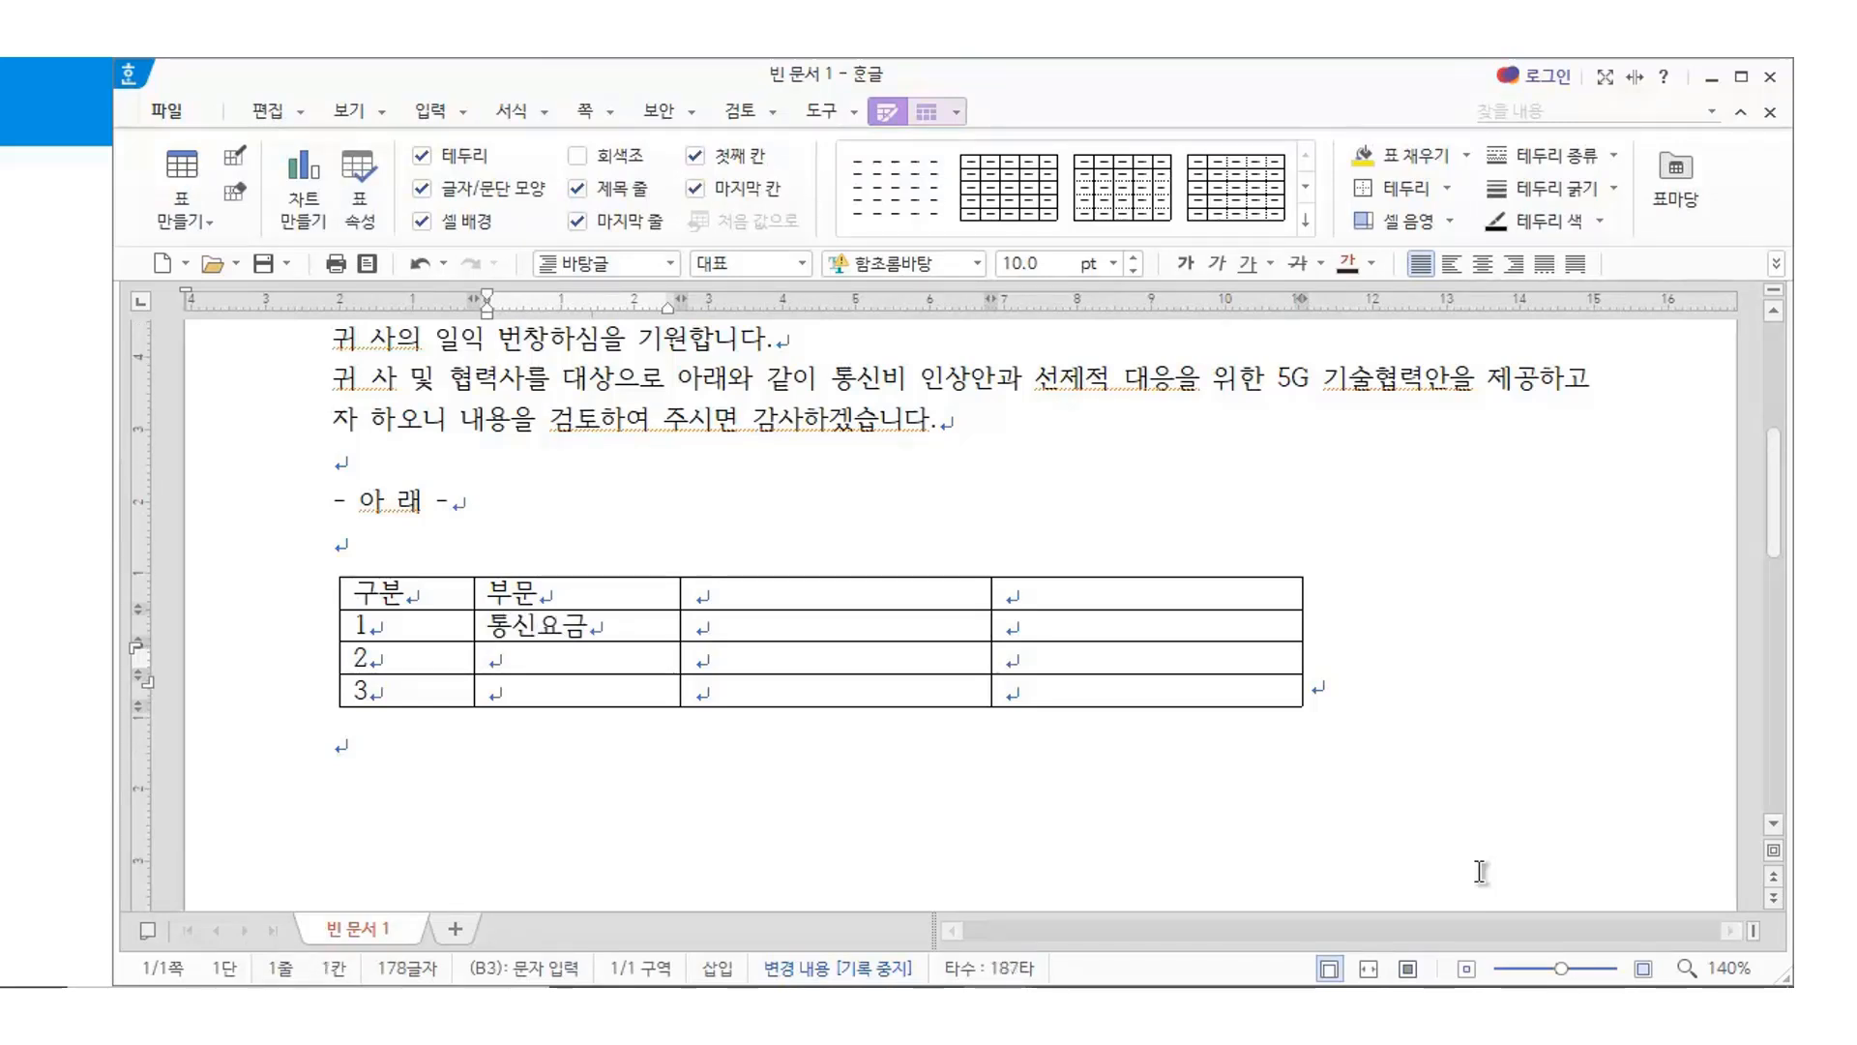
pyautogui.write('기술')
pyautogui.write('컨설팅')
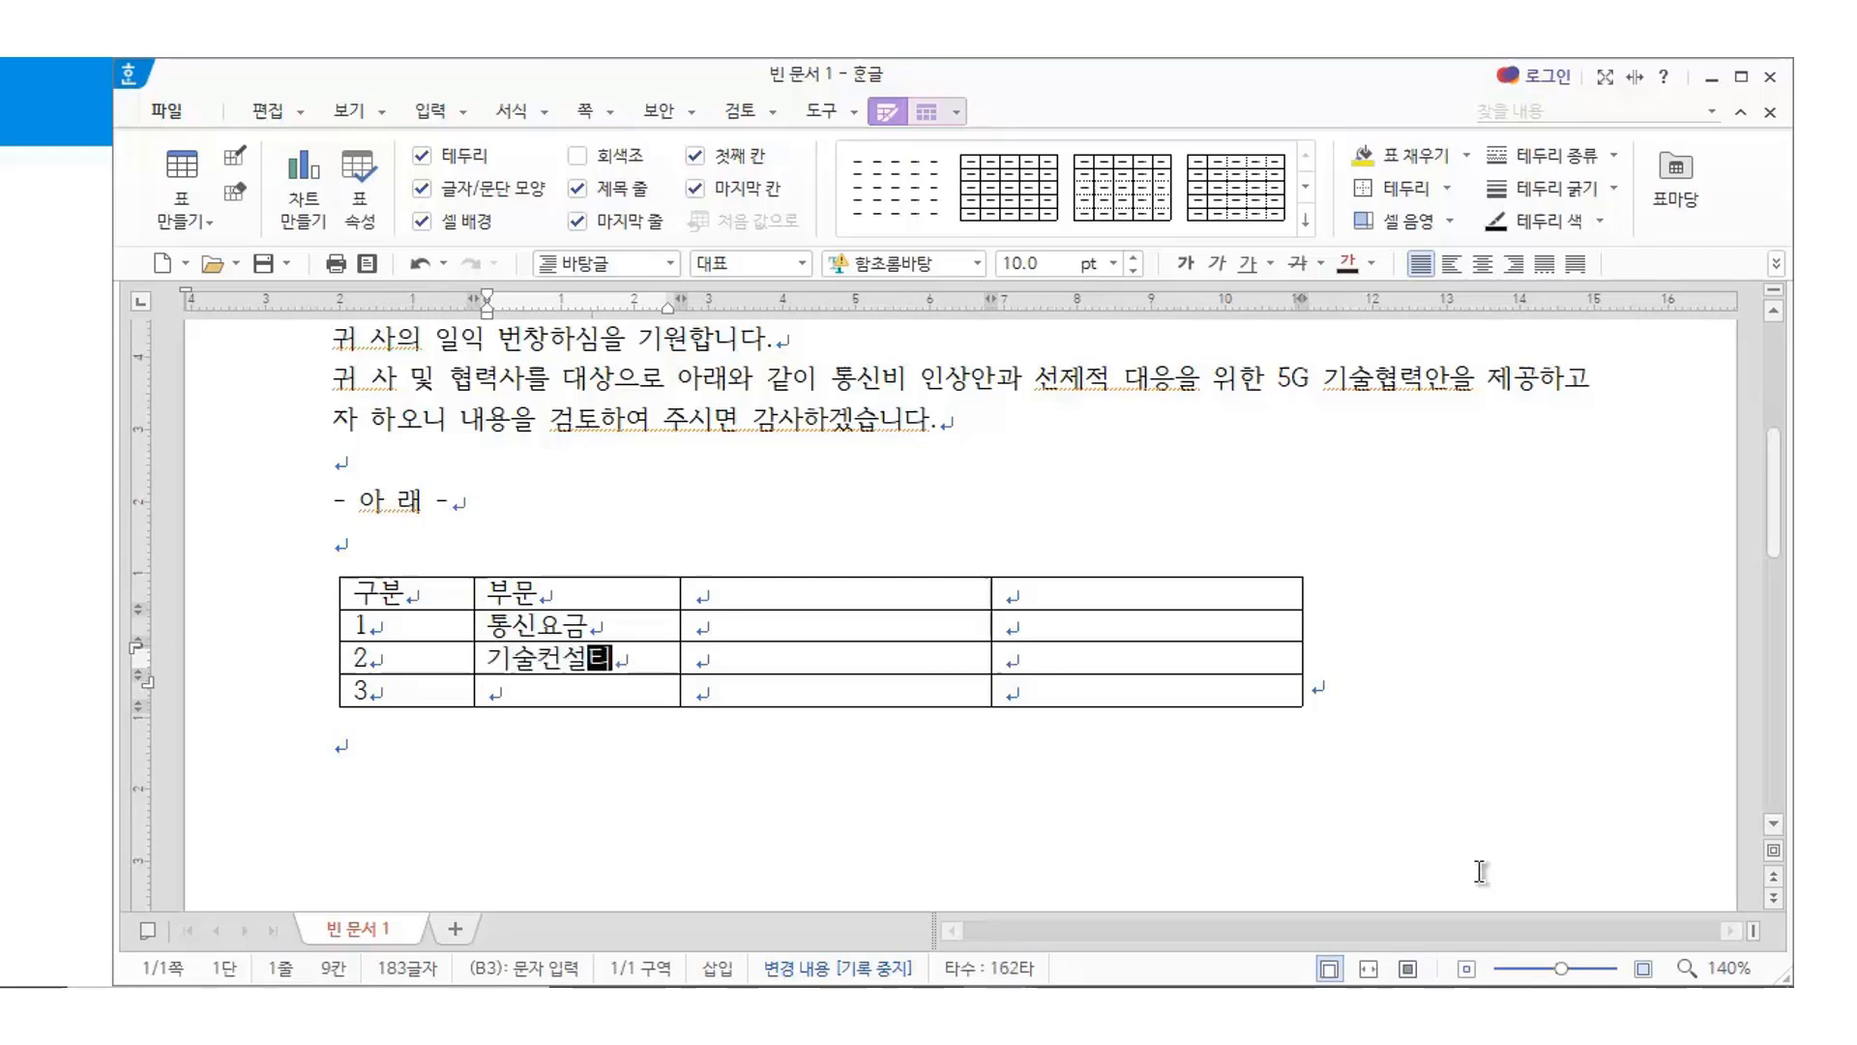
pyautogui.press('Down')
pyautogui.write('보안책')
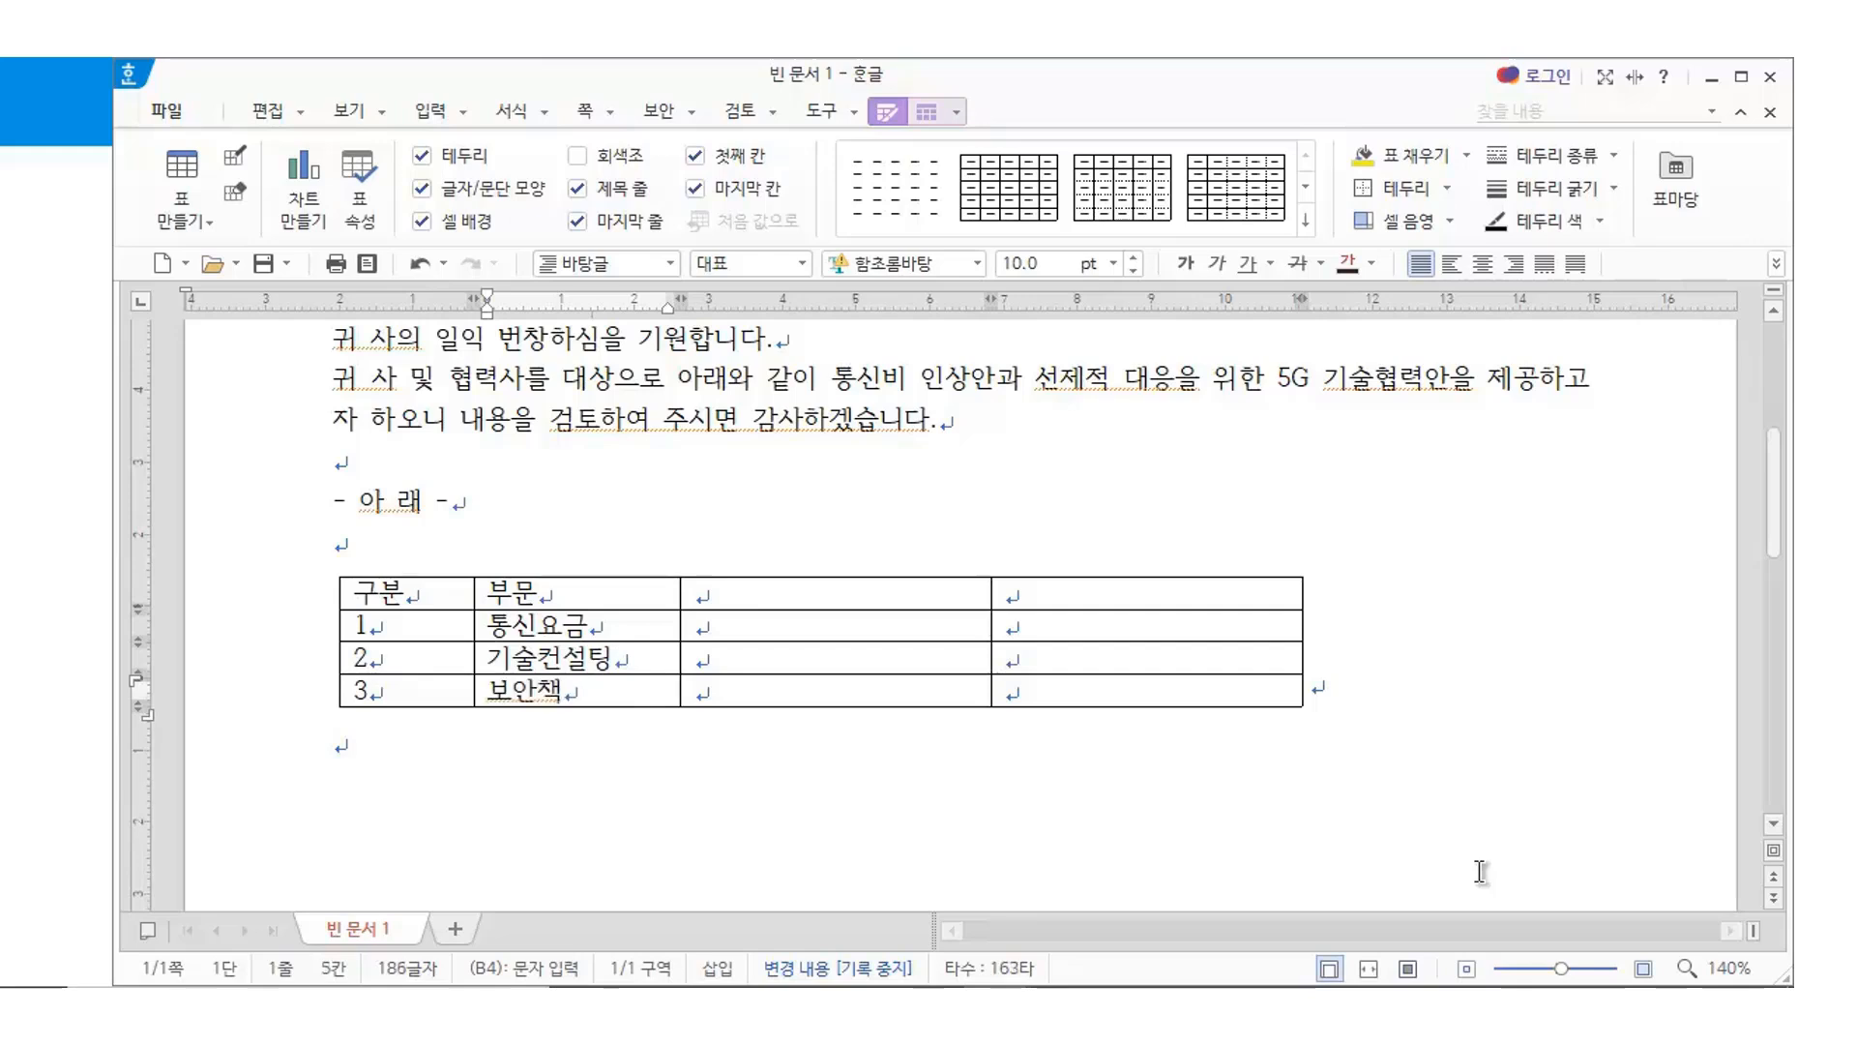
pyautogui.click(751, 840)
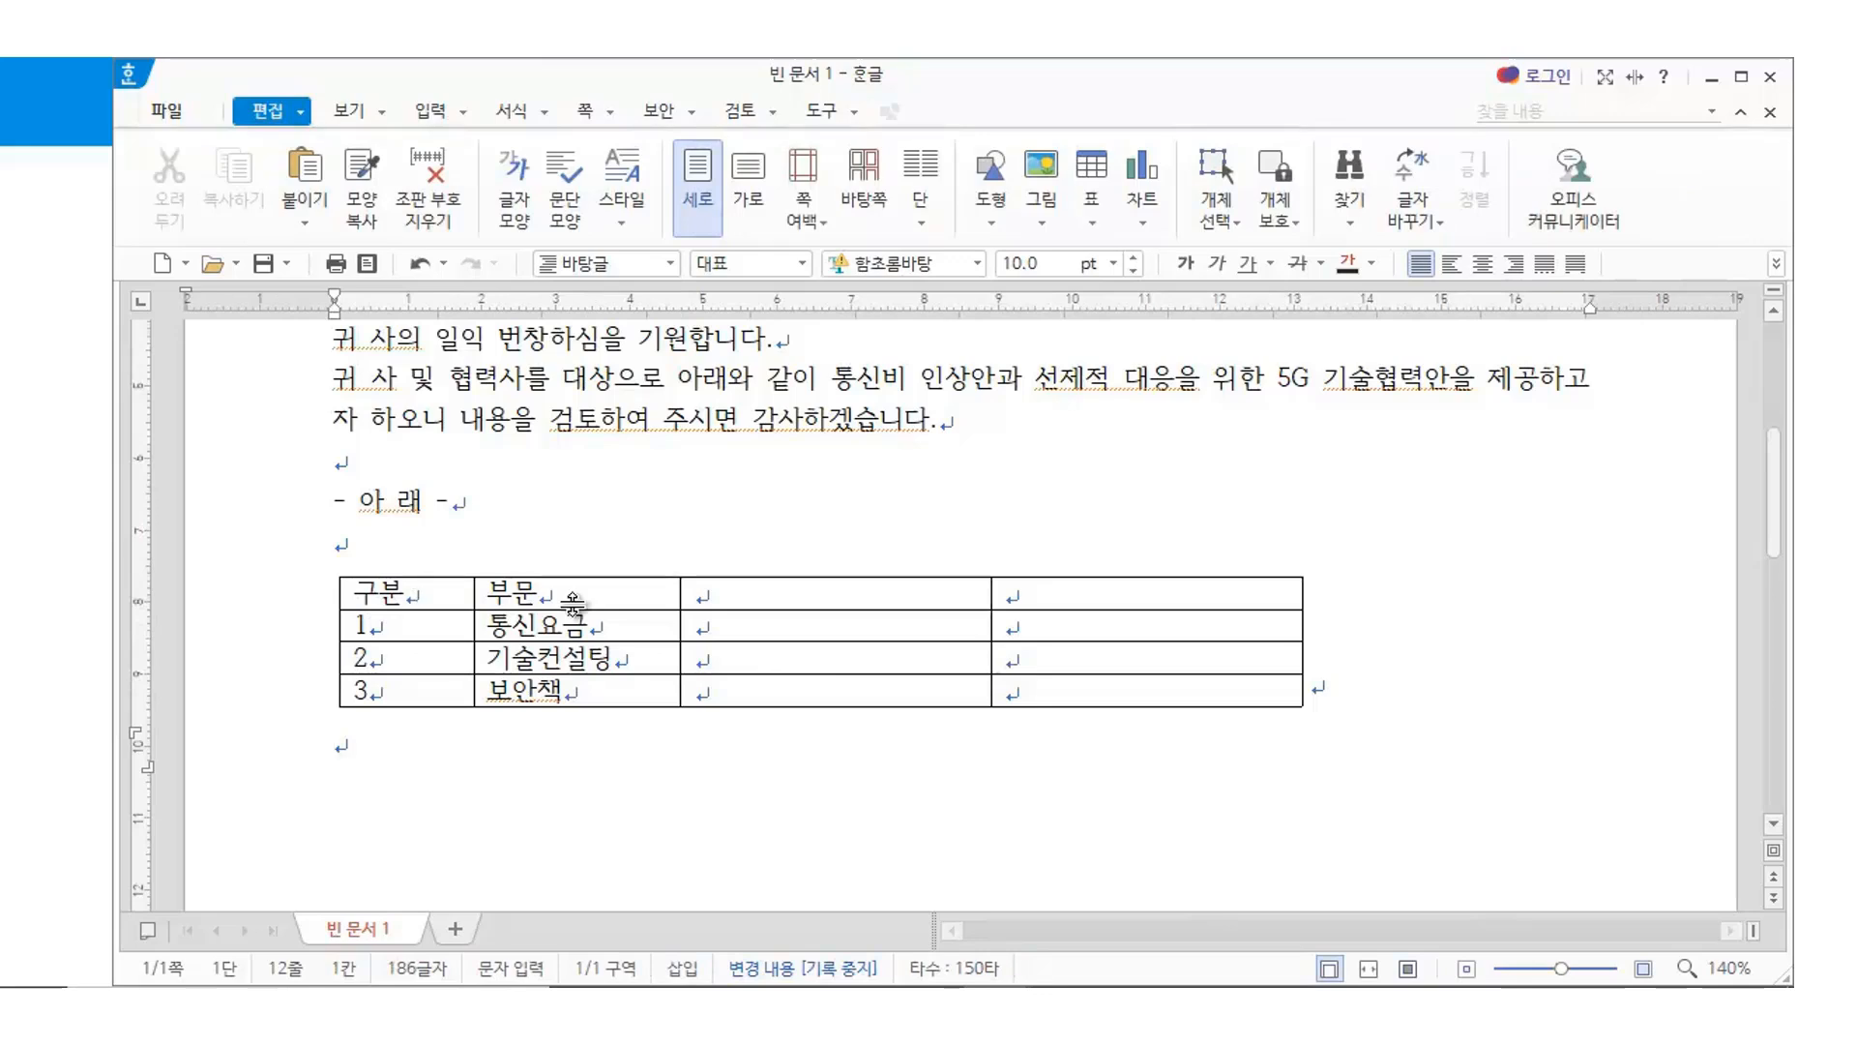
# Head columns C and D with 상세내역 and 비고
pyautogui.click(814, 595)
pyautogui.write('상세내여')
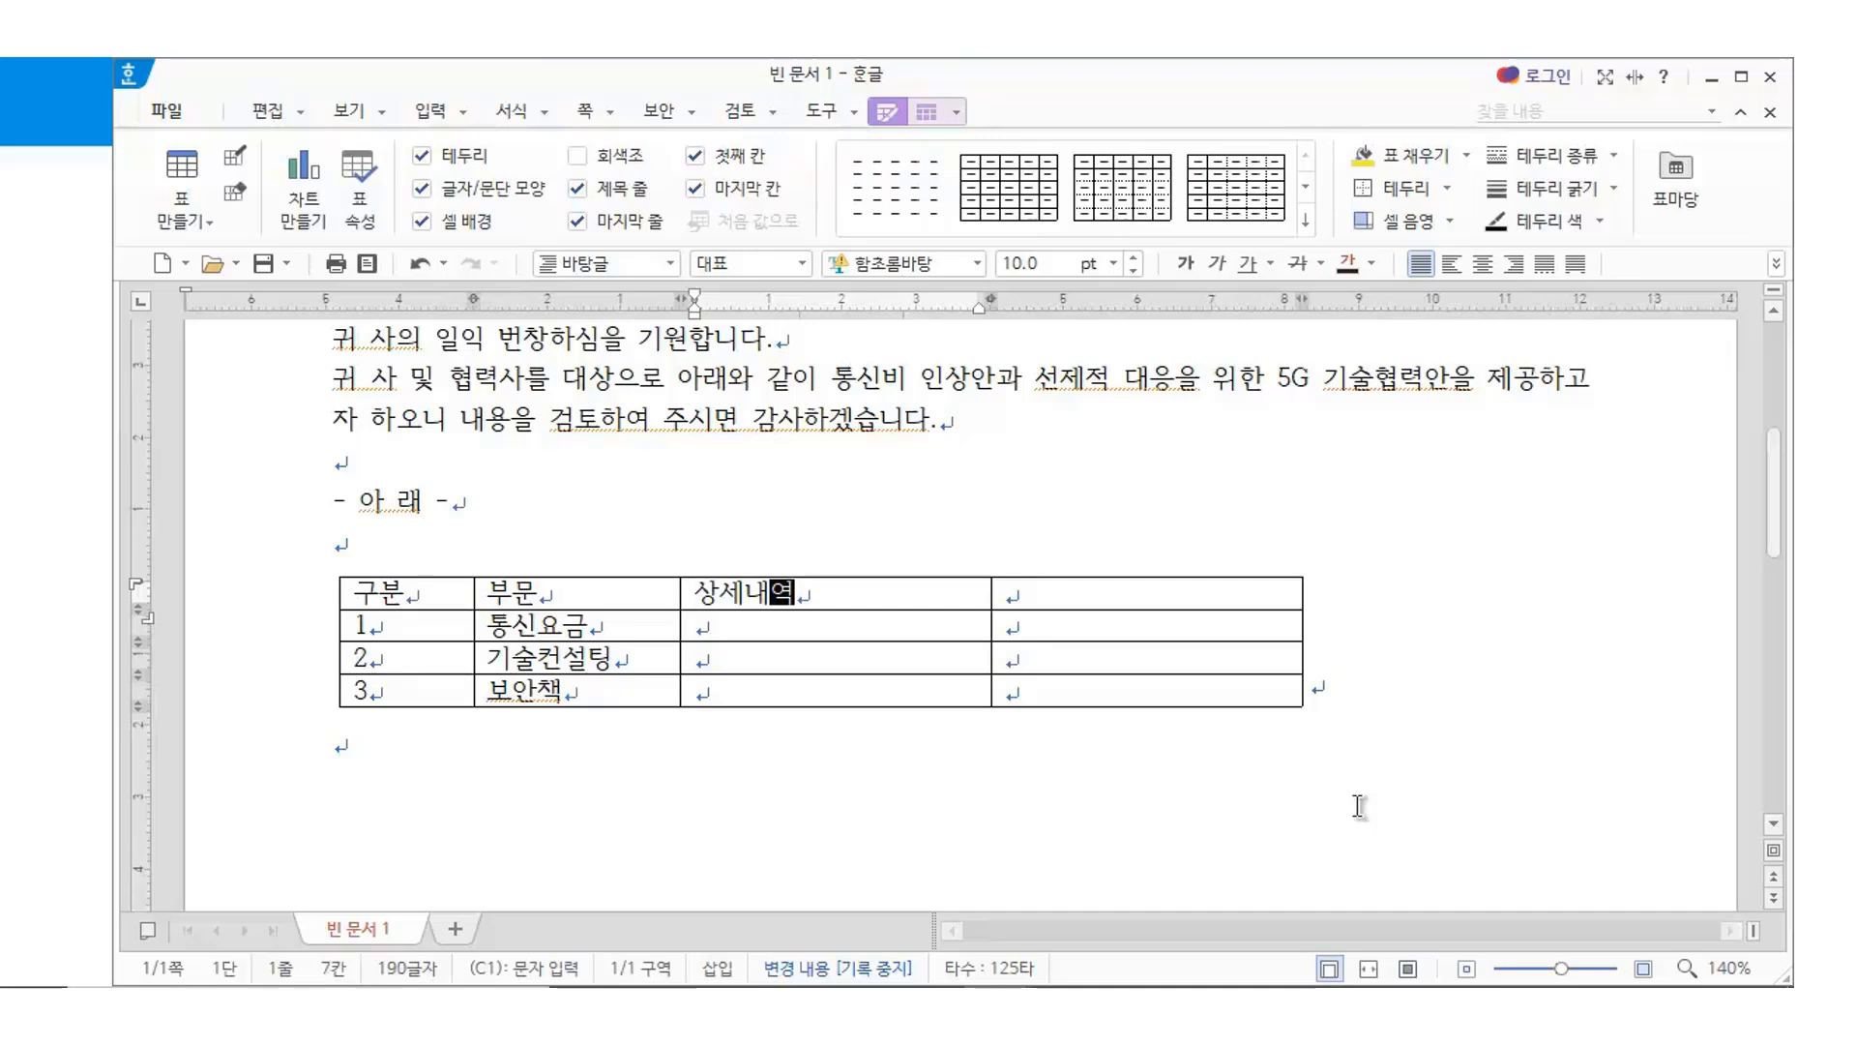
pyautogui.press('Tab')
pyautogui.write('비고')
pyautogui.press('Down')
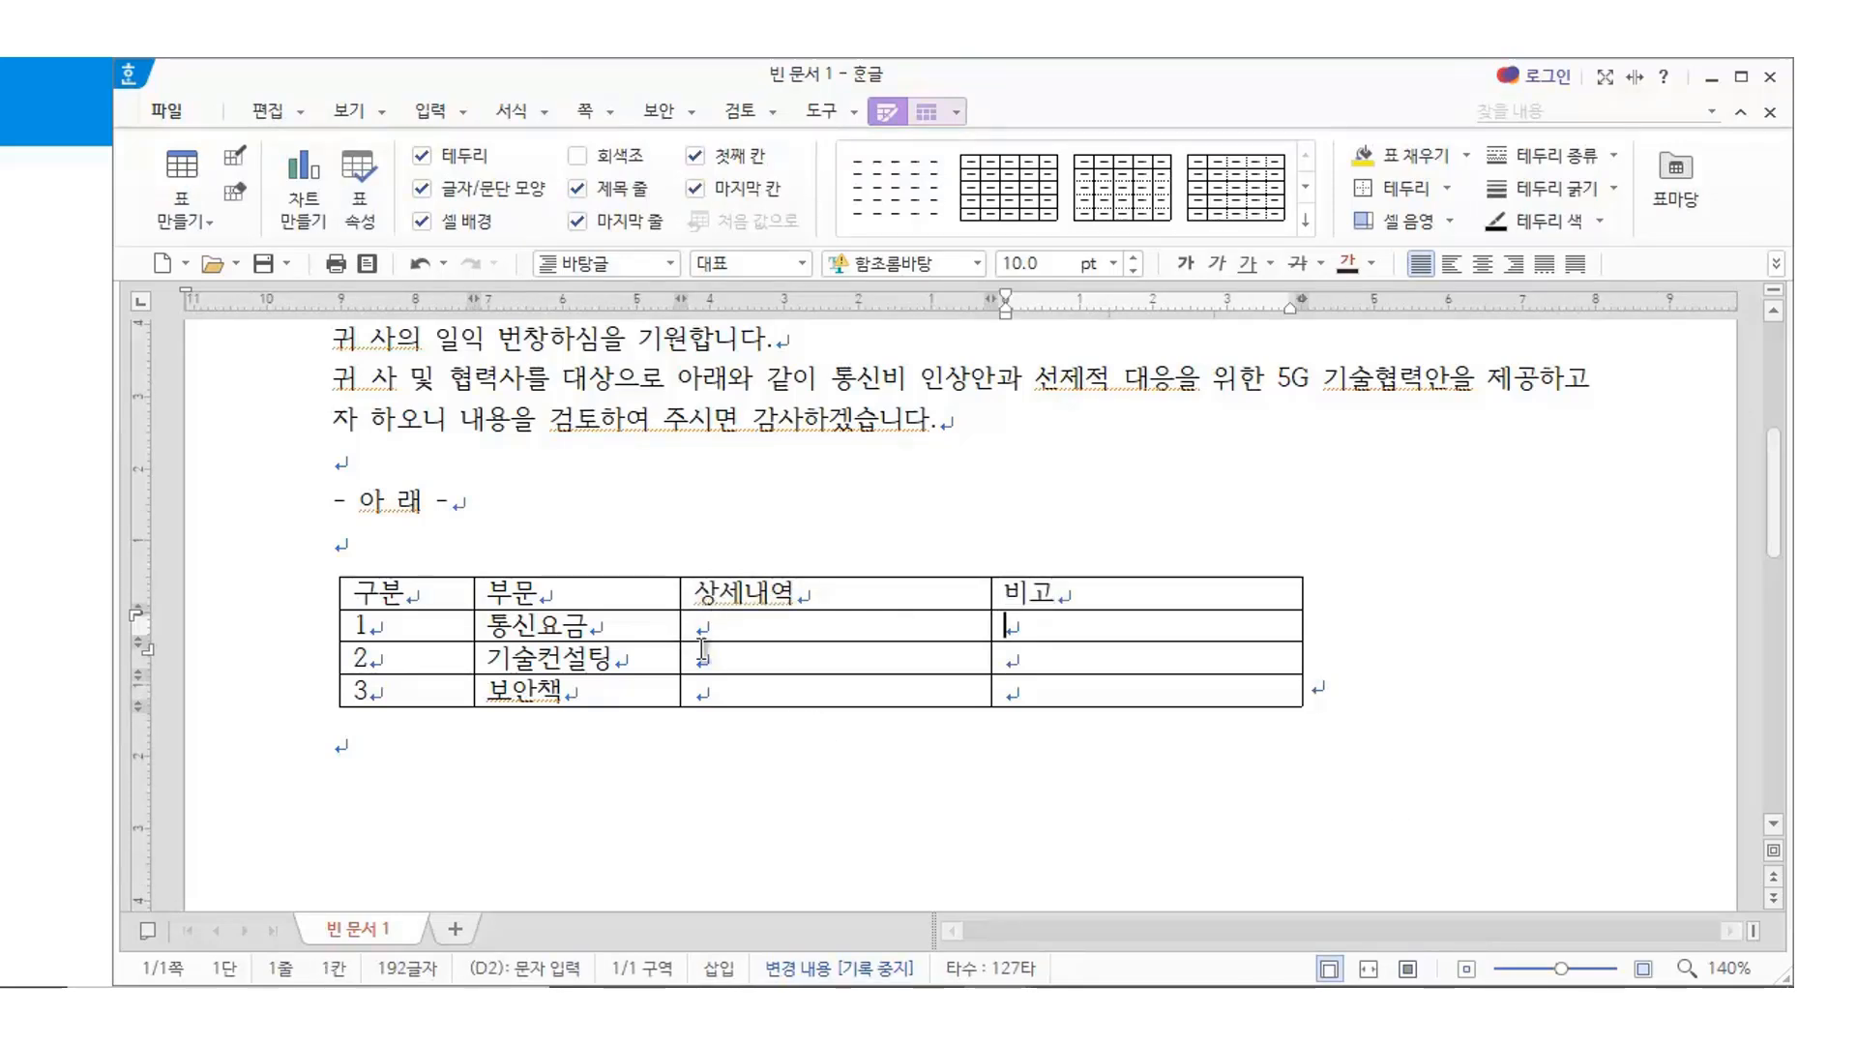
# List 정액제, 가족할인서비스 한계 and 선택적 시간 세이브제 on three lines in cell C2
pyautogui.click(716, 628)
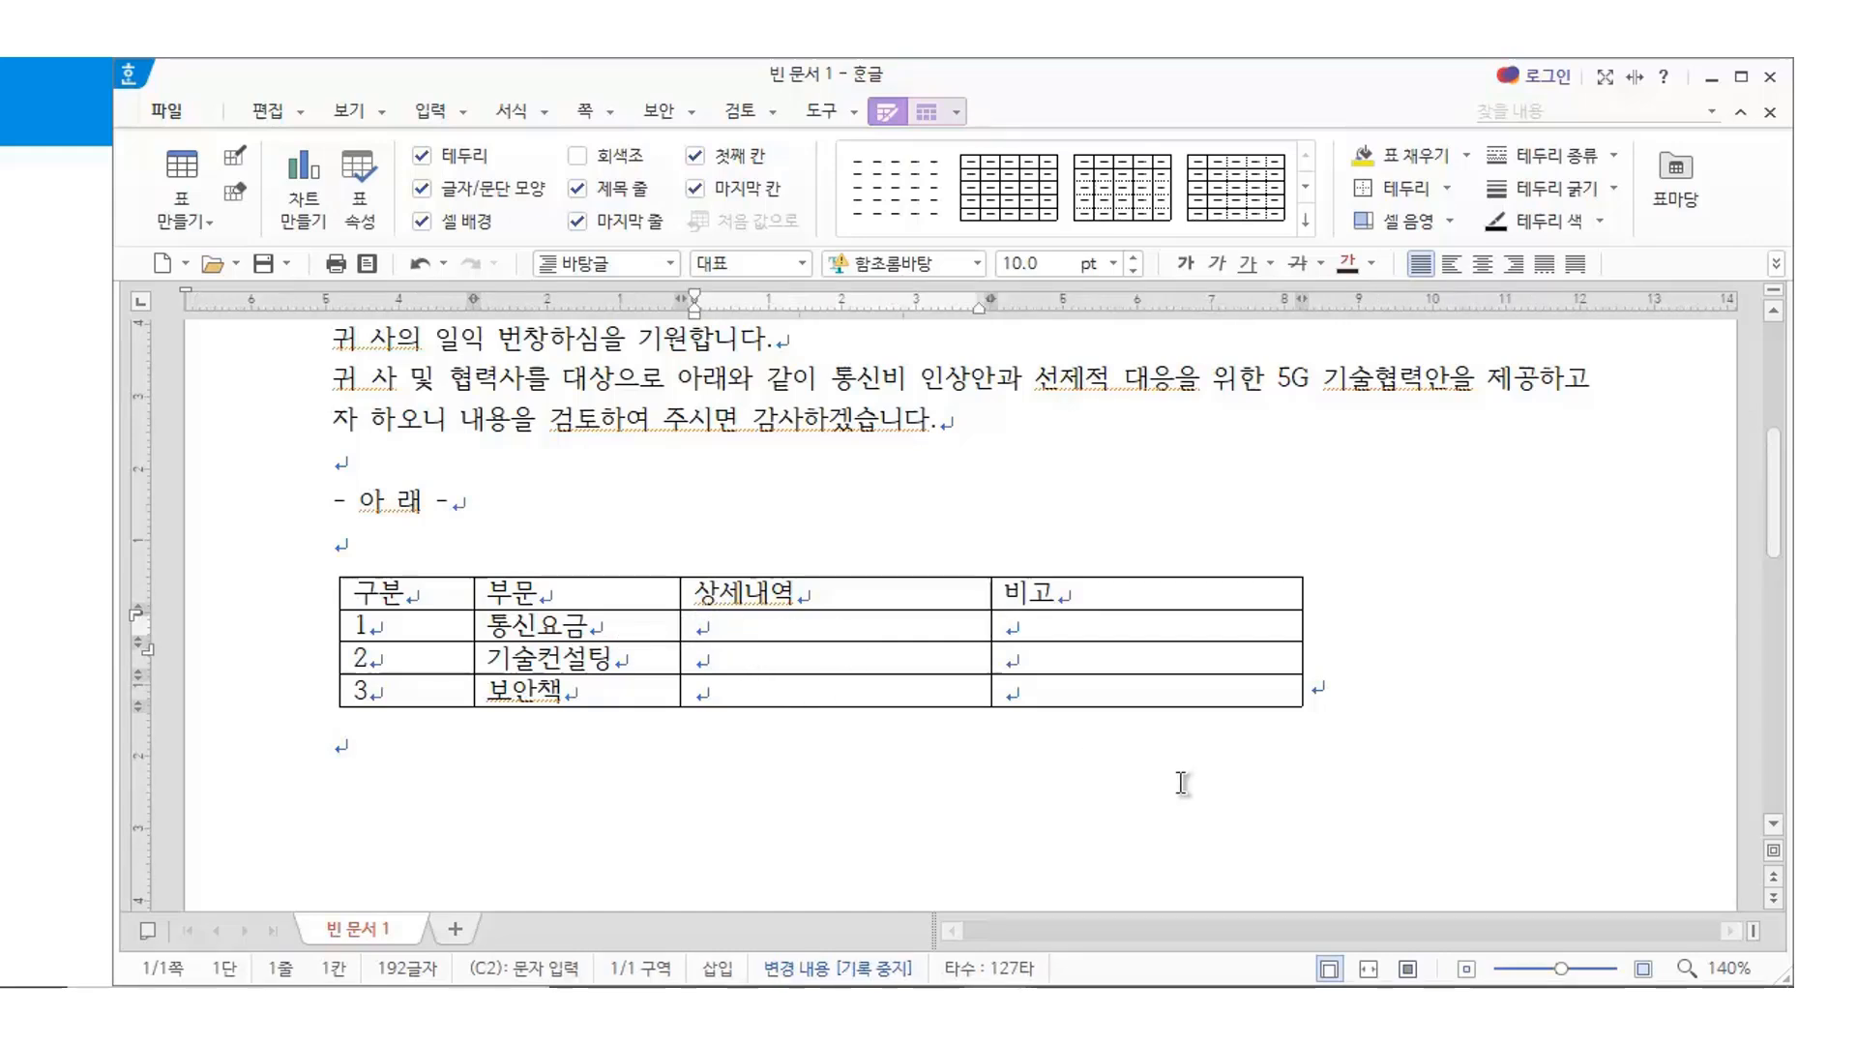
pyautogui.write('정액제')
pyautogui.press('Return')
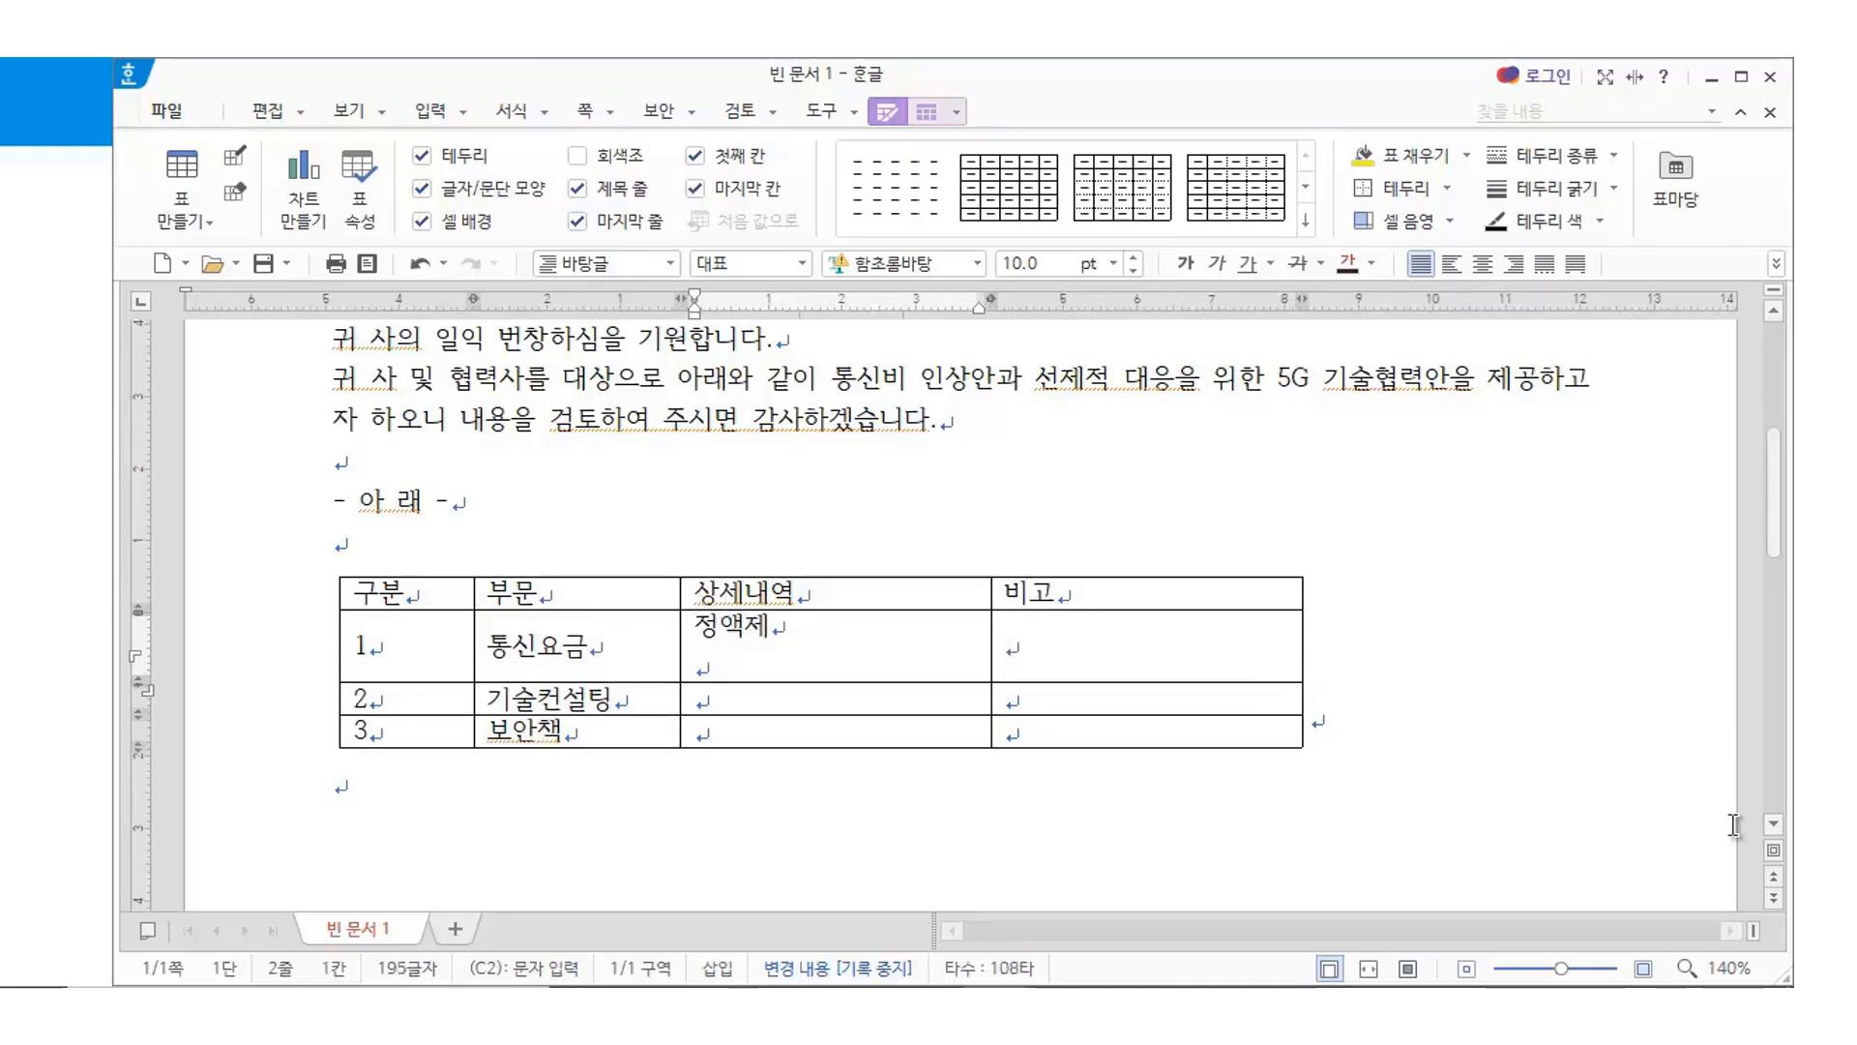
pyautogui.write('가족할인ㅅ')
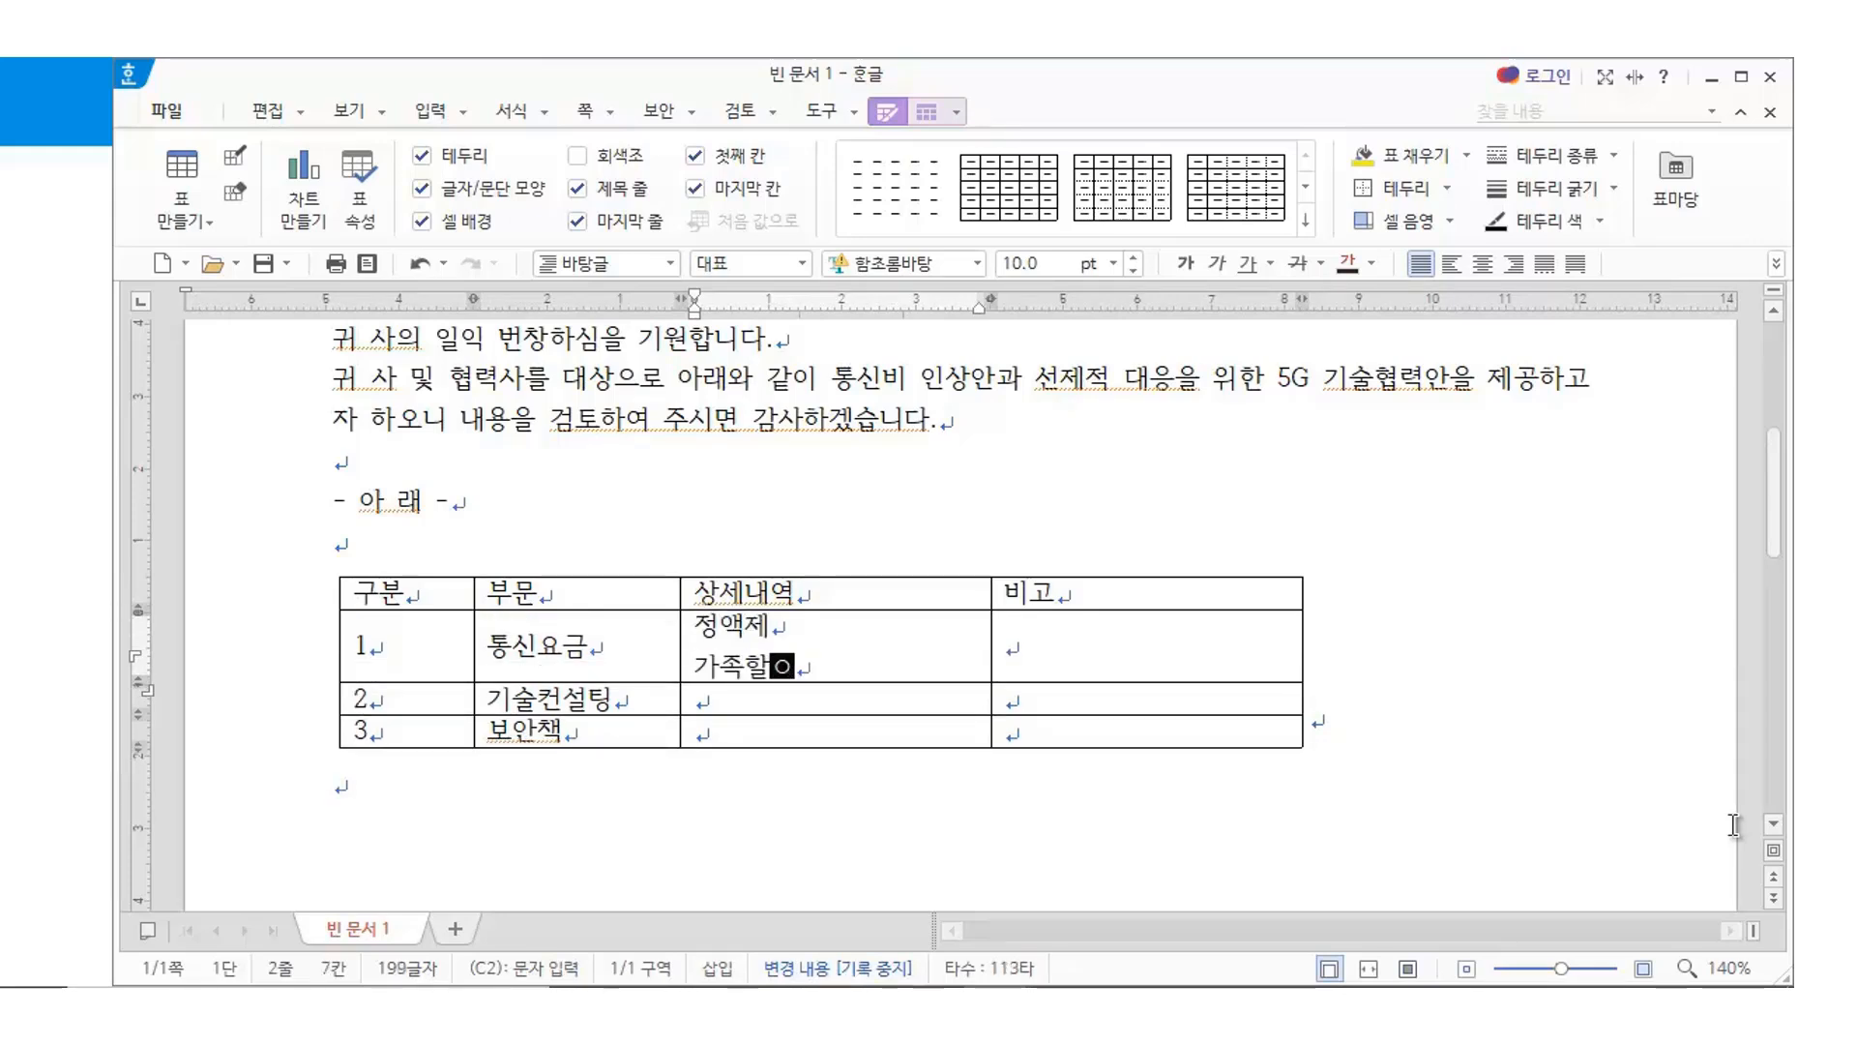
pyautogui.write('ㅓ비스 한계')
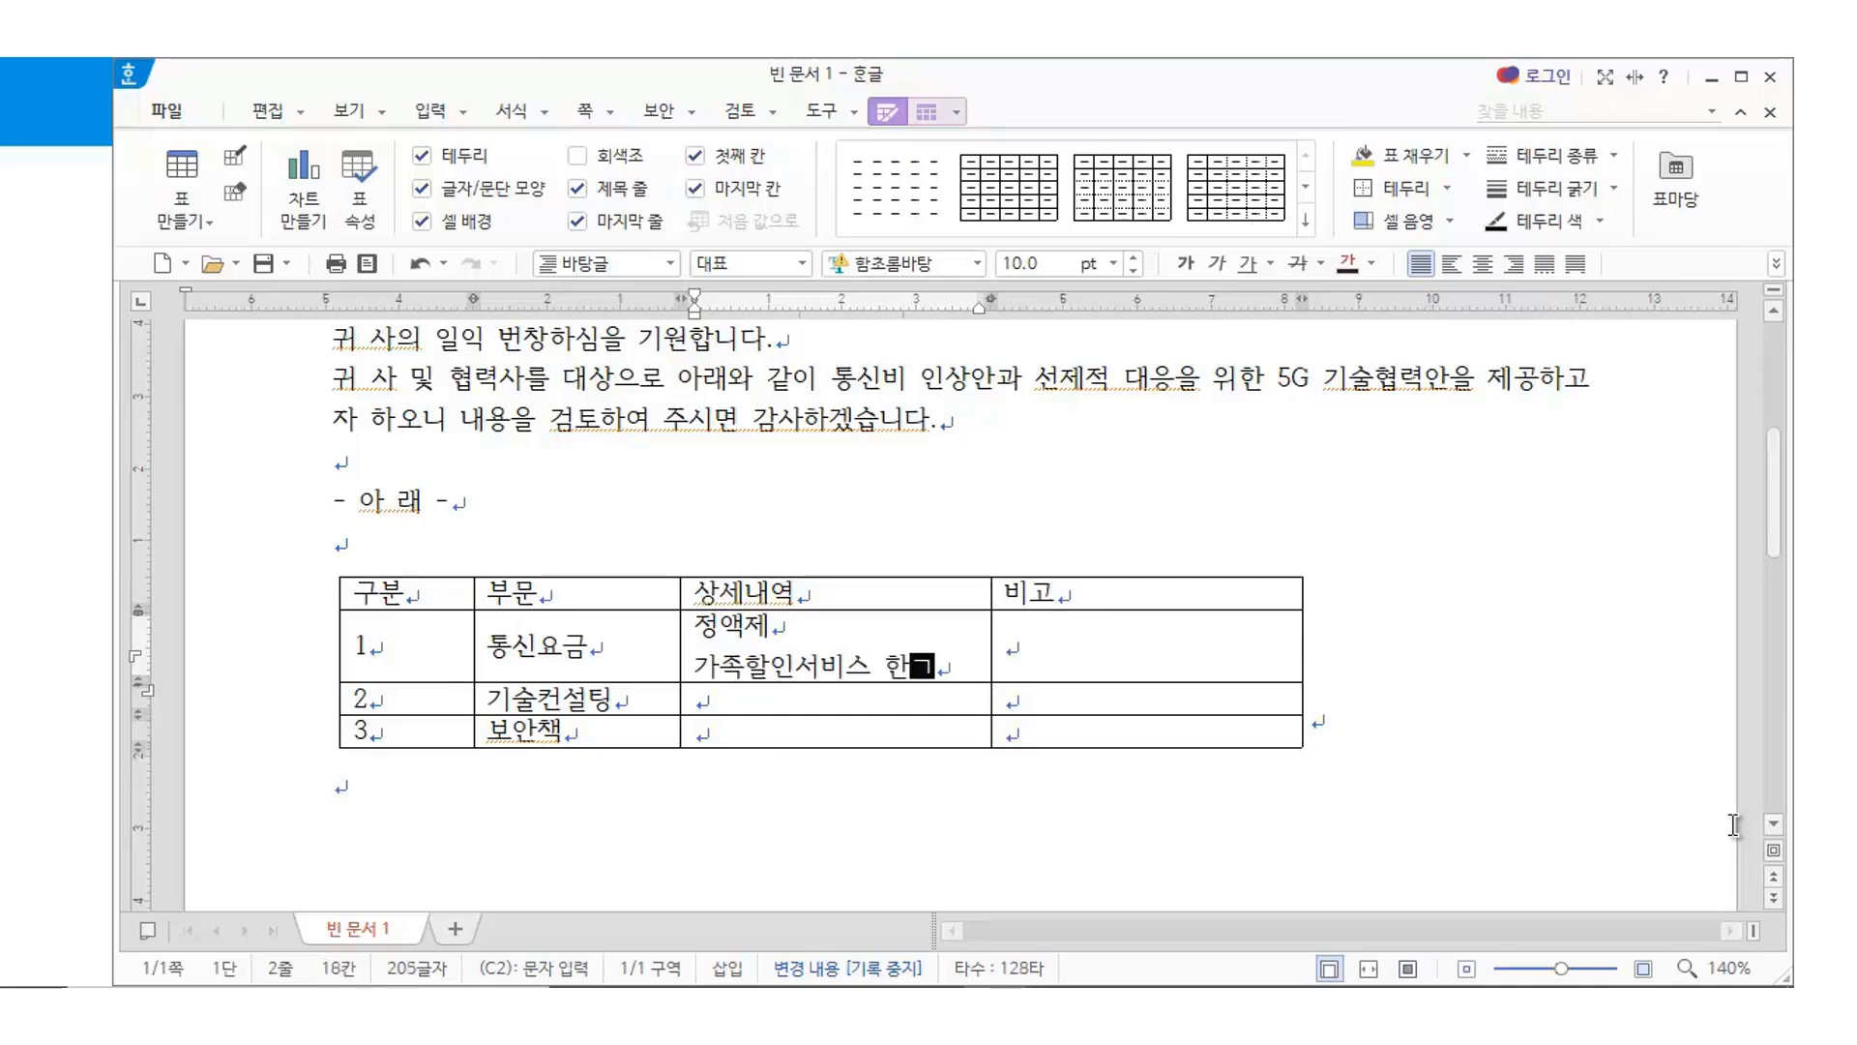
pyautogui.press('Return')
pyautogui.write('선택적 시간')
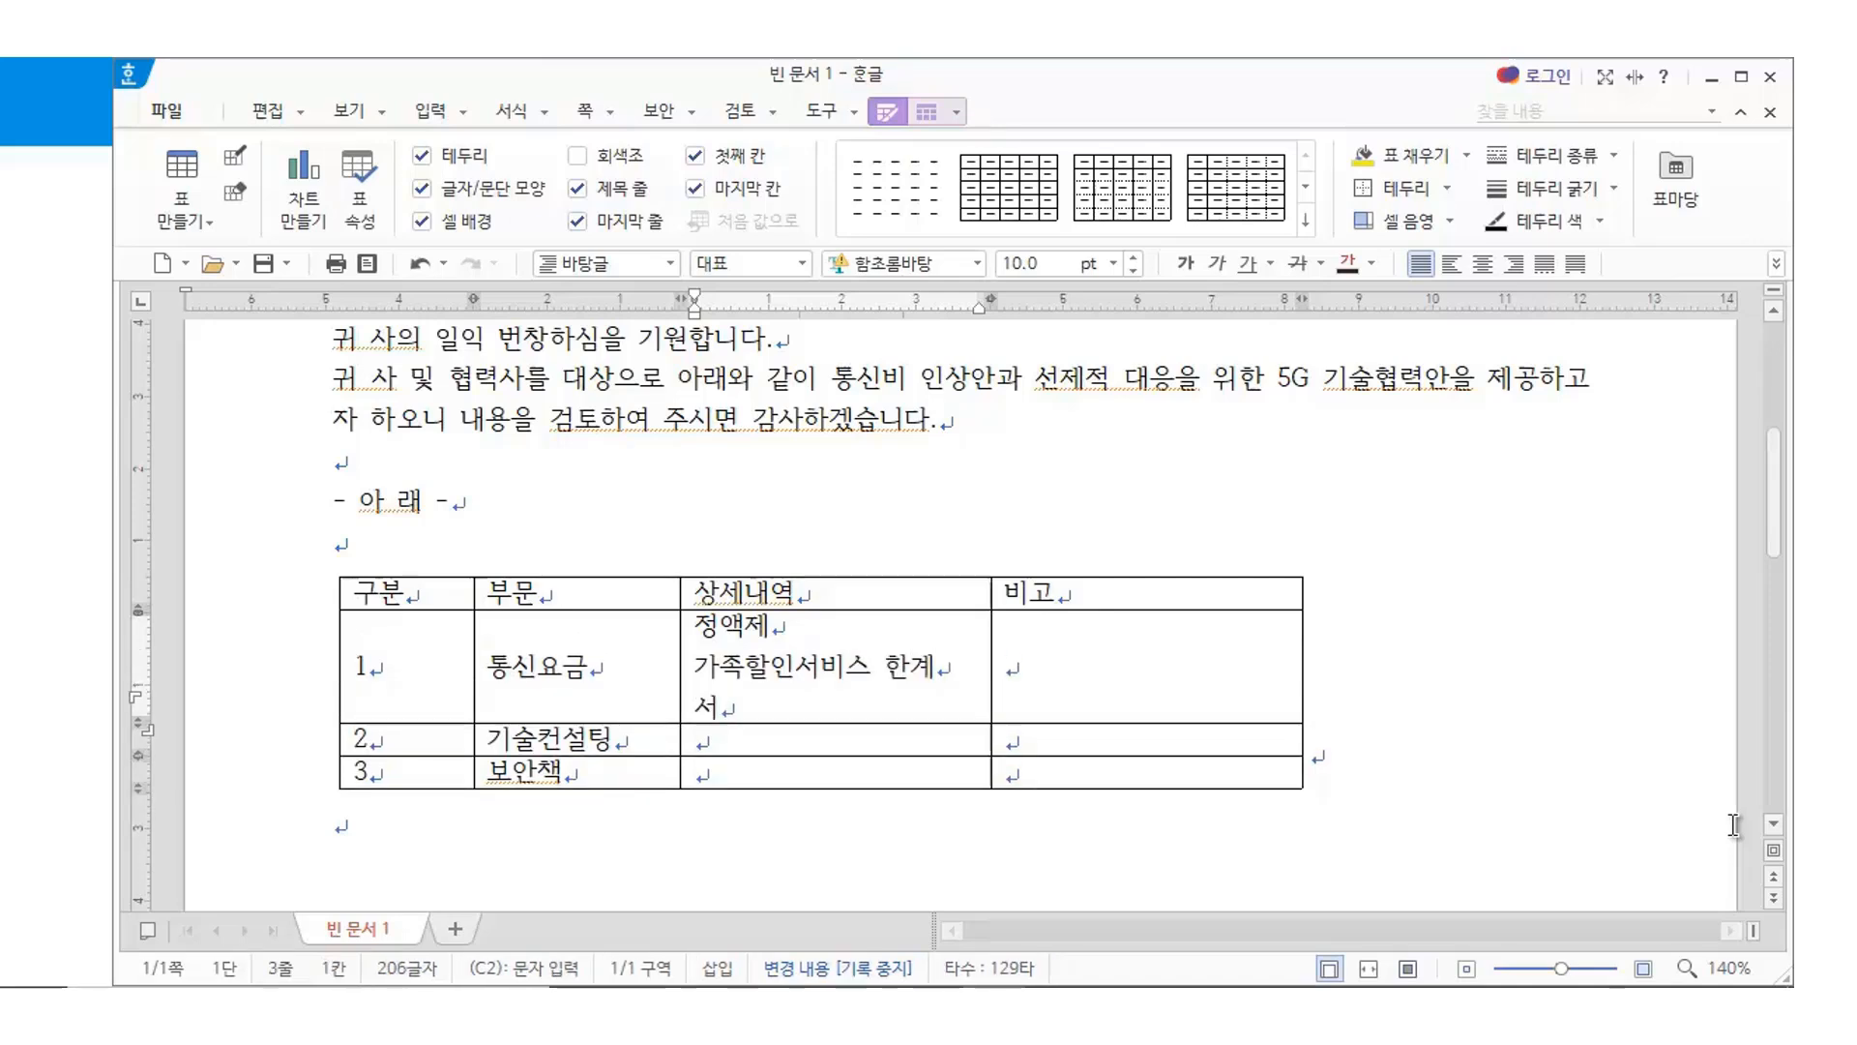
pyautogui.write(' 세이브제')
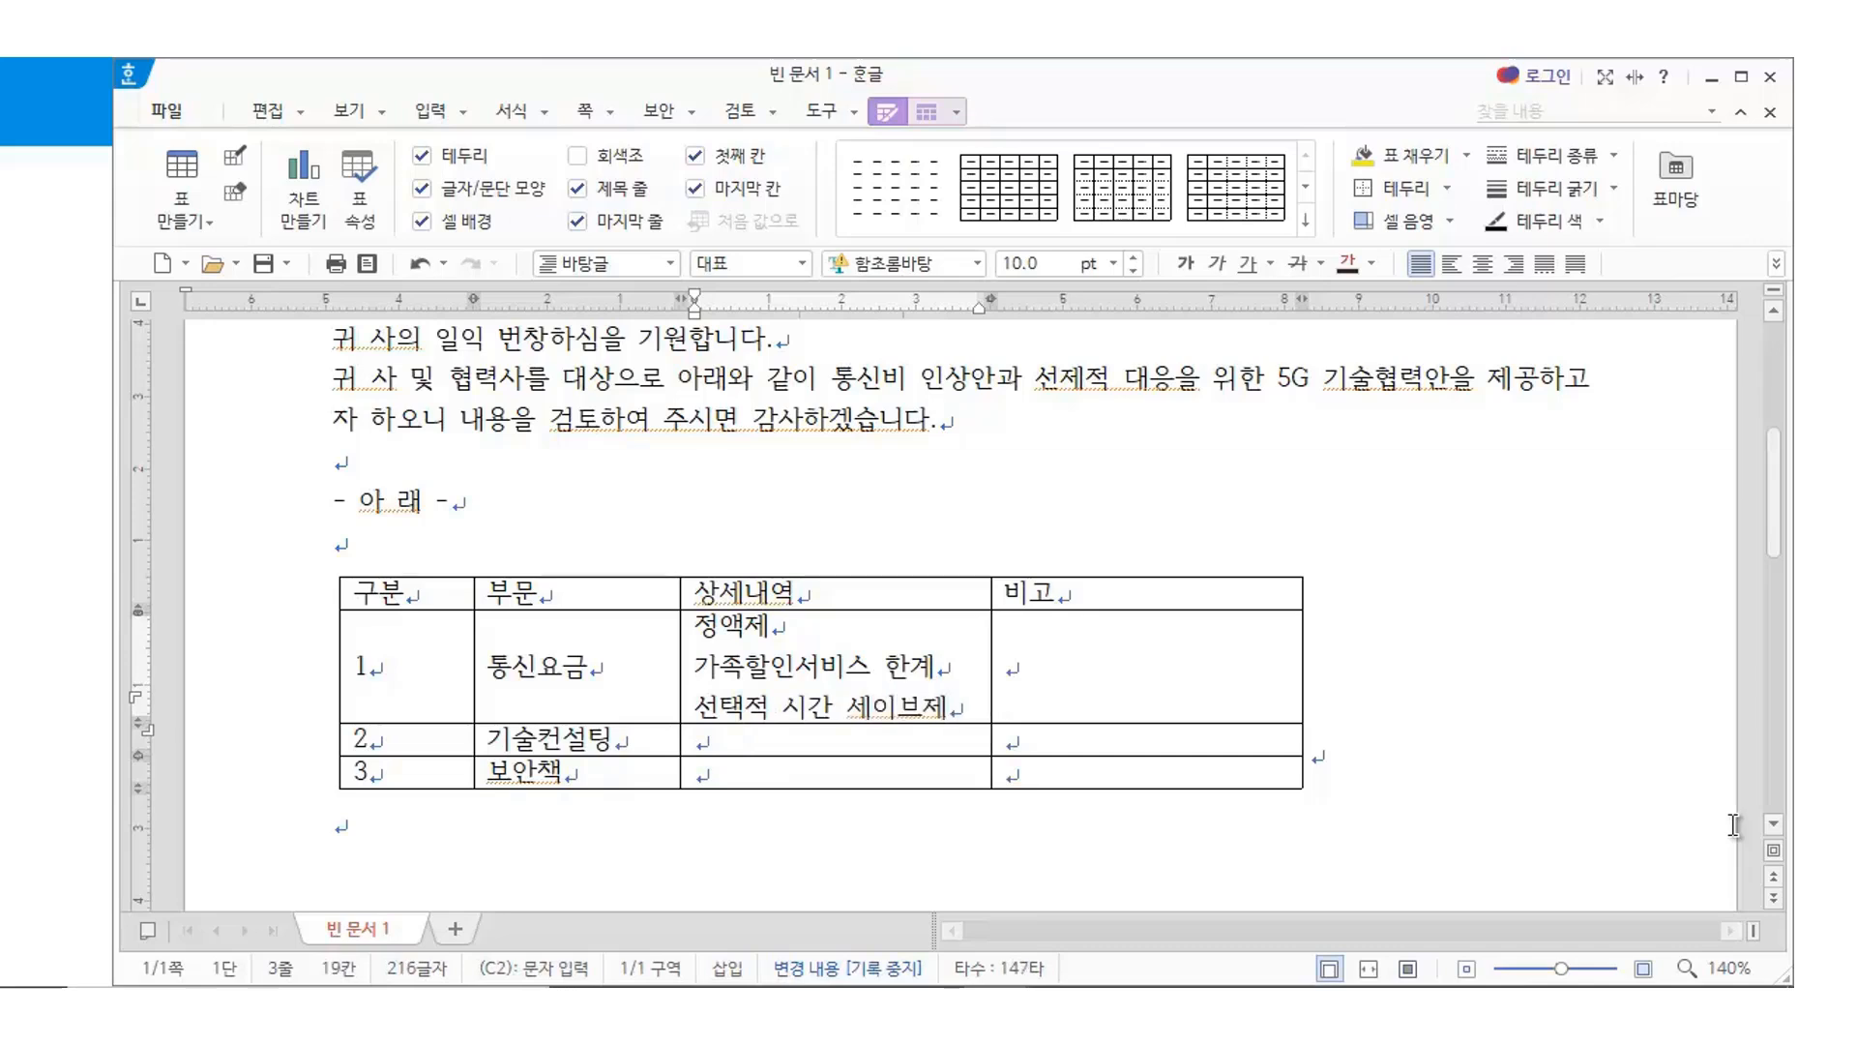
# Enter 5G 인프라 구축건, 마케팅 다변화 전략, 유통에 따른 기술접목의 핵심내용 in the 기술컨설팅 detail cell
pyautogui.press('Down')
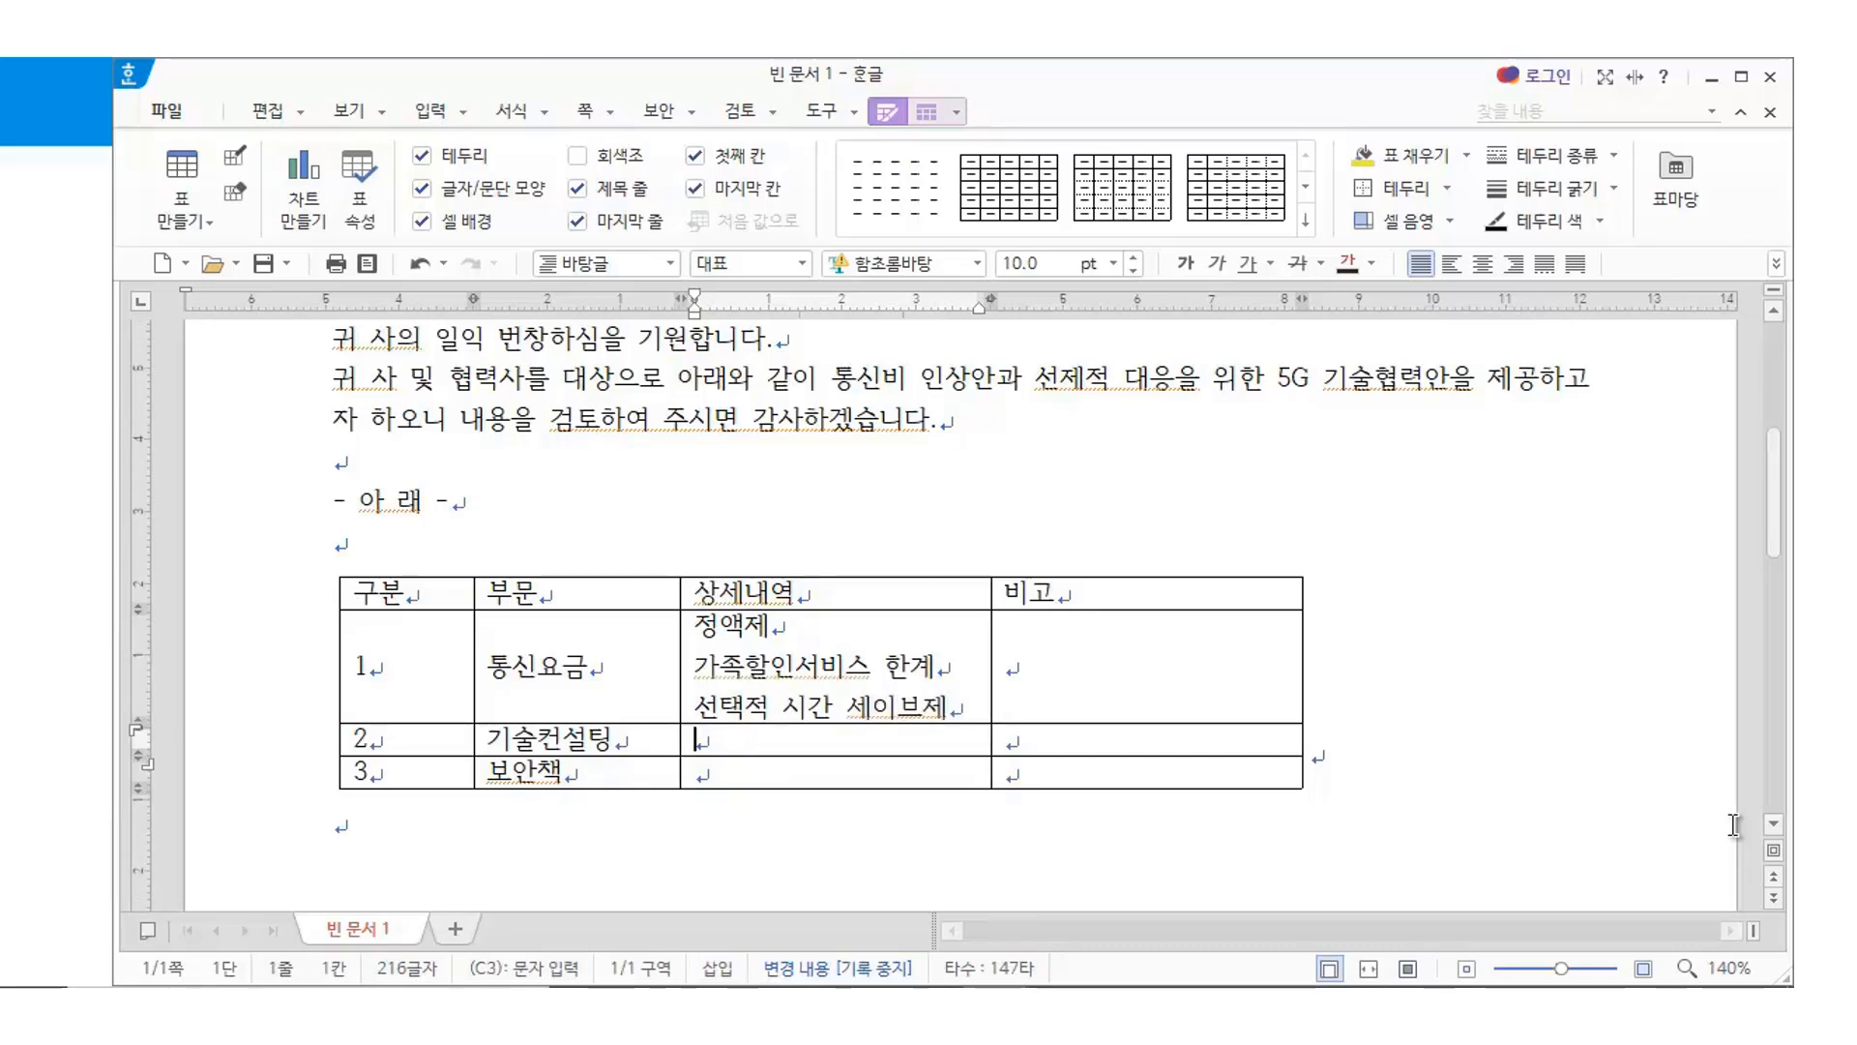
pyautogui.write('5G 인프라 구C R')
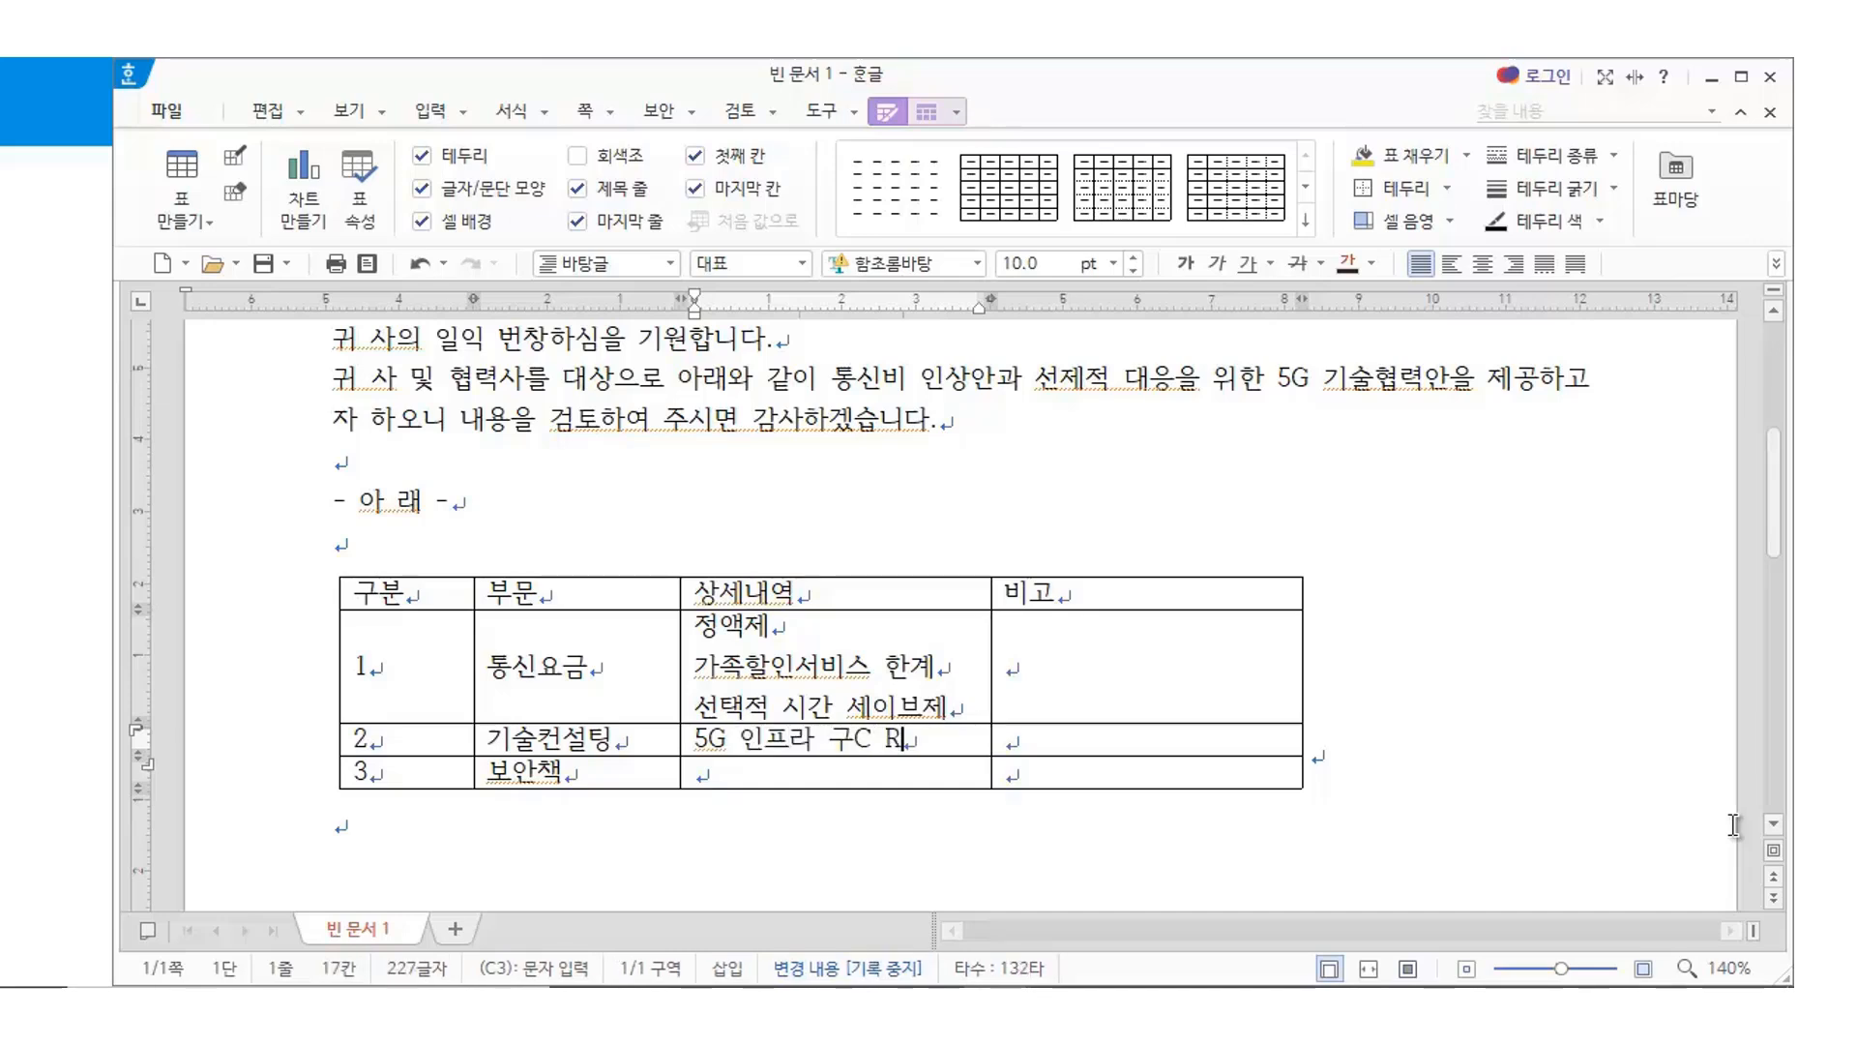
pyautogui.write('축거')
pyautogui.press('Return')
pyautogui.write('마케팅 ')
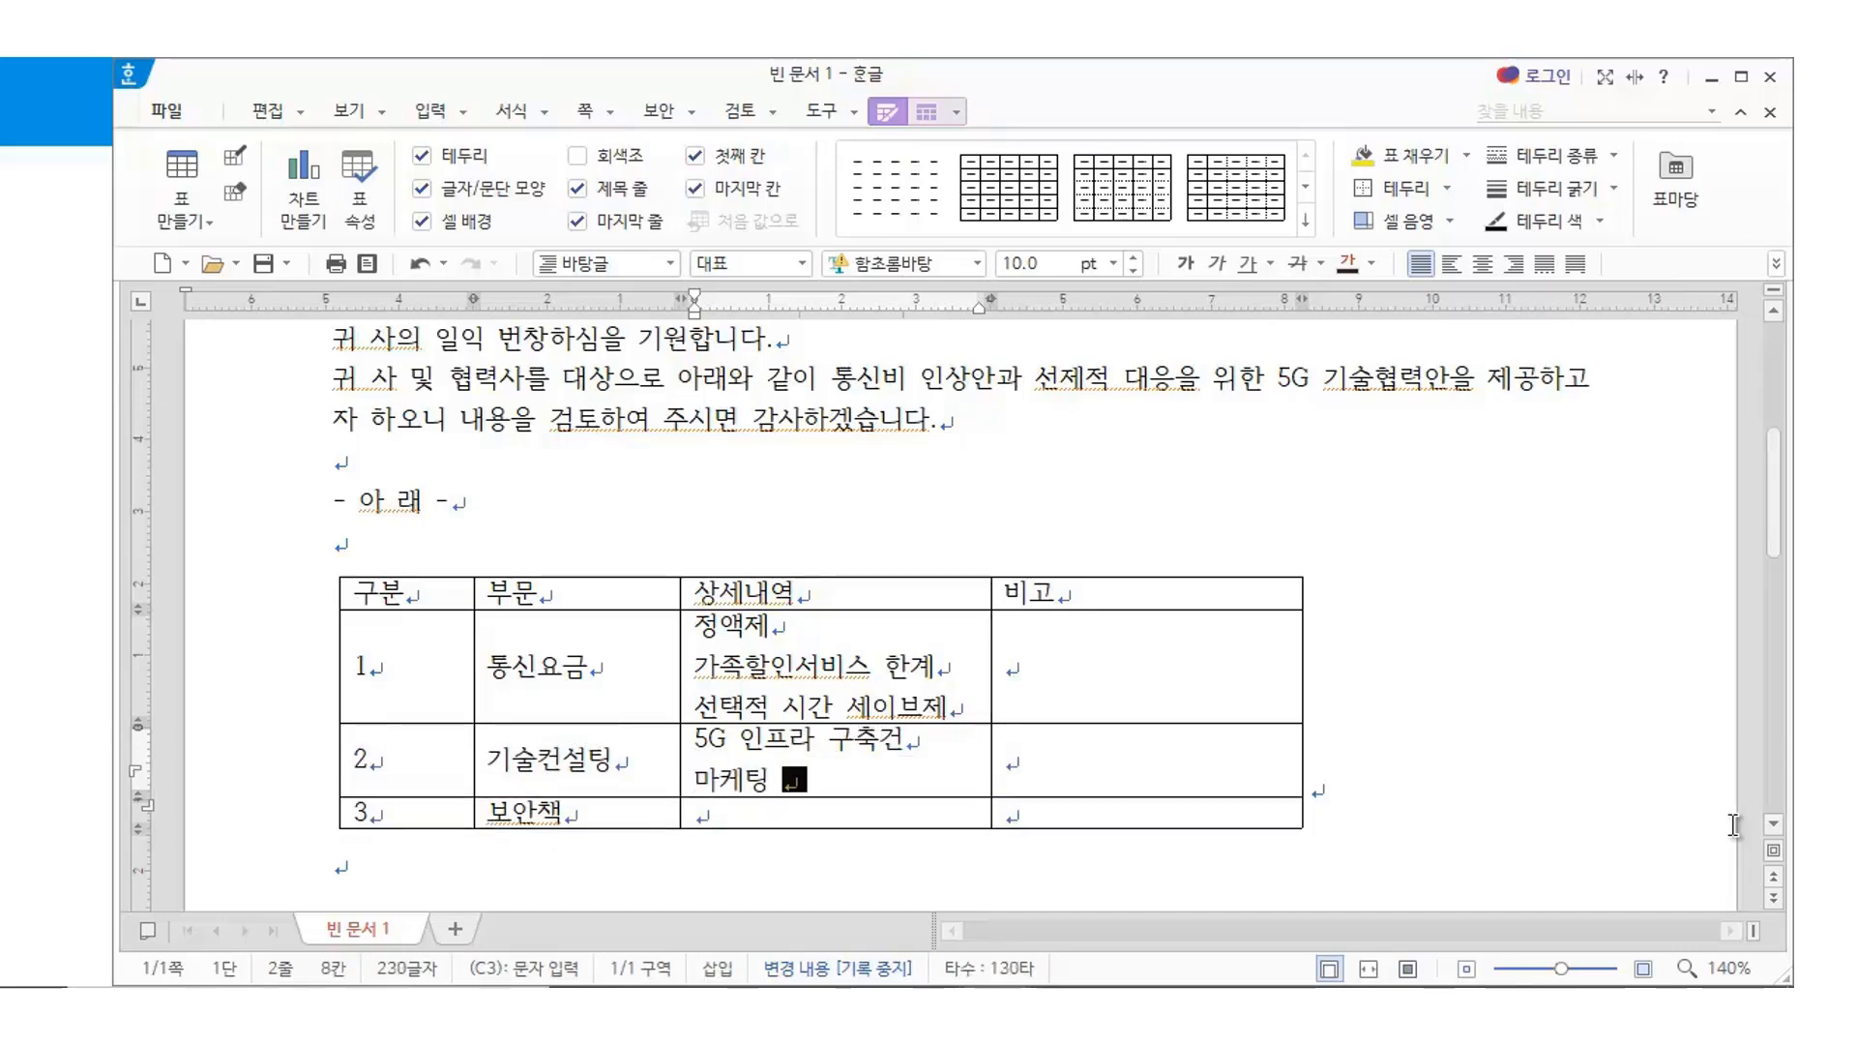
pyautogui.write('다변화 전라')
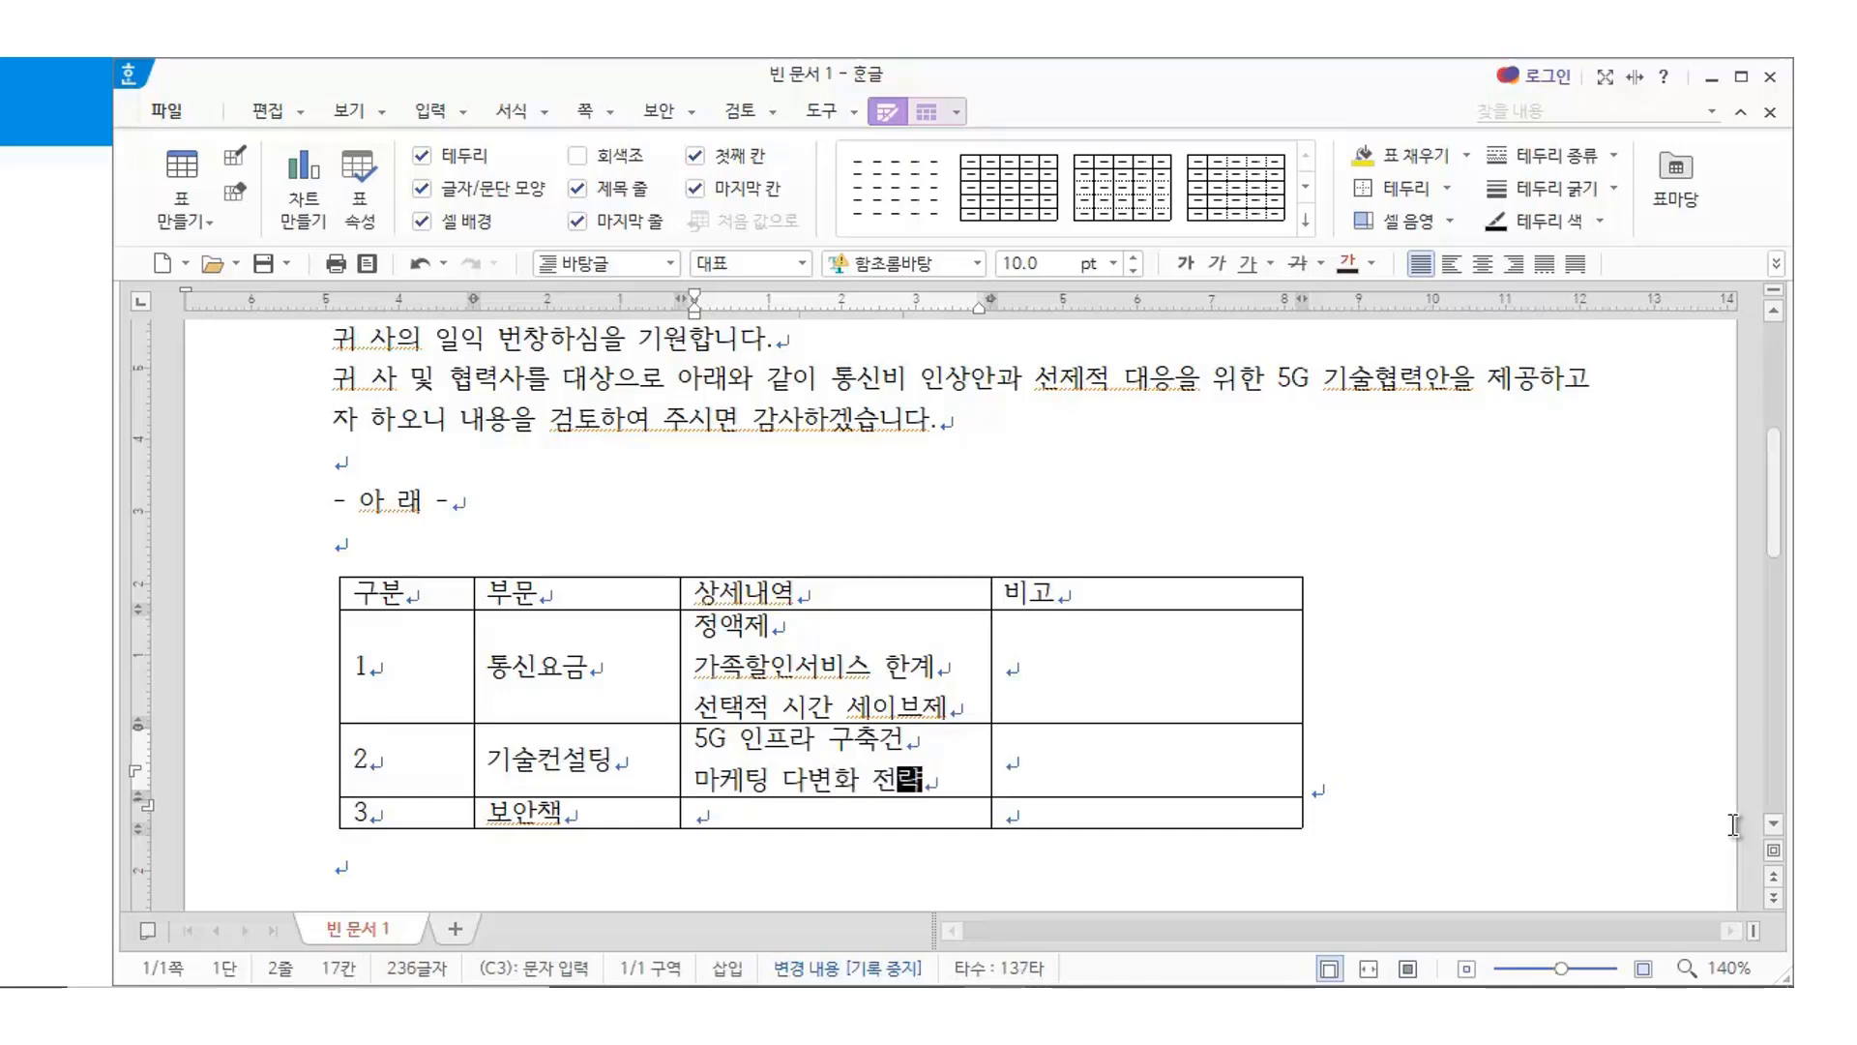
pyautogui.press('Return')
pyautogui.write('유')
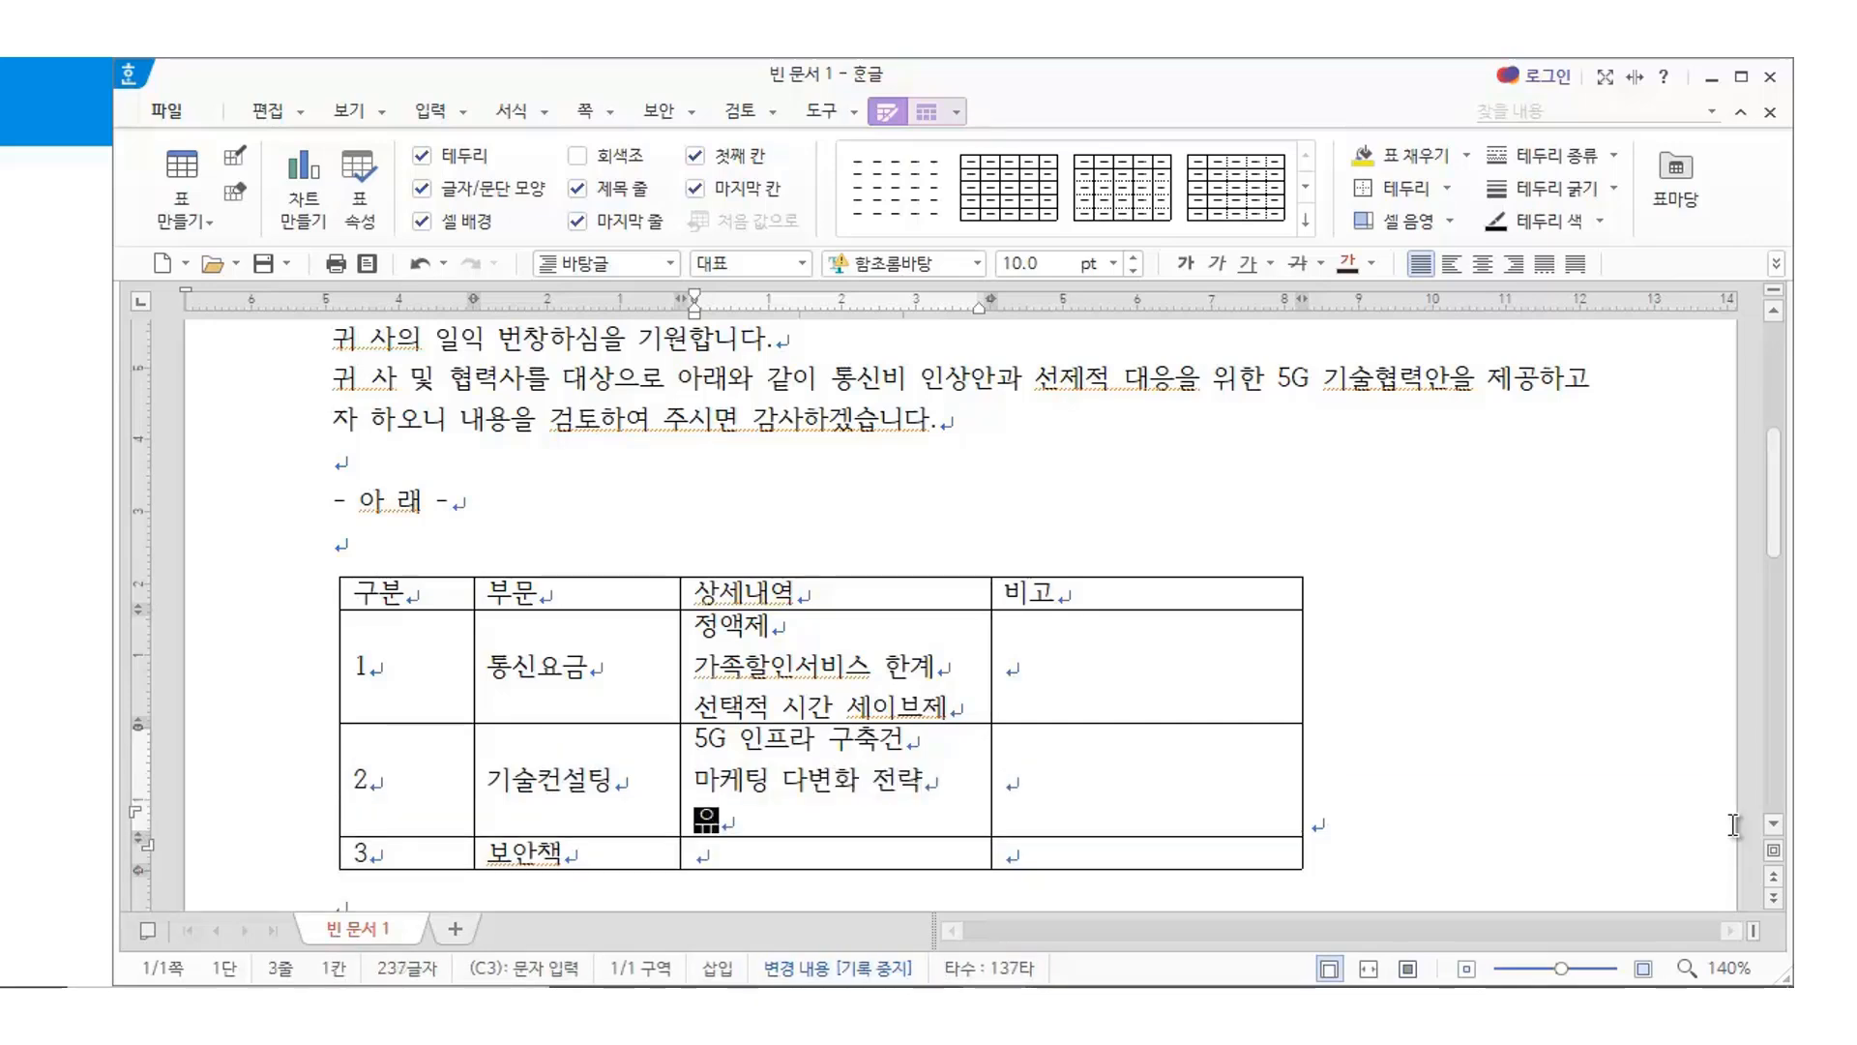
pyautogui.write('통에 따른 ')
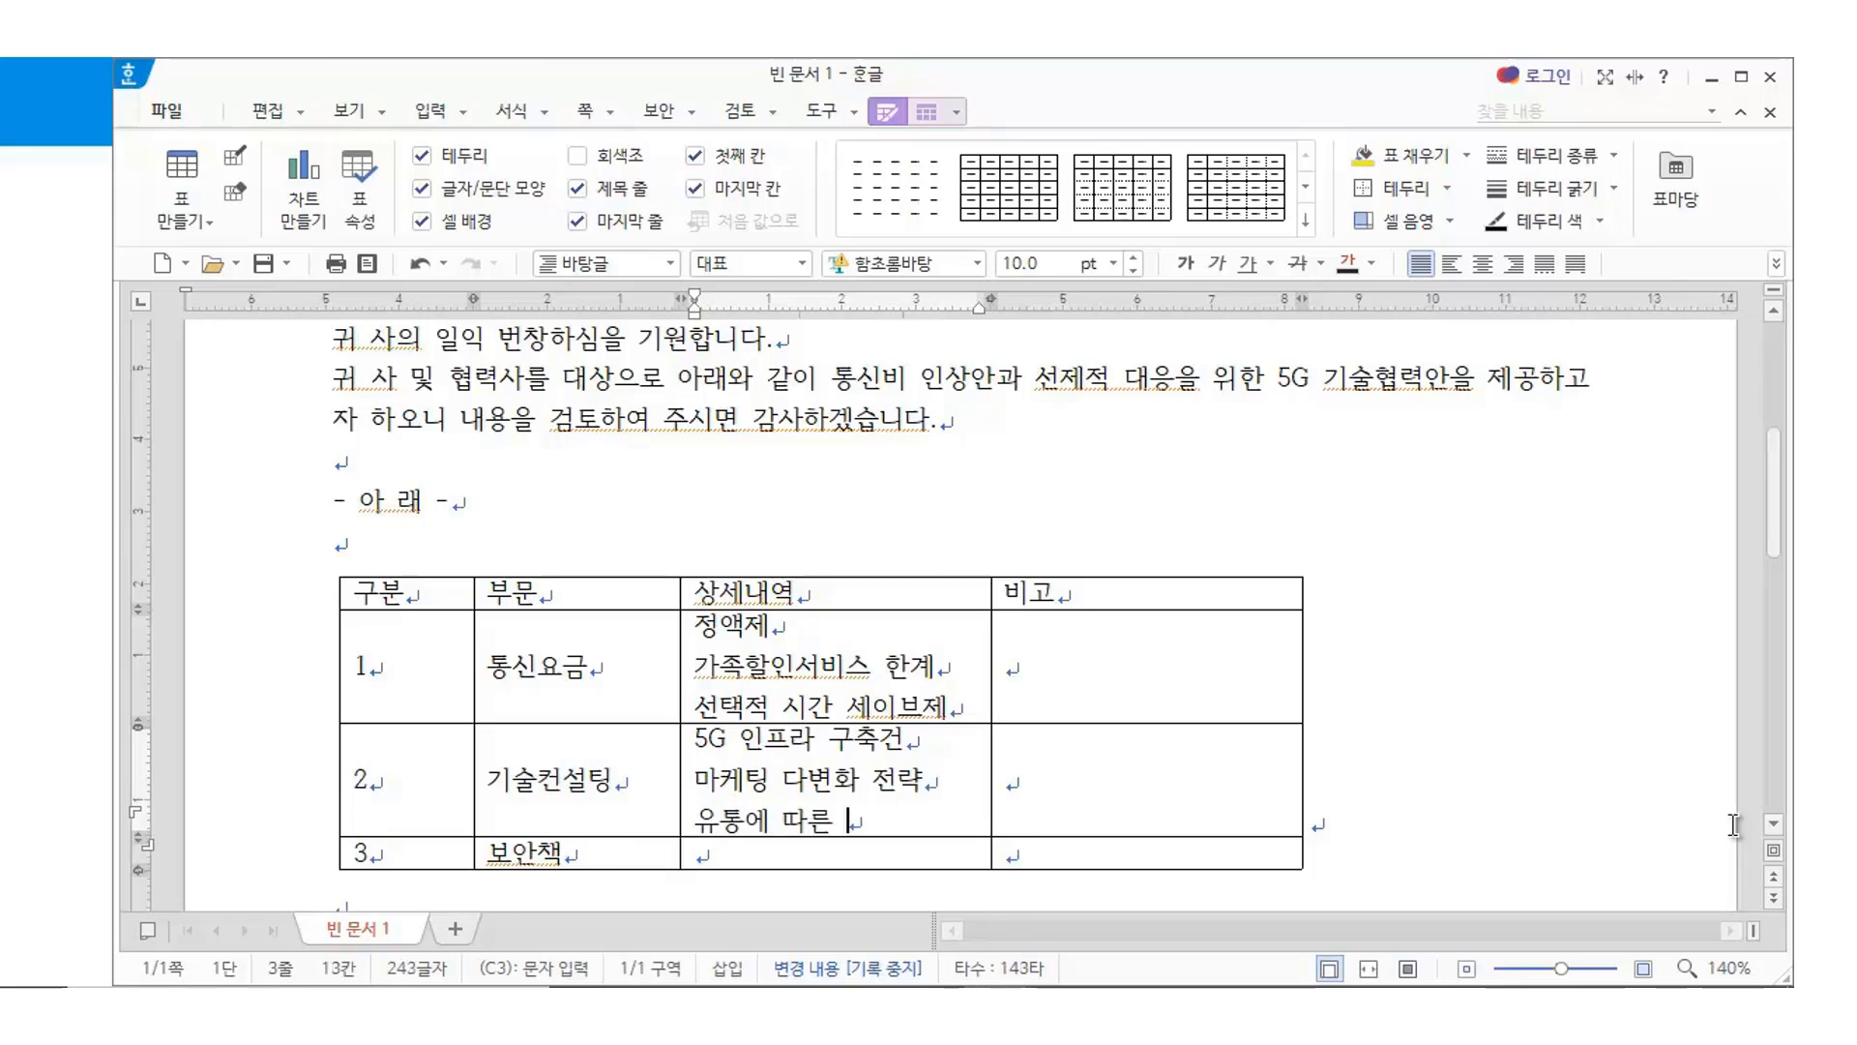
pyautogui.write('기술접ㅂ')
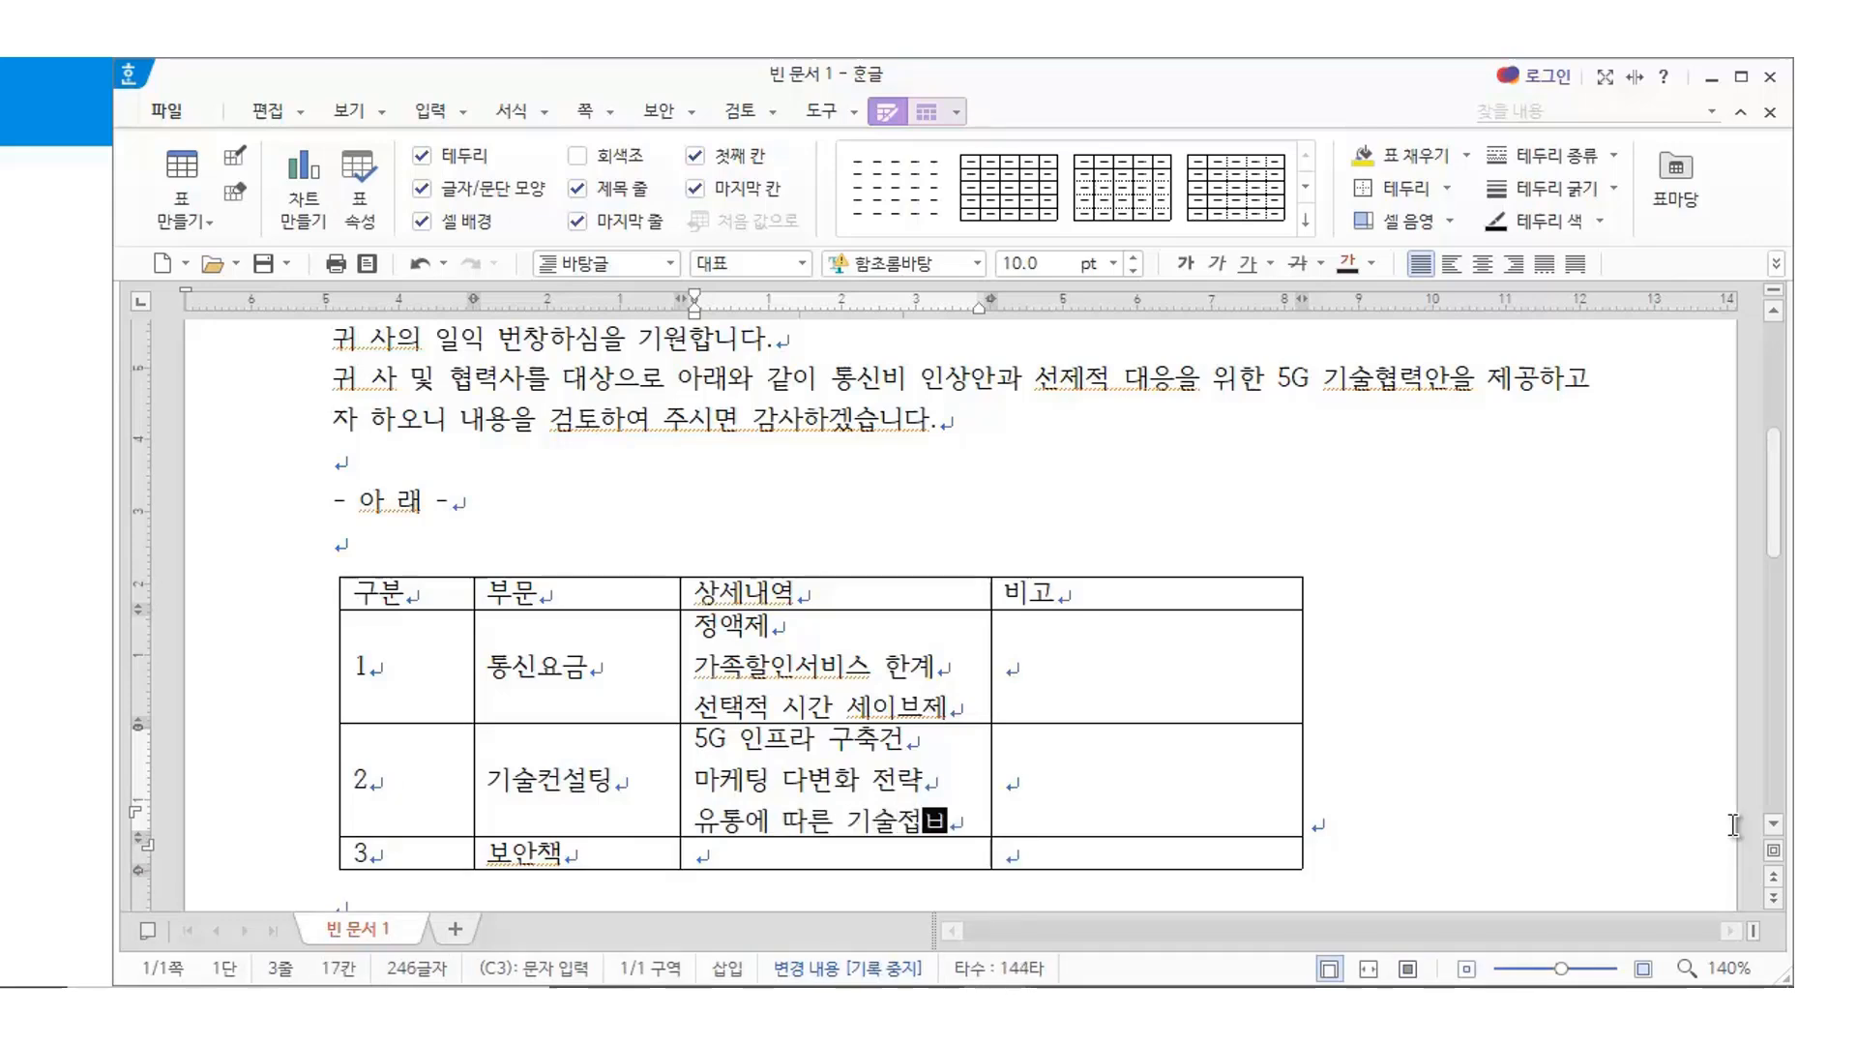
pyautogui.write('목의 ')
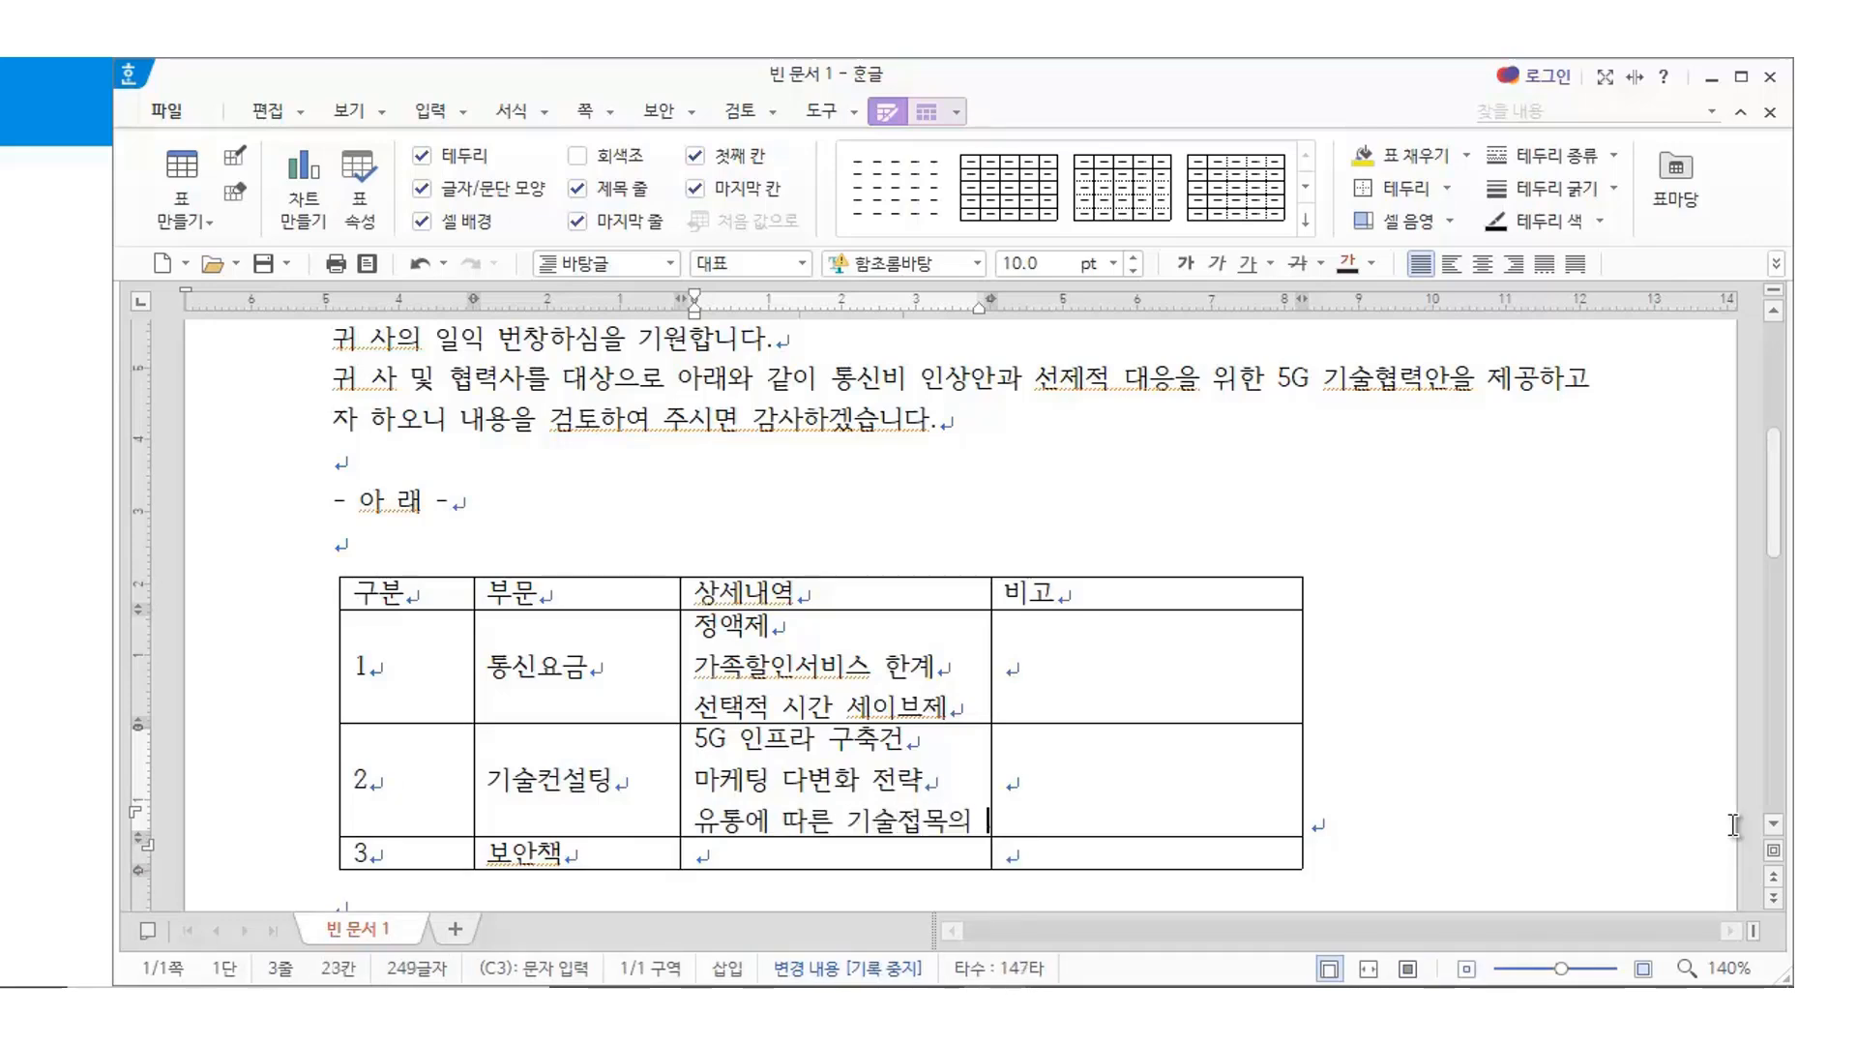
pyautogui.write('핵심내용')
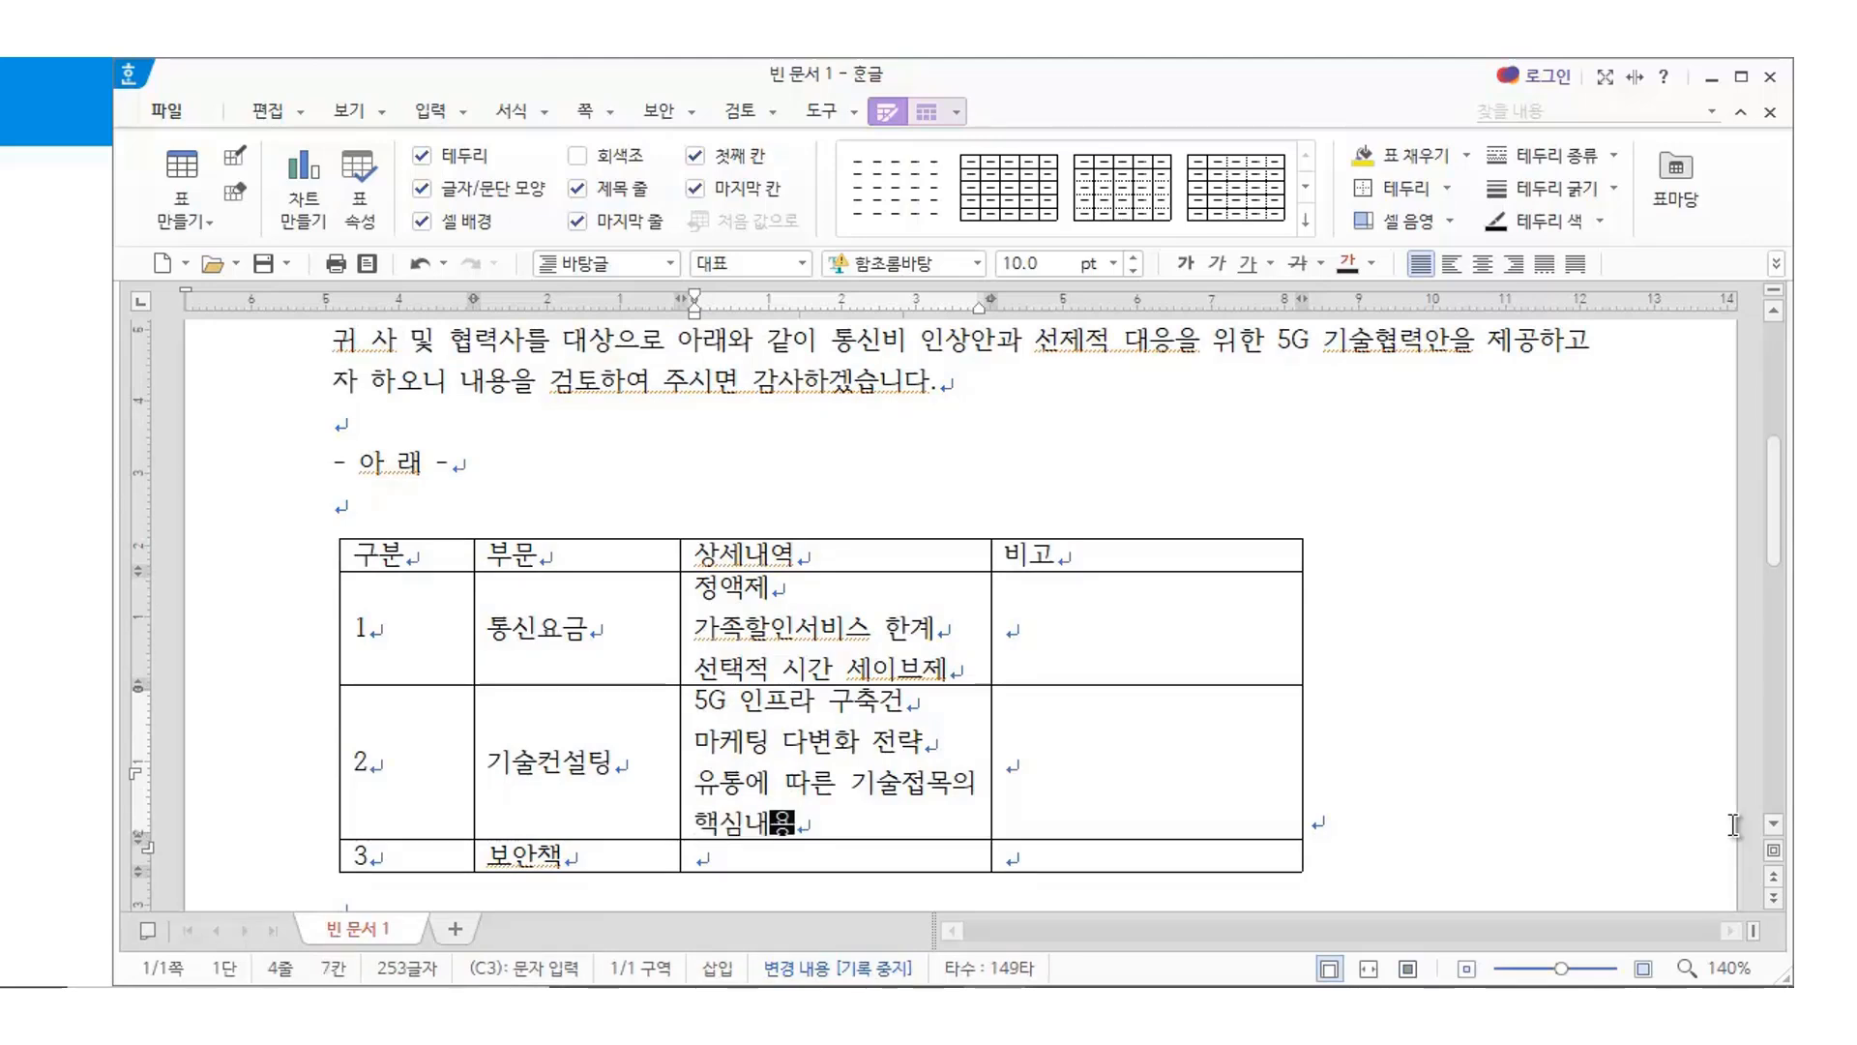
# Block-select the detail cell and widen the 상세내역 column with four Ctrl+Right presses
pyautogui.press('F5')
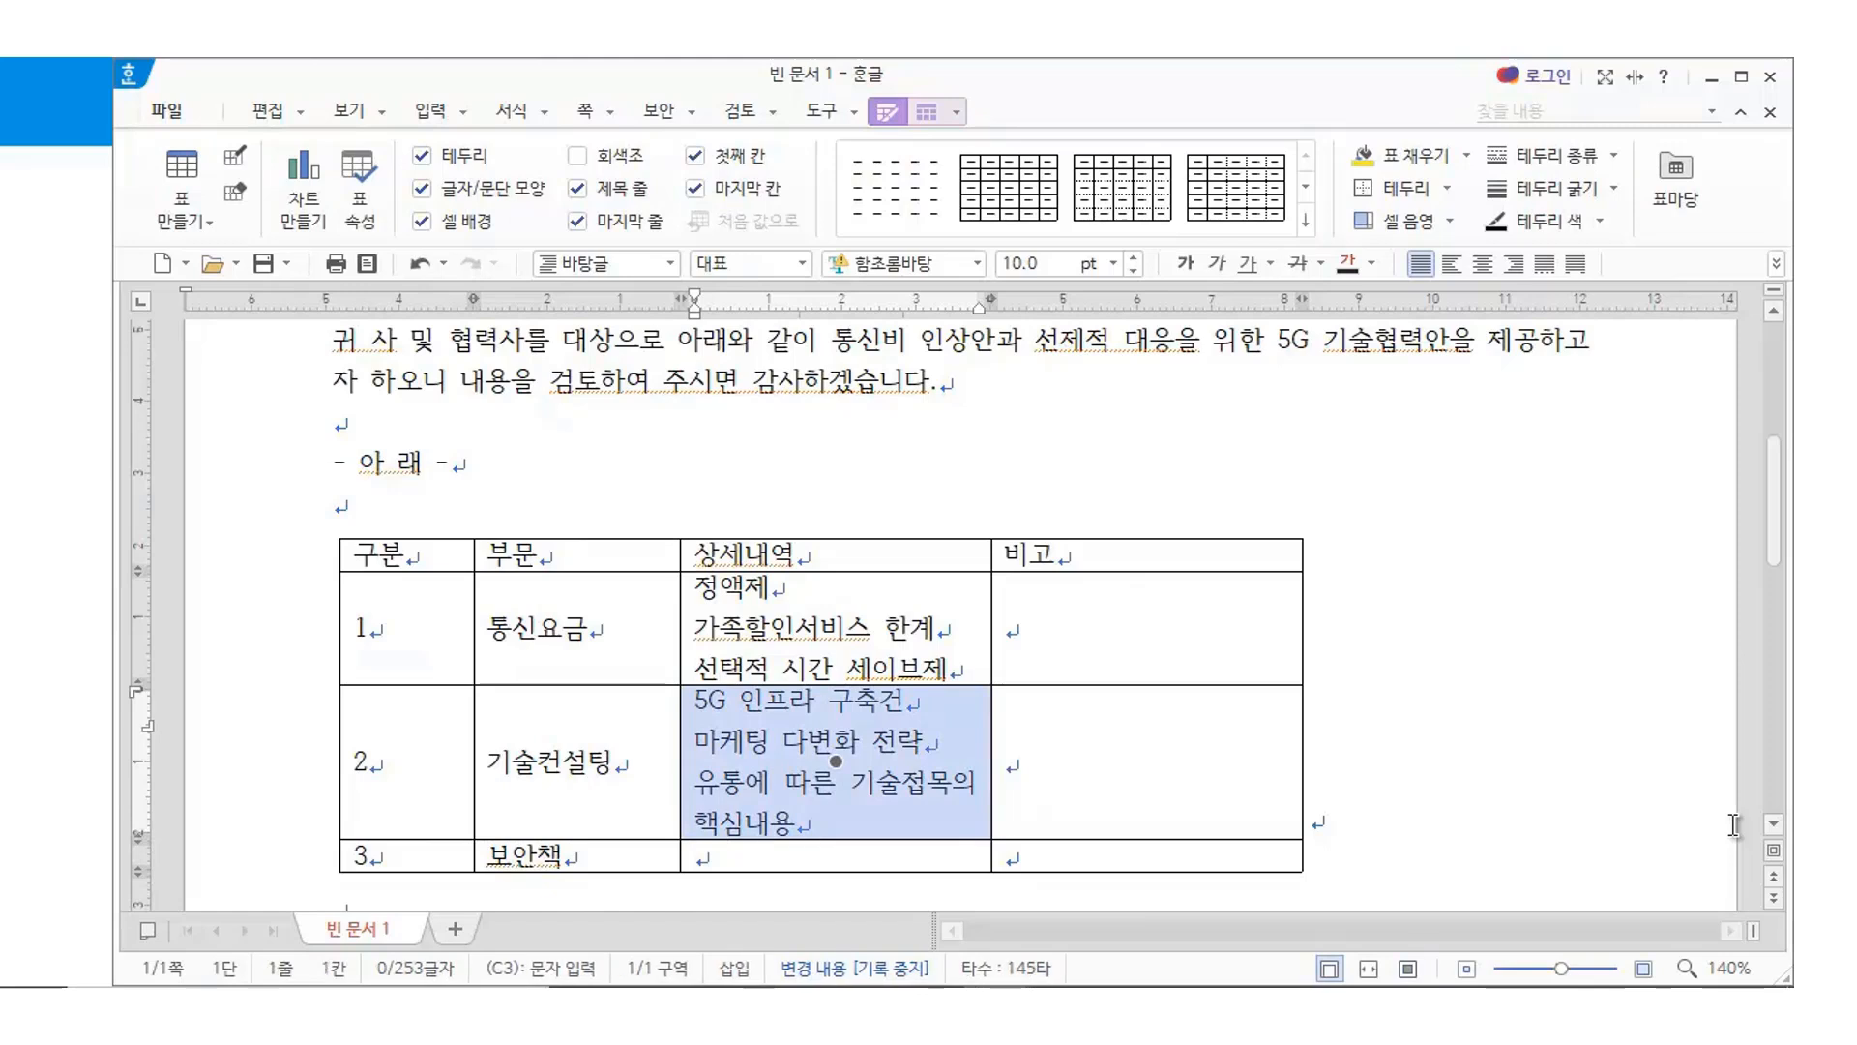
pyautogui.hotkey('ctrl', 'Right')
pyautogui.hotkey('ctrl', 'Right')
pyautogui.hotkey('ctrl', 'Right')
pyautogui.hotkey('ctrl', 'Right')
pyautogui.hotkey('ctrl', 'Right')
pyautogui.hotkey('ctrl', 'Right')
pyautogui.hotkey('ctrl', 'Right')
pyautogui.hotkey('ctrl', 'Right')
pyautogui.hotkey('ctrl', 'Right')
pyautogui.hotkey('ctrl', 'Right')
pyautogui.hotkey('ctrl', 'Right')
pyautogui.hotkey('ctrl', 'Right')
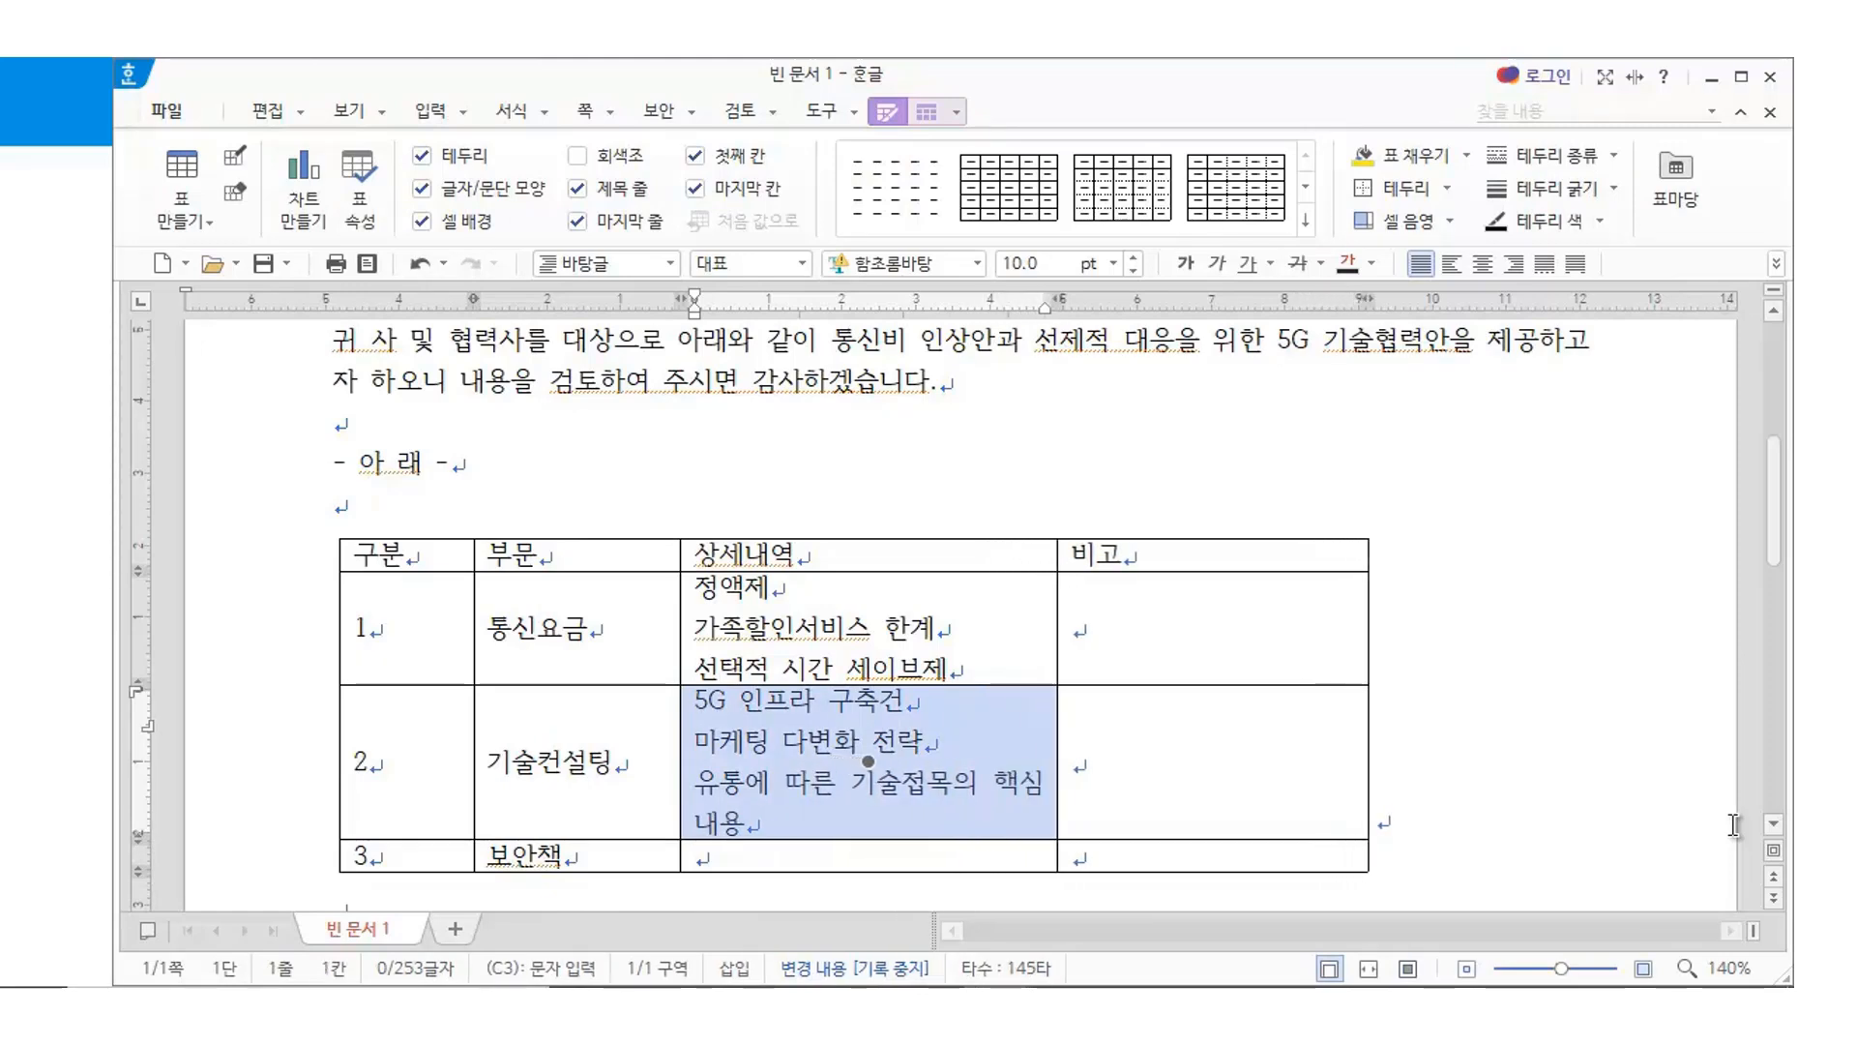
pyautogui.hotkey('ctrl', 'Right')
pyautogui.hotkey('ctrl', 'Right')
pyautogui.hotkey('ctrl', 'Right')
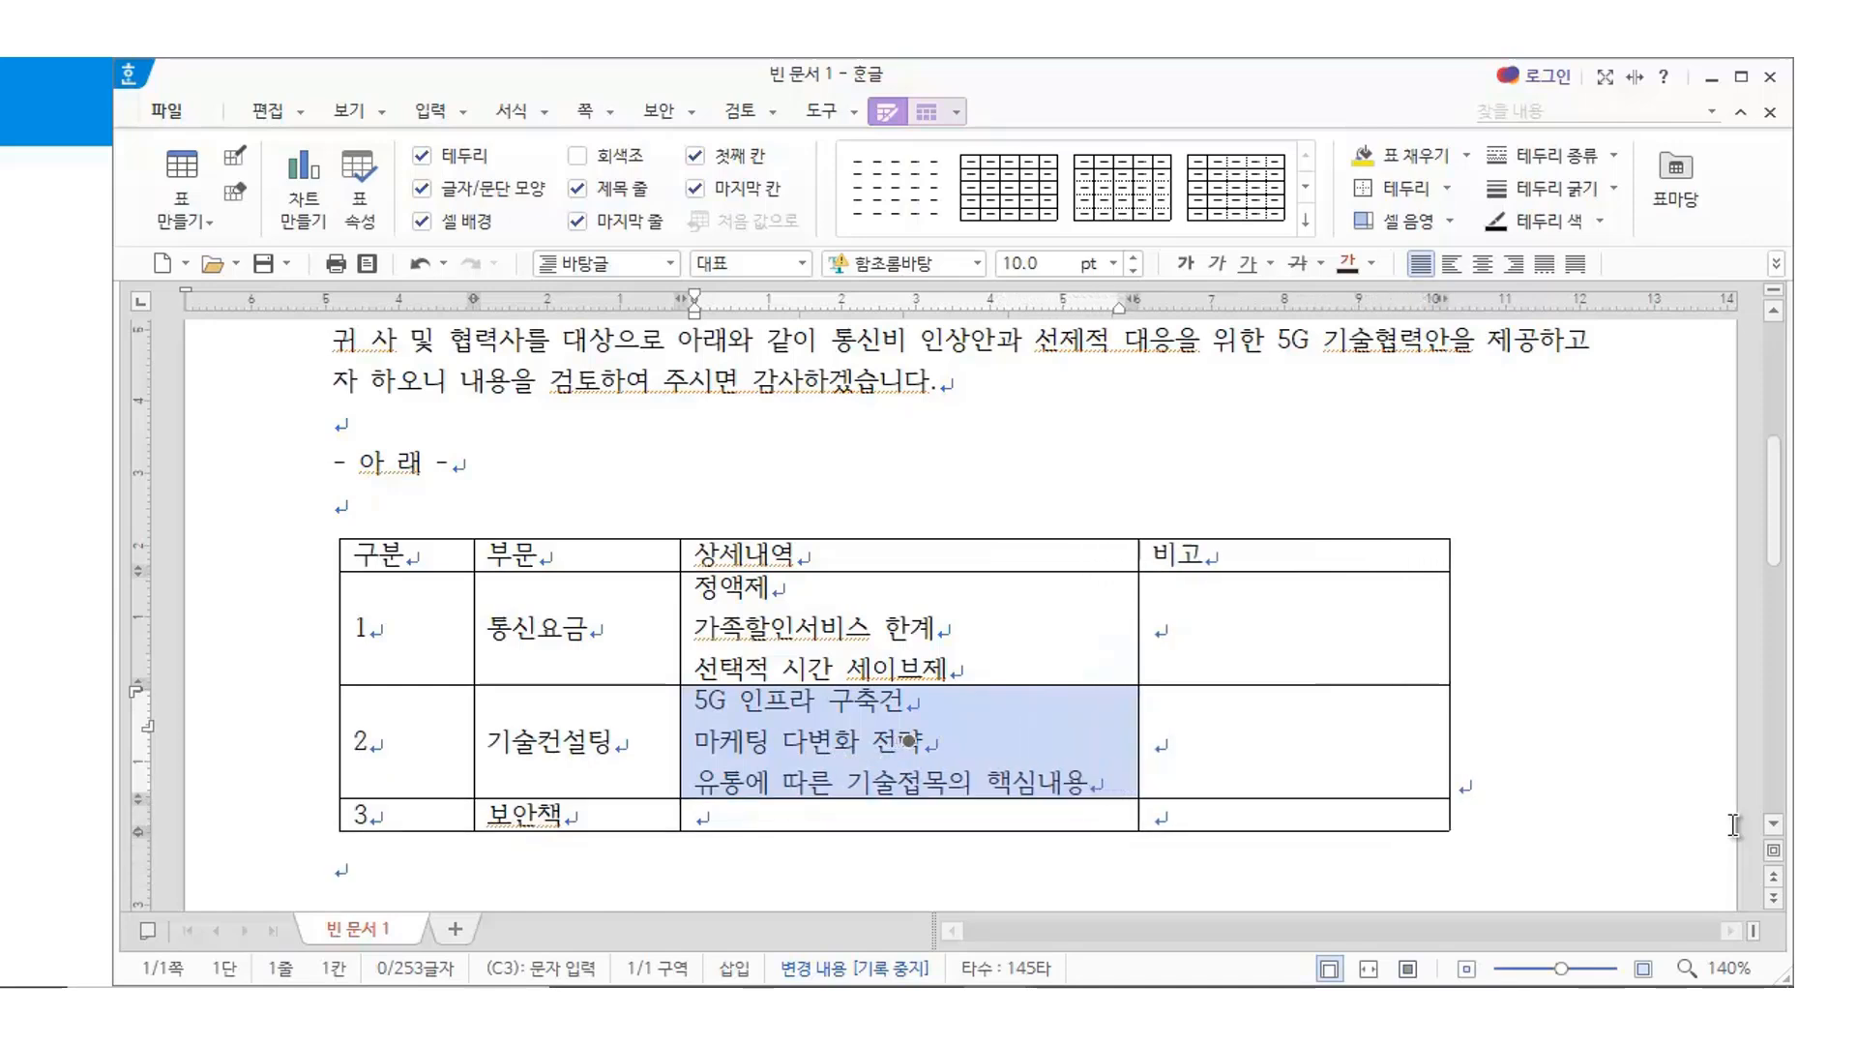
pyautogui.hotkey('ctrl', 'Right')
pyautogui.hotkey('ctrl', 'Right')
pyautogui.hotkey('ctrl', 'Right')
pyautogui.hotkey('ctrl', 'Right')
pyautogui.hotkey('ctrl', 'Right')
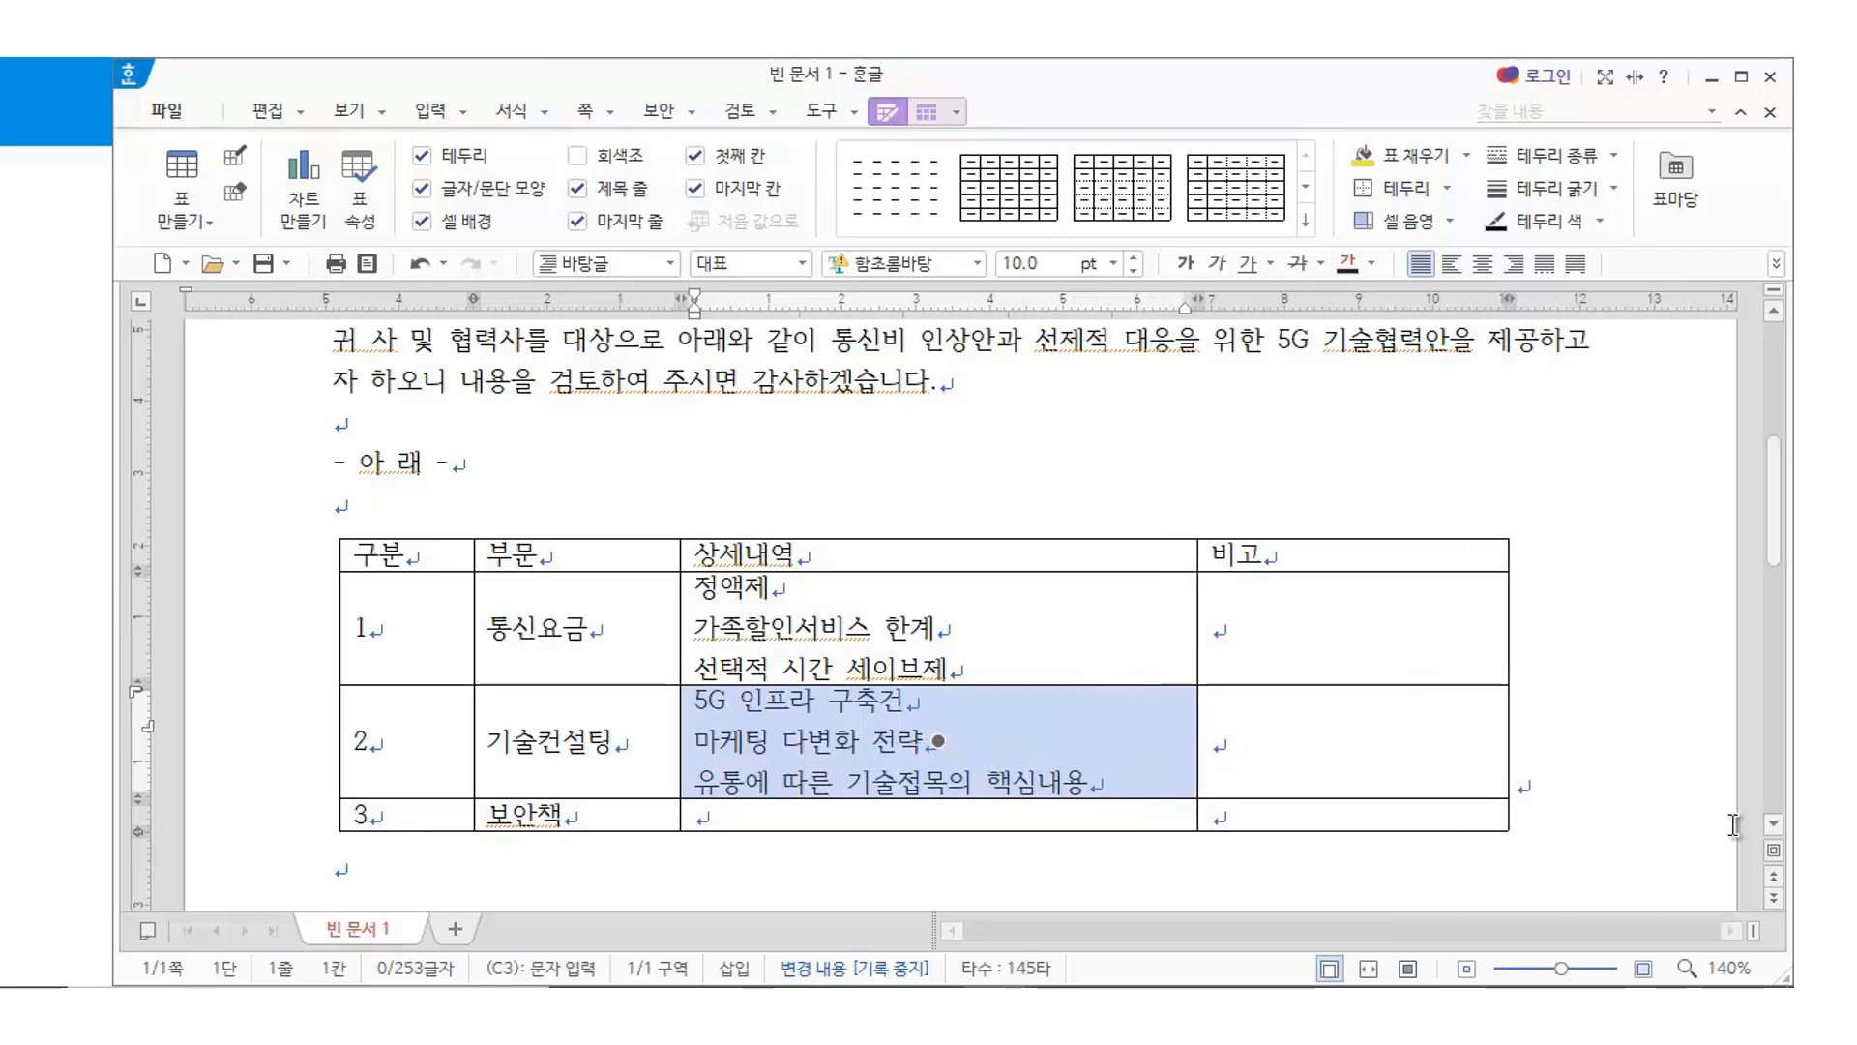
pyautogui.hotkey('ctrl', 'Right')
pyautogui.hotkey('ctrl', 'Right')
pyautogui.hotkey('ctrl', 'Right')
pyautogui.hotkey('ctrl', 'Right')
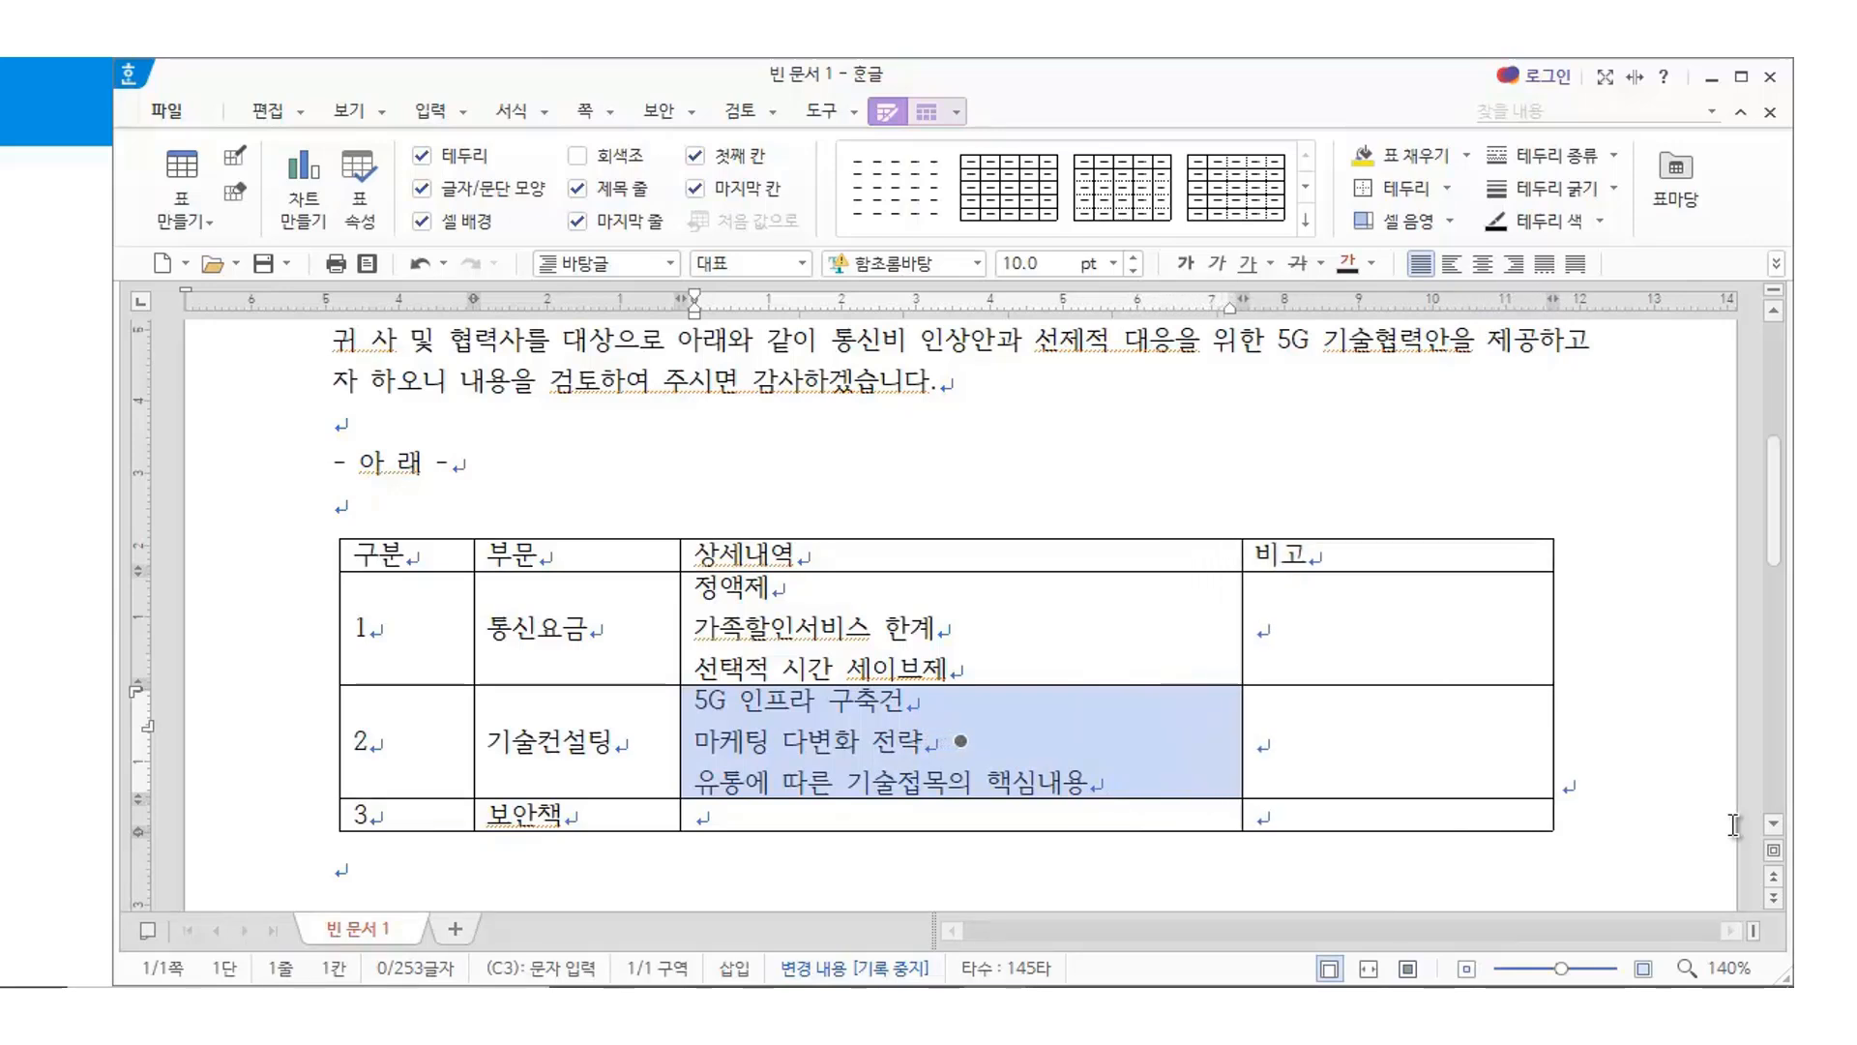
# Type 블록체인 및 암호화 대응책 and 해외 업체의 보안 벤치마킹 on two lines in the 보안책 detail cell
pyautogui.click(740, 844)
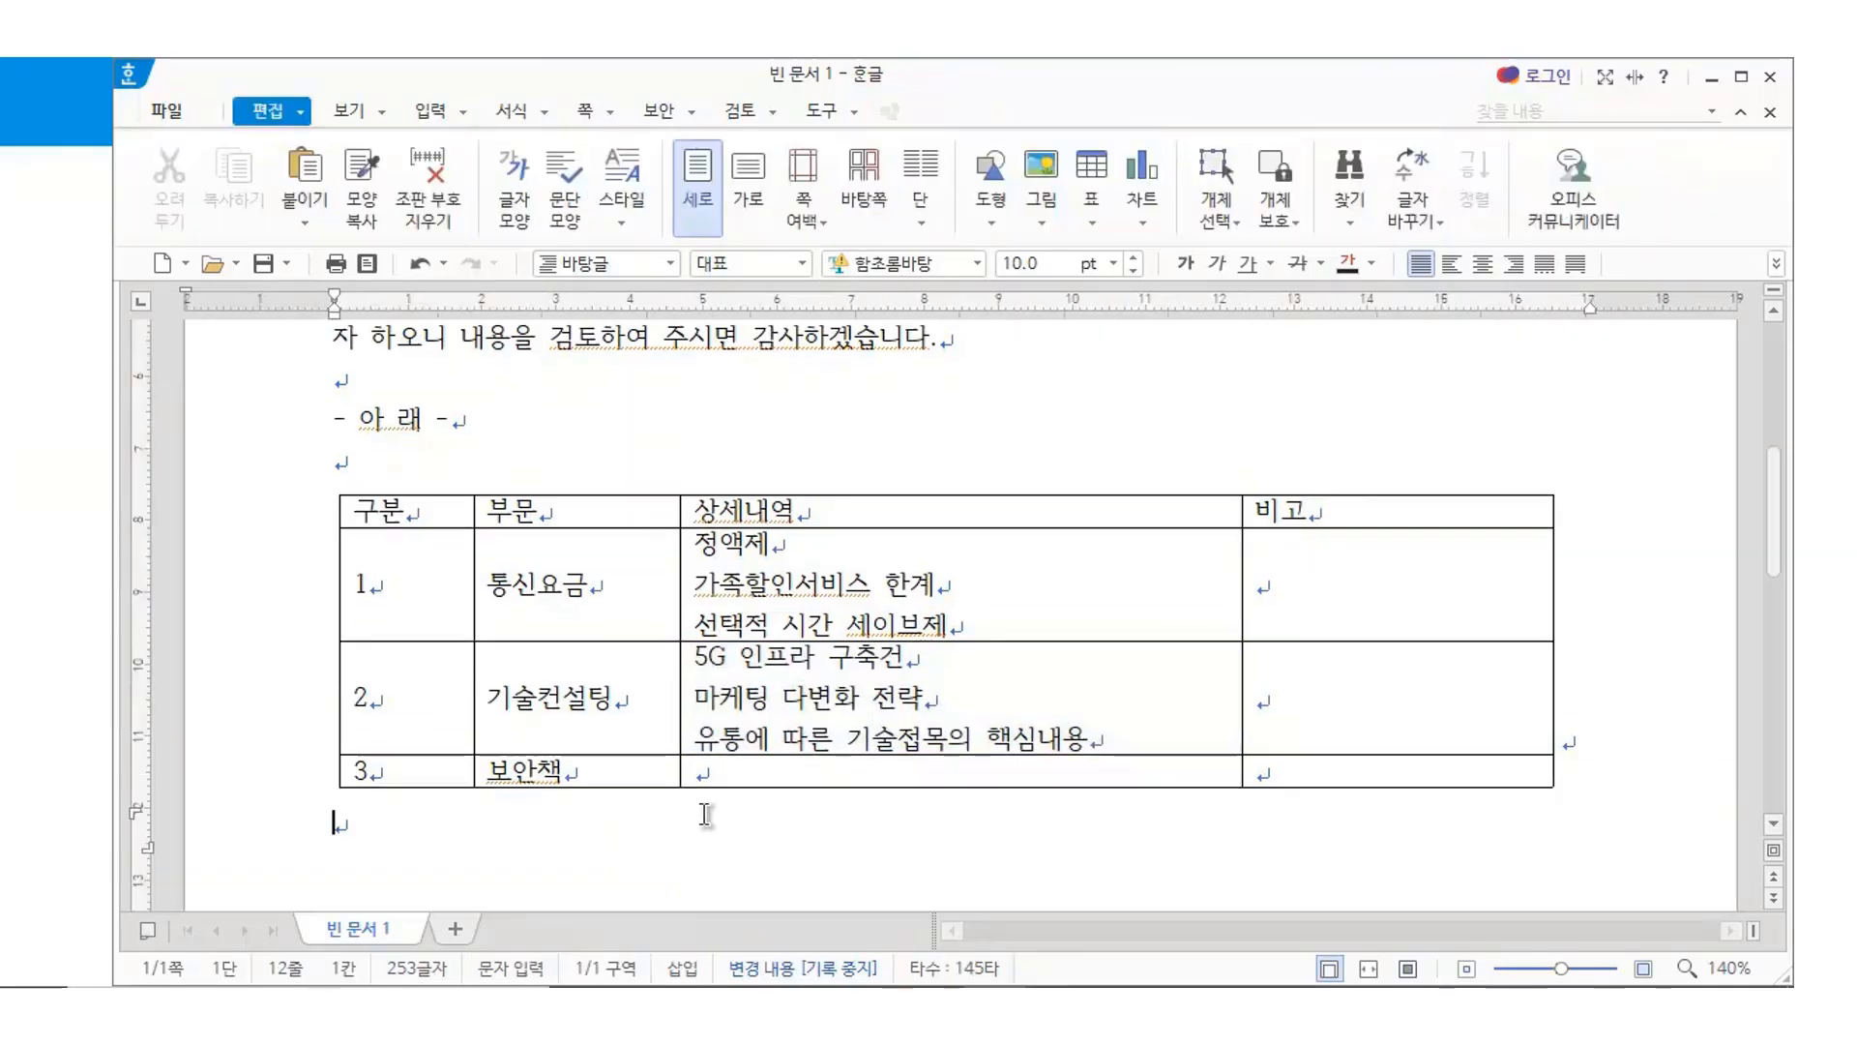
pyautogui.click(730, 772)
pyautogui.write('블록체인 및')
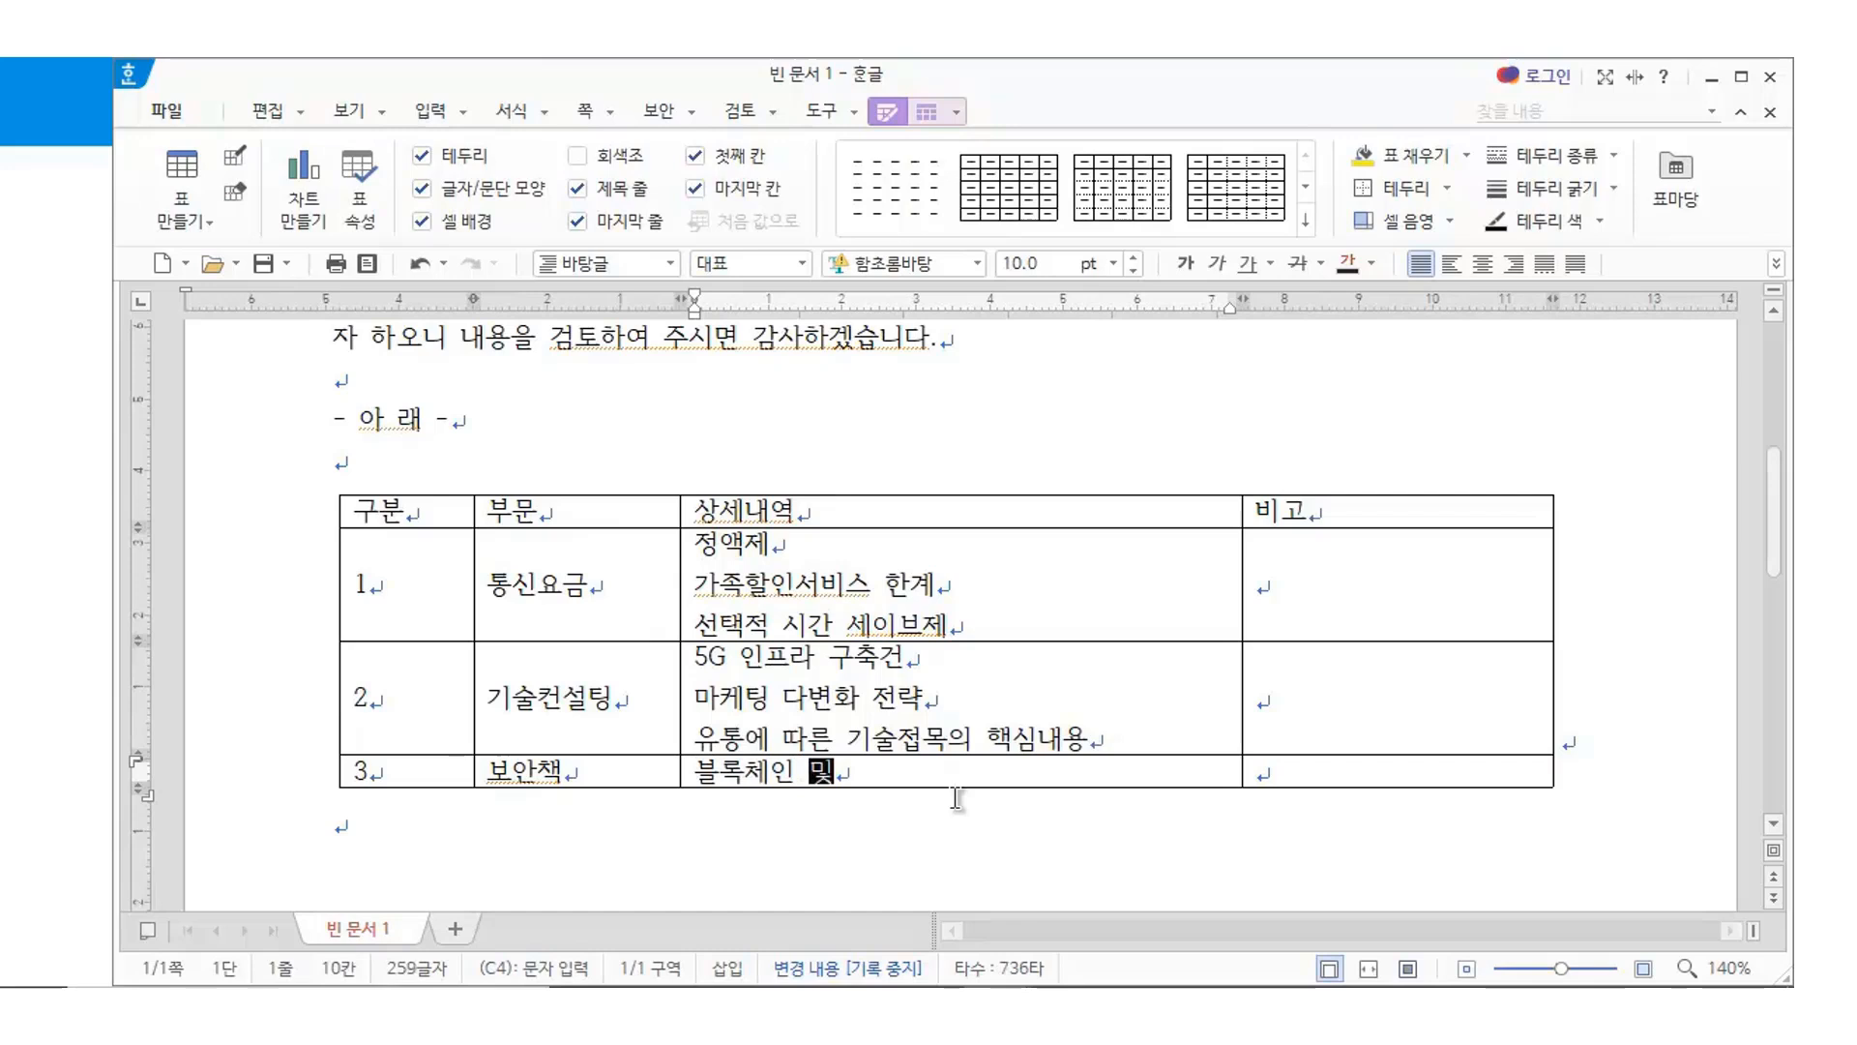
pyautogui.write(' 암호화 대응책')
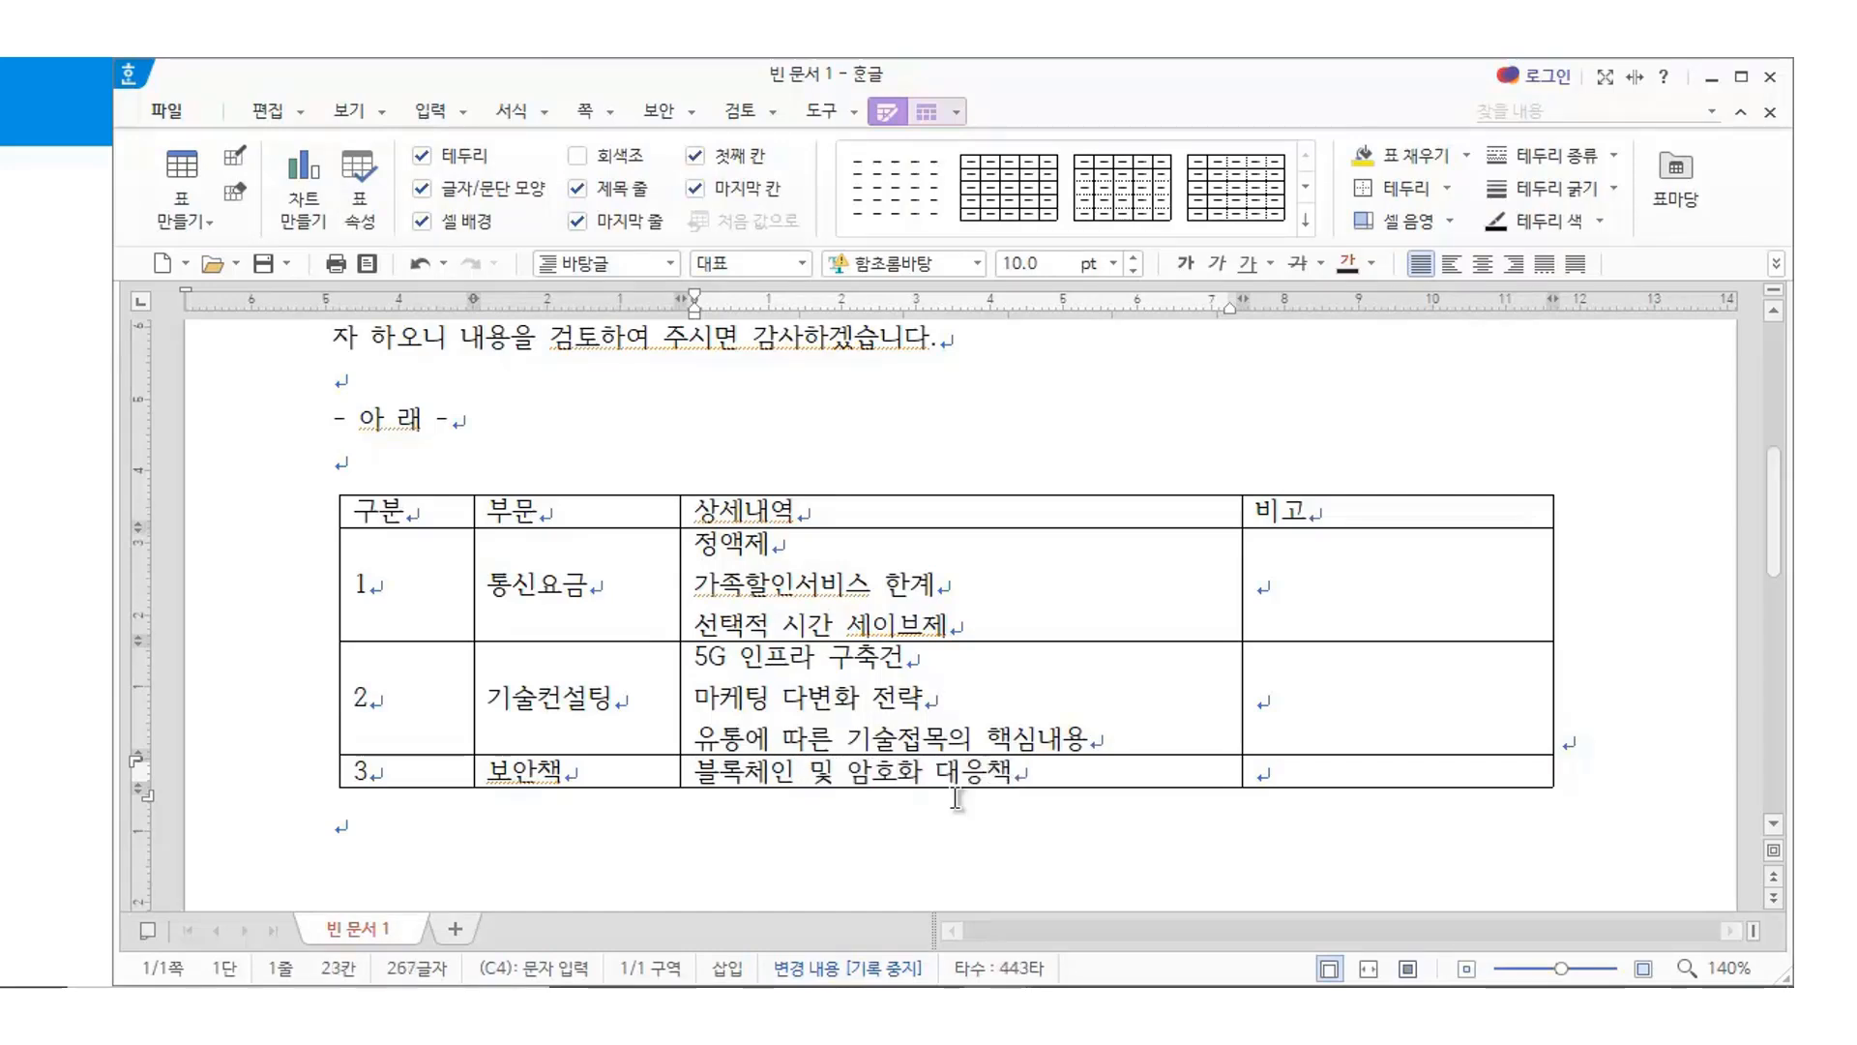
pyautogui.press('Return')
pyautogui.write('해외 업체의')
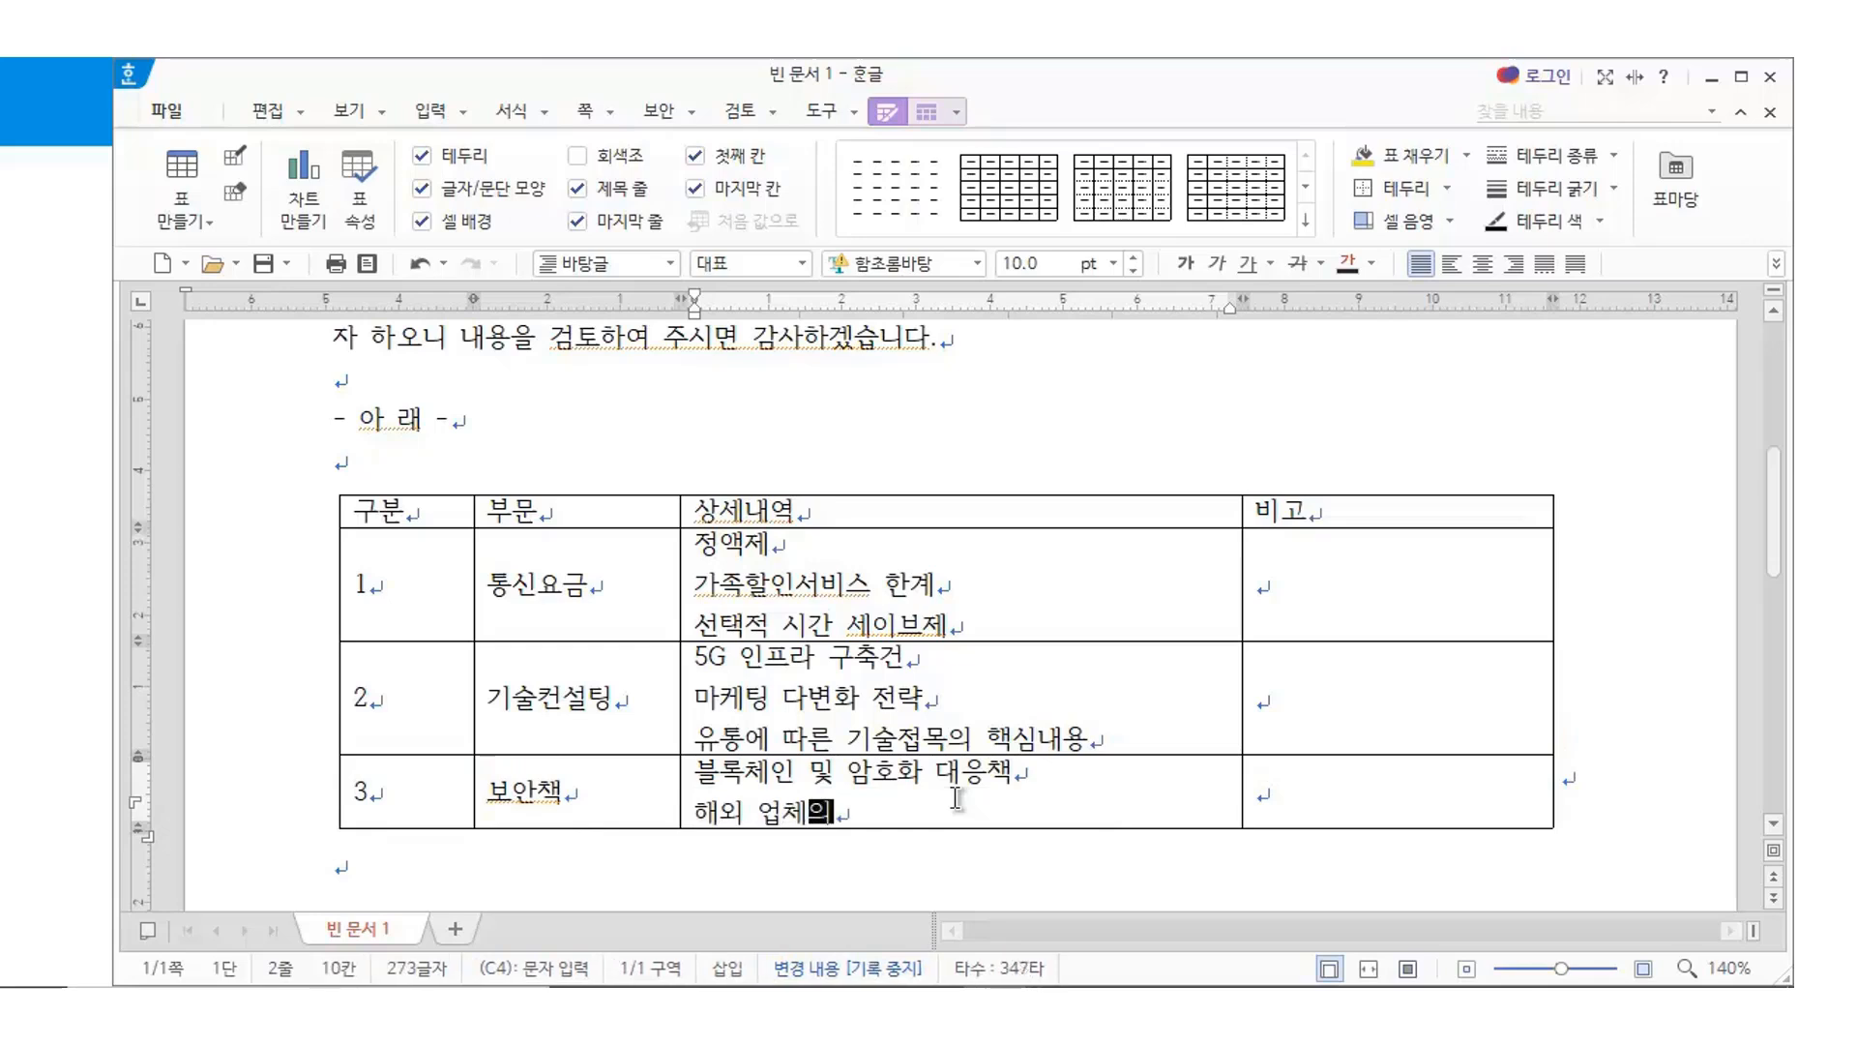
pyautogui.write(' 보안 벤치마키')
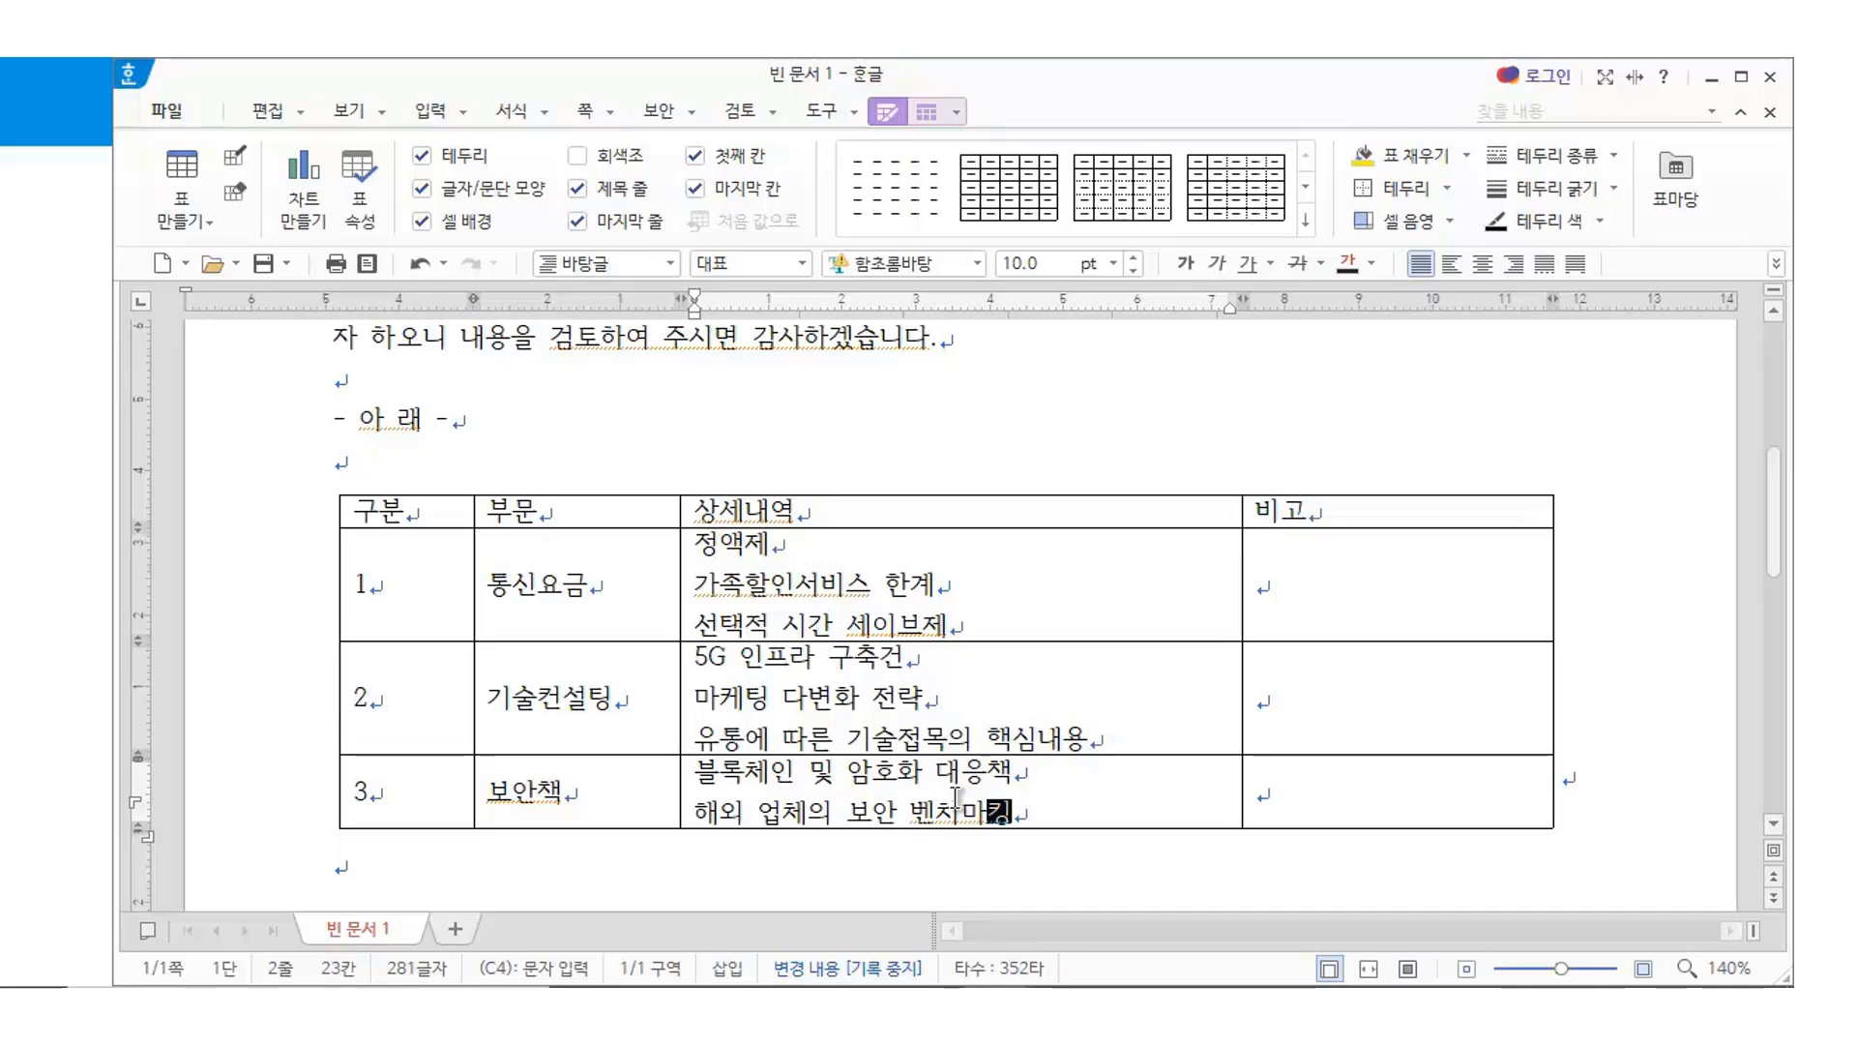
pyautogui.write('ㅇ')
# Merge the three empty 비고 cells into one cell
pyautogui.click(1339, 575)
pyautogui.moveTo(1340, 574); pyautogui.dragTo(1335, 803)
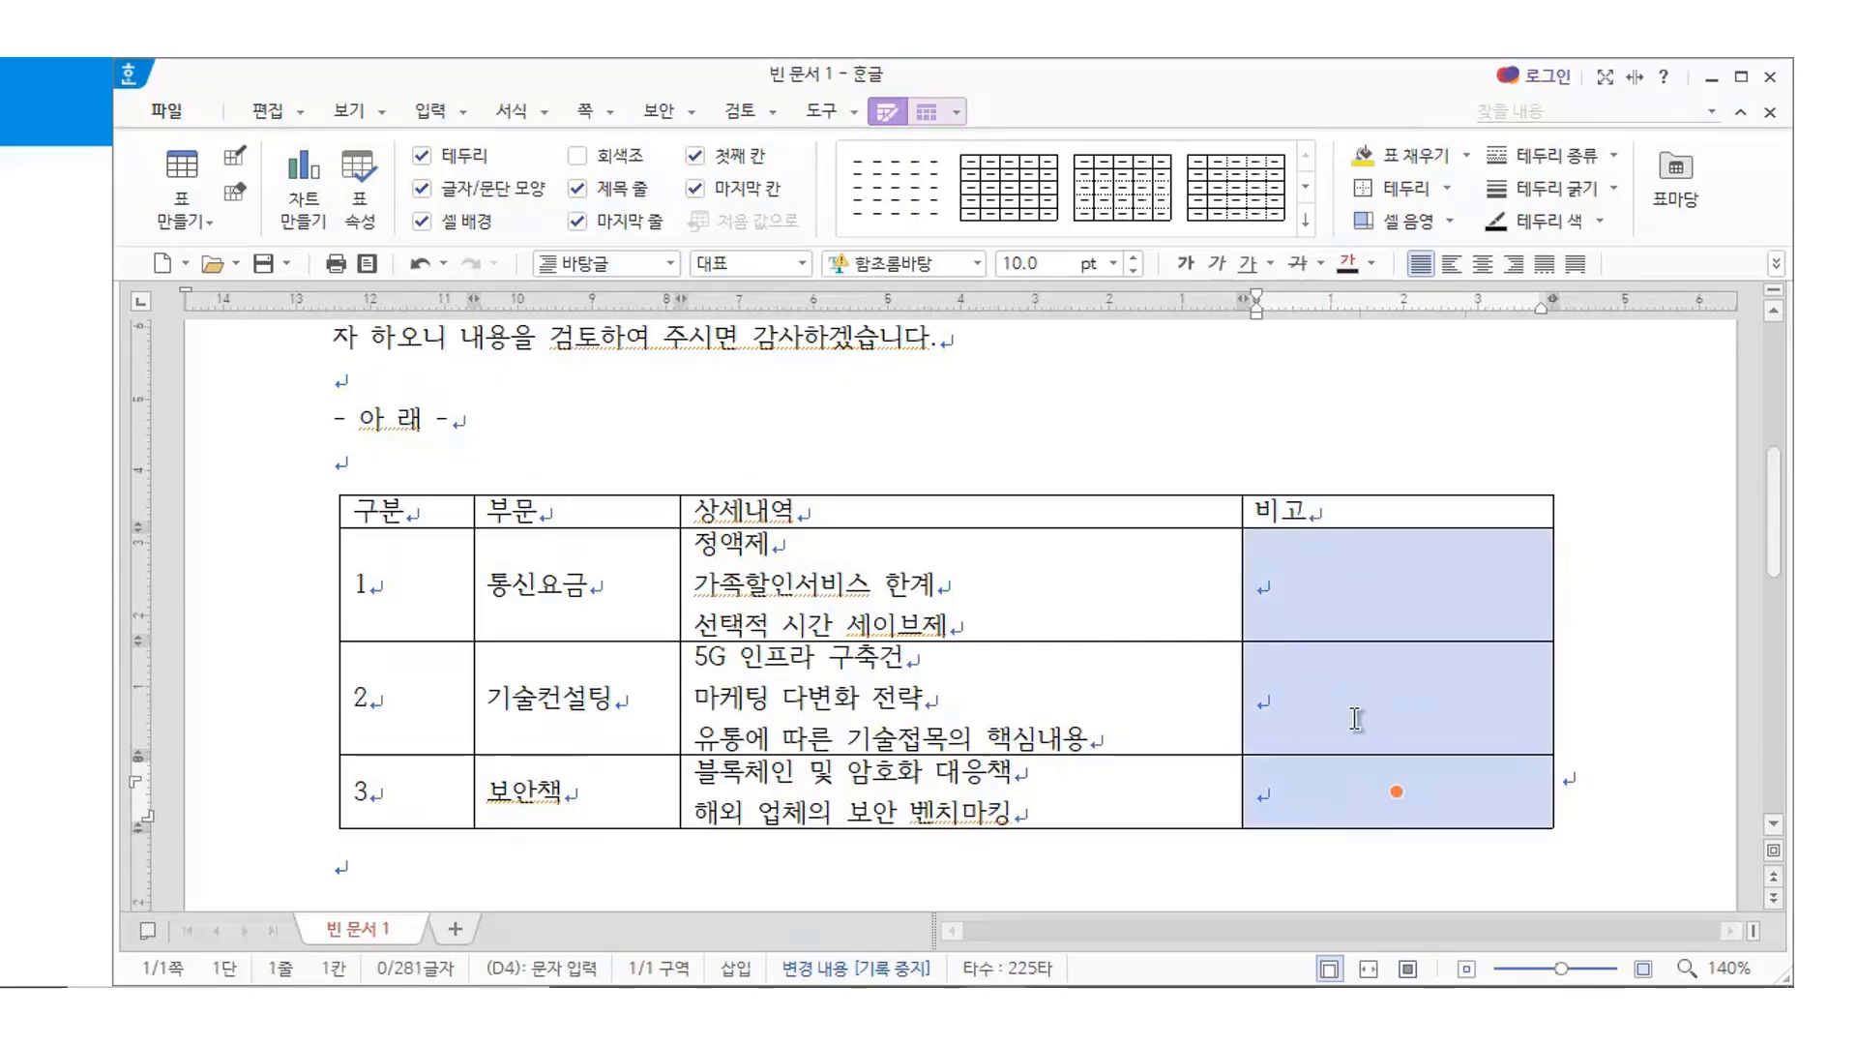
pyautogui.scroll(1, 784, 544)
pyautogui.scroll(-1, 880, 489)
pyautogui.press('m')
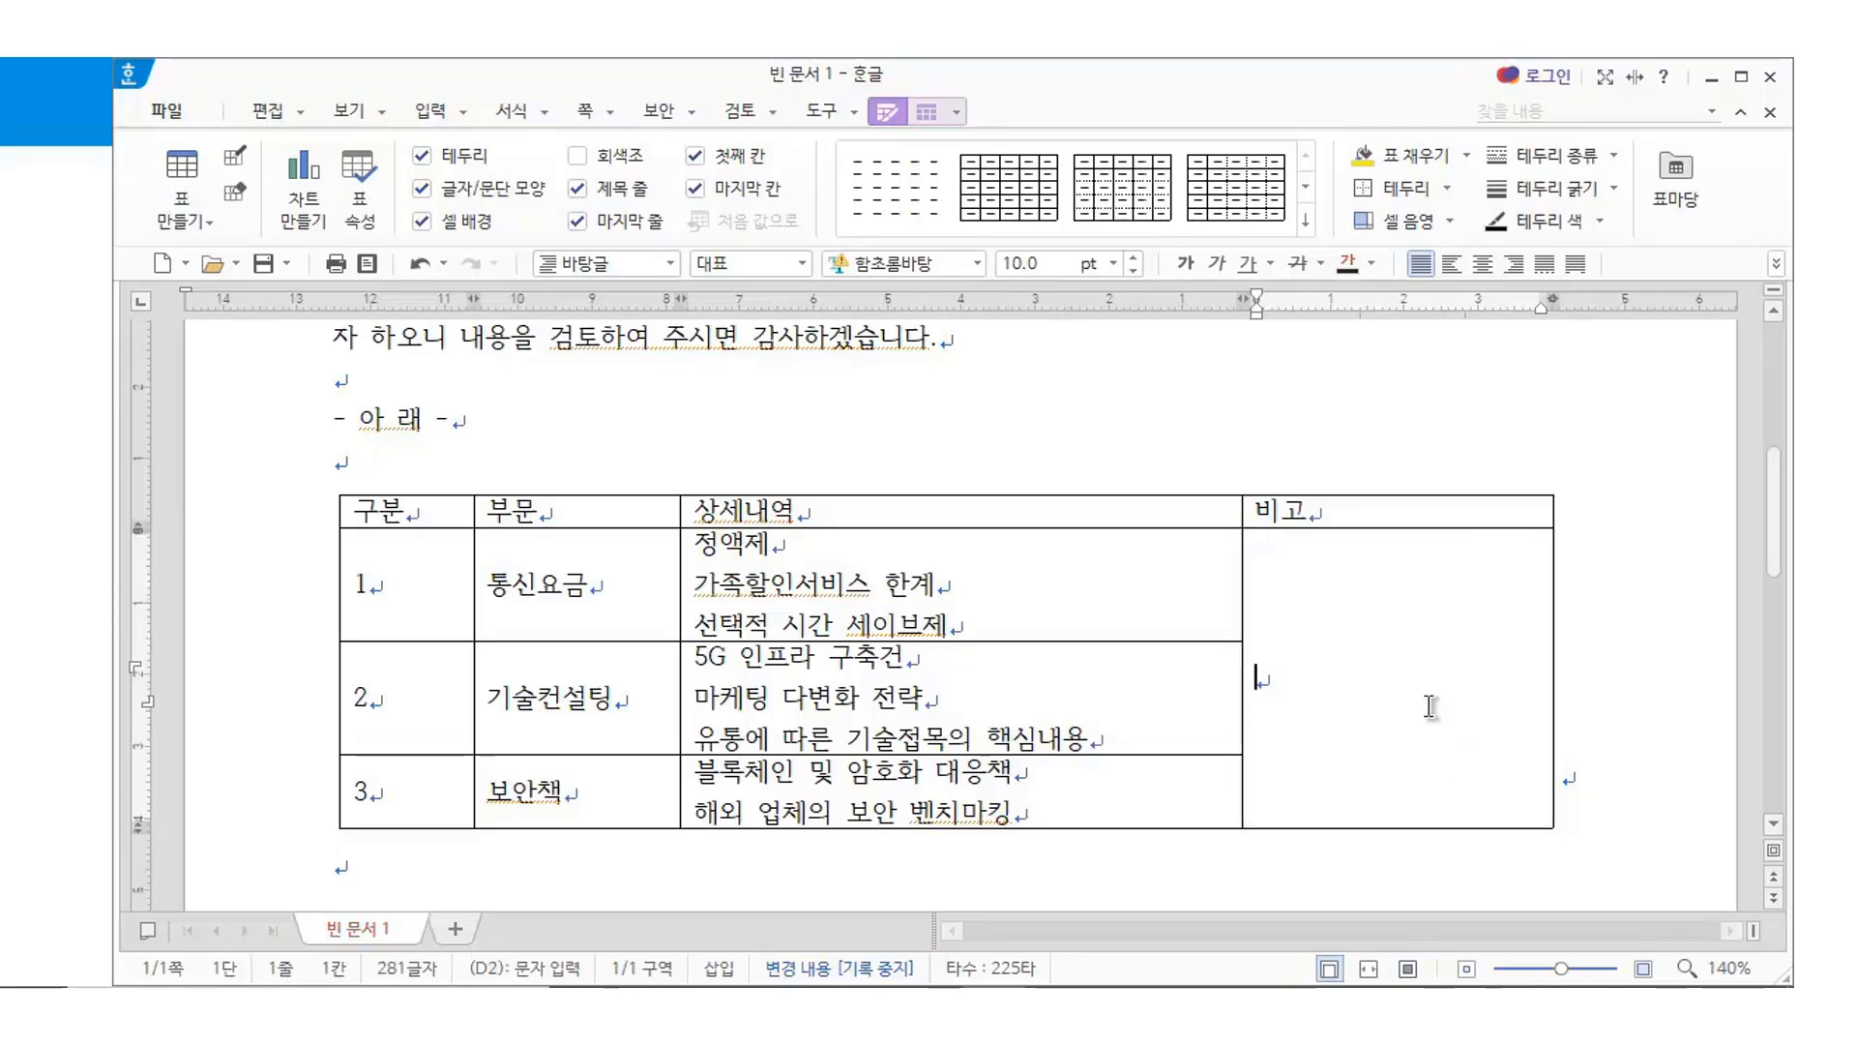
# Type 사전예약시 20% 할인혜택 in the merged 비고 cell
pyautogui.write('사전예약시 ')
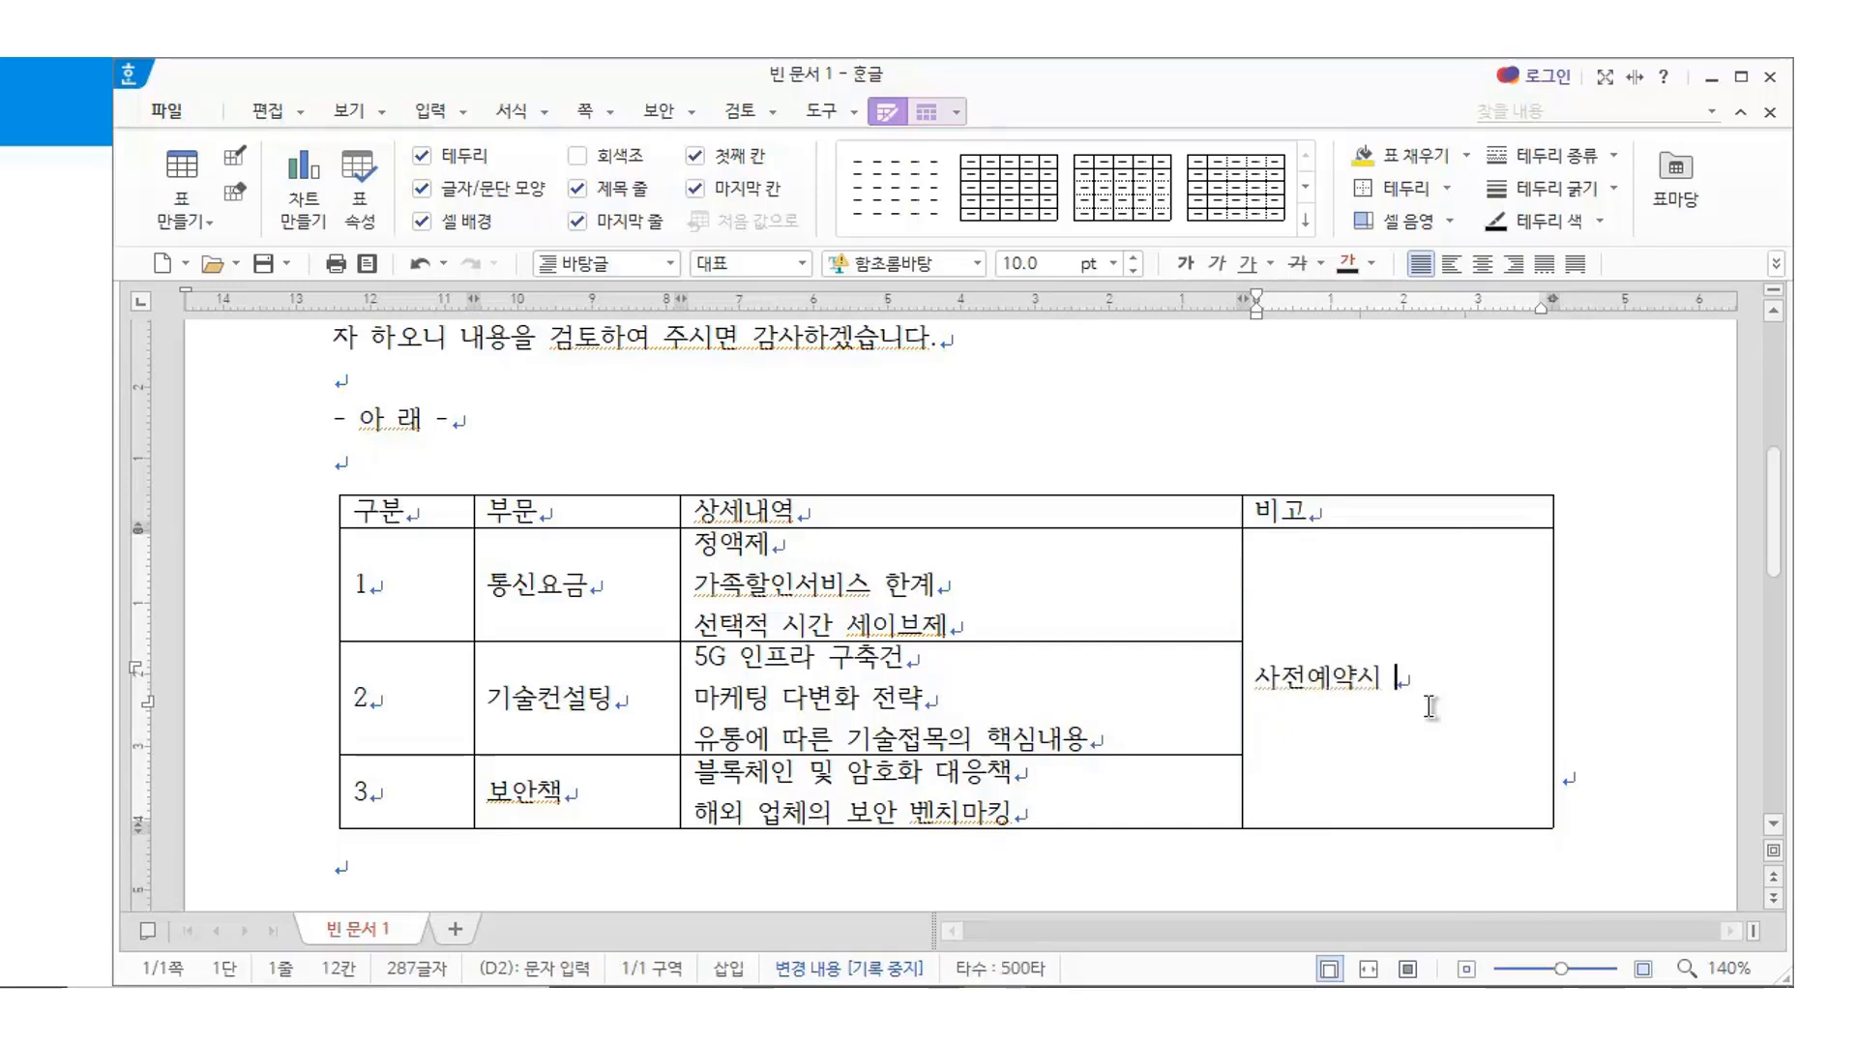
pyautogui.write('20%GKFDLS')
pyautogui.press('BackSpace')
pyautogui.press('BackSpace')
pyautogui.press('BackSpace')
pyautogui.press('BackSpace')
pyautogui.press('BackSpace')
pyautogui.press('BackSpace')
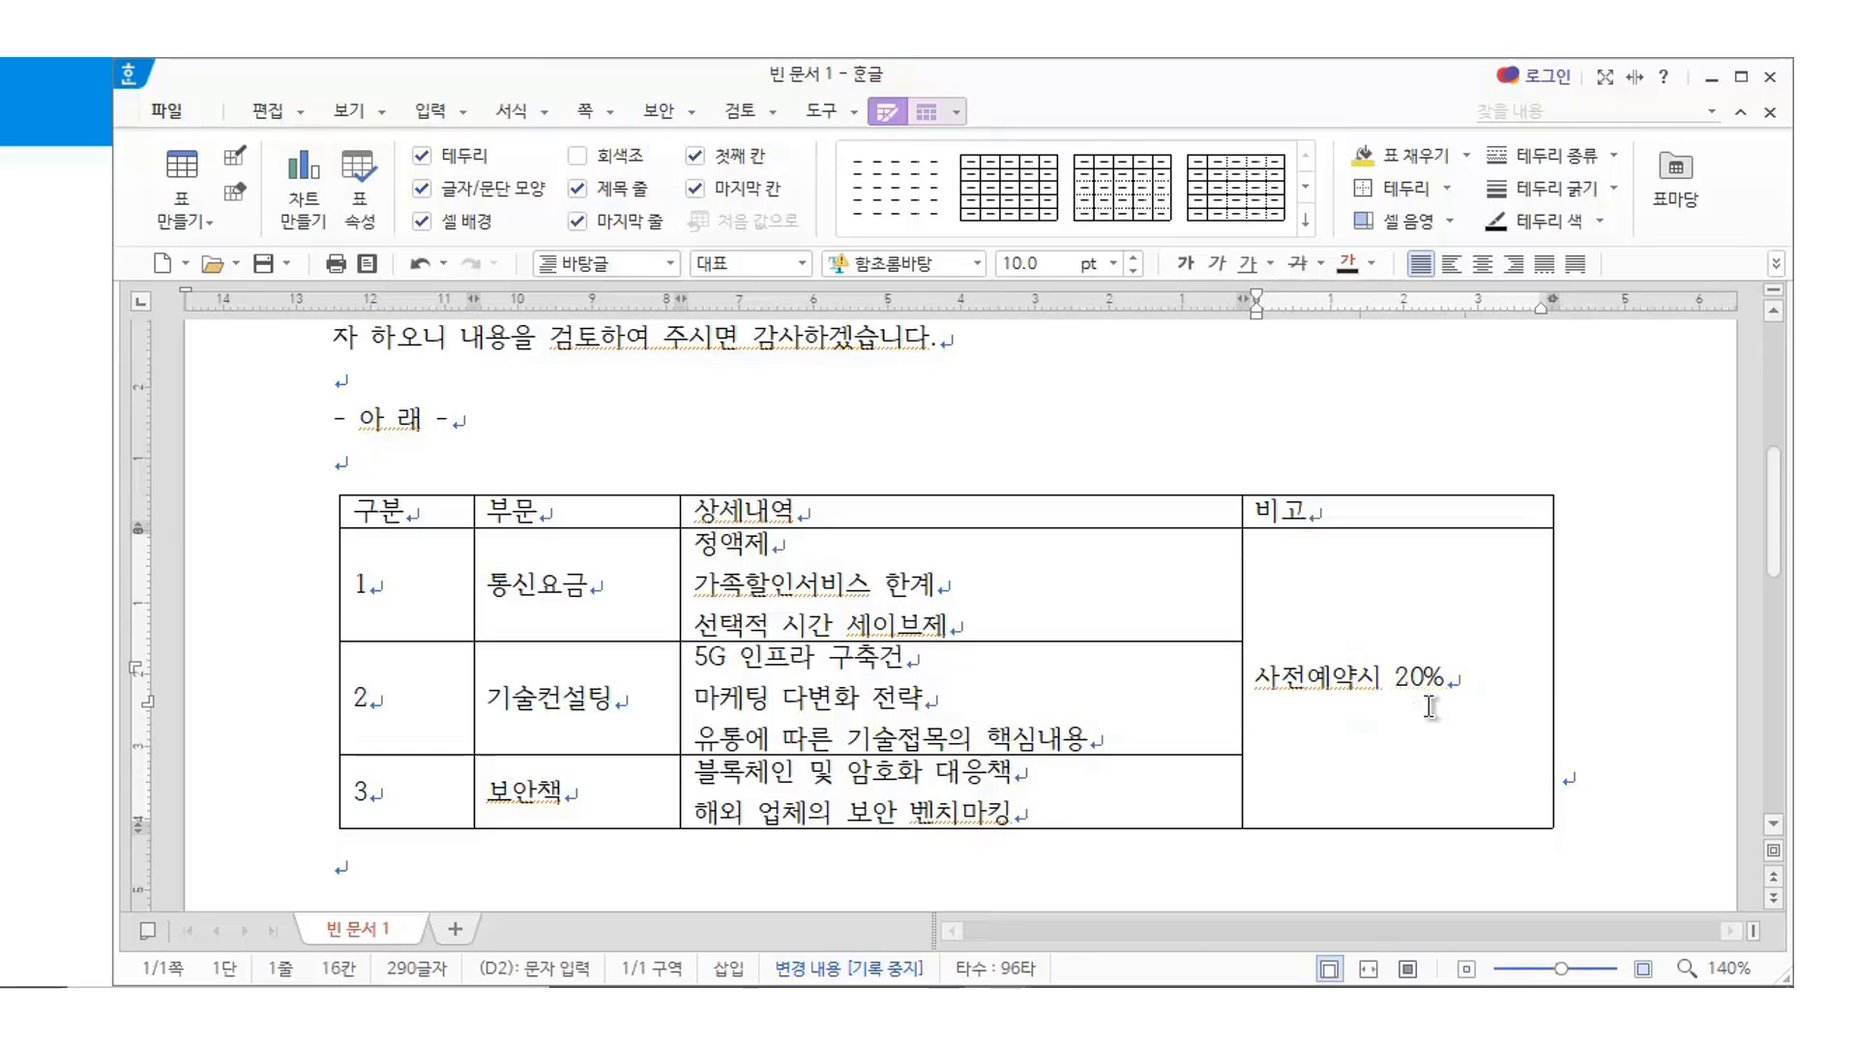
pyautogui.press('Return')
pyautogui.press('BackSpace')
pyautogui.press('BackSpace')
pyautogui.write('할인')
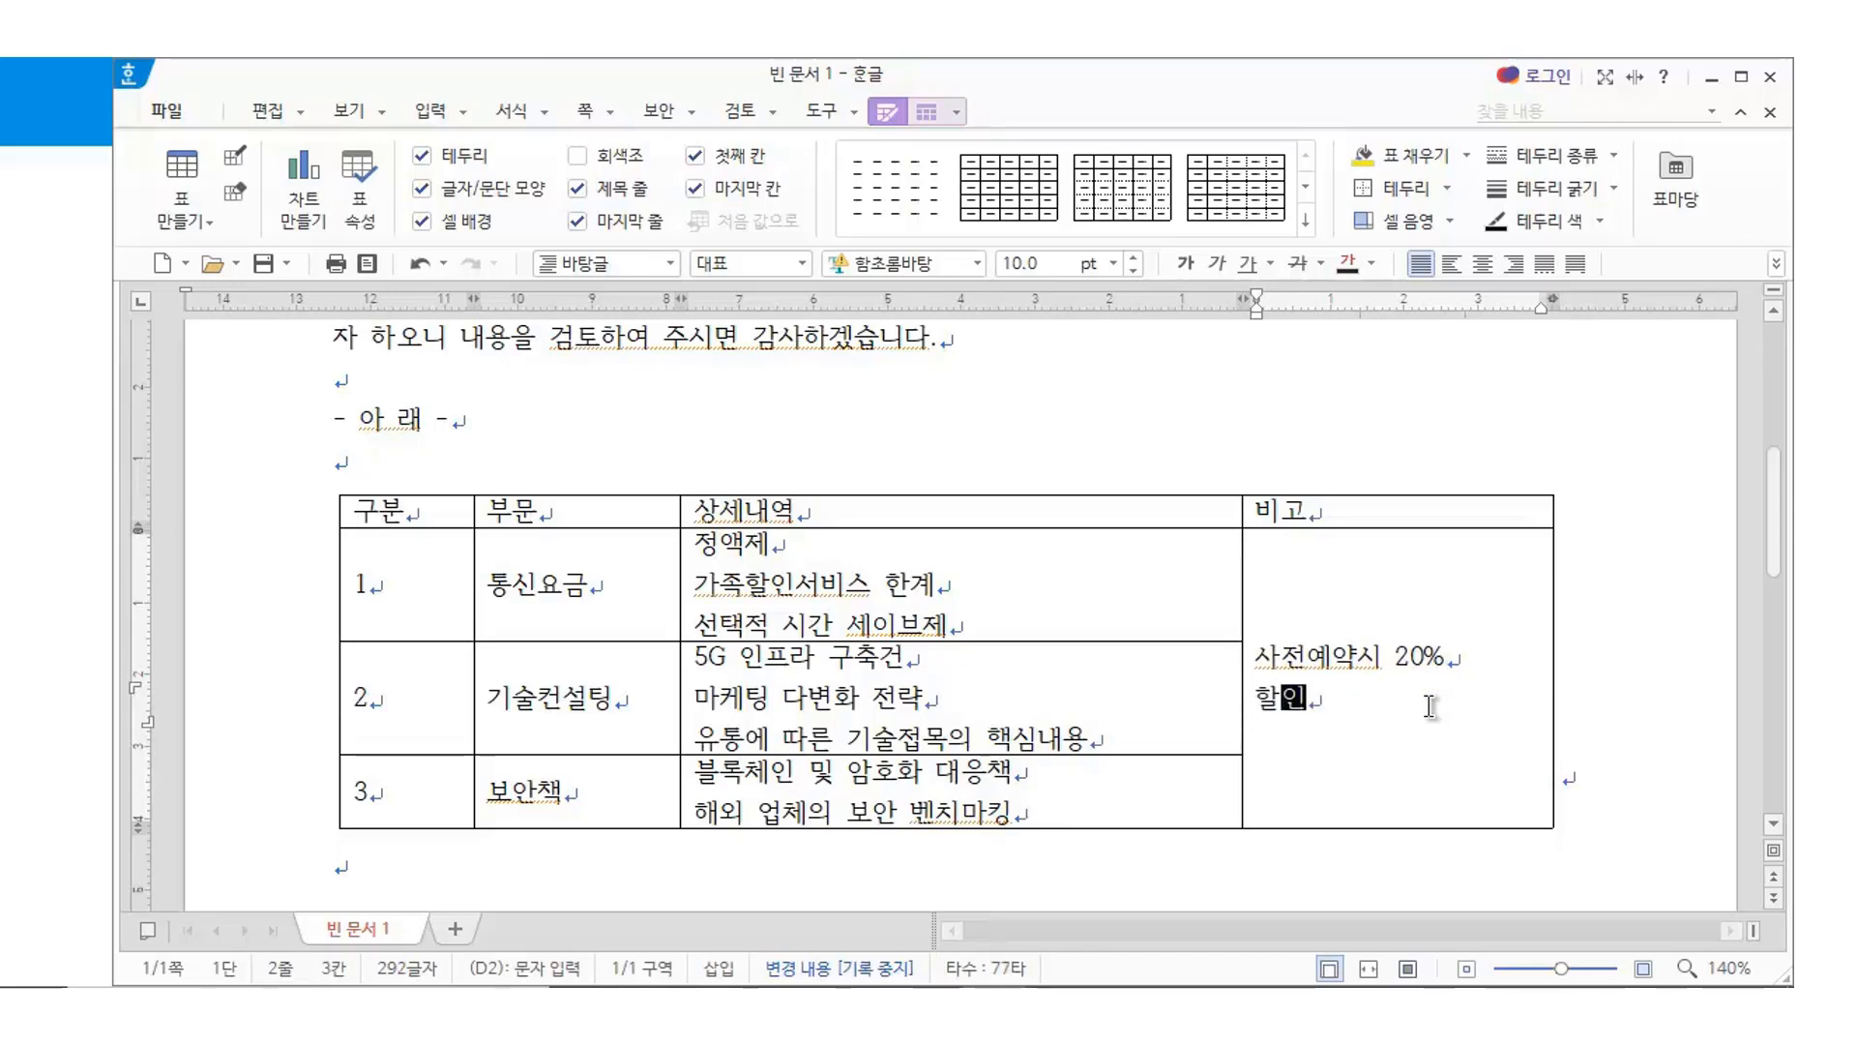
pyautogui.write('혜택4')
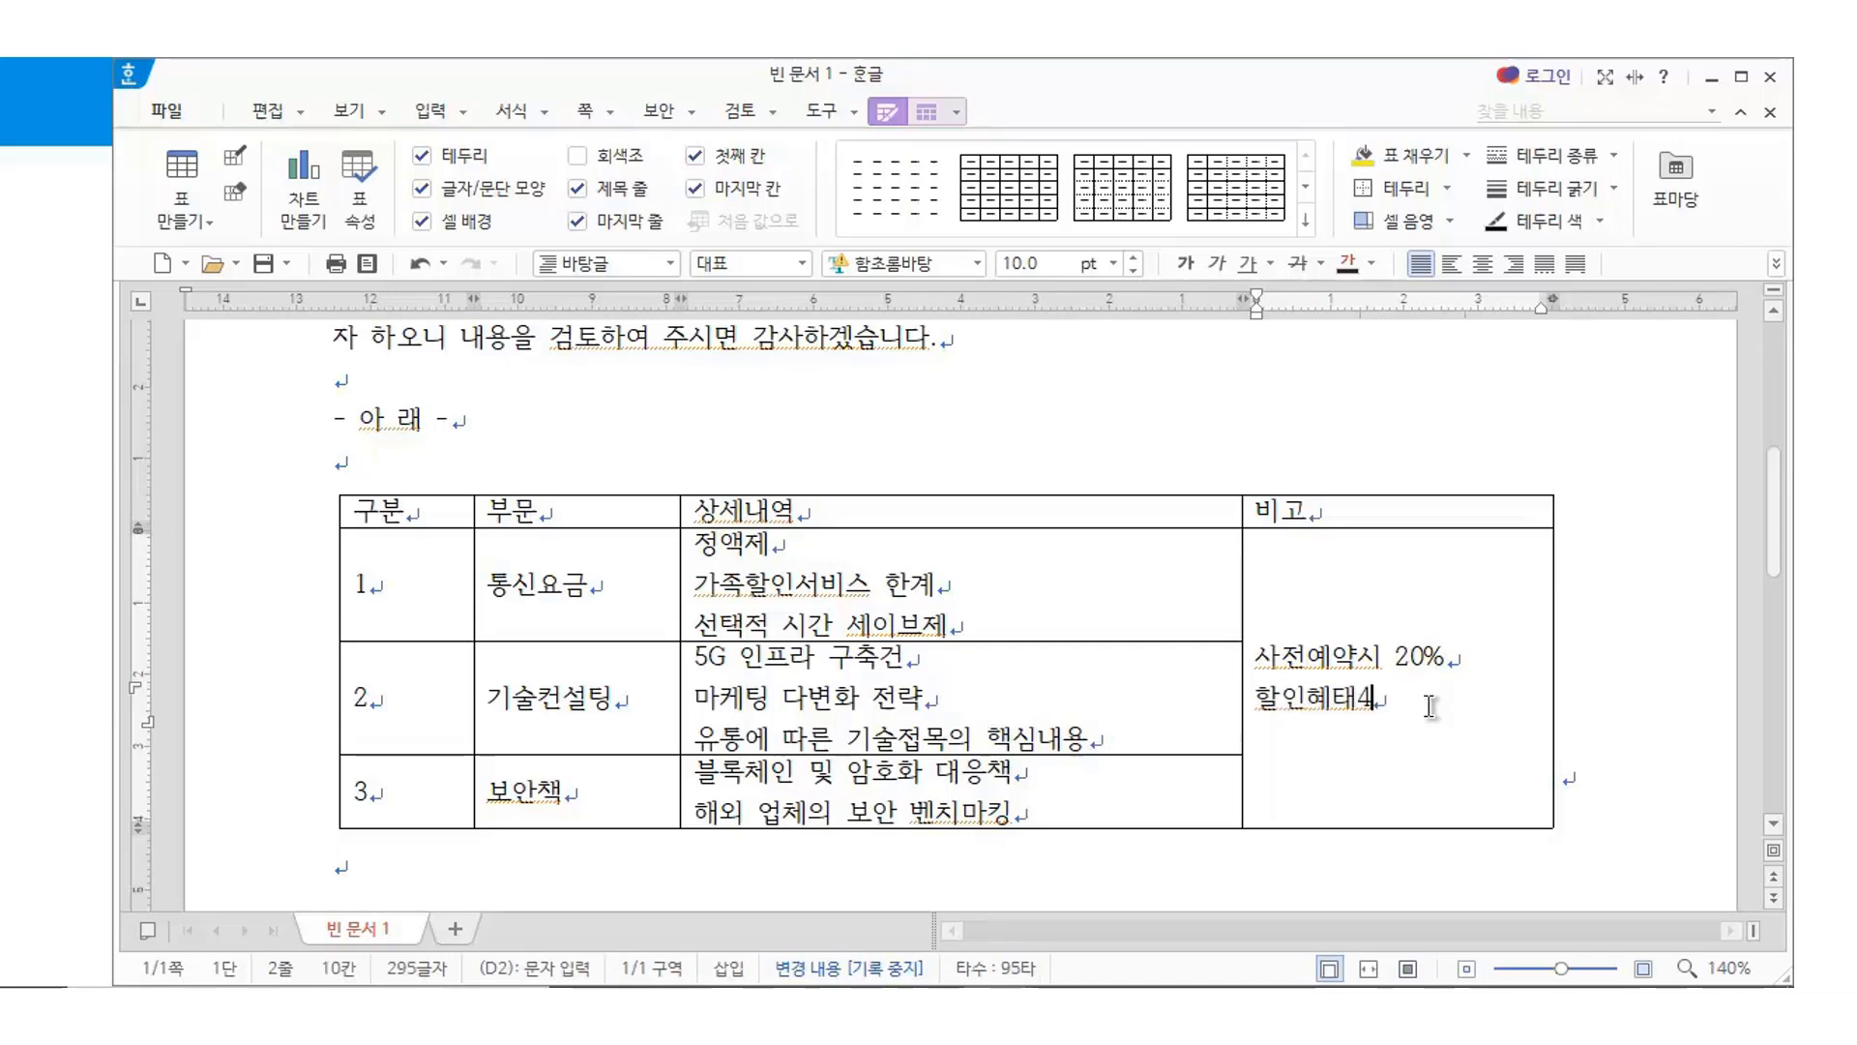
pyautogui.press('BackSpace')
pyautogui.press('BackSpace')
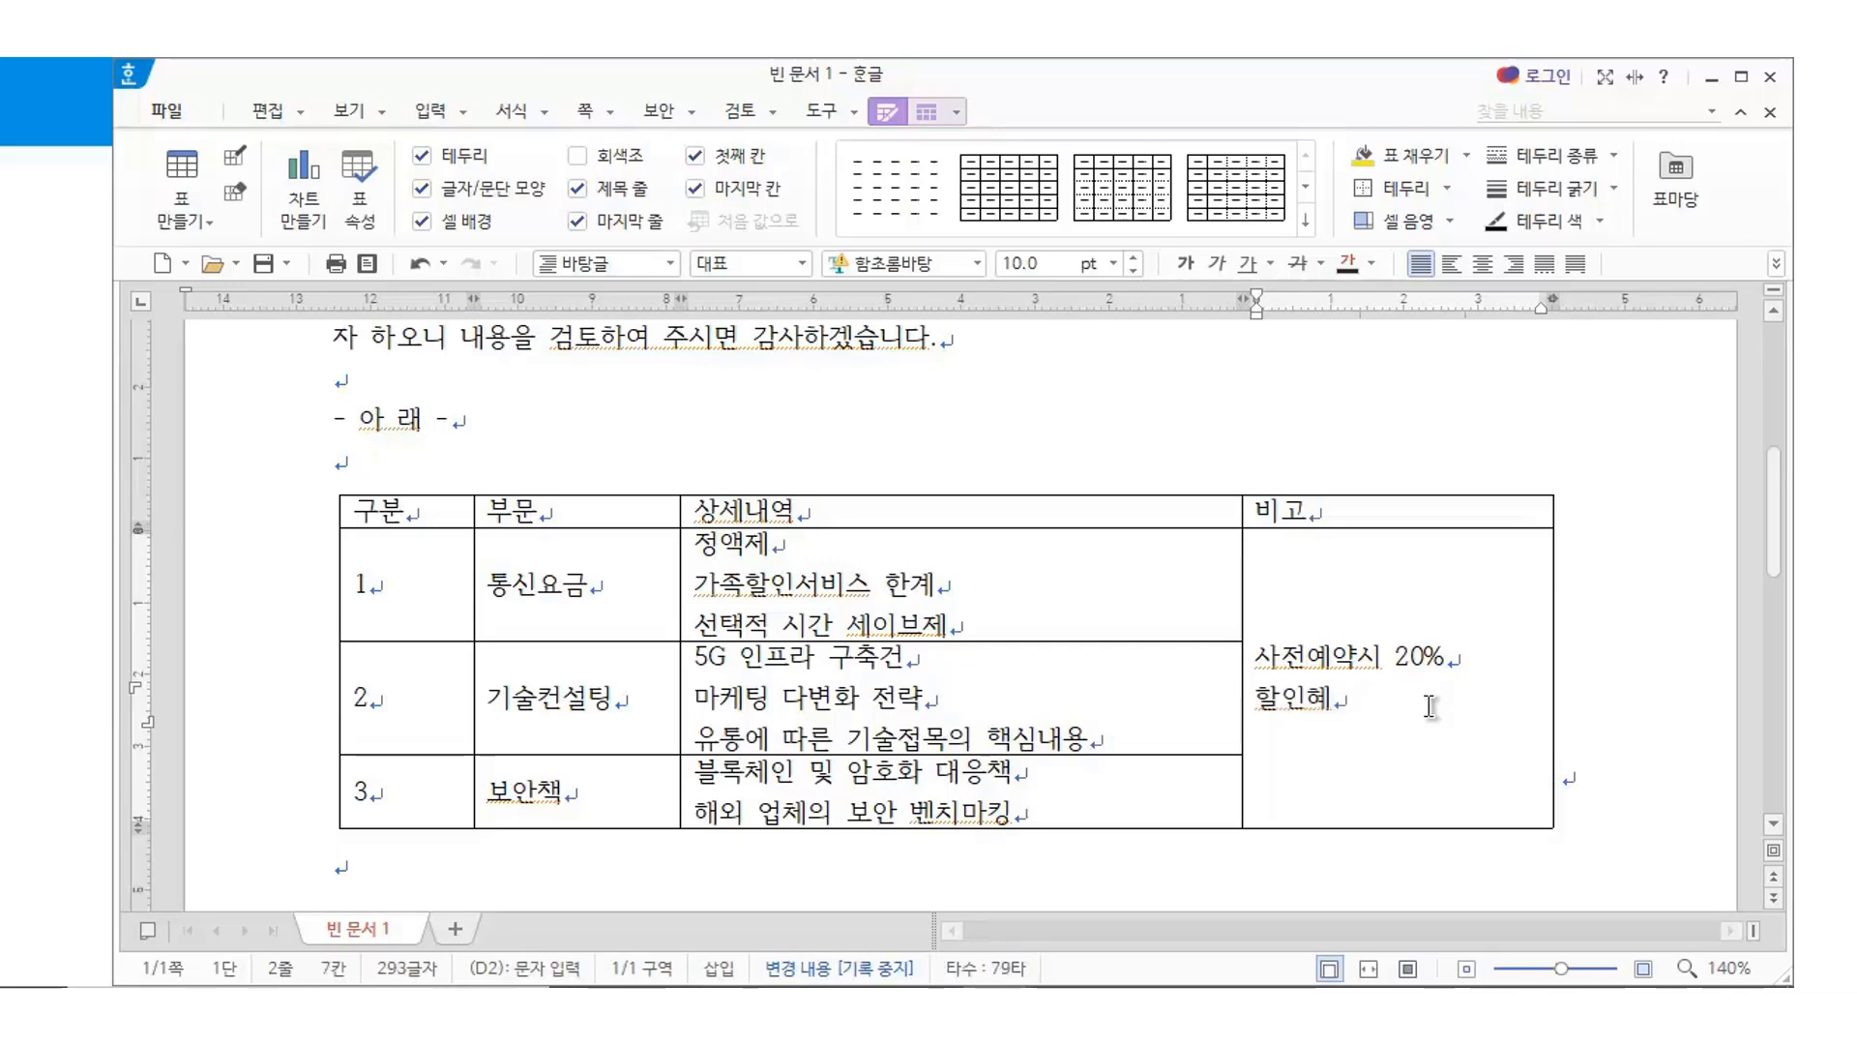
pyautogui.write('택')
pyautogui.click(1400, 556)
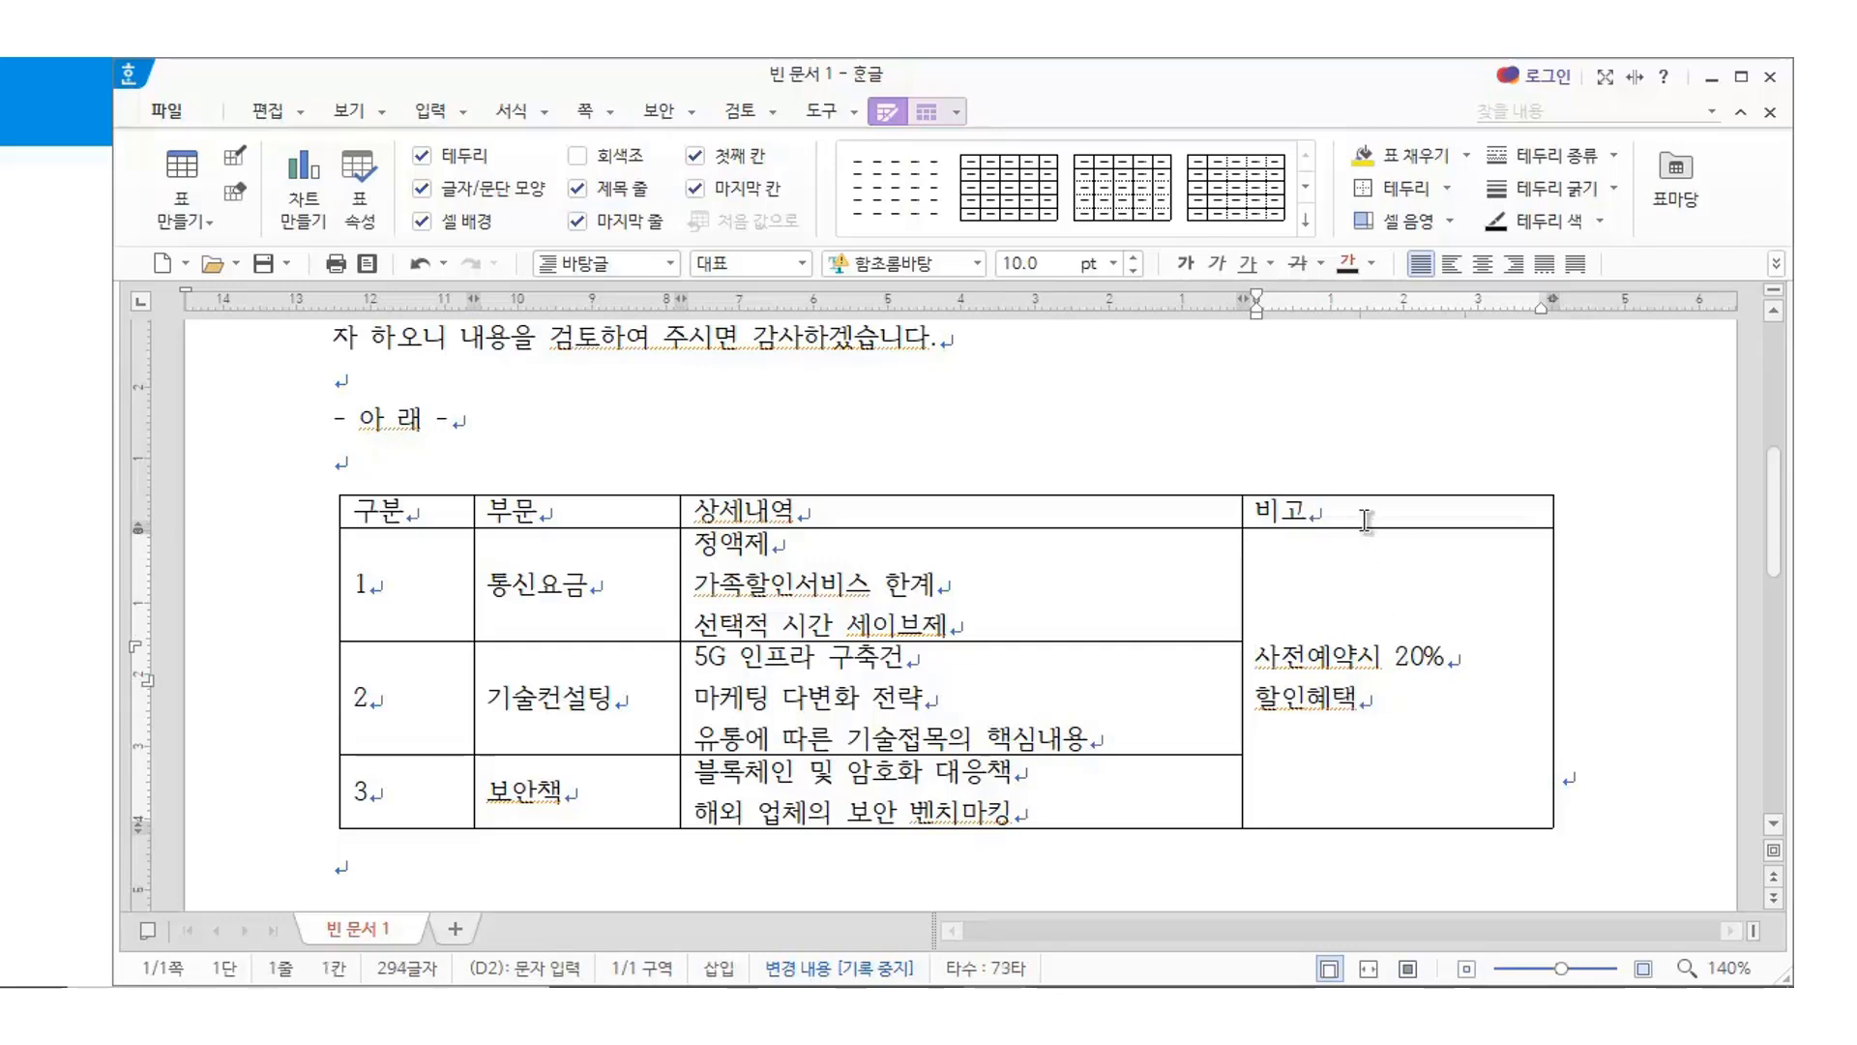
# Narrow the 비고 column with two Ctrl+Left presses and move the caret below the table
pyautogui.press('F5')
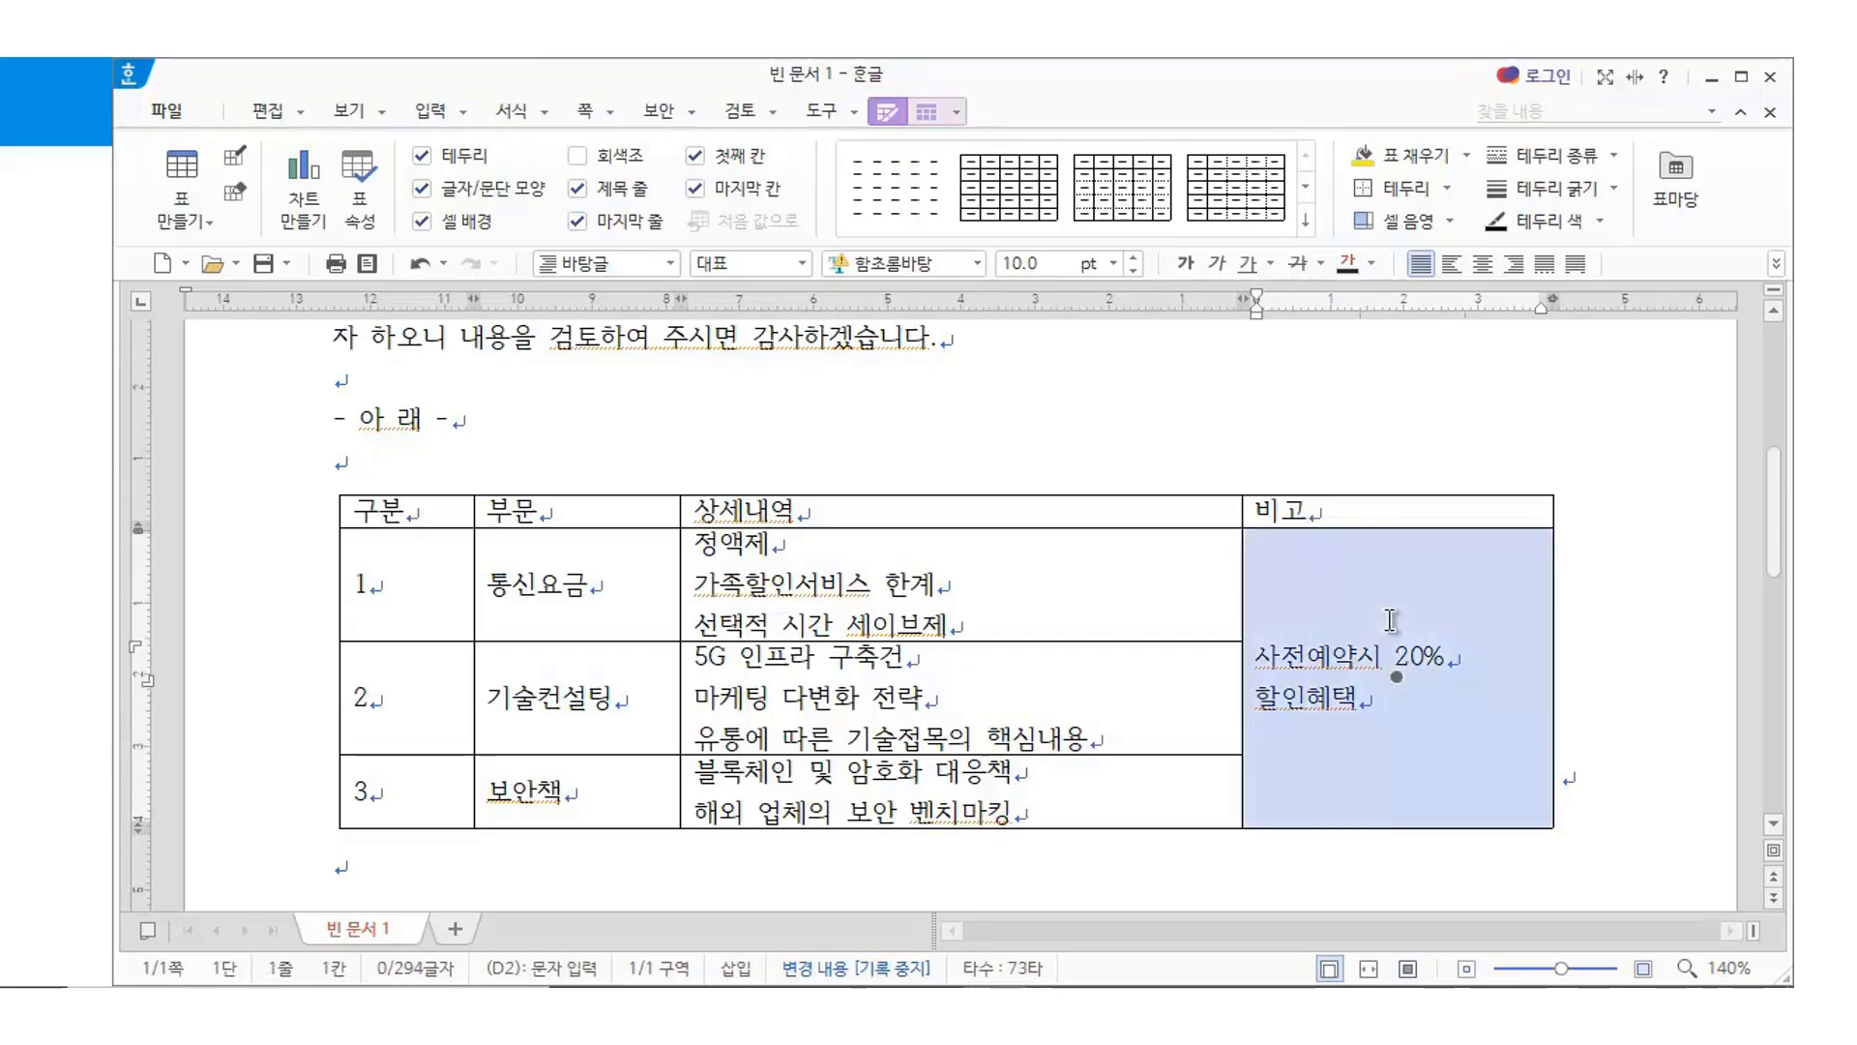
pyautogui.hotkey('ctrl', 'Left')
pyautogui.hotkey('ctrl', 'Left')
pyautogui.hotkey('ctrl', 'Left')
pyautogui.hotkey('ctrl', 'Left')
pyautogui.hotkey('ctrl', 'Left')
pyautogui.hotkey('ctrl', 'Left')
pyautogui.hotkey('ctrl', 'Left')
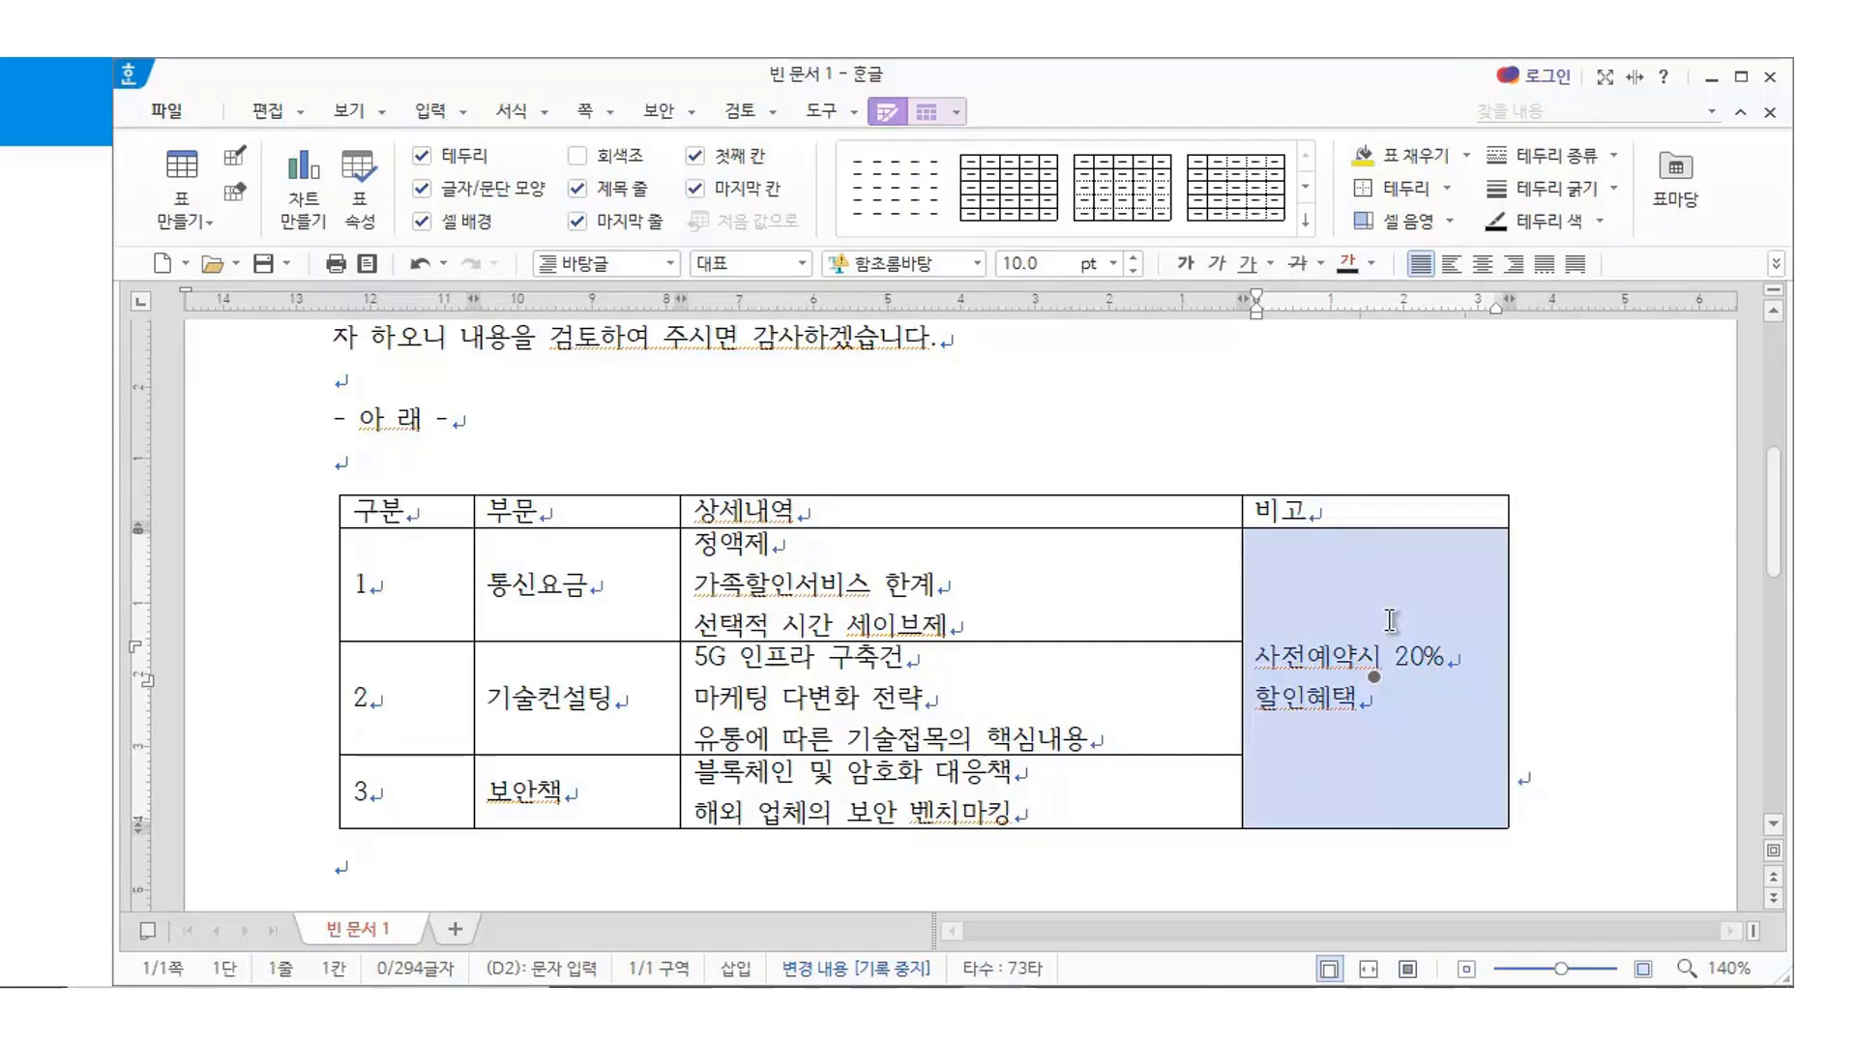
pyautogui.hotkey('ctrl', 'Left')
pyautogui.hotkey('ctrl', 'Left')
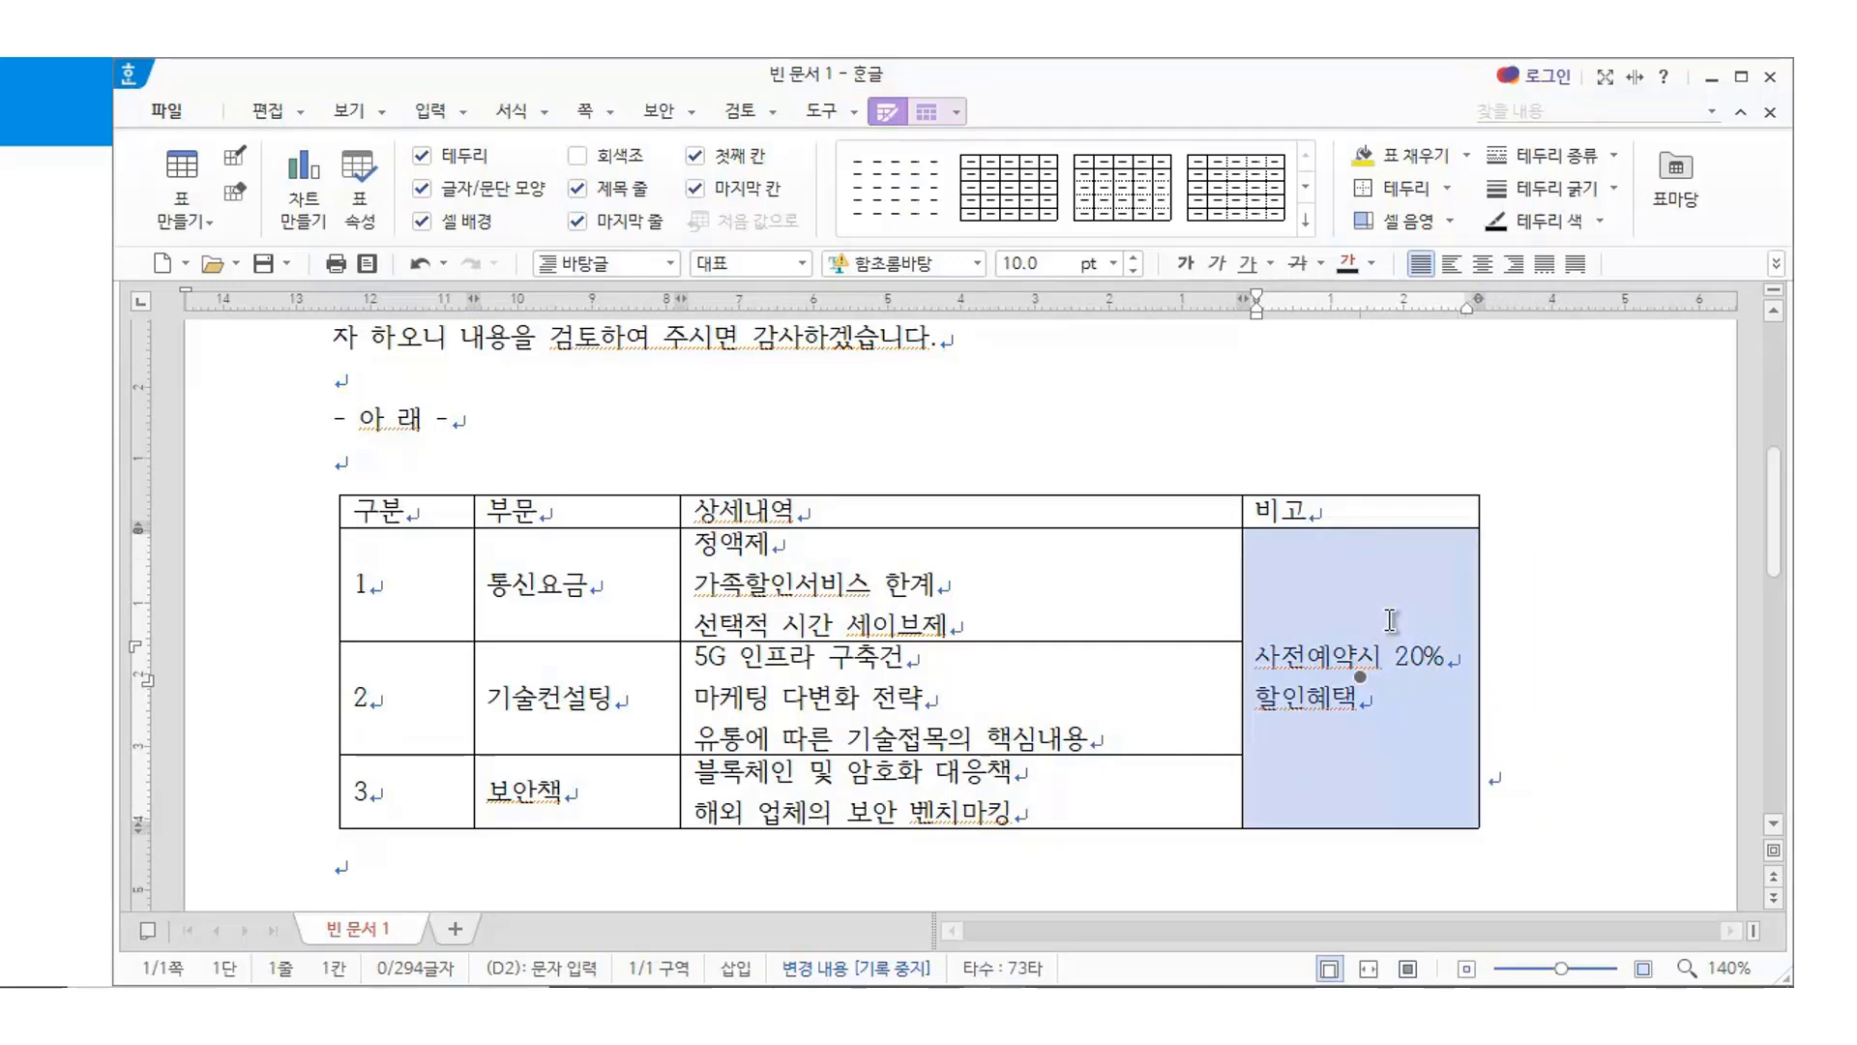
pyautogui.click(1565, 750)
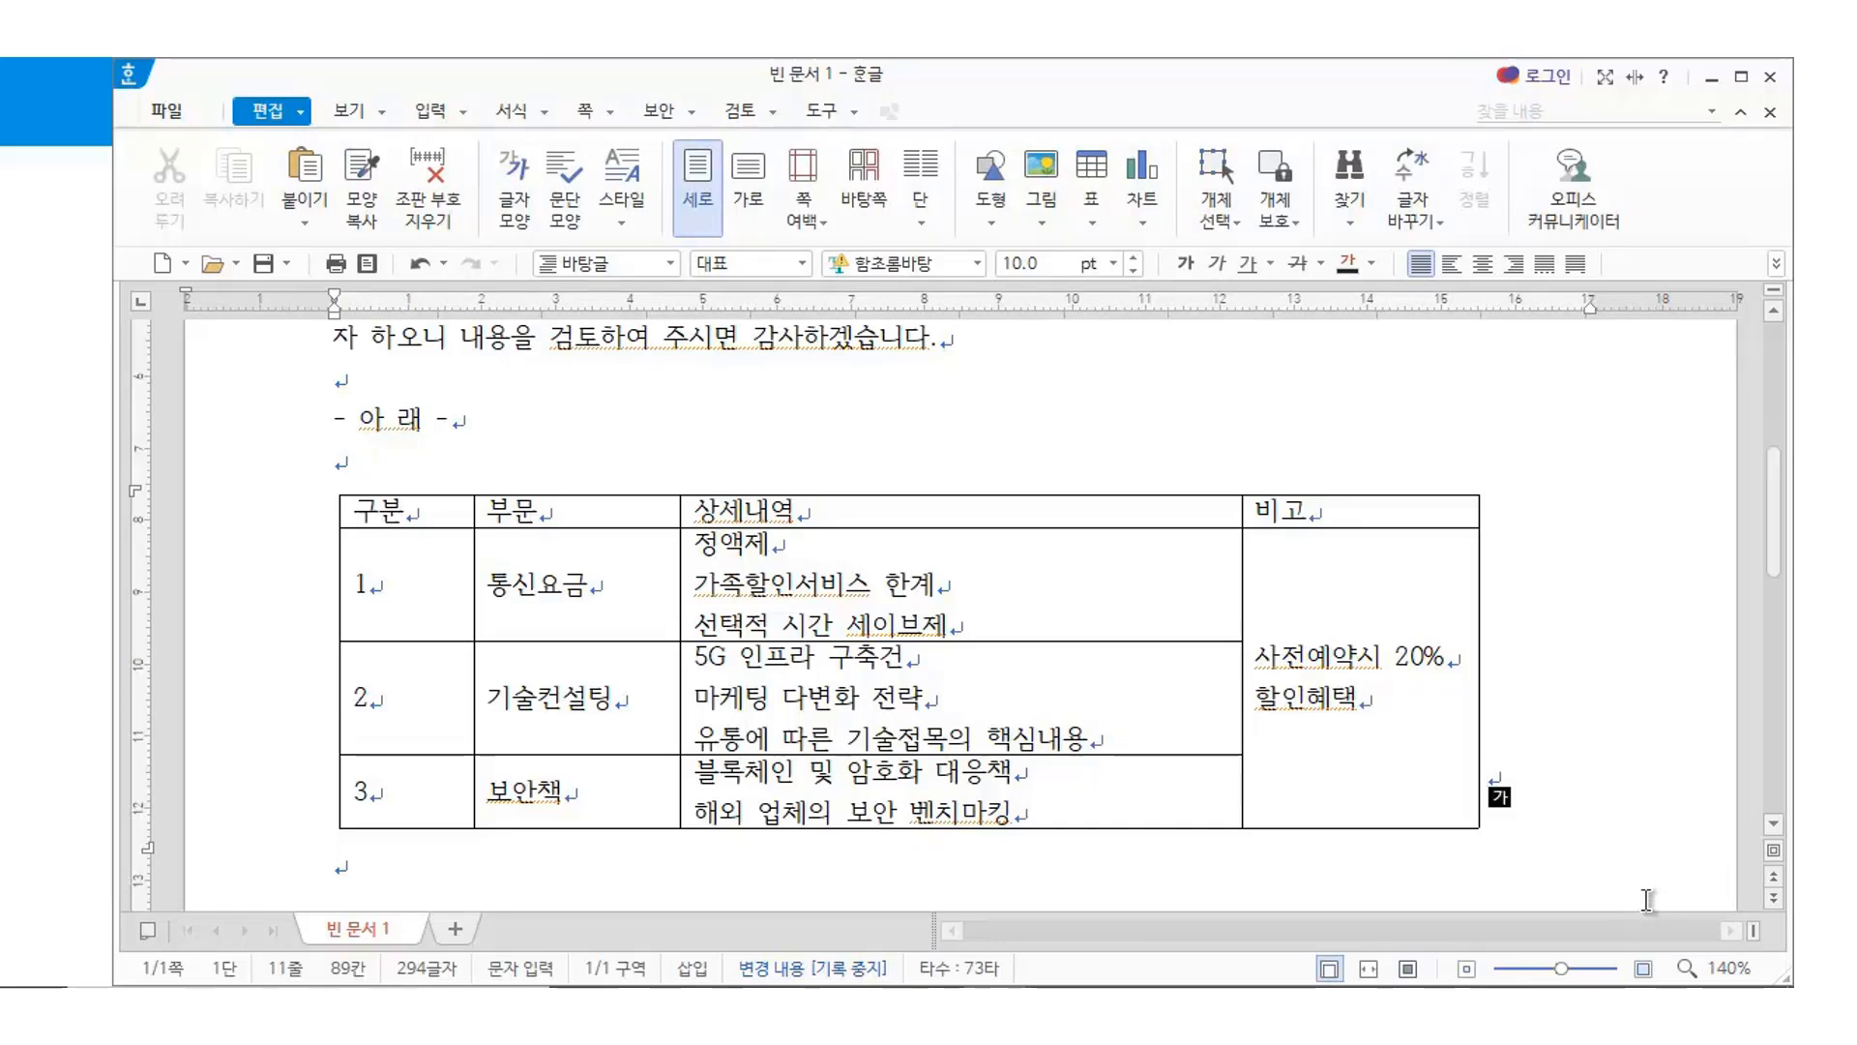
# Add the line 붙임 : 5G 기술협력안 상세내용 2부 below the table, followed by blank lines
pyautogui.press('Return')
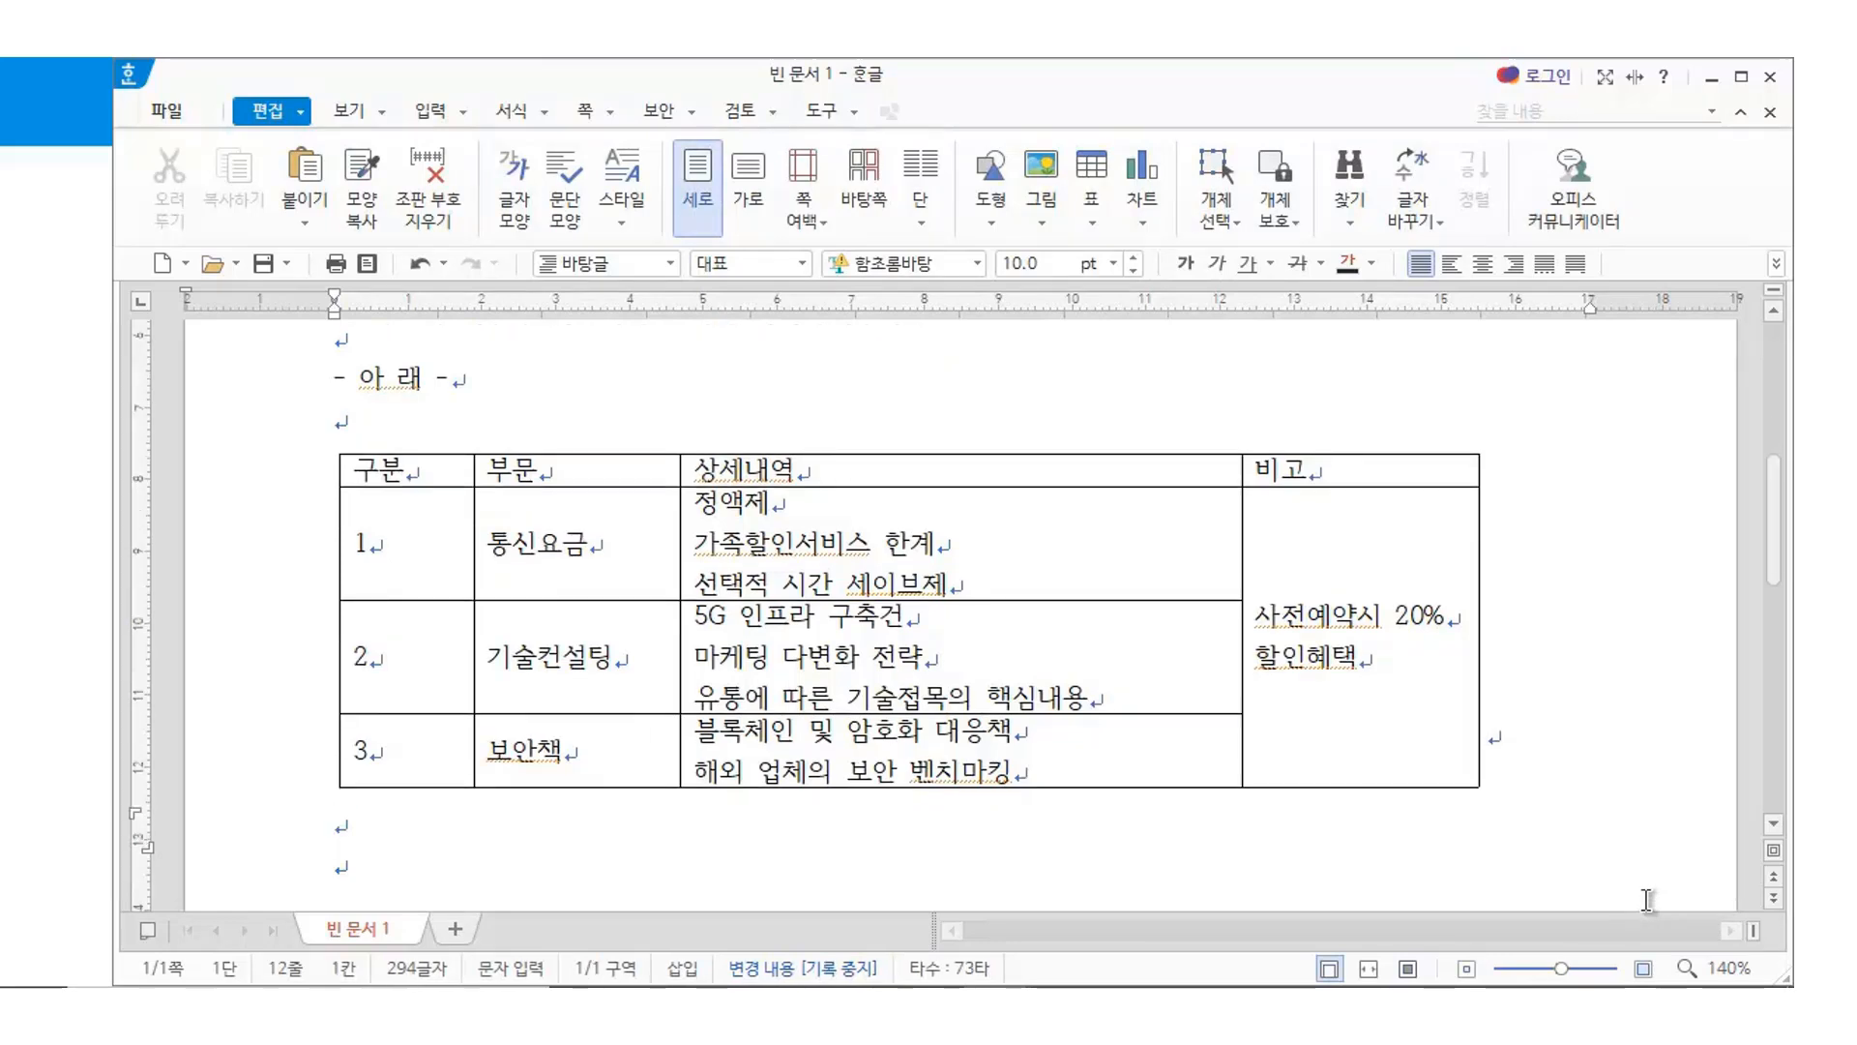
pyautogui.write('붙임 : 5')
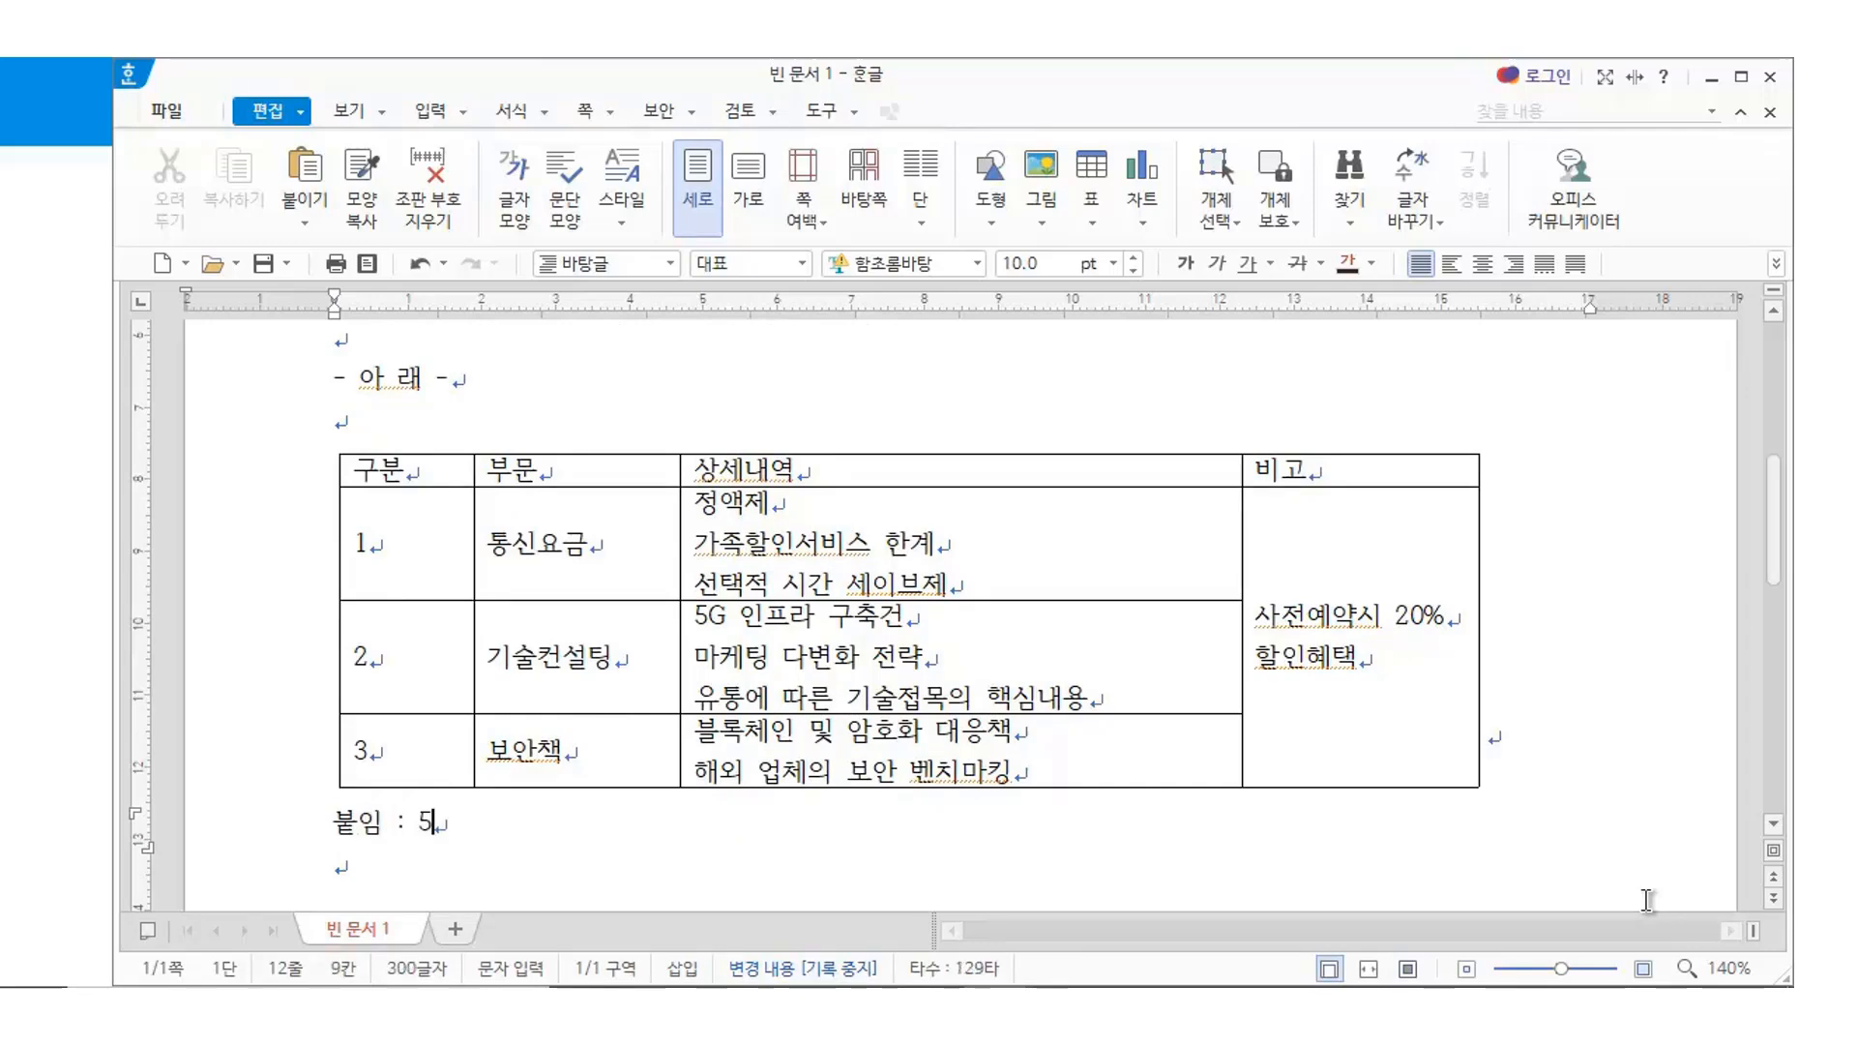
pyautogui.write('G')
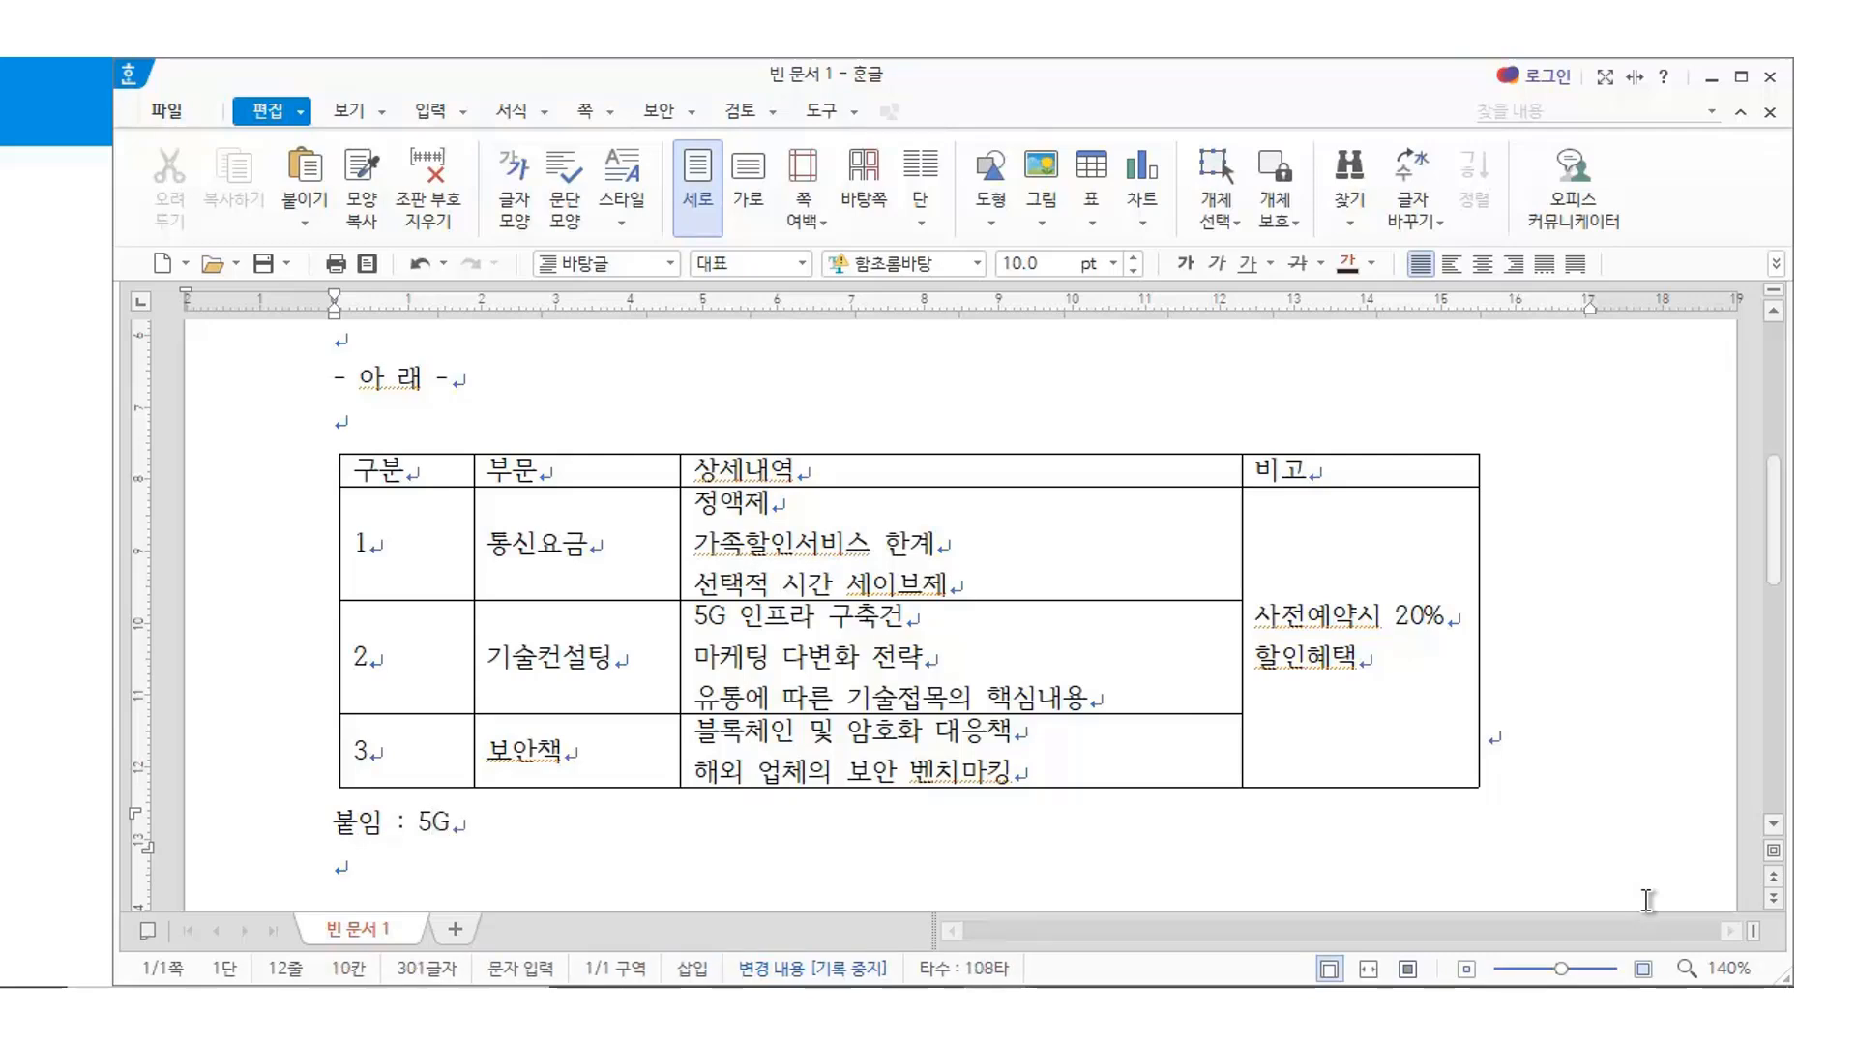
pyautogui.write(' 기술협력')
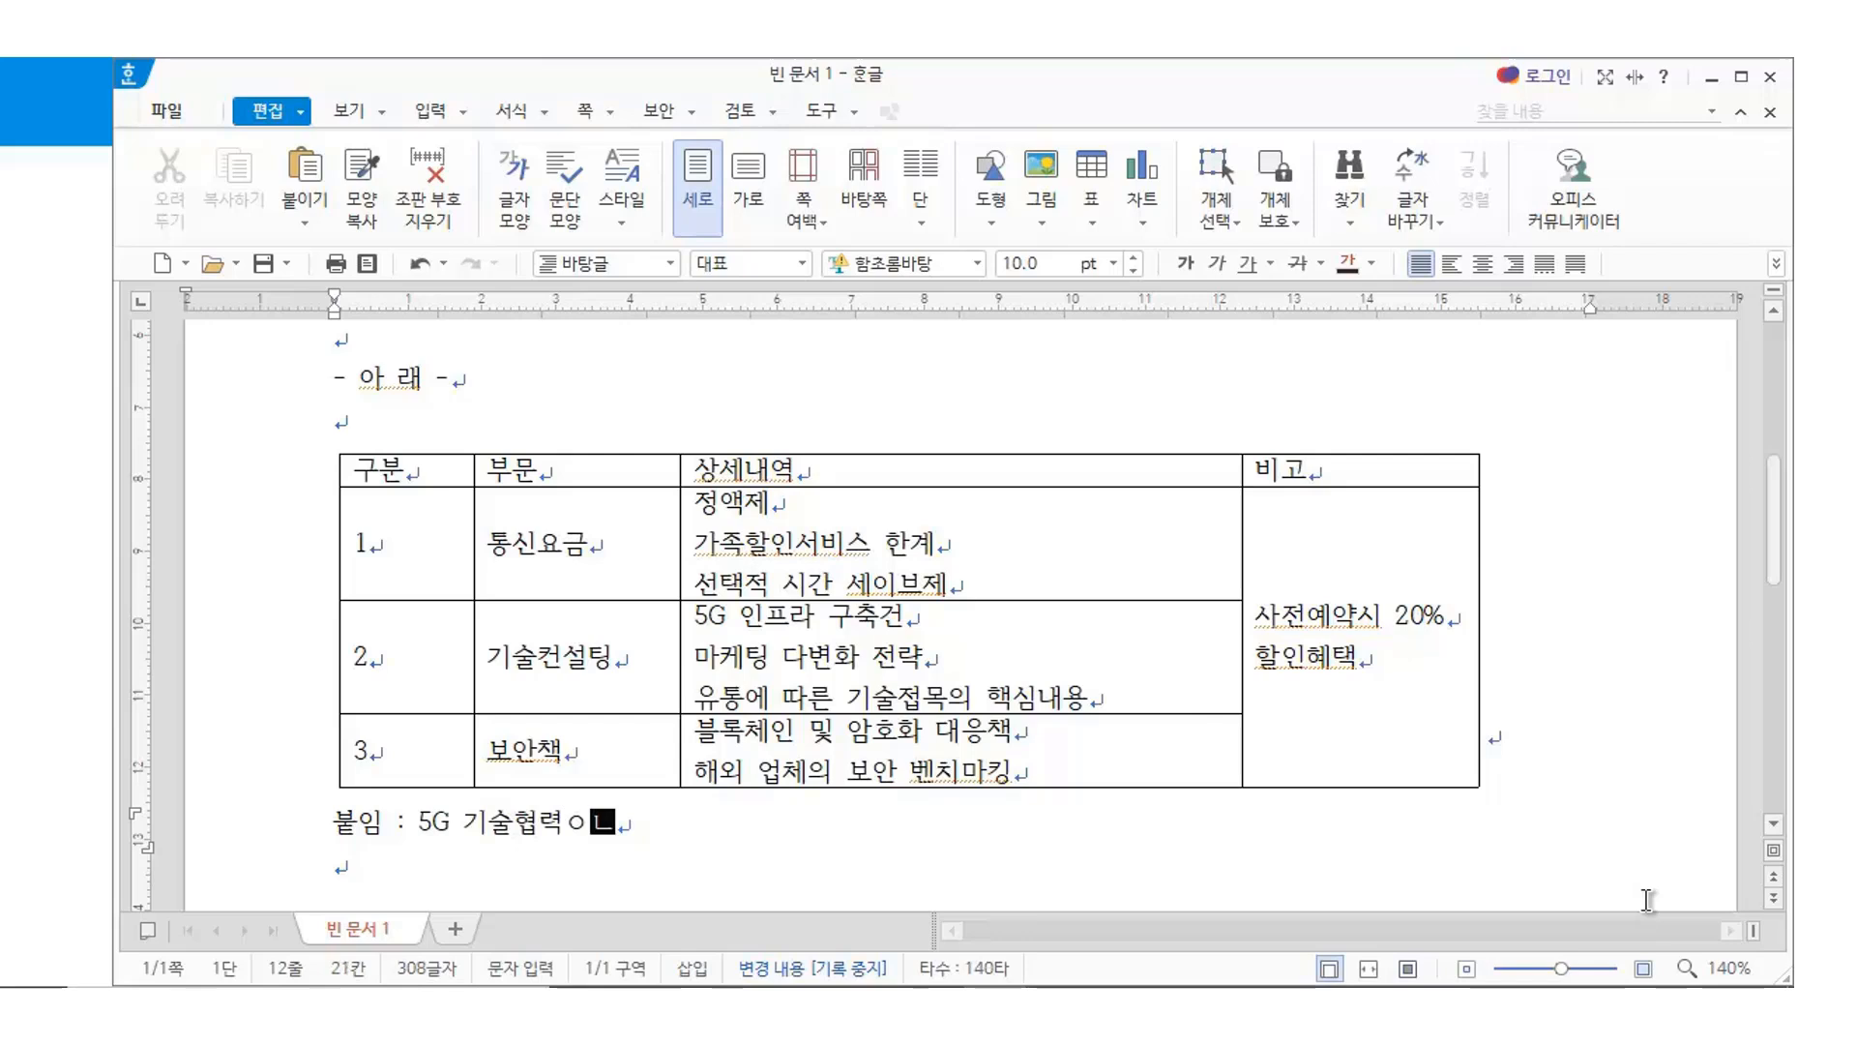
pyautogui.write('안 상세')
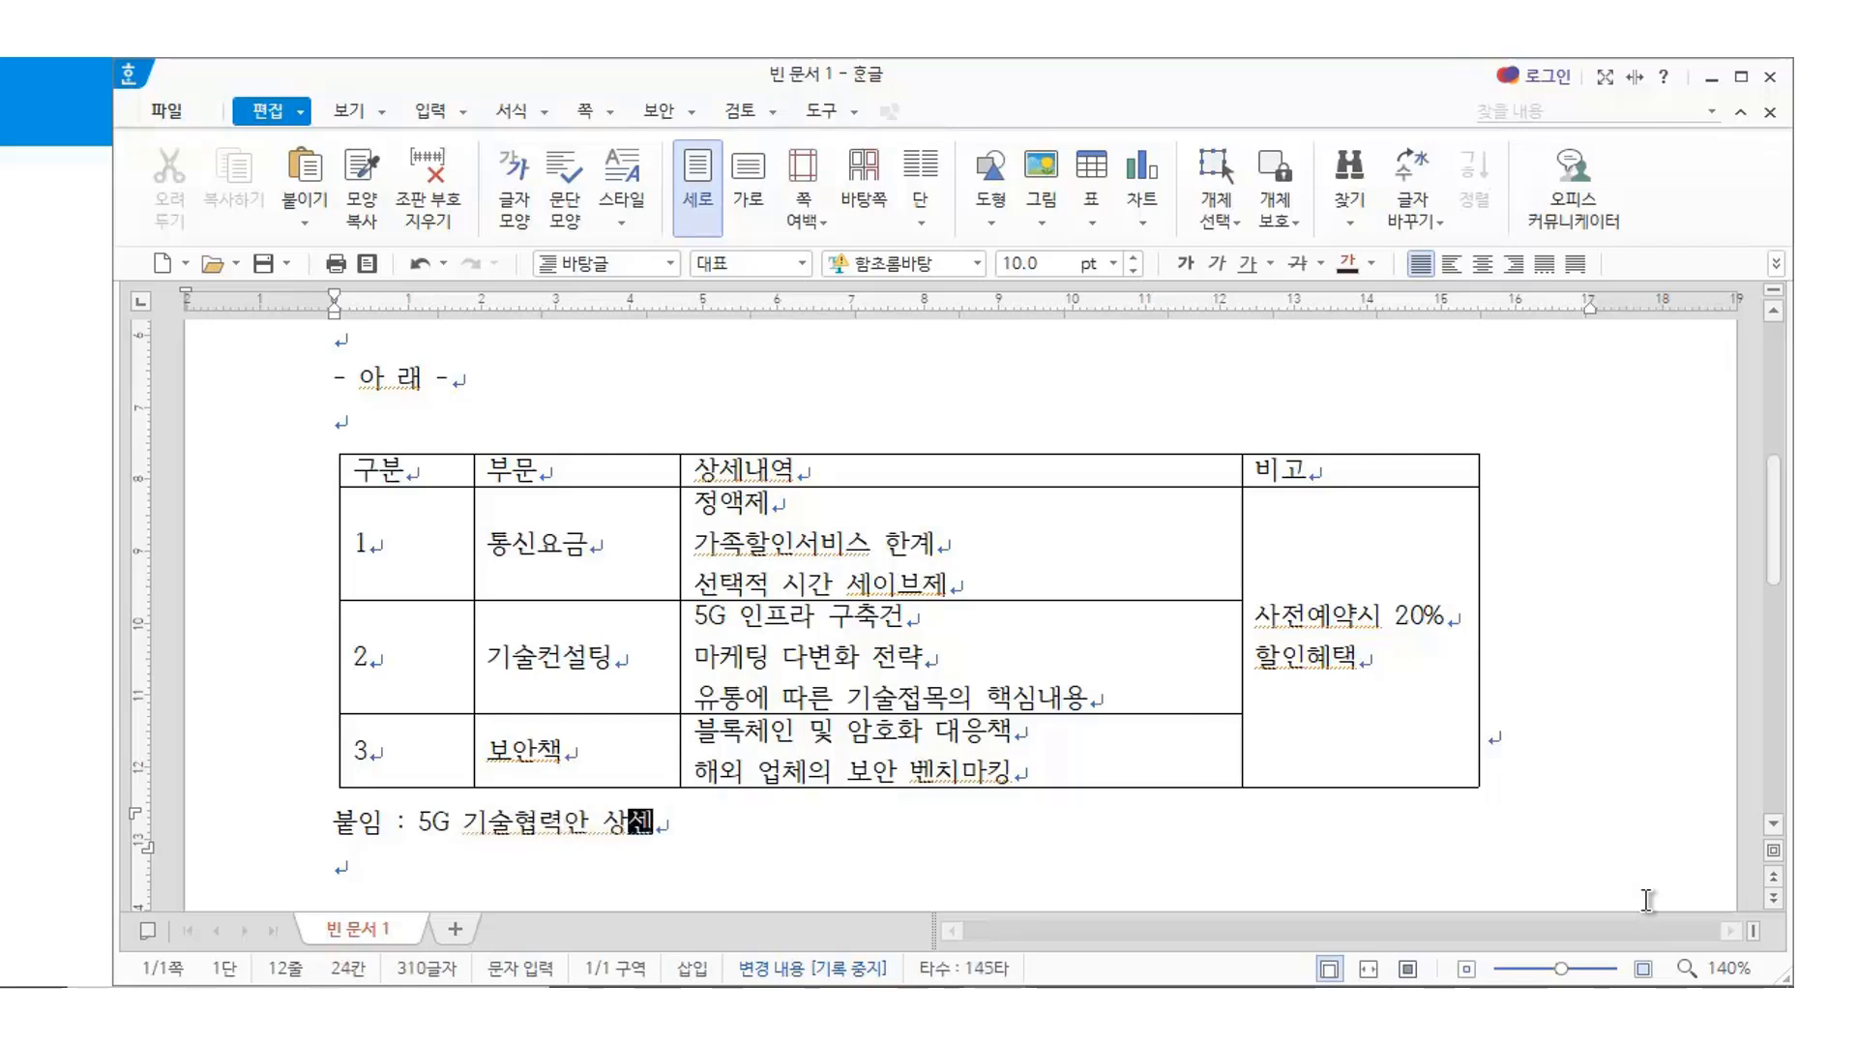
pyautogui.write('내요용 2ㅂ')
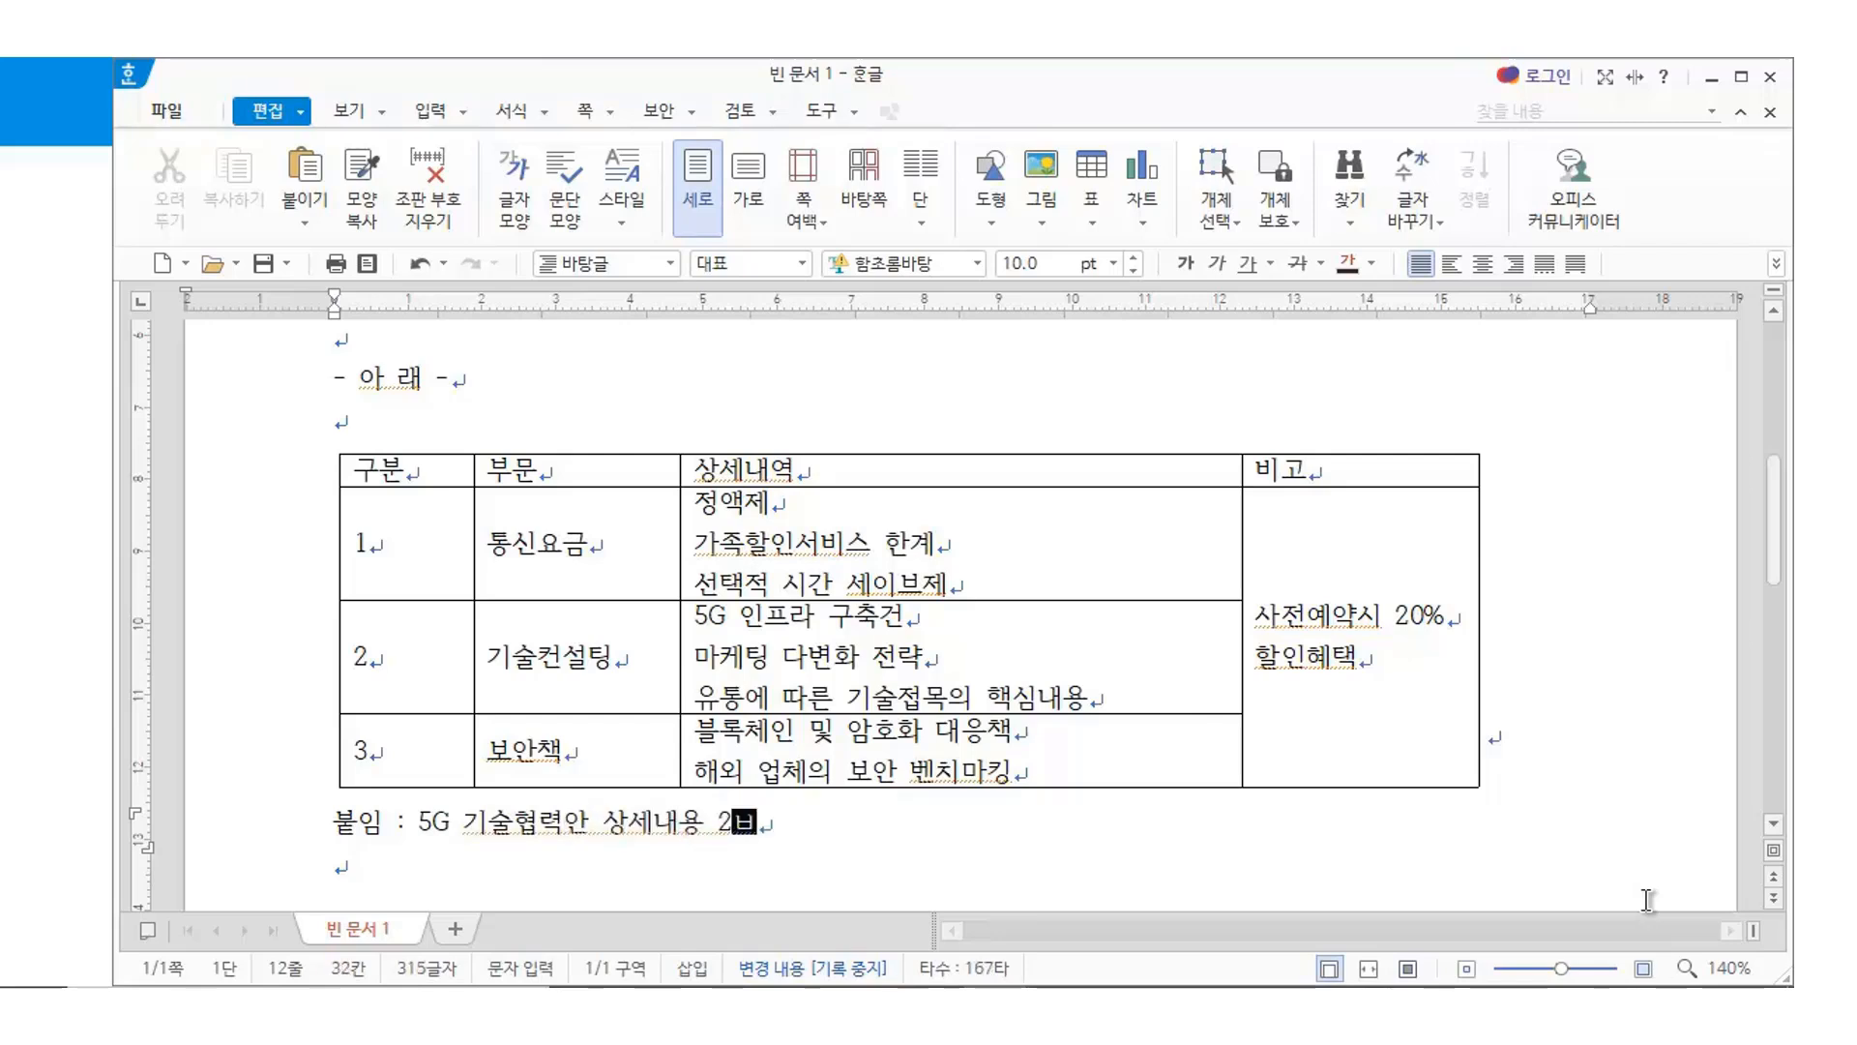
pyautogui.press('Right')
pyautogui.press('Return')
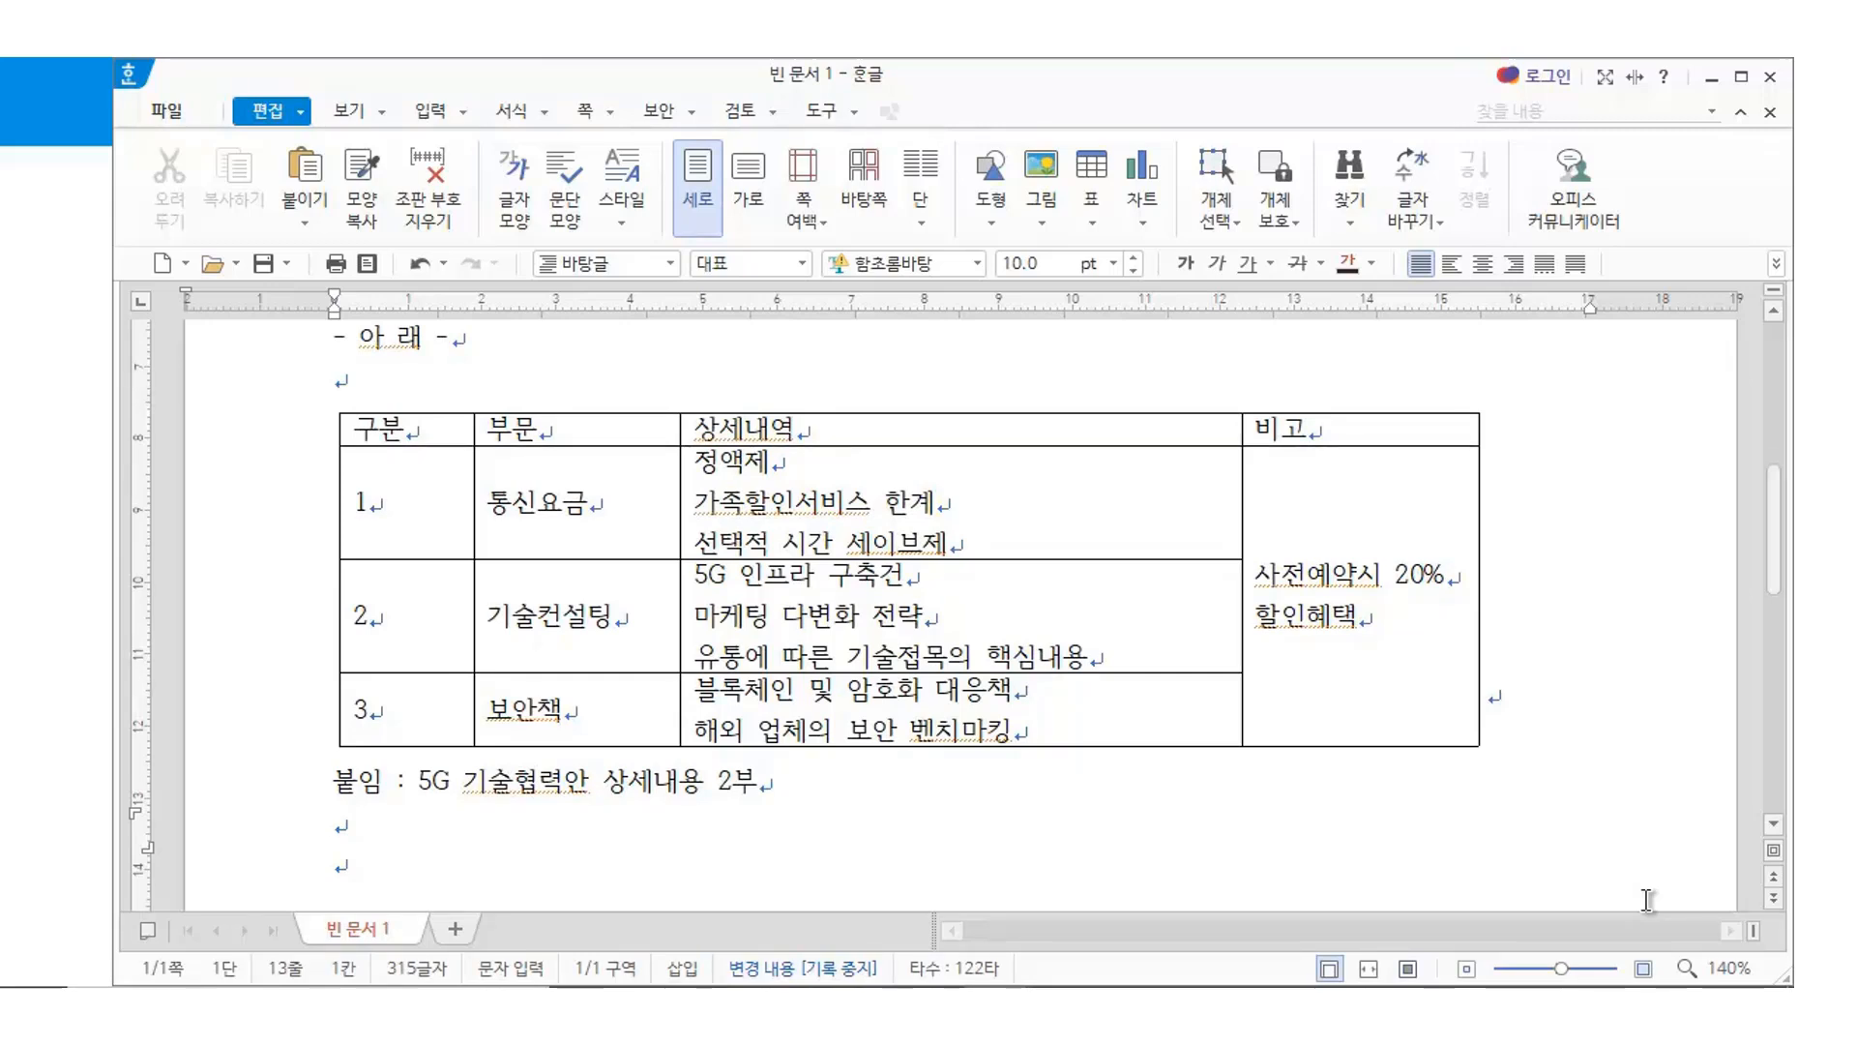
pyautogui.press('Hangul')
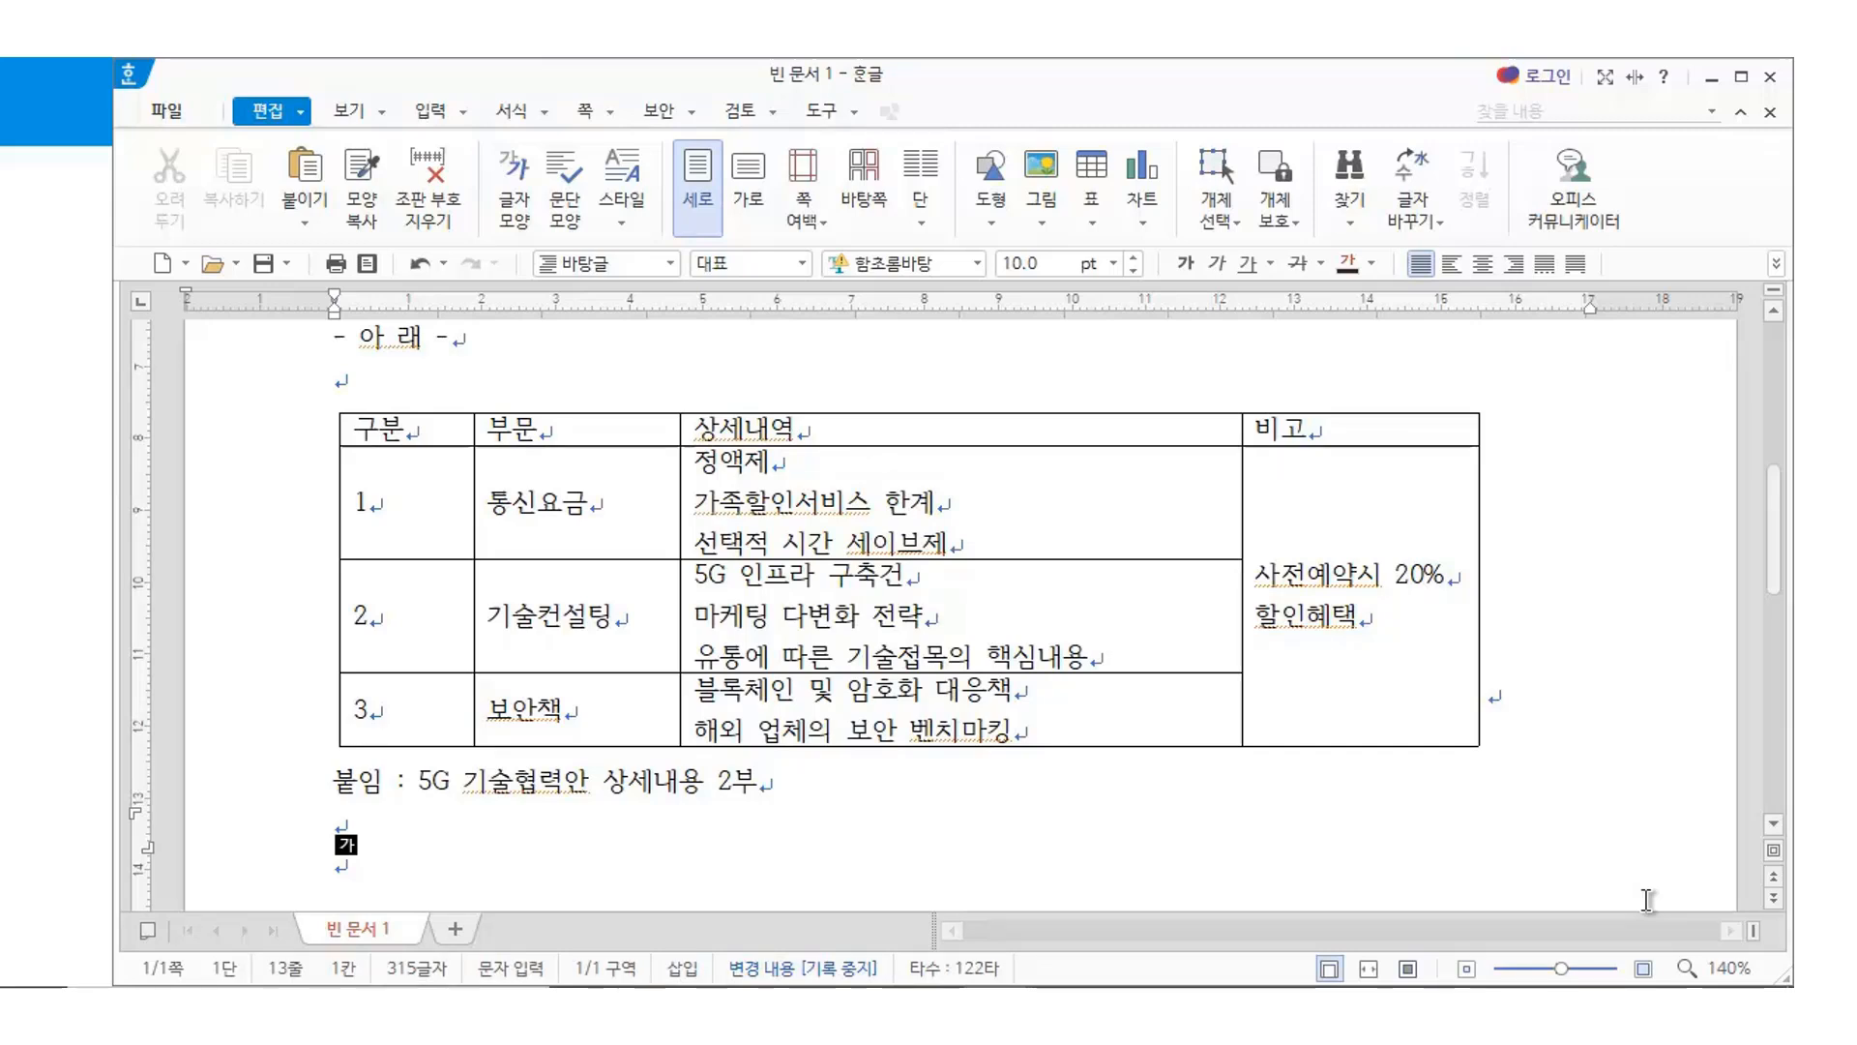
pyautogui.press('Return')
pyautogui.press('F9')
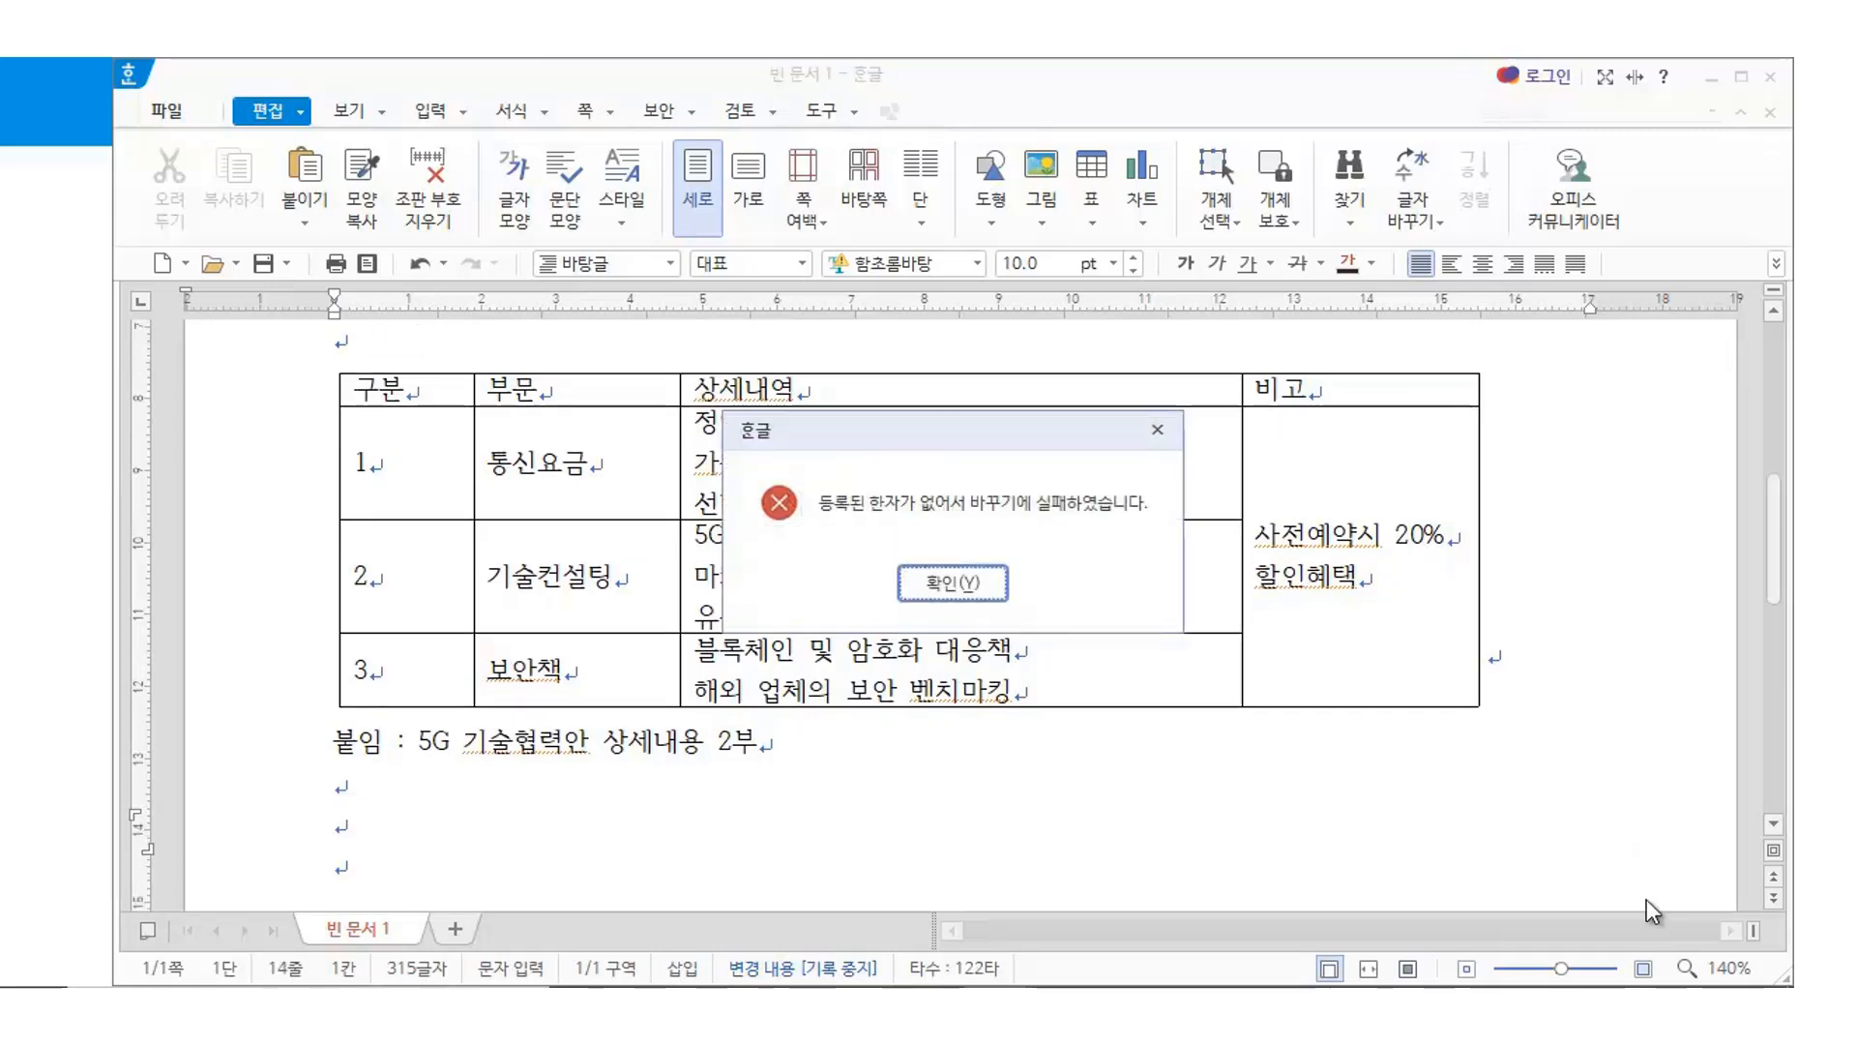
# Dismiss the hanja error, add 끝., then the ㈜ 드림테크 대표 line with the representative's name
pyautogui.click(953, 583)
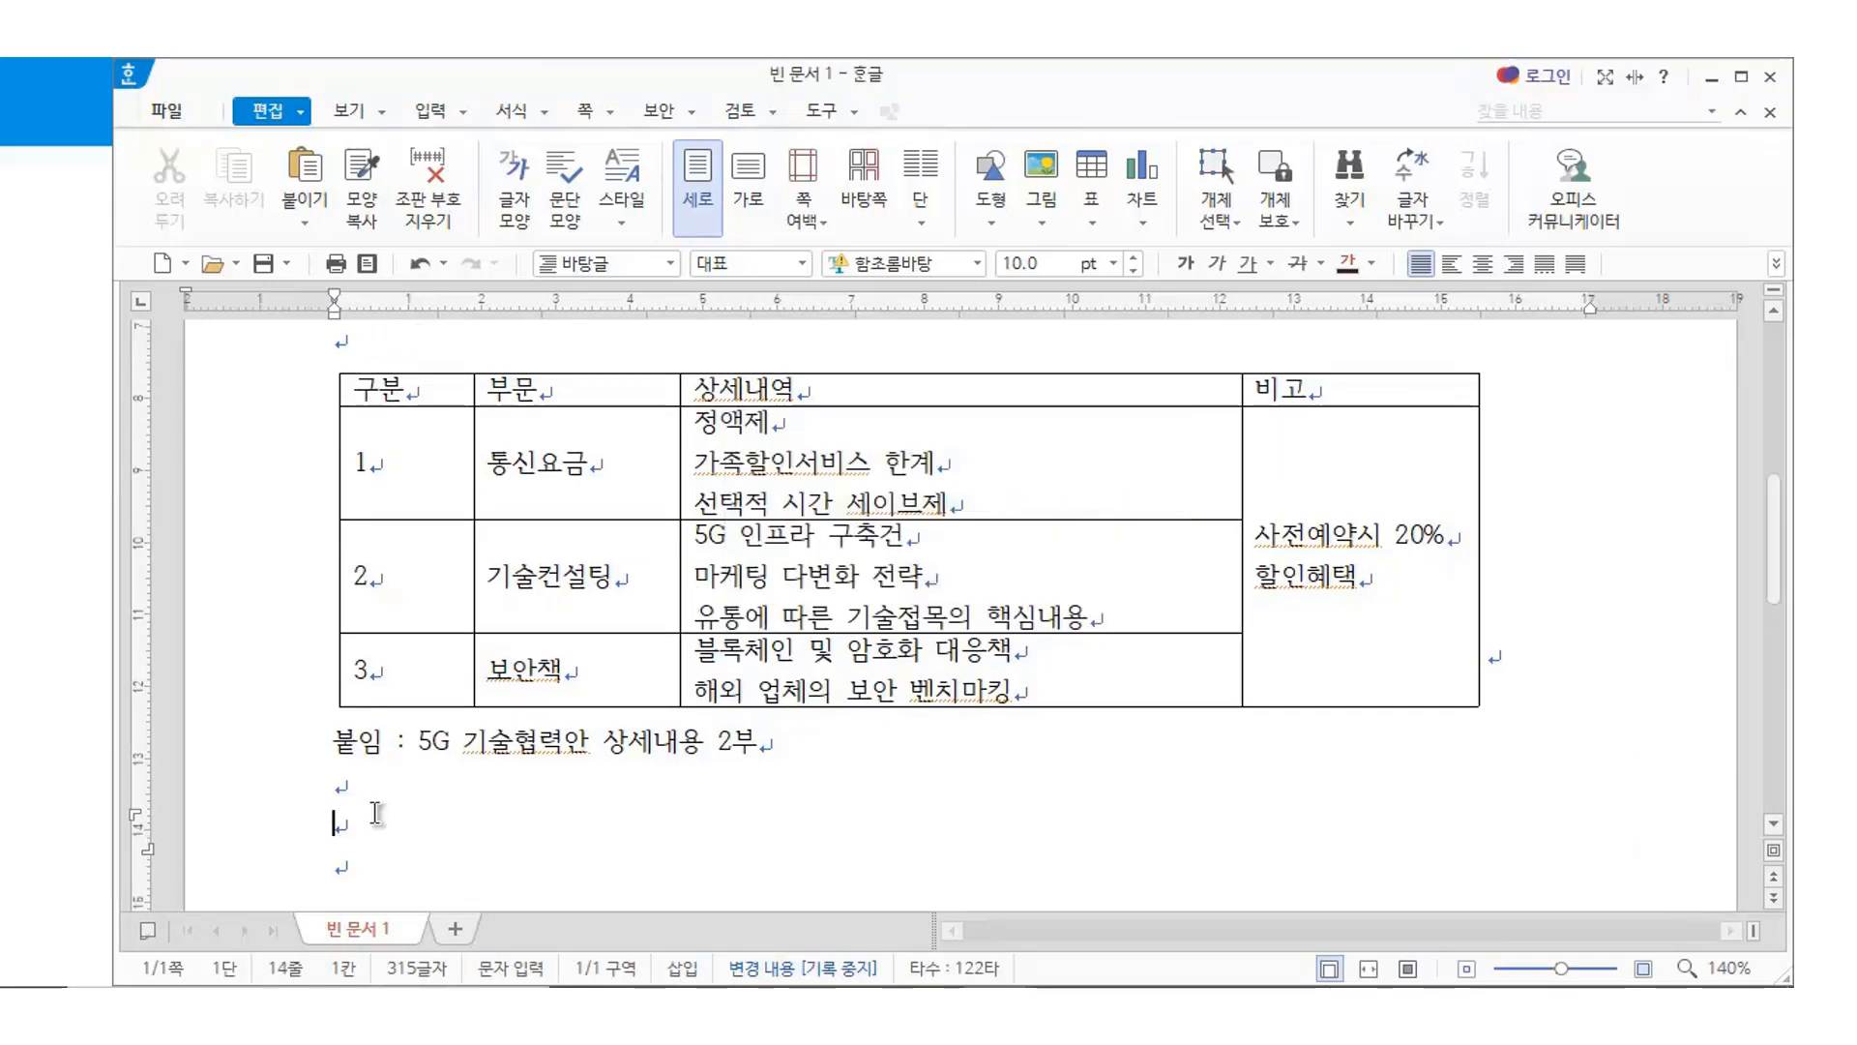
pyautogui.write('ㄲ')
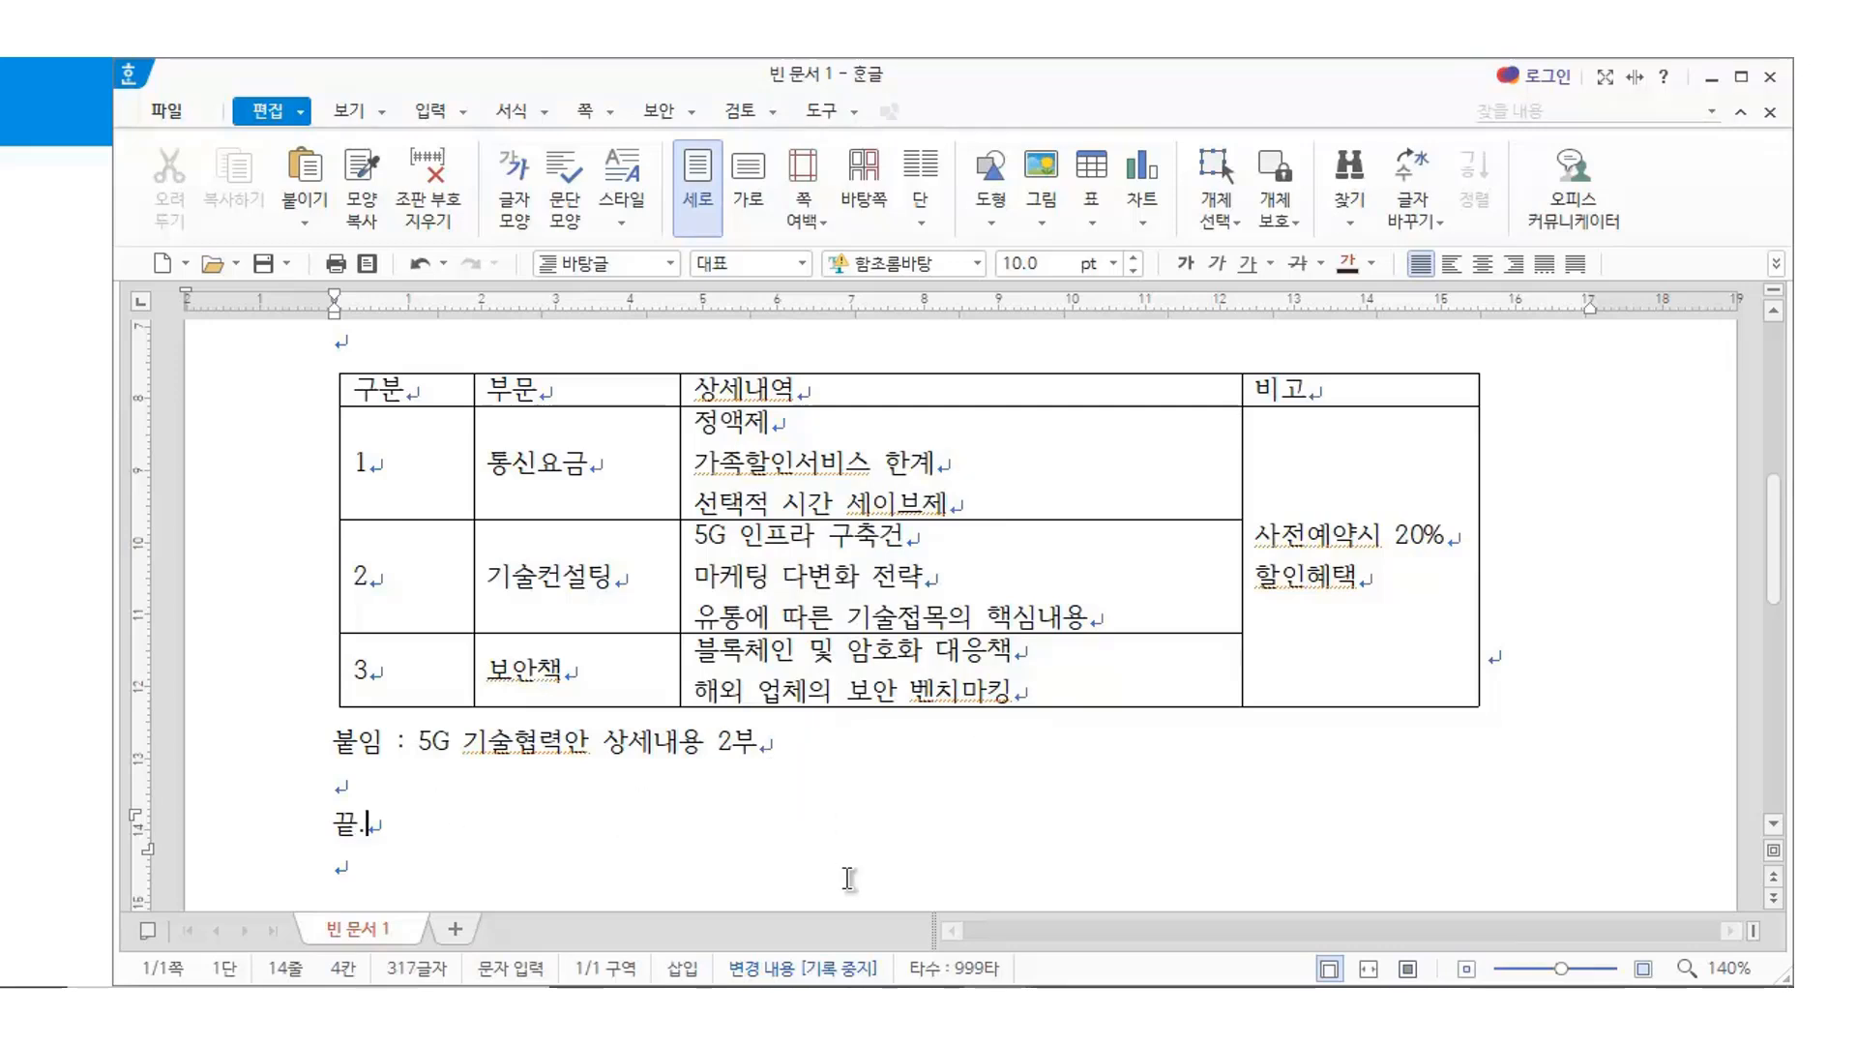
pyautogui.press('Hangul')
pyautogui.press('Return')
pyautogui.press('Return')
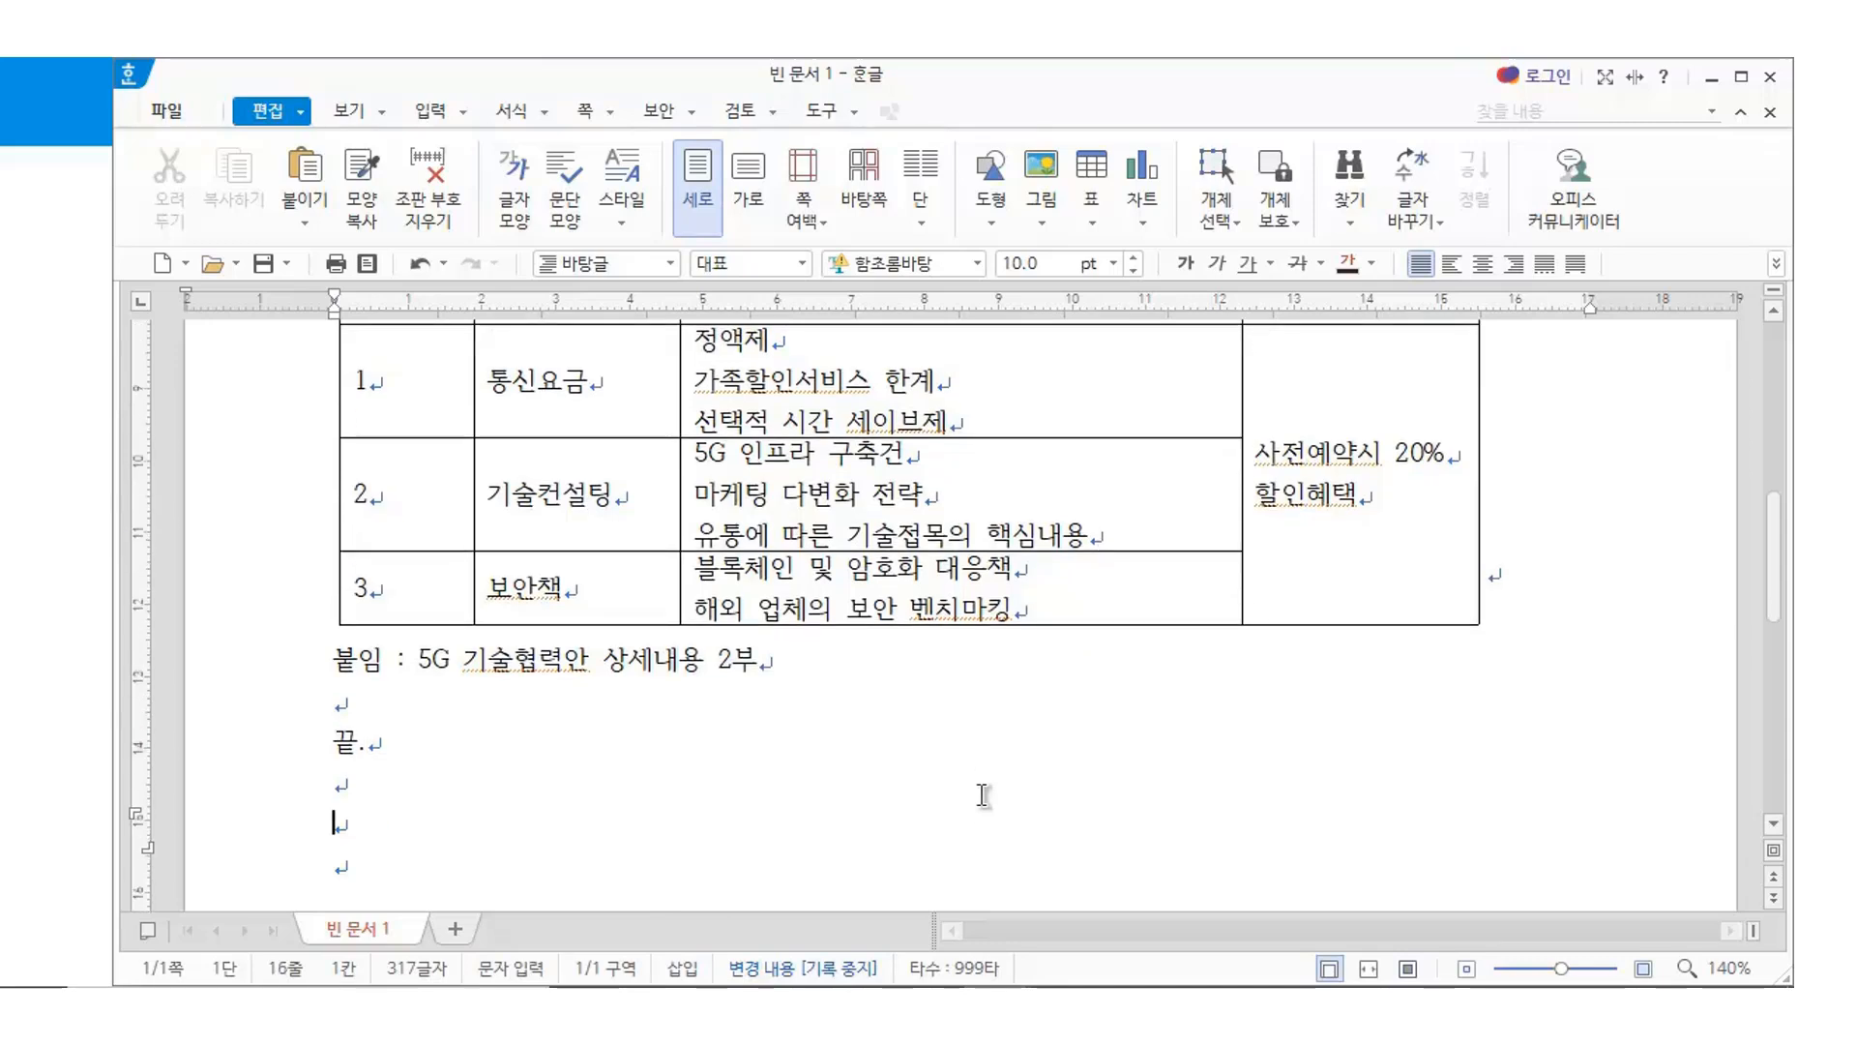
pyautogui.write('(주) 드림테')
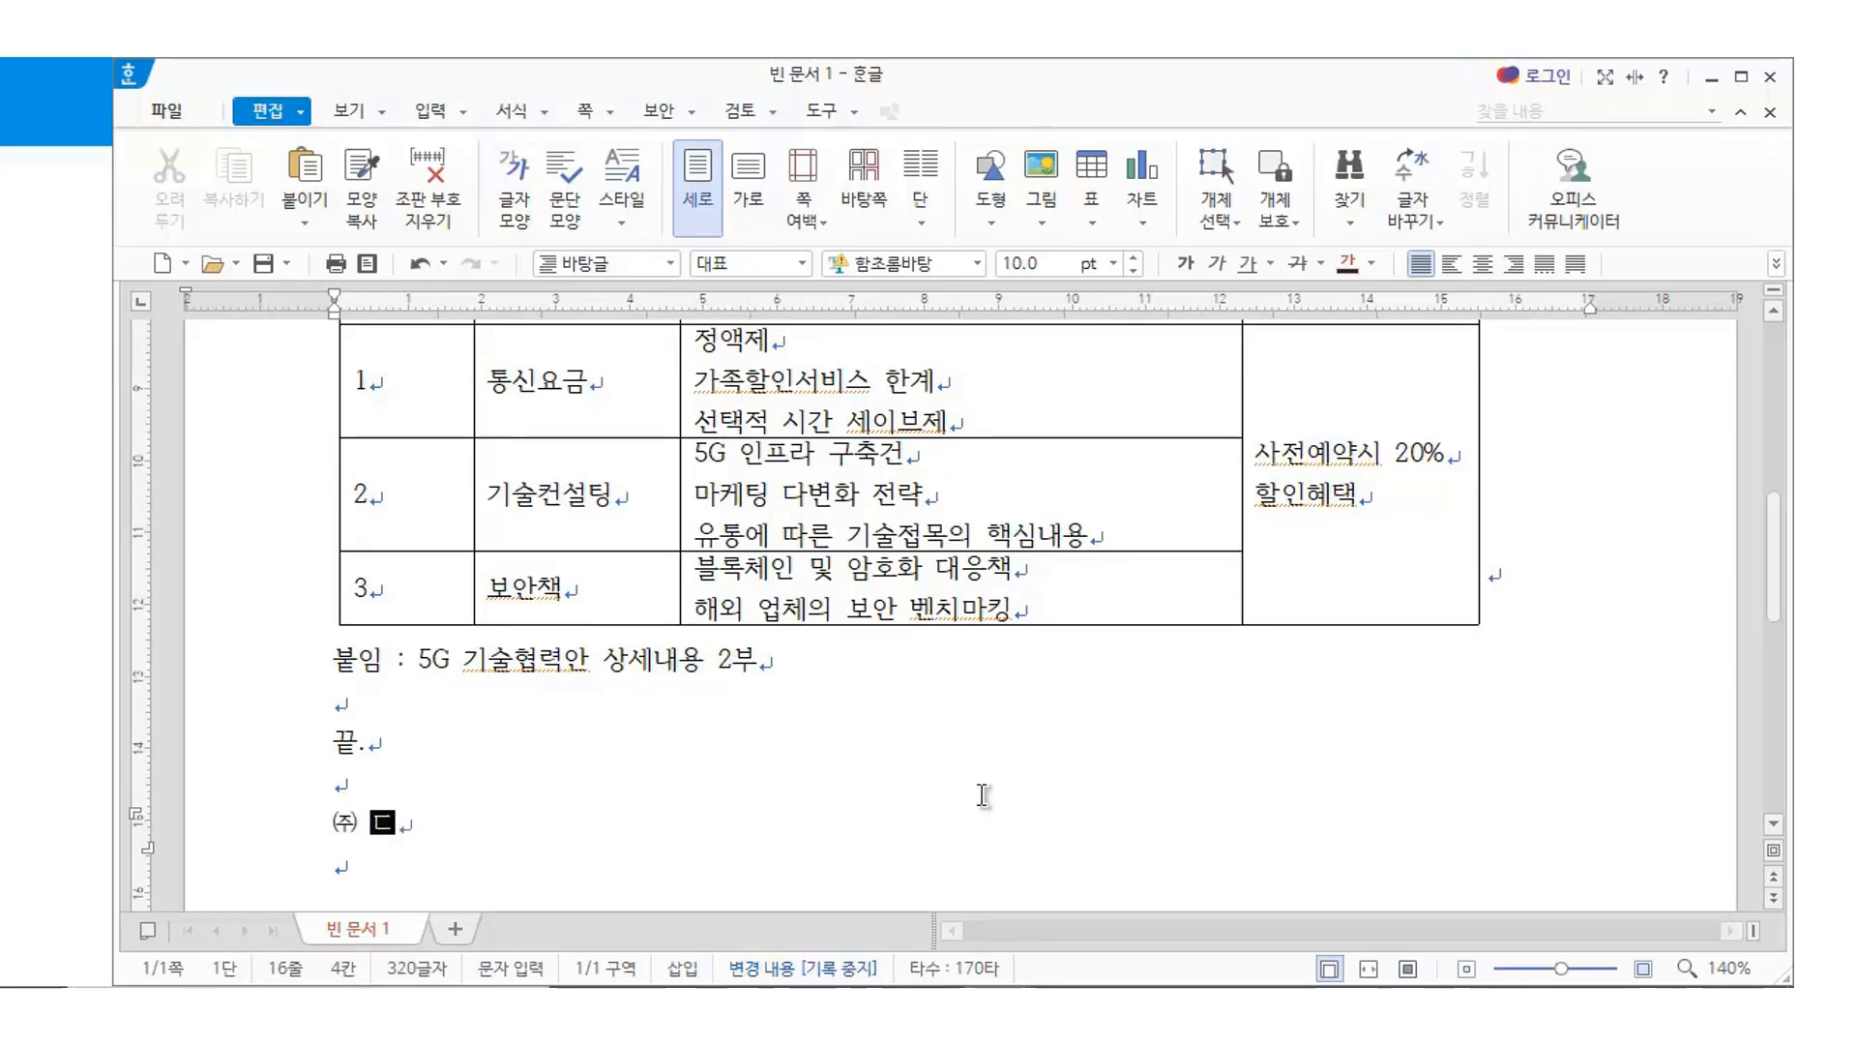
pyautogui.write('크')
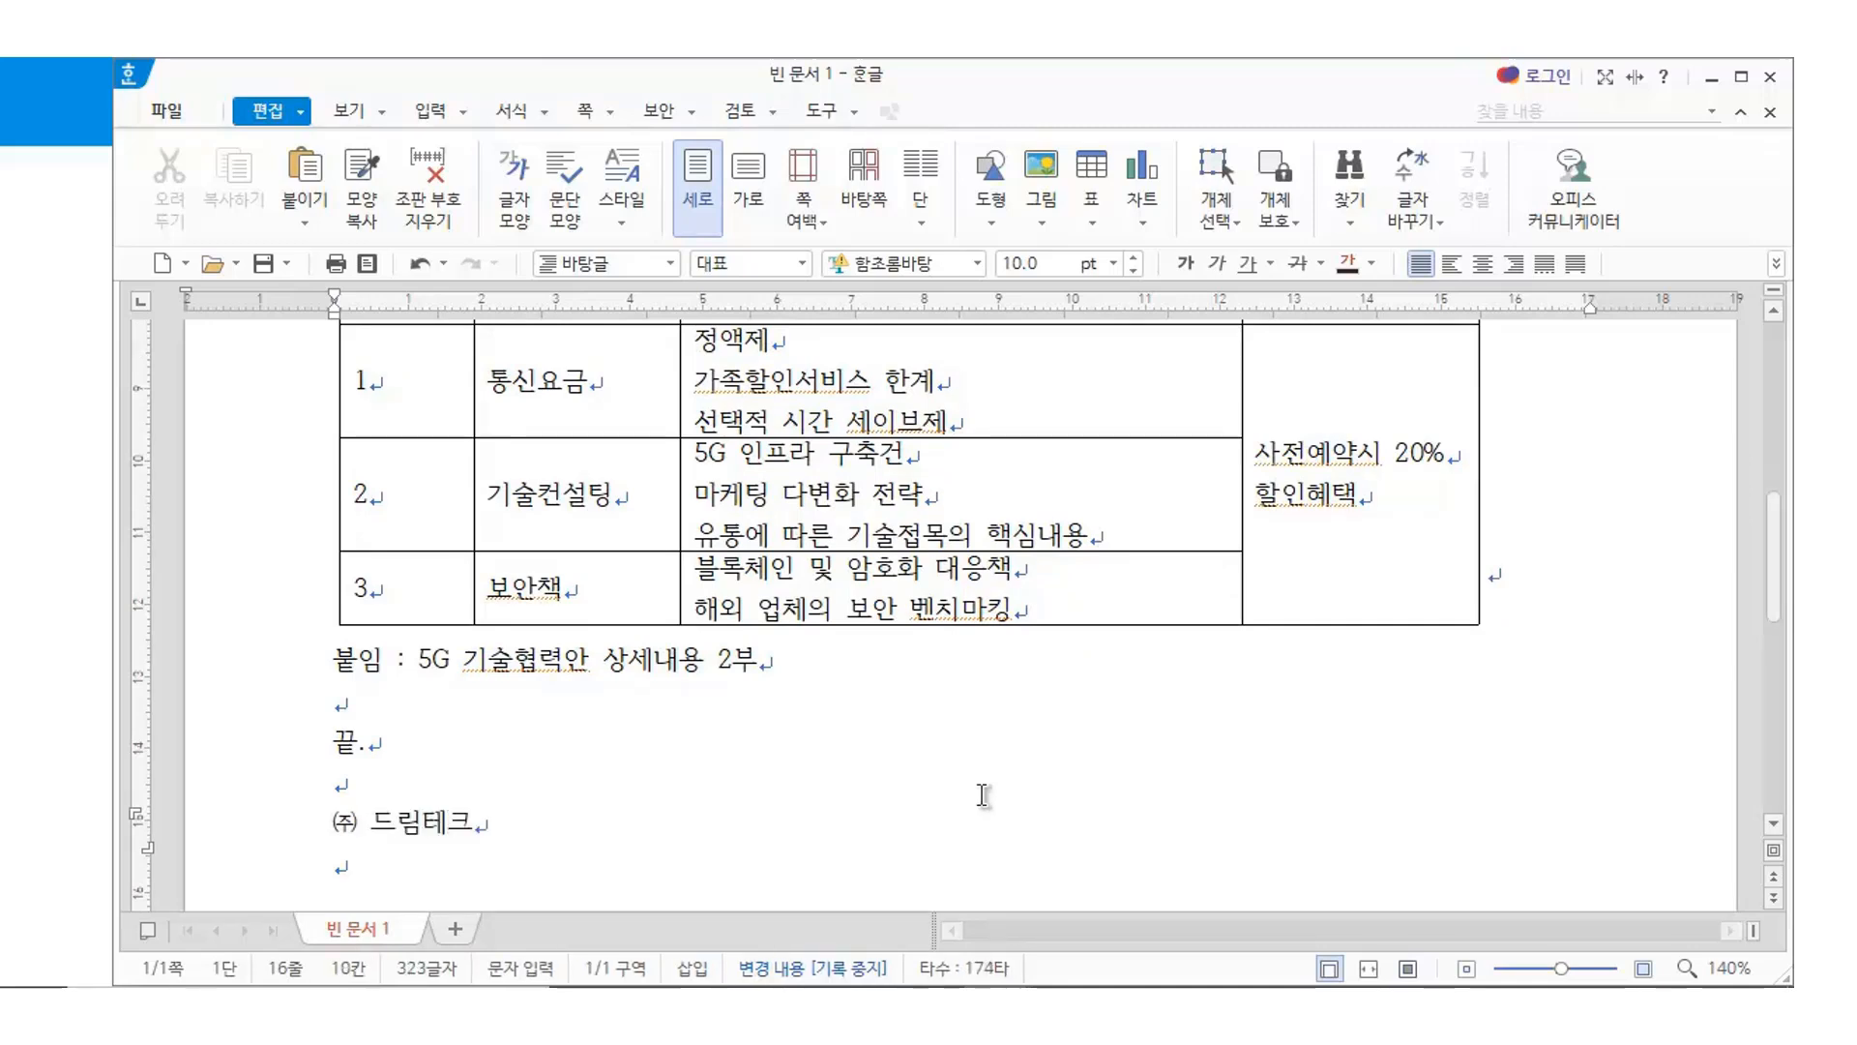
pyautogui.write(' 대표 갑을병')
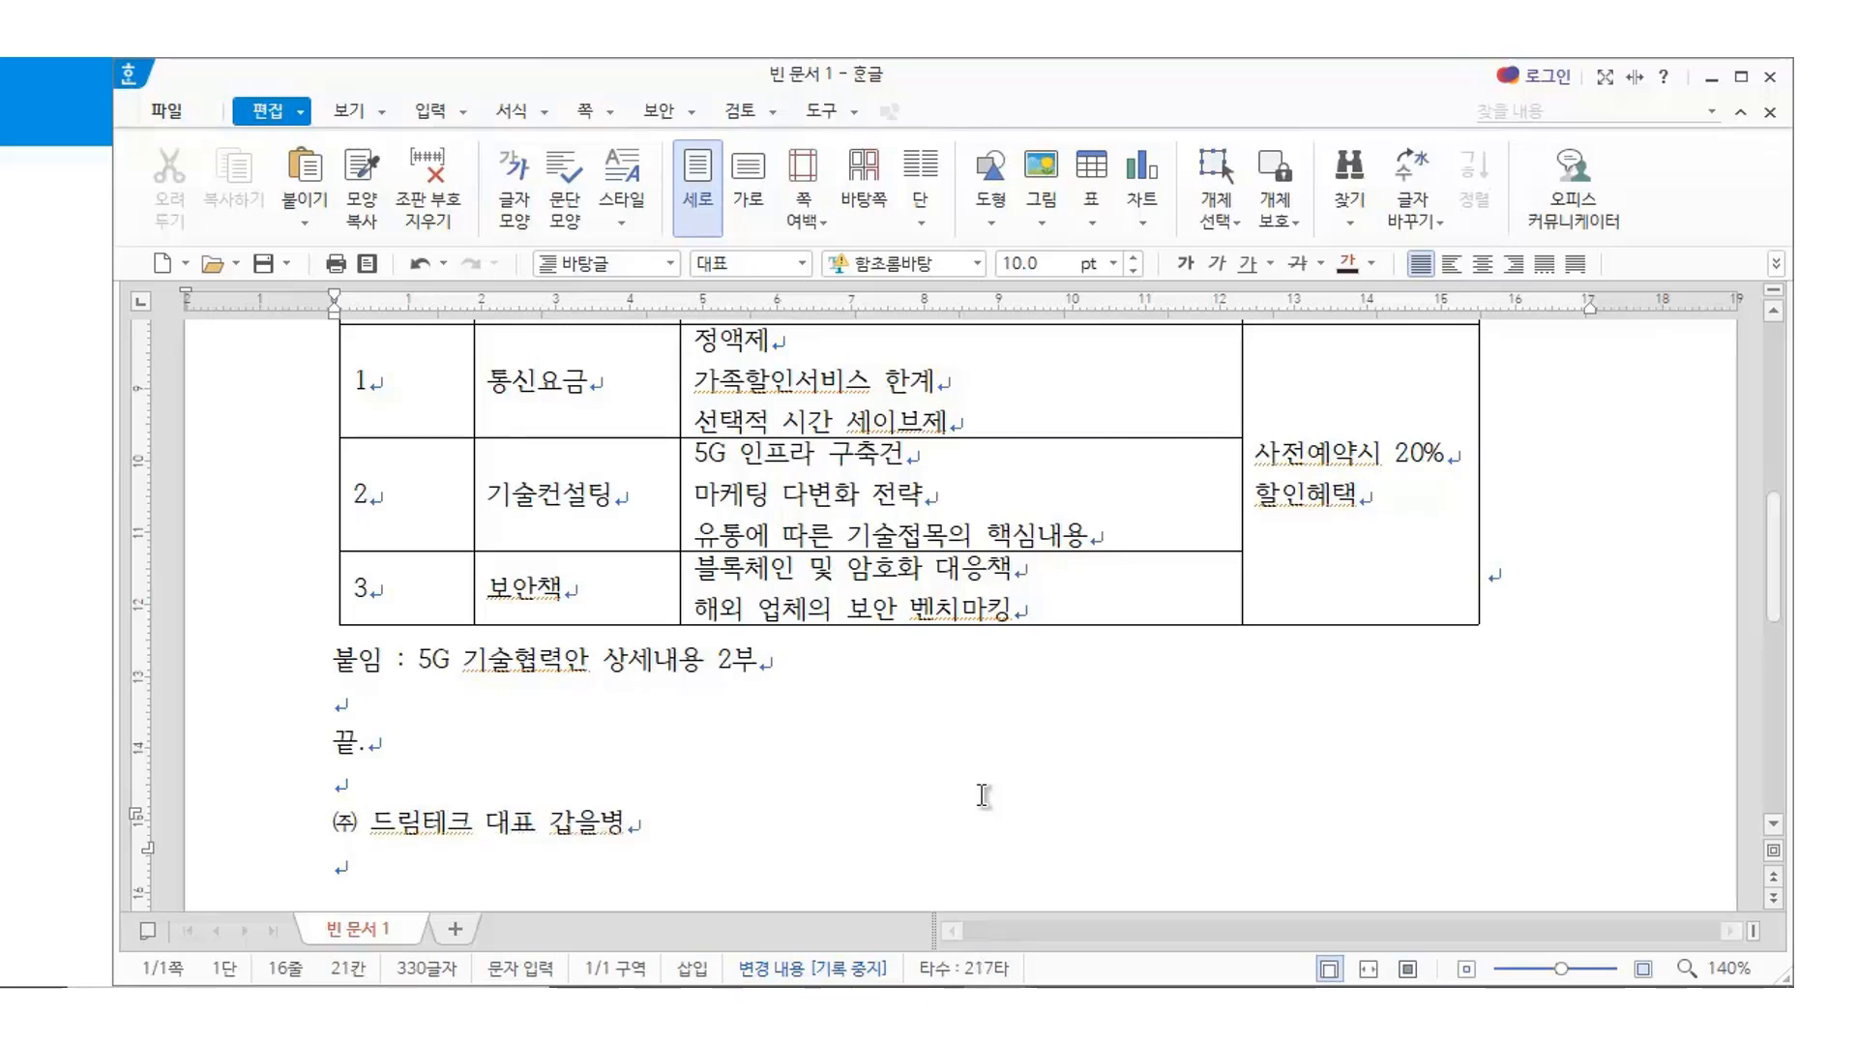
pyautogui.press('Return')
pyautogui.press('Return')
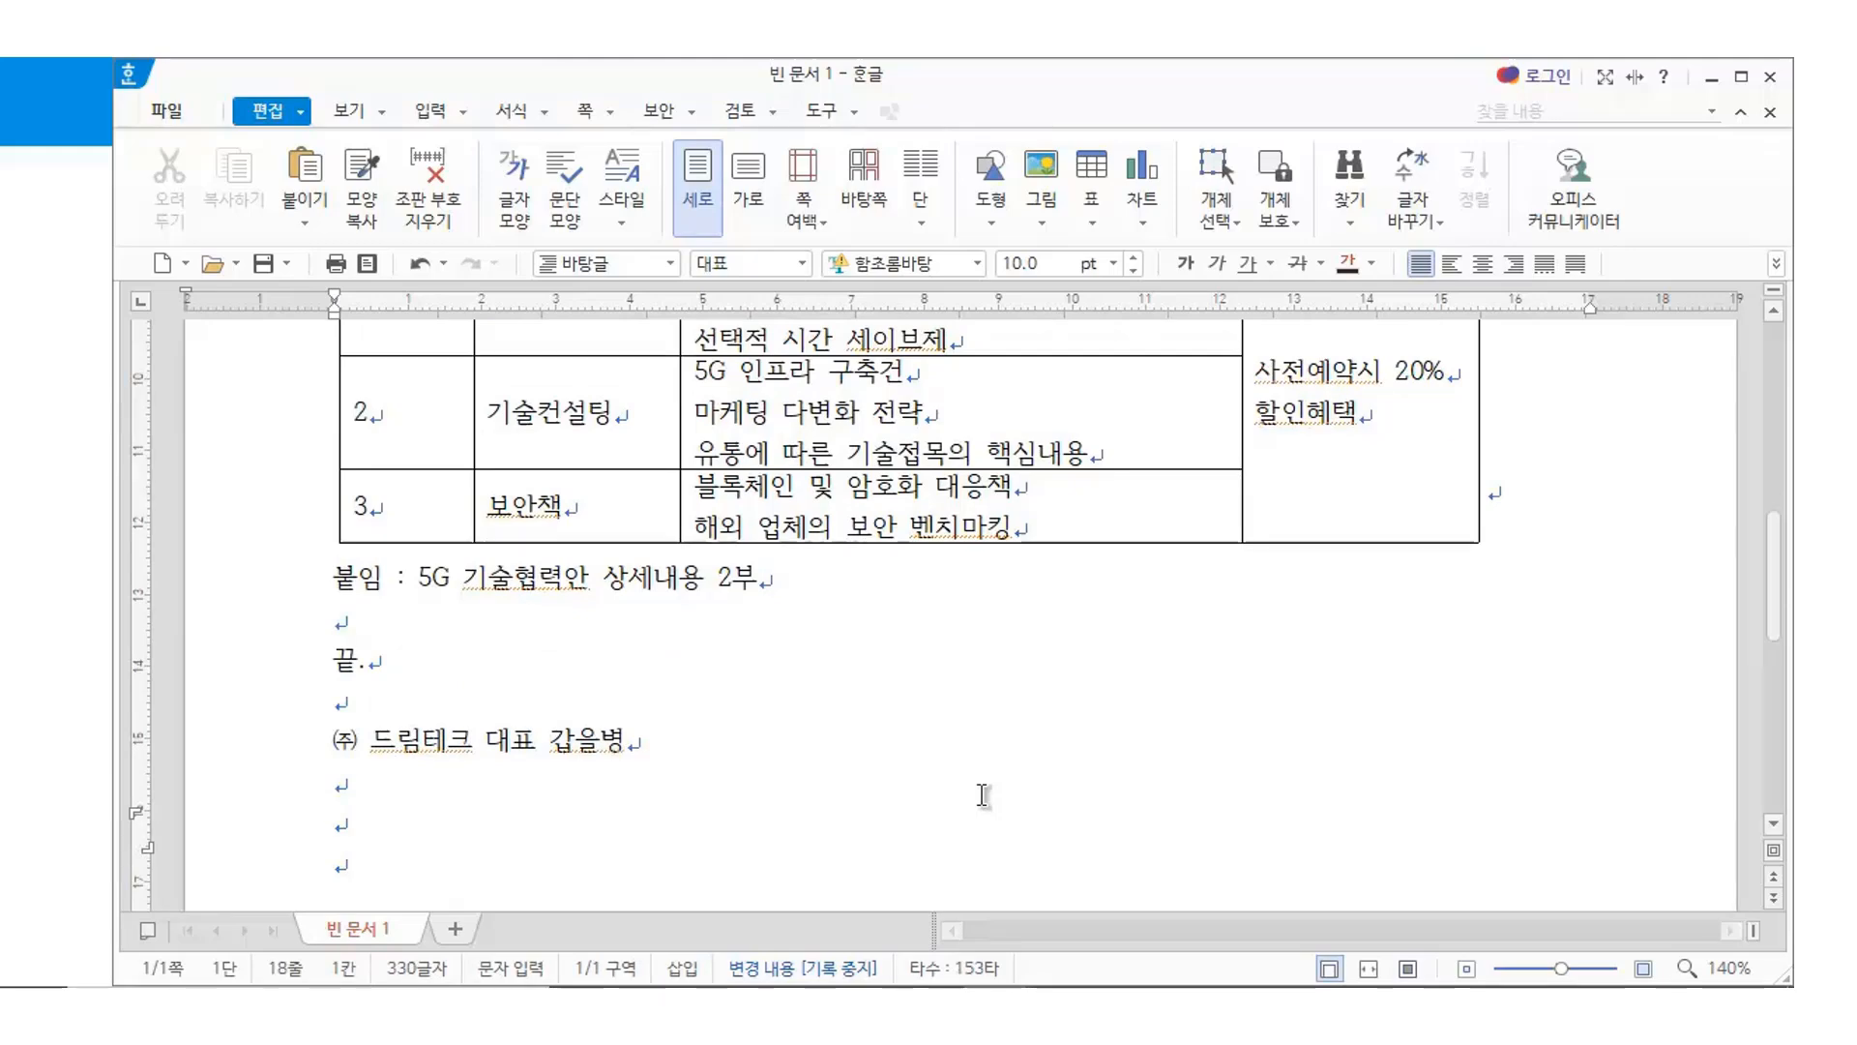
# Add an empty line below the signature and bring up the 입력 shape commands
pyautogui.scroll(10, 587, 740)
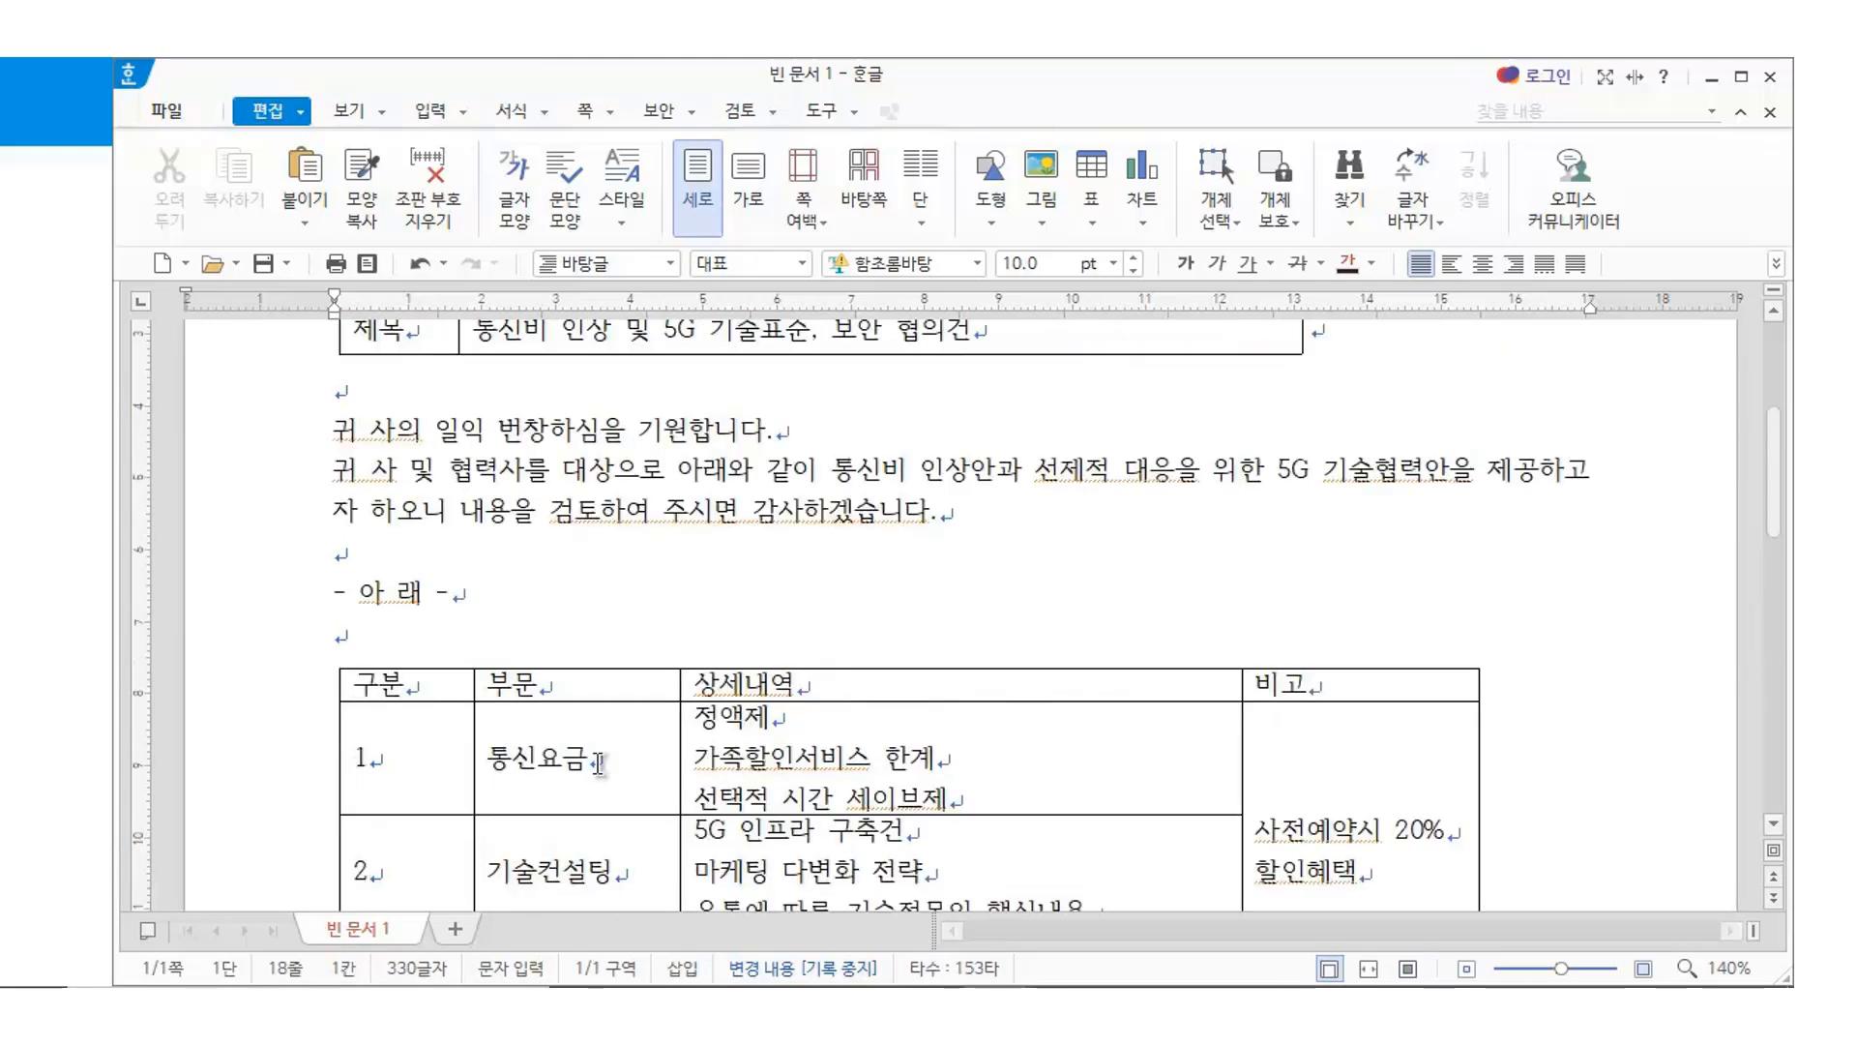
pyautogui.scroll(-10, 581, 629)
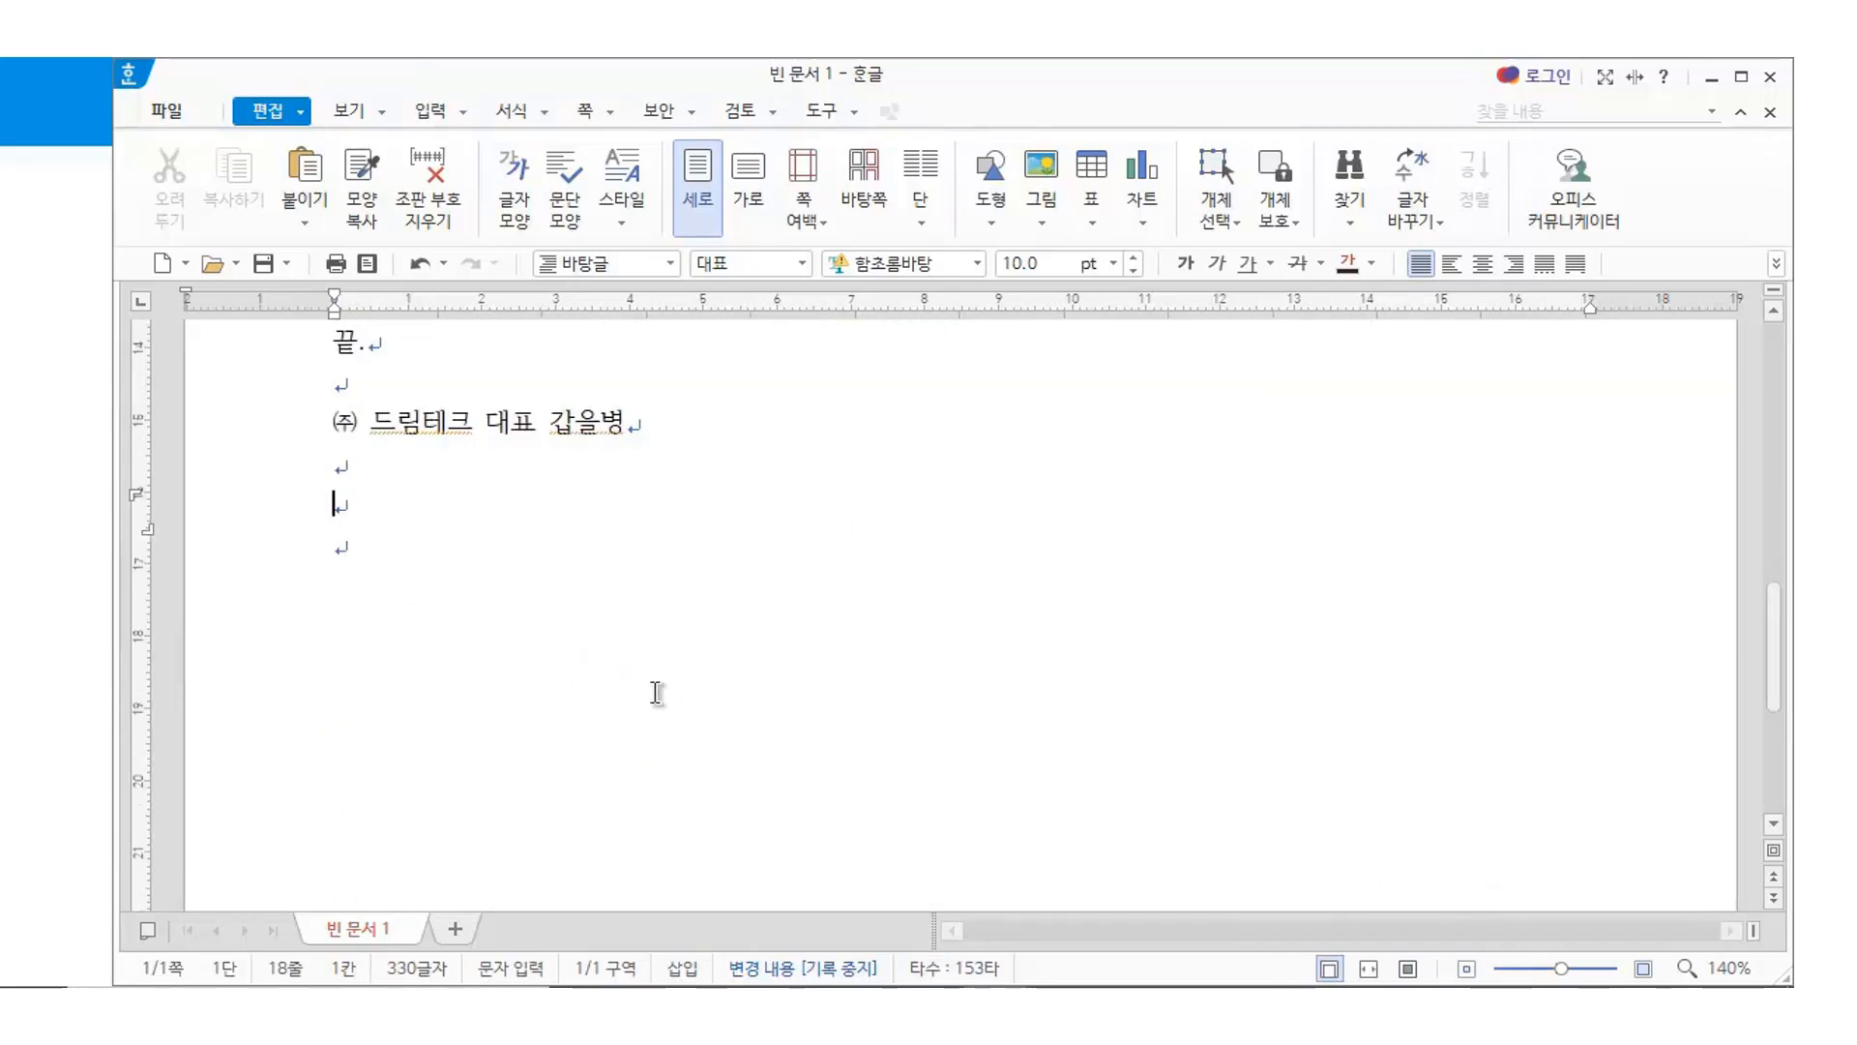
pyautogui.press('Hangul')
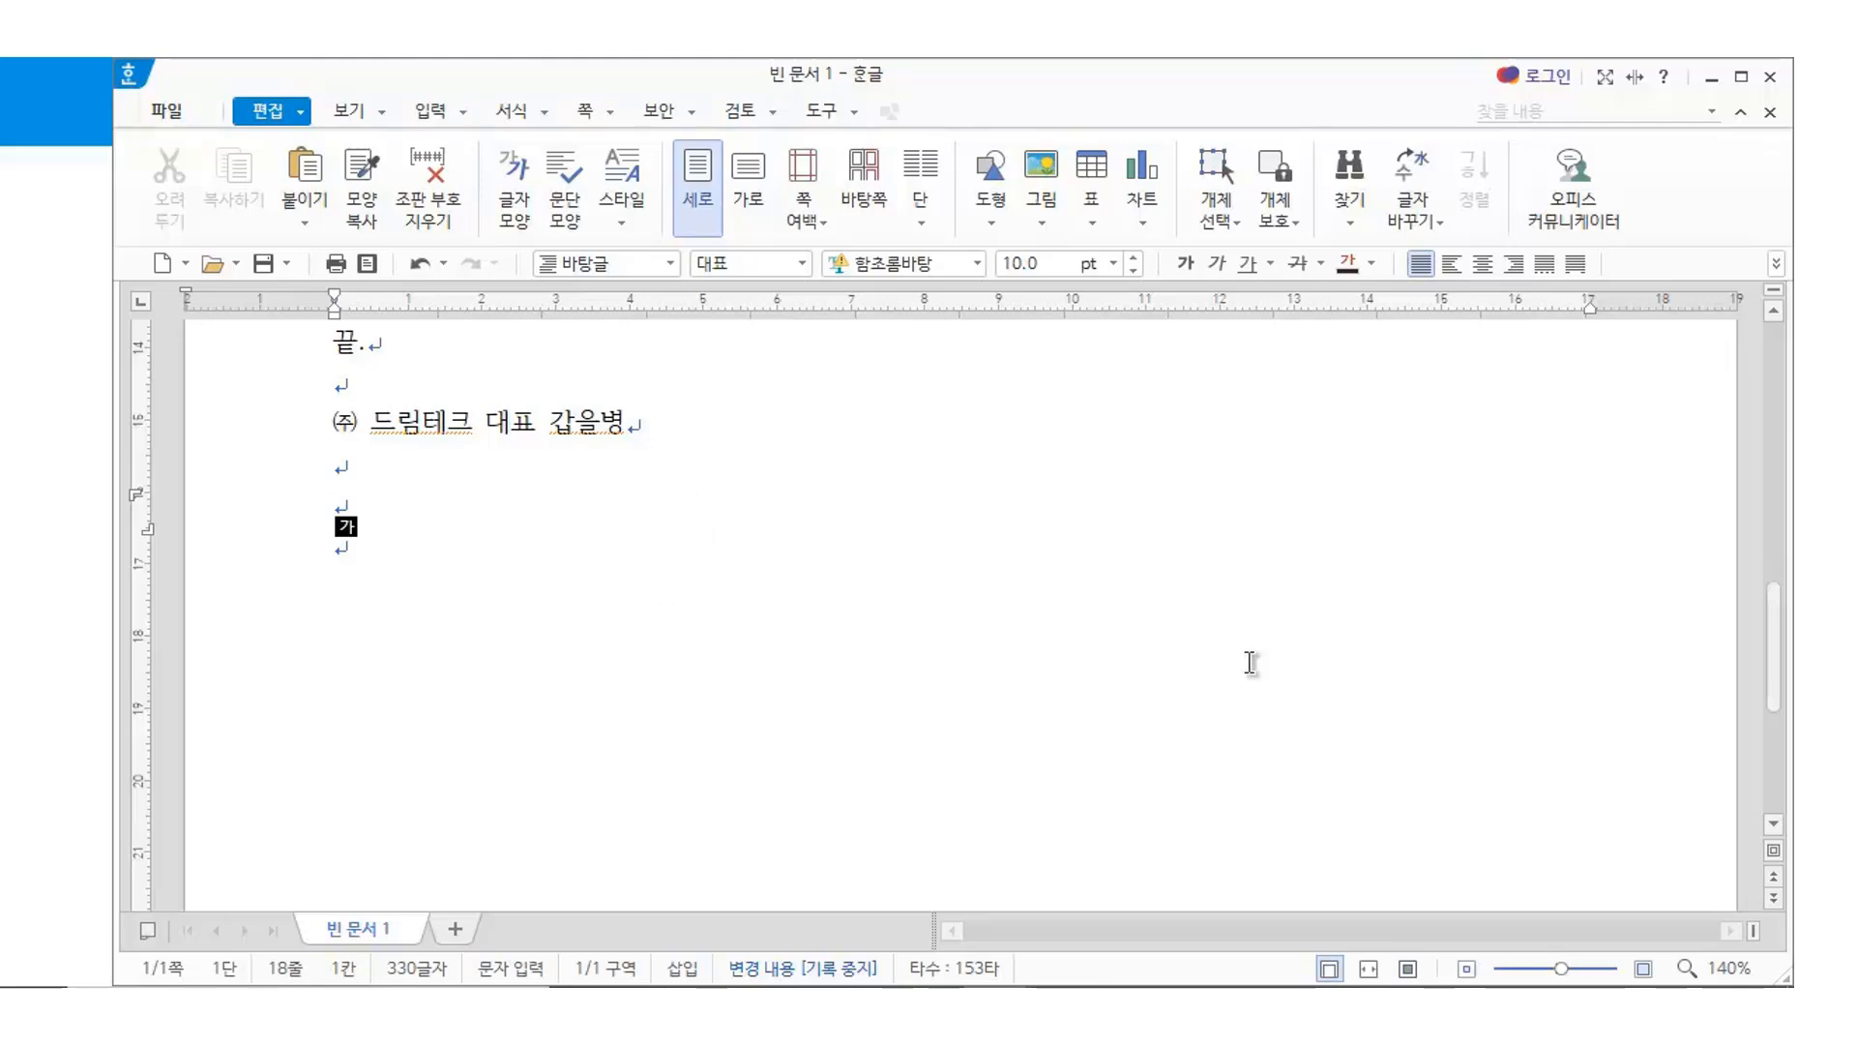
pyautogui.press('Return')
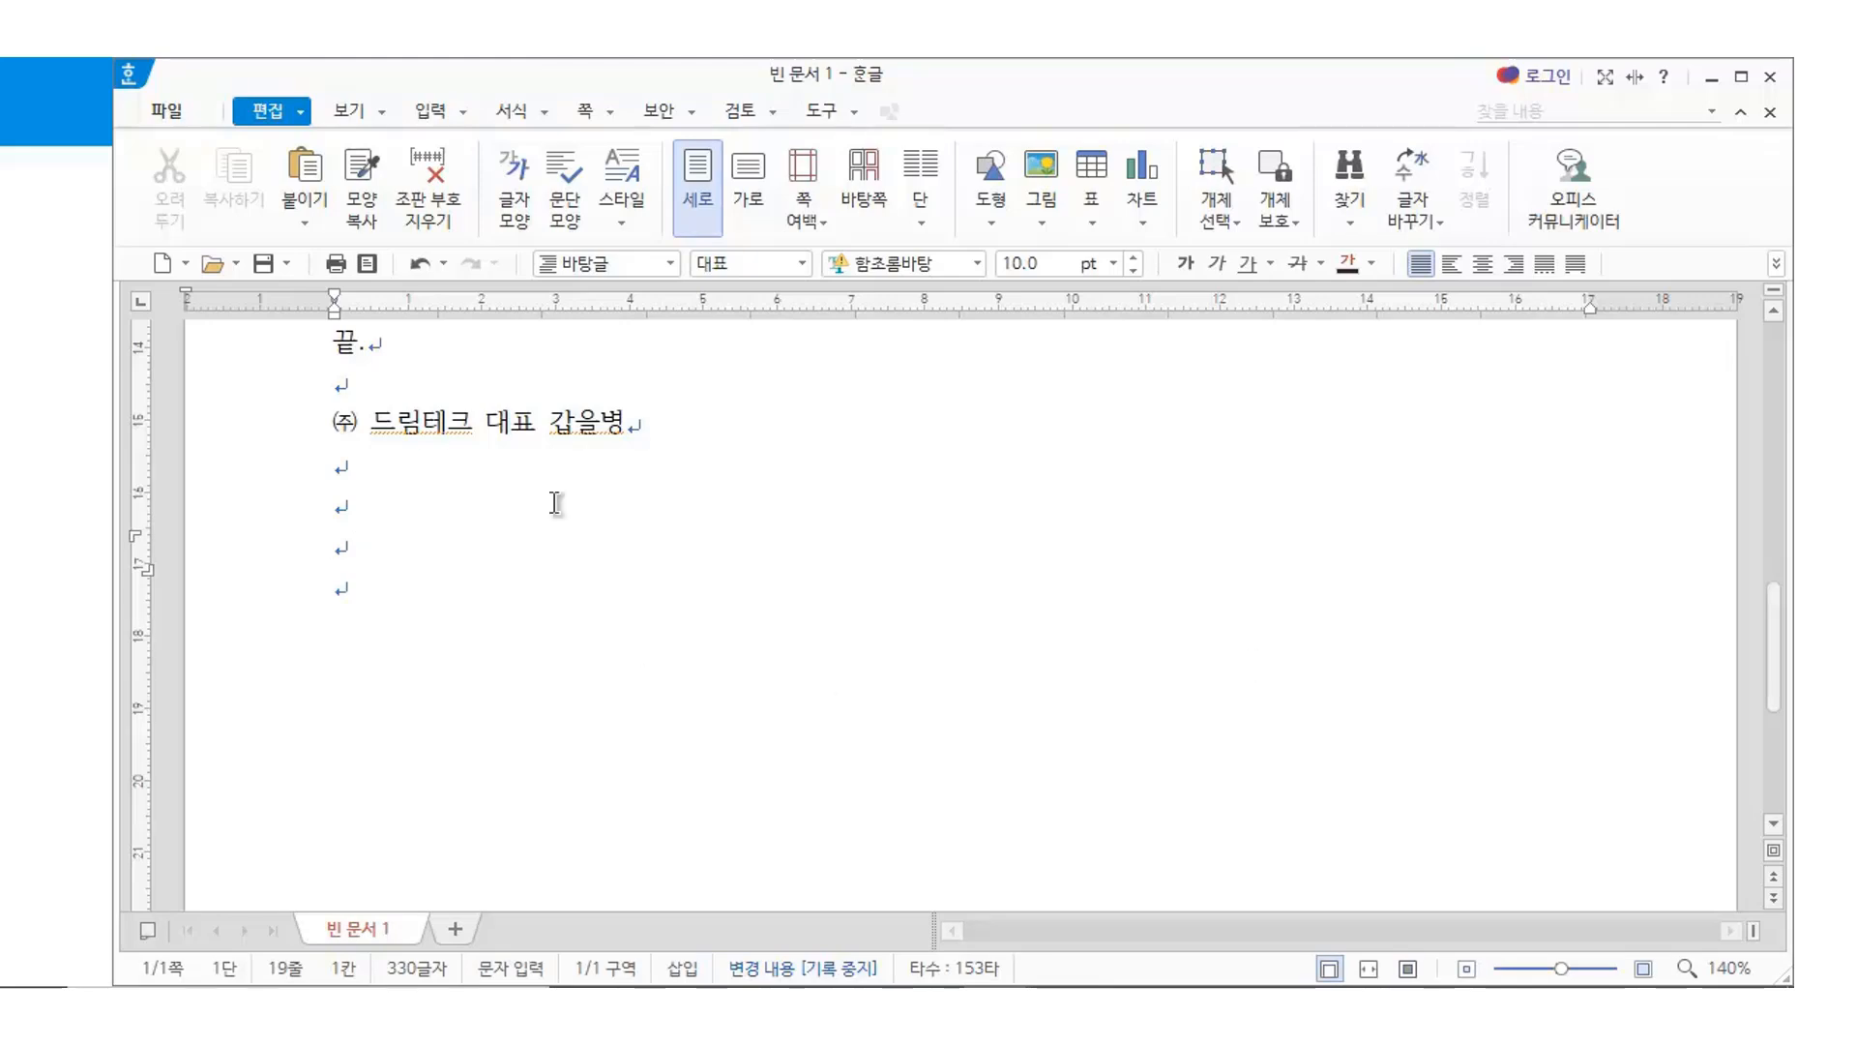
pyautogui.click(394, 551)
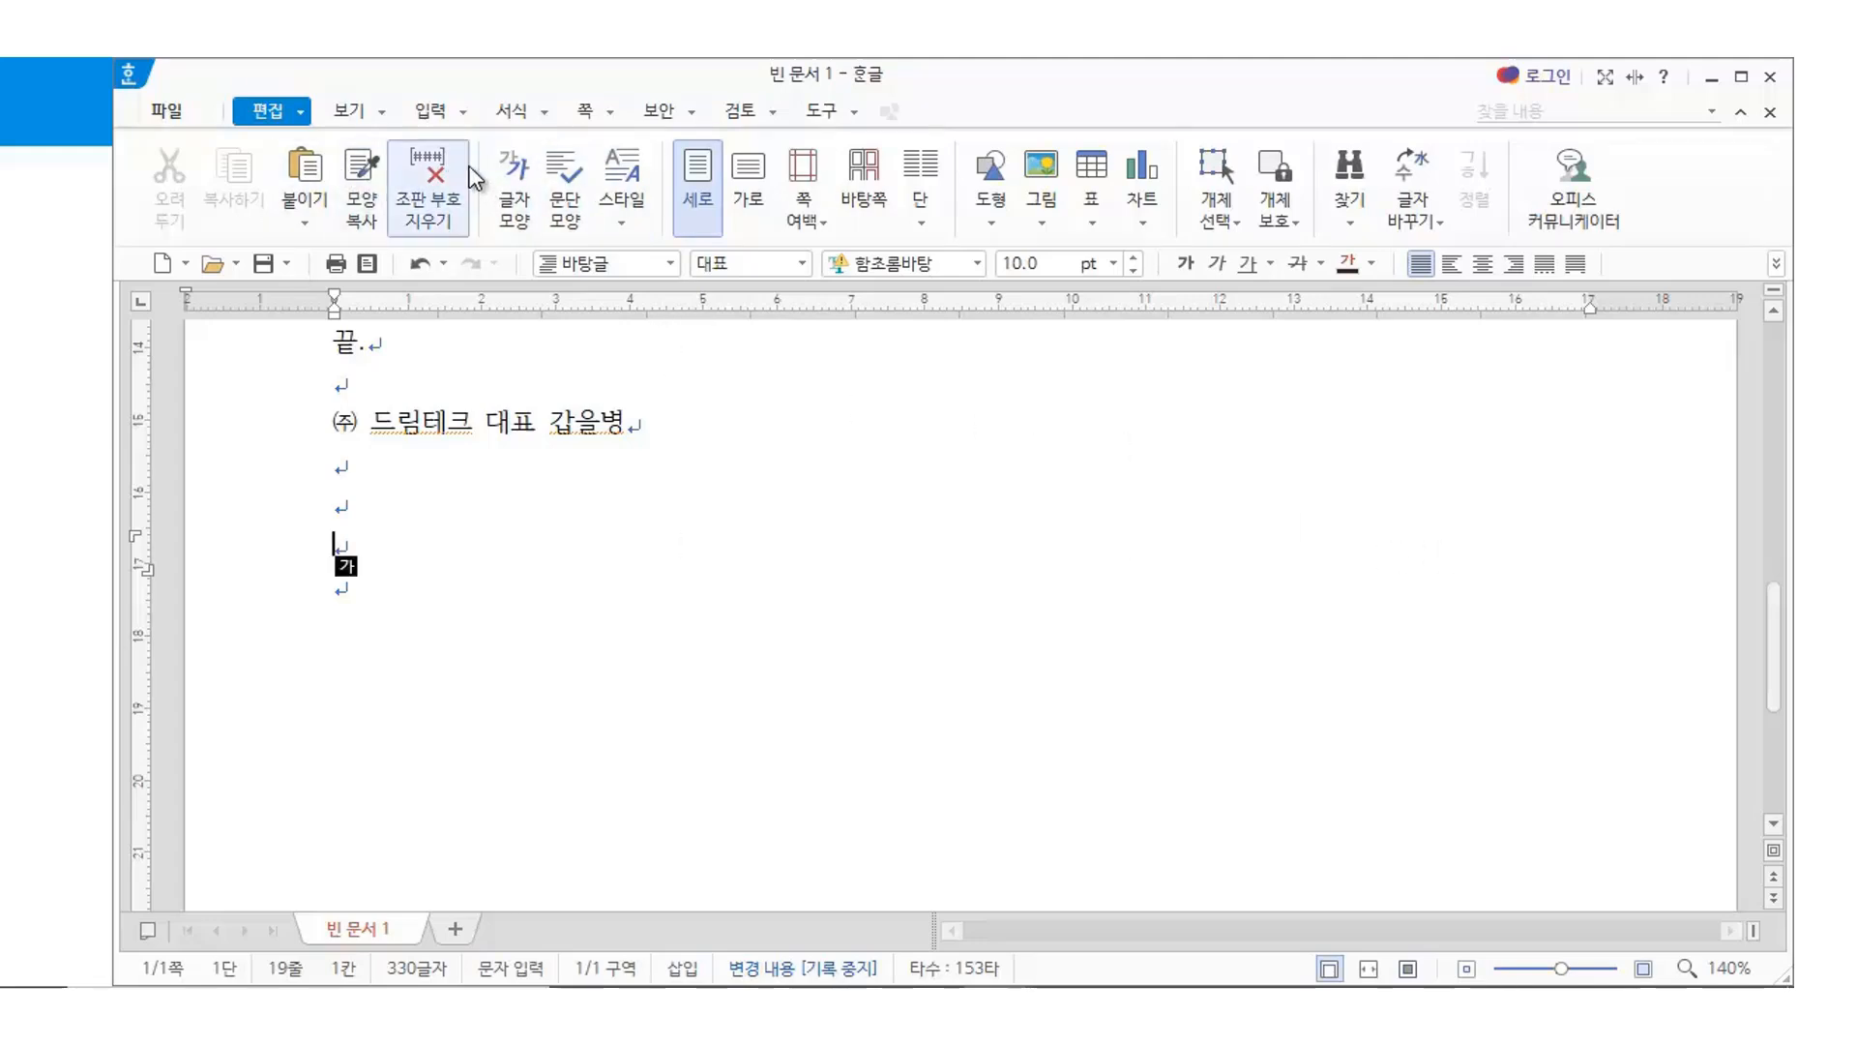
pyautogui.click(433, 112)
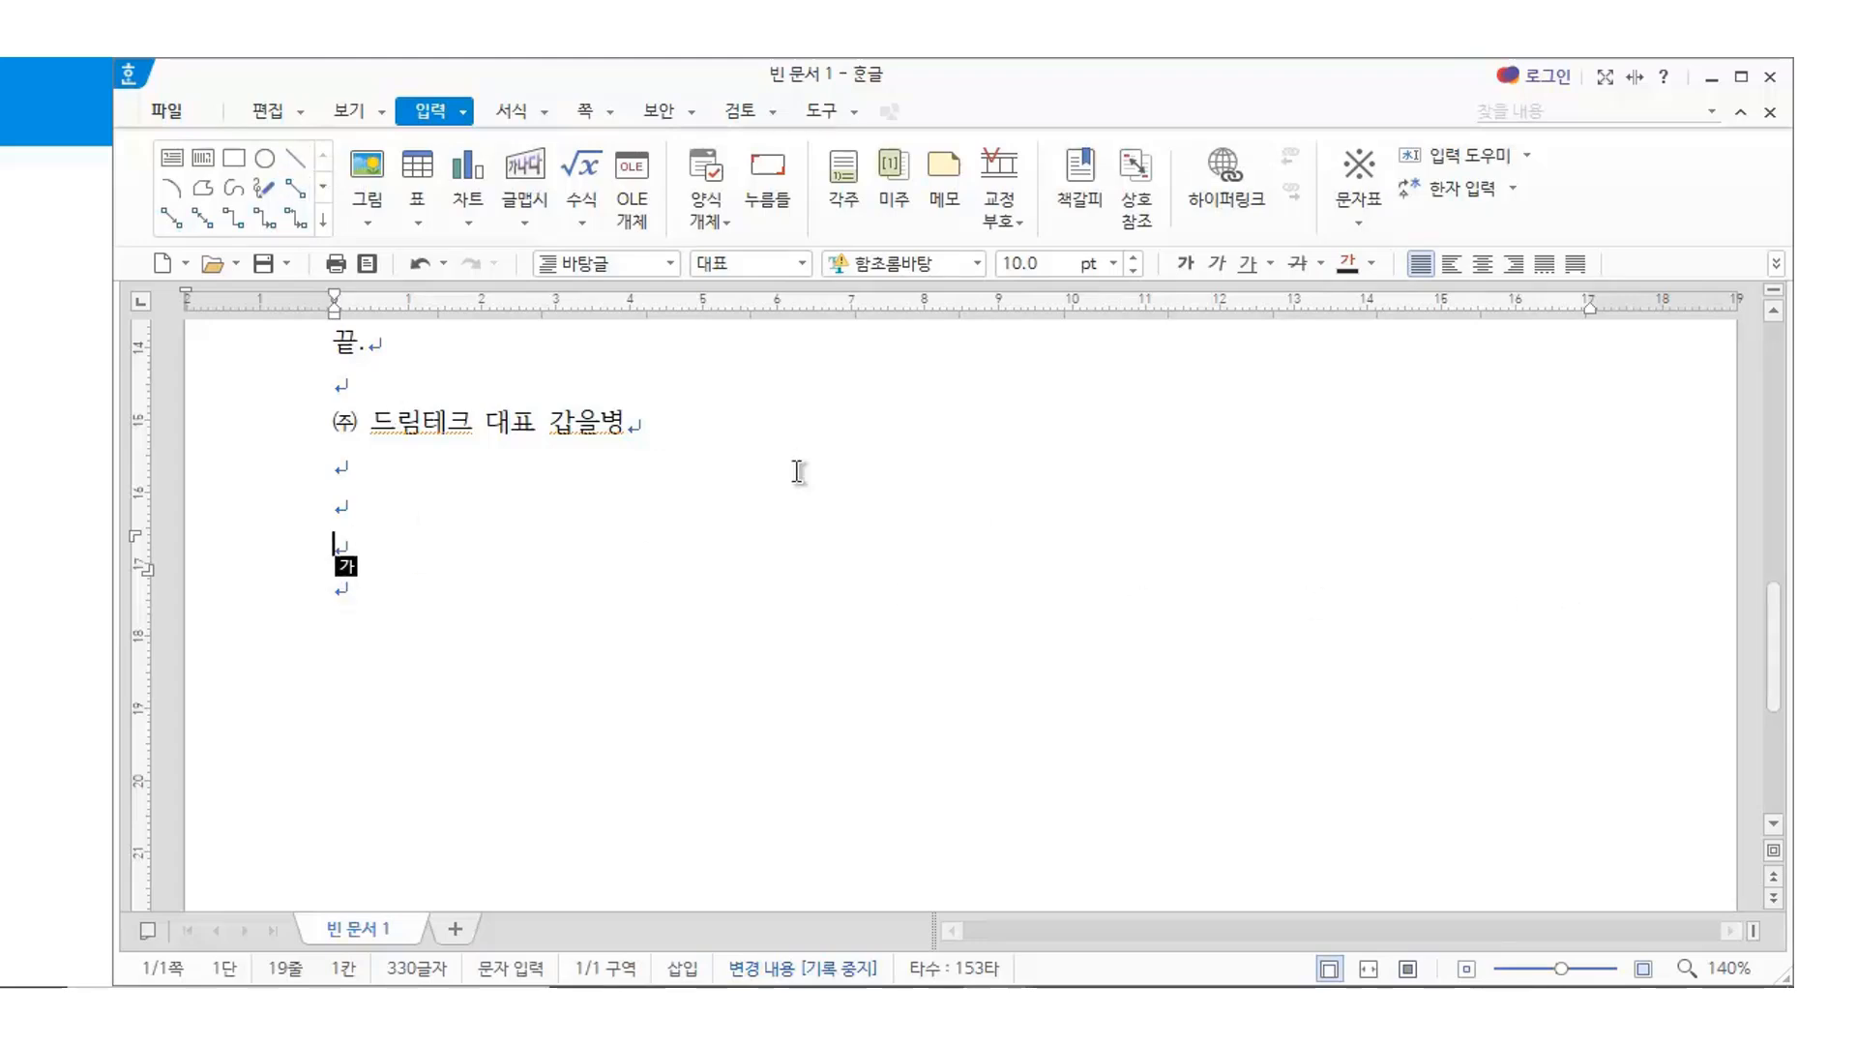
# Draw a 2mm-thick dark grey horizontal bar across the page below the signature
pyautogui.click(295, 174)
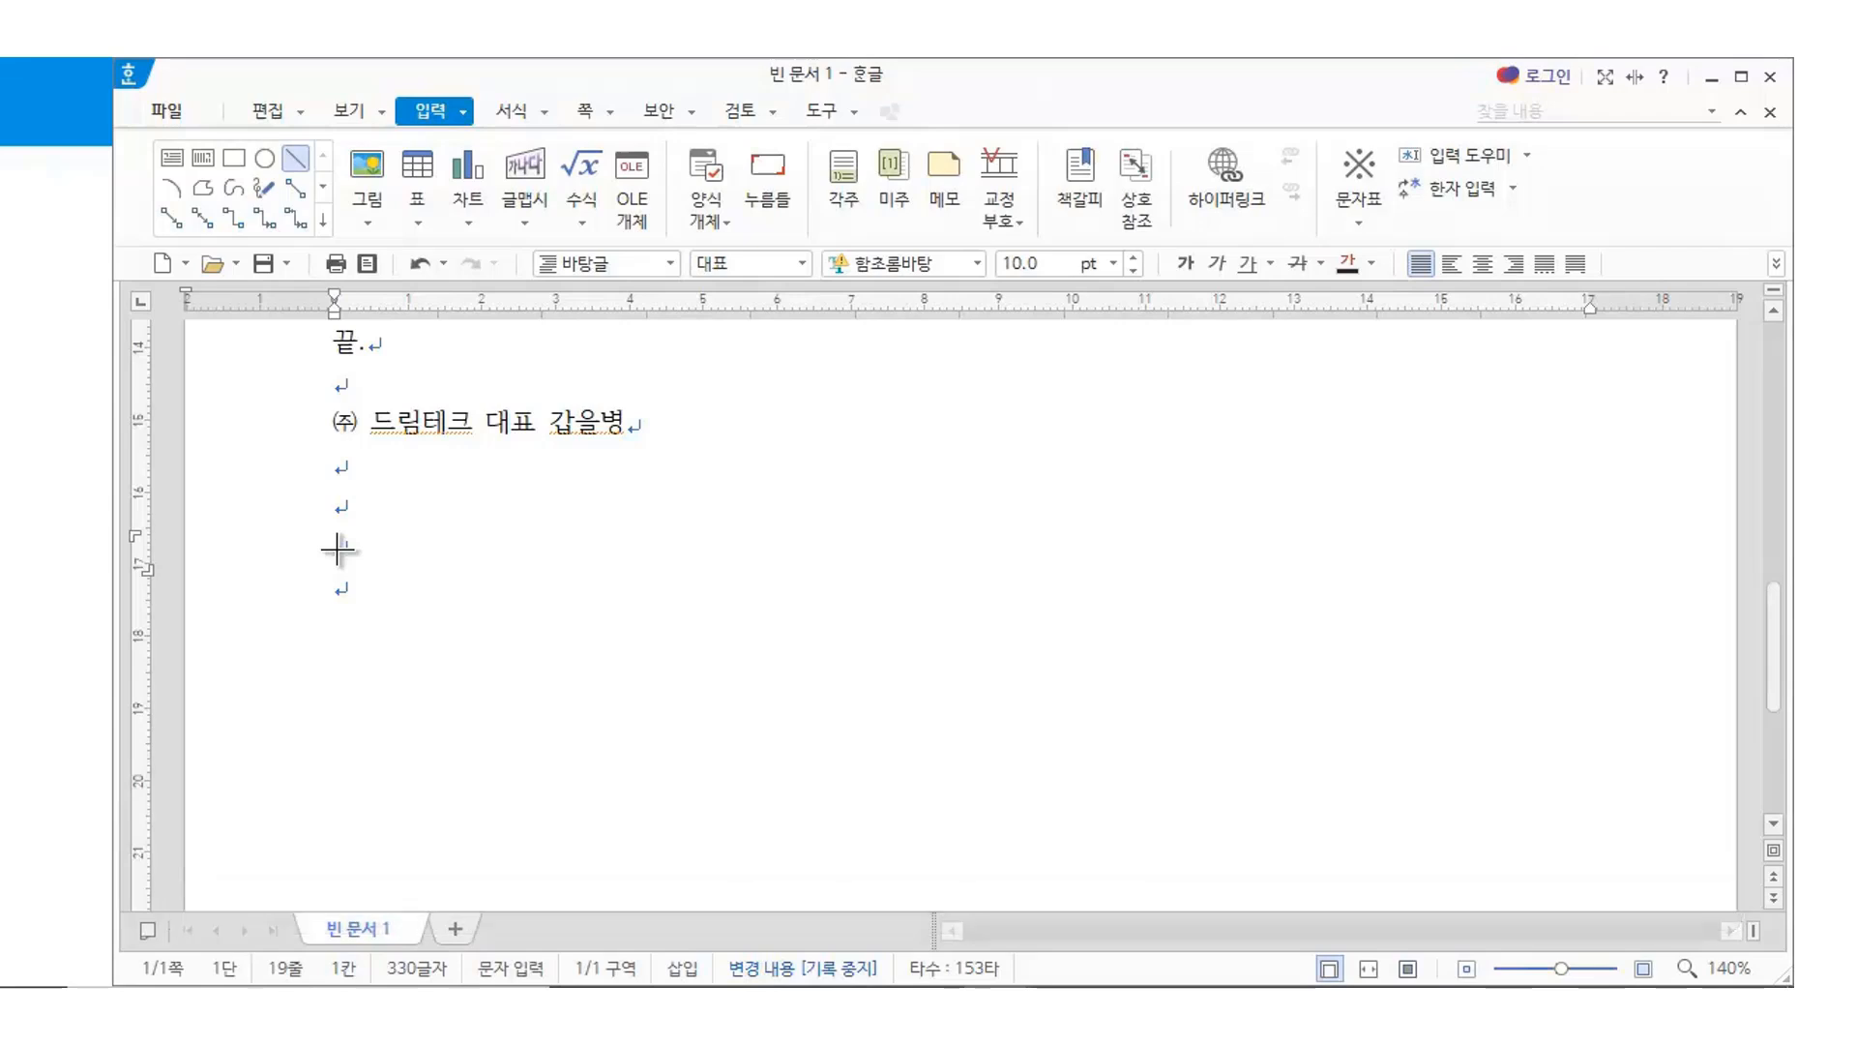
pyautogui.moveTo(337, 550); pyautogui.dragTo(1575, 549)
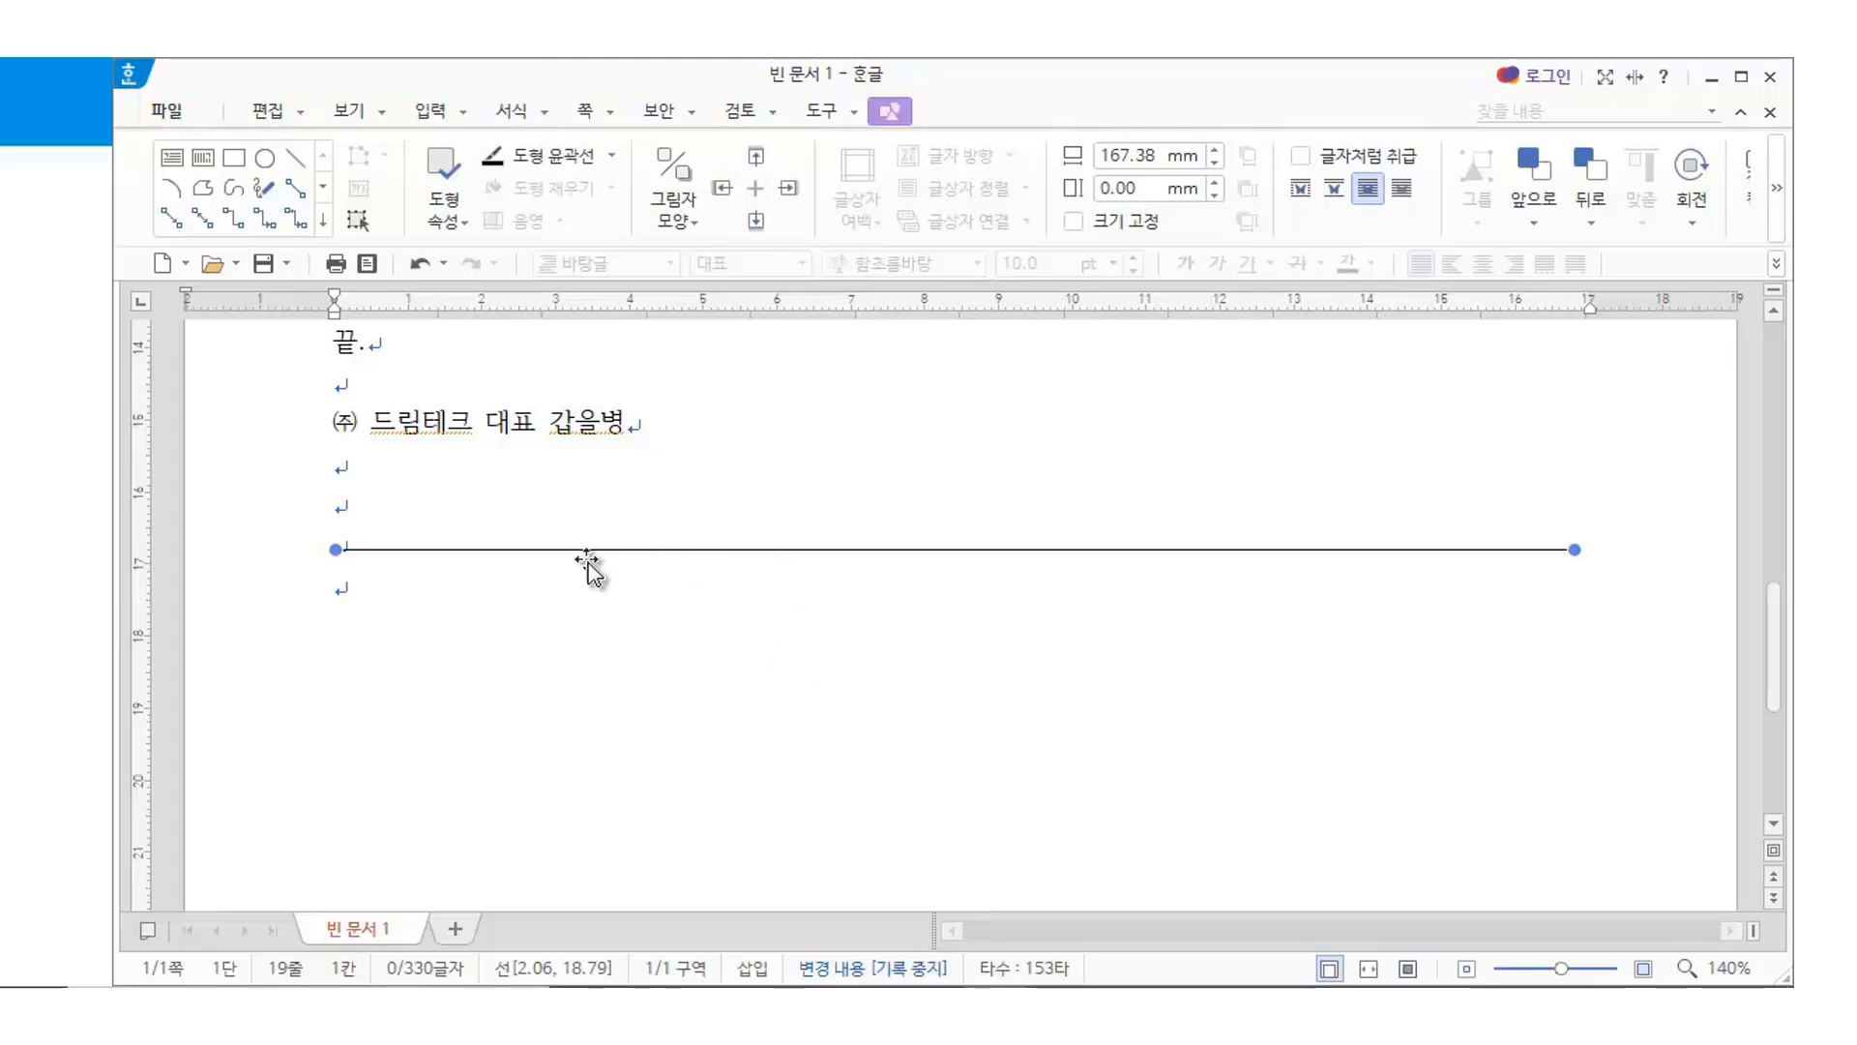
pyautogui.click(611, 158)
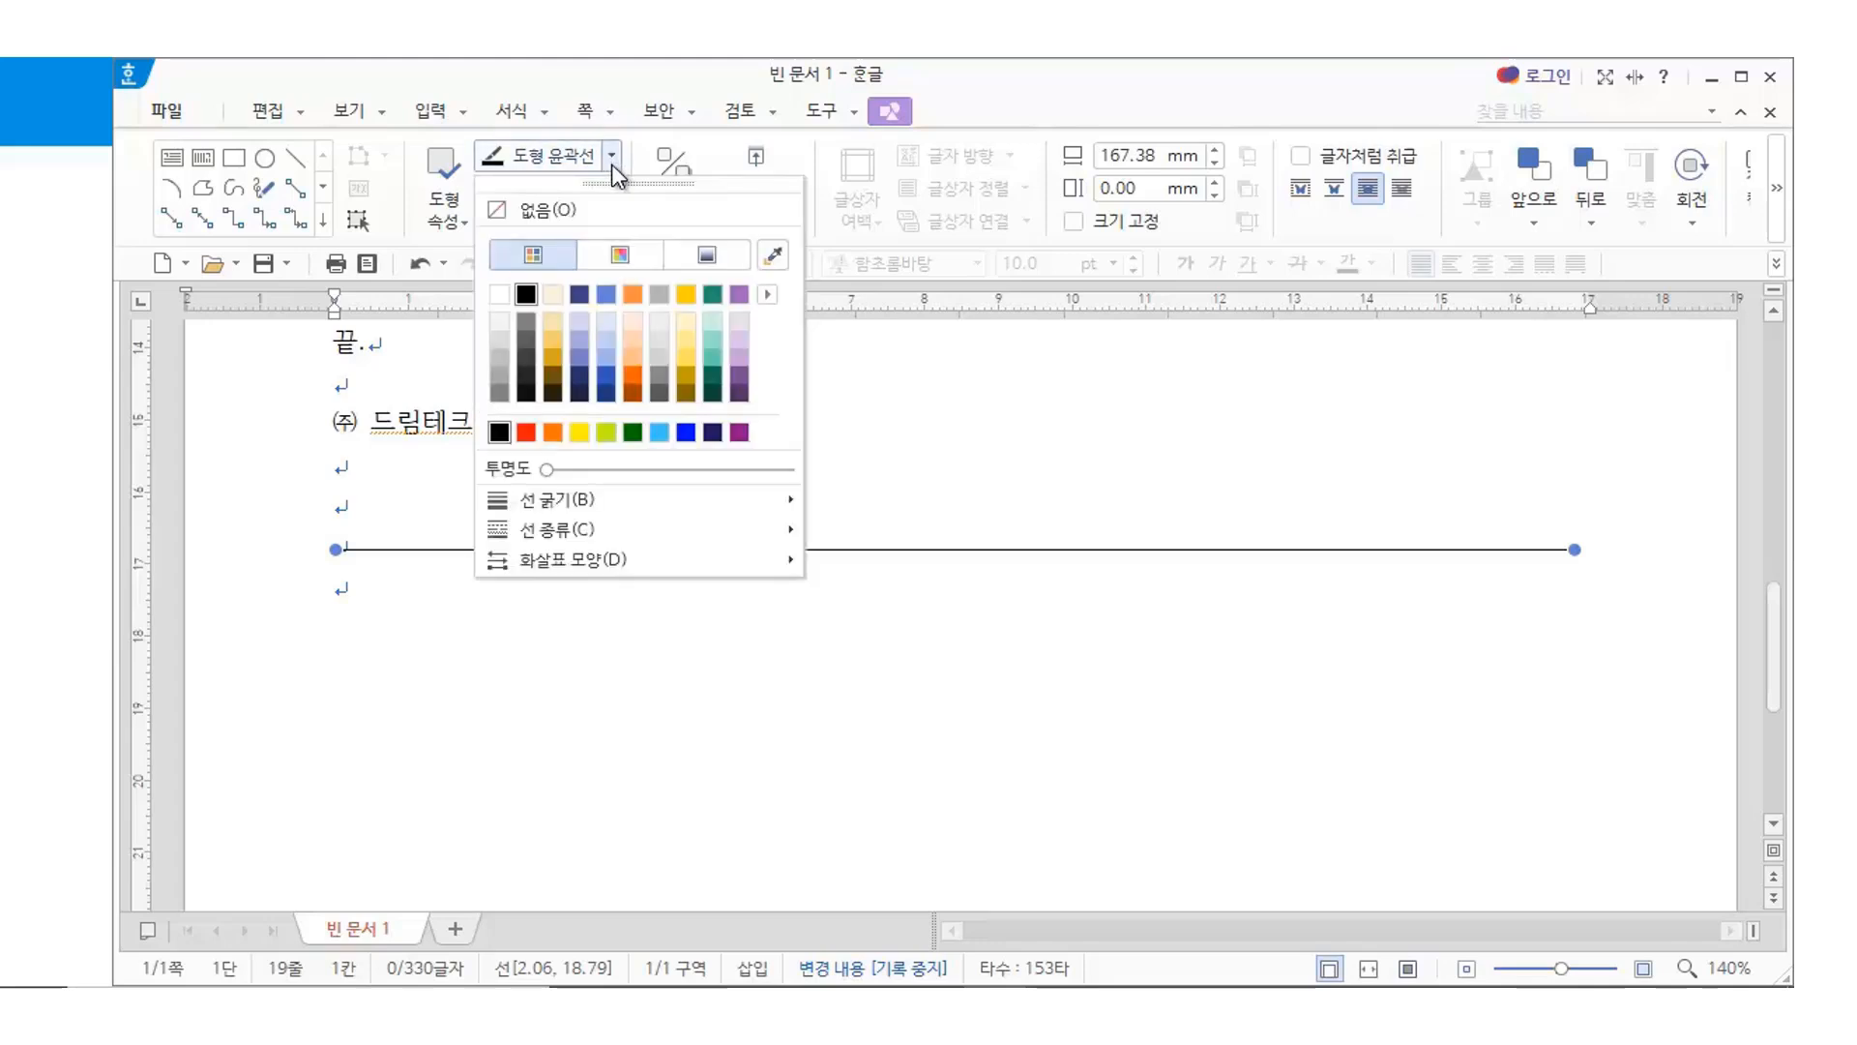
pyautogui.moveTo(677, 503)
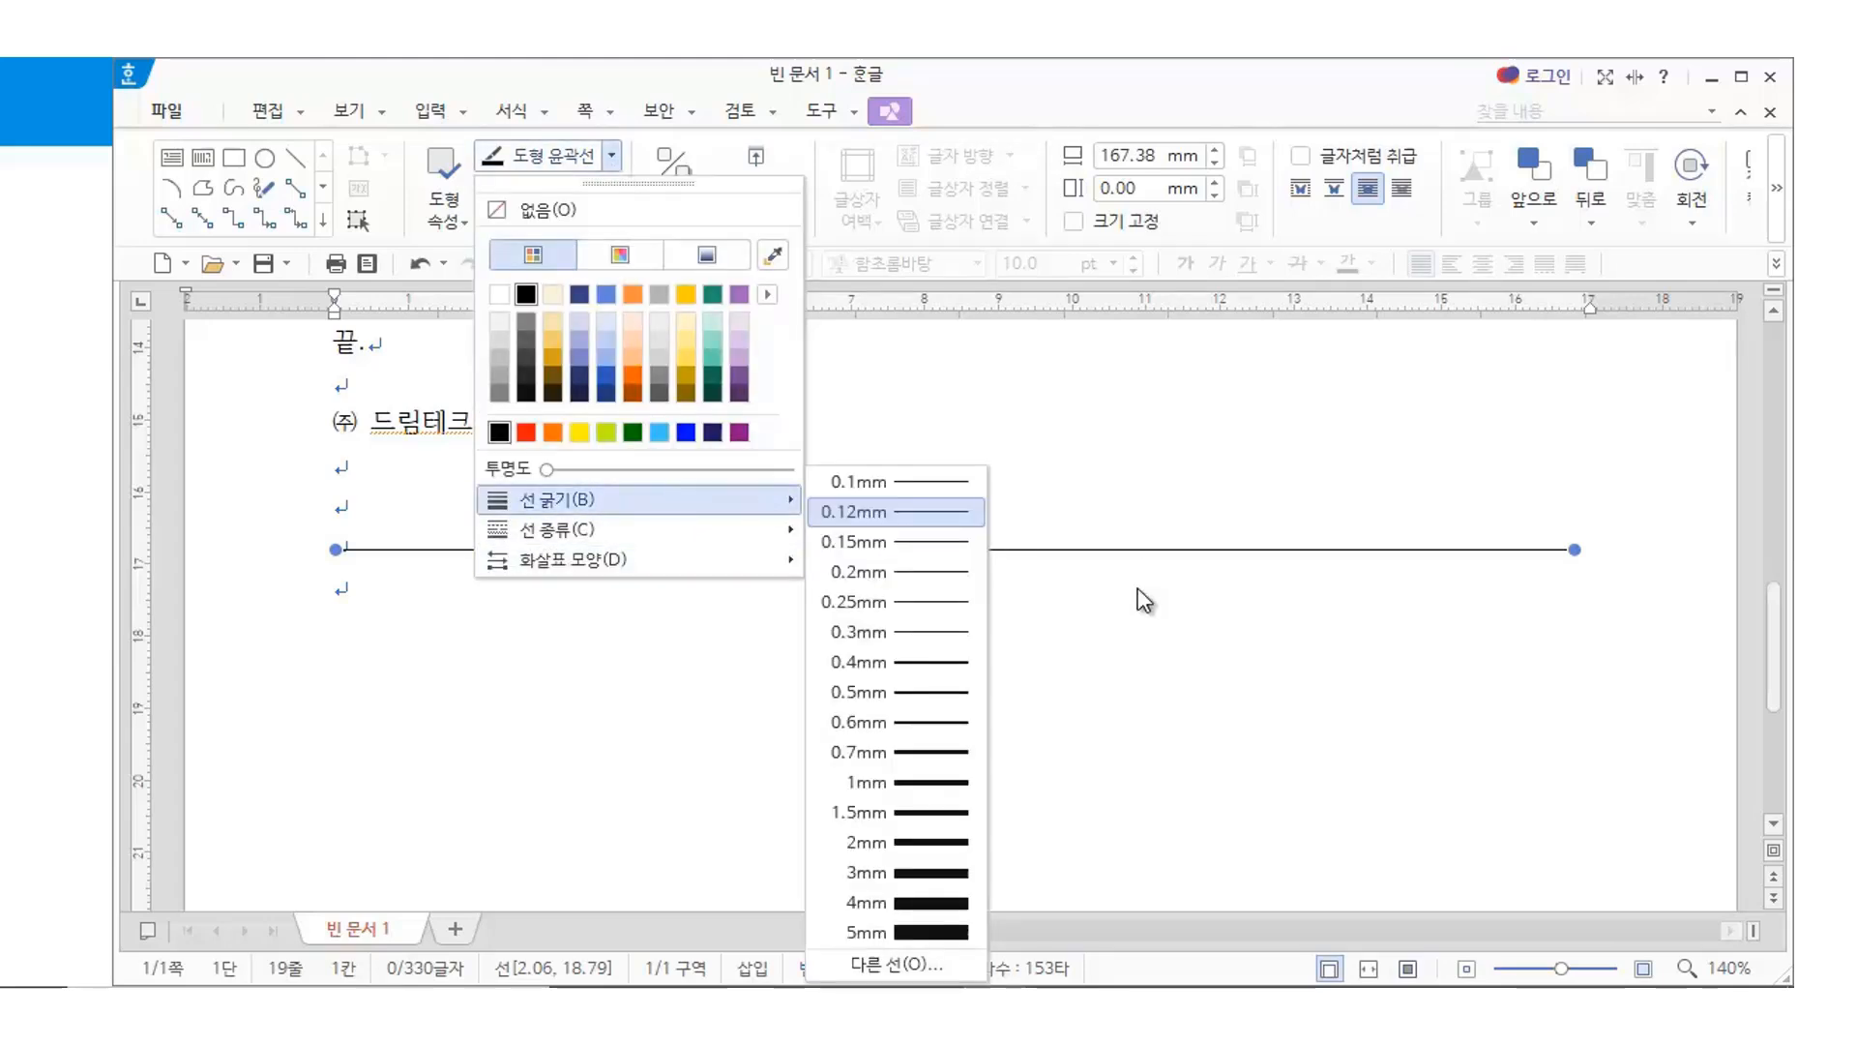
pyautogui.click(944, 843)
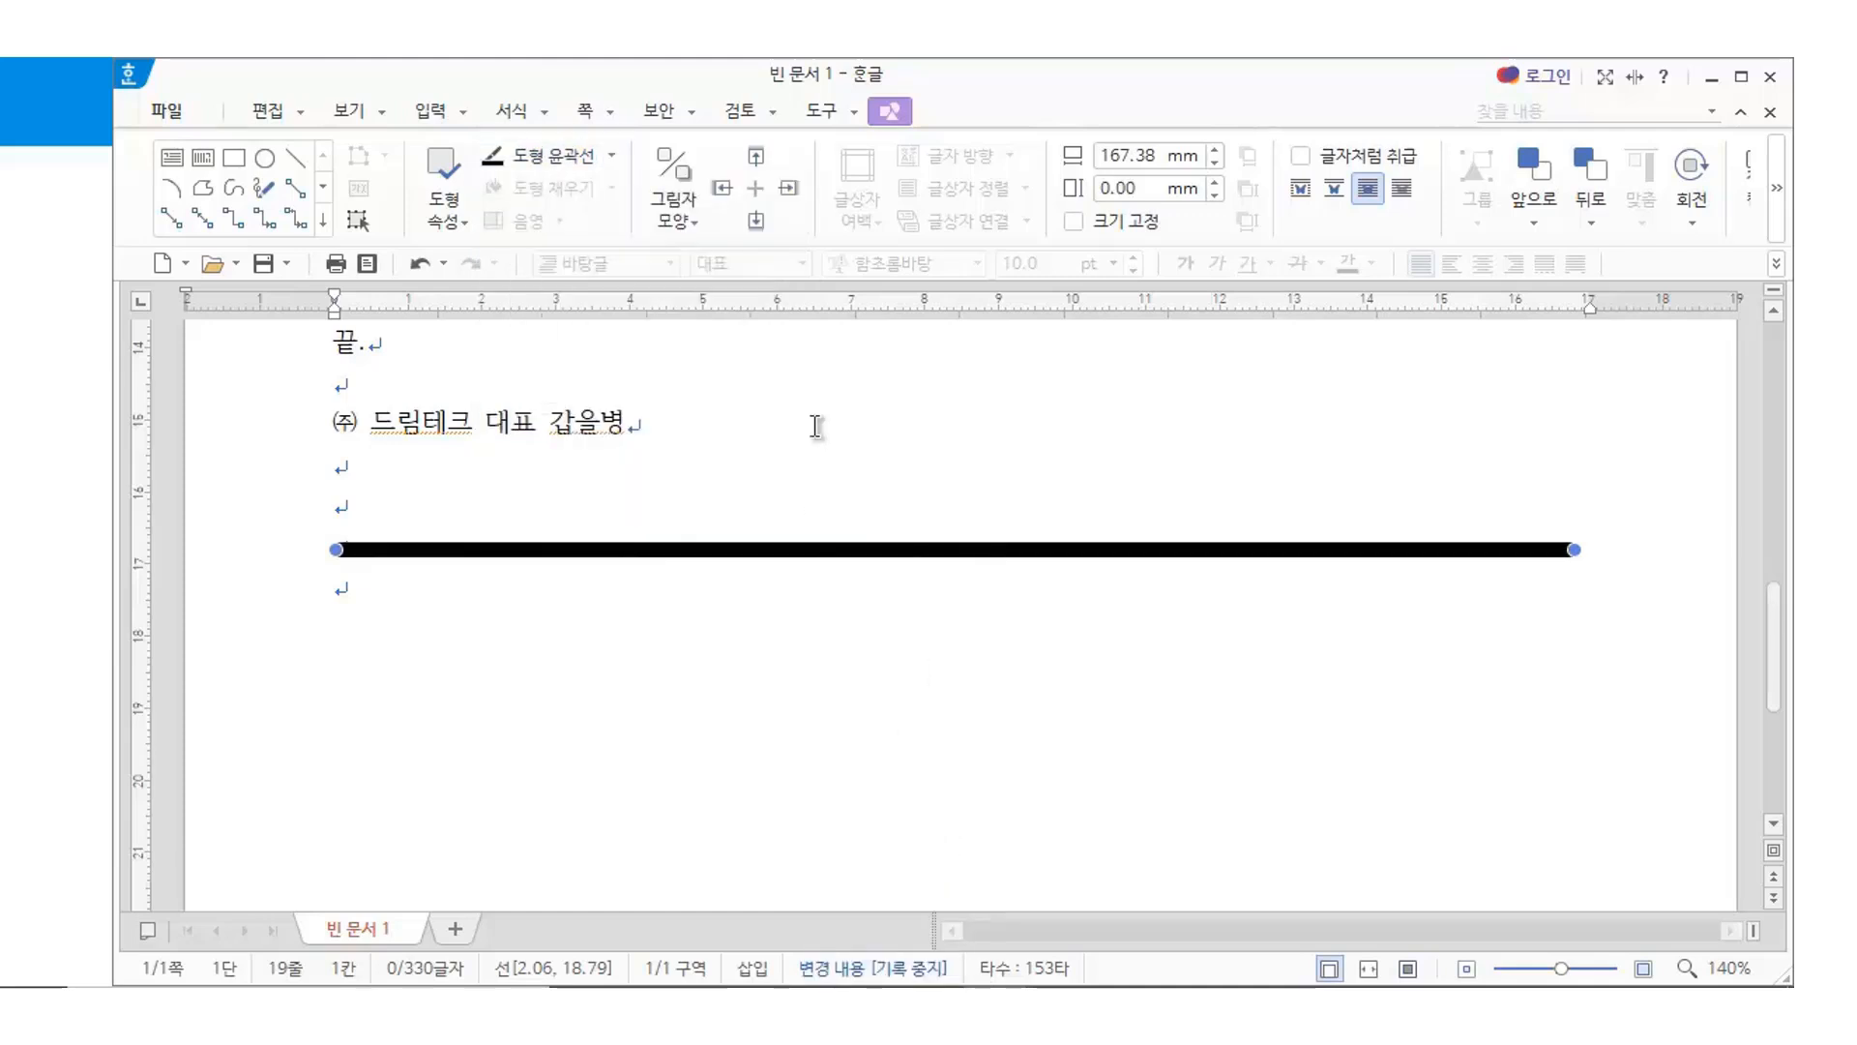
pyautogui.click(612, 157)
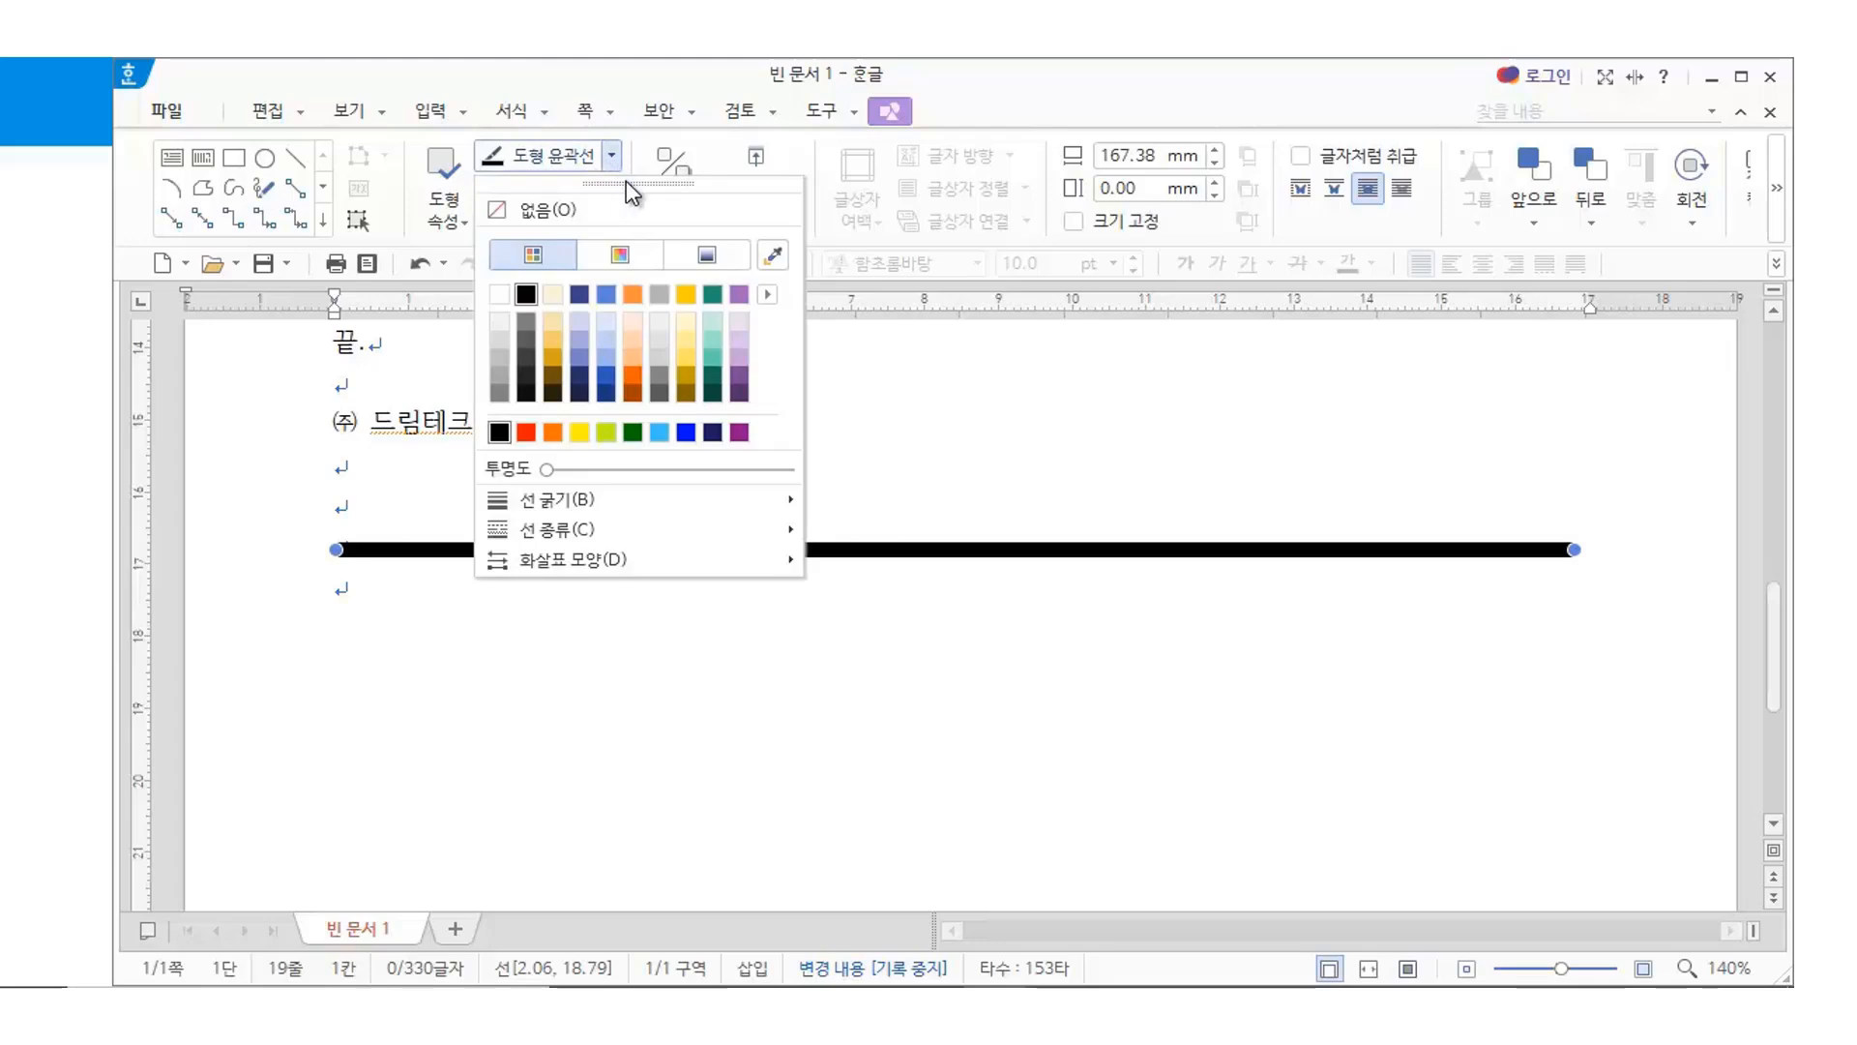
pyautogui.click(526, 340)
# Select the grey bar line and delete it
pyautogui.click(518, 654)
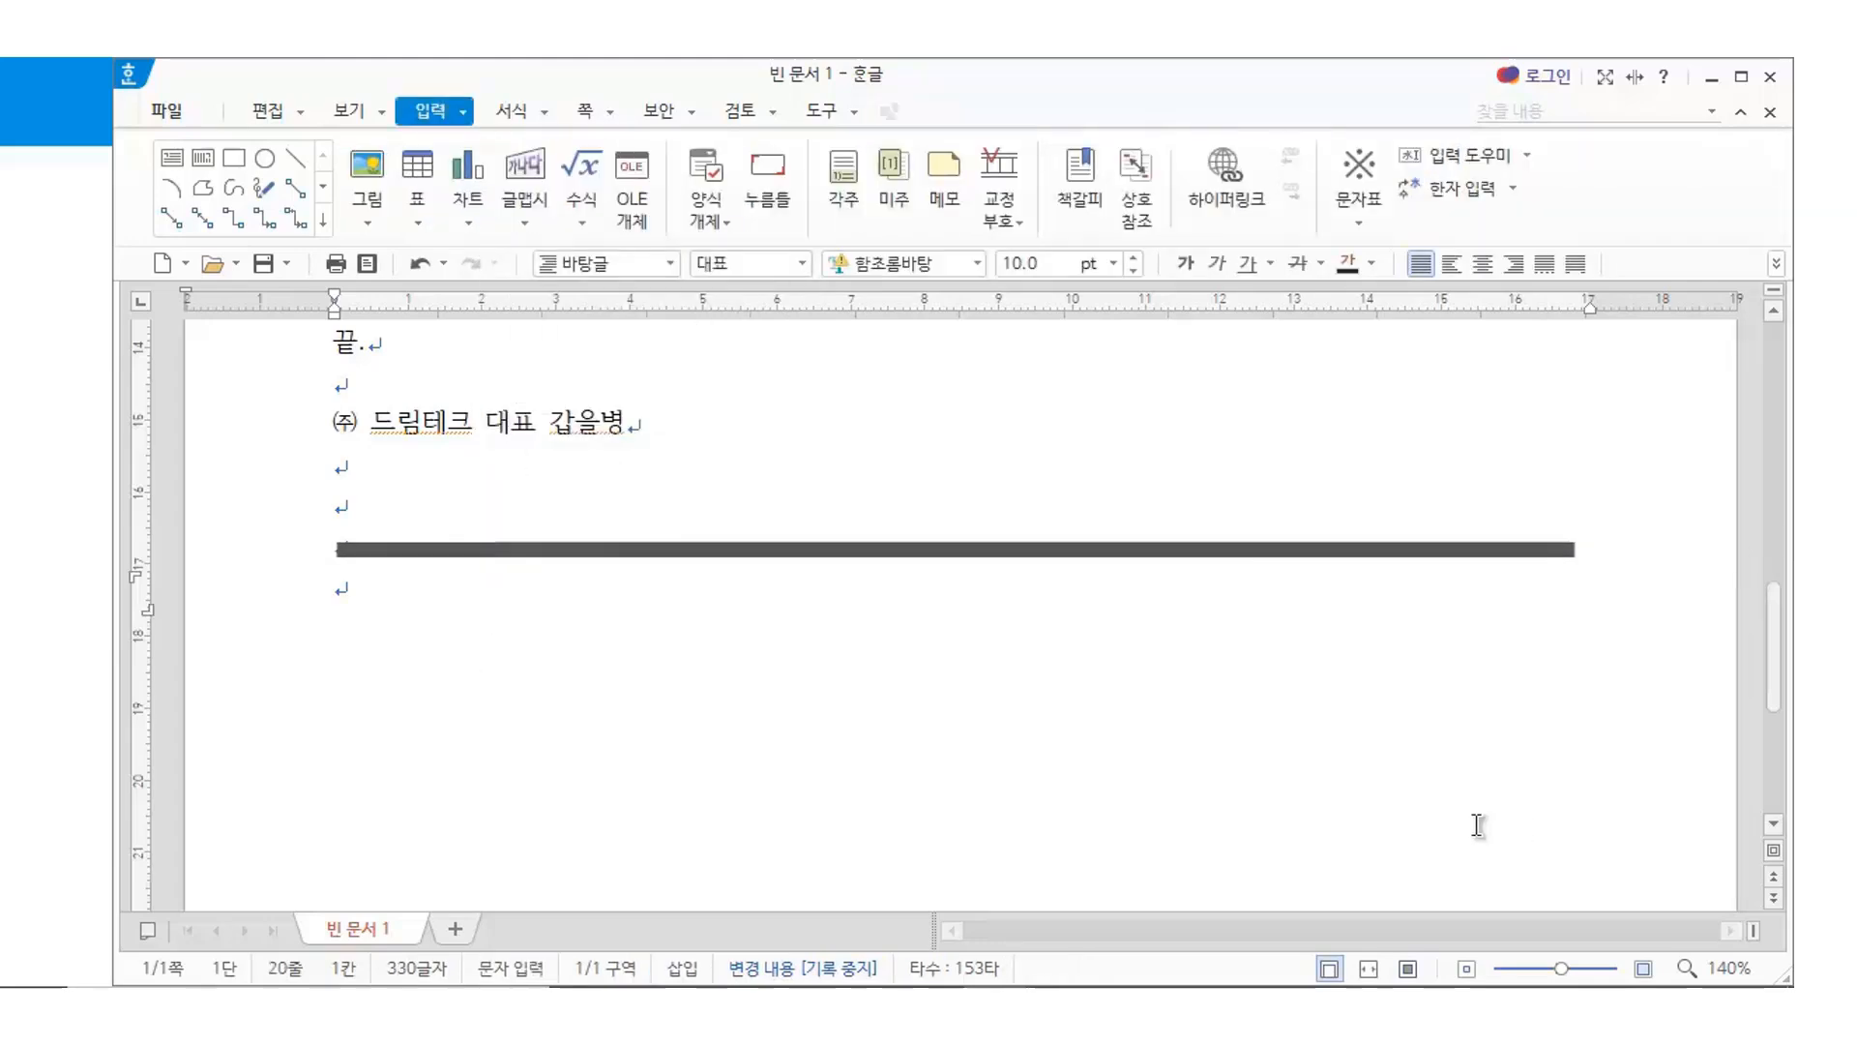
pyautogui.click(467, 551)
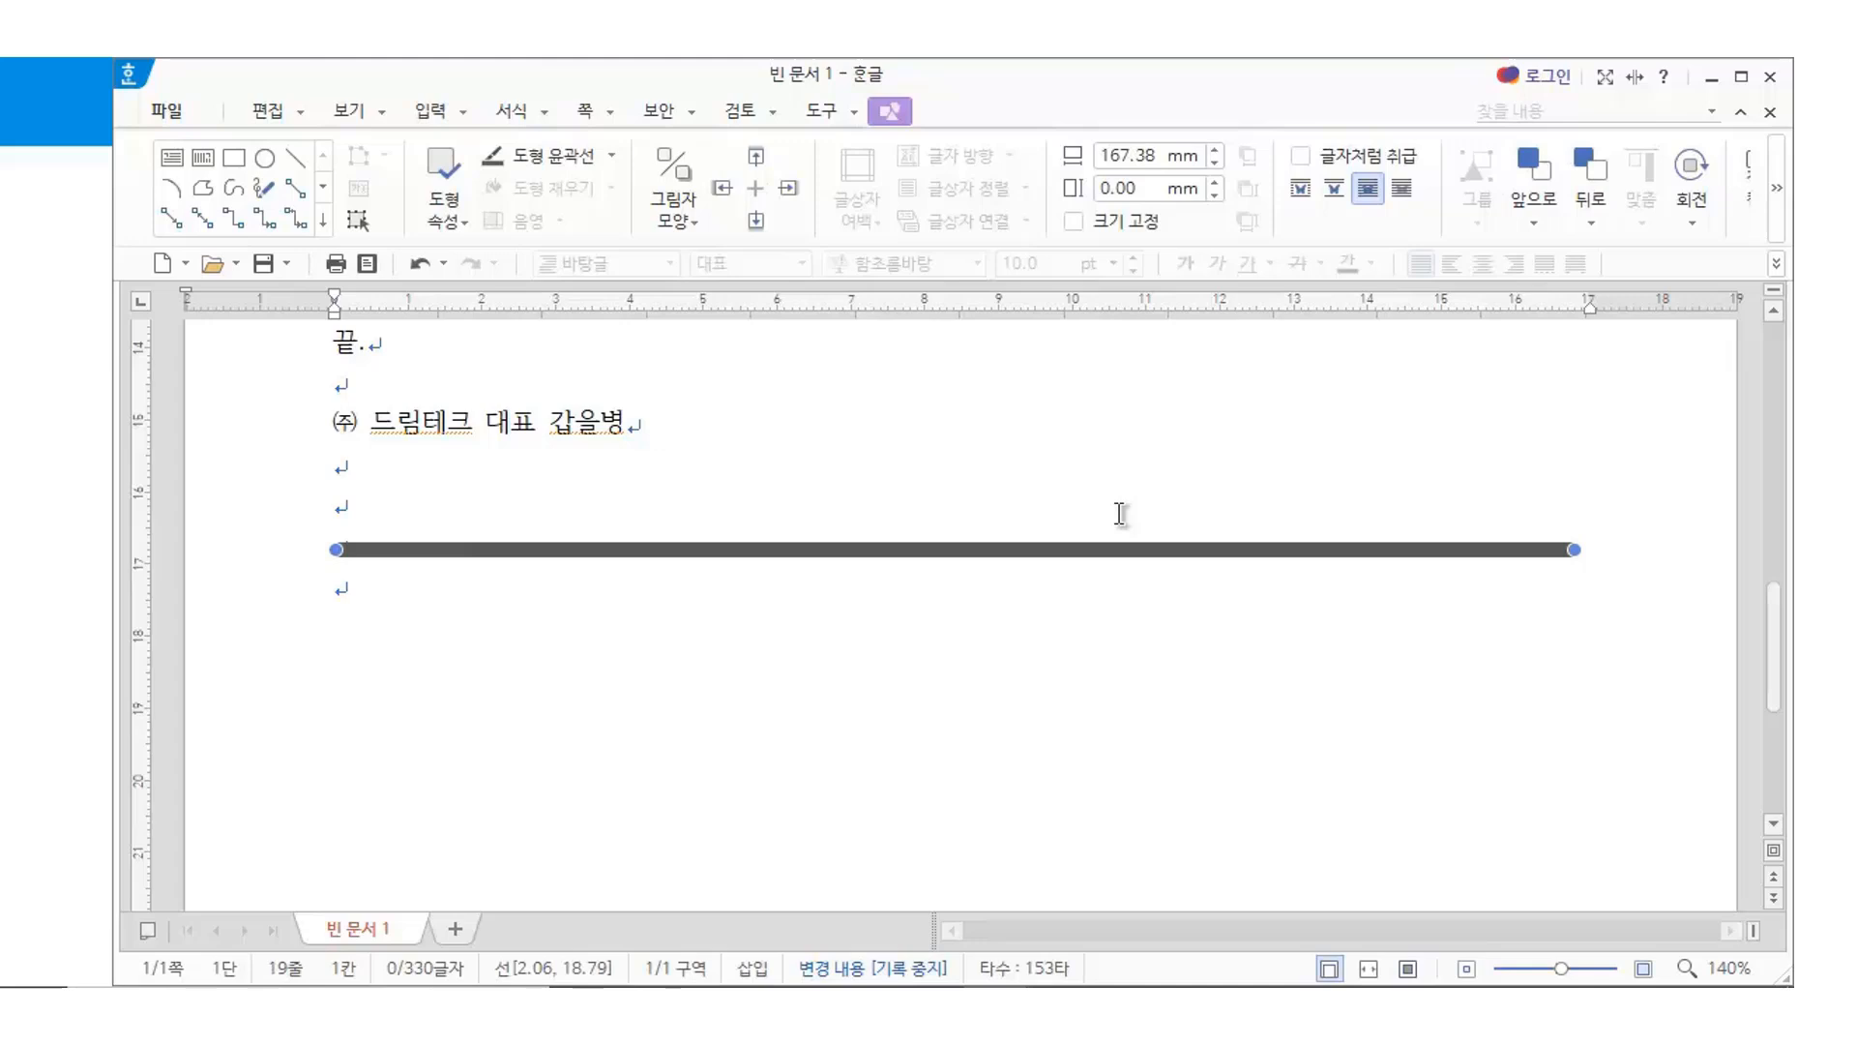
pyautogui.press('Delete')
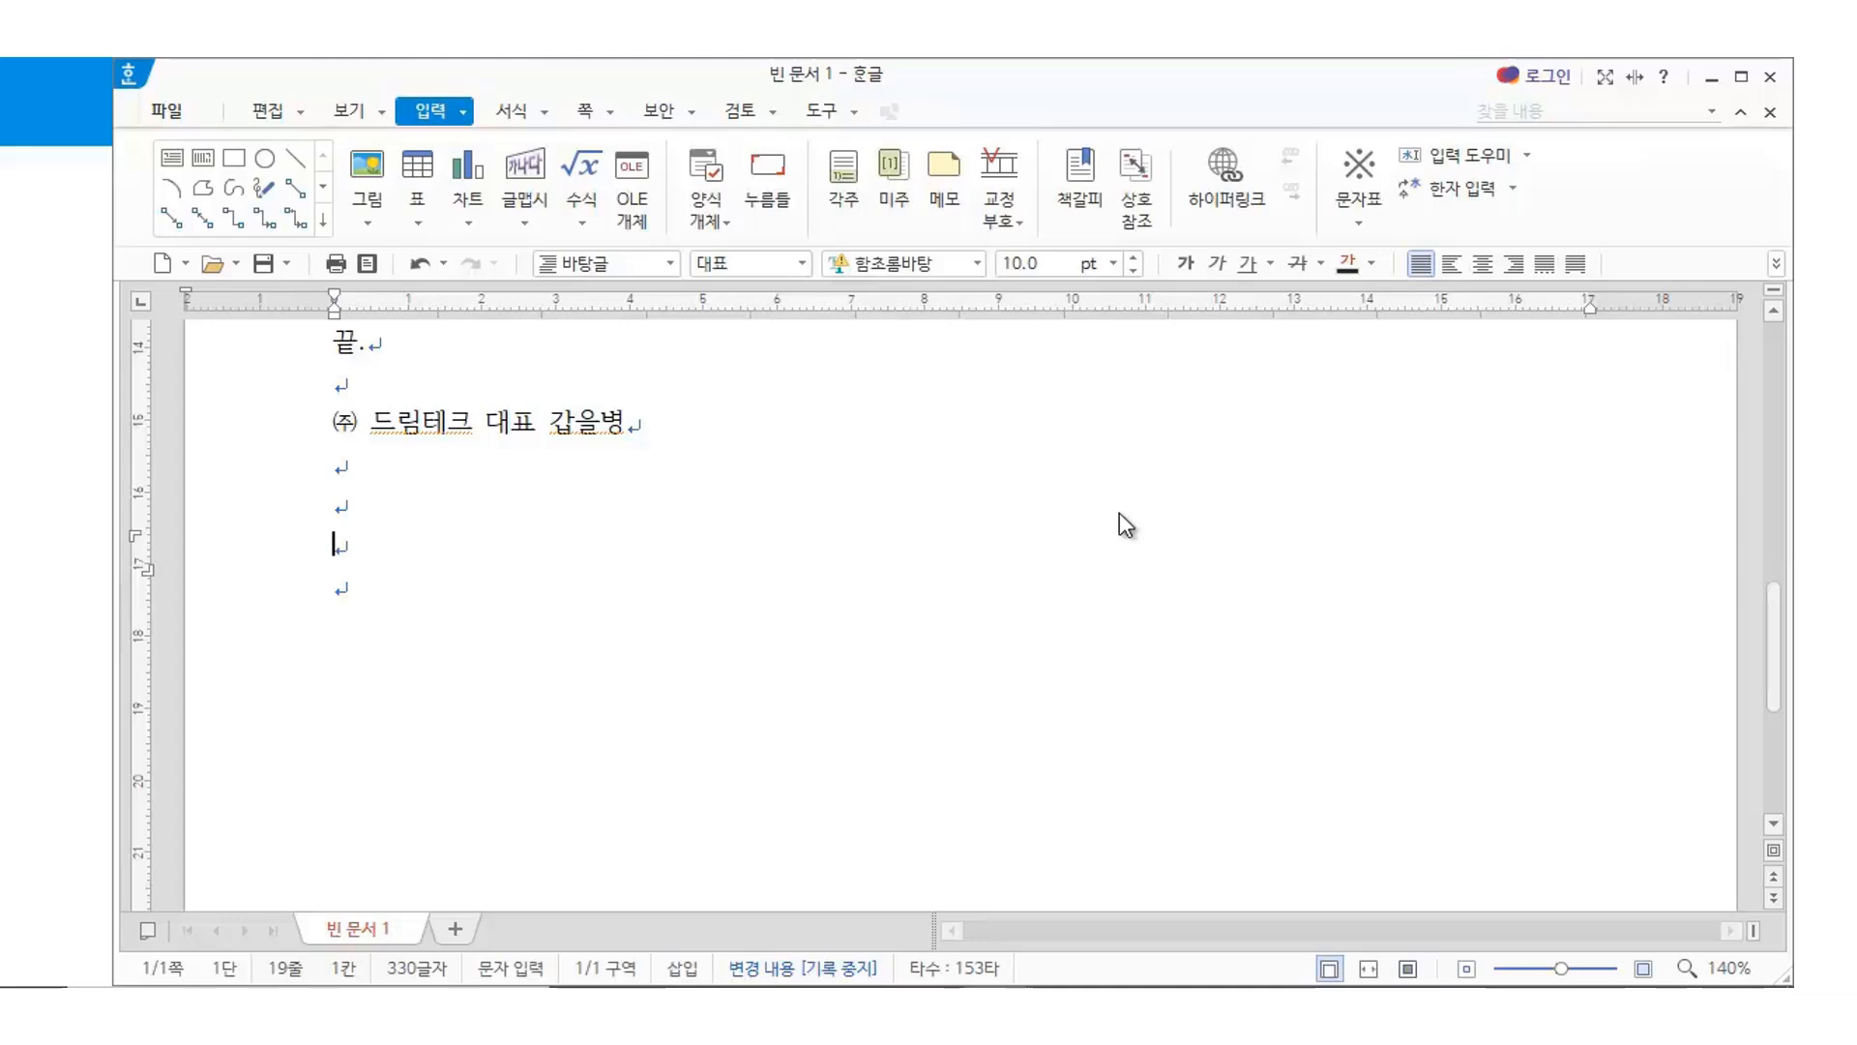
# Insert a 1-row, 1-column table on the empty line below the signature
pyautogui.press('Hangul')
pyautogui.hotkey('ctrl', 'n')
pyautogui.press('t')
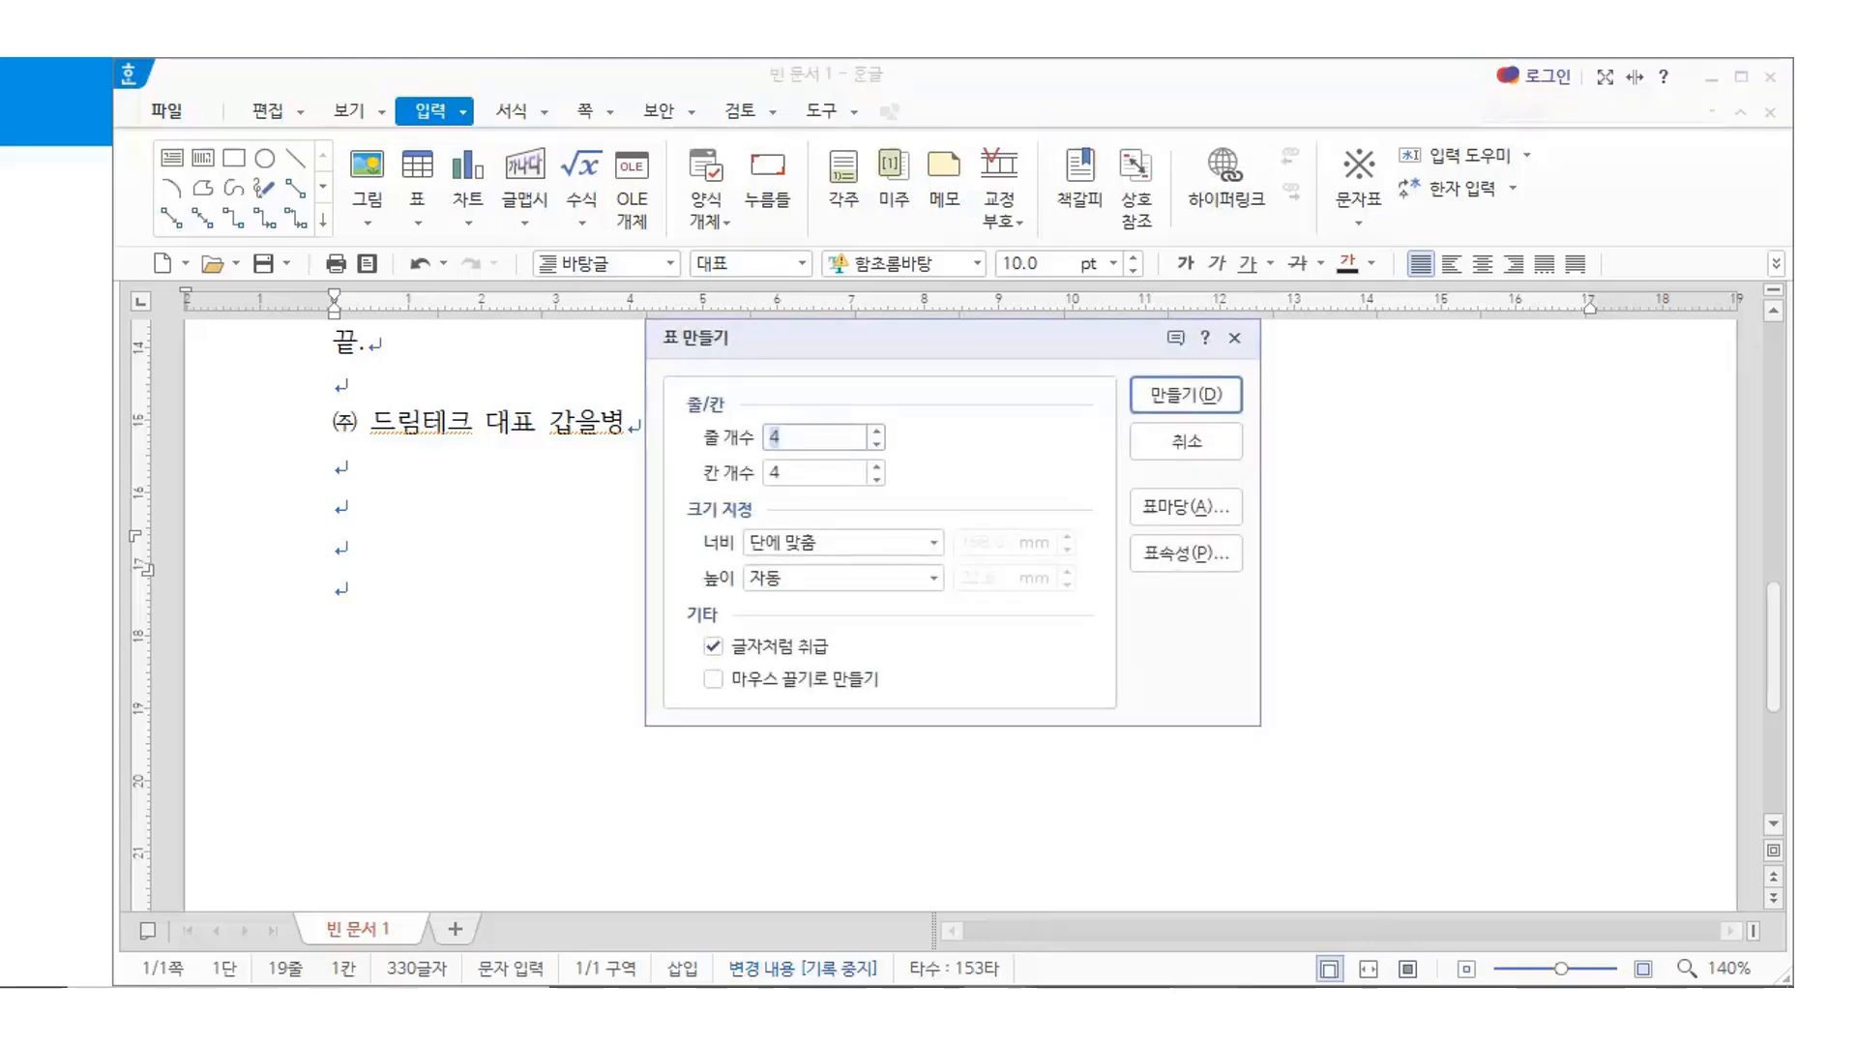
pyautogui.write('1')
pyautogui.press('Tab')
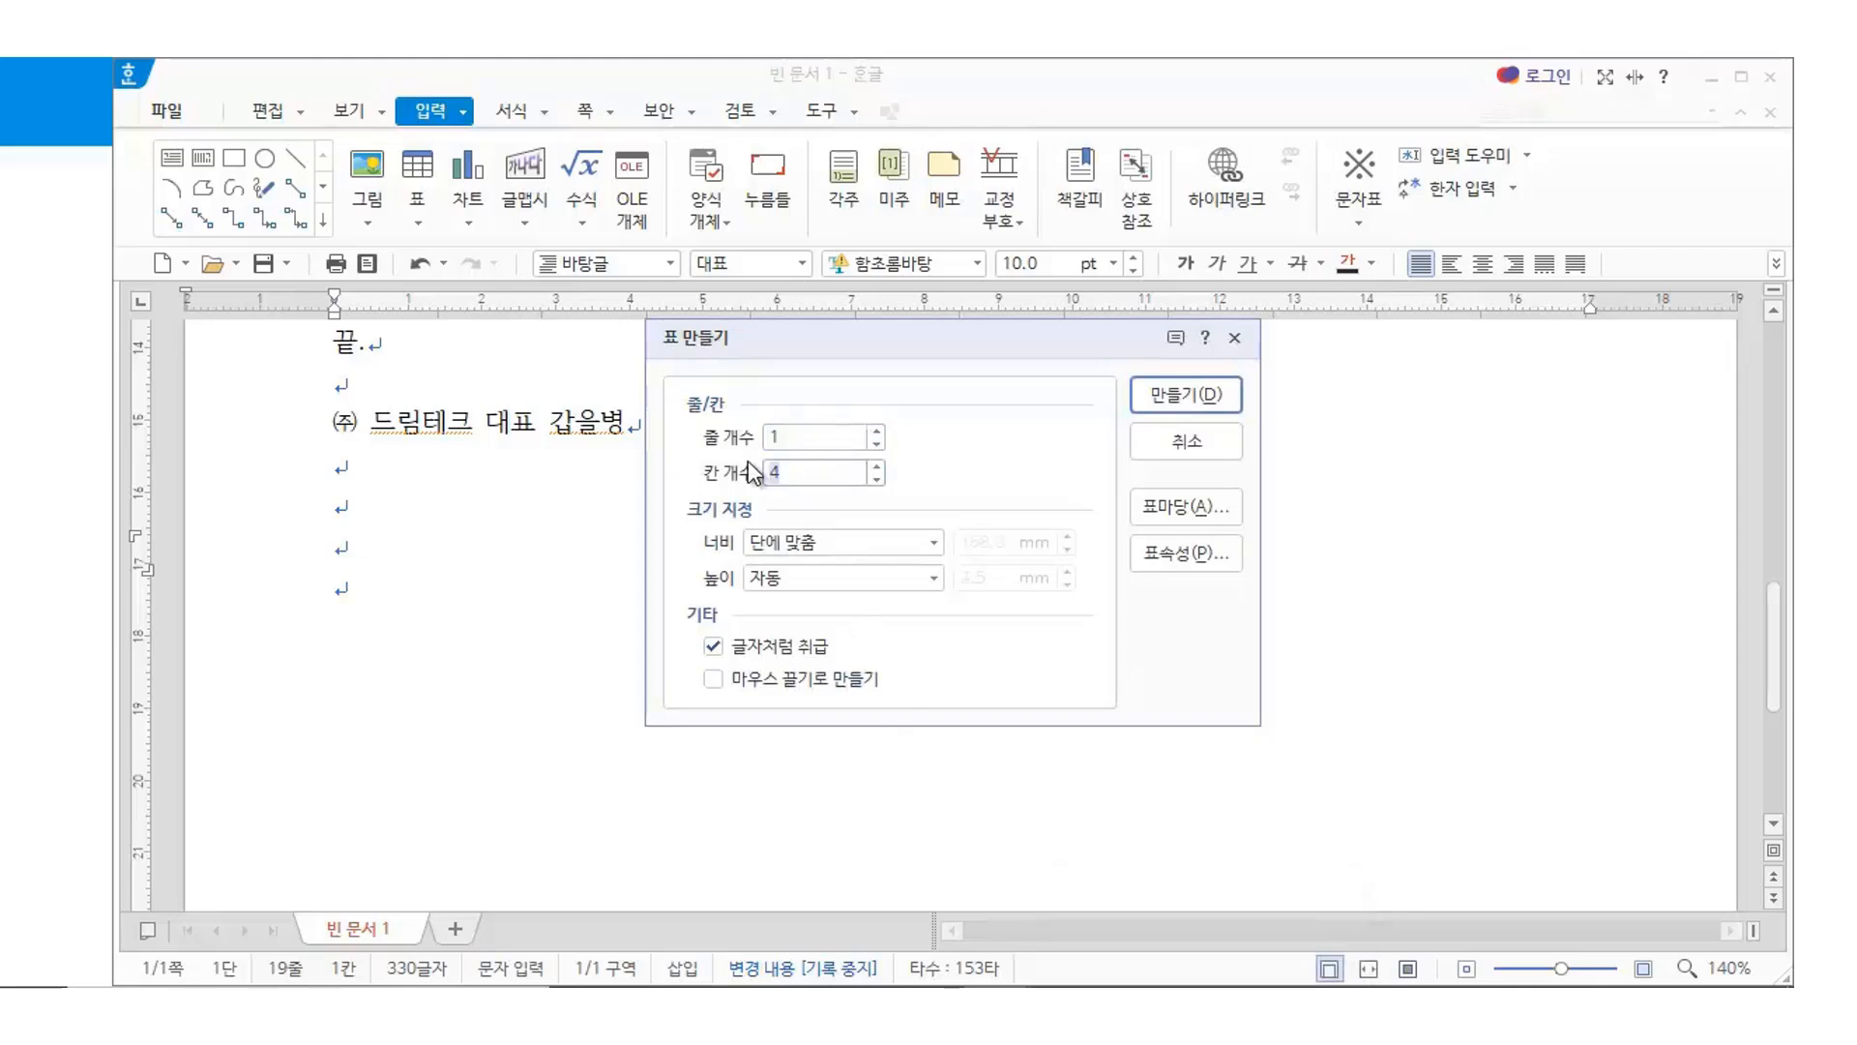
pyautogui.write('1')
pyautogui.click(1176, 394)
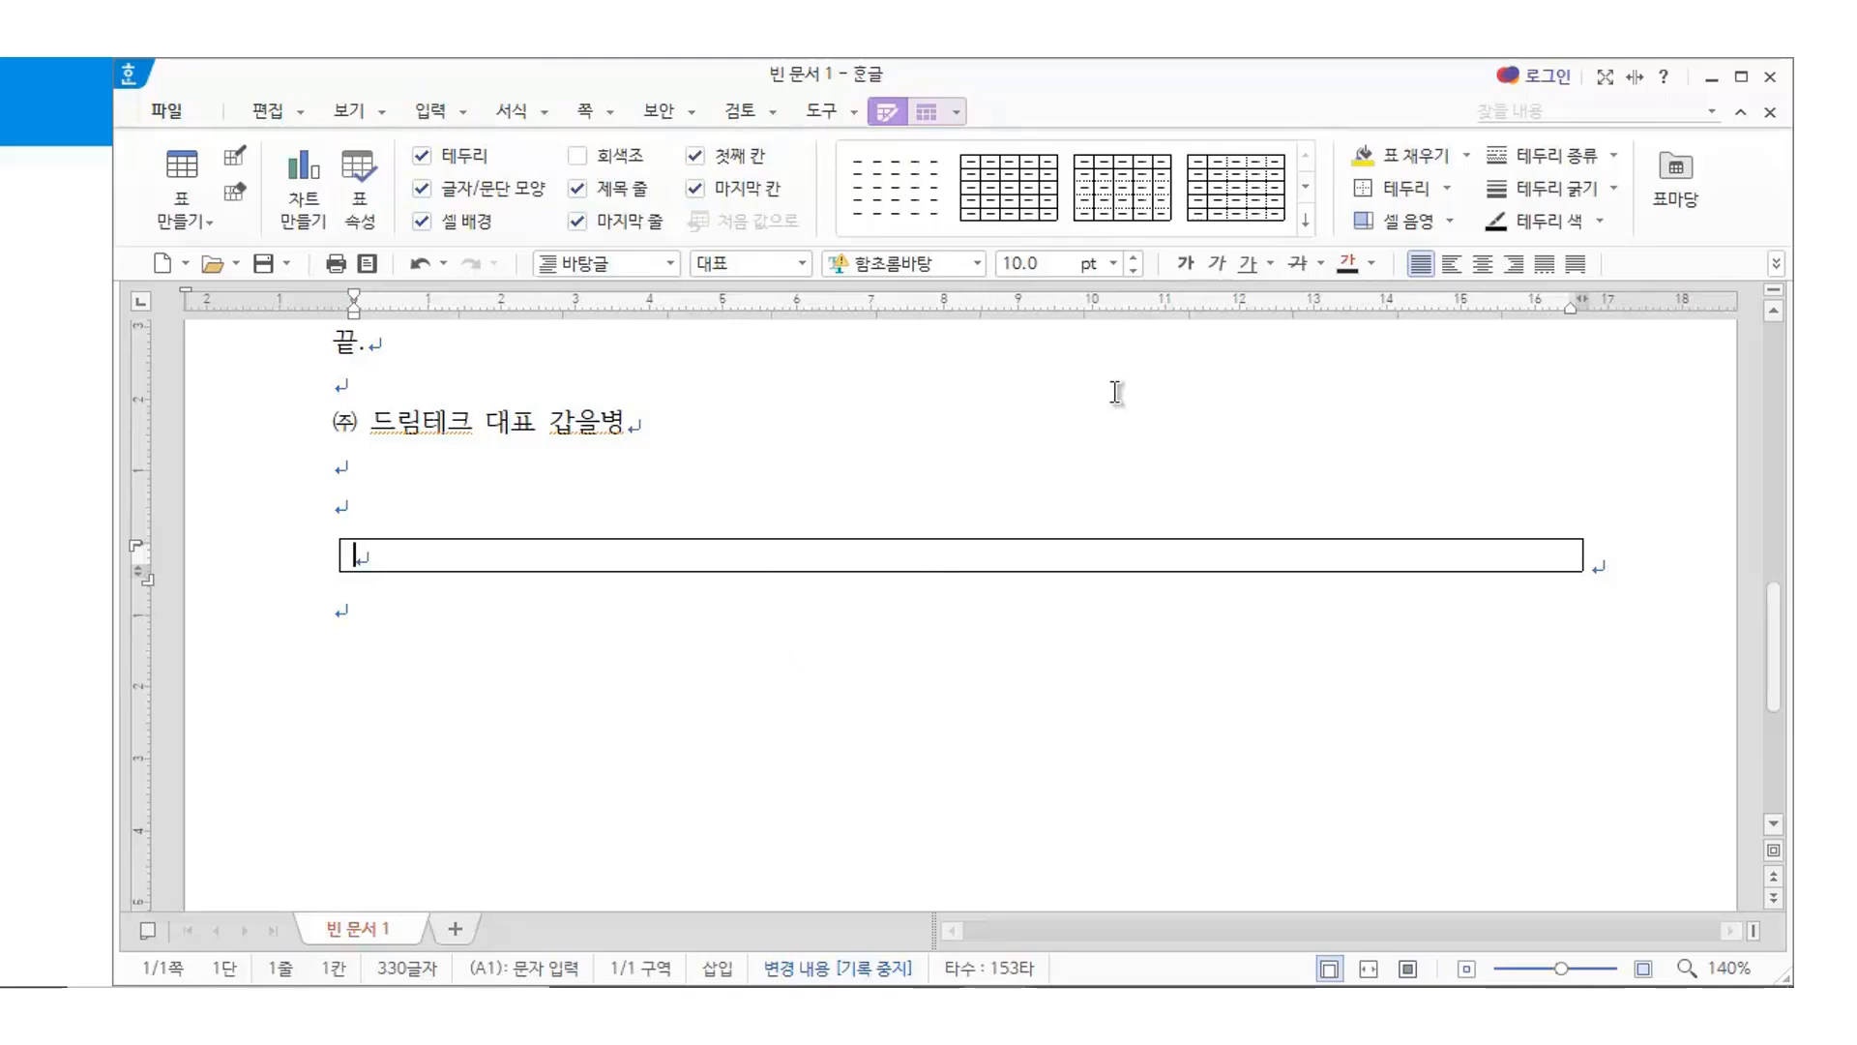
# Lower the cell's font size to 6.0 pt so the table becomes a thin strip
pyautogui.click(1133, 260)
pyautogui.click(1132, 272)
pyautogui.click(1132, 273)
pyautogui.click(1133, 273)
pyautogui.click(1133, 273)
pyautogui.click(1133, 273)
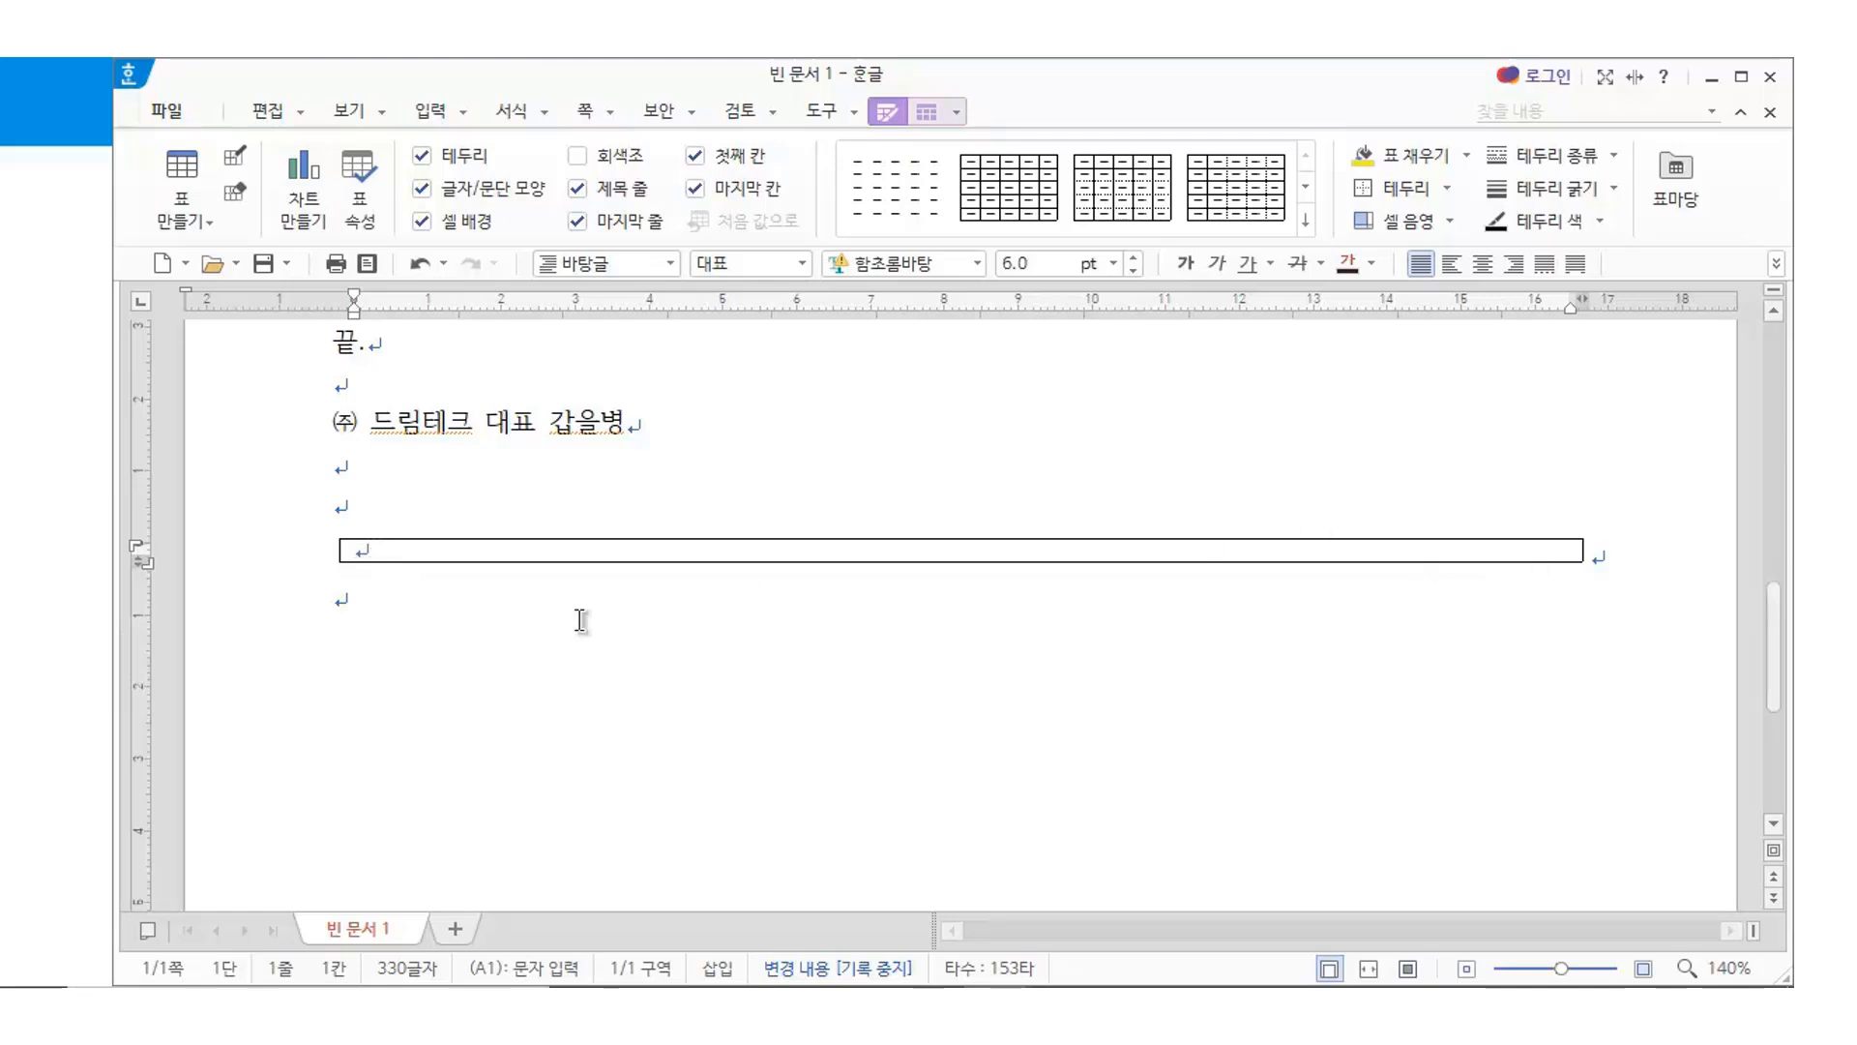
pyautogui.press('Hangul')
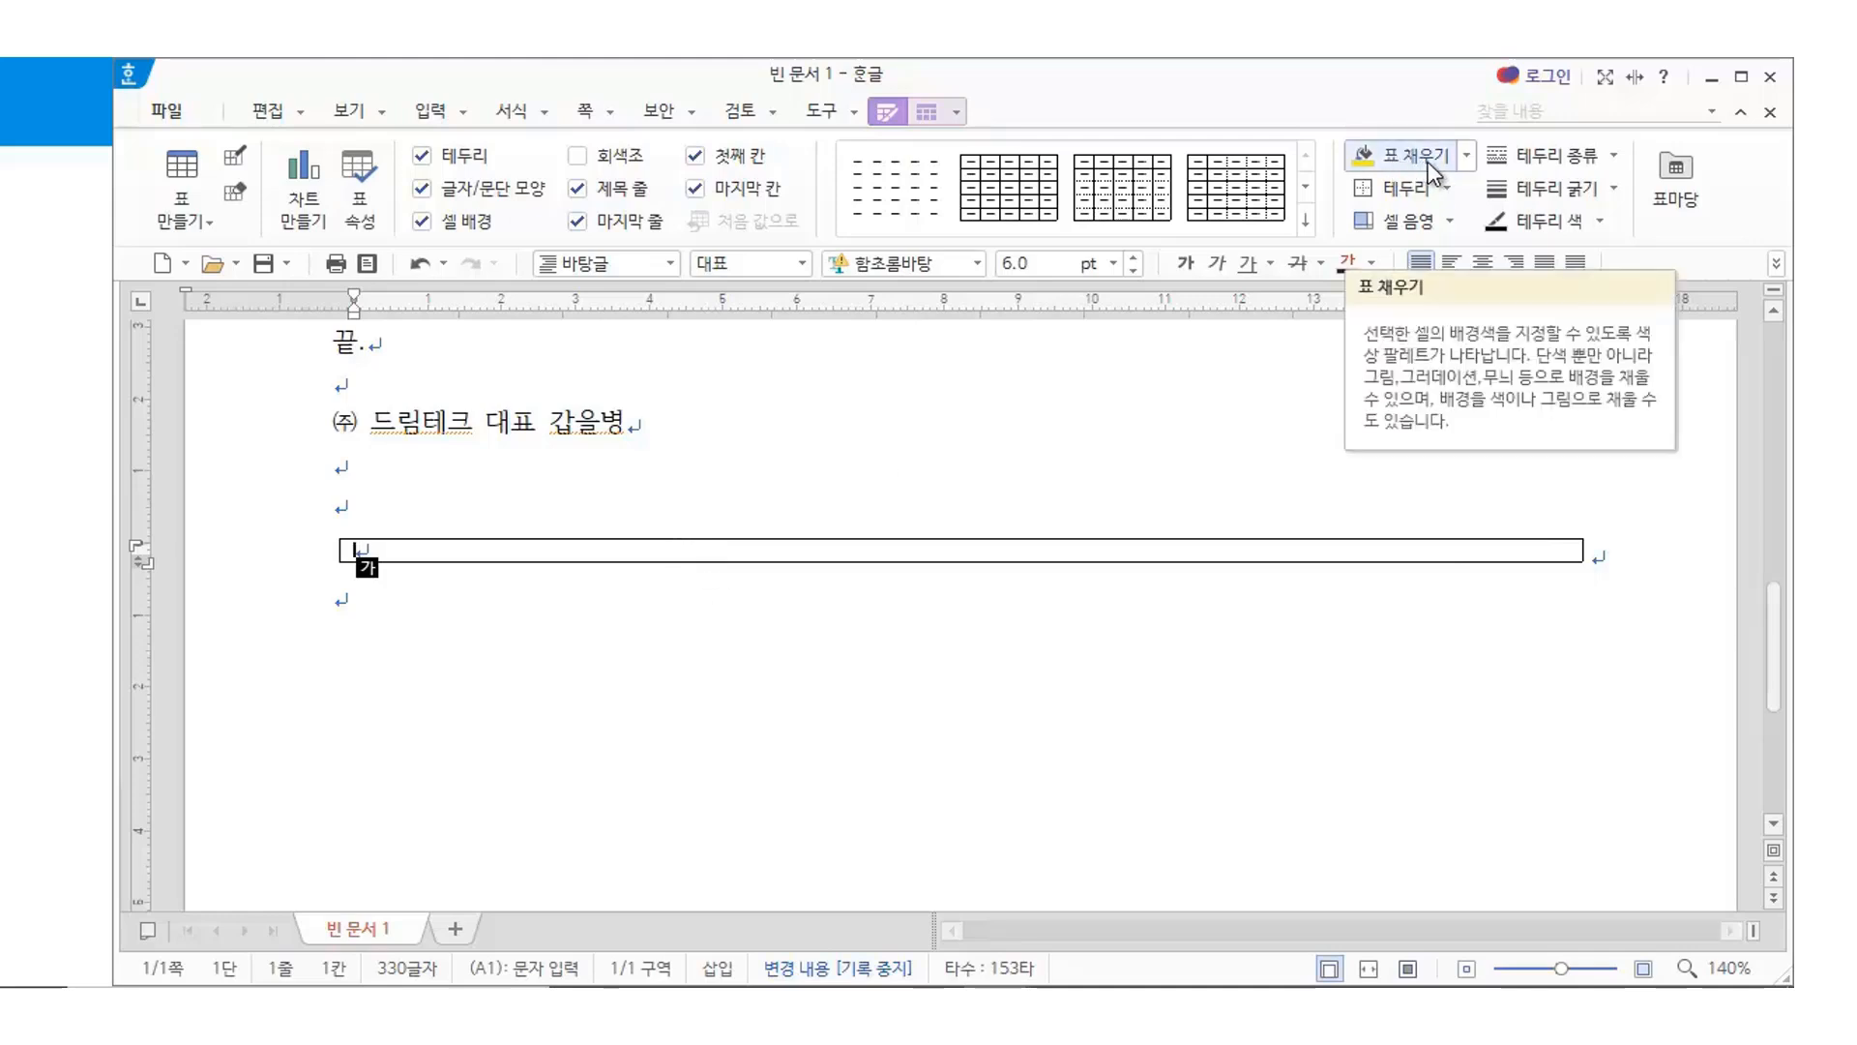
# Fill the one-cell table with dark grey using 표 채우기
pyautogui.click(1466, 155)
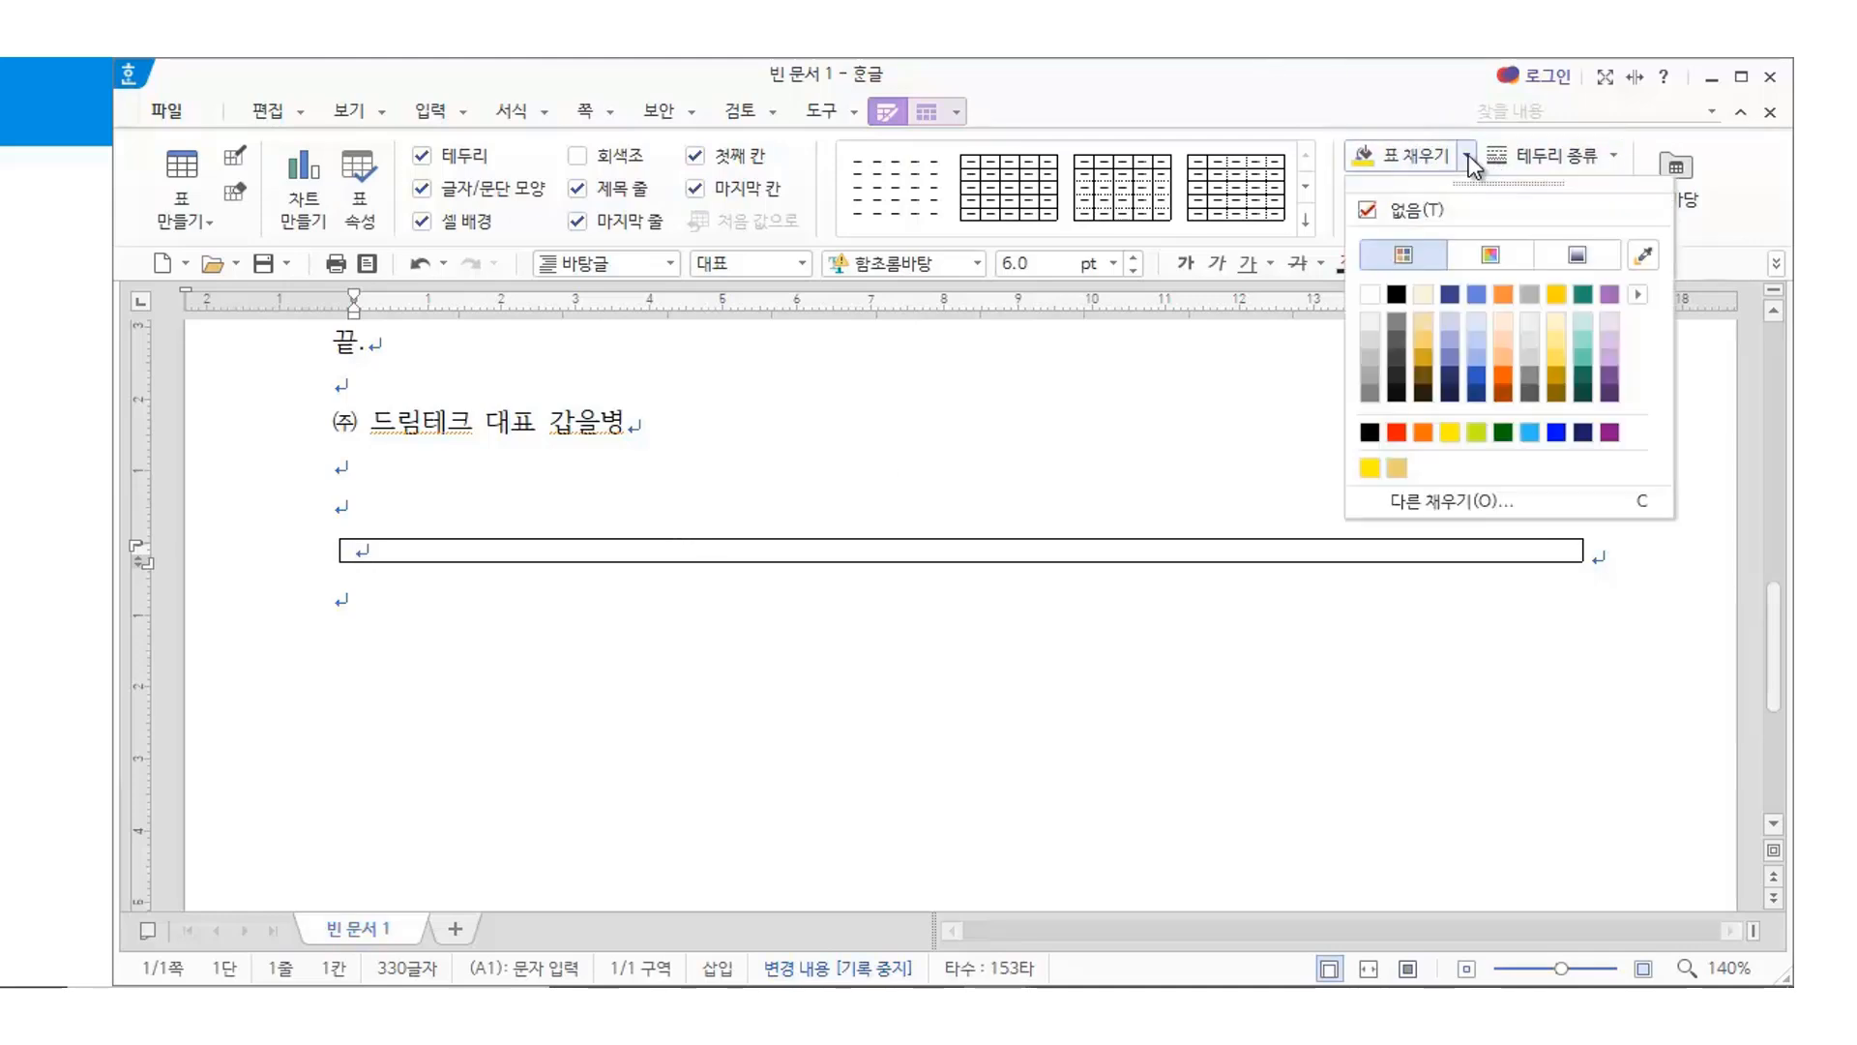
pyautogui.click(1395, 340)
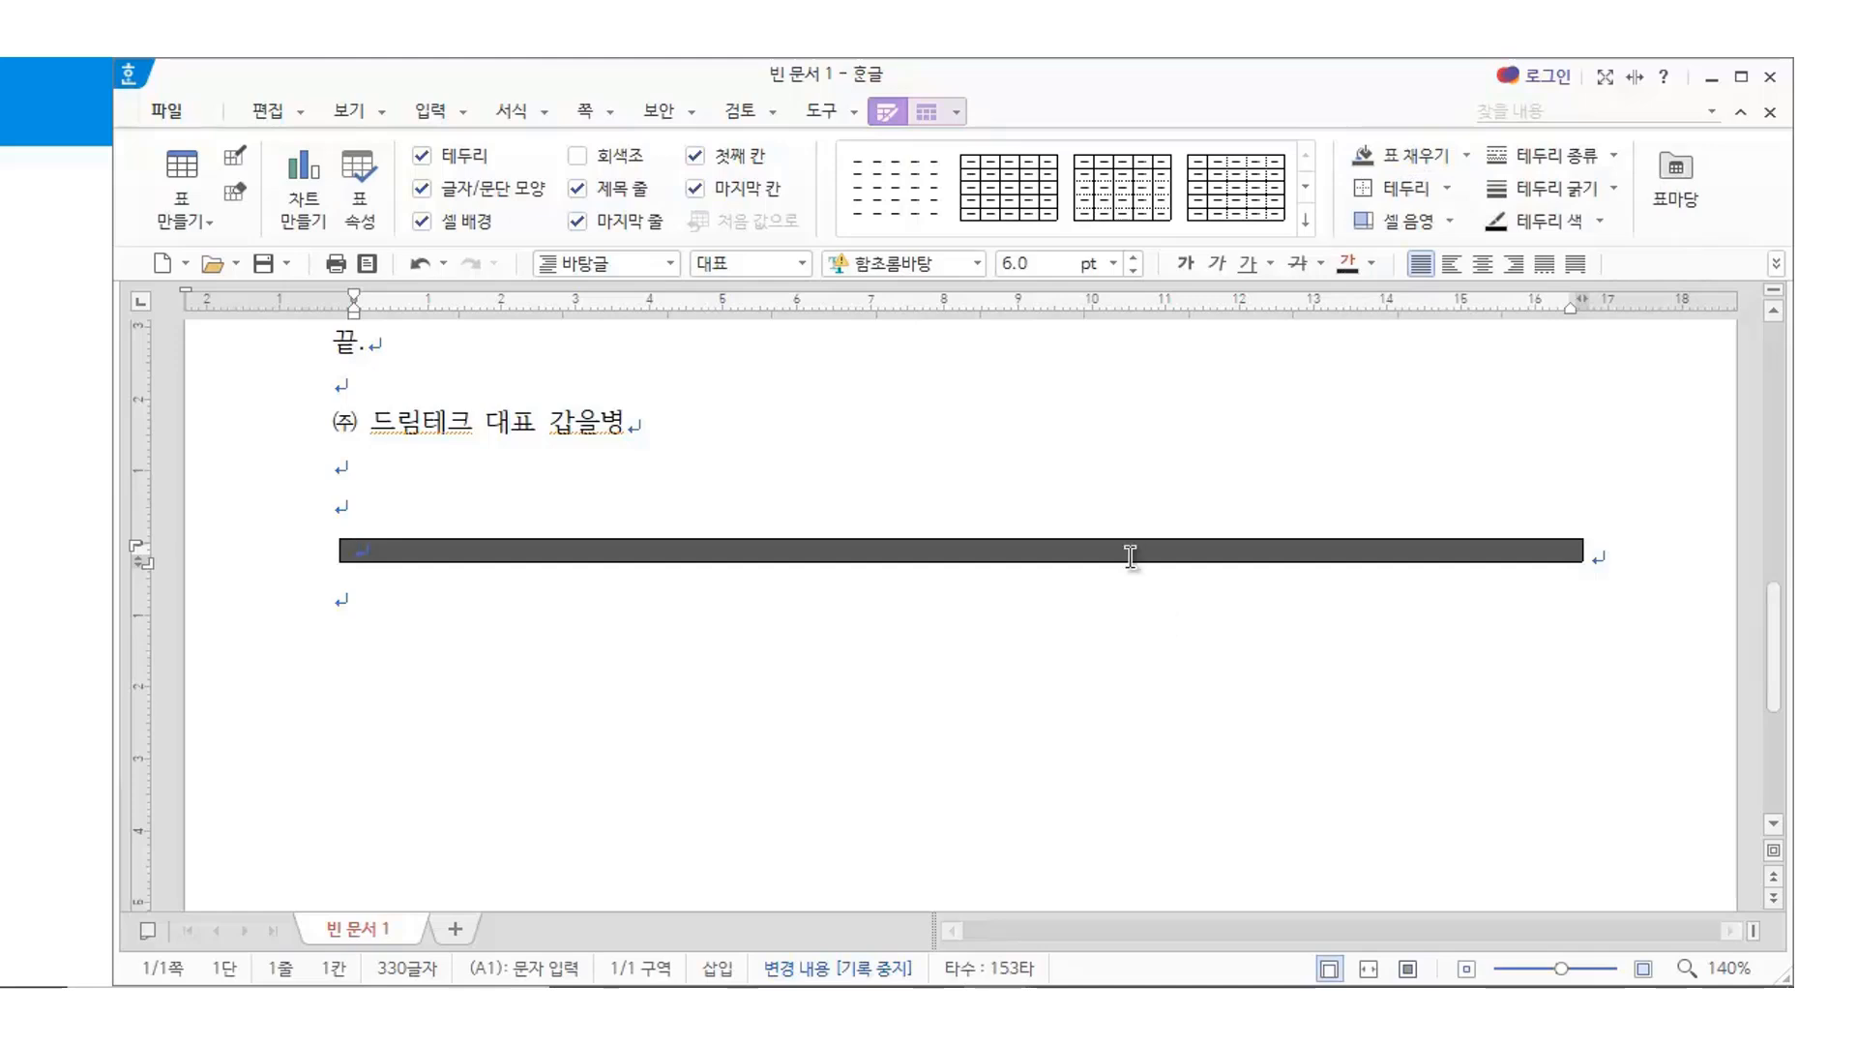
pyautogui.press('Hangul')
# Set the cell's outer border to no line in the border settings
pyautogui.press('F5')
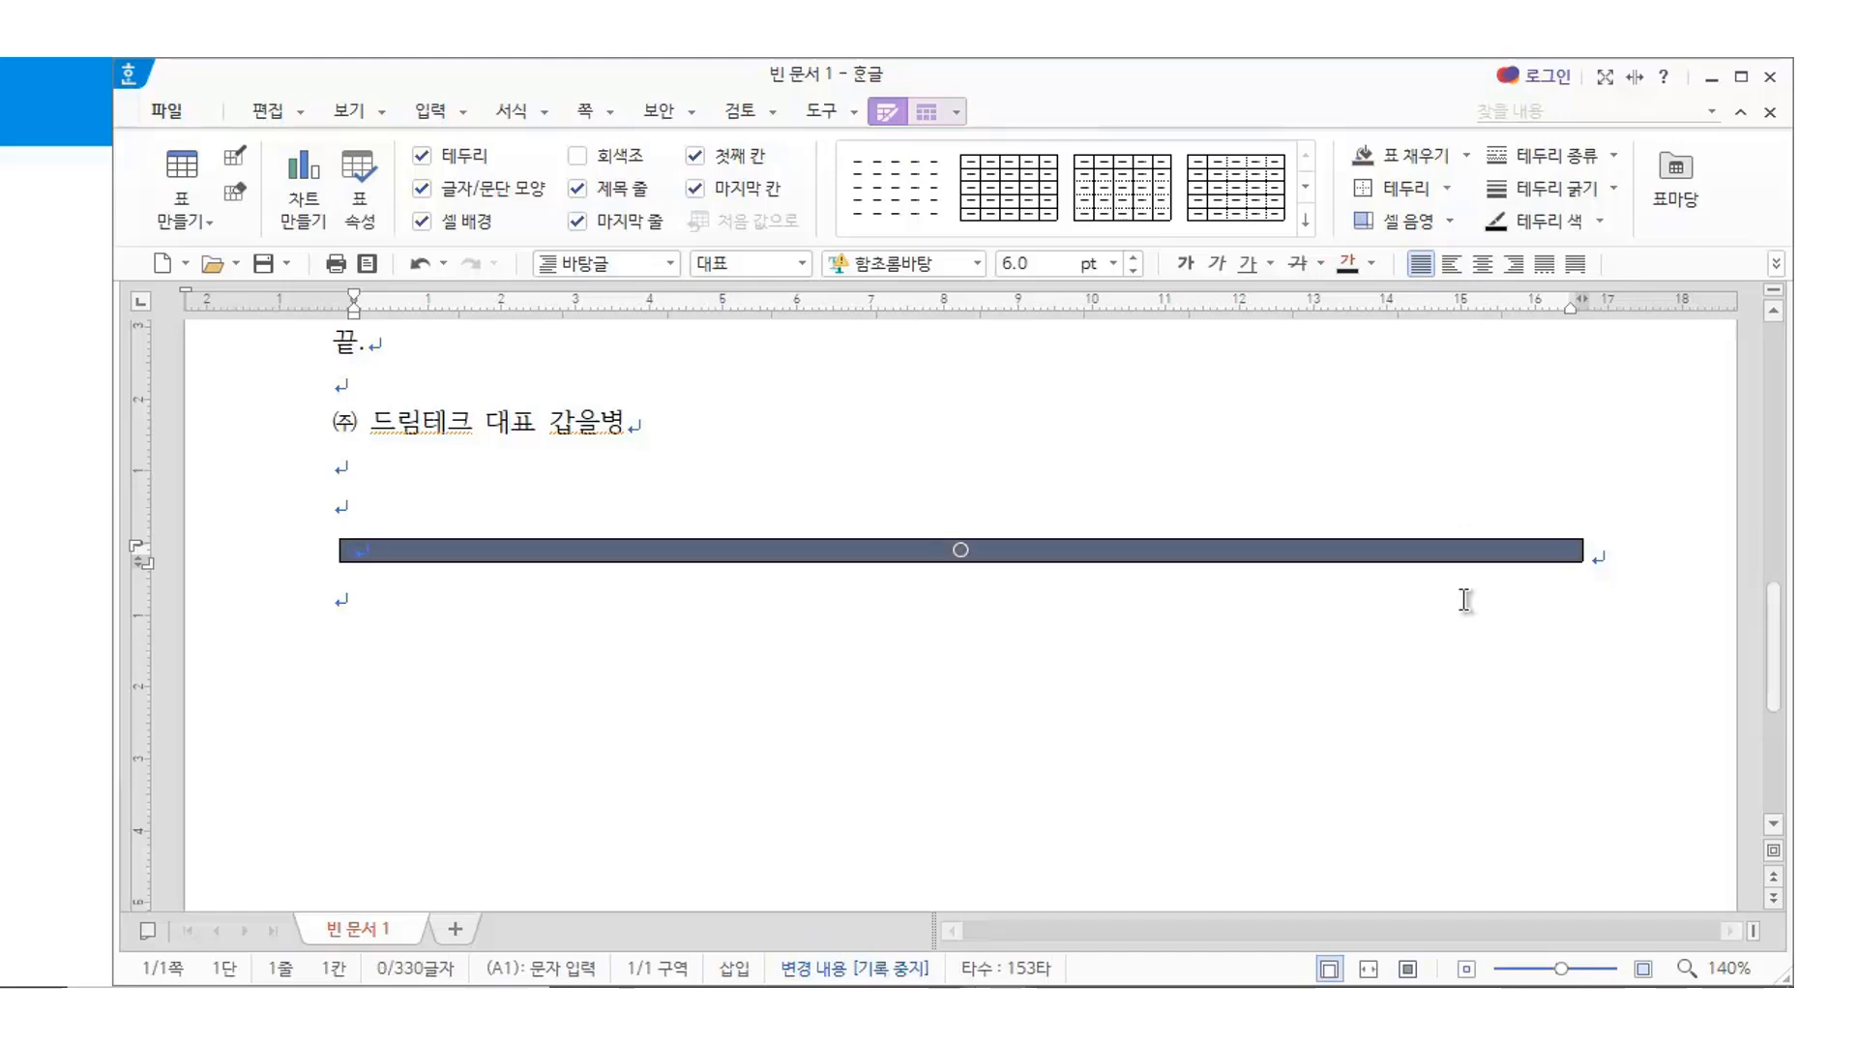
pyautogui.press('l')
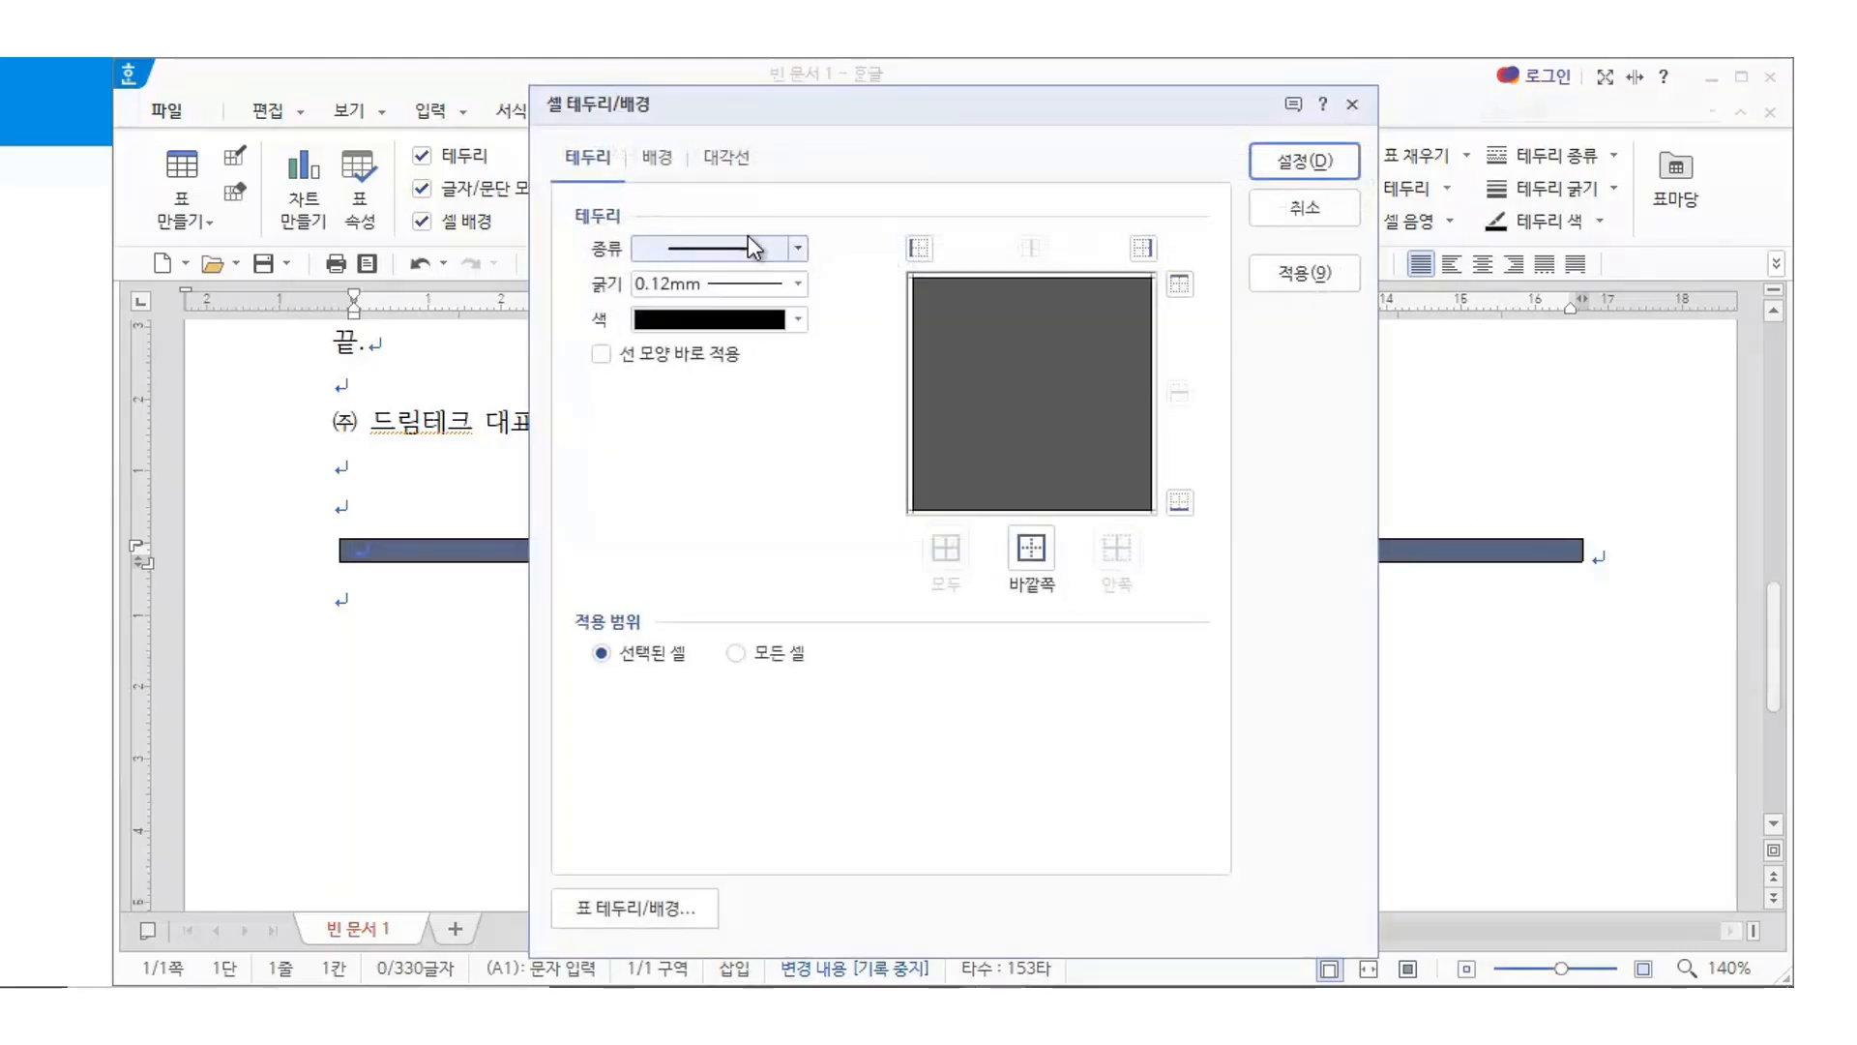
pyautogui.click(797, 249)
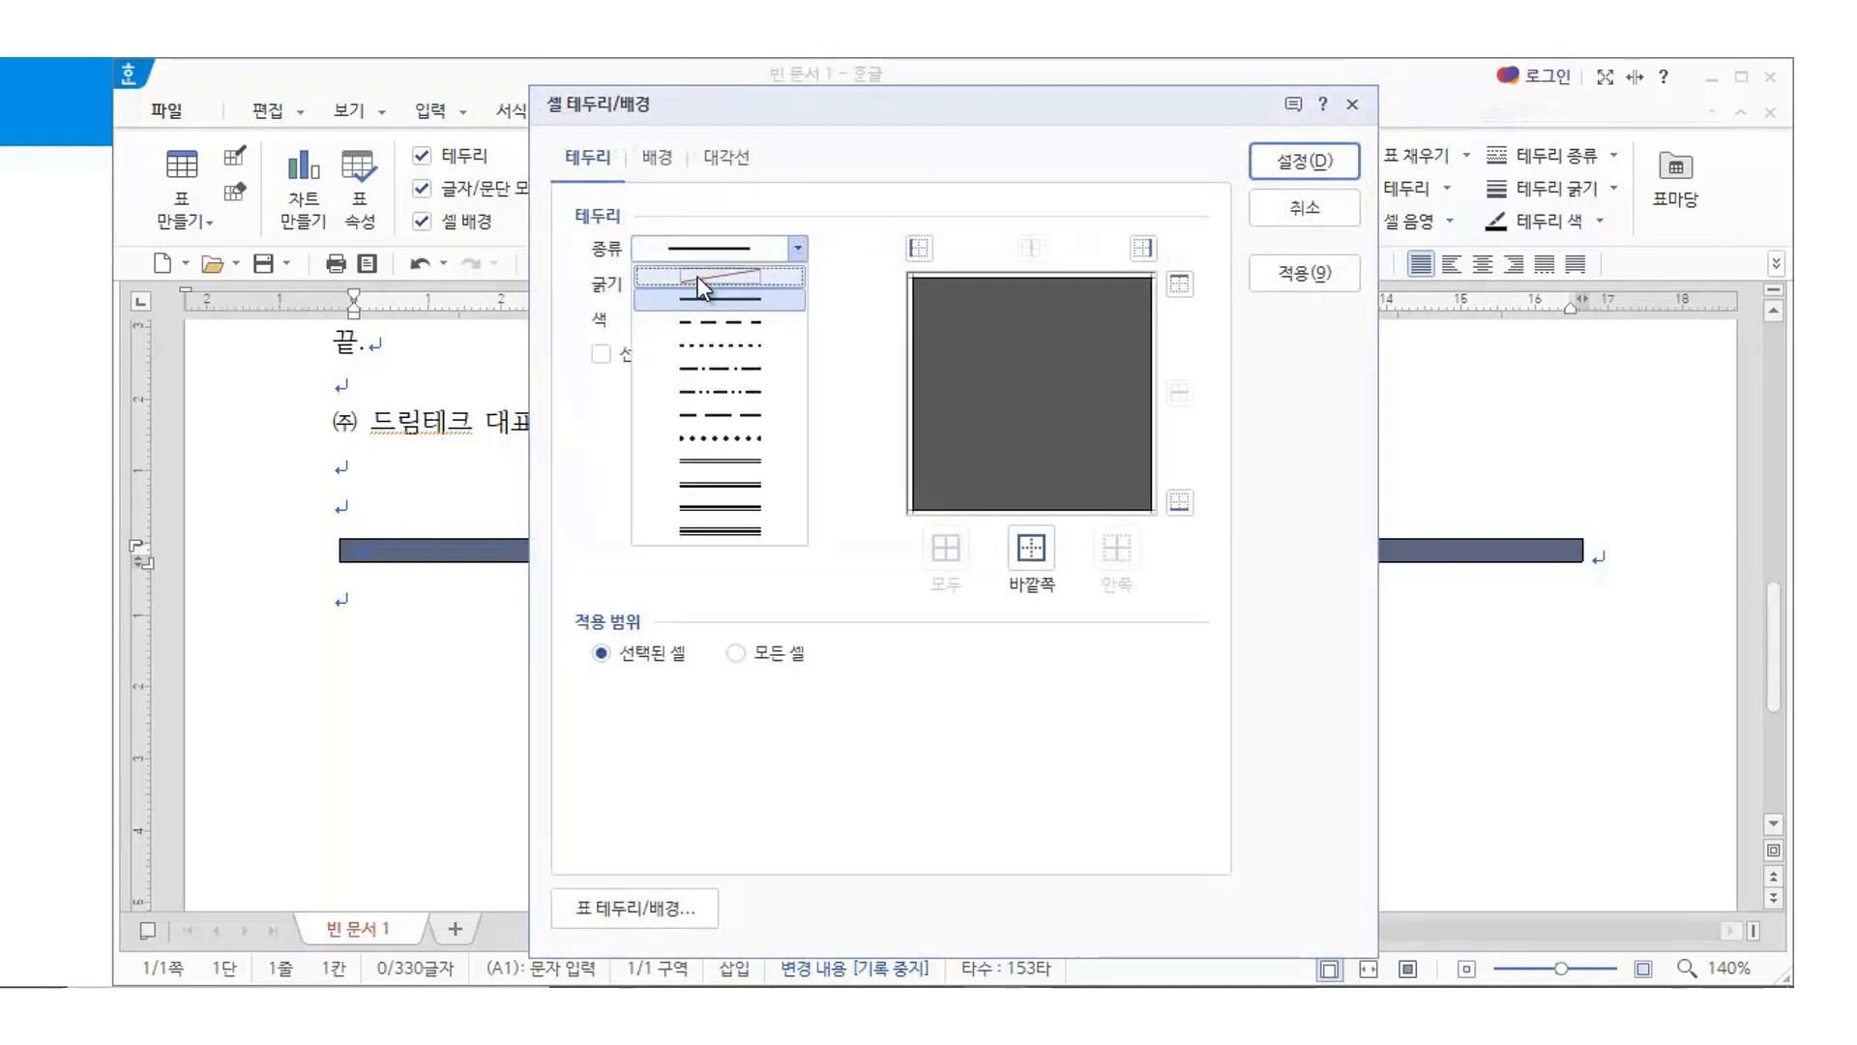
pyautogui.click(699, 273)
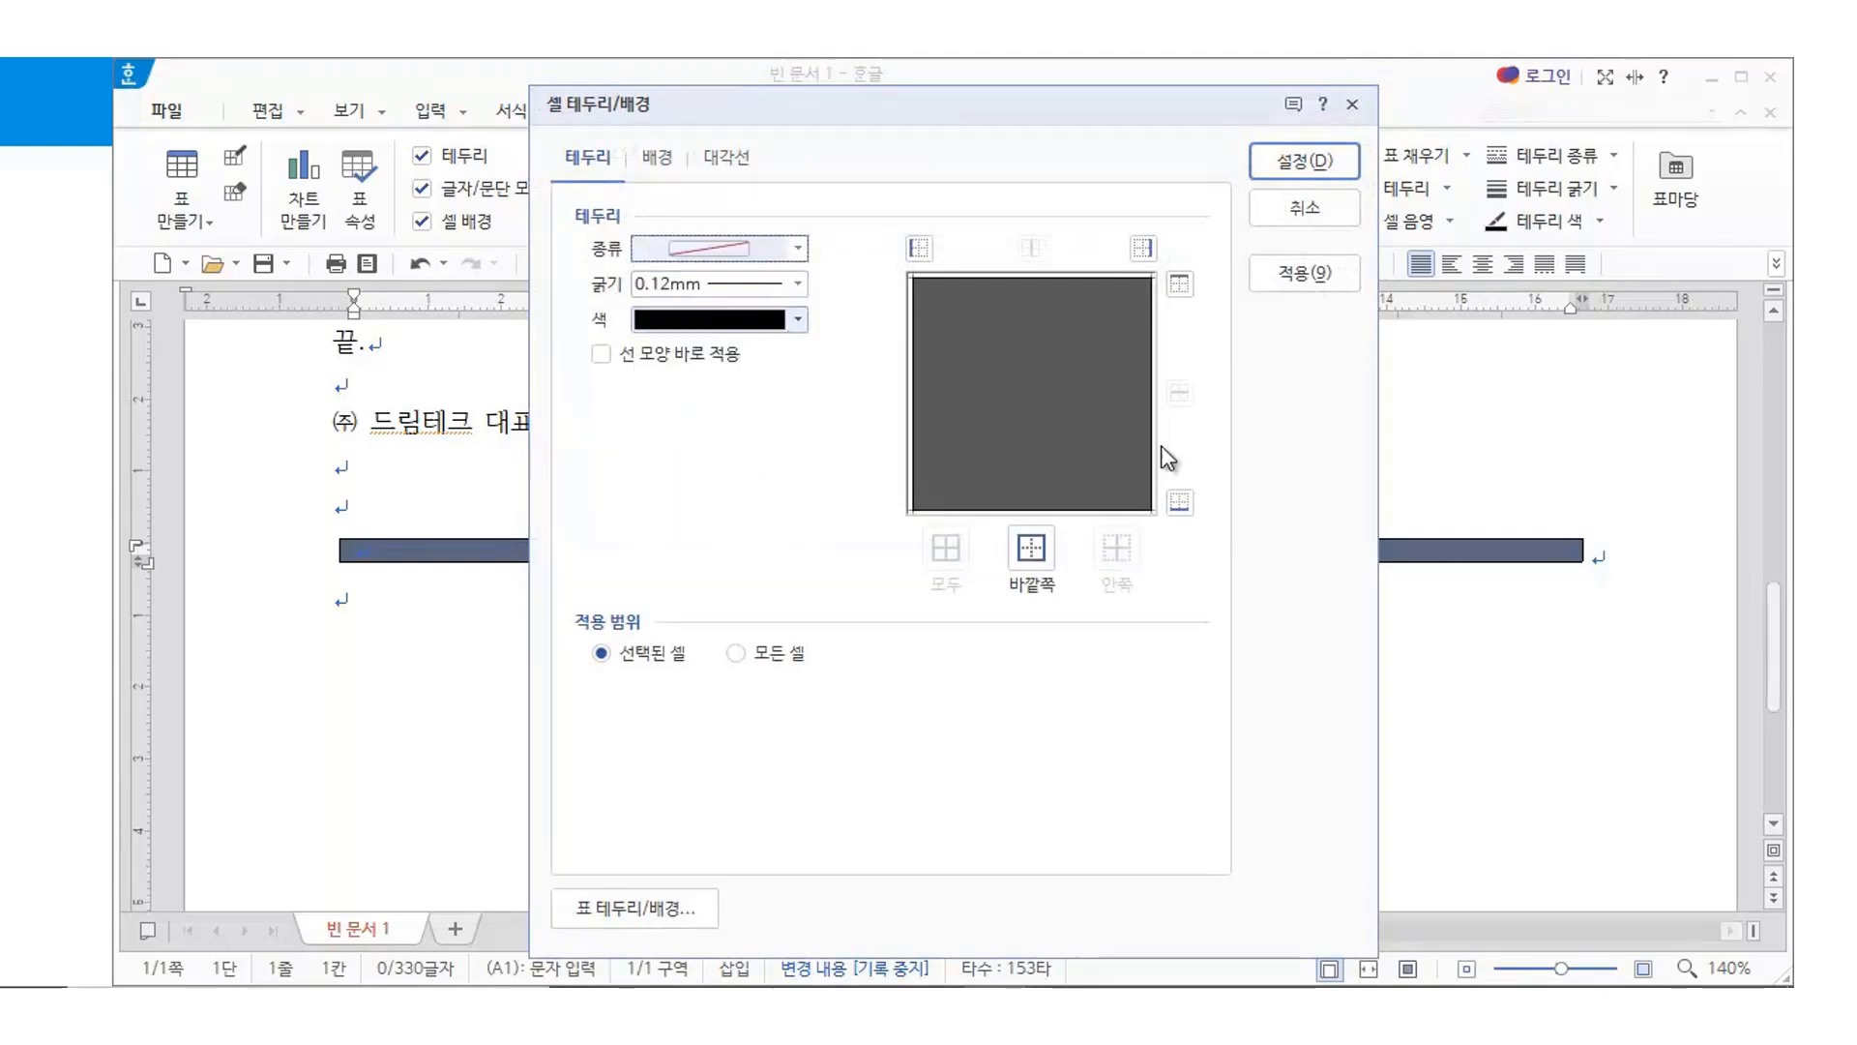
pyautogui.click(1031, 547)
pyautogui.click(1318, 162)
pyautogui.click(1142, 714)
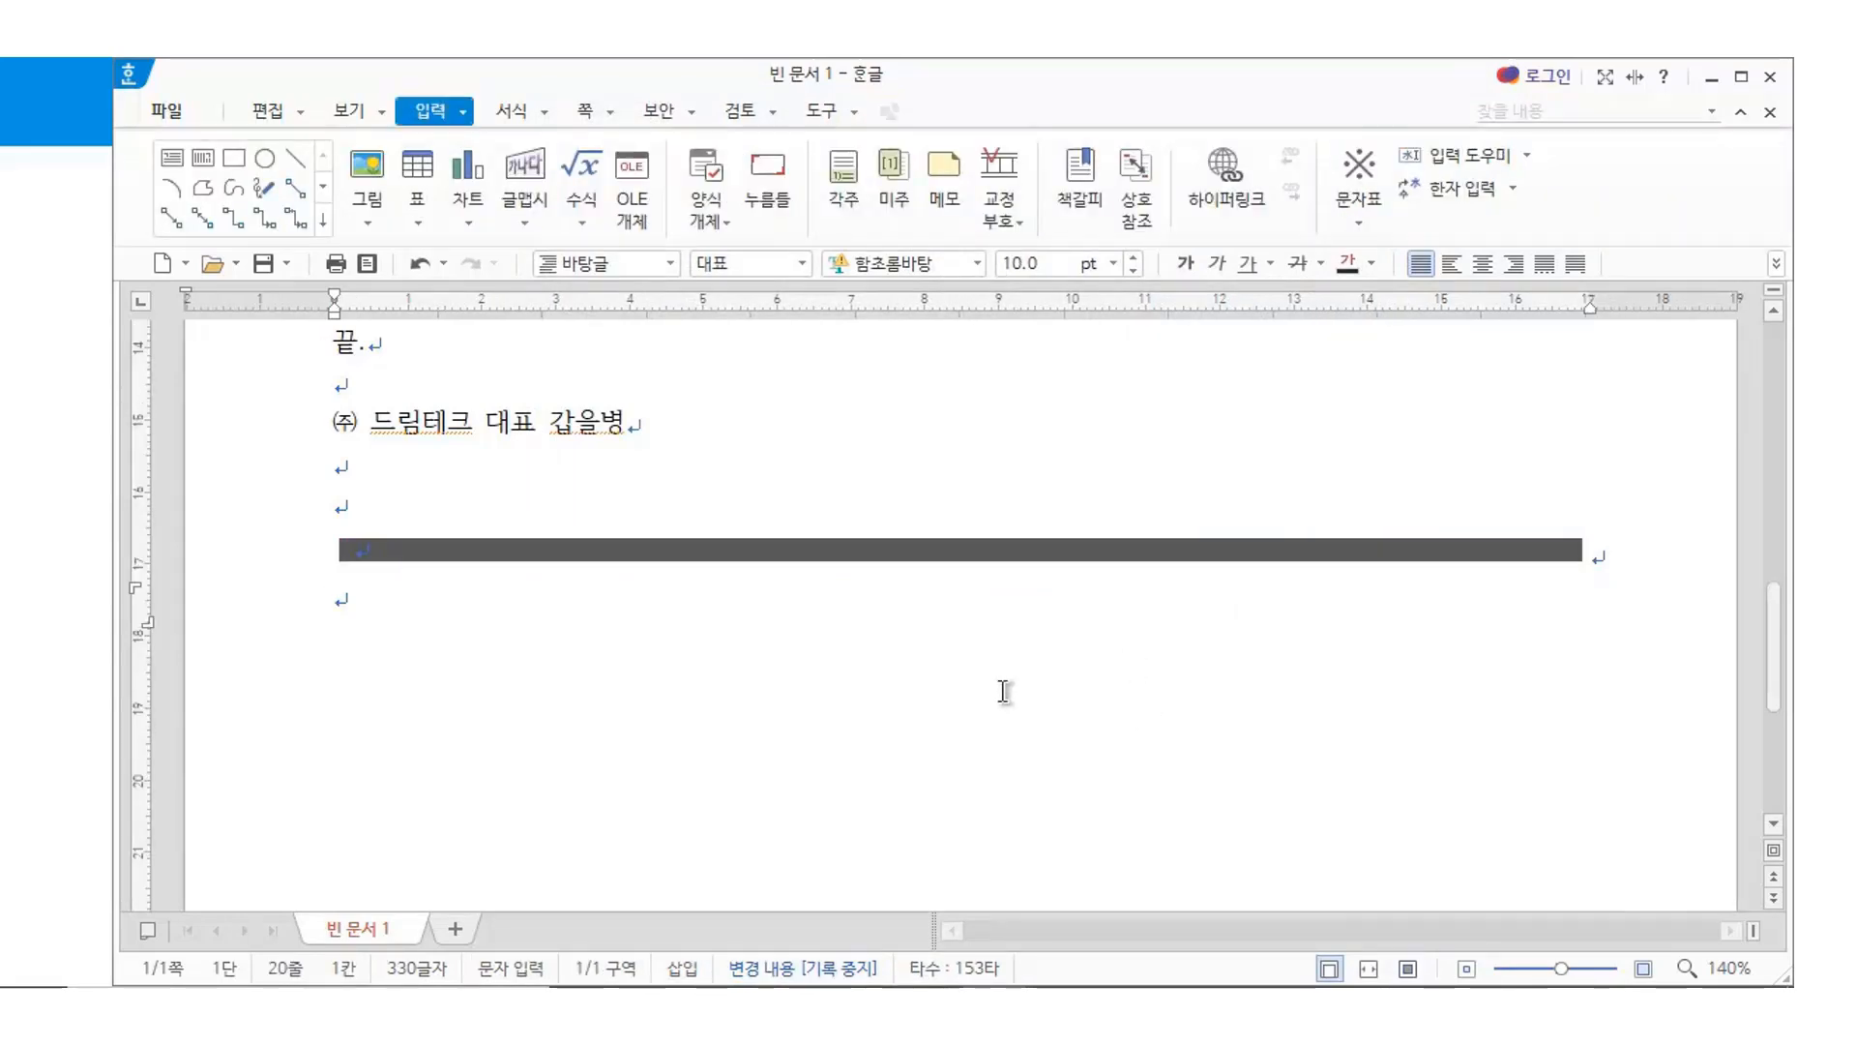
# Type the 담당, 협조 and 시행 labels on separate lines below the dark bar
pyautogui.press('Hangul')
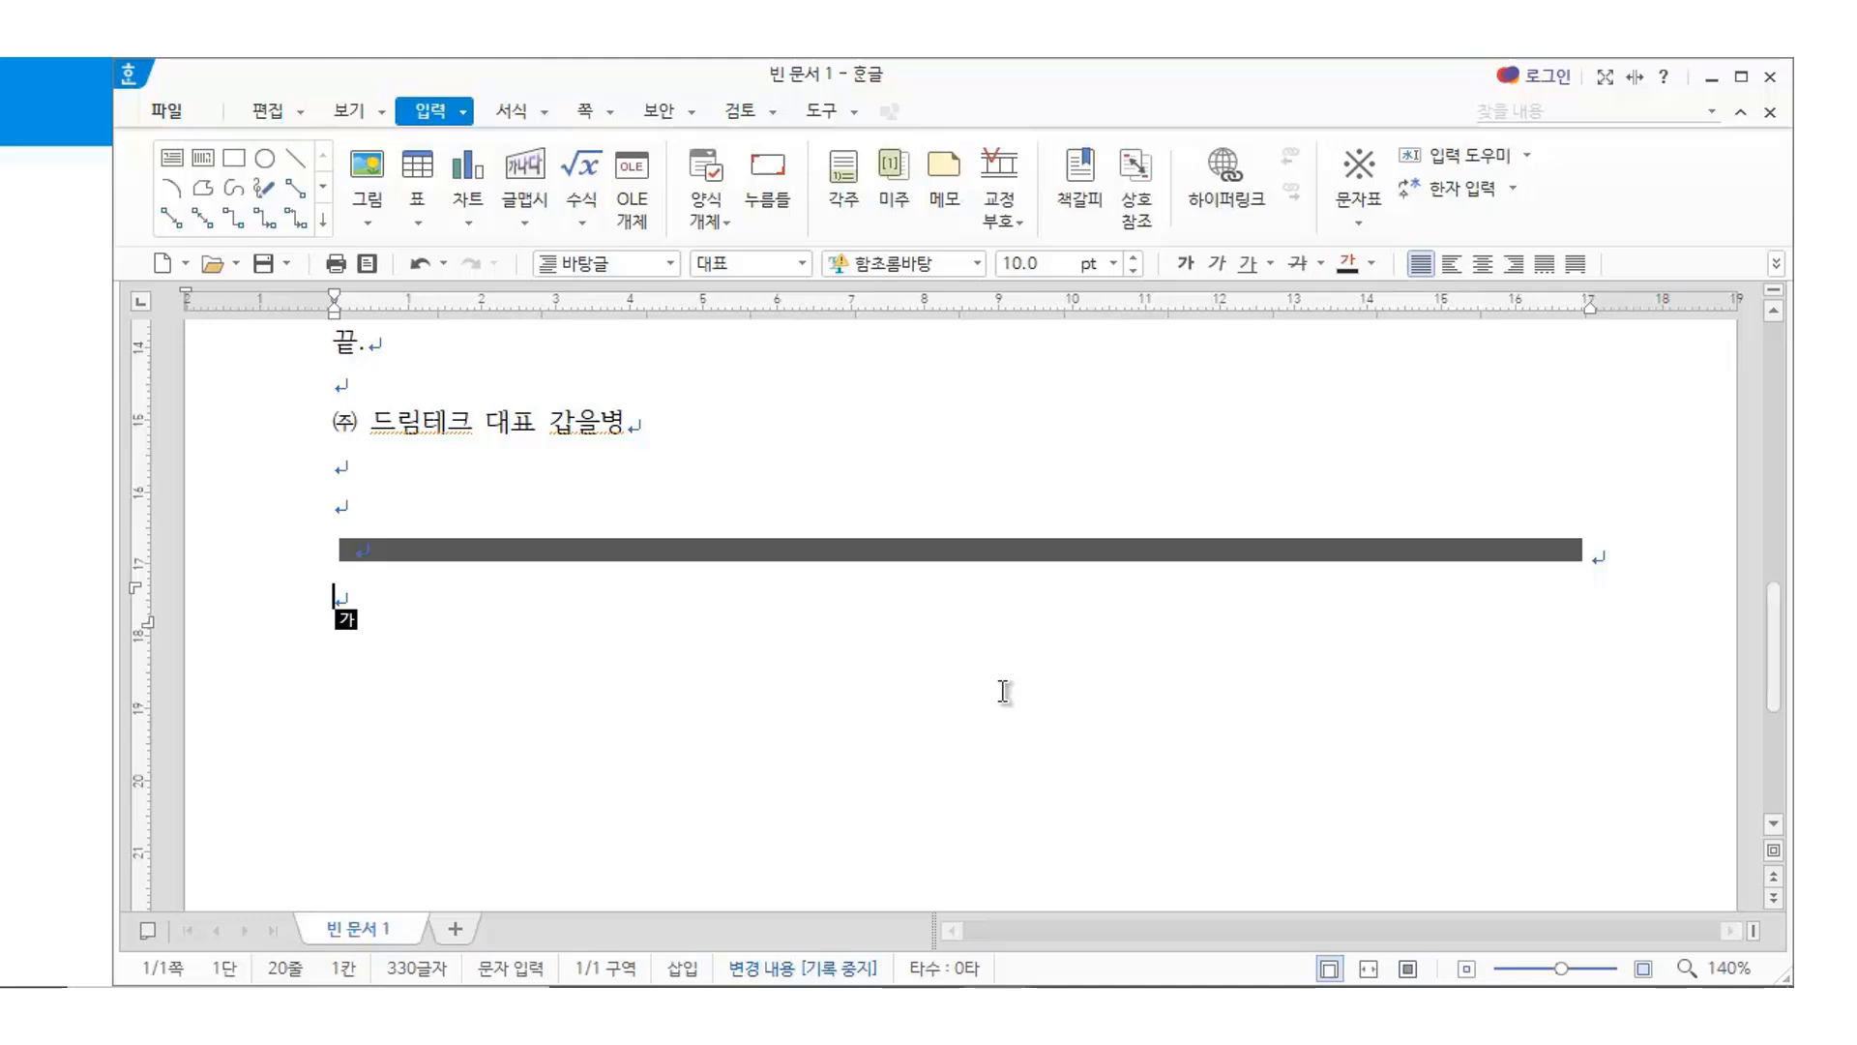
pyautogui.press('Return')
pyautogui.write('다')
pyautogui.press('BackSpace')
pyautogui.press('BackSpace')
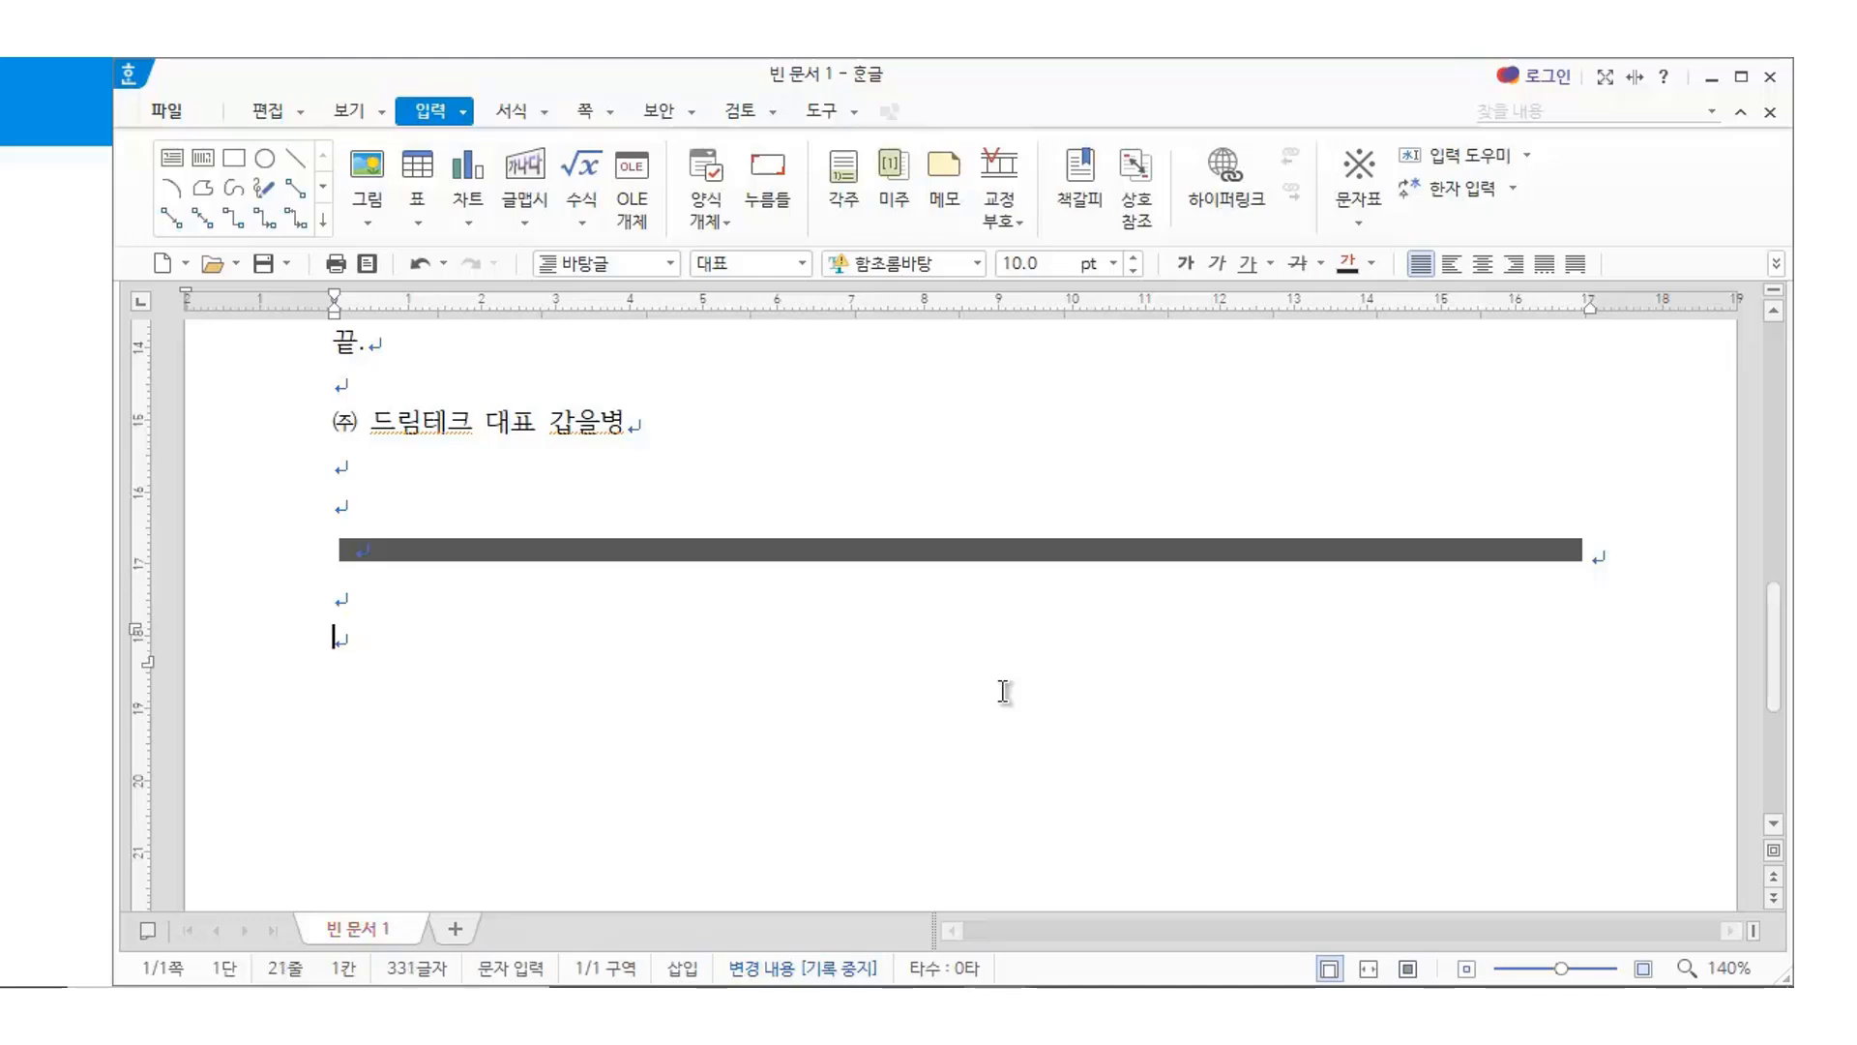
pyautogui.write('담당')
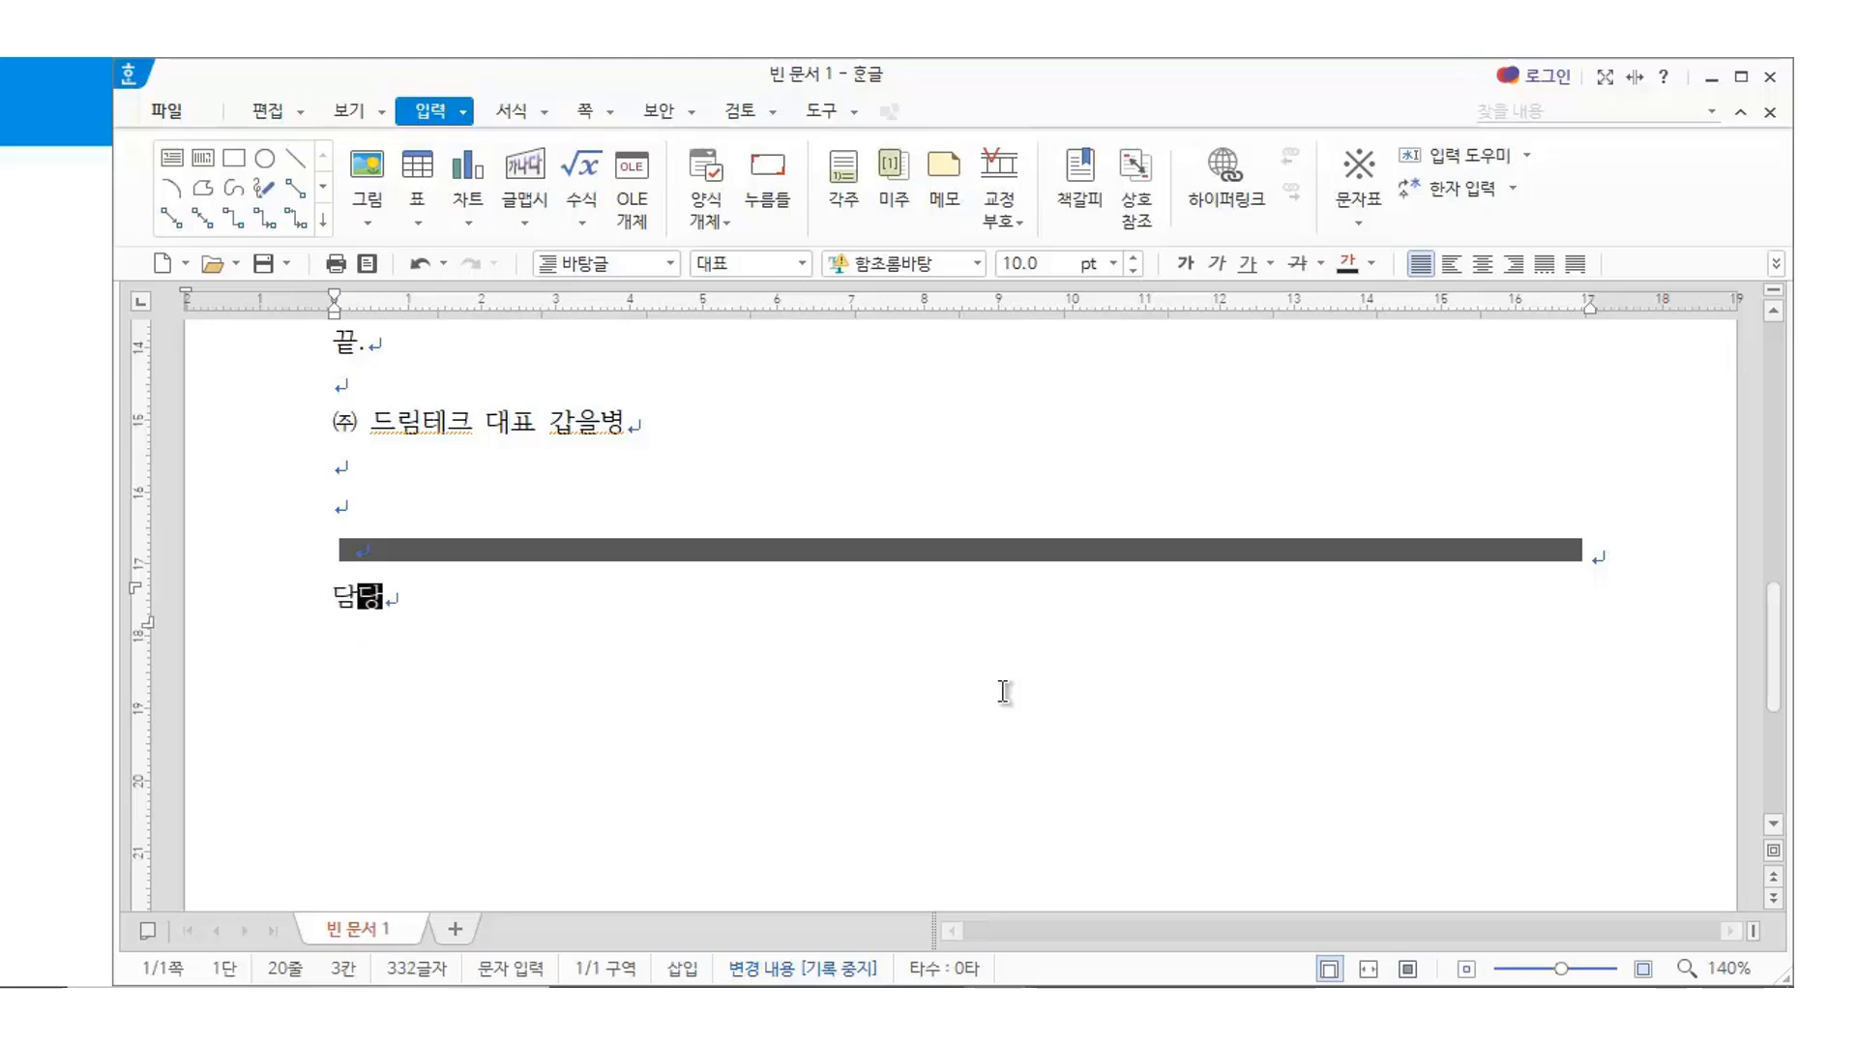
pyautogui.press('Return')
pyautogui.write('협조 ')
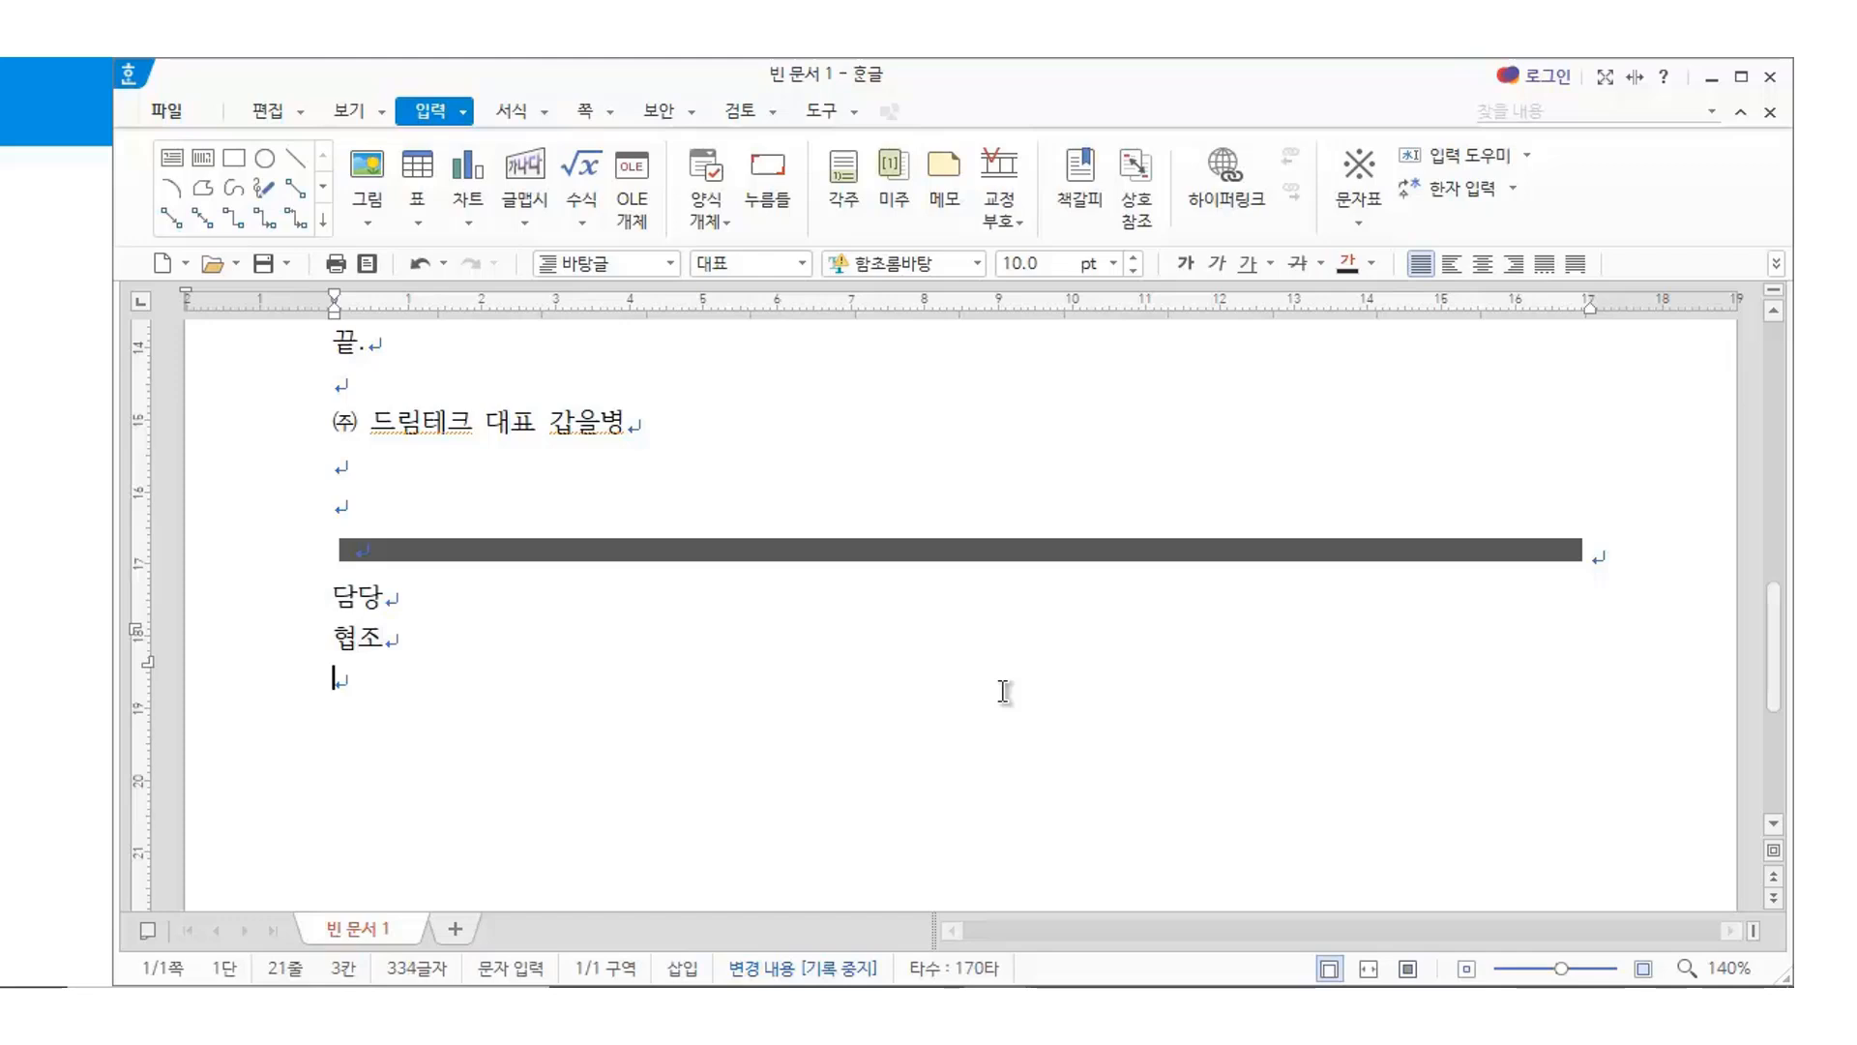
pyautogui.write('시행')
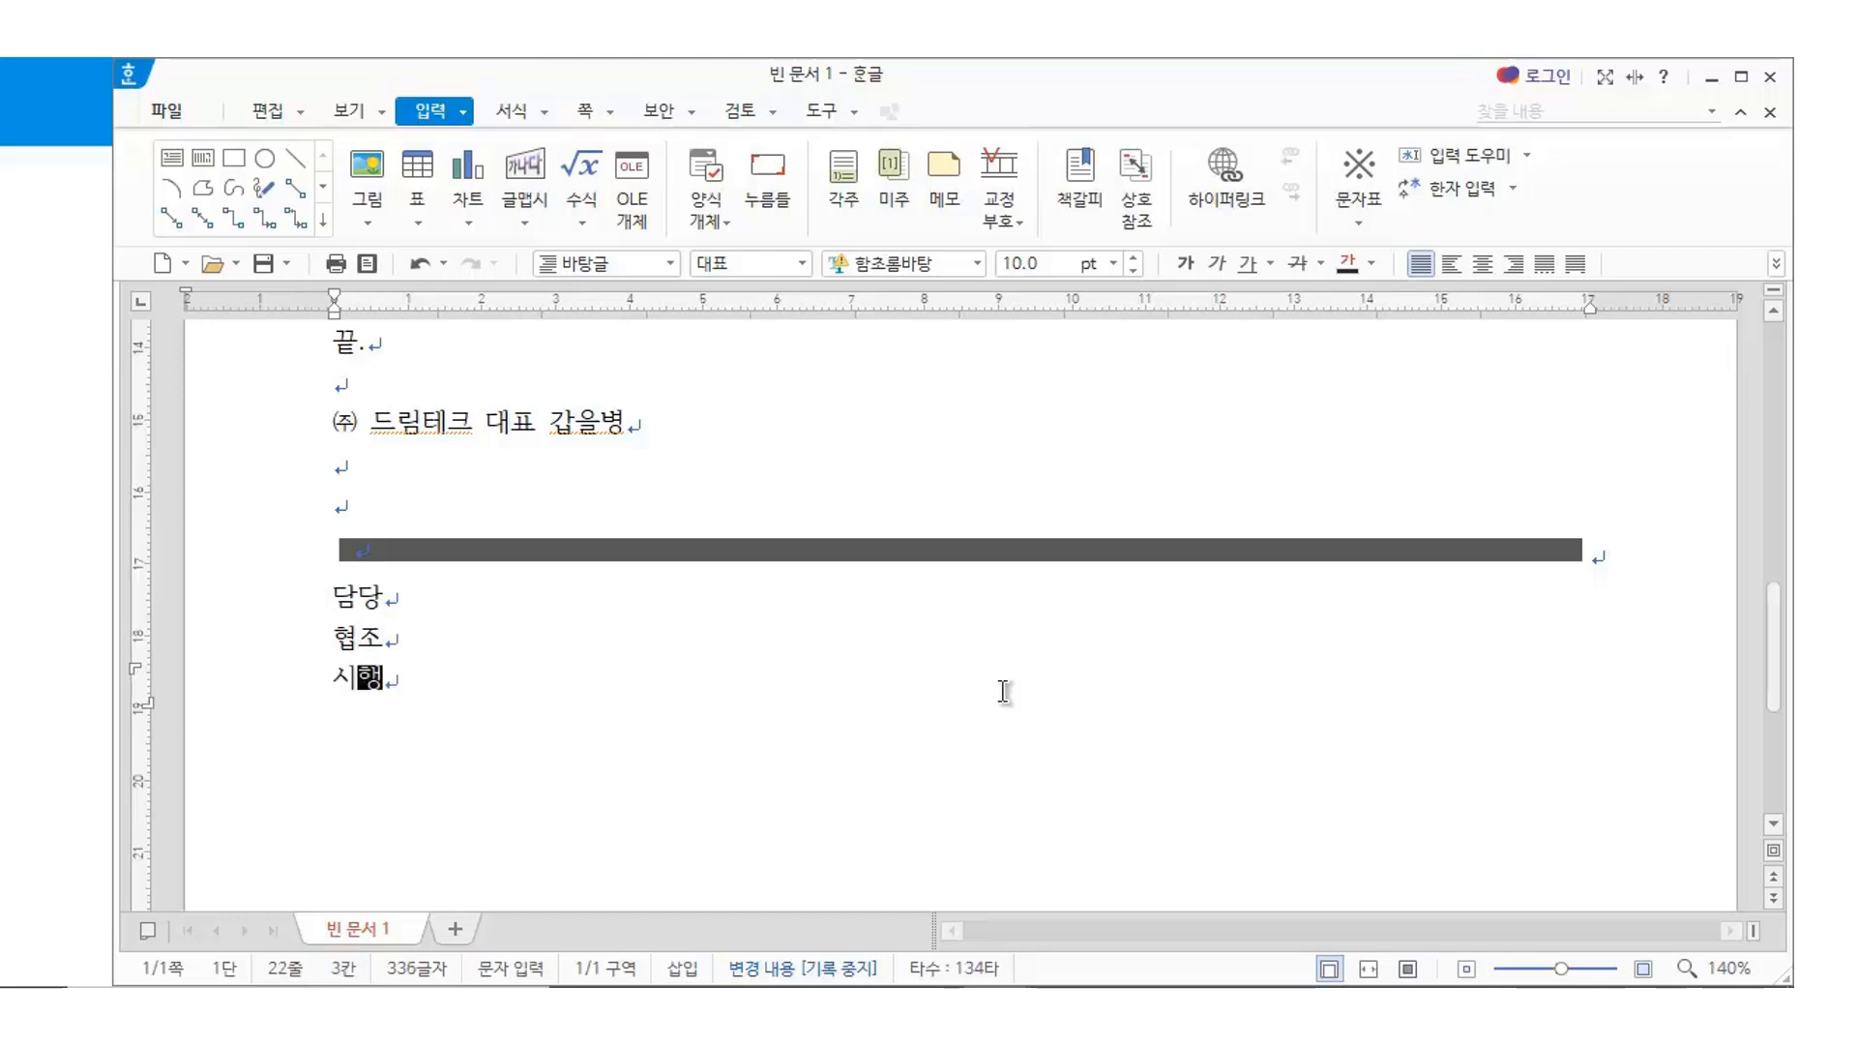
# Add colons after the labels and complete the line as 시행 : 2020 - 123(2020. 1. 6)
pyautogui.press('Up')
pyautogui.press('Up')
pyautogui.press('Up')
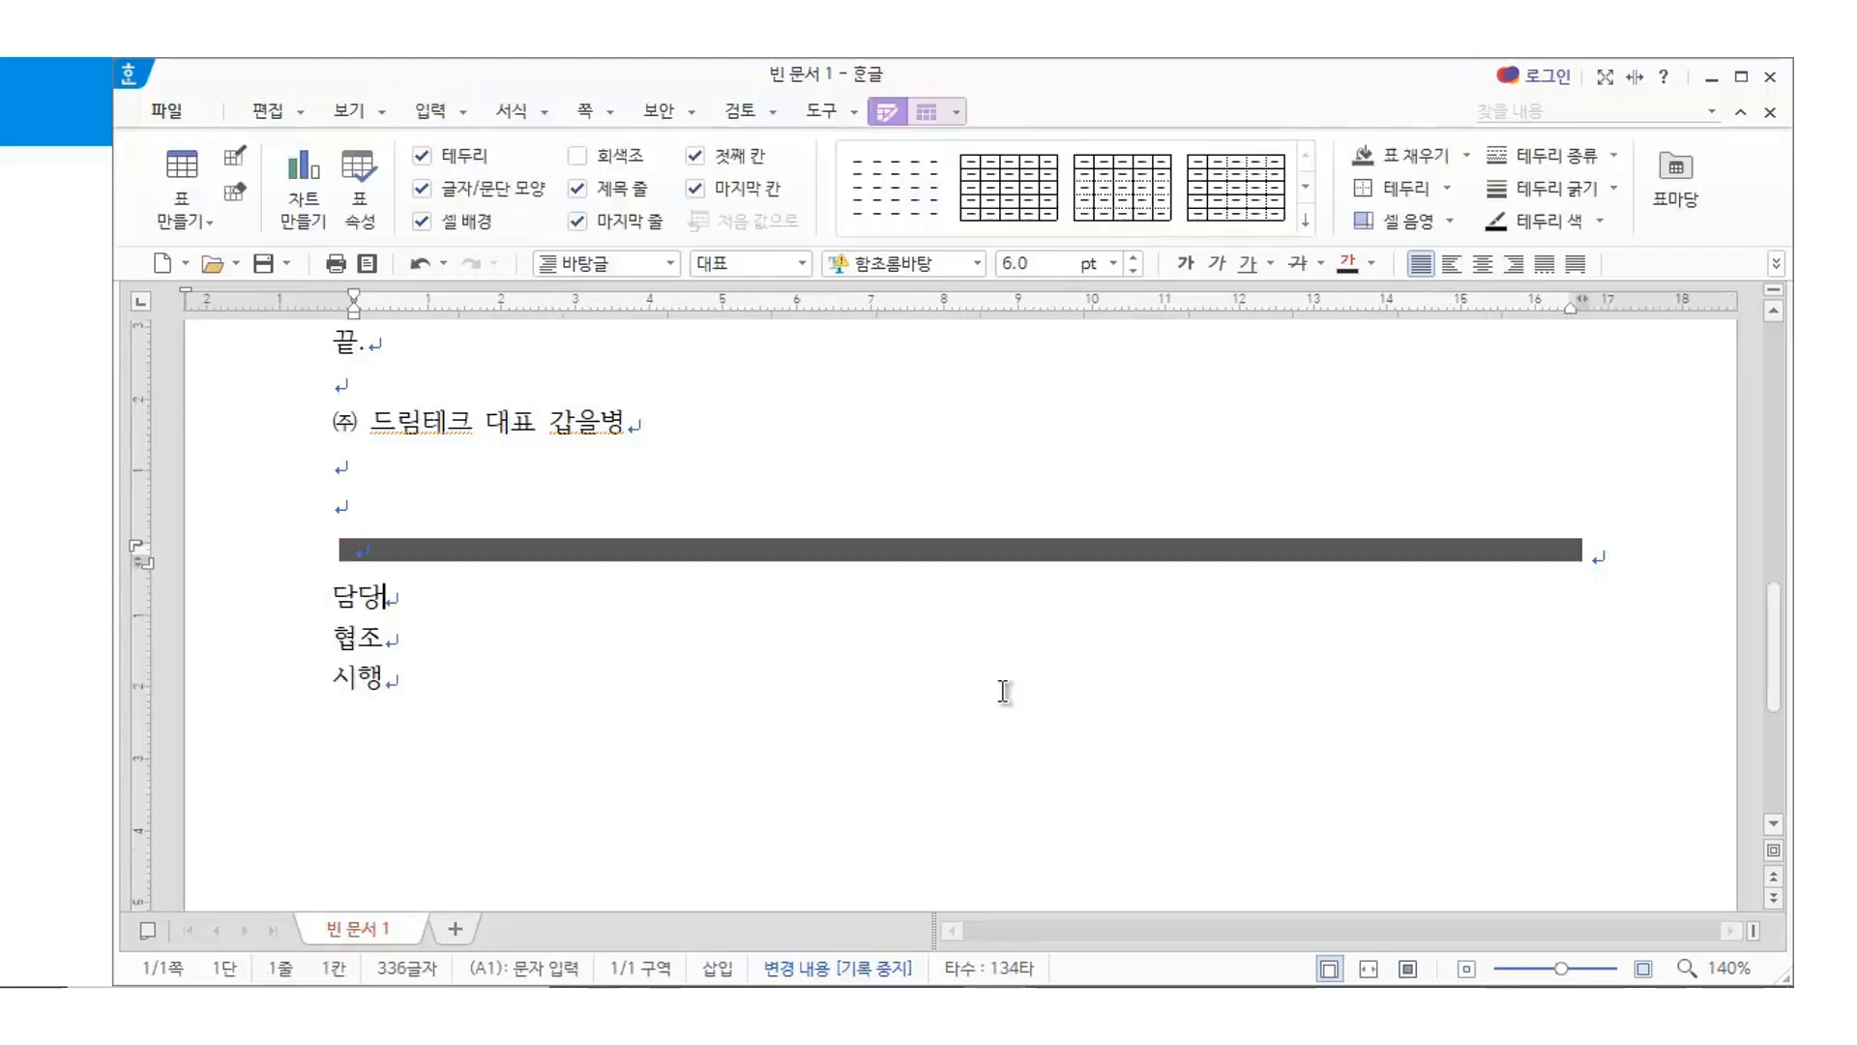
pyautogui.press('Down')
pyautogui.write(': :')
pyautogui.press('Down')
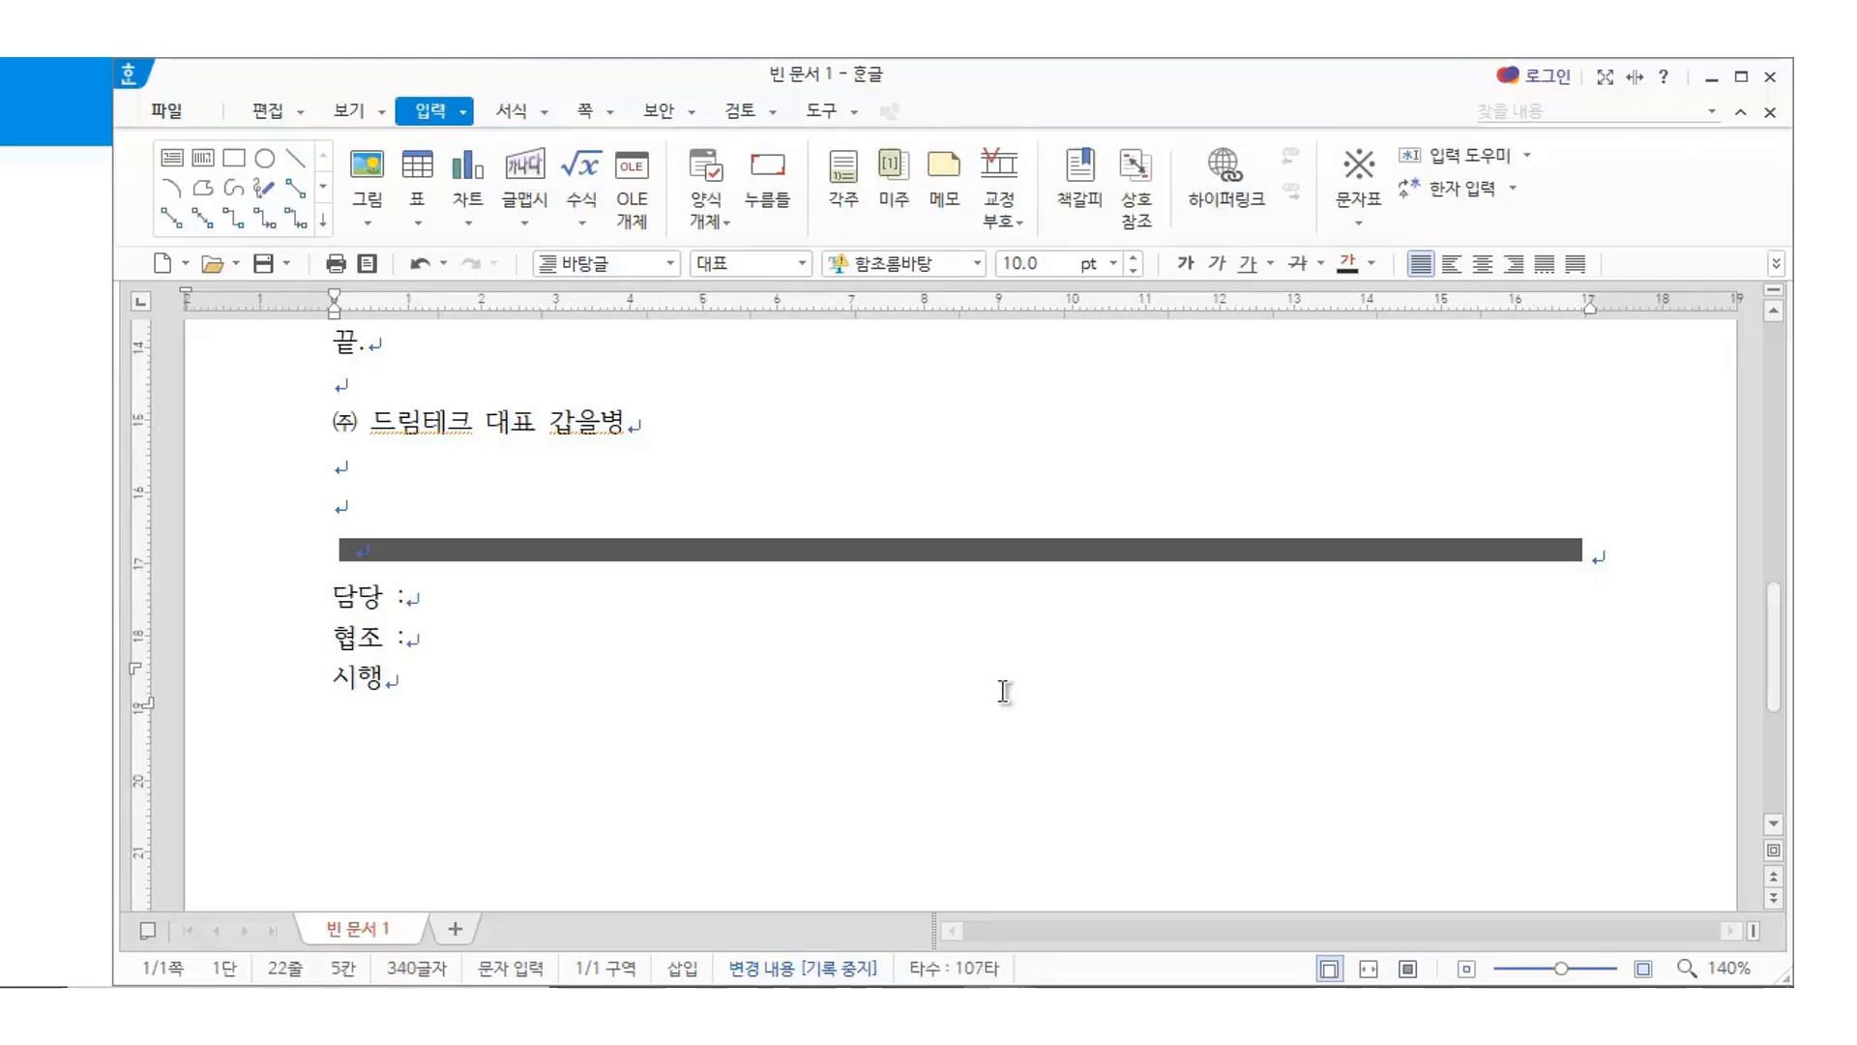
pyautogui.write(': 2020 -')
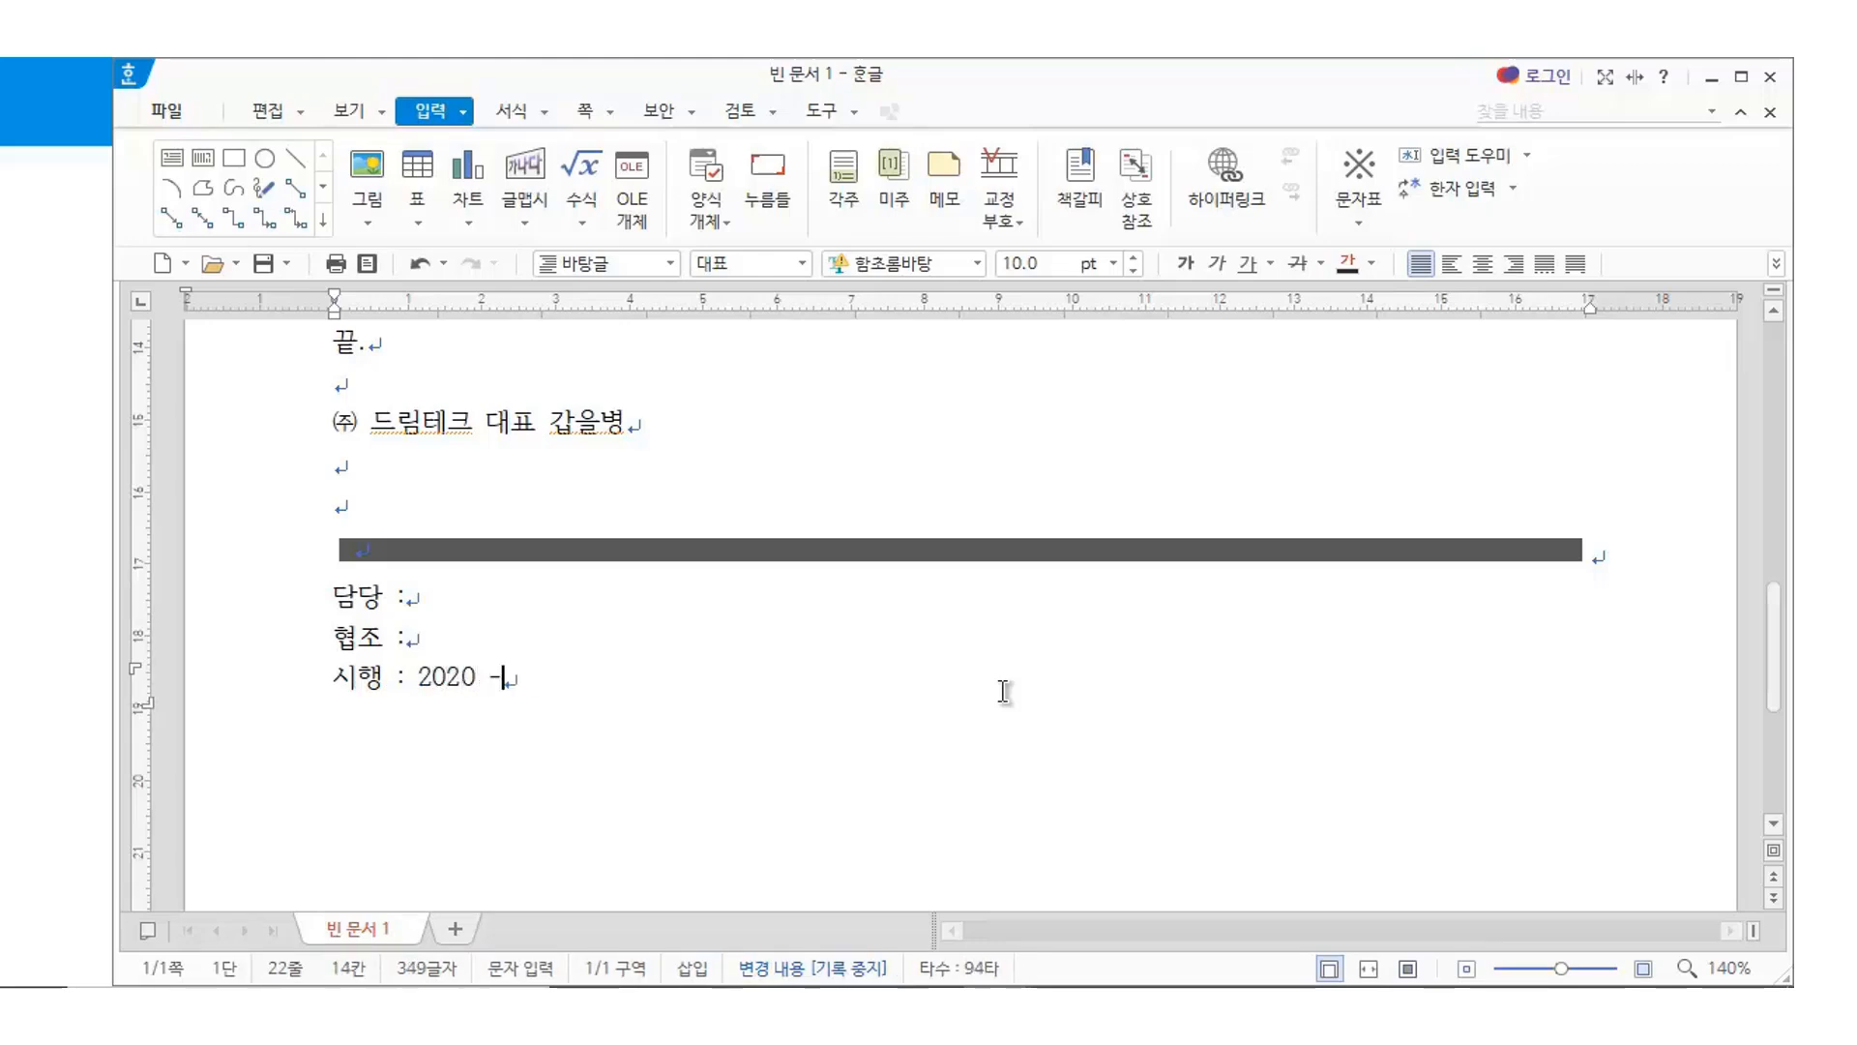
pyautogui.write(' 123')
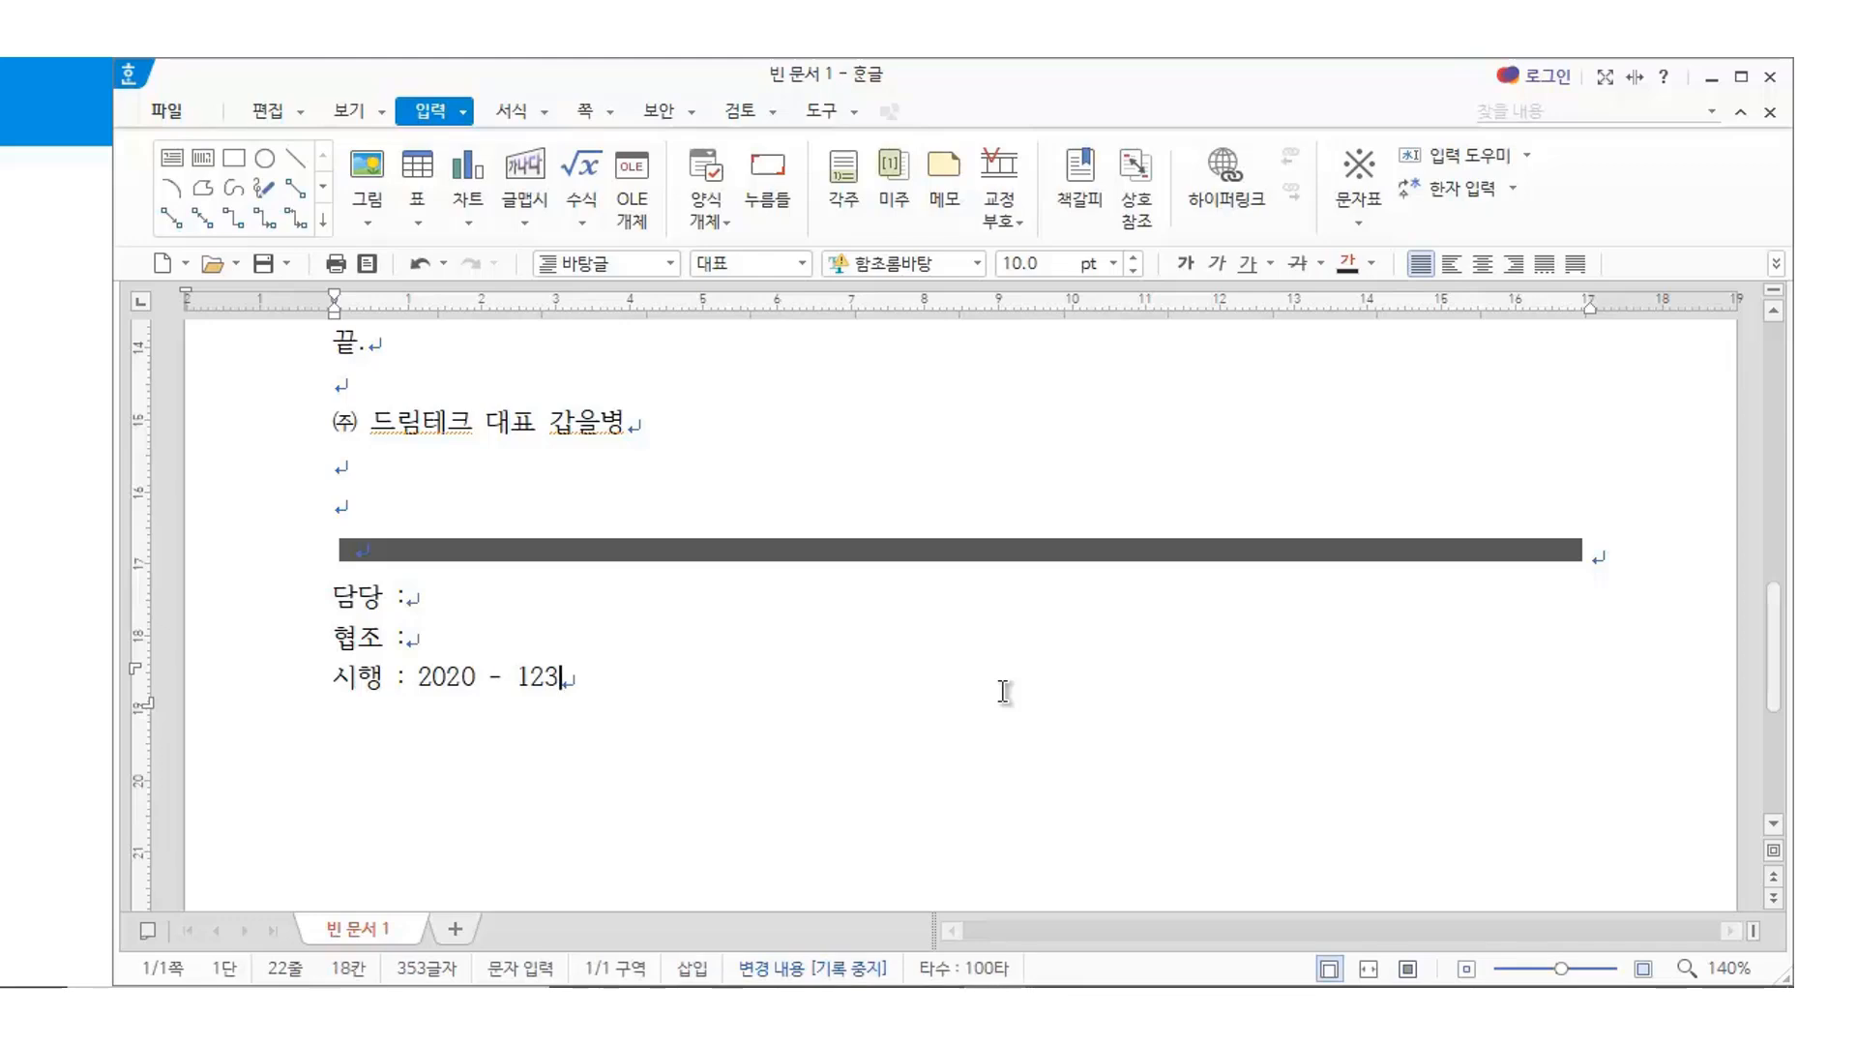
pyautogui.write('(2020. 1. 6)')
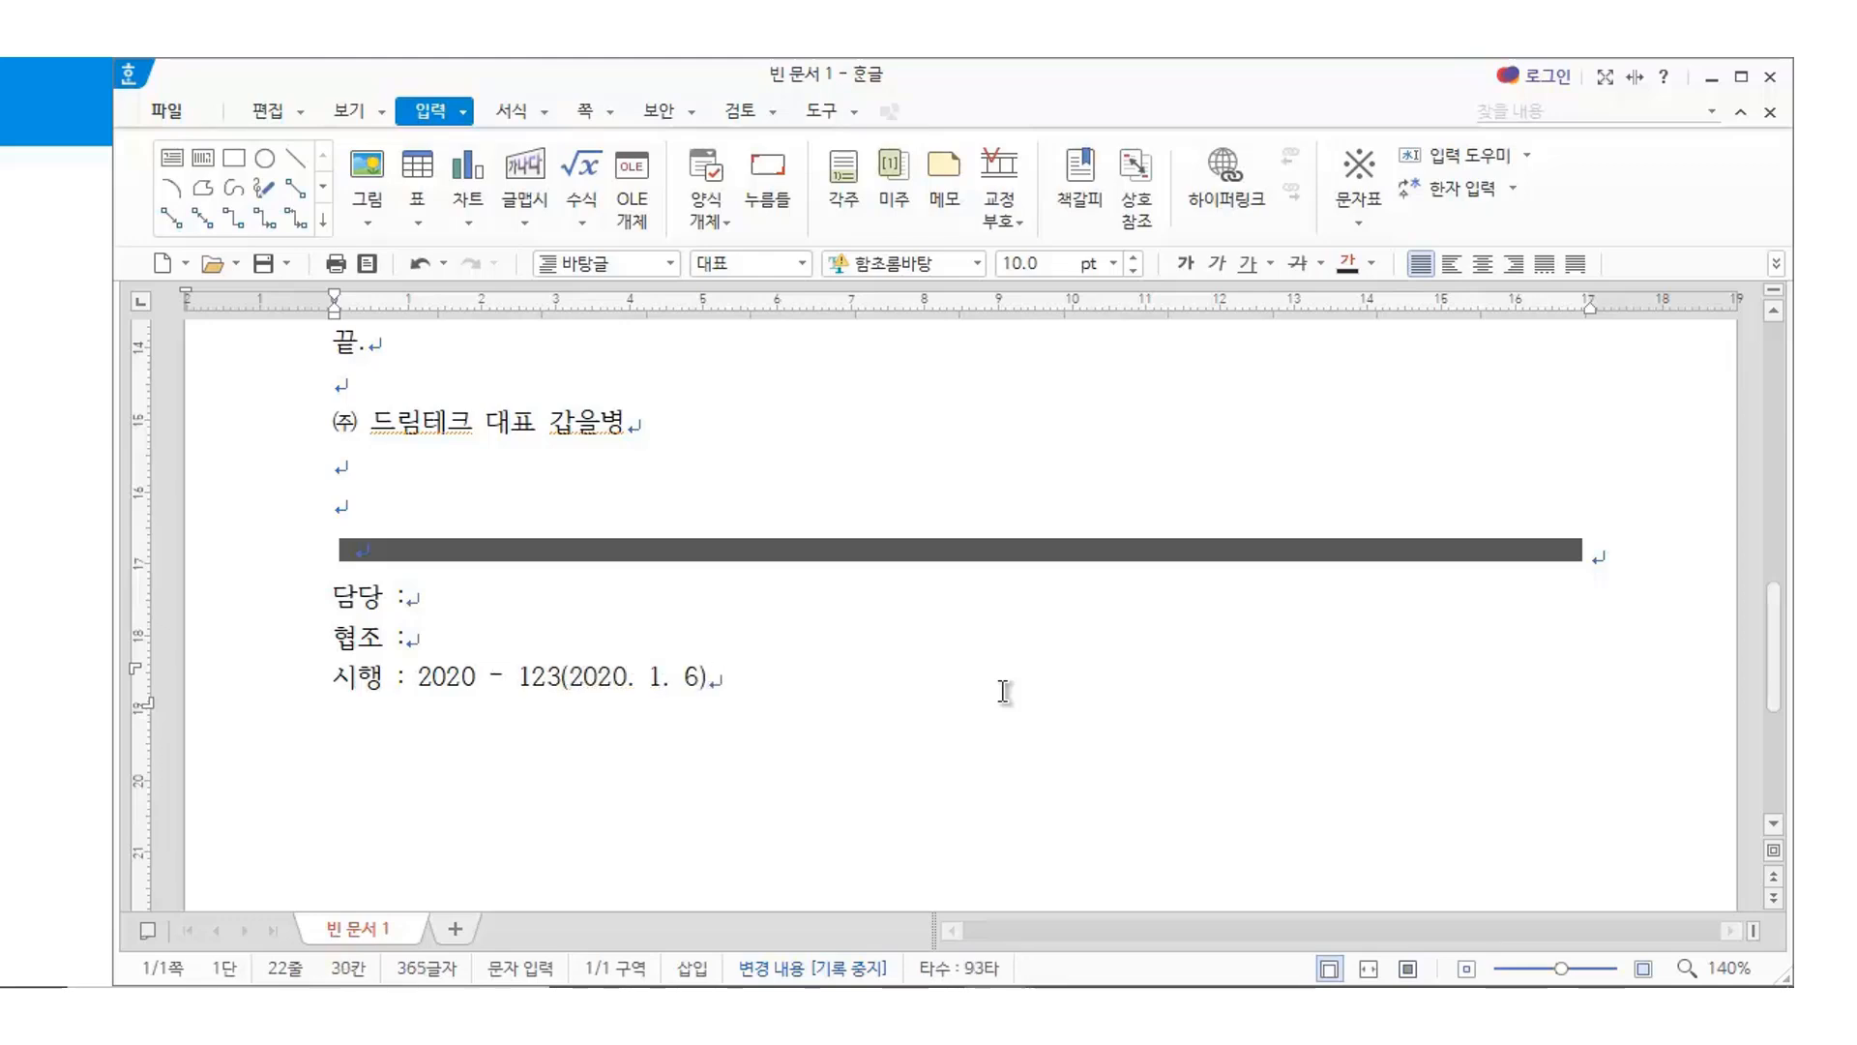
pyautogui.press('Return')
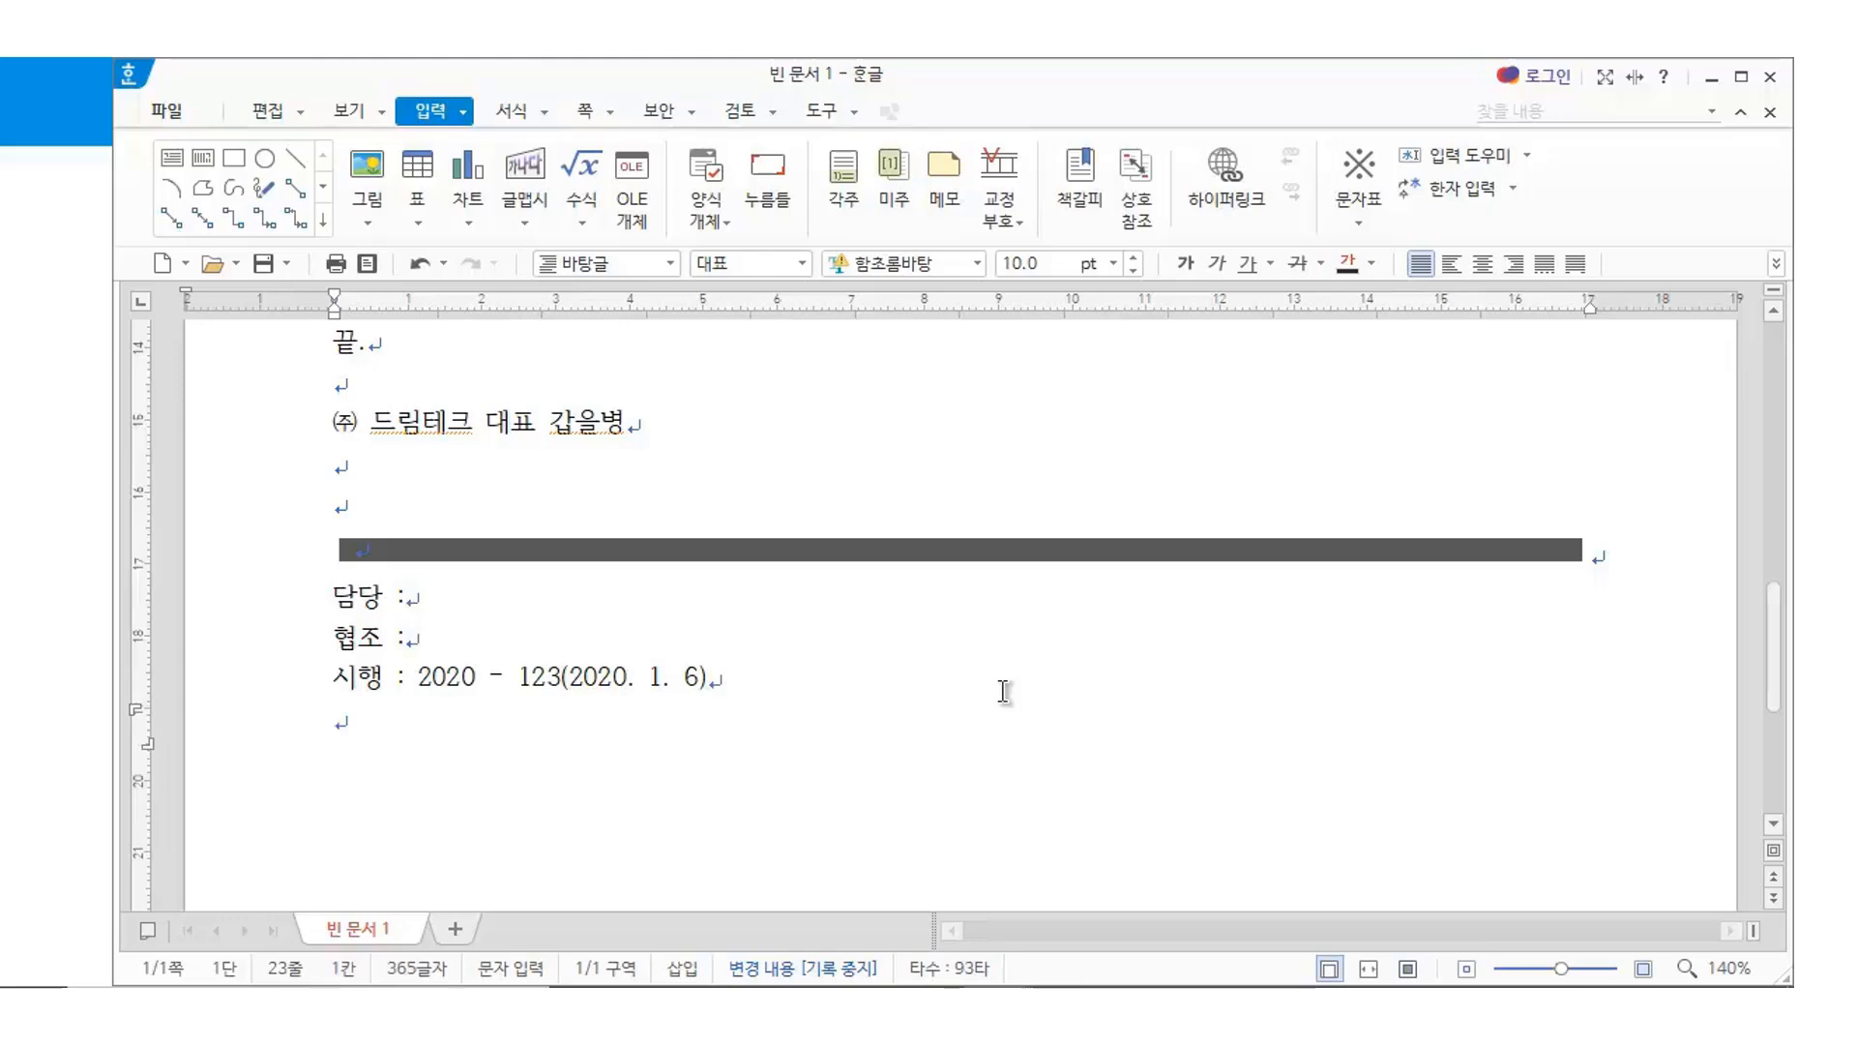
# Append a spaced 접수 ( ) field to the end of the 시행 line
pyautogui.press('Up')
pyautogui.press('Right')
pyautogui.press('Right')
pyautogui.press('Right')
pyautogui.press('Right')
pyautogui.press('Right')
pyautogui.press('Right')
pyautogui.press('Right')
pyautogui.press('Right')
pyautogui.press('Right')
pyautogui.press('Right')
pyautogui.press('Right')
pyautogui.press('Right')
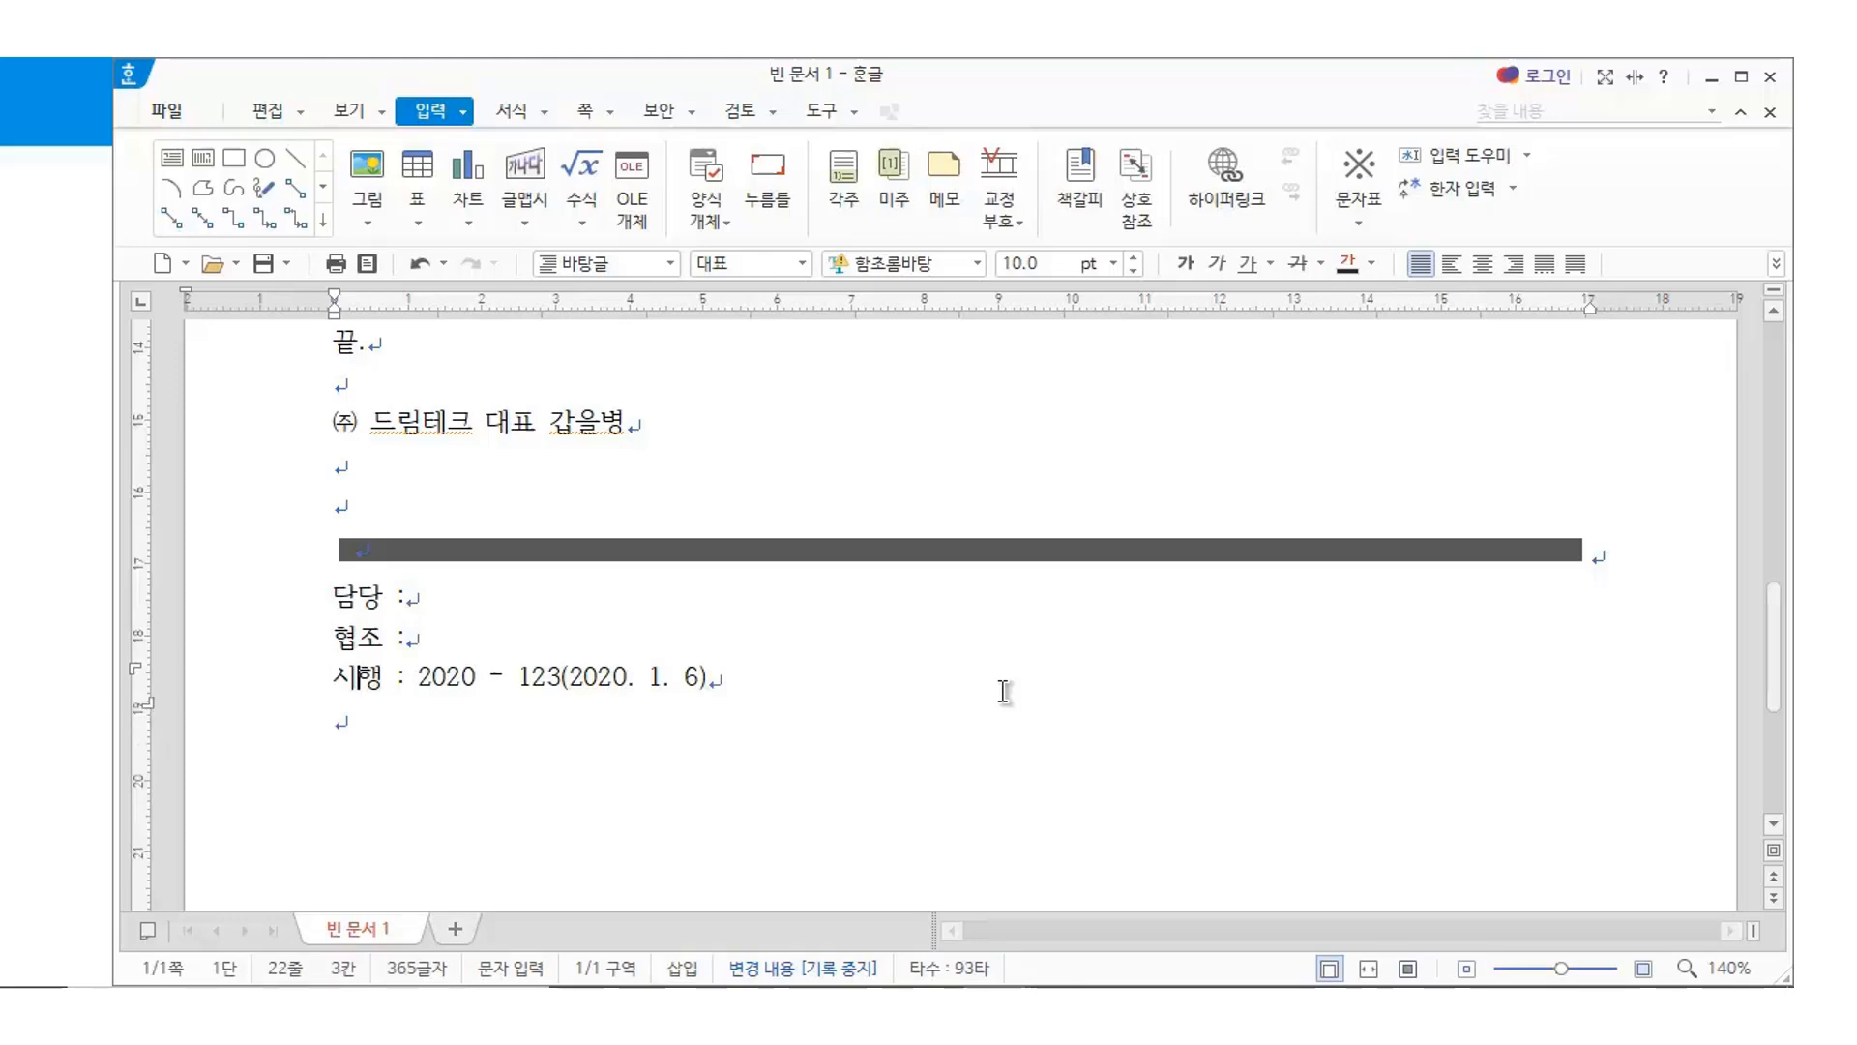
pyautogui.press('Right')
pyautogui.press('Right')
pyautogui.press('Right')
pyautogui.press('Right')
pyautogui.press('Right')
pyautogui.press('Right')
pyautogui.press('Right')
pyautogui.press('Right')
pyautogui.press('Right')
pyautogui.press('Right')
pyautogui.press('Right')
pyautogui.press('Right')
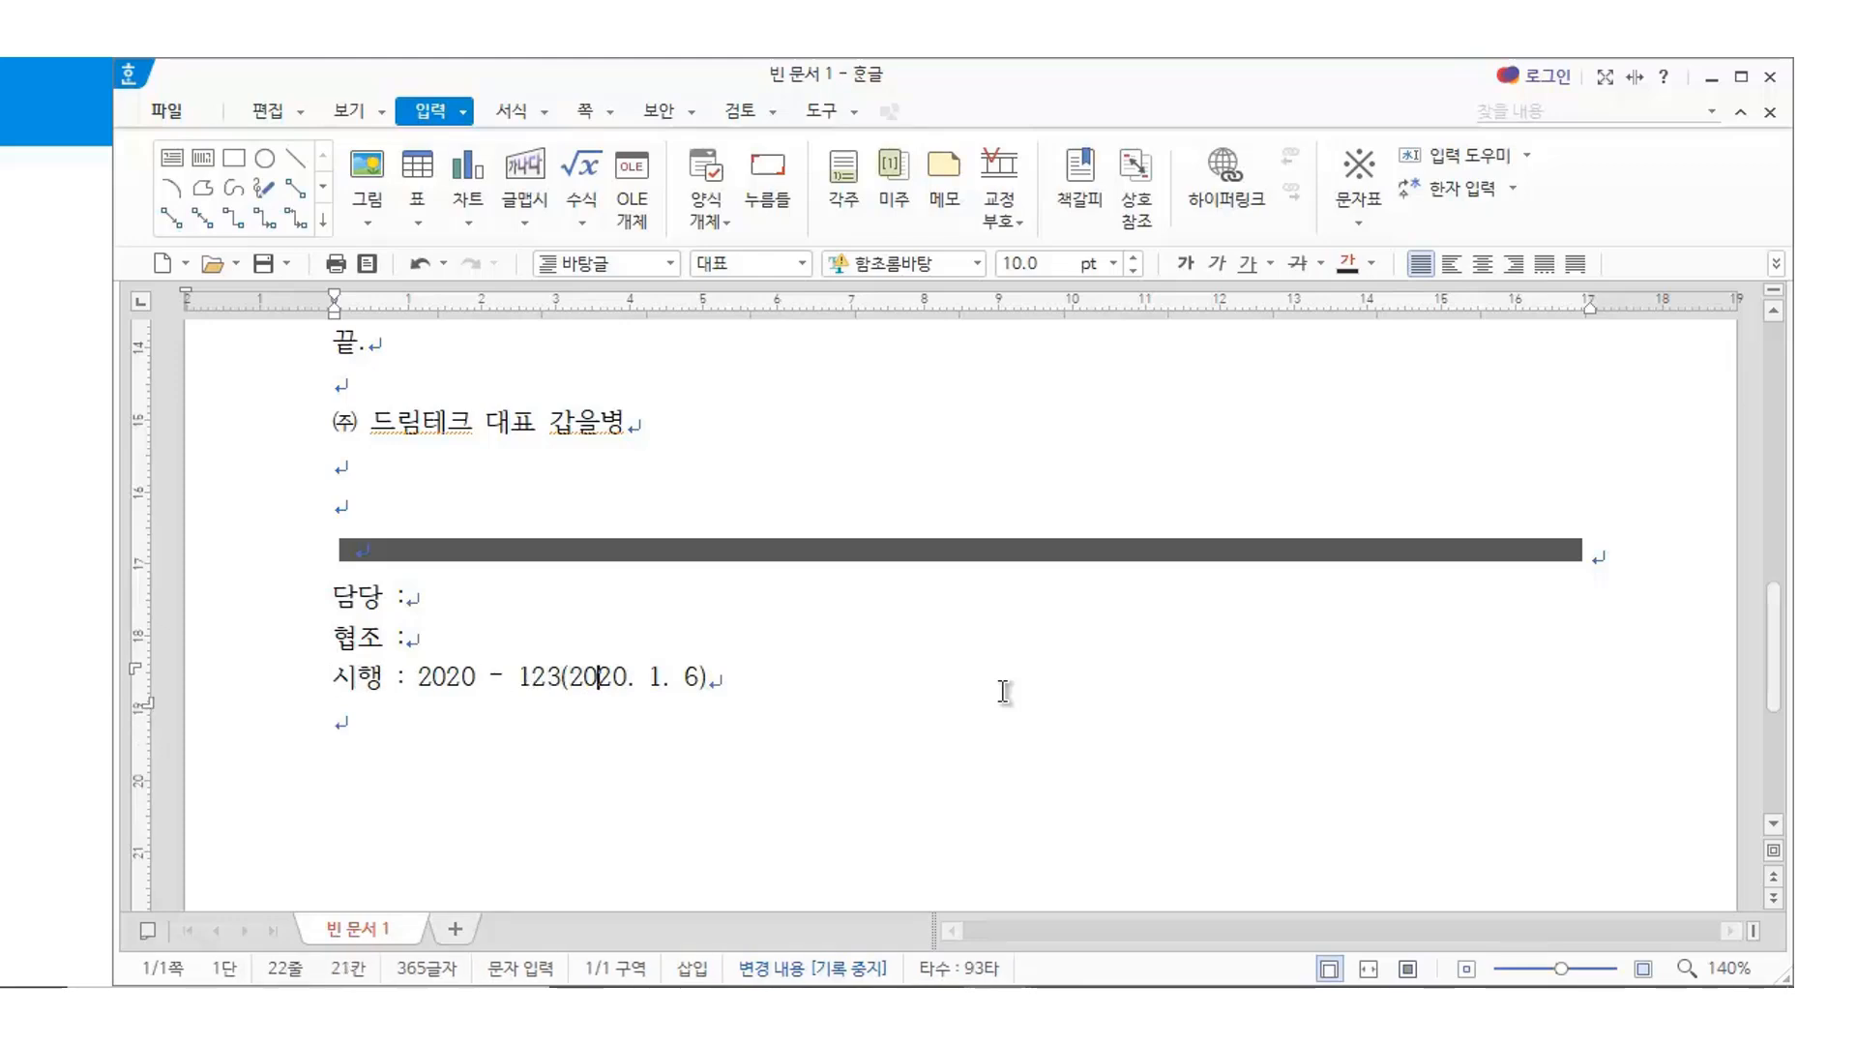
pyautogui.press('Right')
pyautogui.press('Right')
pyautogui.press('Right')
pyautogui.write('접수')
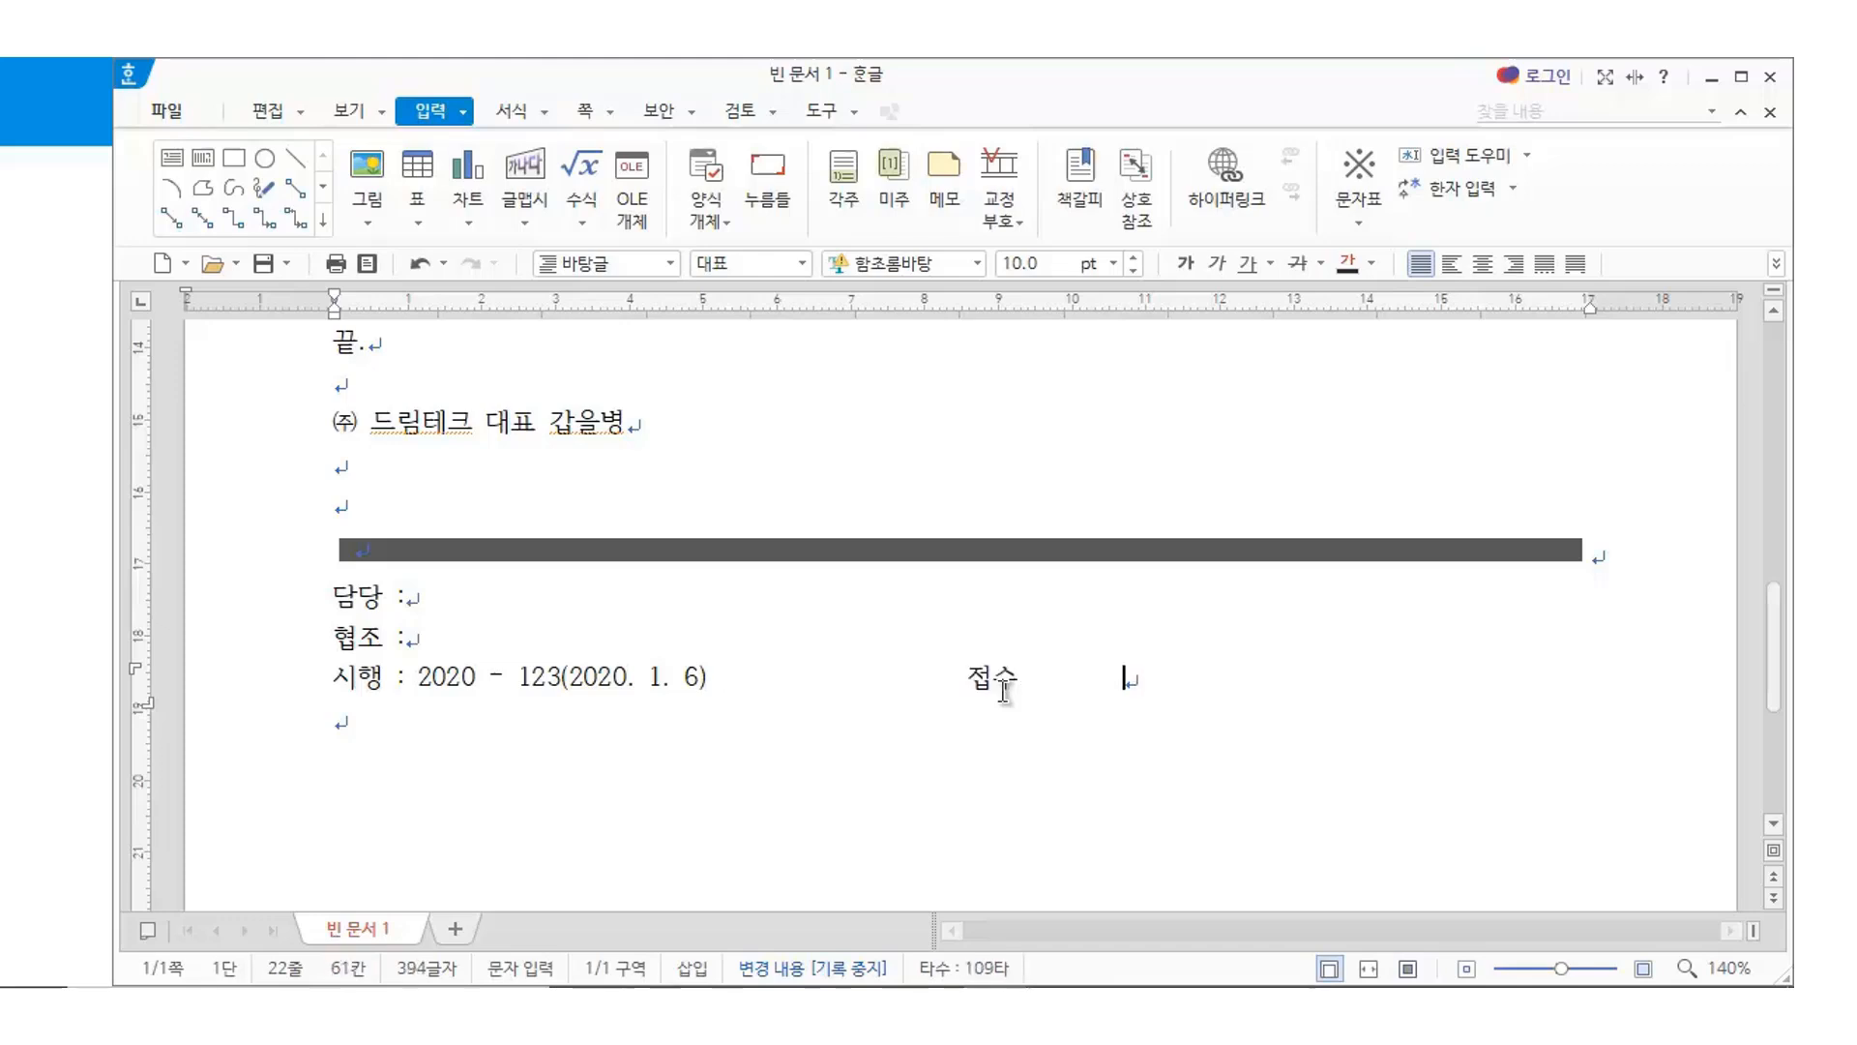
pyautogui.write('        (     )')
pyautogui.press('Return')
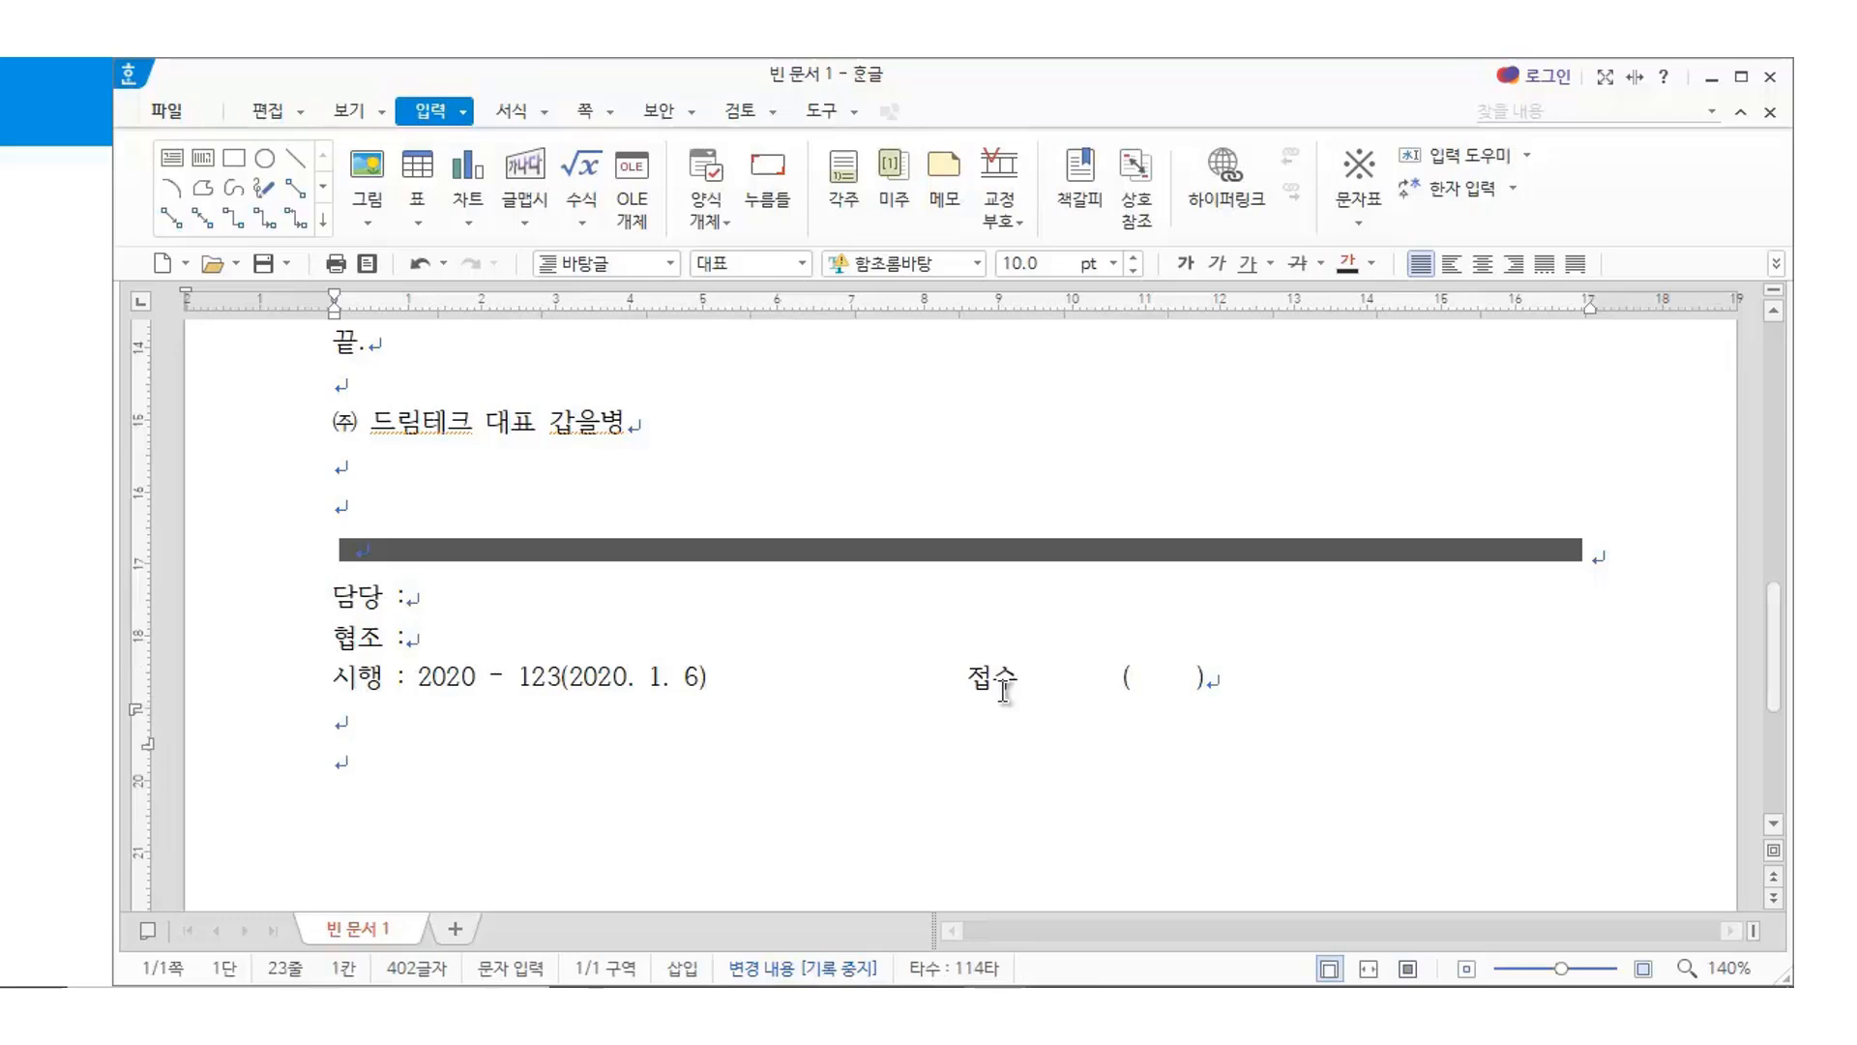
pyautogui.write('우 123-456')
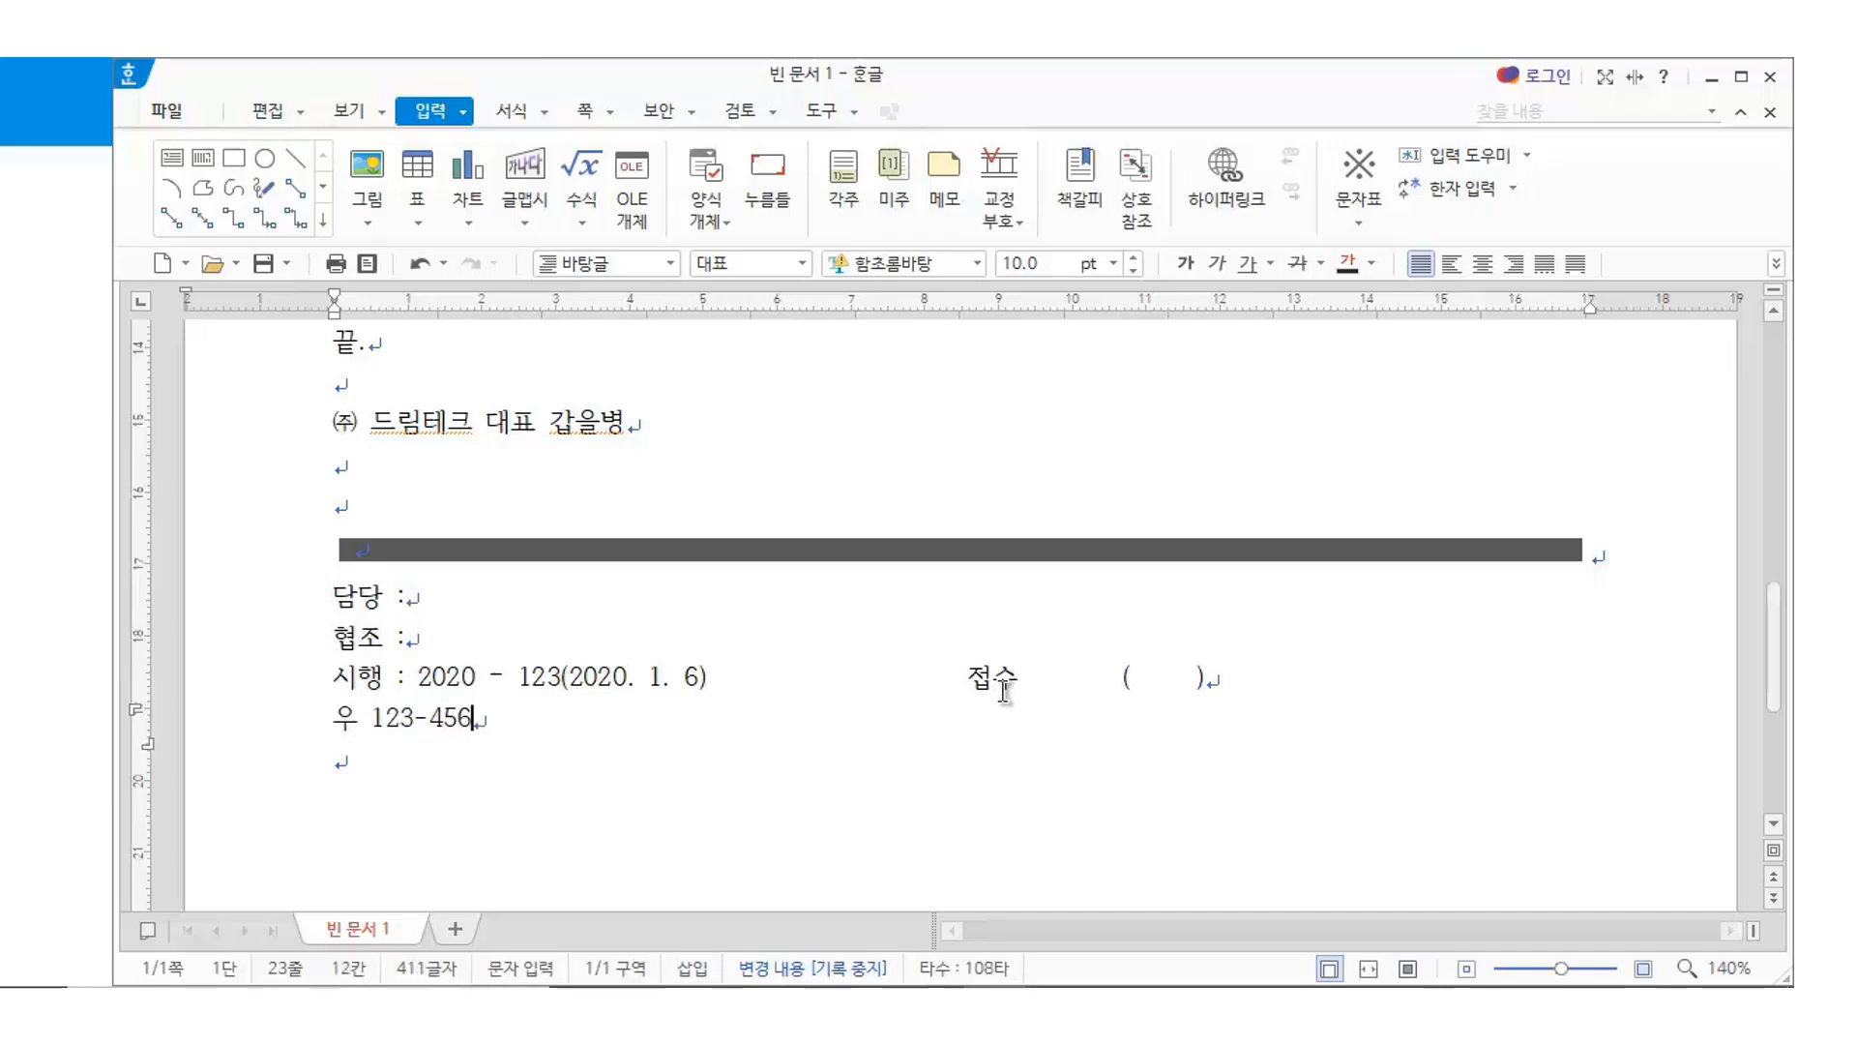
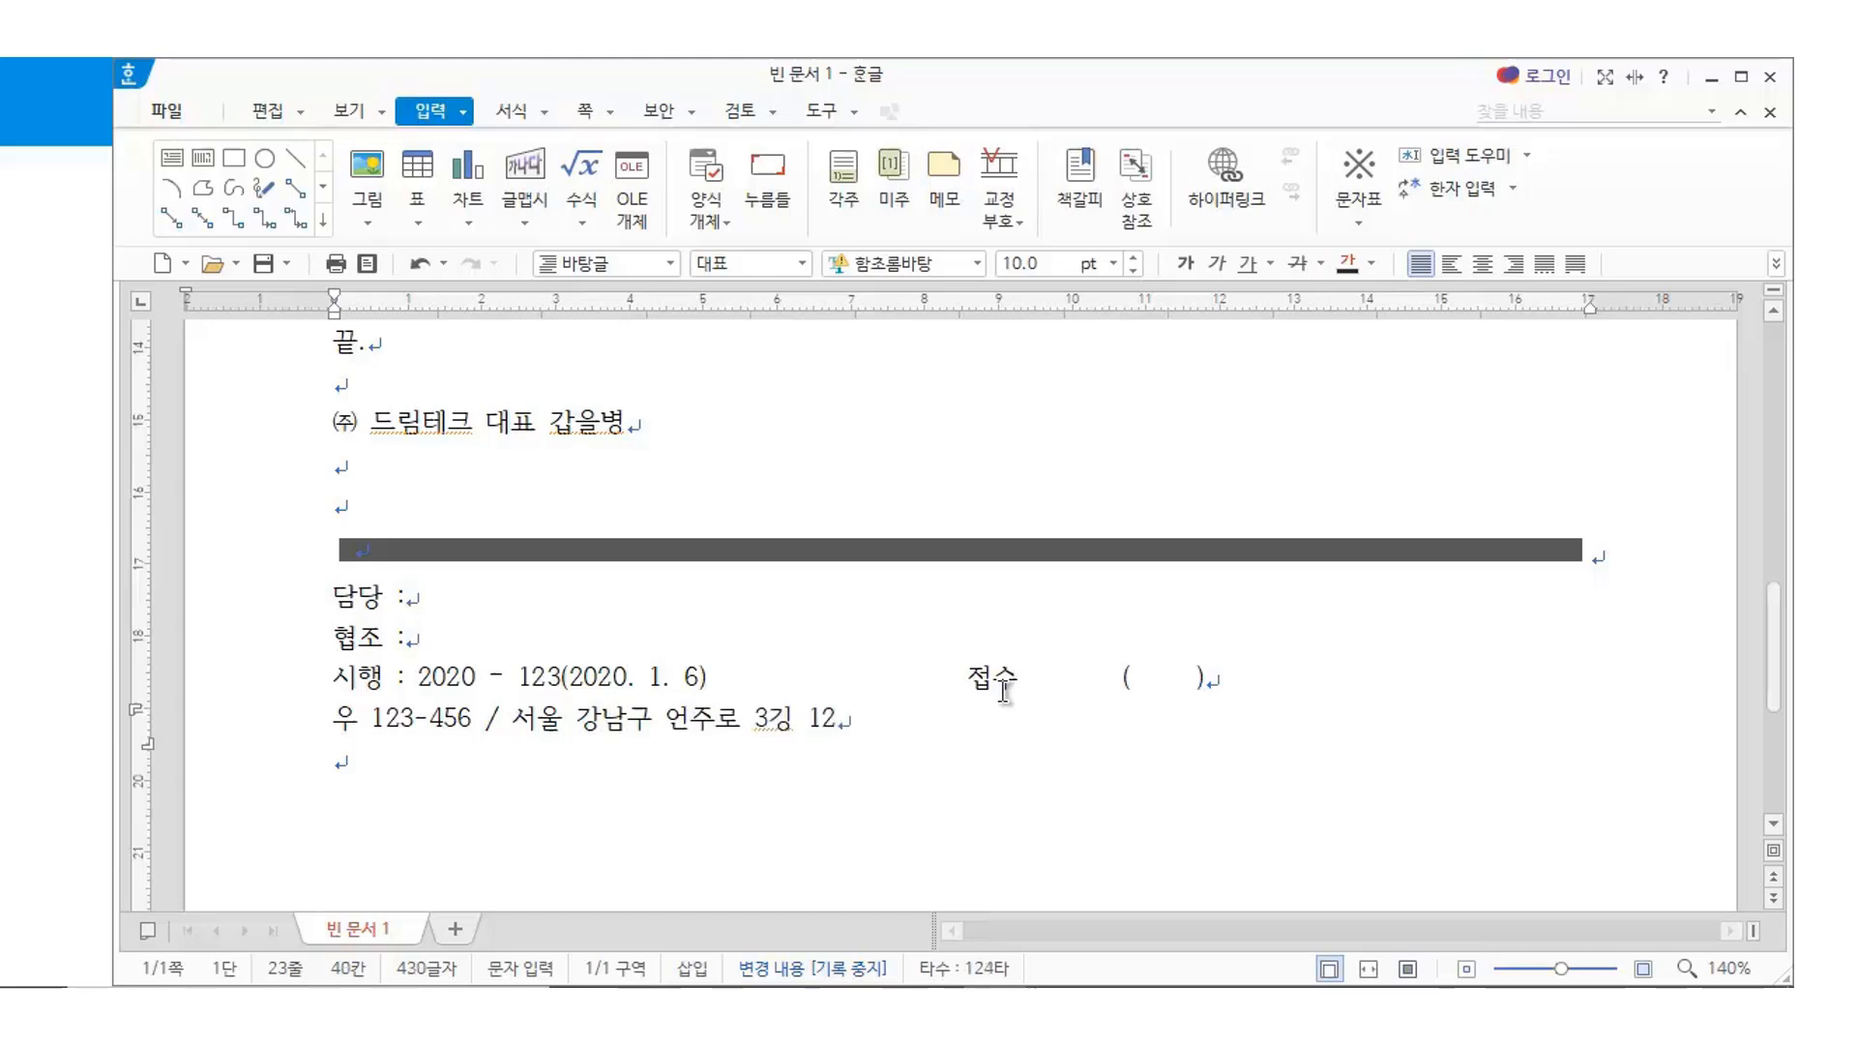
pyautogui.write('길 12')
pyautogui.write(" '")
pyautogui.press('BackSpace')
pyautogui.write('/')
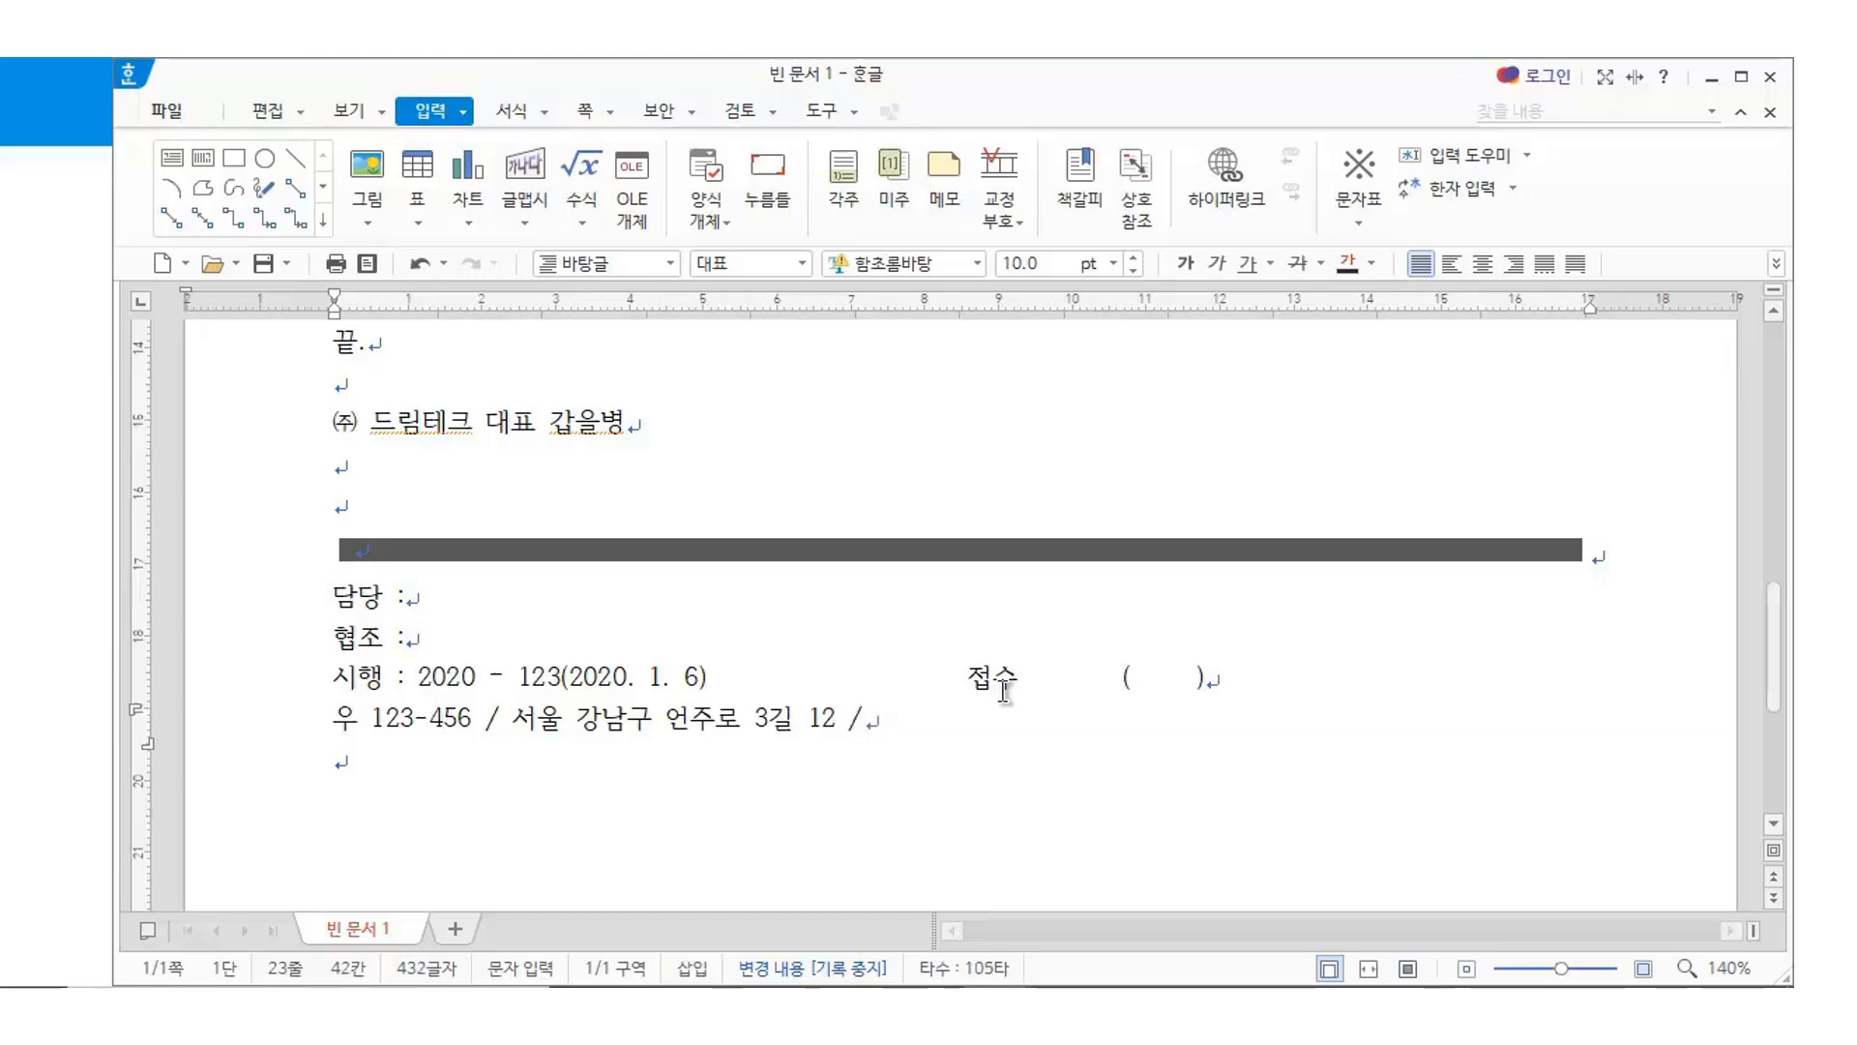
pyautogui.write(' ㅗ')
pyautogui.press('BackSpace')
pyautogui.write('https://')
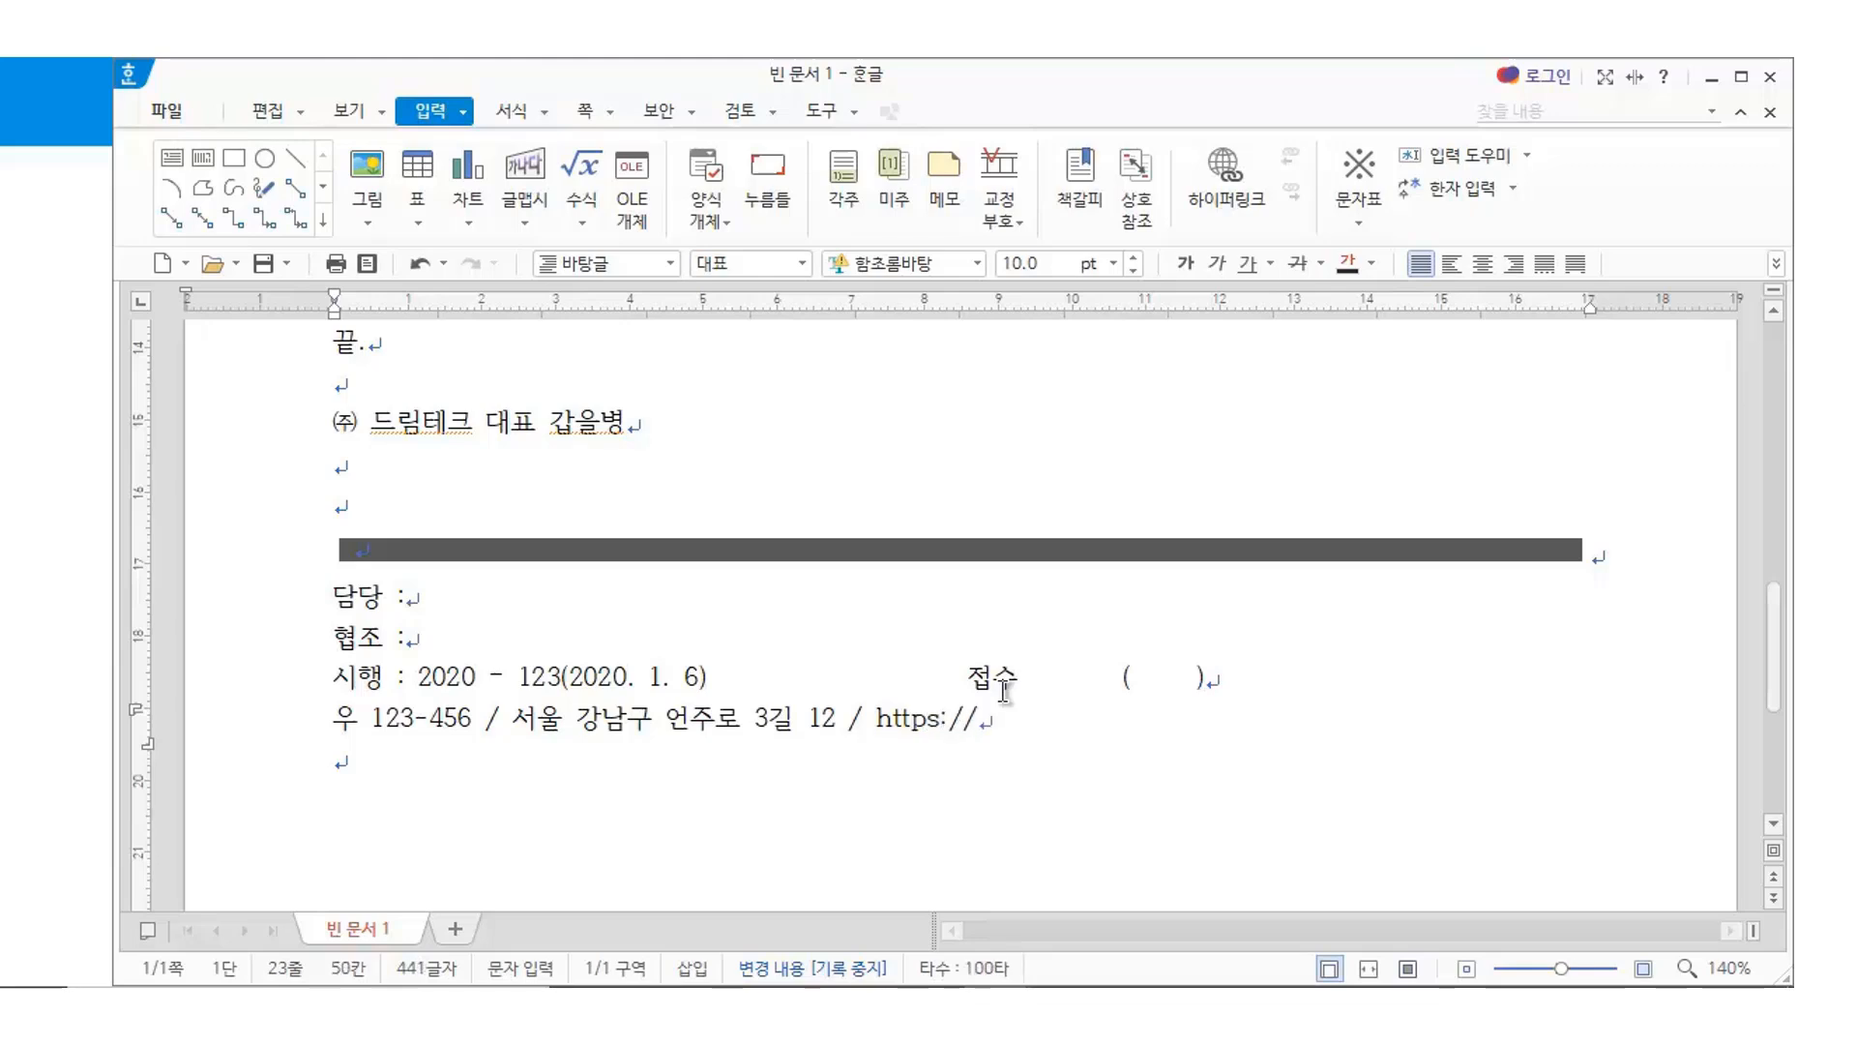
pyautogui.write('ib96.com')
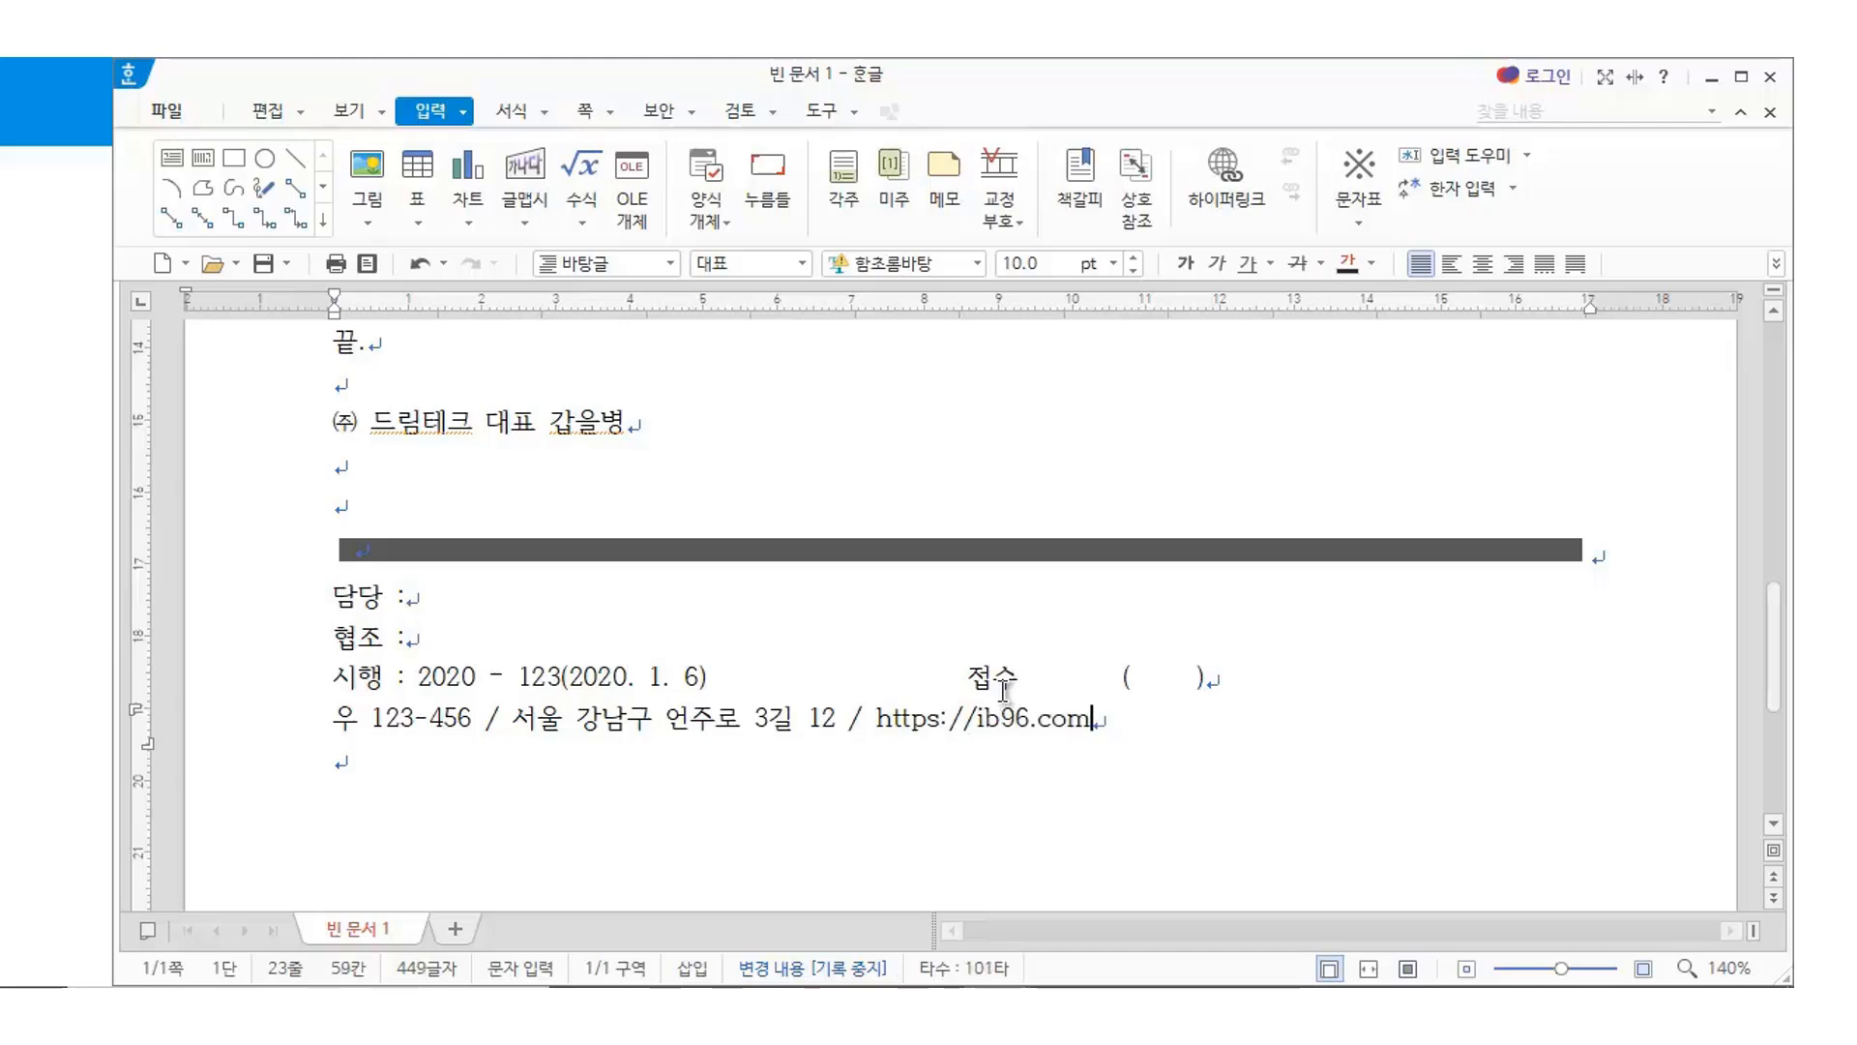
pyautogui.press('Return')
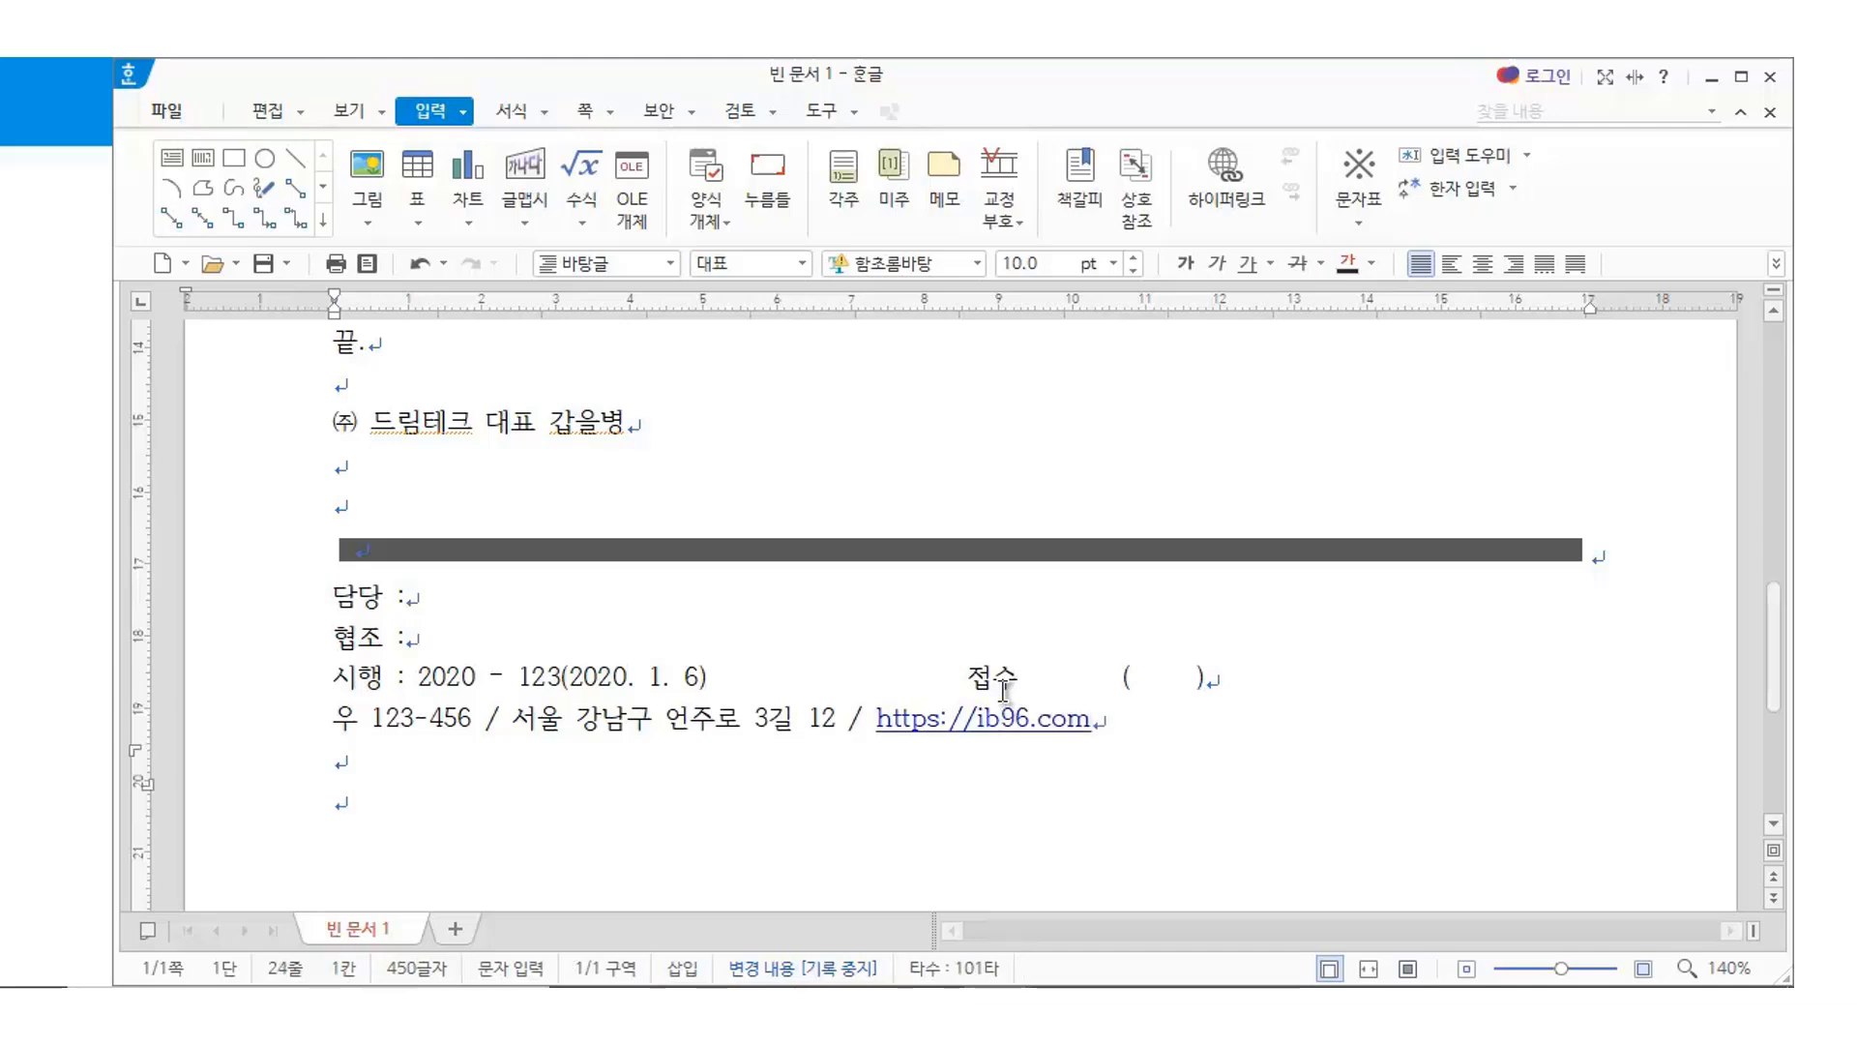
pyautogui.write('전화 : ')
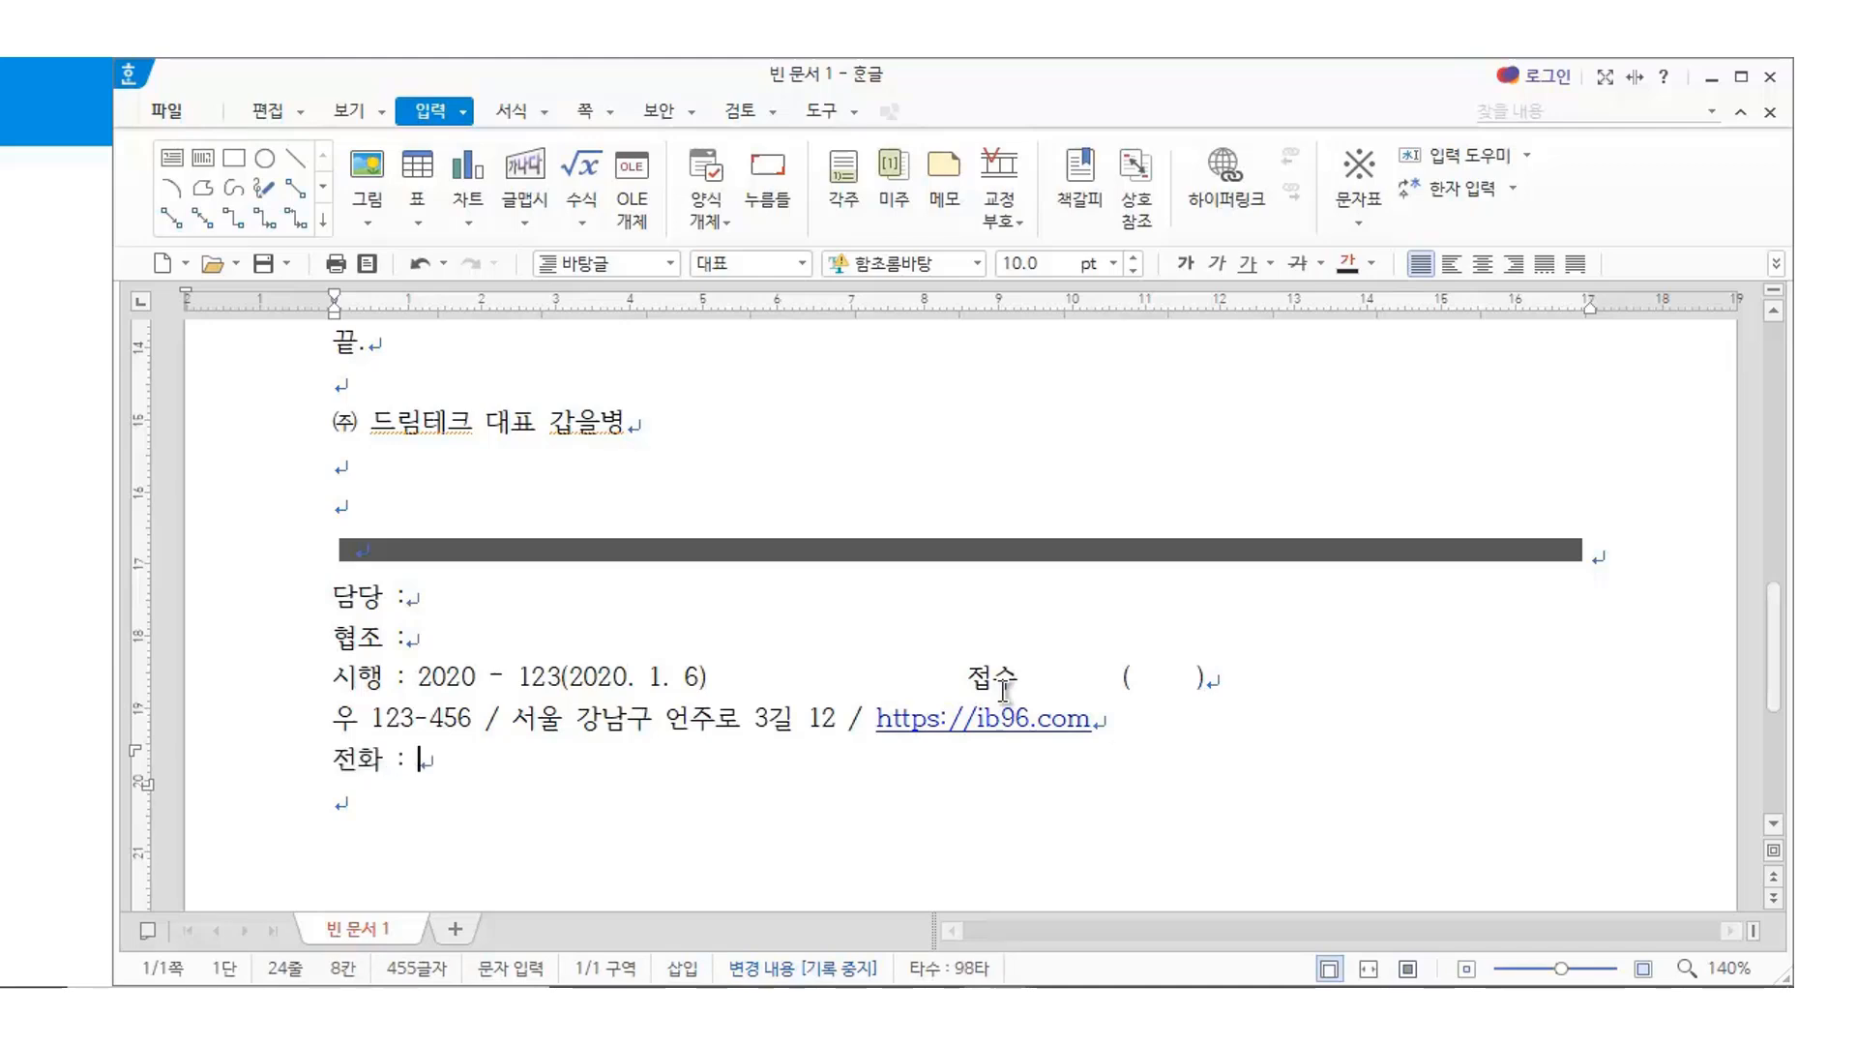
pyautogui.write('02-123-4567     ')
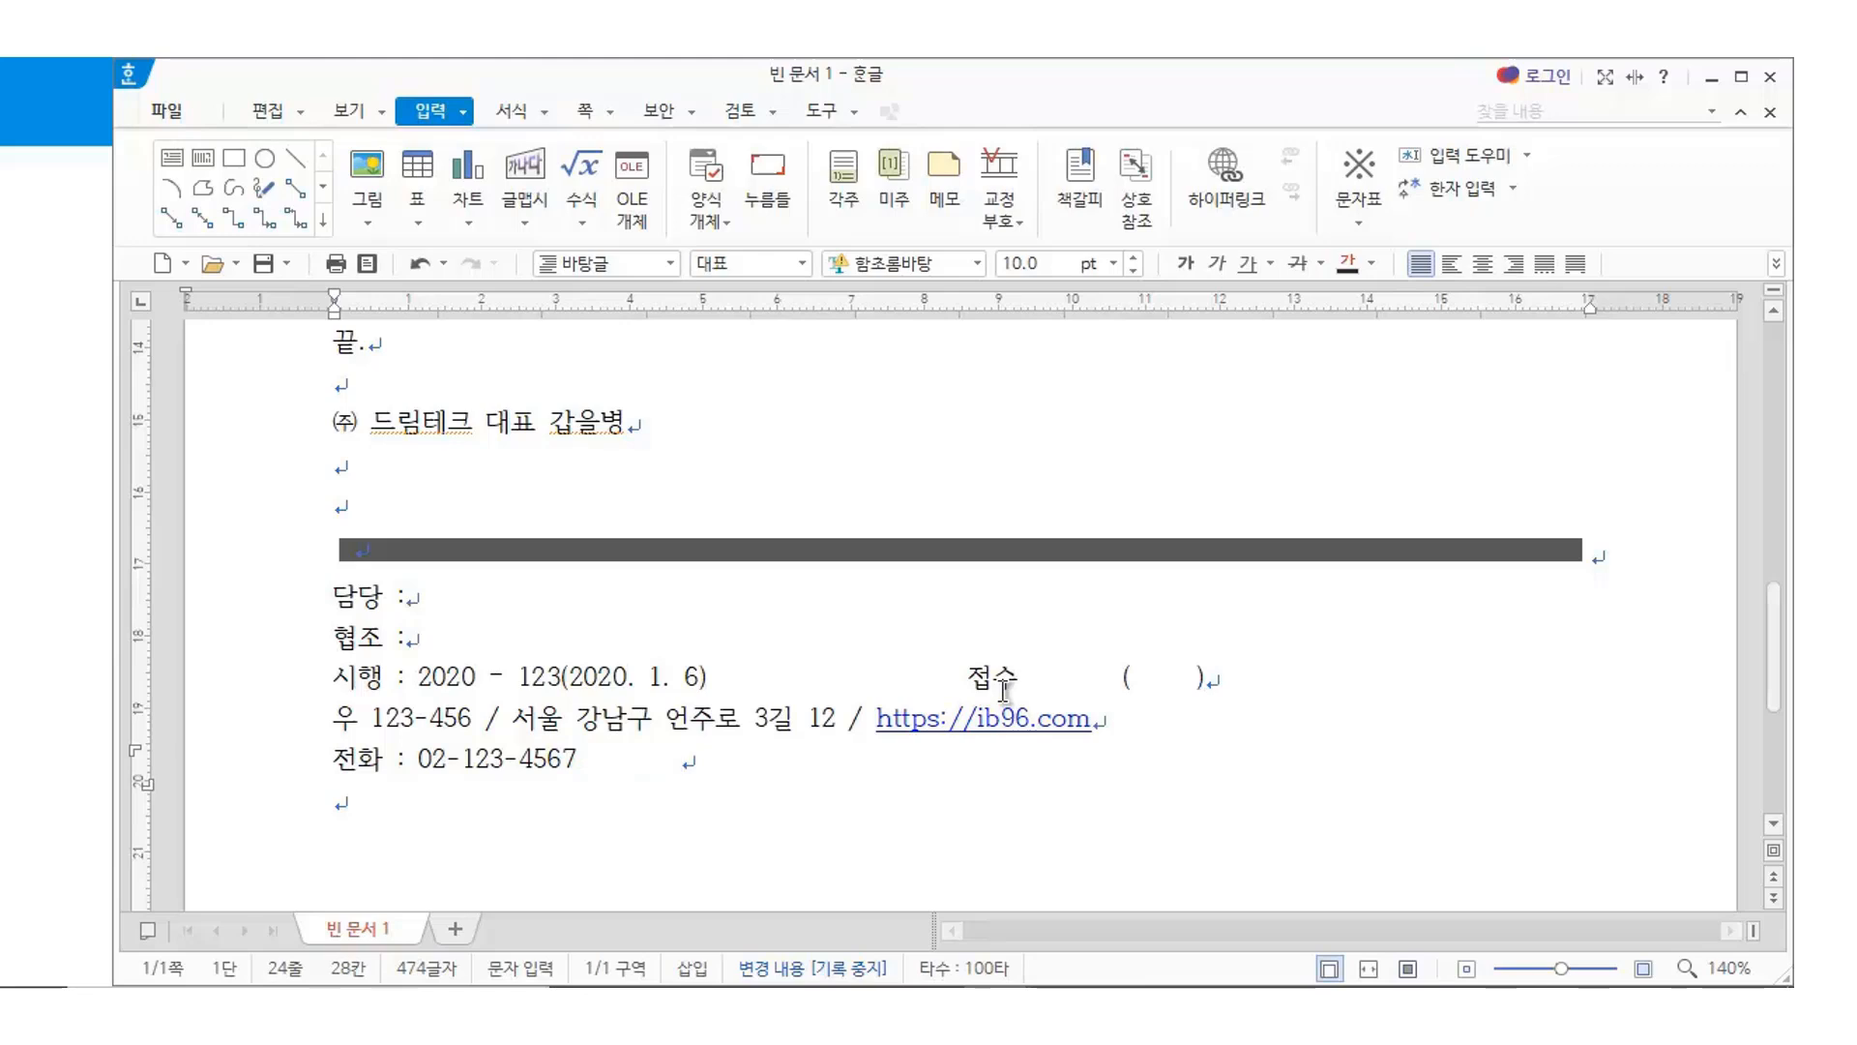
pyautogui.write('   fax')
# Replace 'fax' with 전송 and the fax number, then add the contact e-mail address and /공개
pyautogui.press('BackSpace')
pyautogui.press('BackSpace')
pyautogui.press('BackSpace')
pyautogui.write('전송')
pyautogui.write(' :')
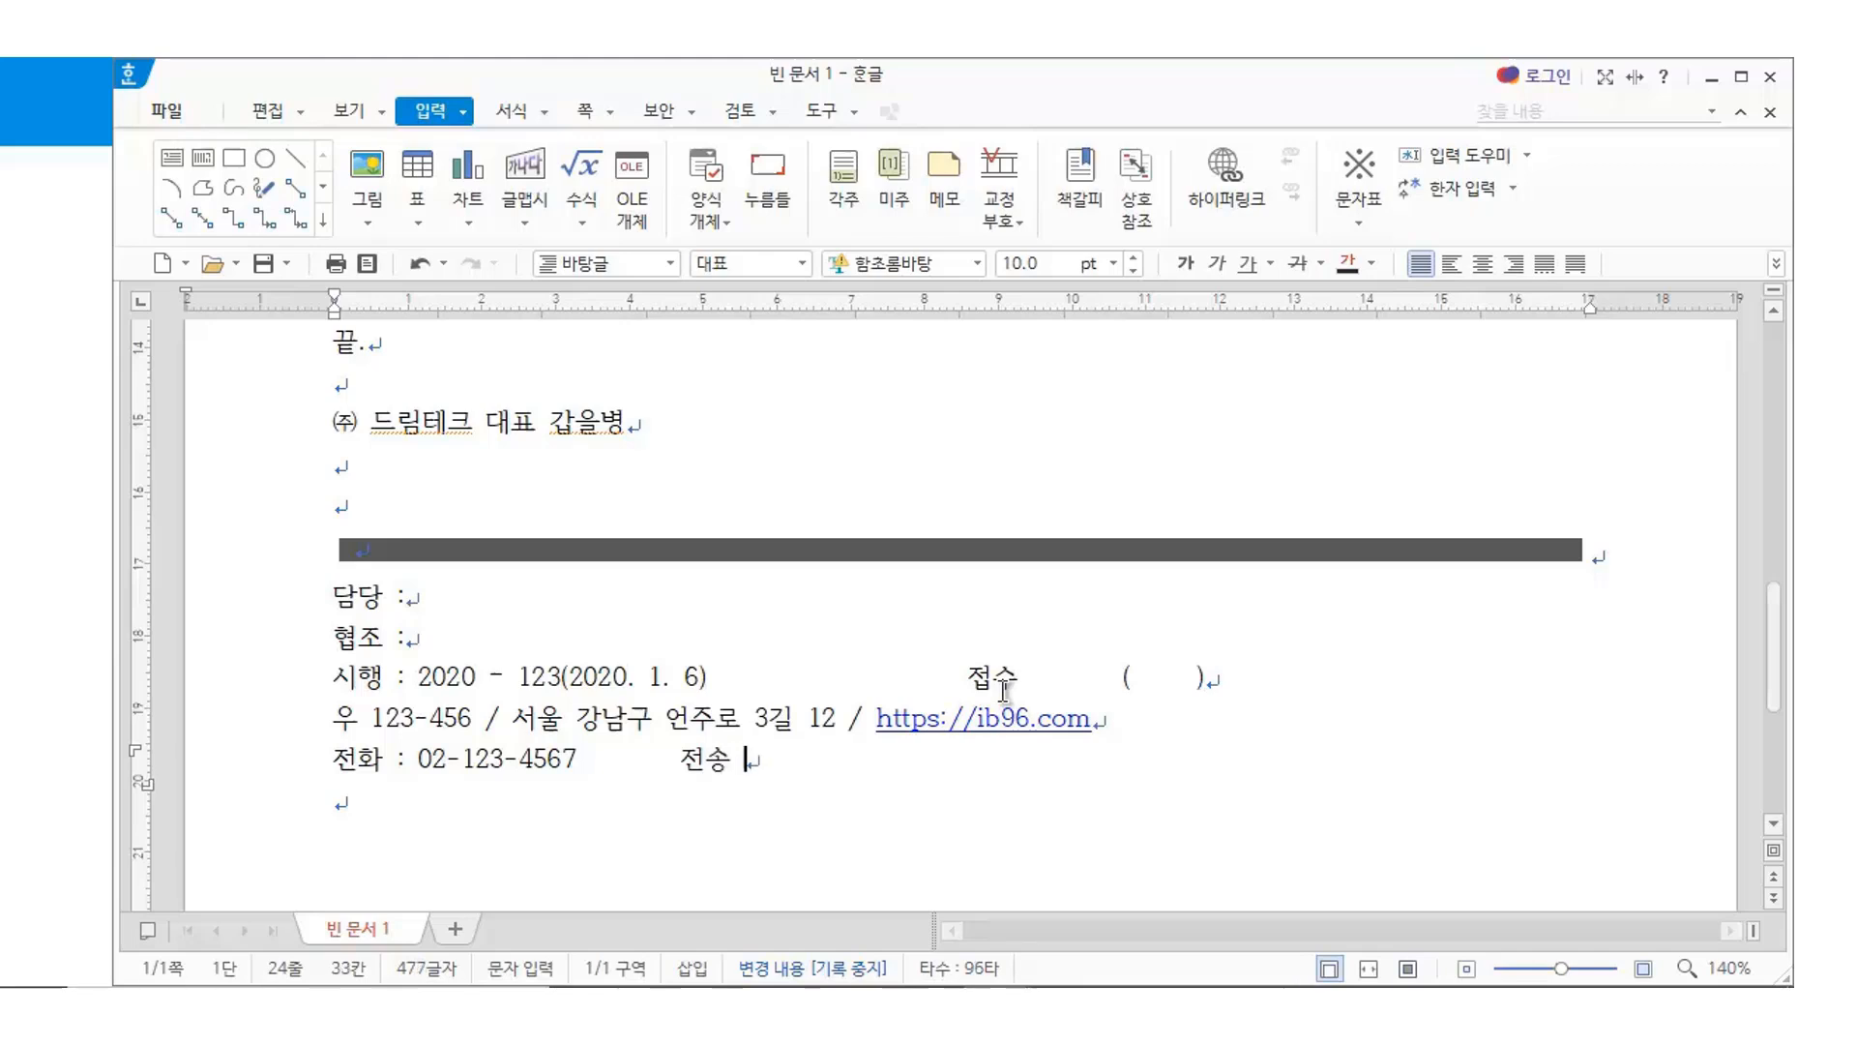
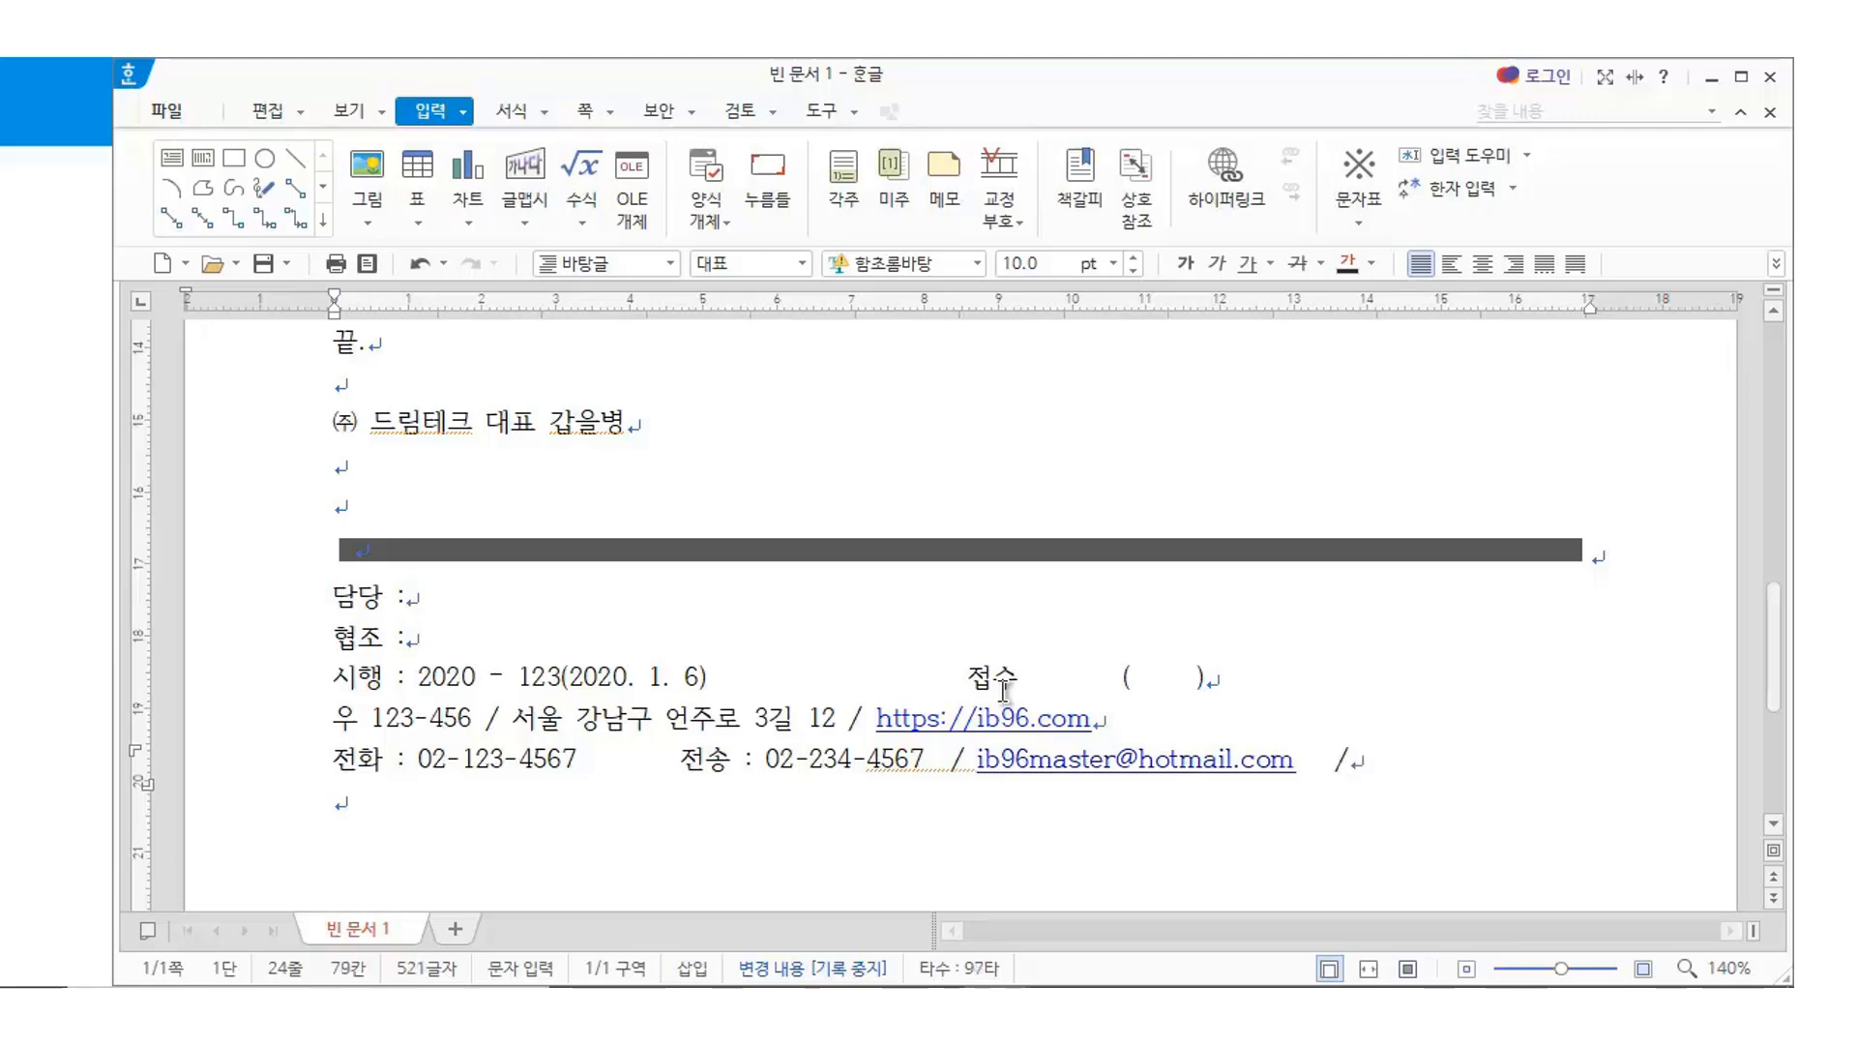
pyautogui.write('공개')
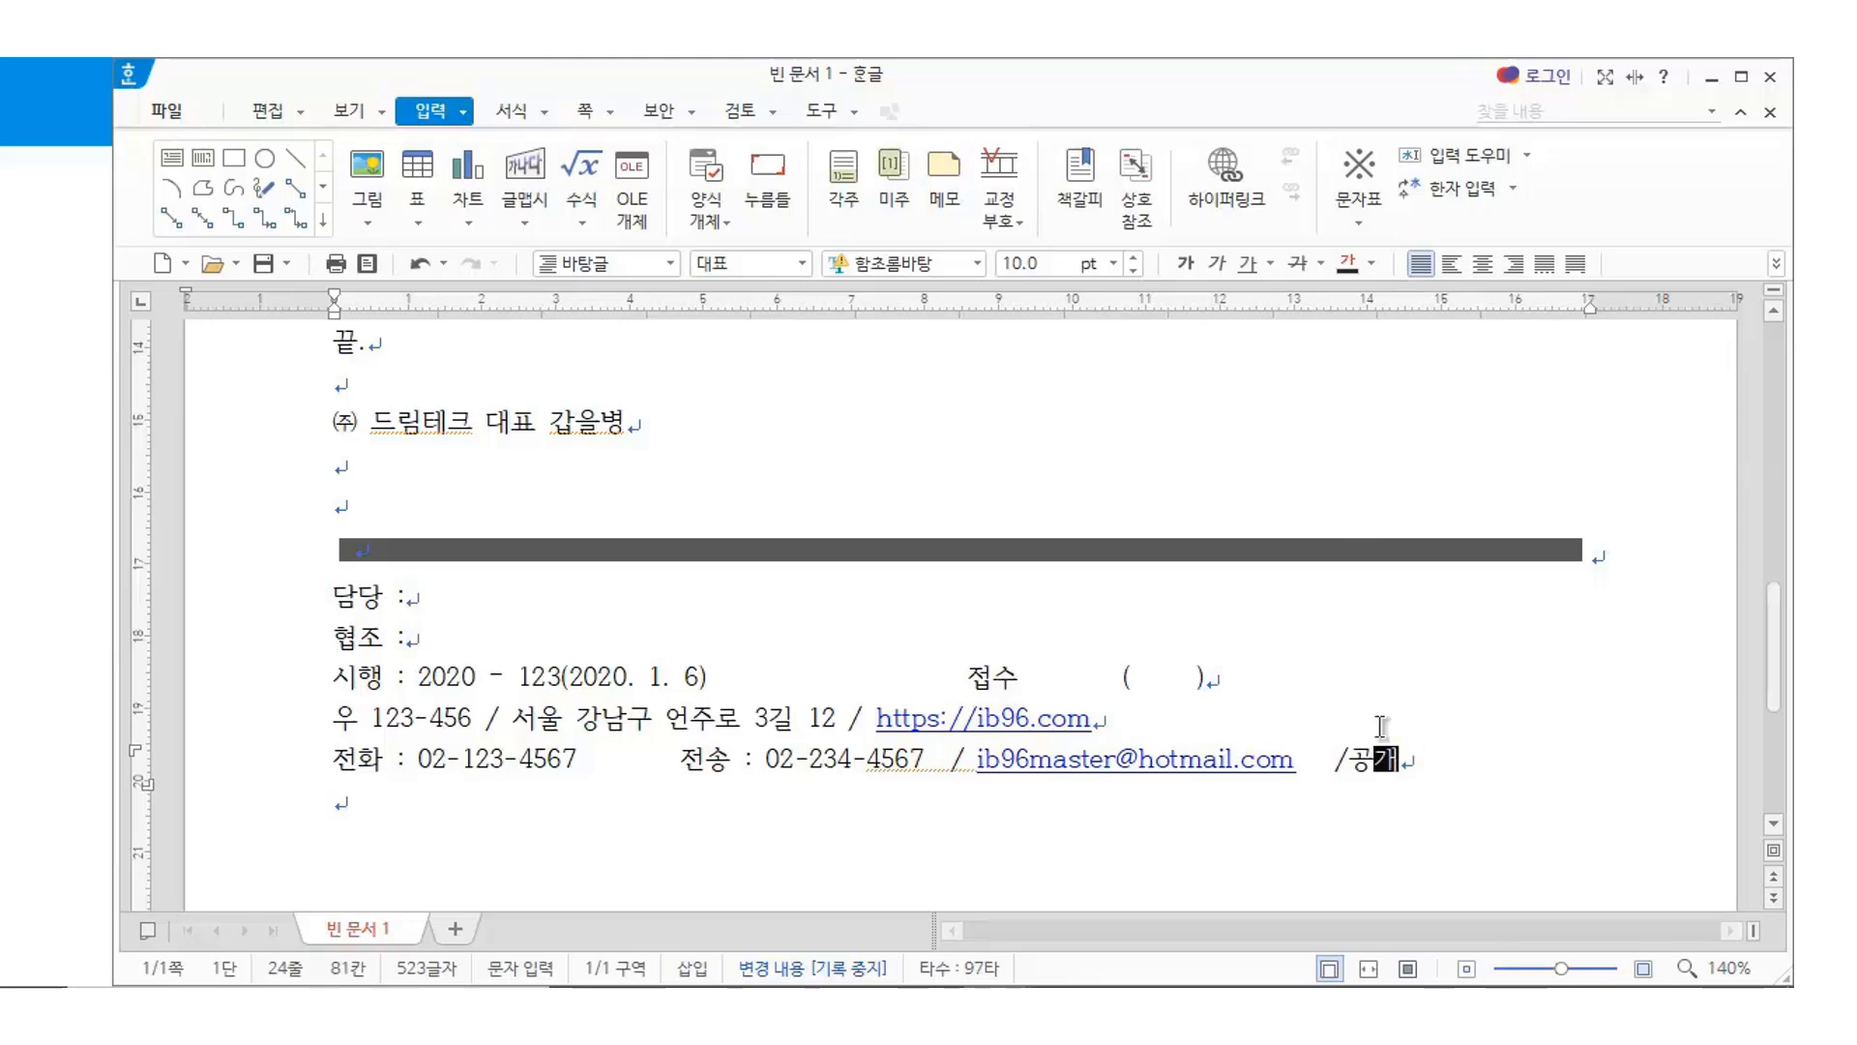
# Save the letter through 파일 > 저장하기 under the file name 공문서샘플1.hwp
pyautogui.scroll(15, 1381, 726)
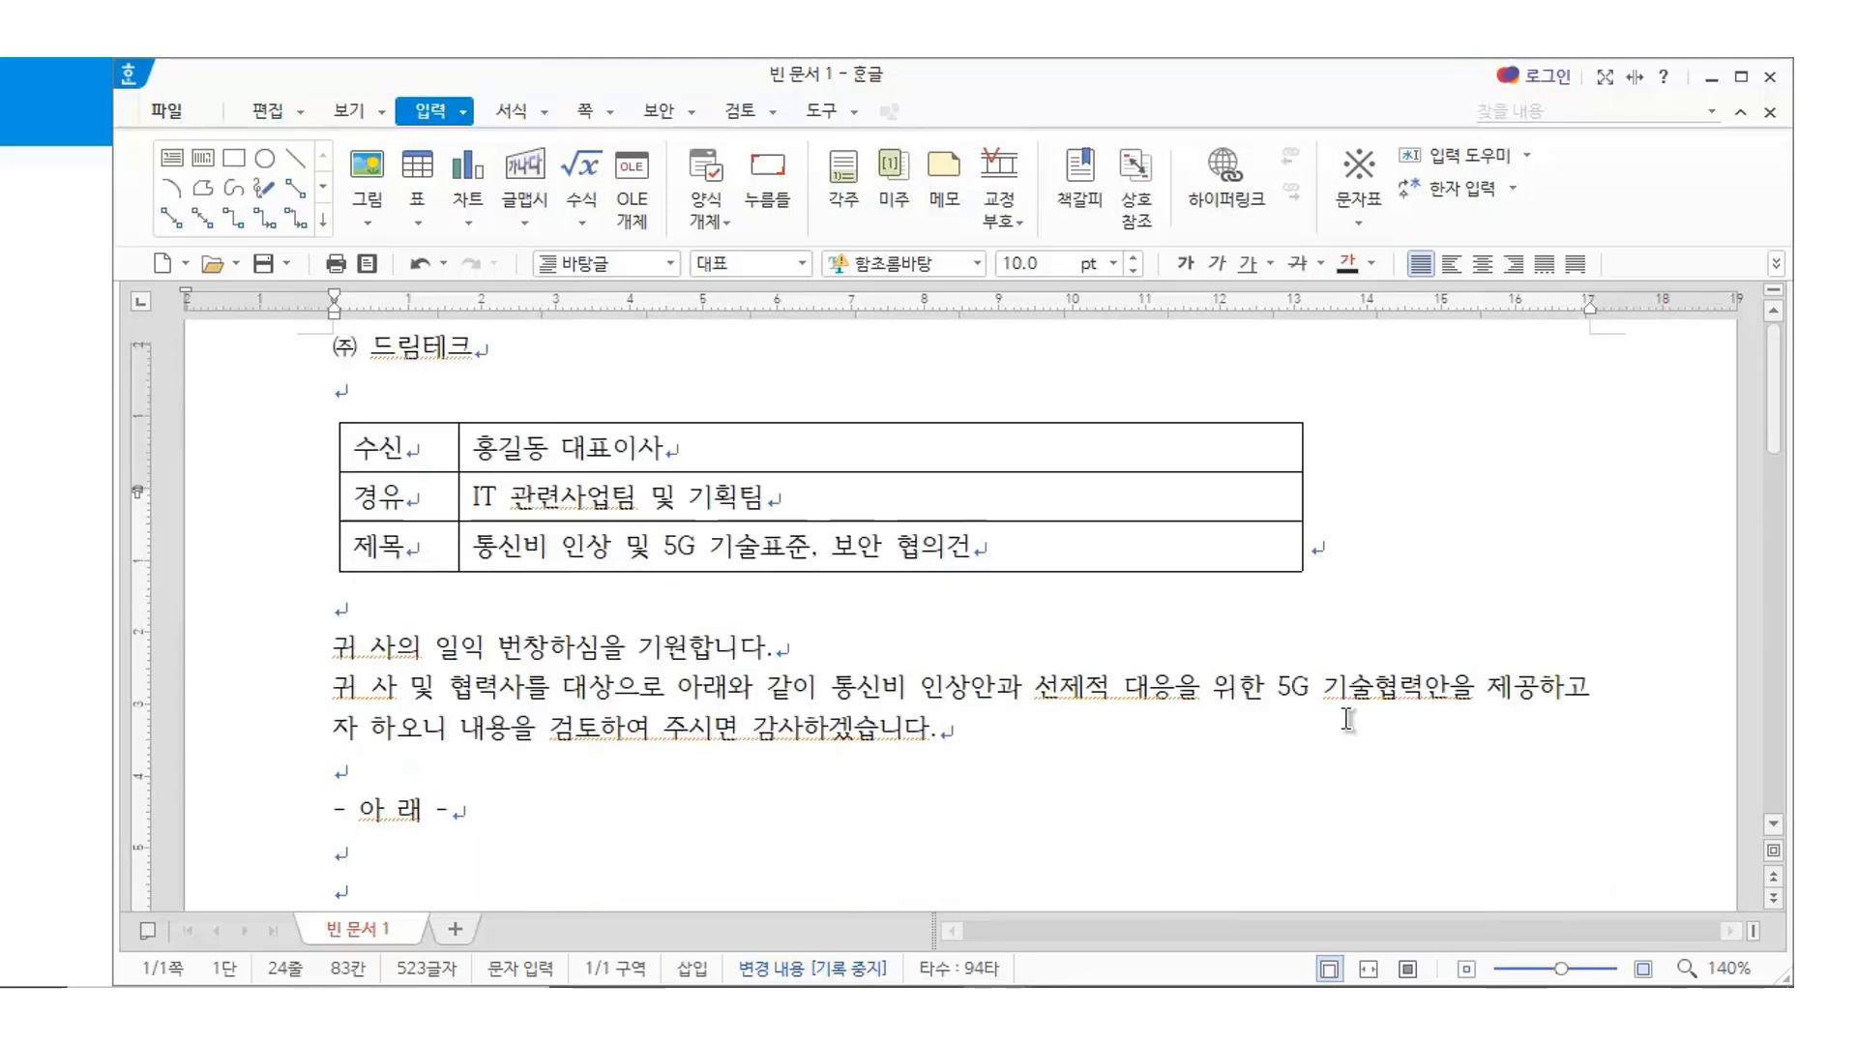
pyautogui.scroll(-15, 1348, 718)
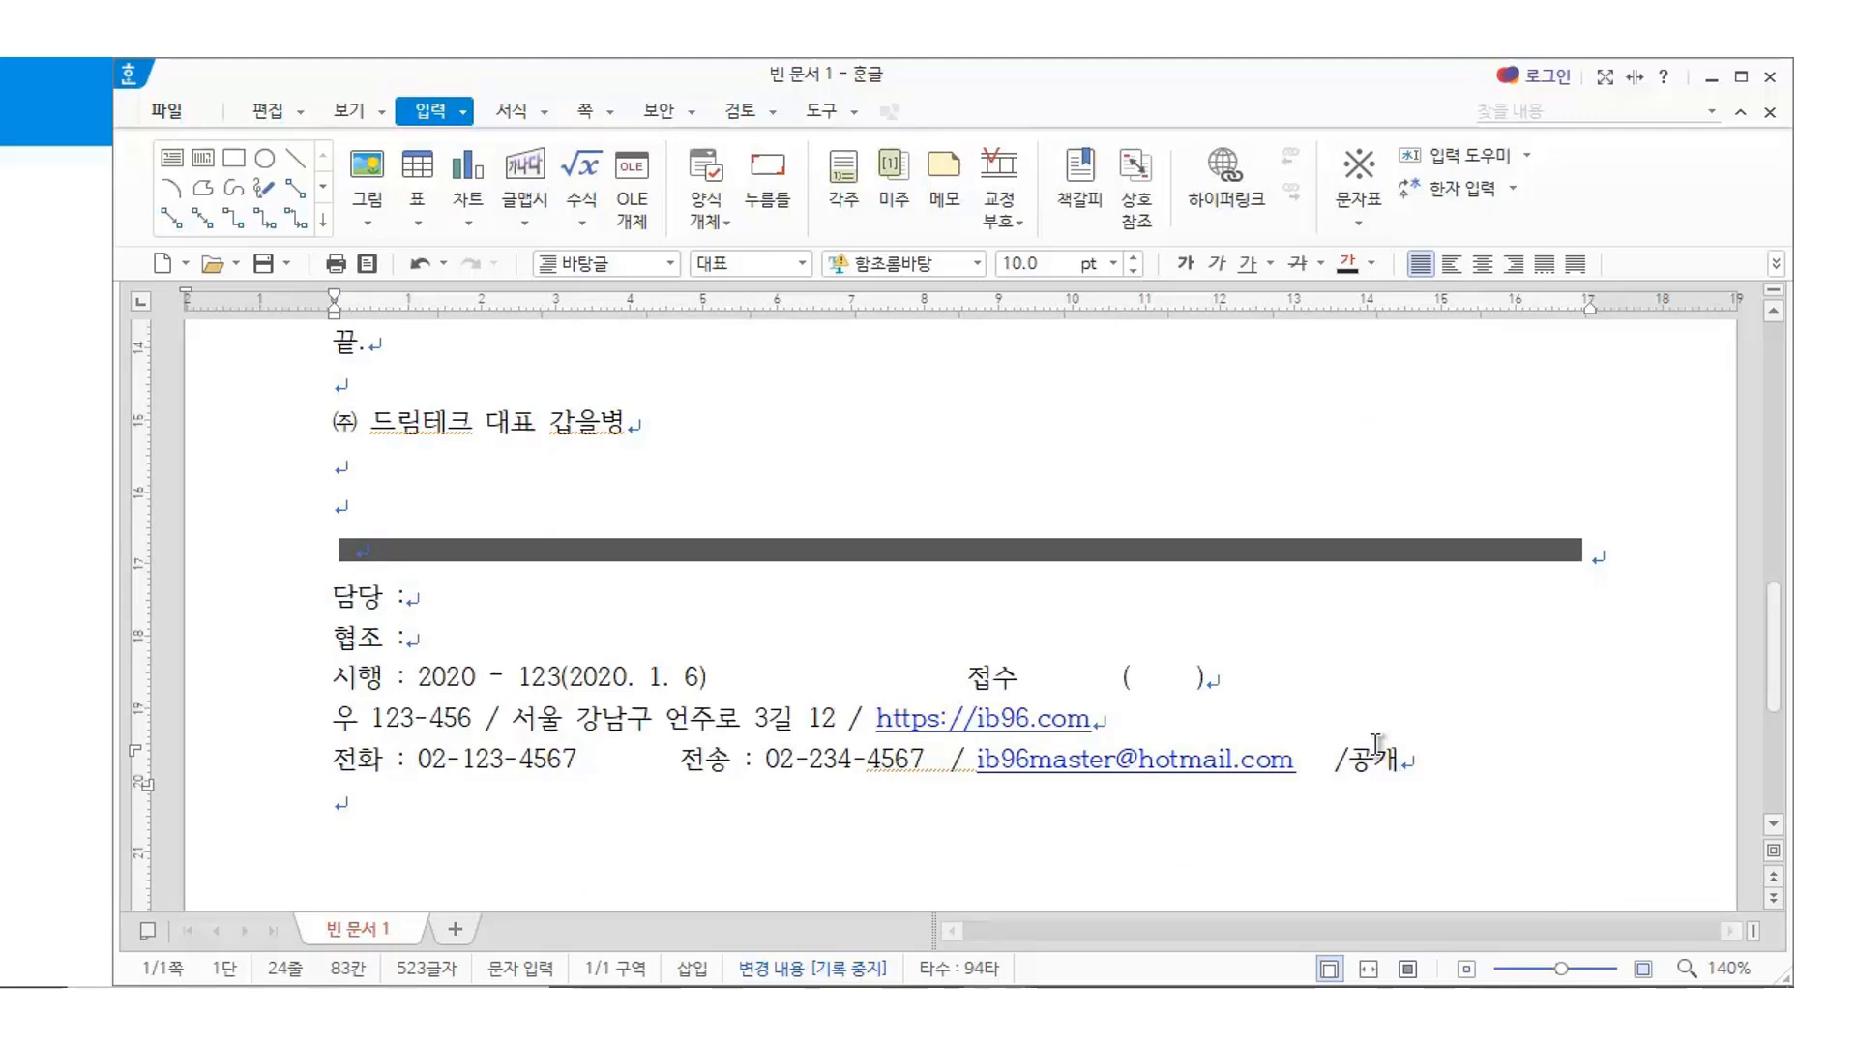
pyautogui.click(166, 110)
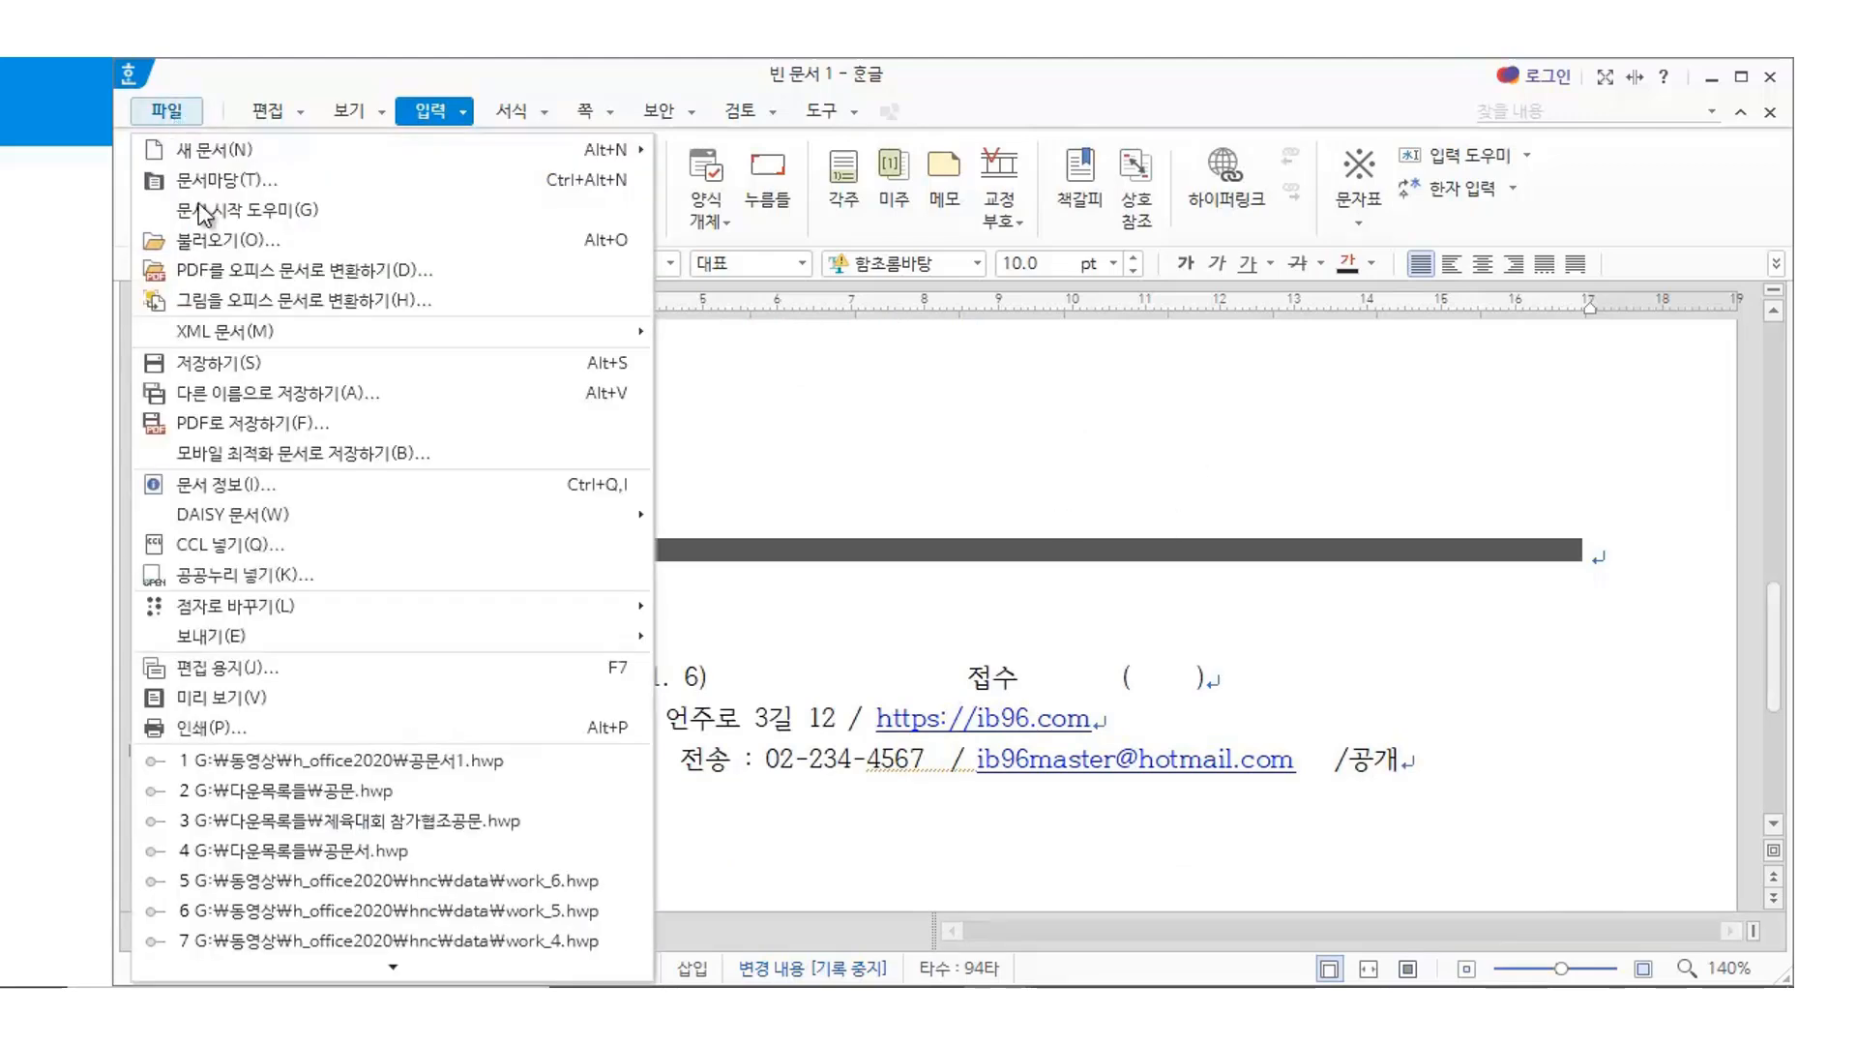
pyautogui.click(229, 364)
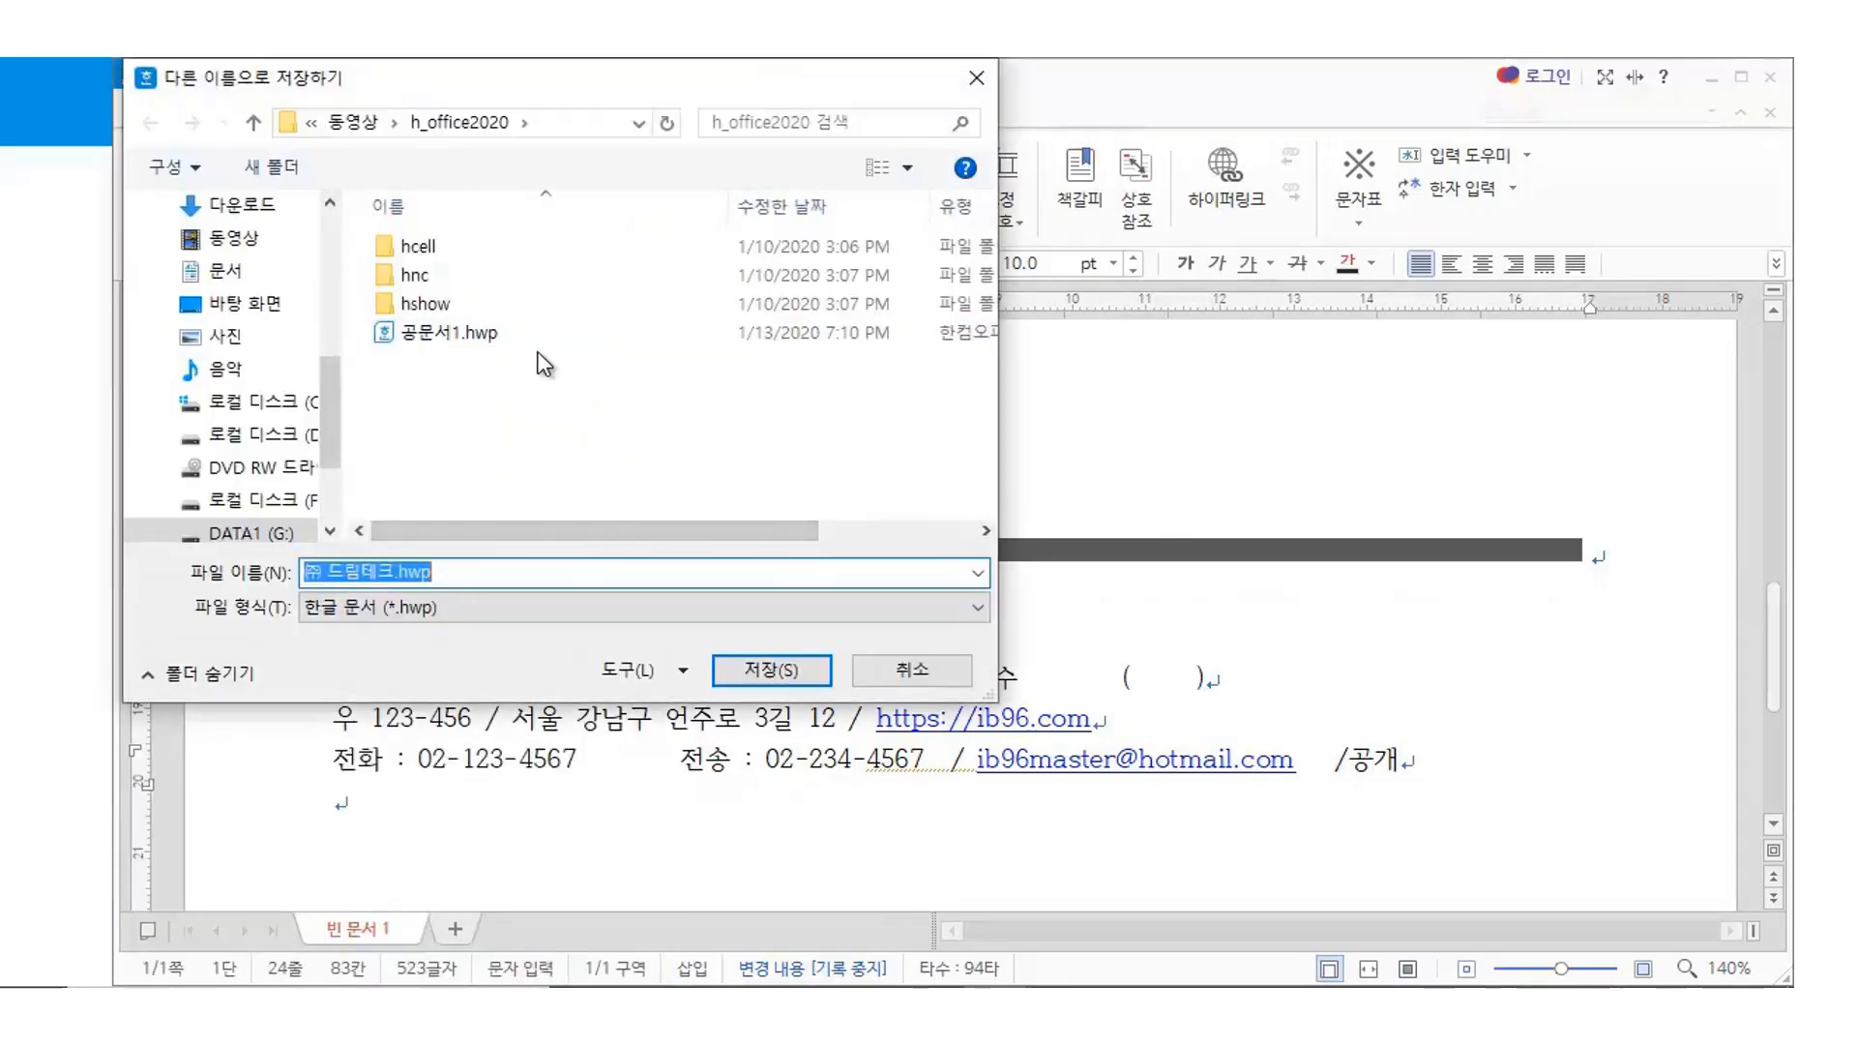
pyautogui.write('공문서')
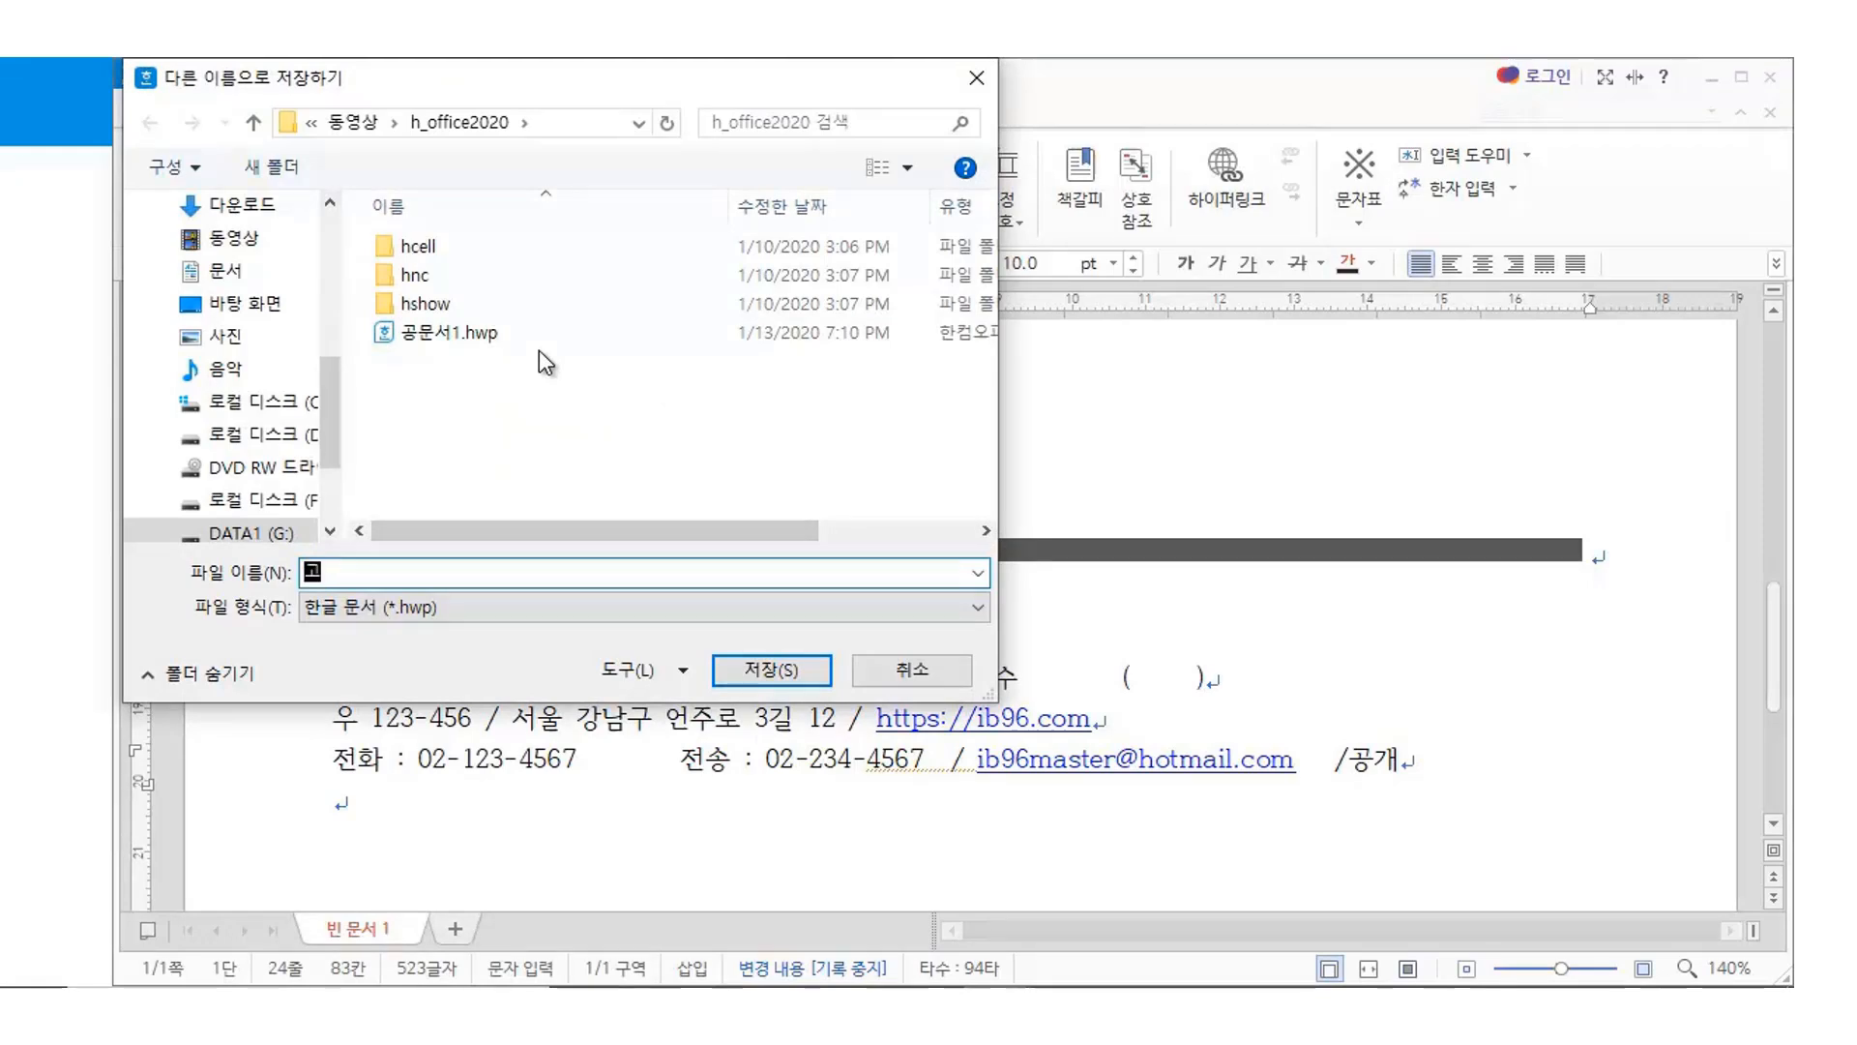
pyautogui.write('샘플1')
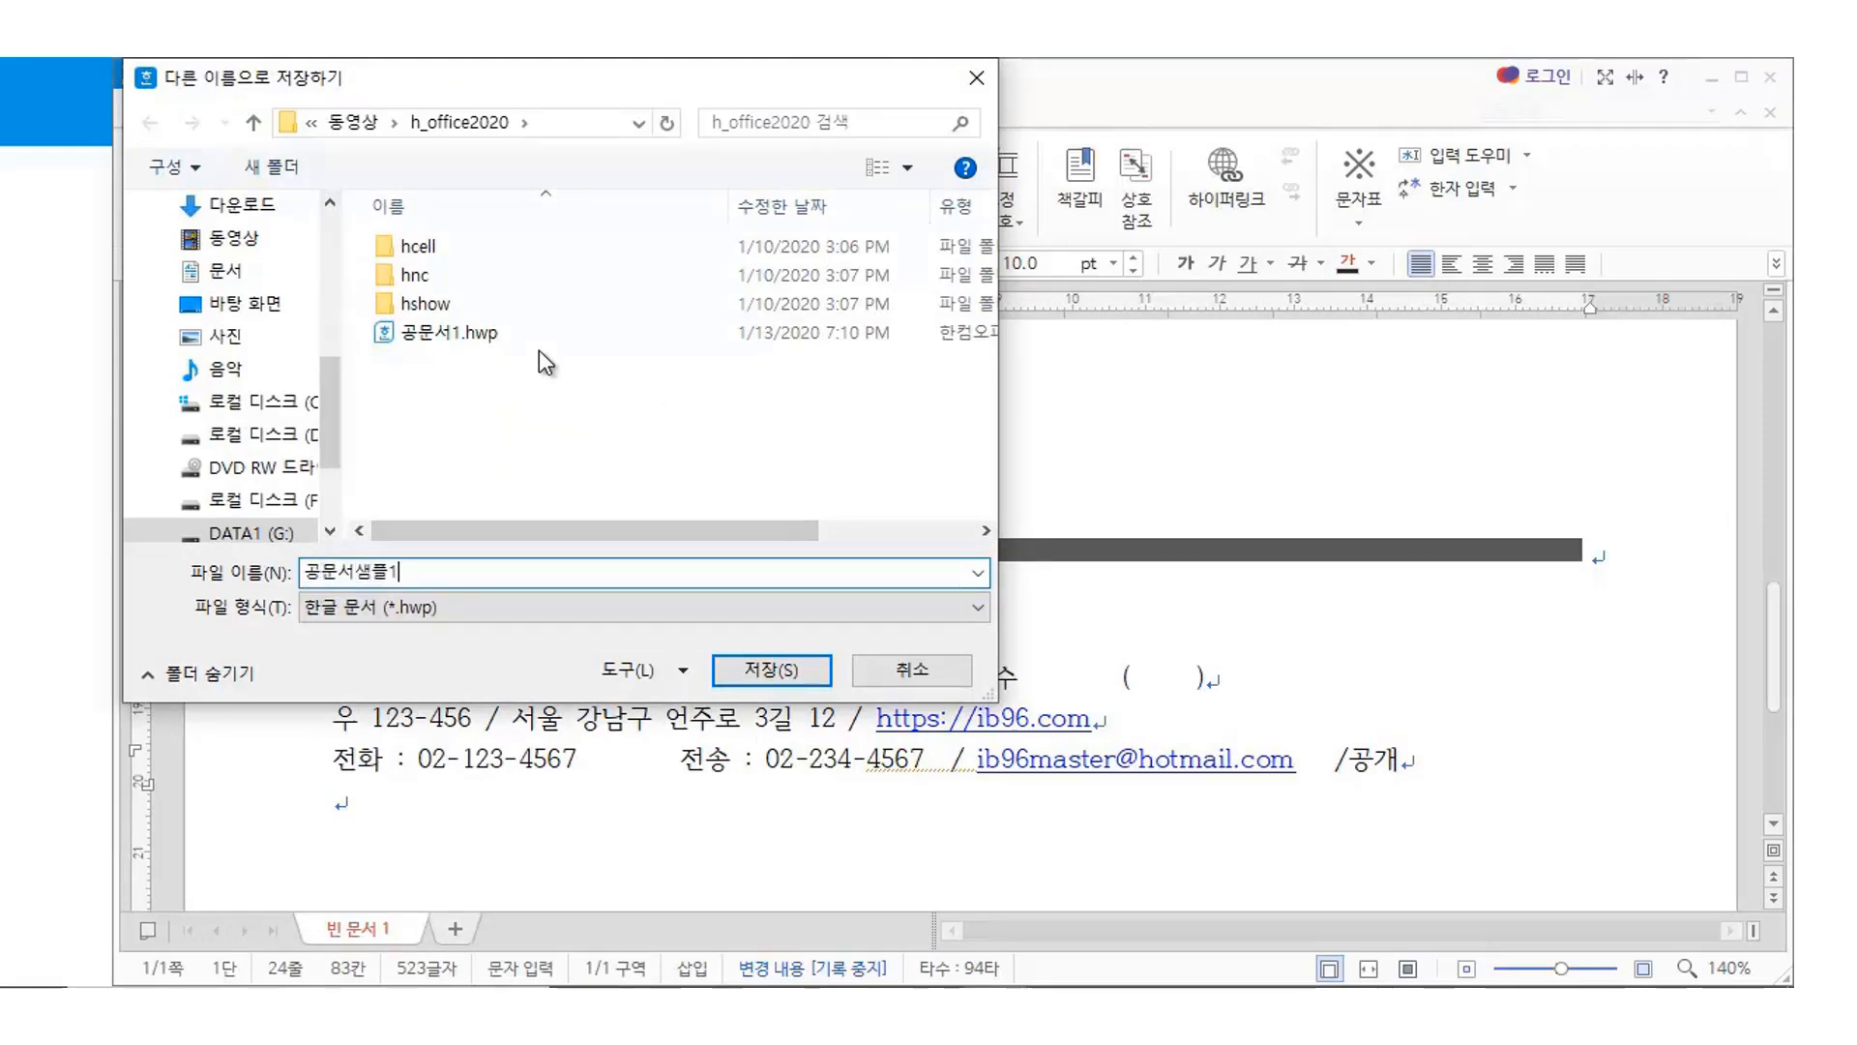
pyautogui.press('Return')
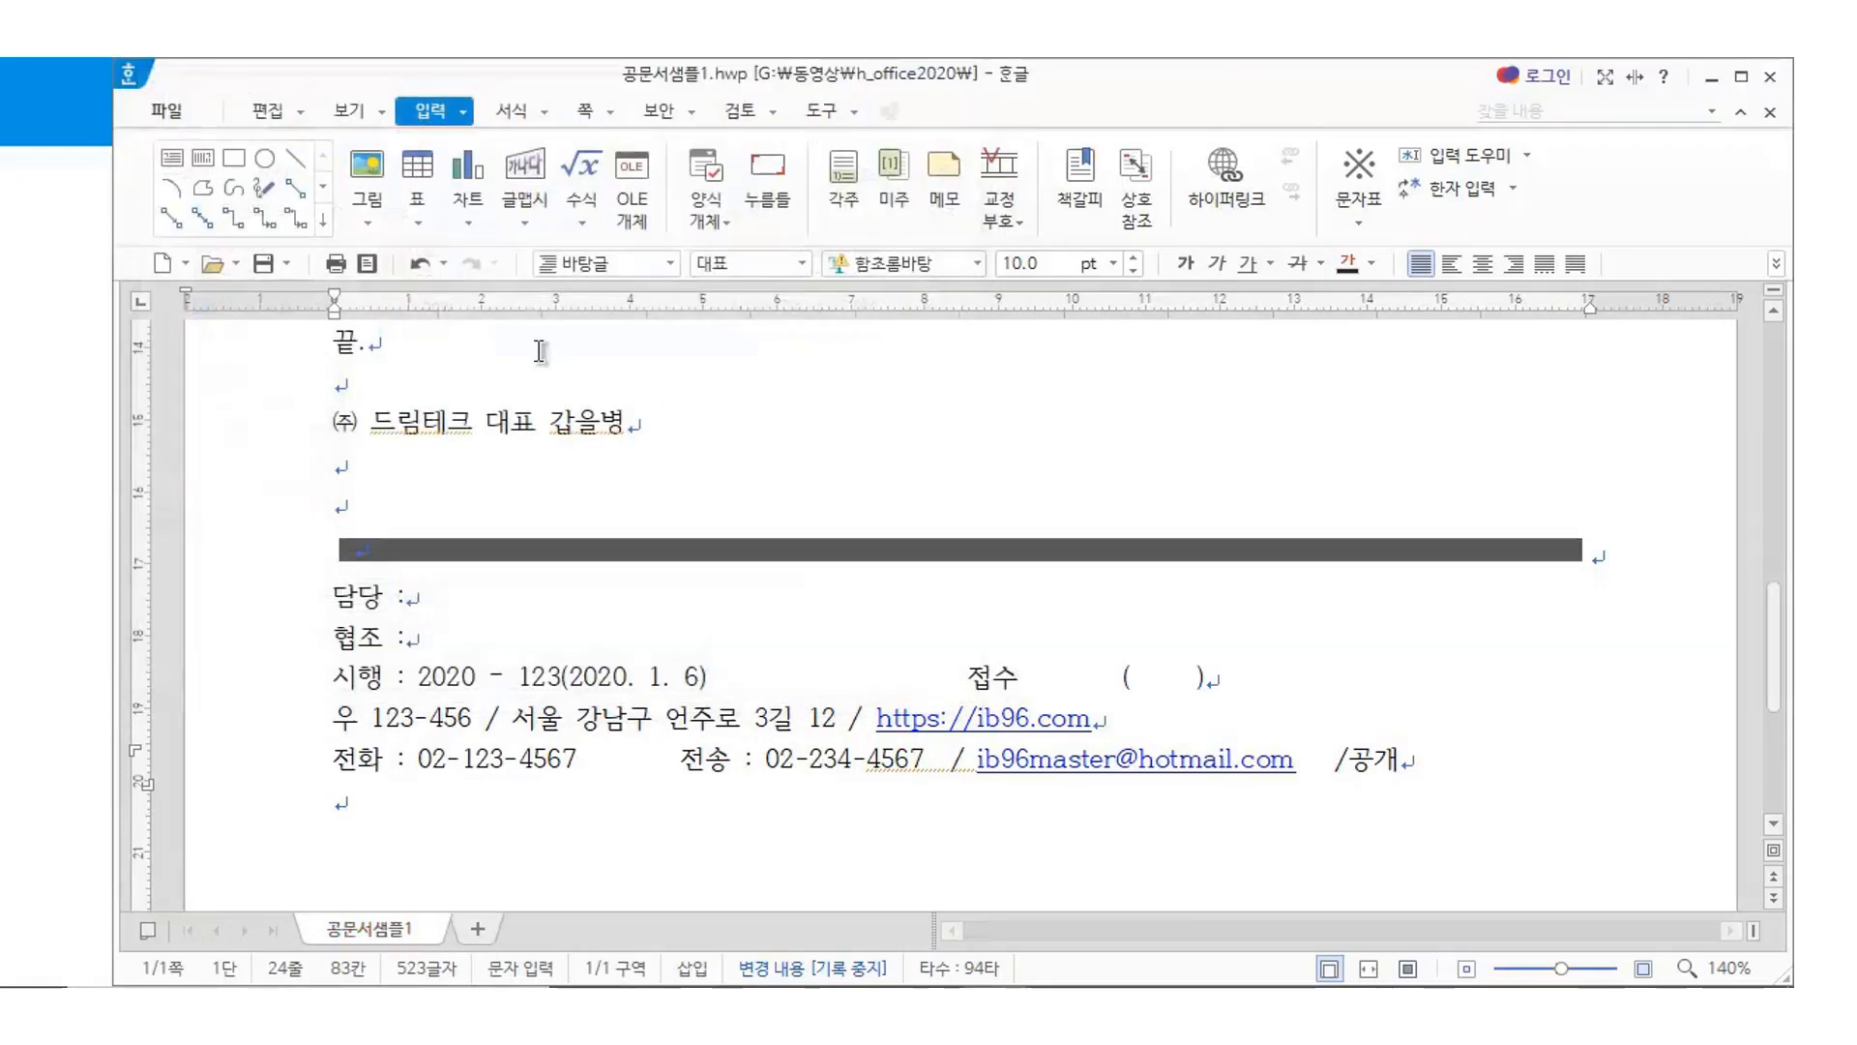
# Scroll to the top and drag across the ㈜ 드림테크 heading line to select it
pyautogui.scroll(10, 1064, 633)
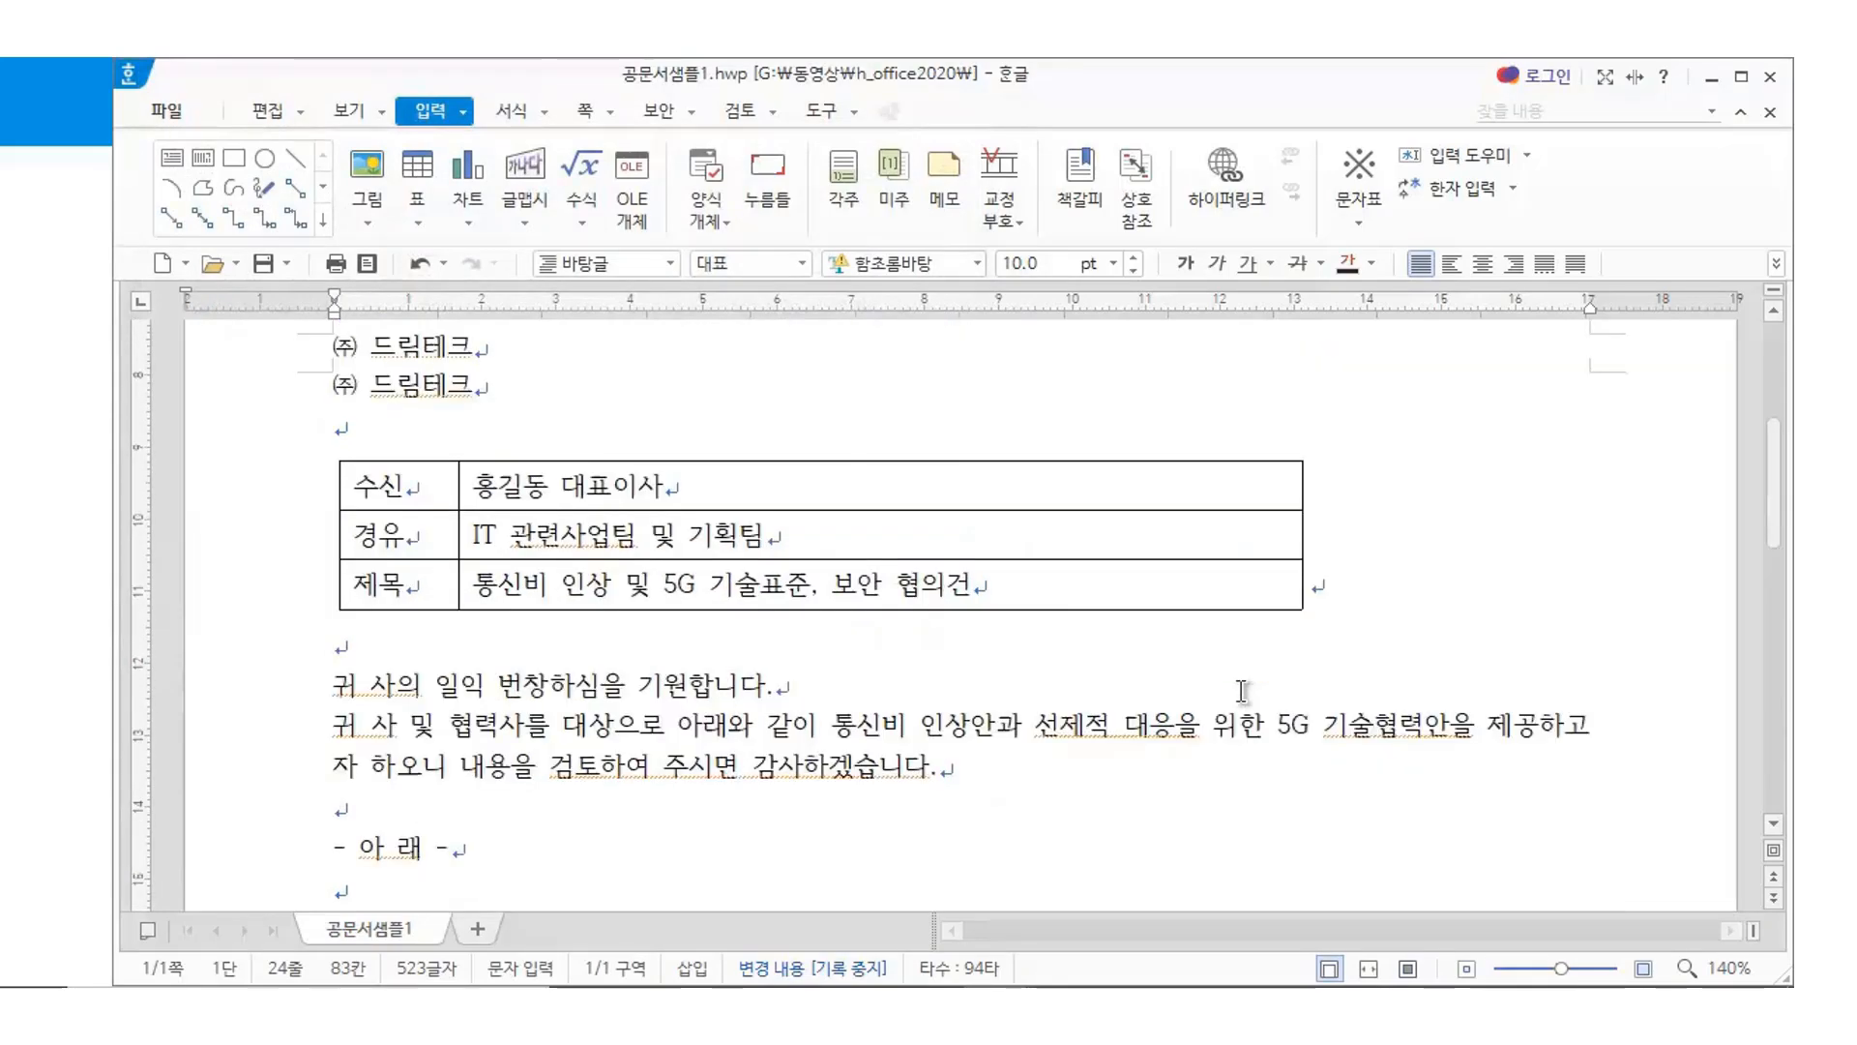
pyautogui.click(652, 524)
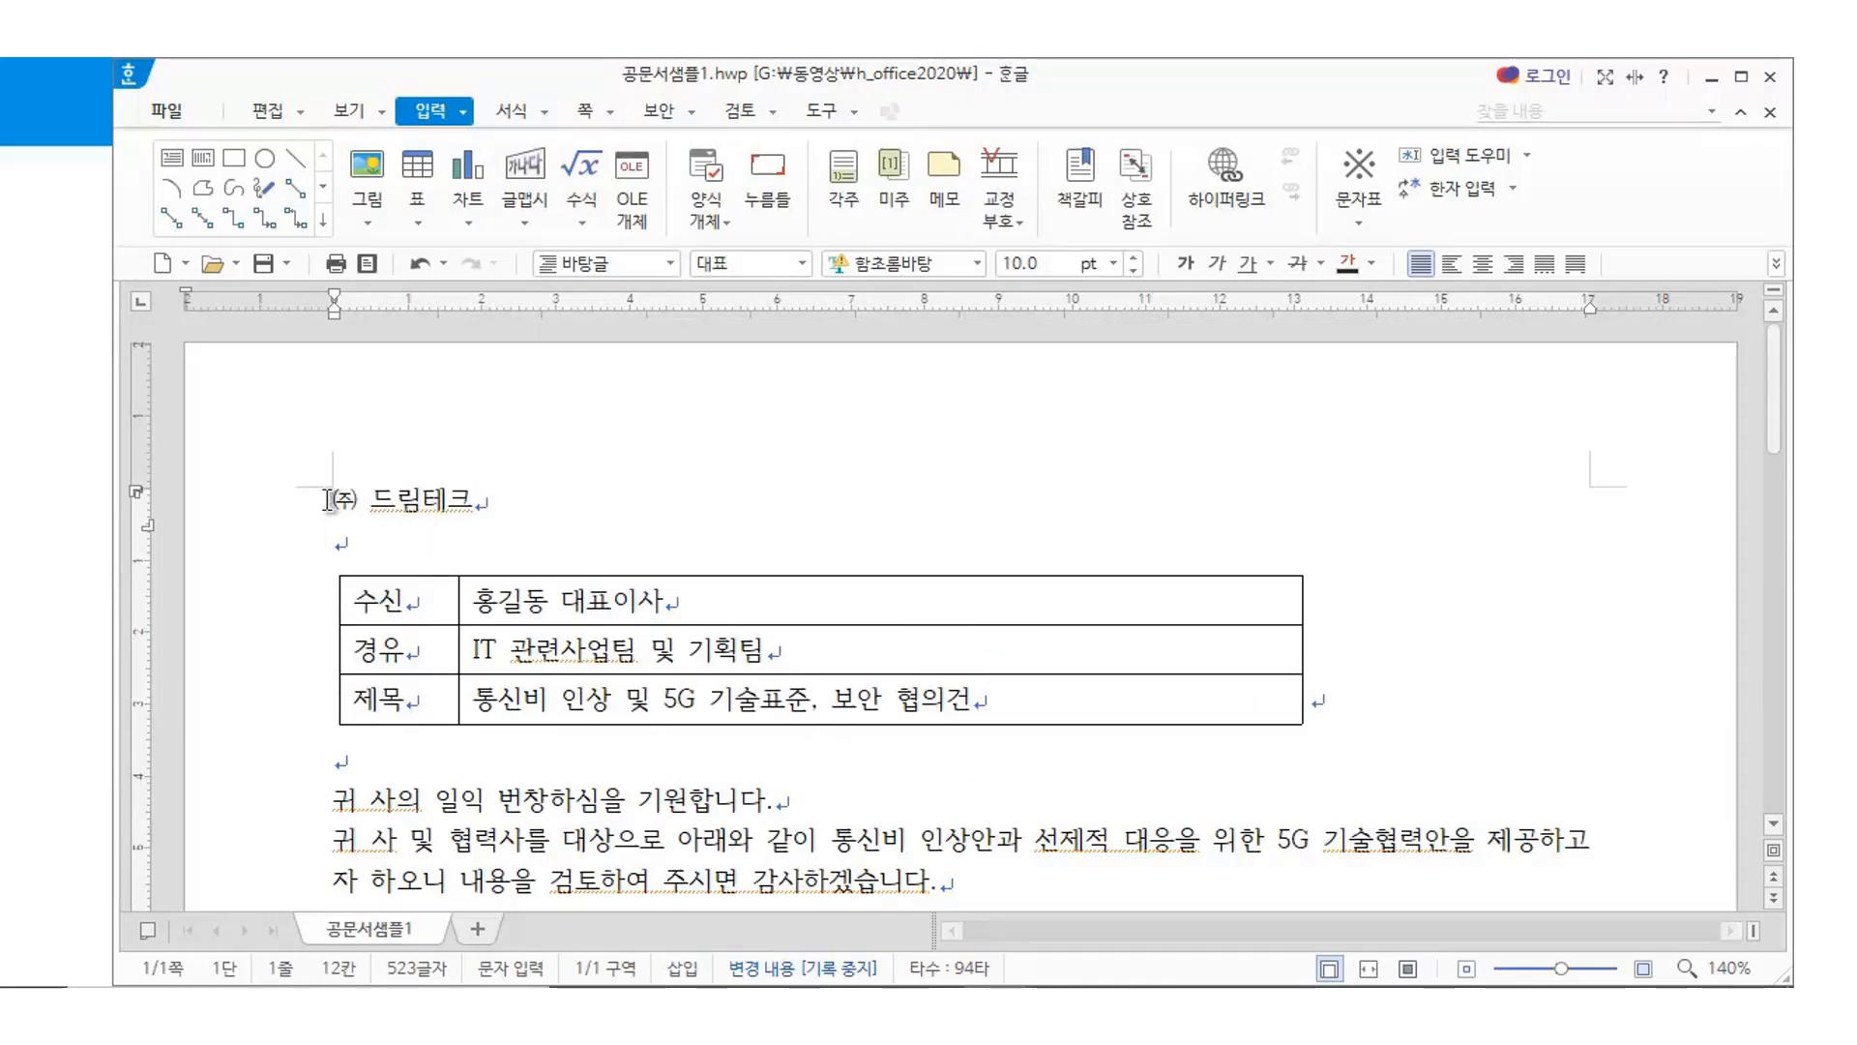
pyautogui.moveTo(333, 499); pyautogui.dragTo(554, 499)
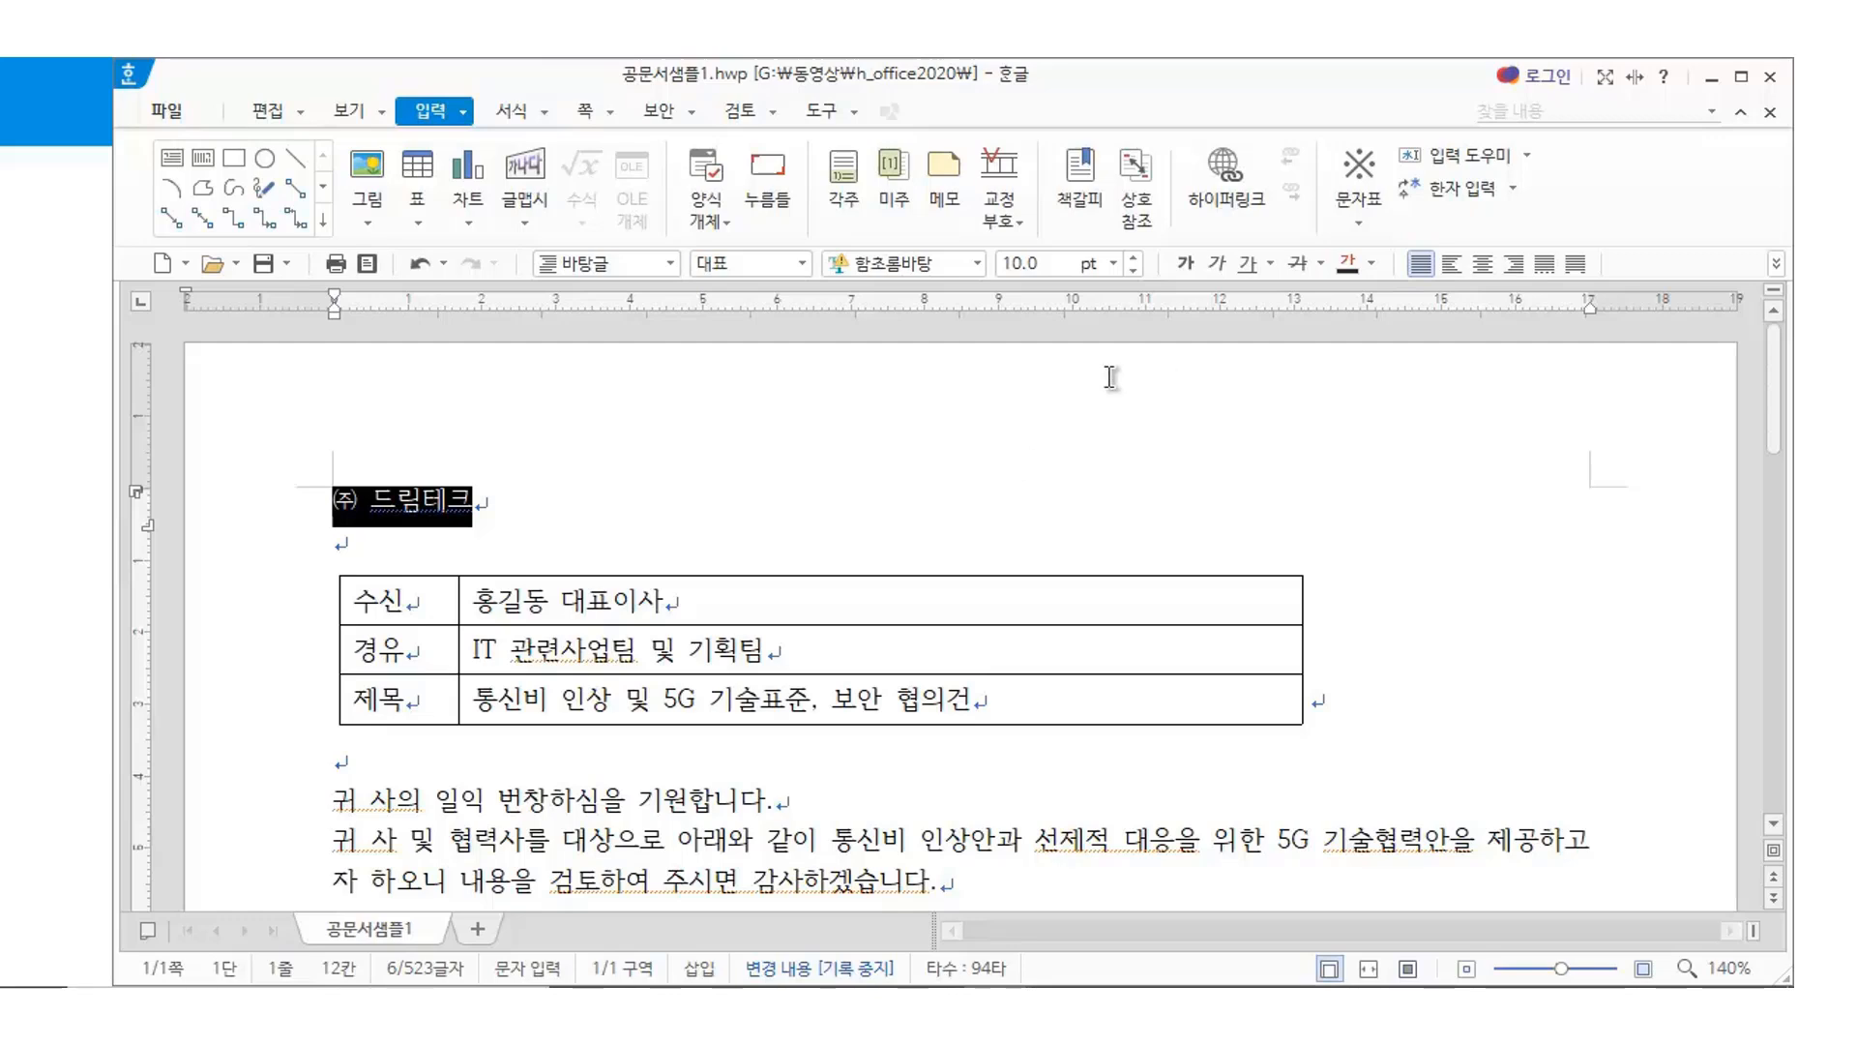
# Make the ㈜ 드림테크 title 18 pt and centre it on the line
pyautogui.click(1046, 269)
pyautogui.write('18')
pyautogui.press('Return')
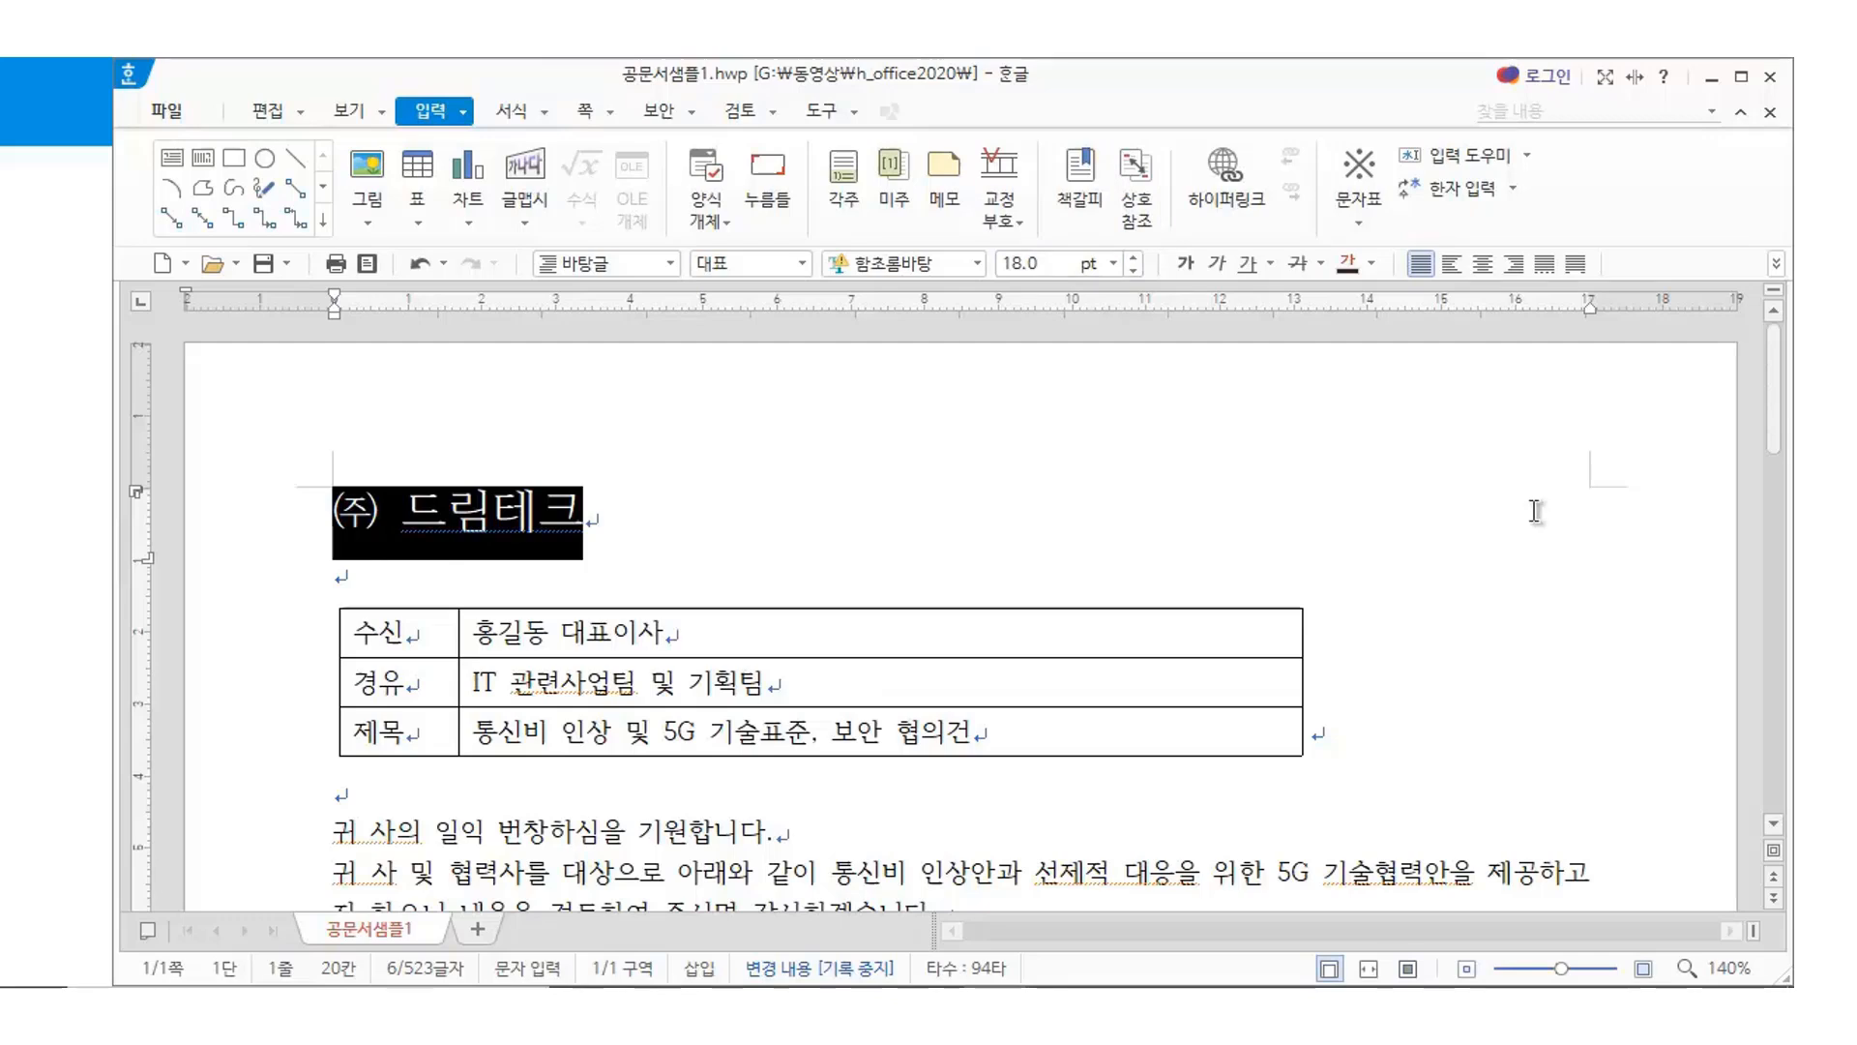
pyautogui.click(1482, 263)
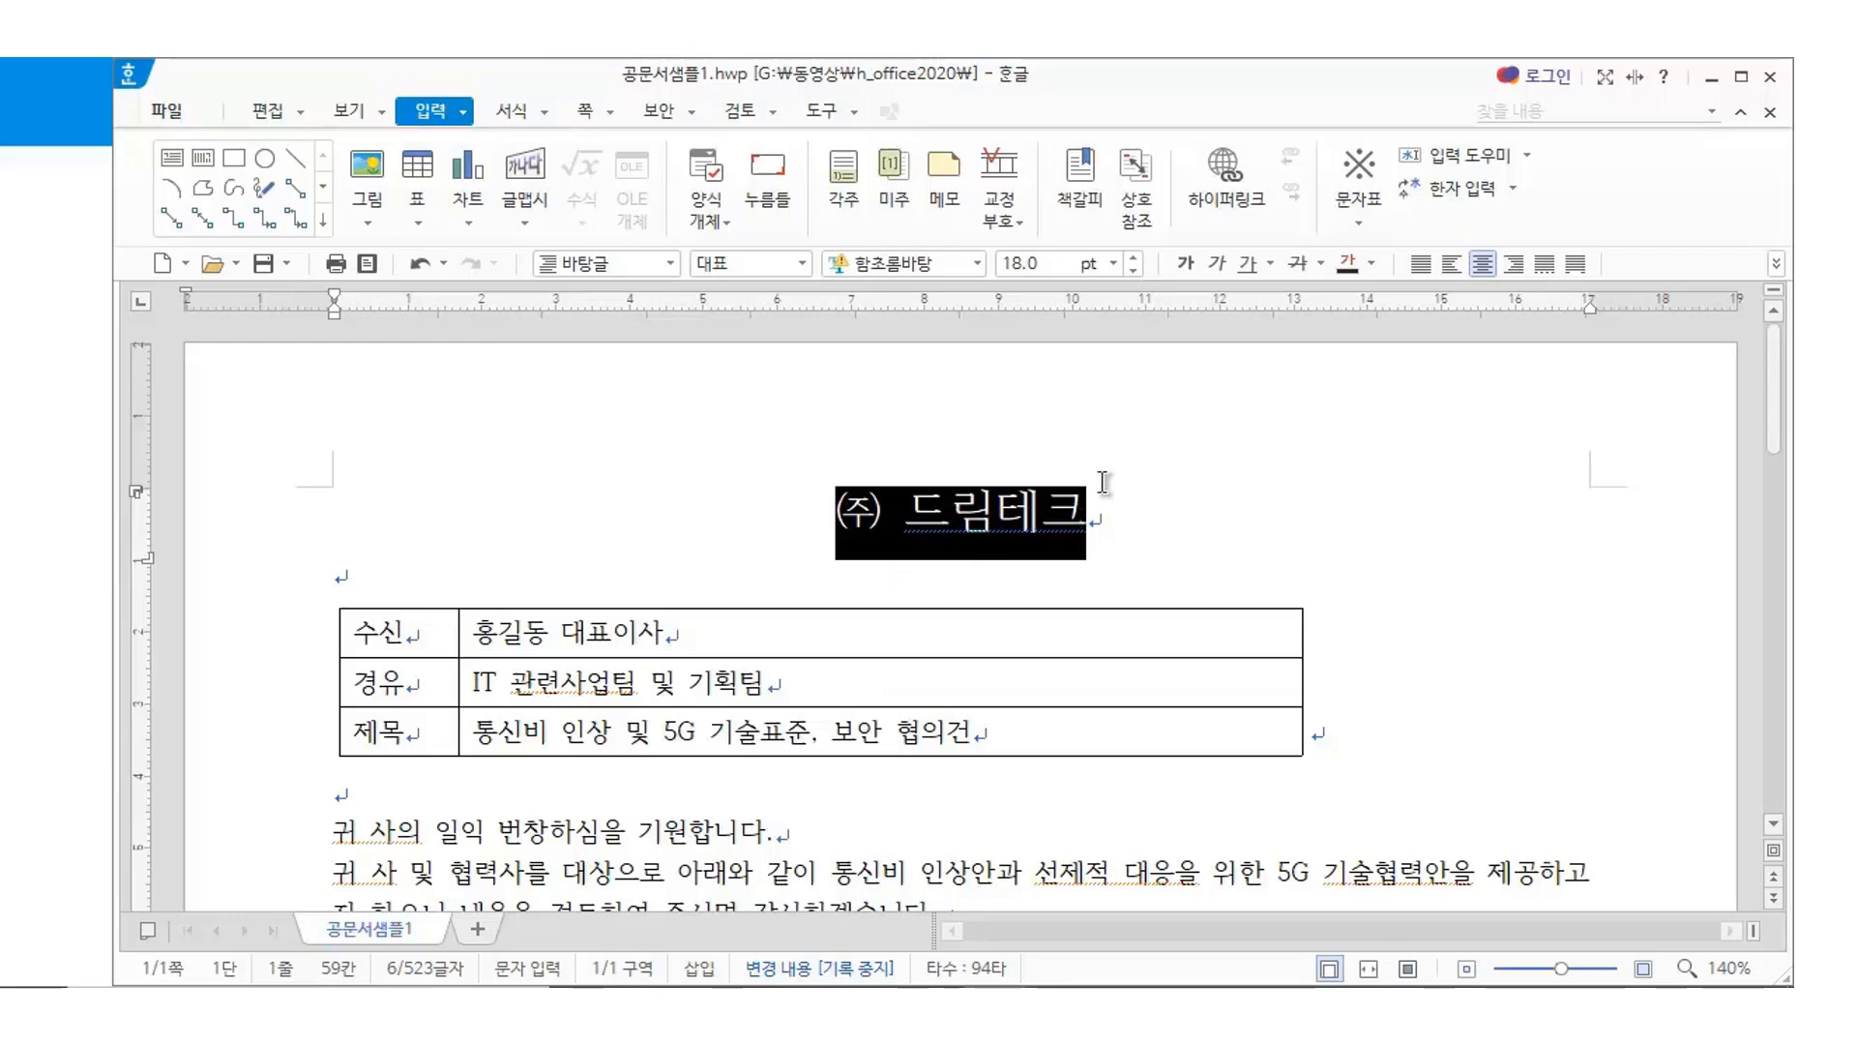
# Widen the title's letter spacing with several 자간 넓게 steps, then reselect the title
pyautogui.click(512, 112)
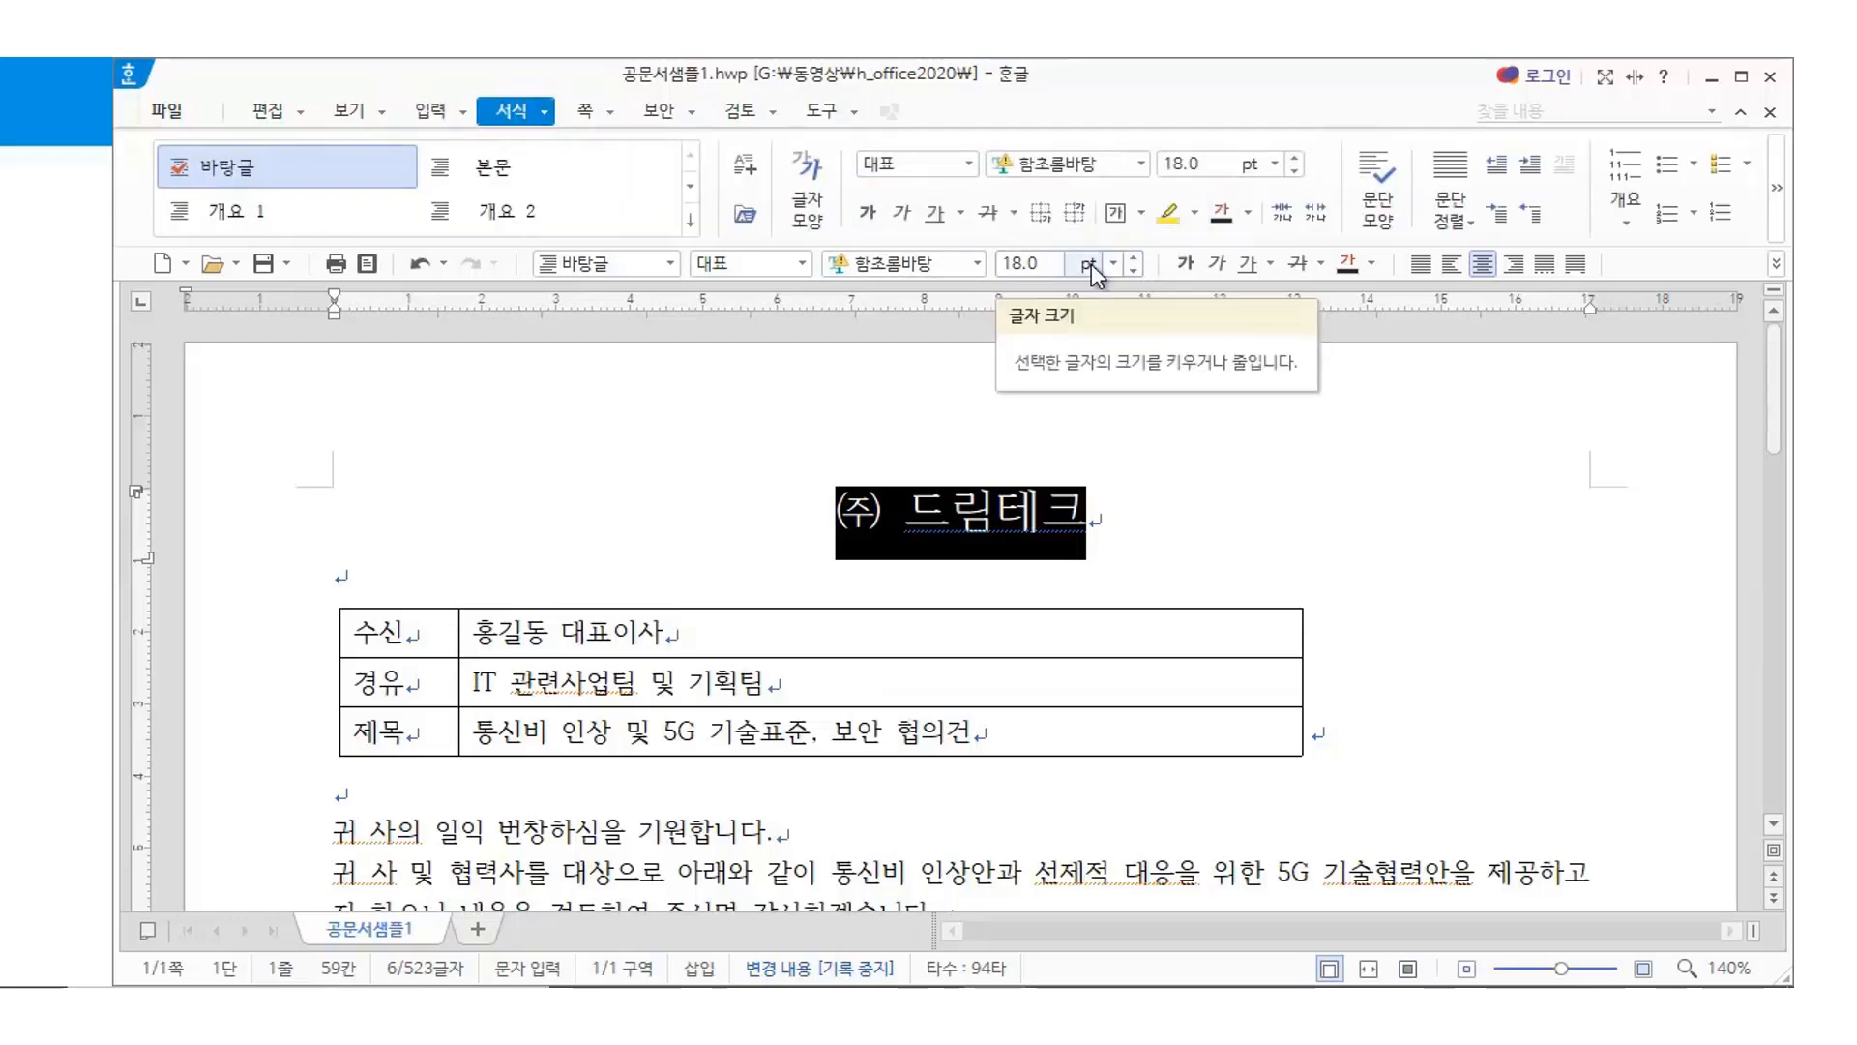
pyautogui.click(1323, 216)
pyautogui.click(1323, 217)
pyautogui.click(1318, 213)
pyautogui.click(1317, 213)
pyautogui.click(1317, 213)
pyautogui.click(1318, 213)
pyautogui.click(1322, 215)
pyautogui.click(1323, 215)
pyautogui.click(1323, 215)
pyautogui.click(1193, 561)
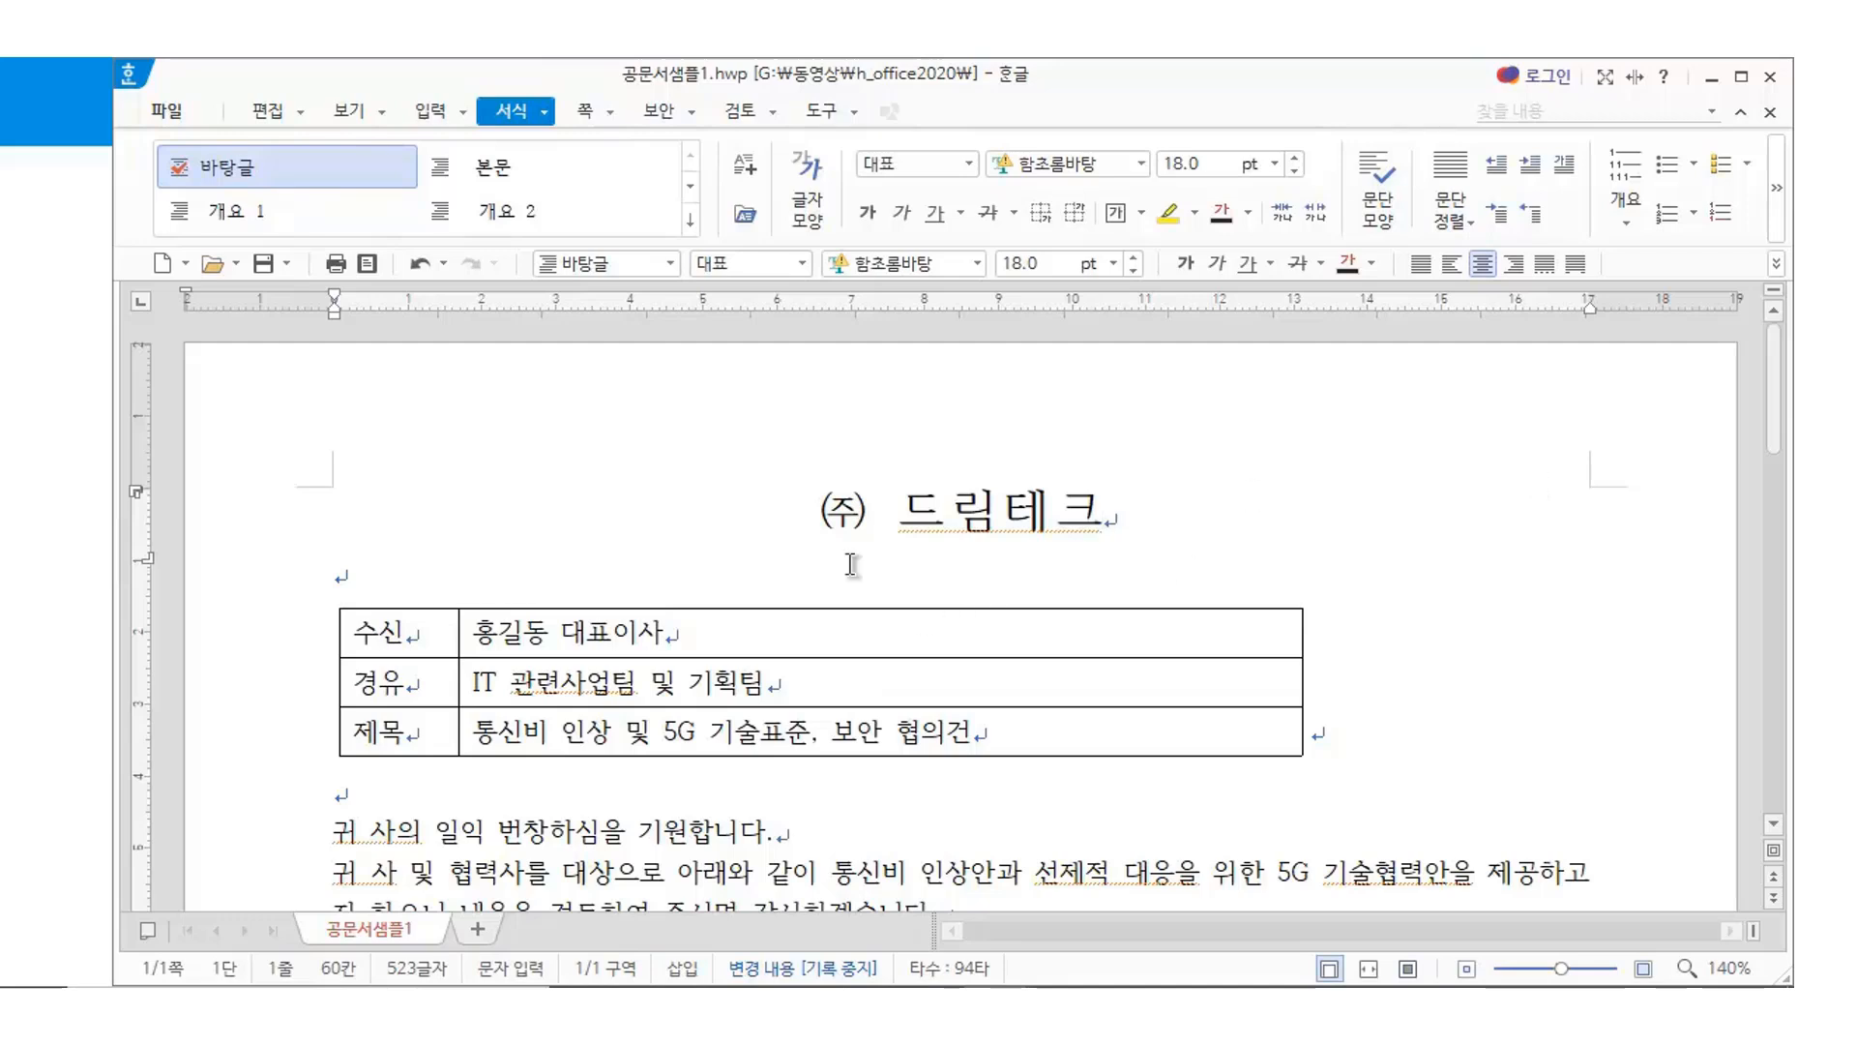
pyautogui.click(1332, 597)
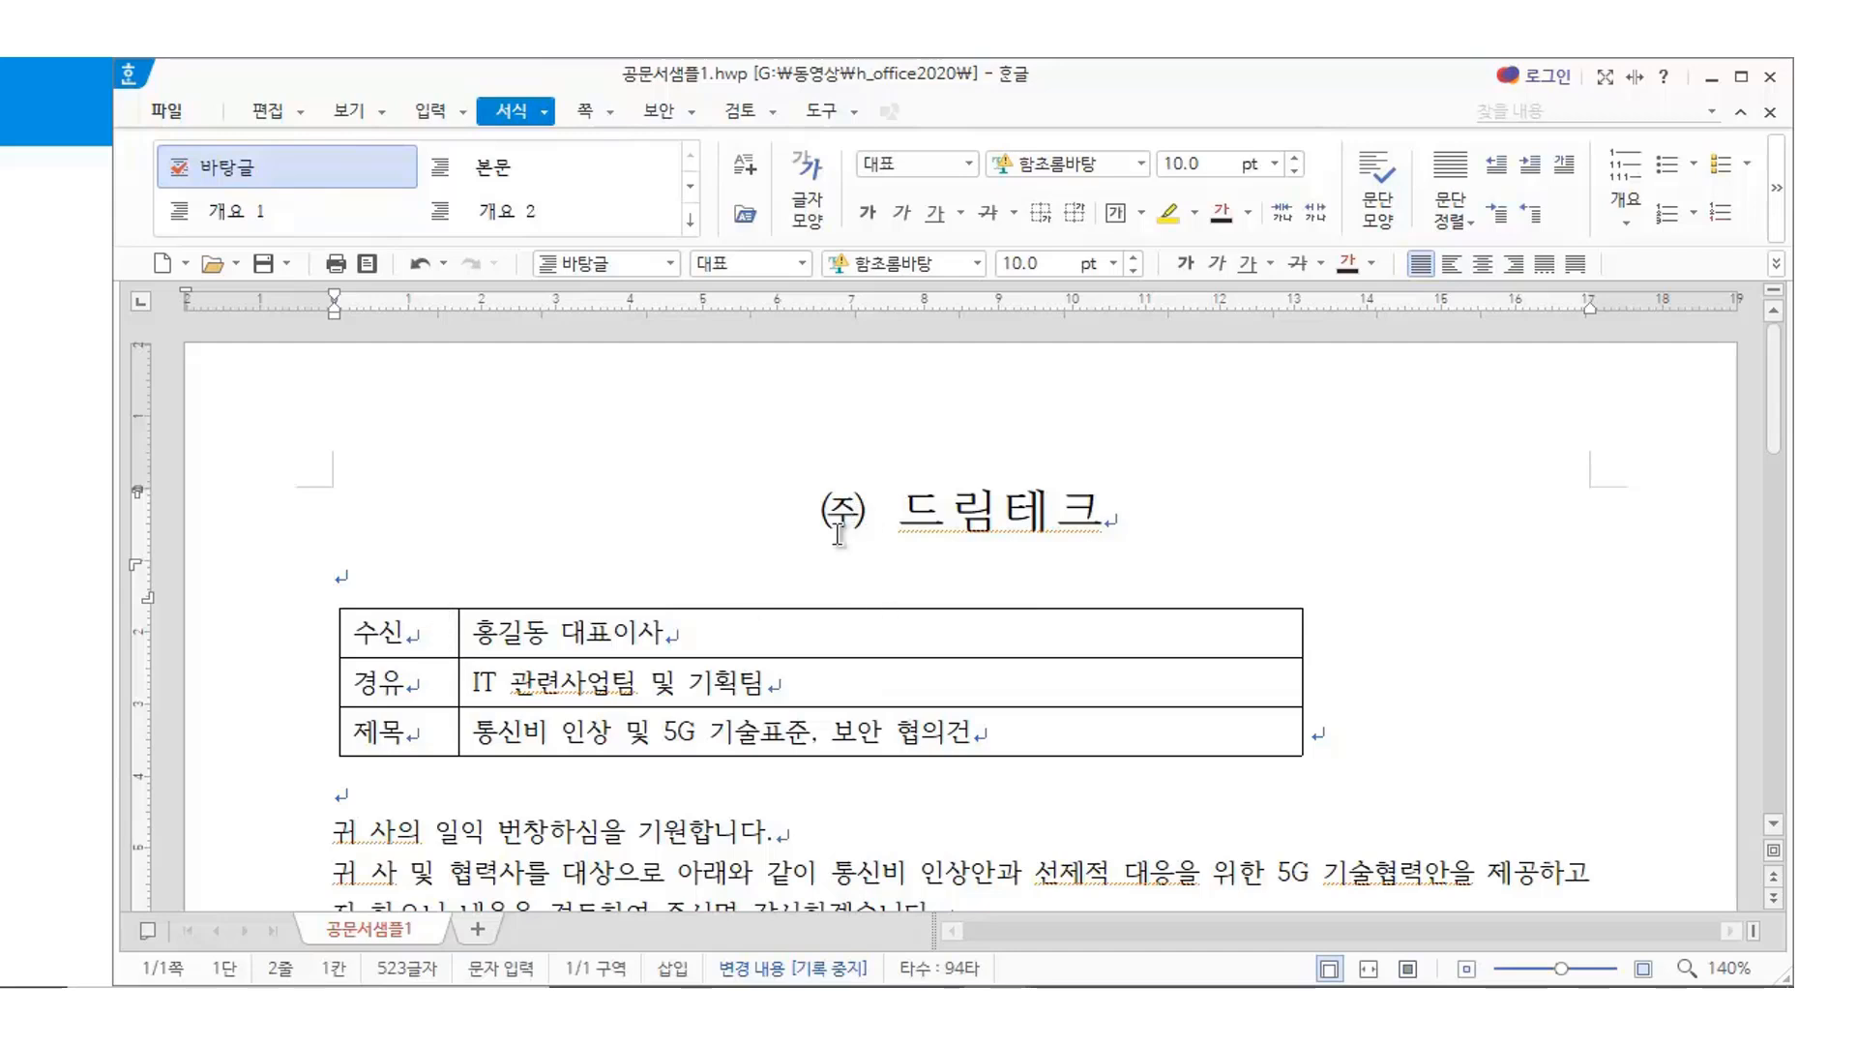
pyautogui.moveTo(818, 507); pyautogui.dragTo(1112, 513)
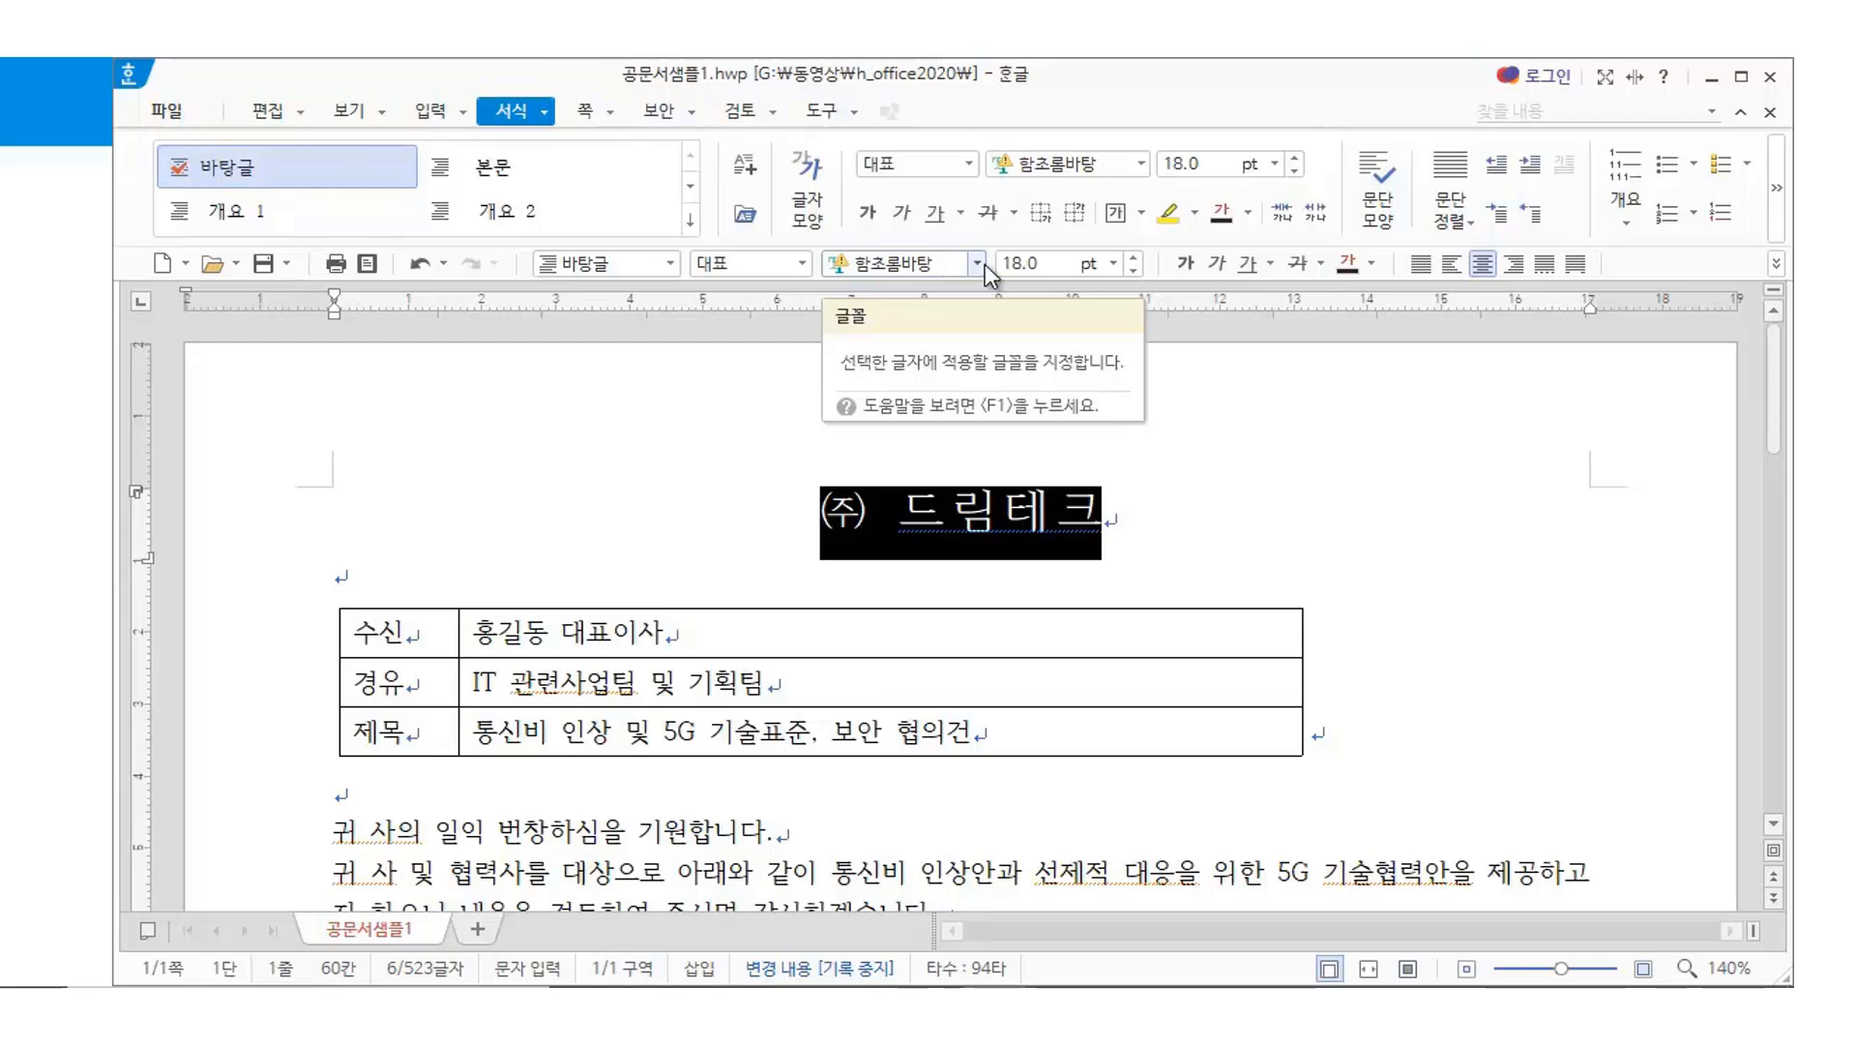
# Apply the HY헤드라인M font to the ㈜ 드림테크 title
pyautogui.click(977, 264)
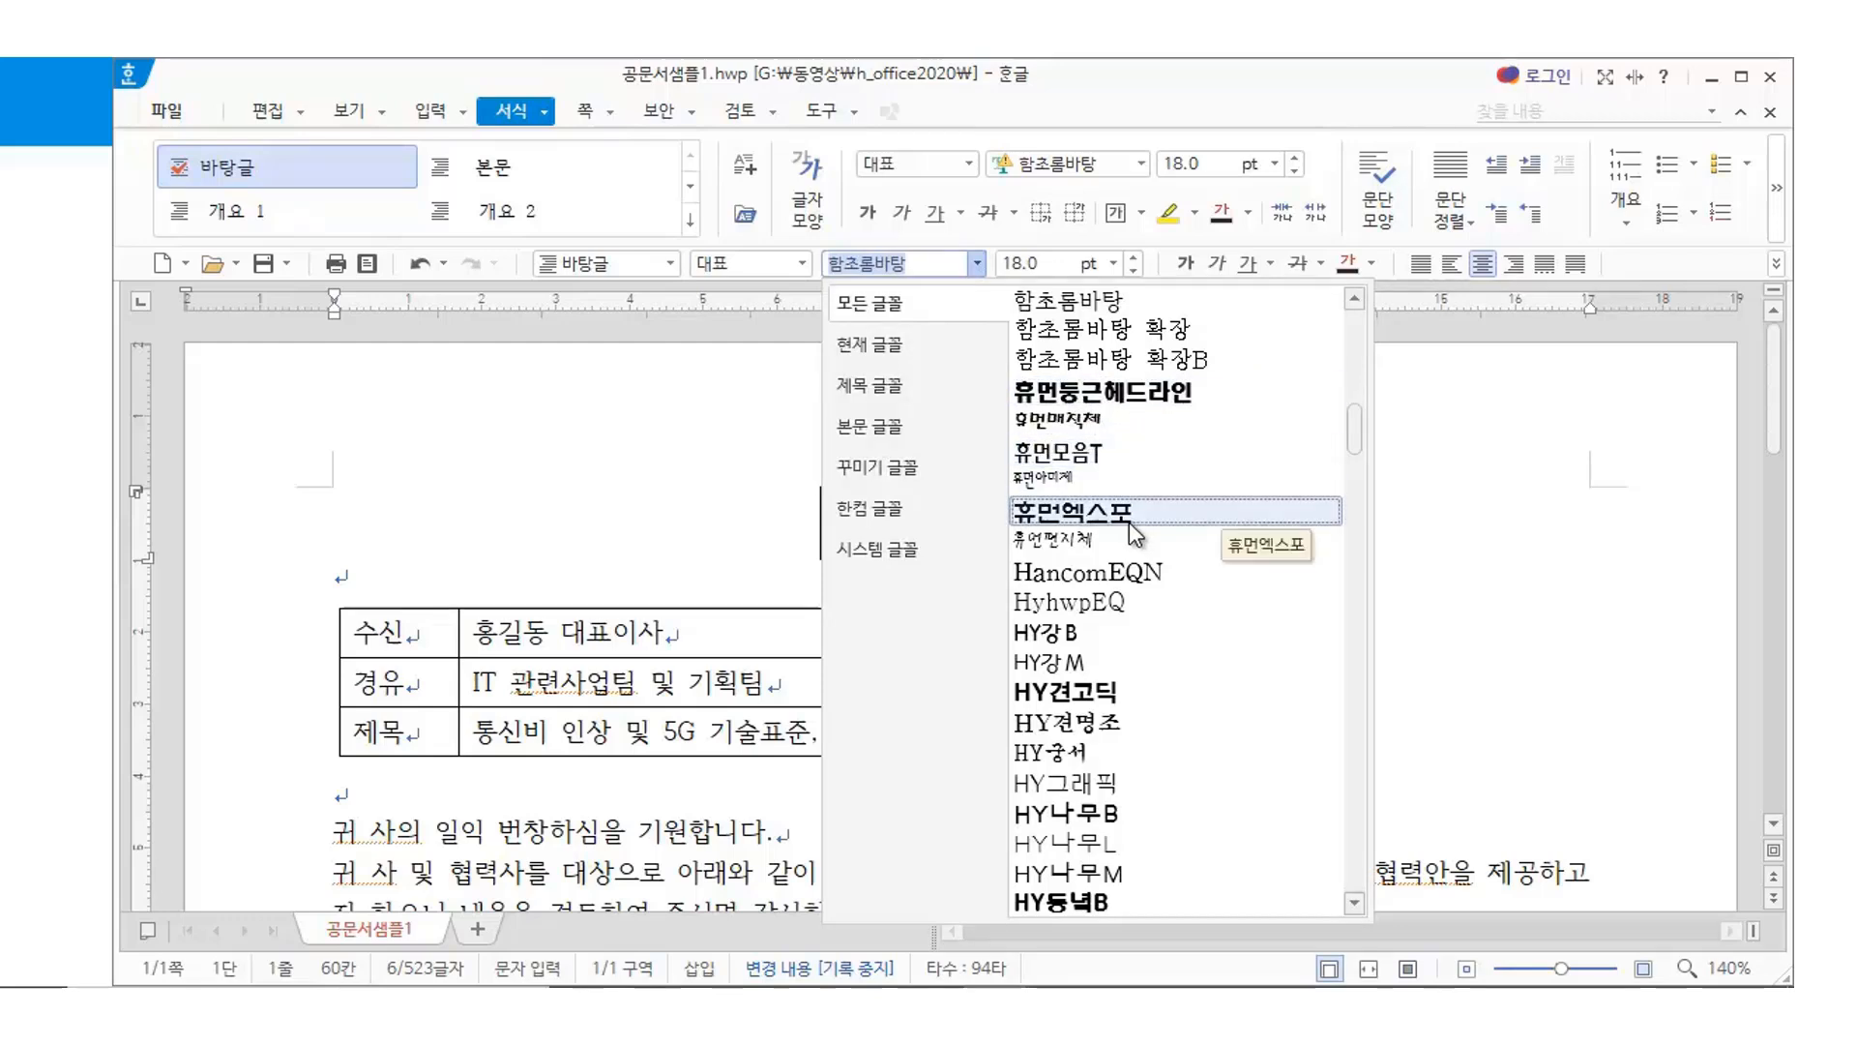
pyautogui.scroll(-7, 1161, 634)
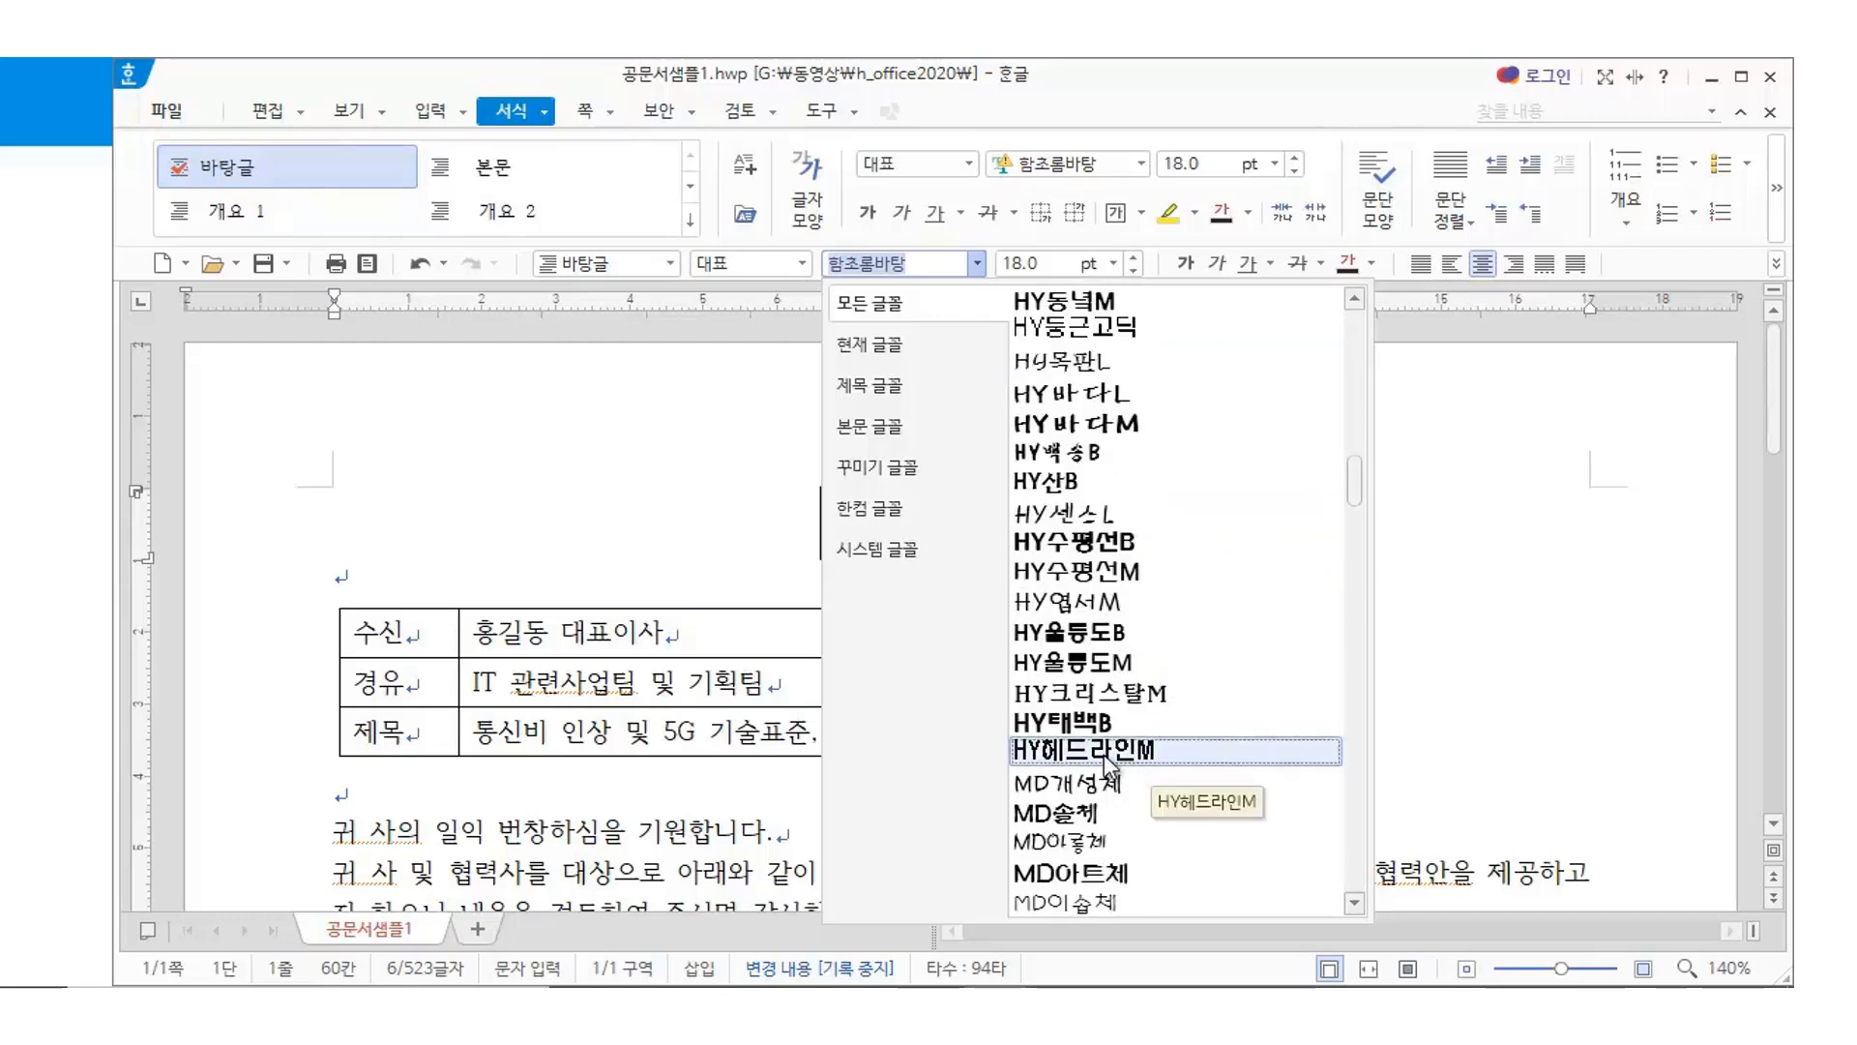
pyautogui.click(1115, 753)
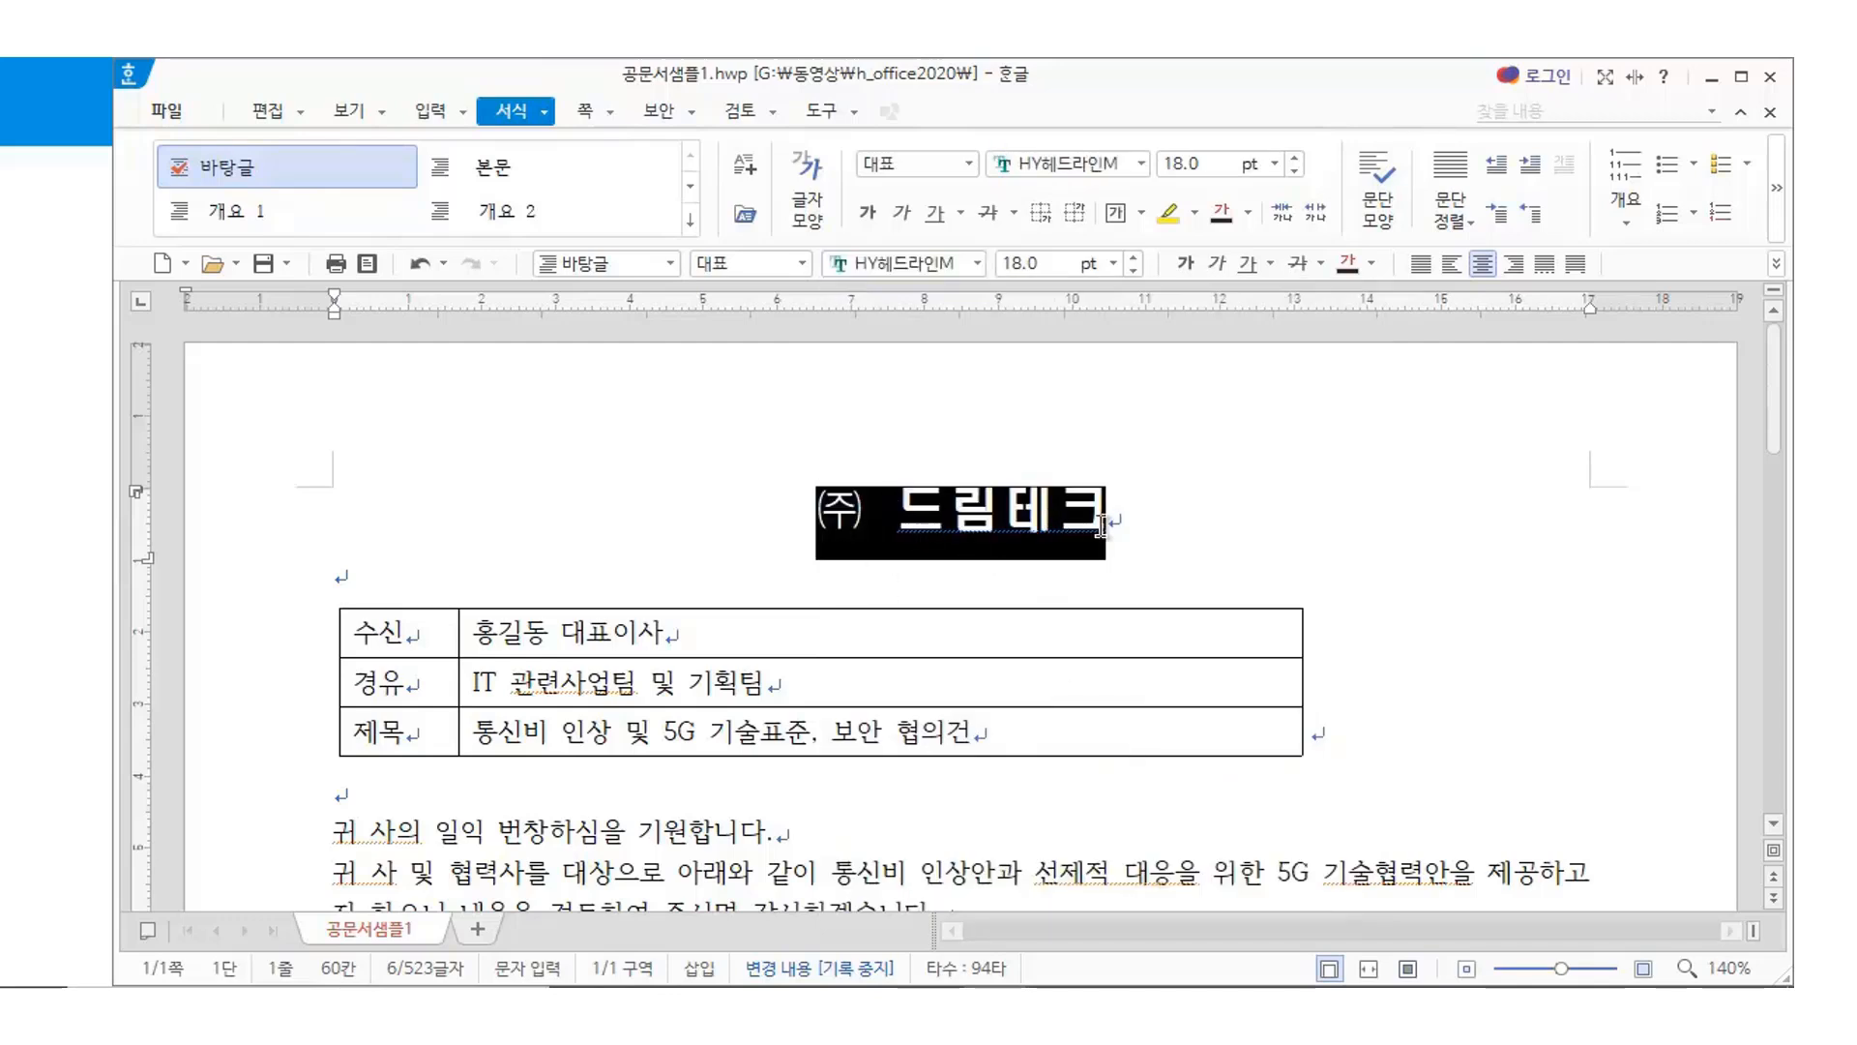
pyautogui.click(1194, 505)
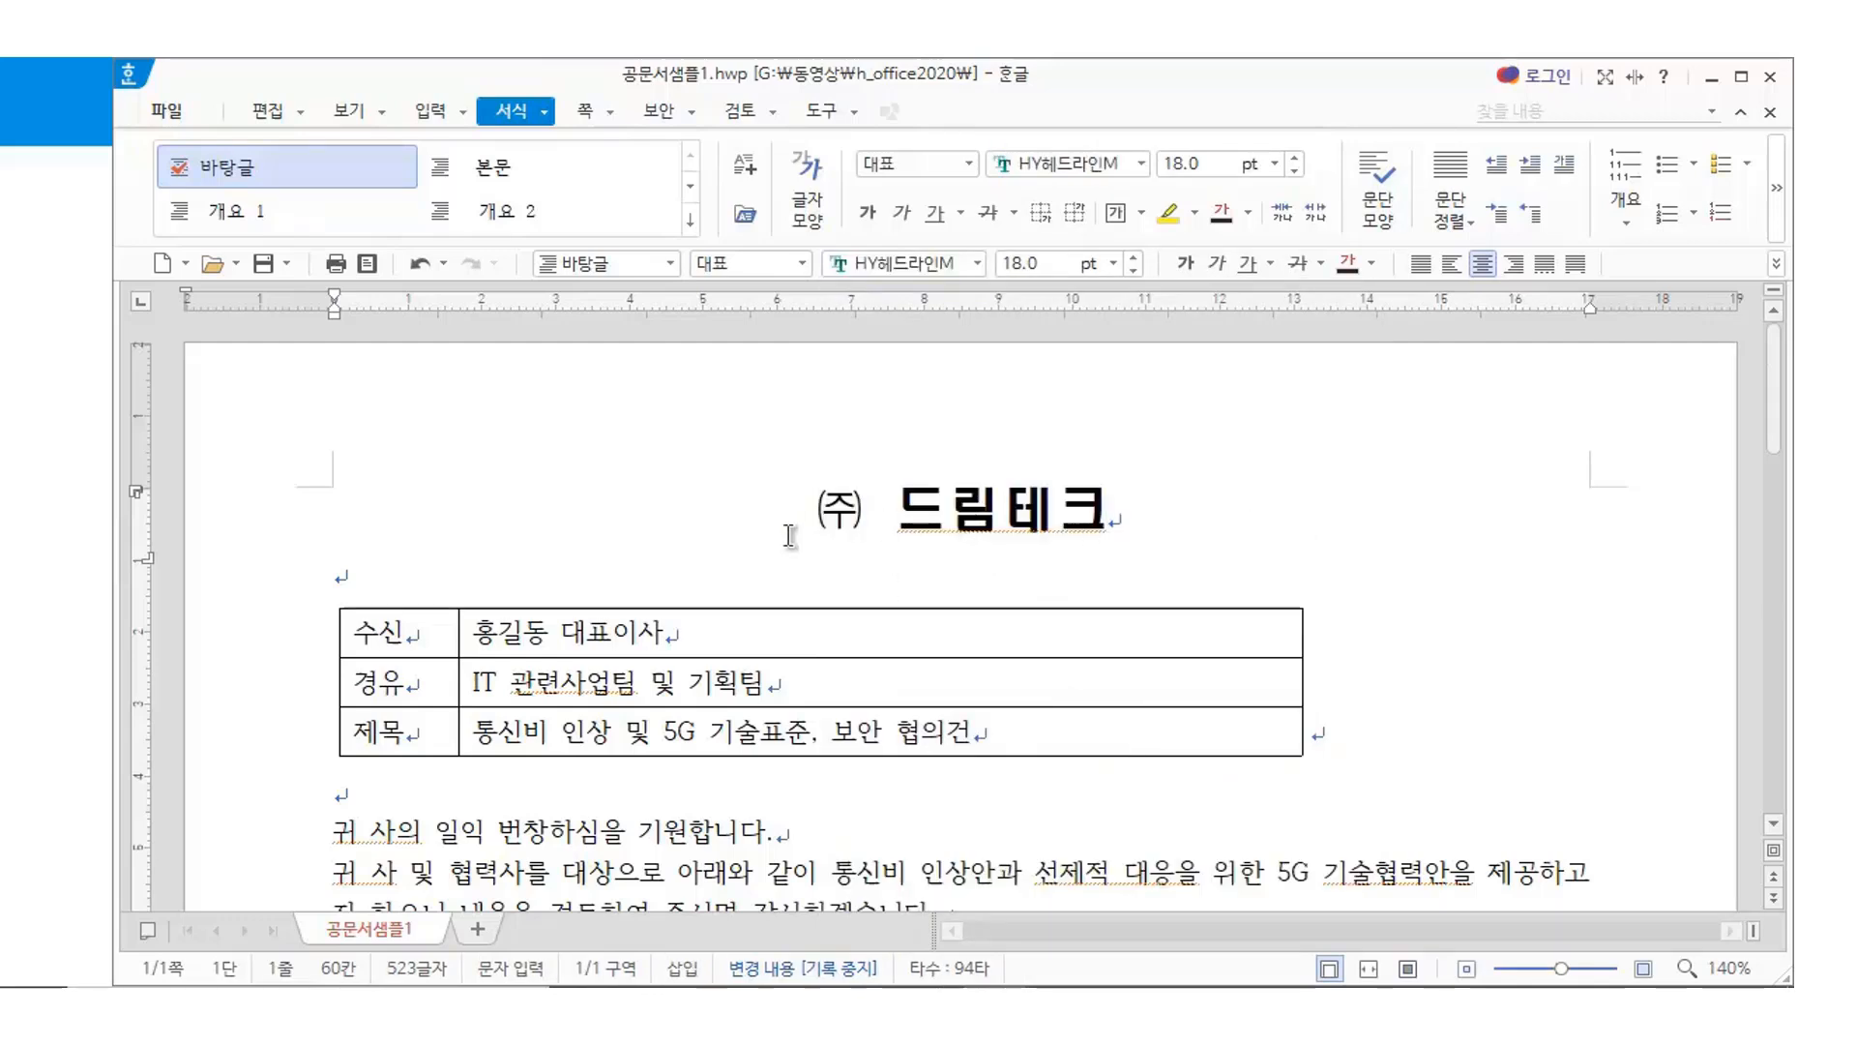
pyautogui.moveTo(771, 513); pyautogui.dragTo(1132, 496)
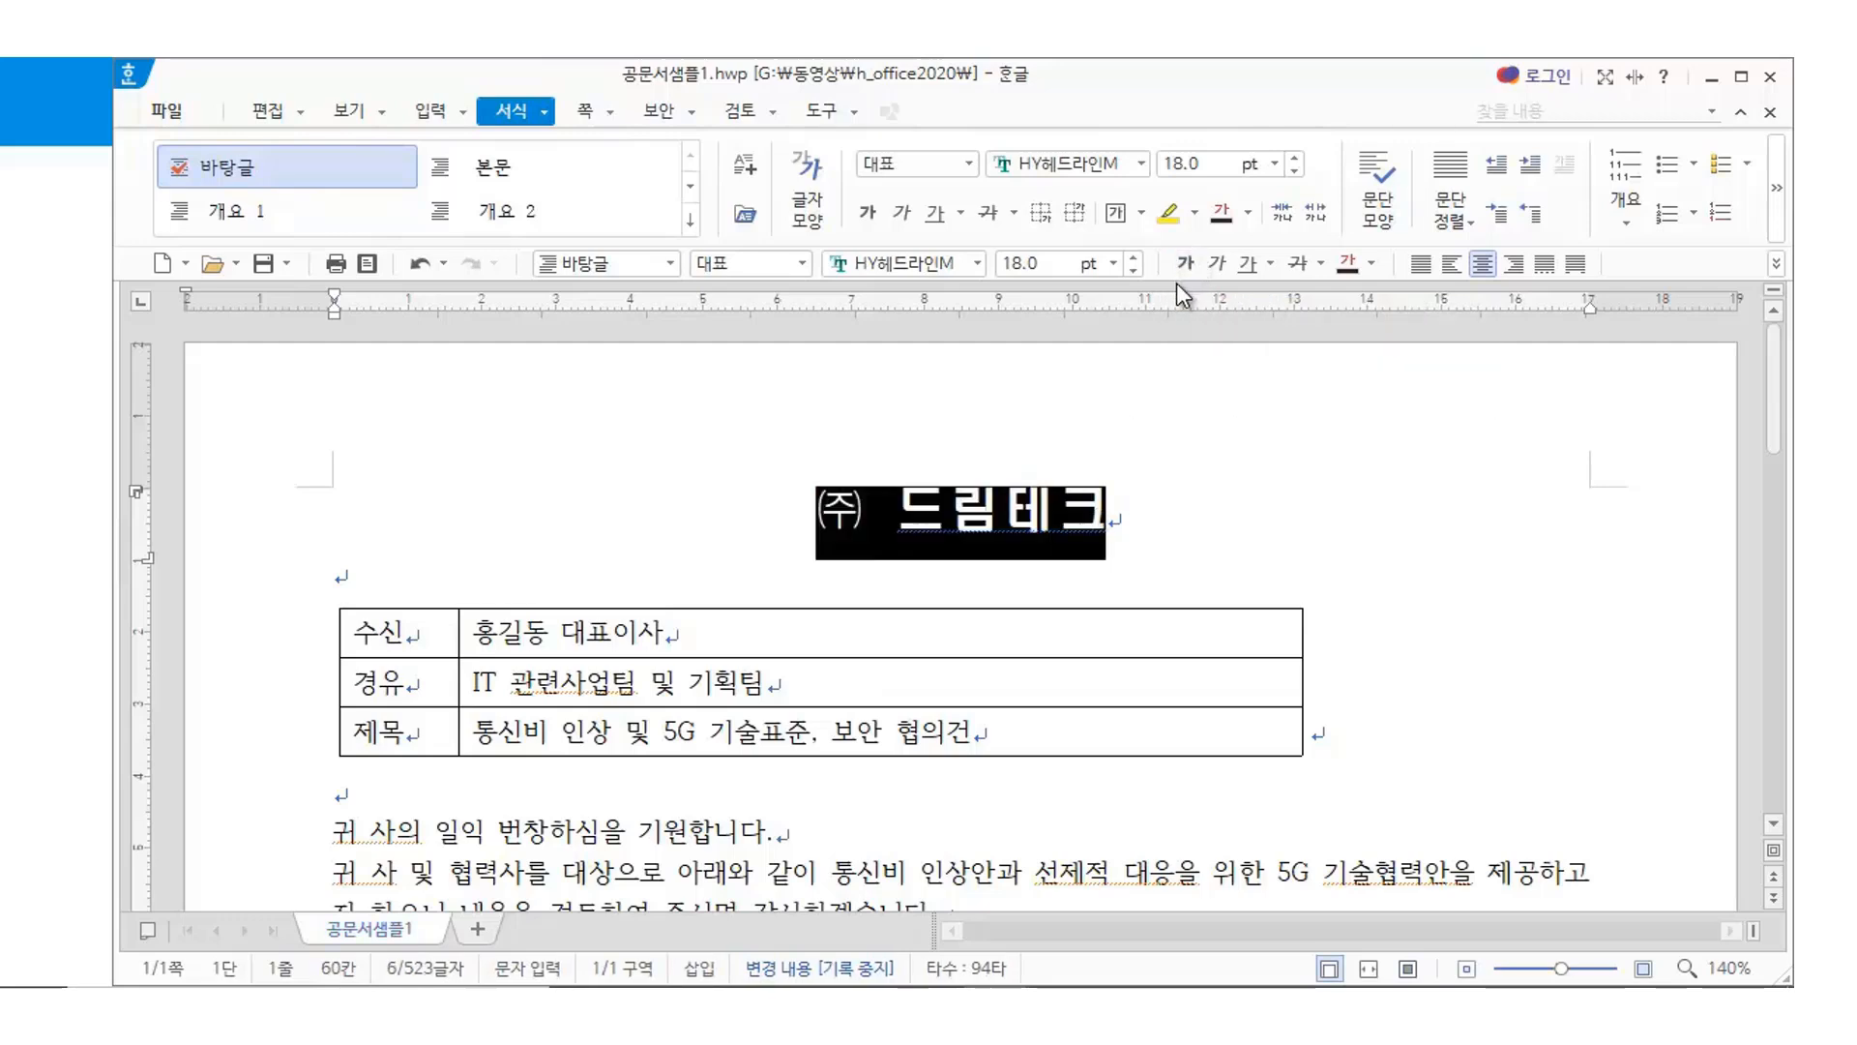
pyautogui.click(1156, 507)
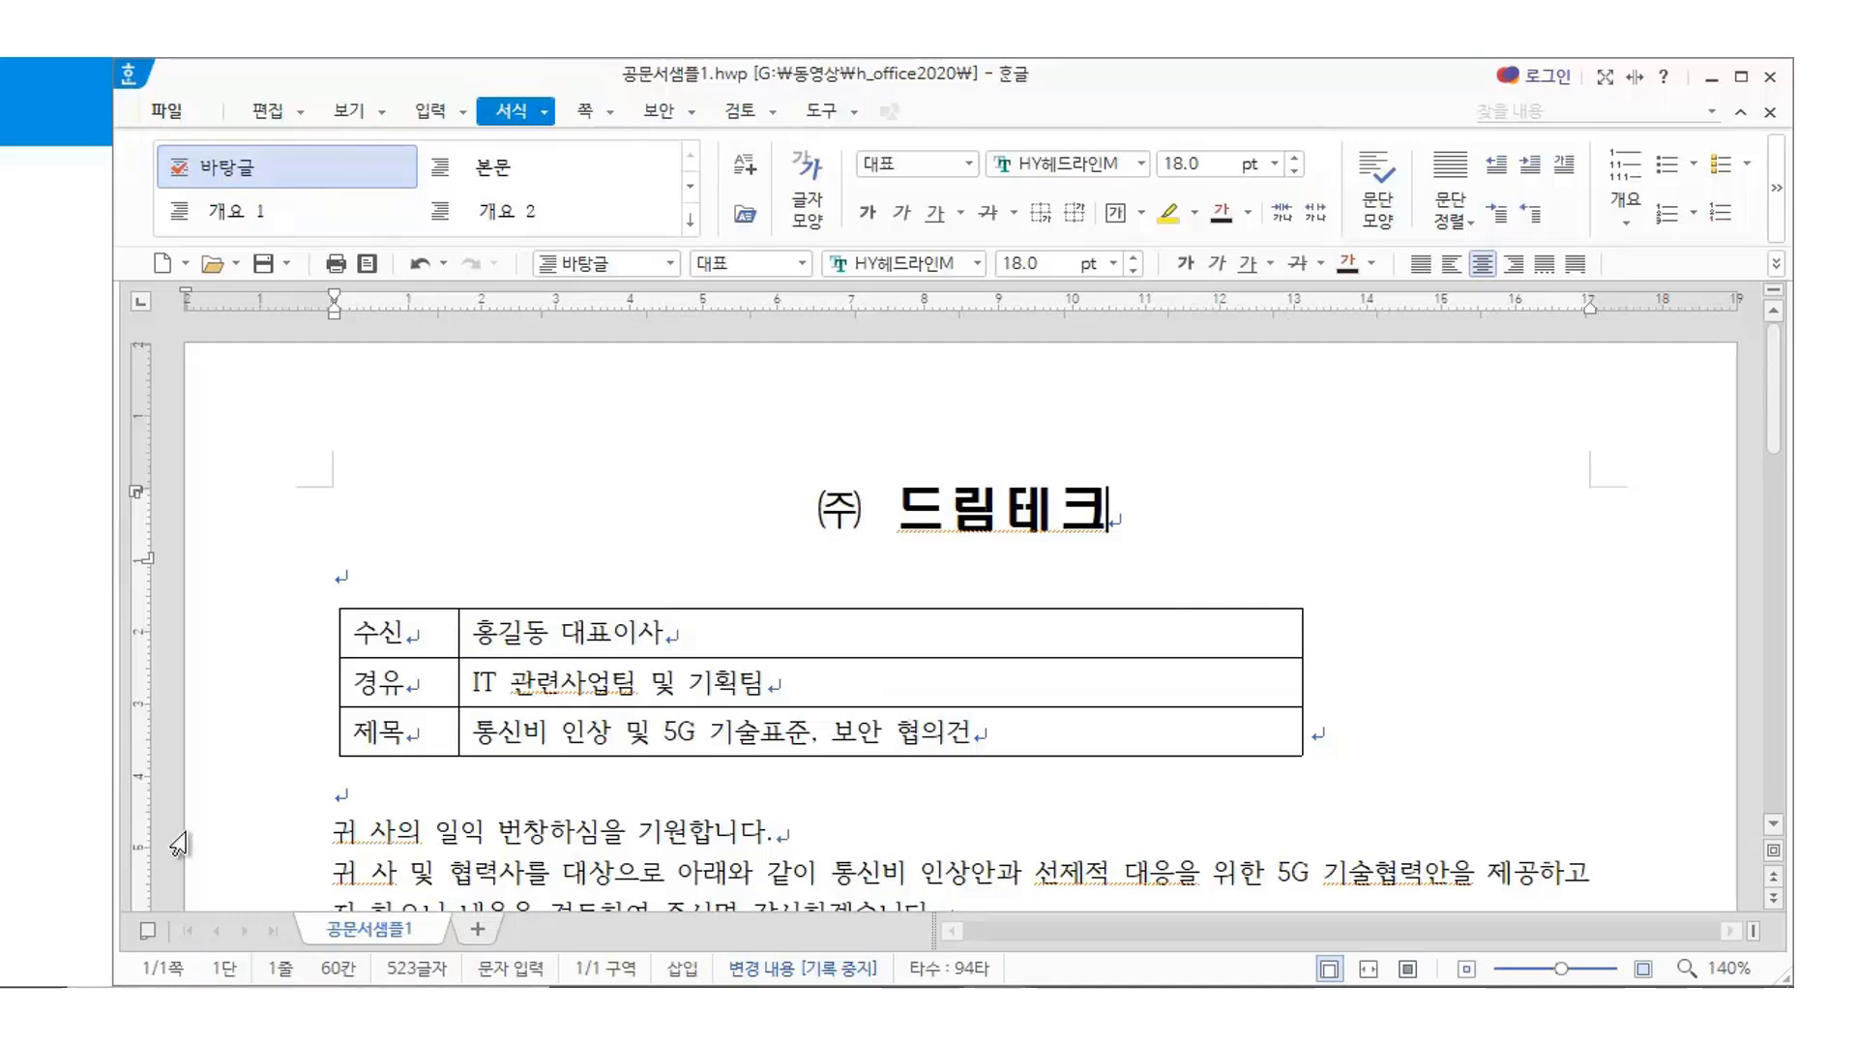
pyautogui.moveTo(385, 633); pyautogui.dragTo(878, 731)
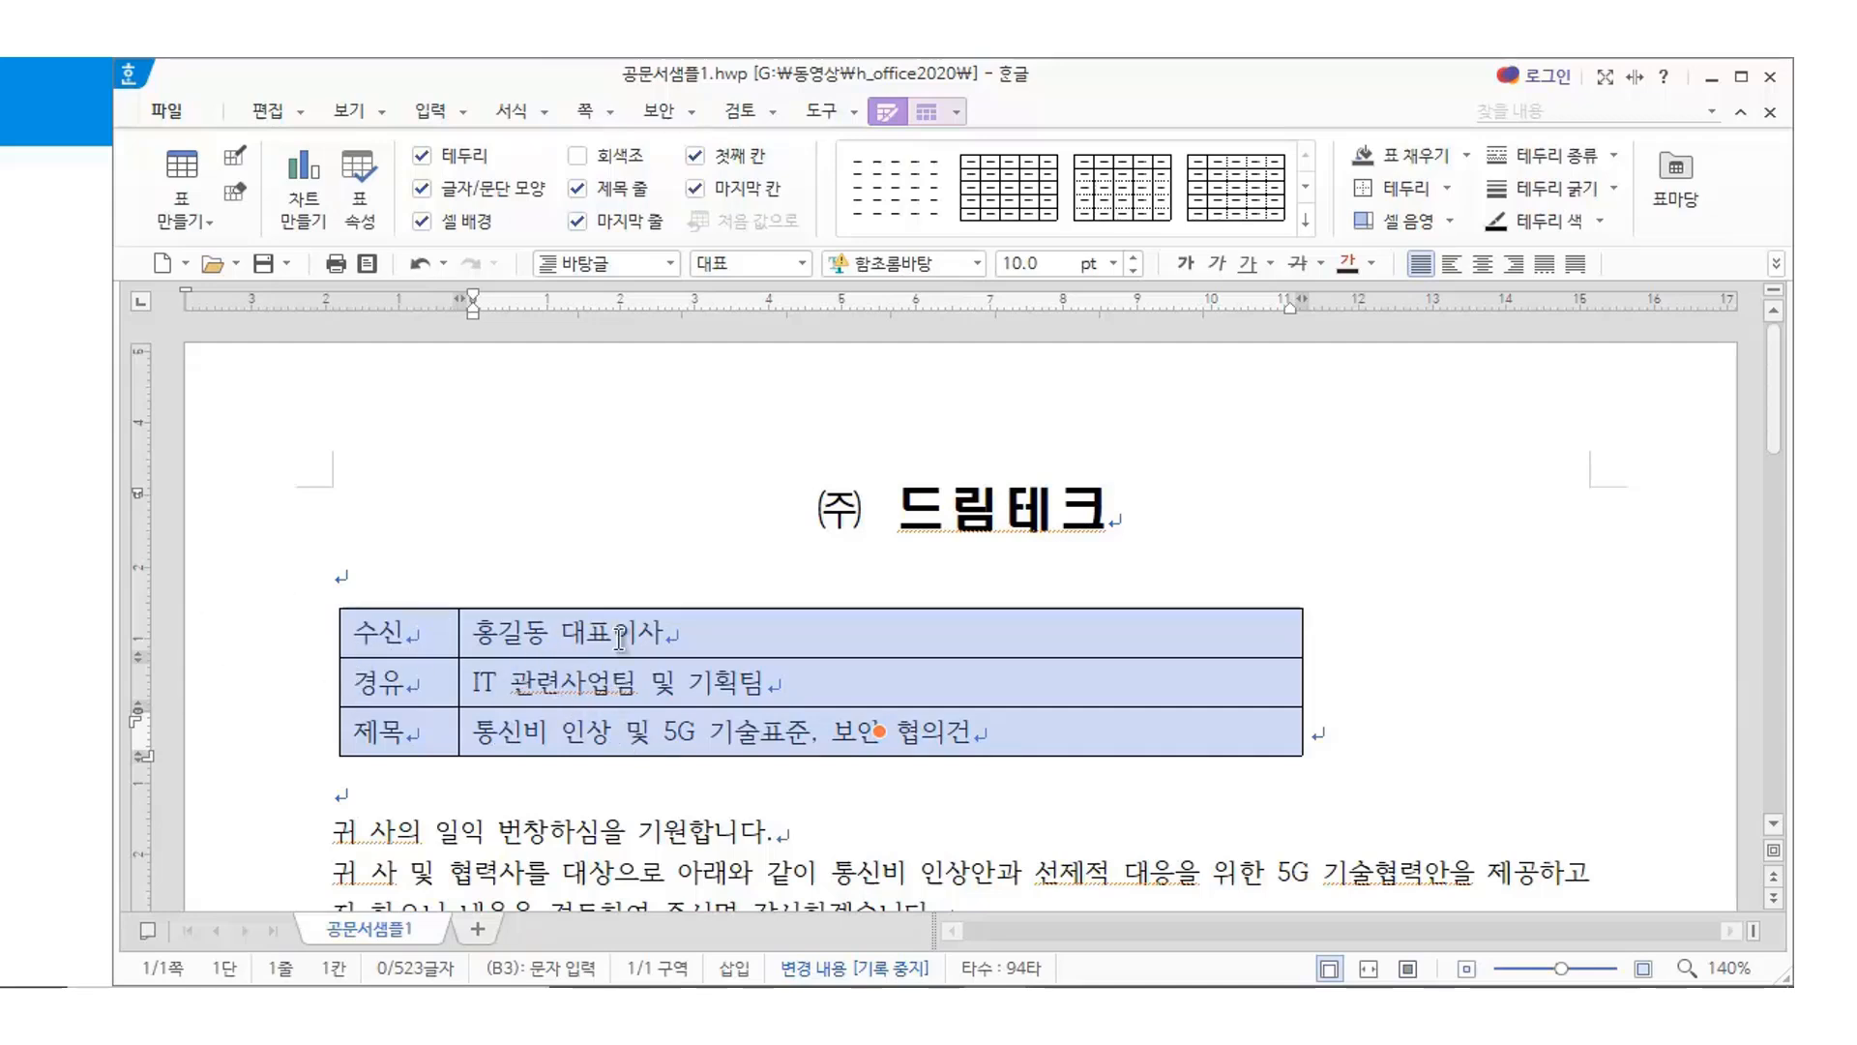
# Raise the 수신/경유/제목 cell text to 11 pt and set every border to no line
pyautogui.click(1132, 262)
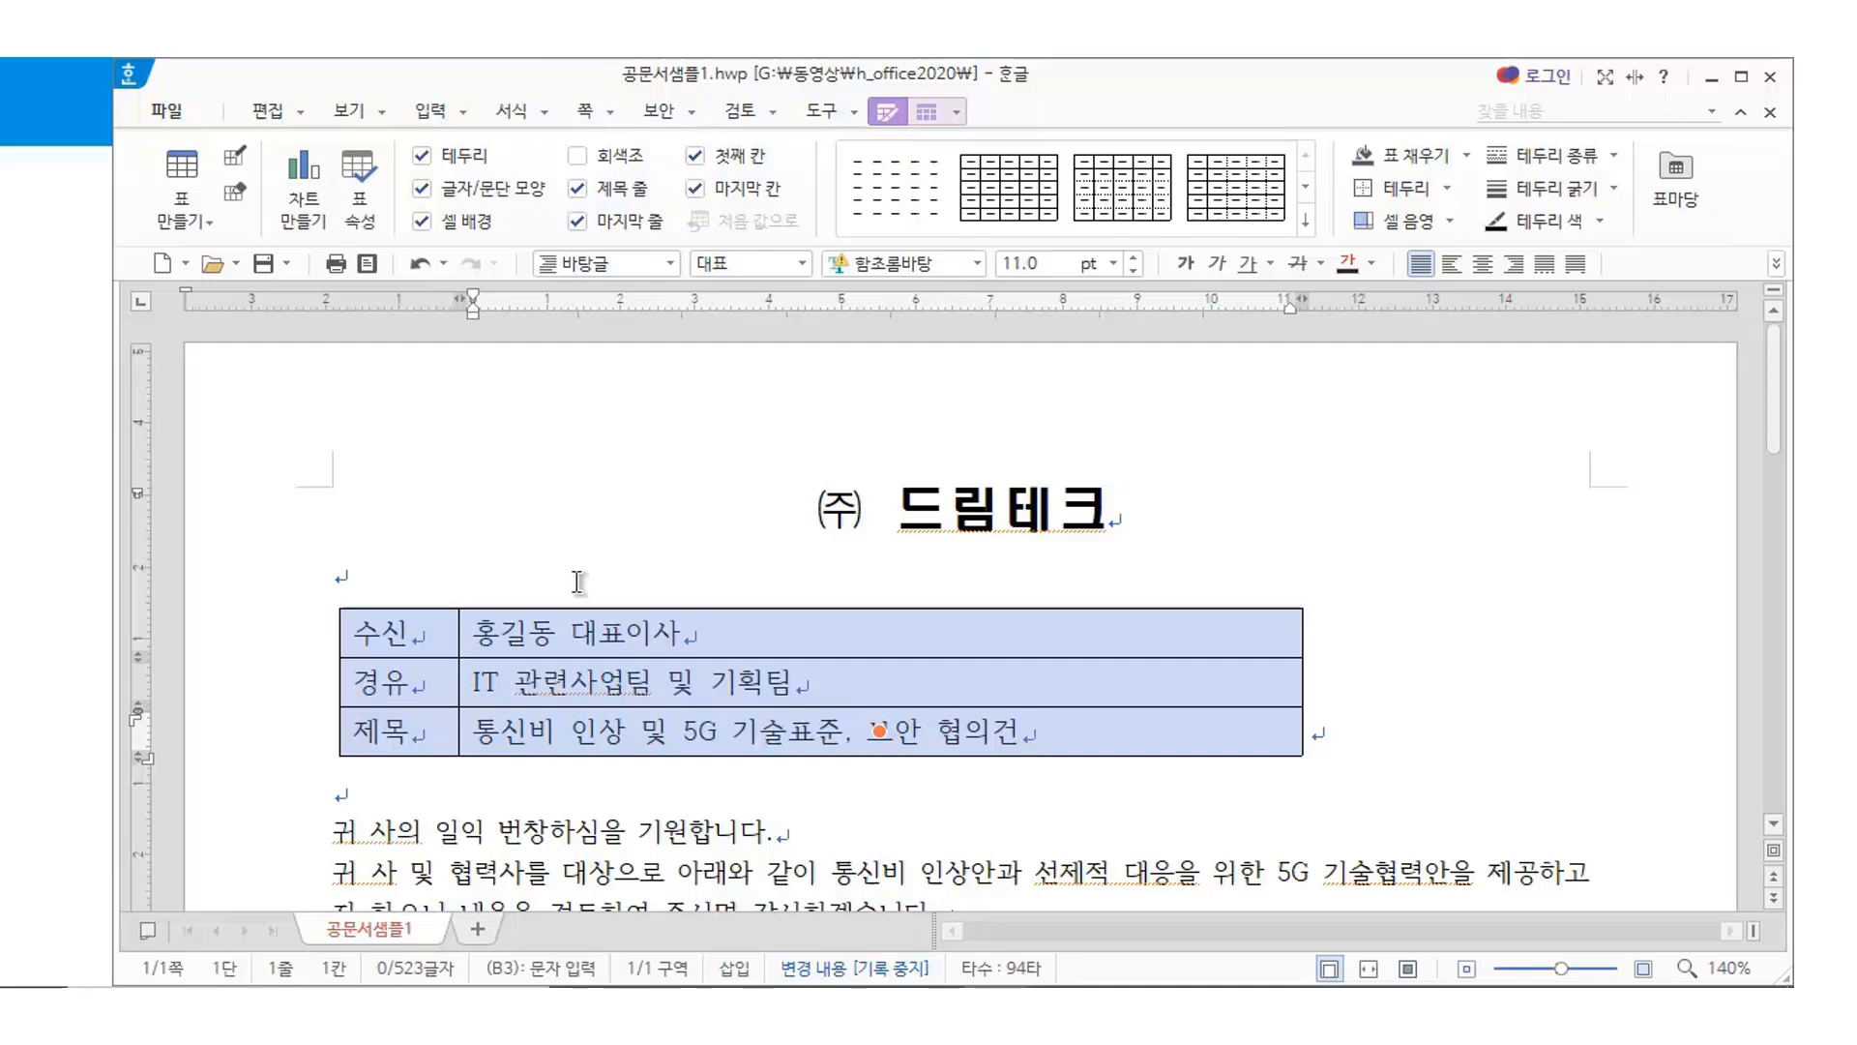
pyautogui.press('l')
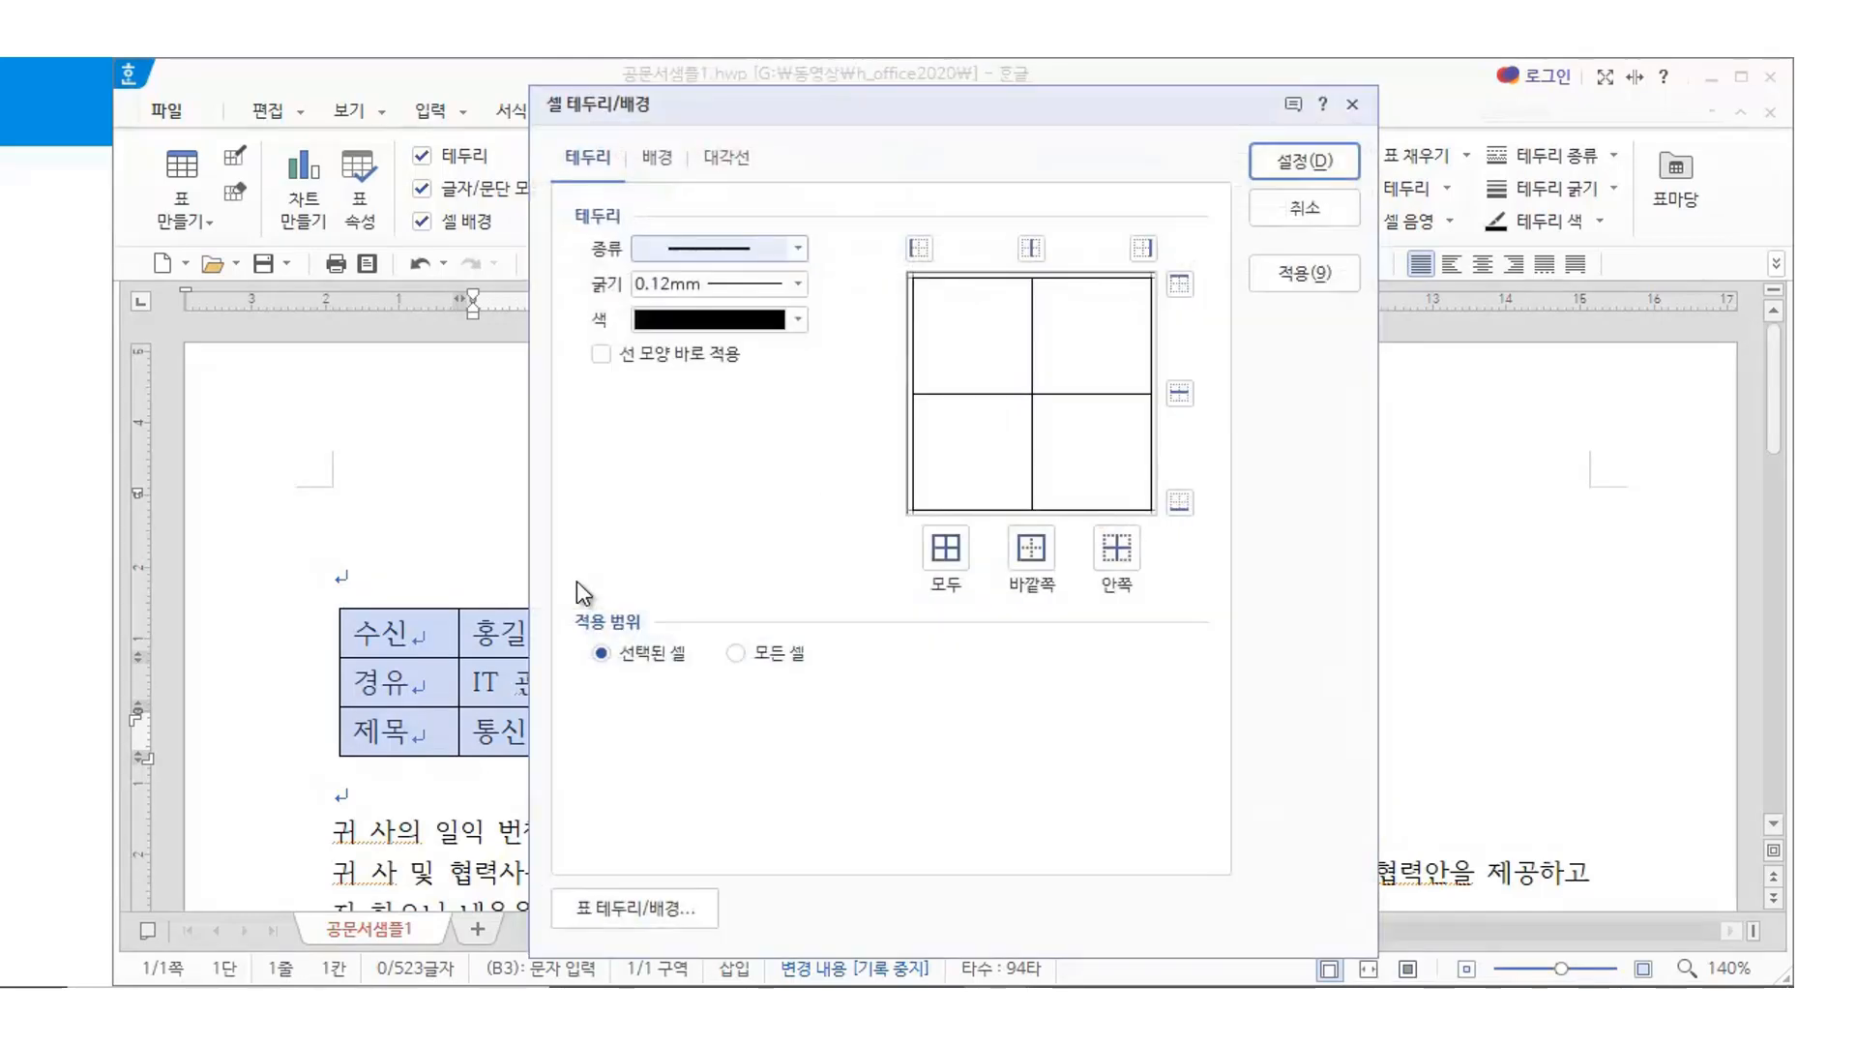
pyautogui.click(798, 249)
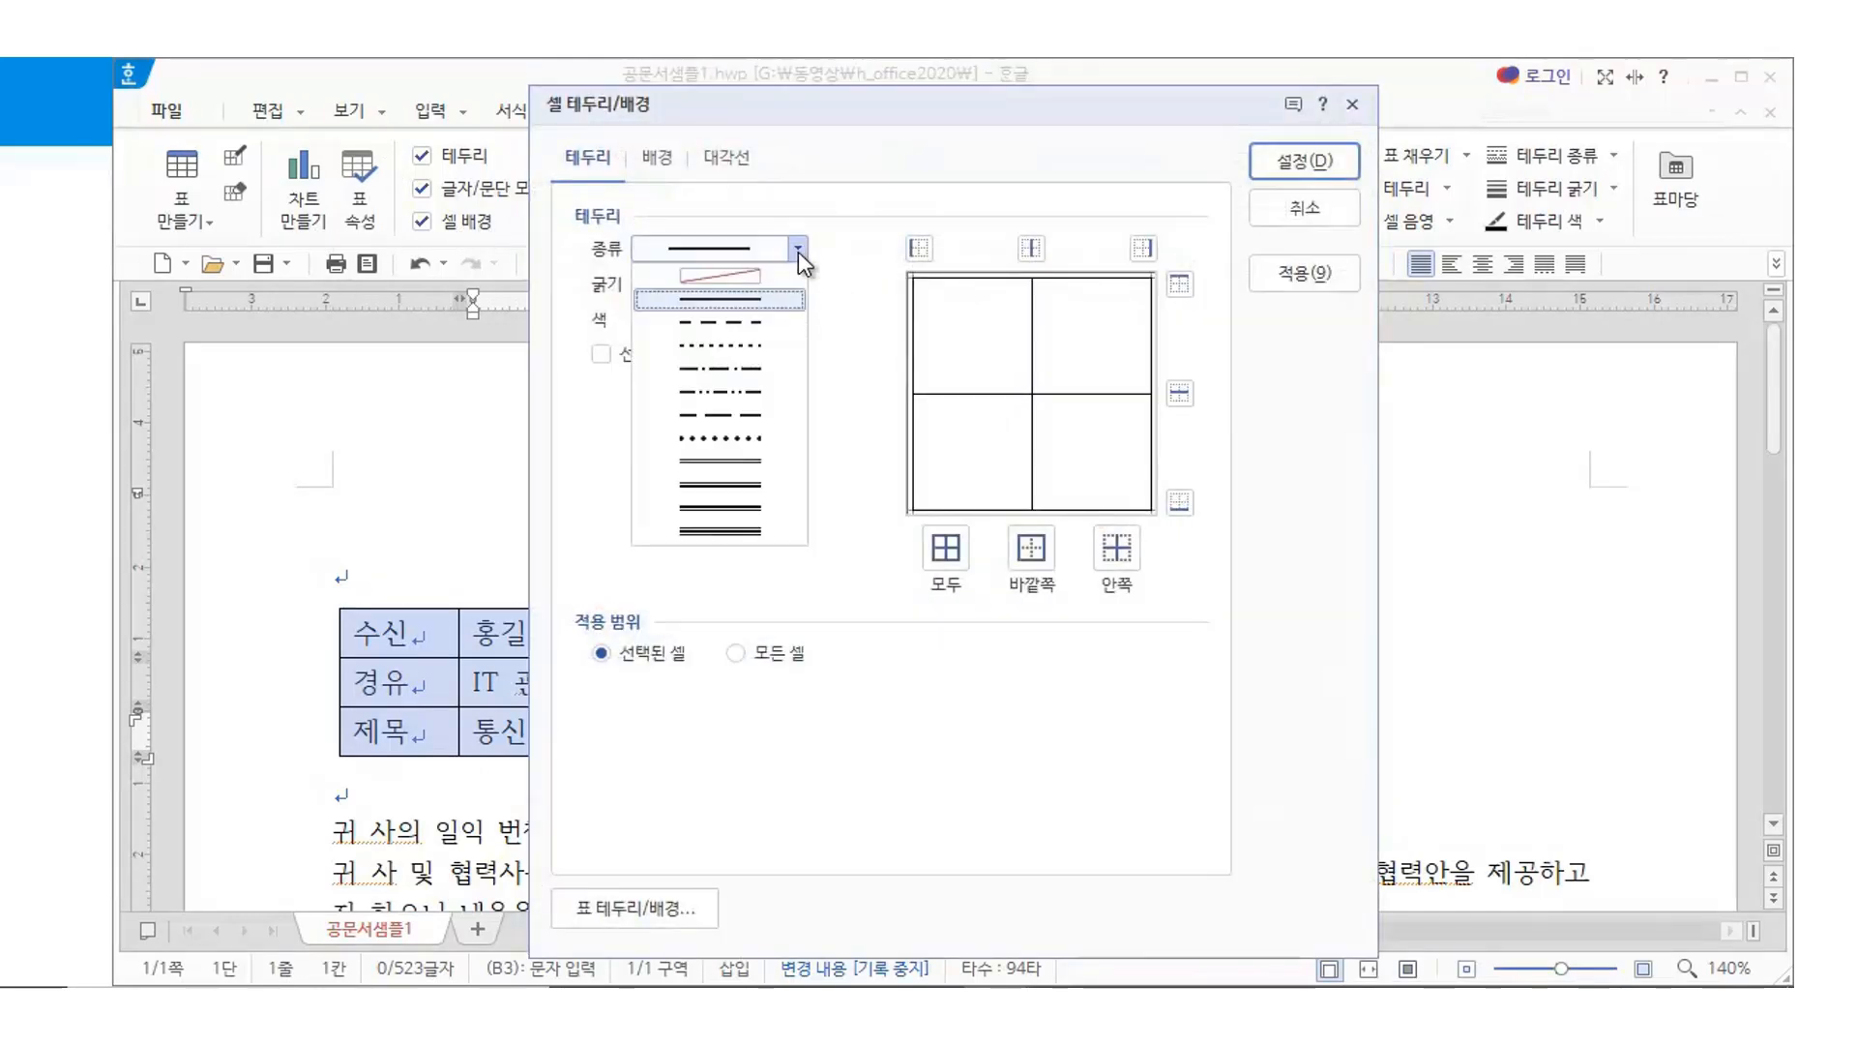
pyautogui.click(735, 277)
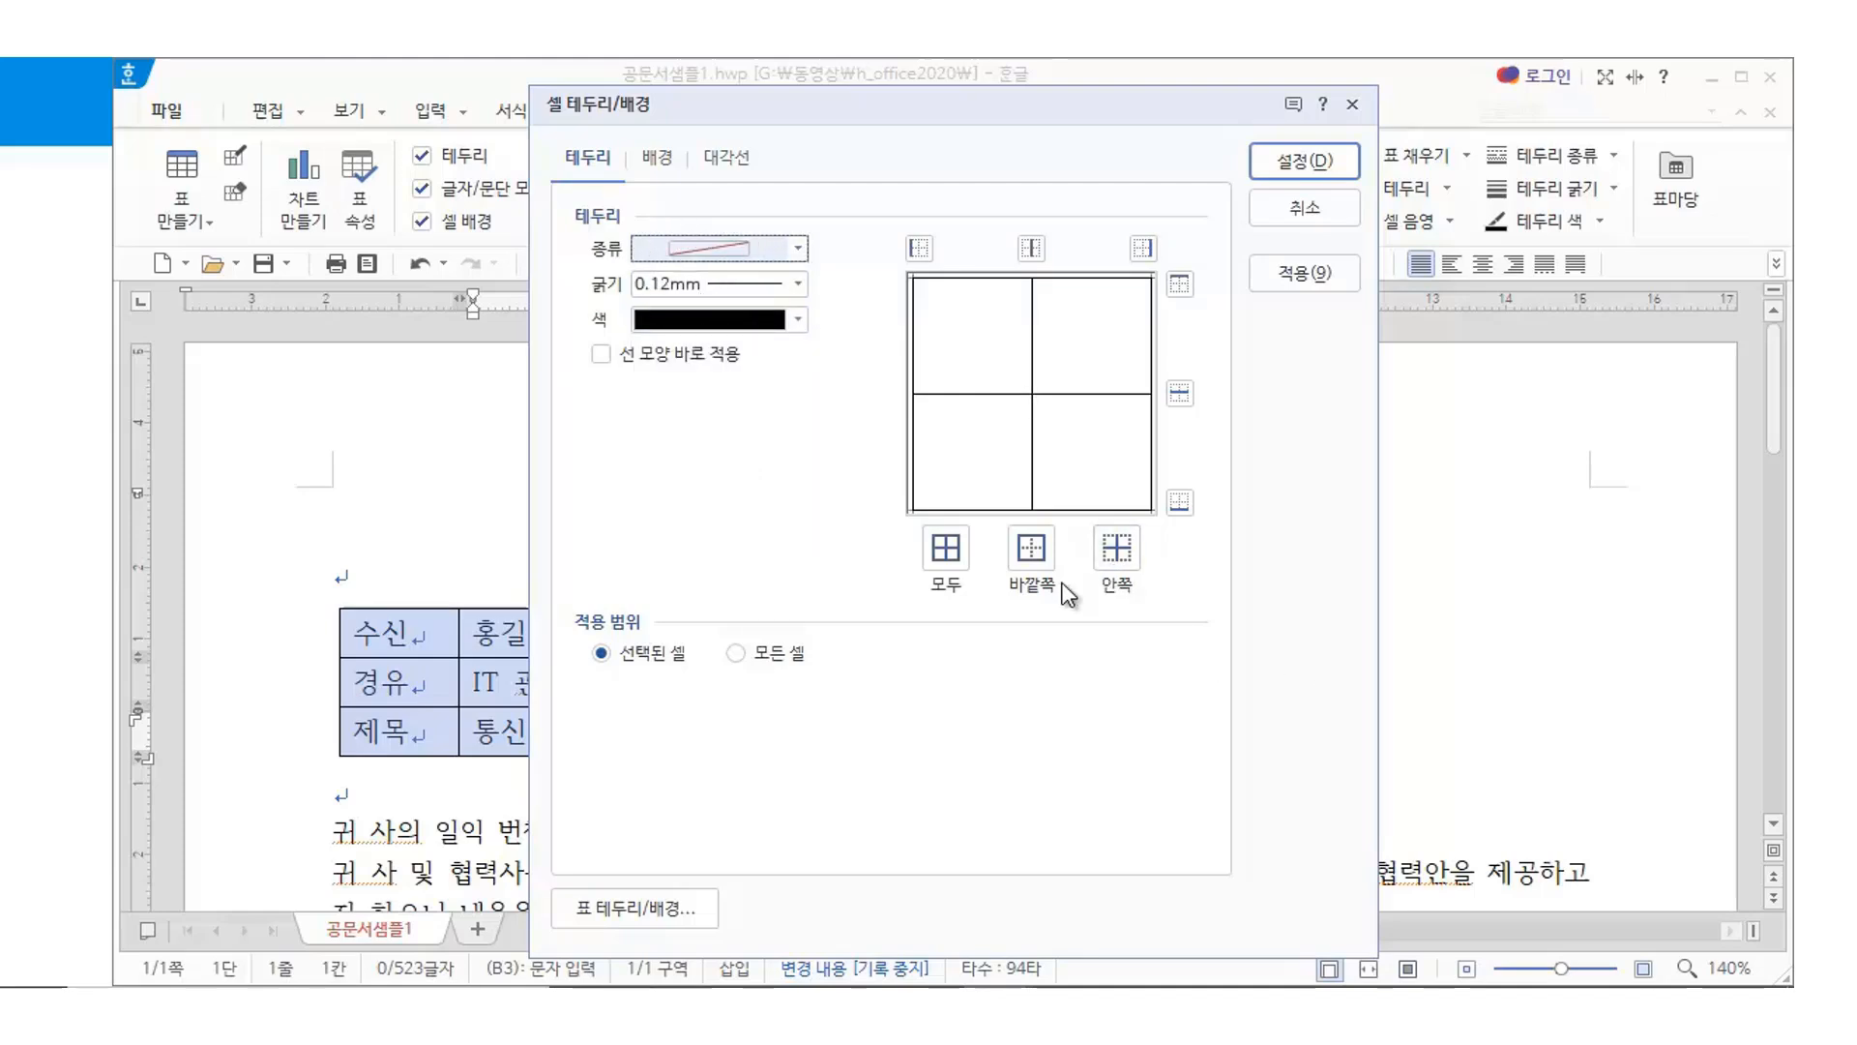
pyautogui.click(948, 549)
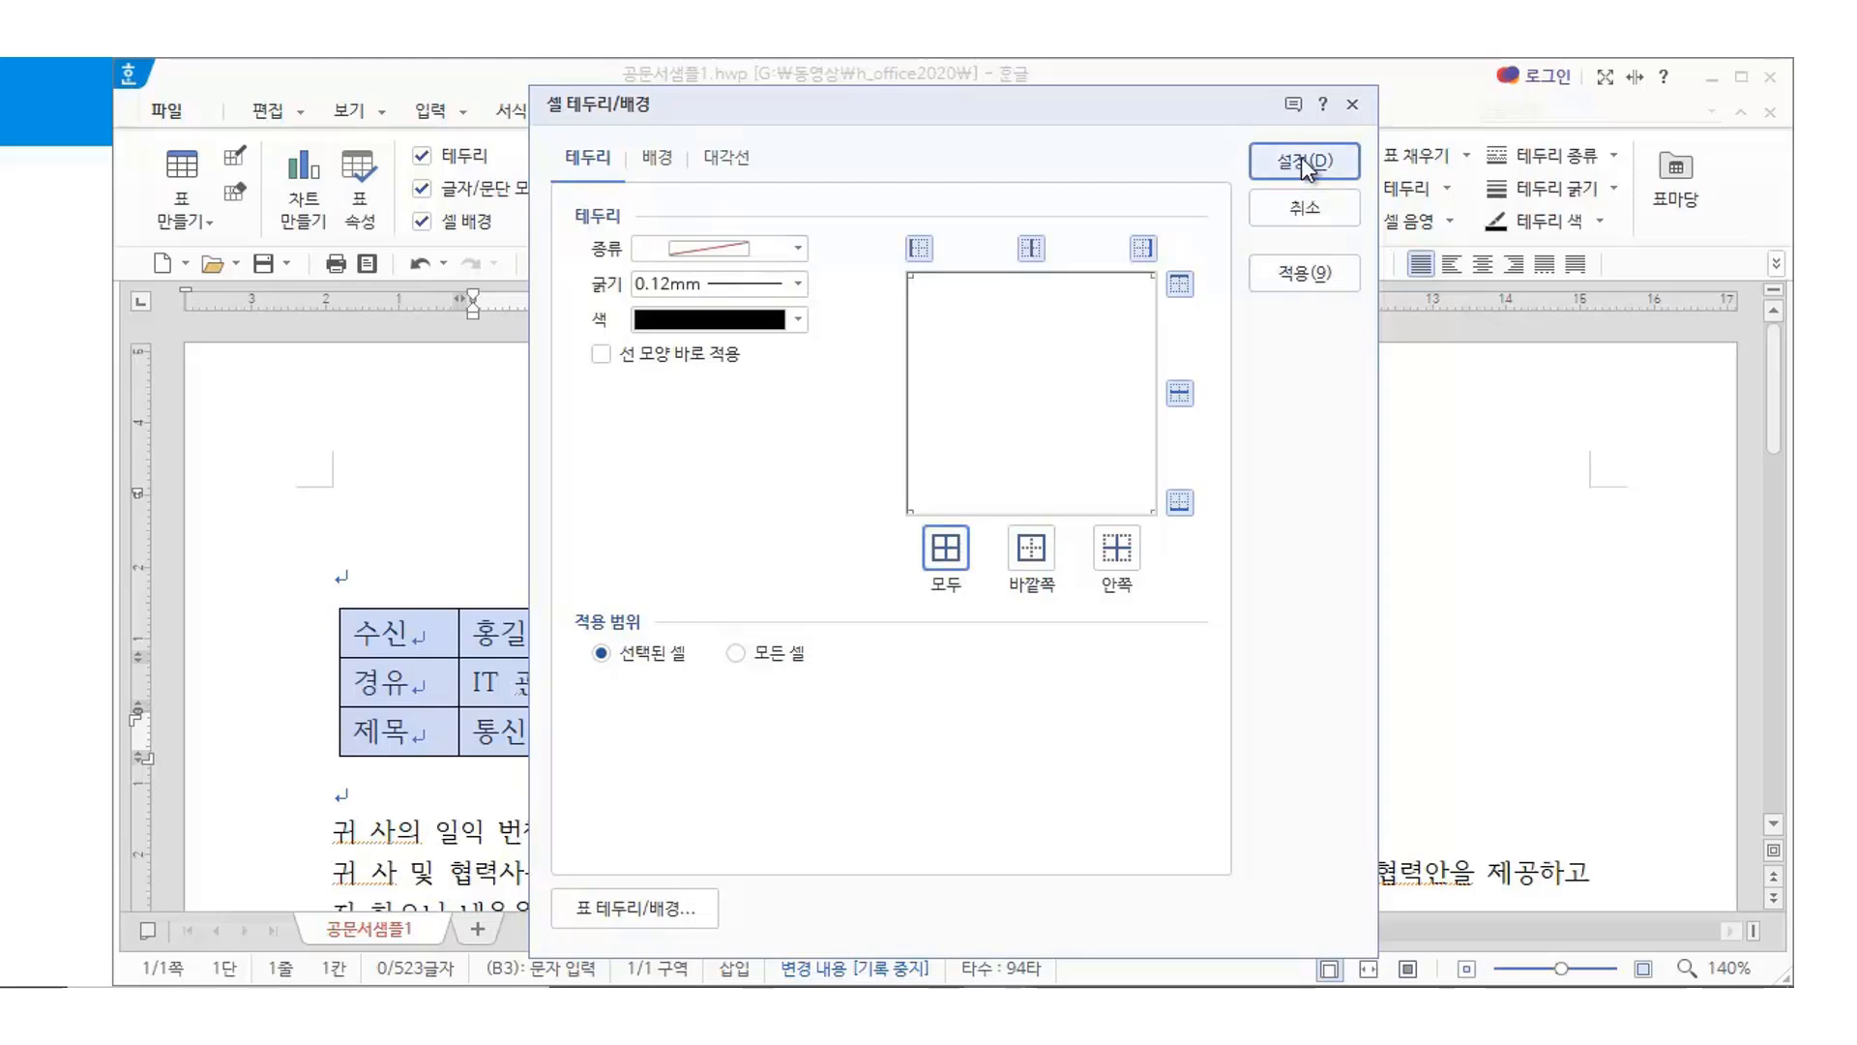
pyautogui.click(1304, 160)
pyautogui.click(1365, 674)
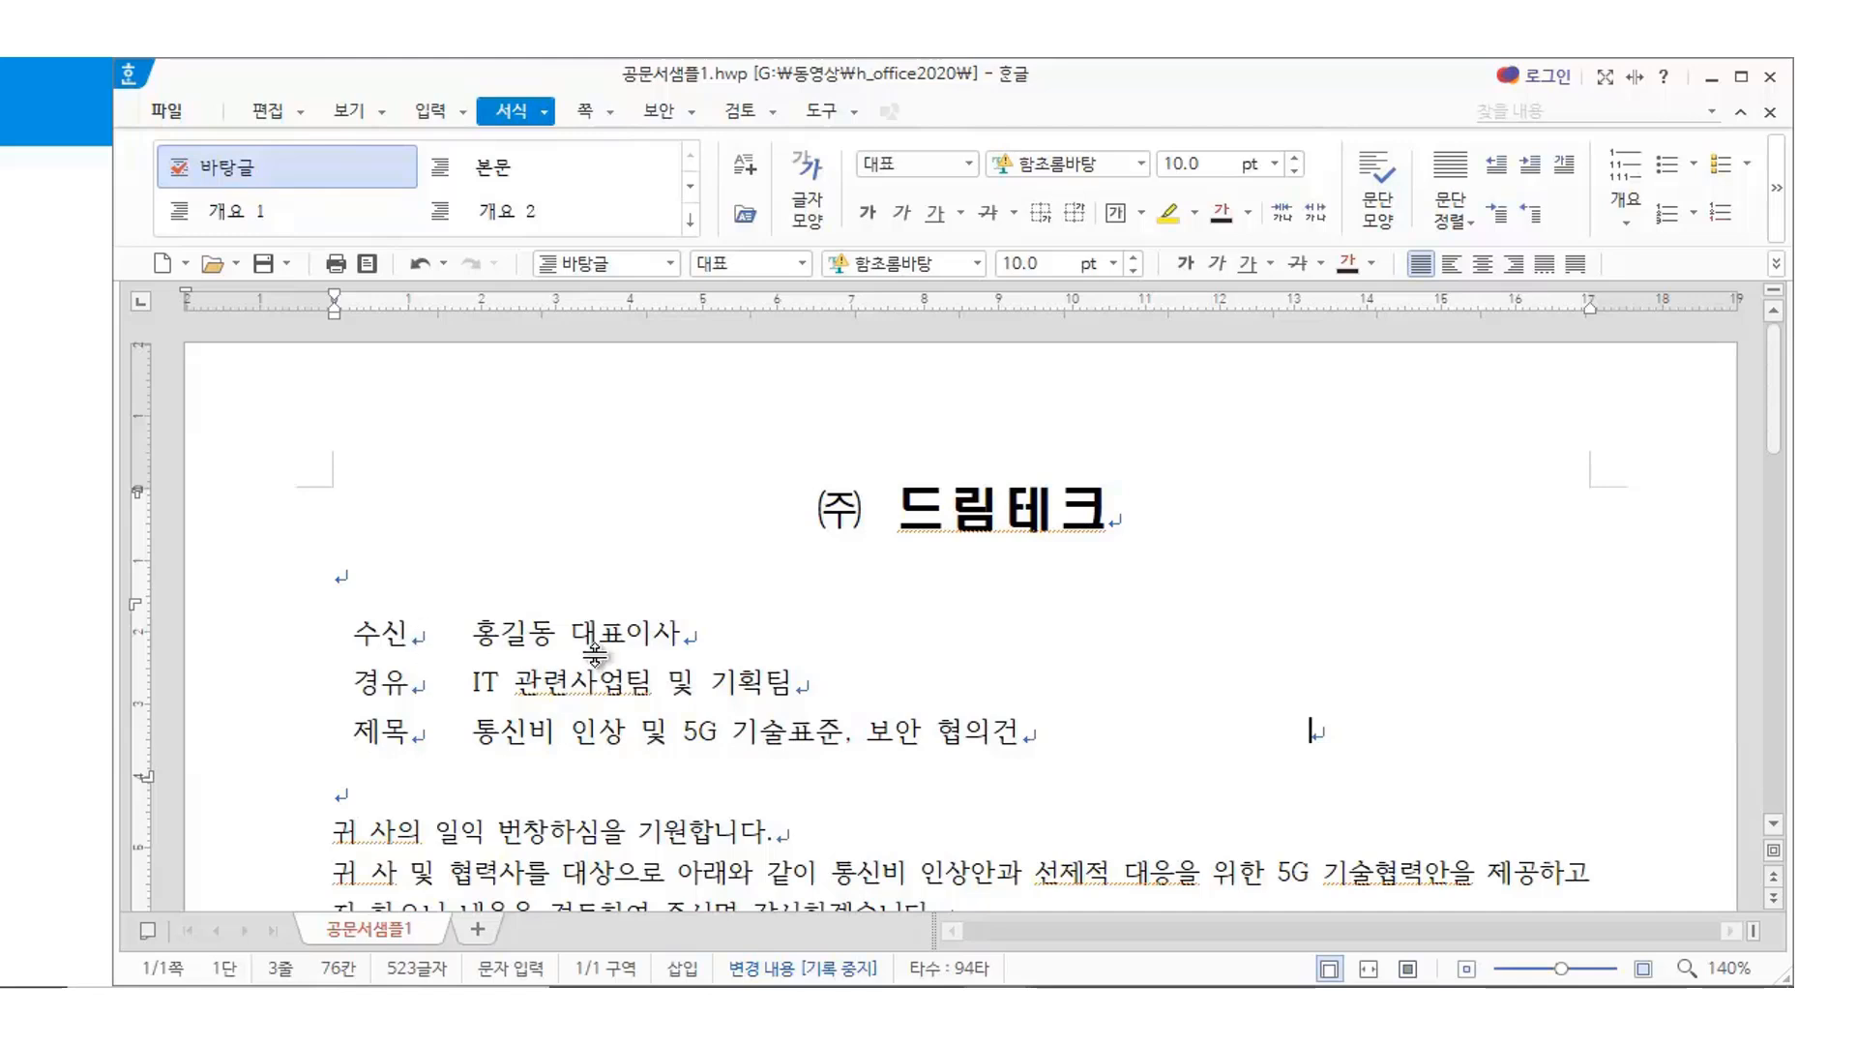
pyautogui.click(938, 833)
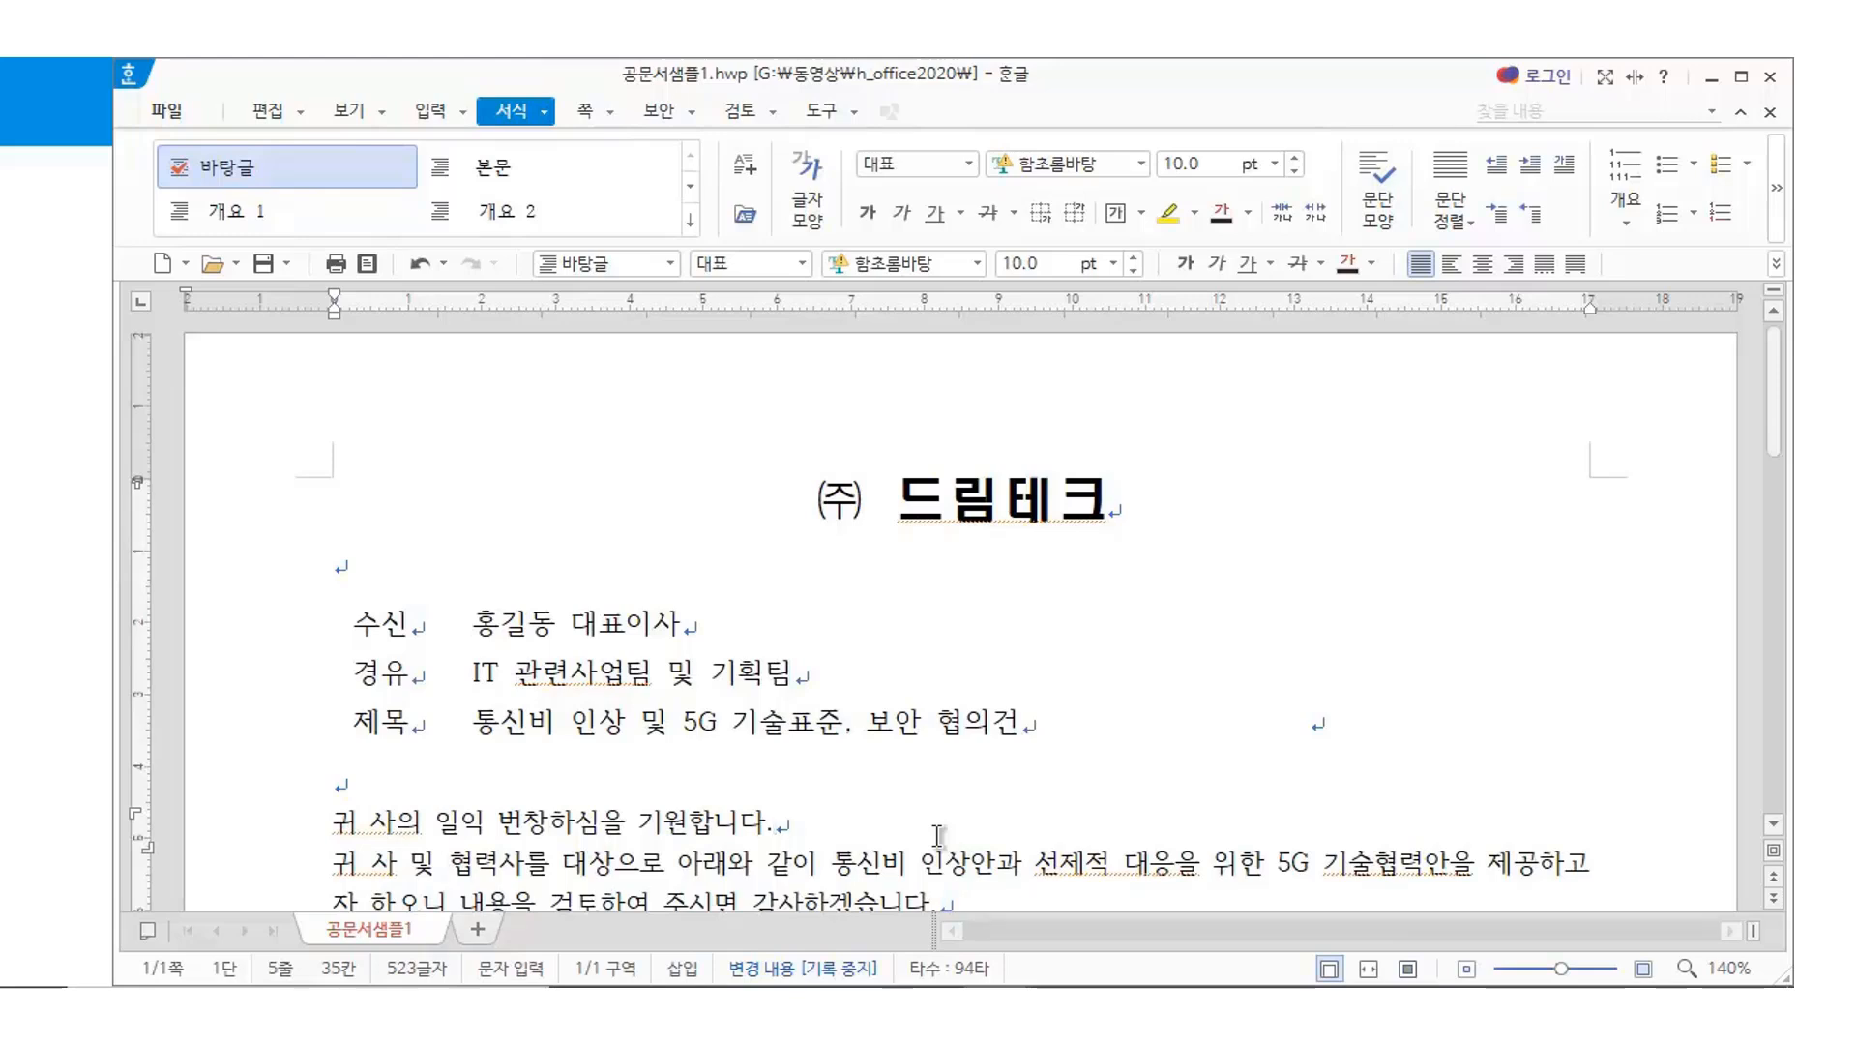
# Number the two greeting paragraphs with the 1. numbering style
pyautogui.scroll(-3, 870, 716)
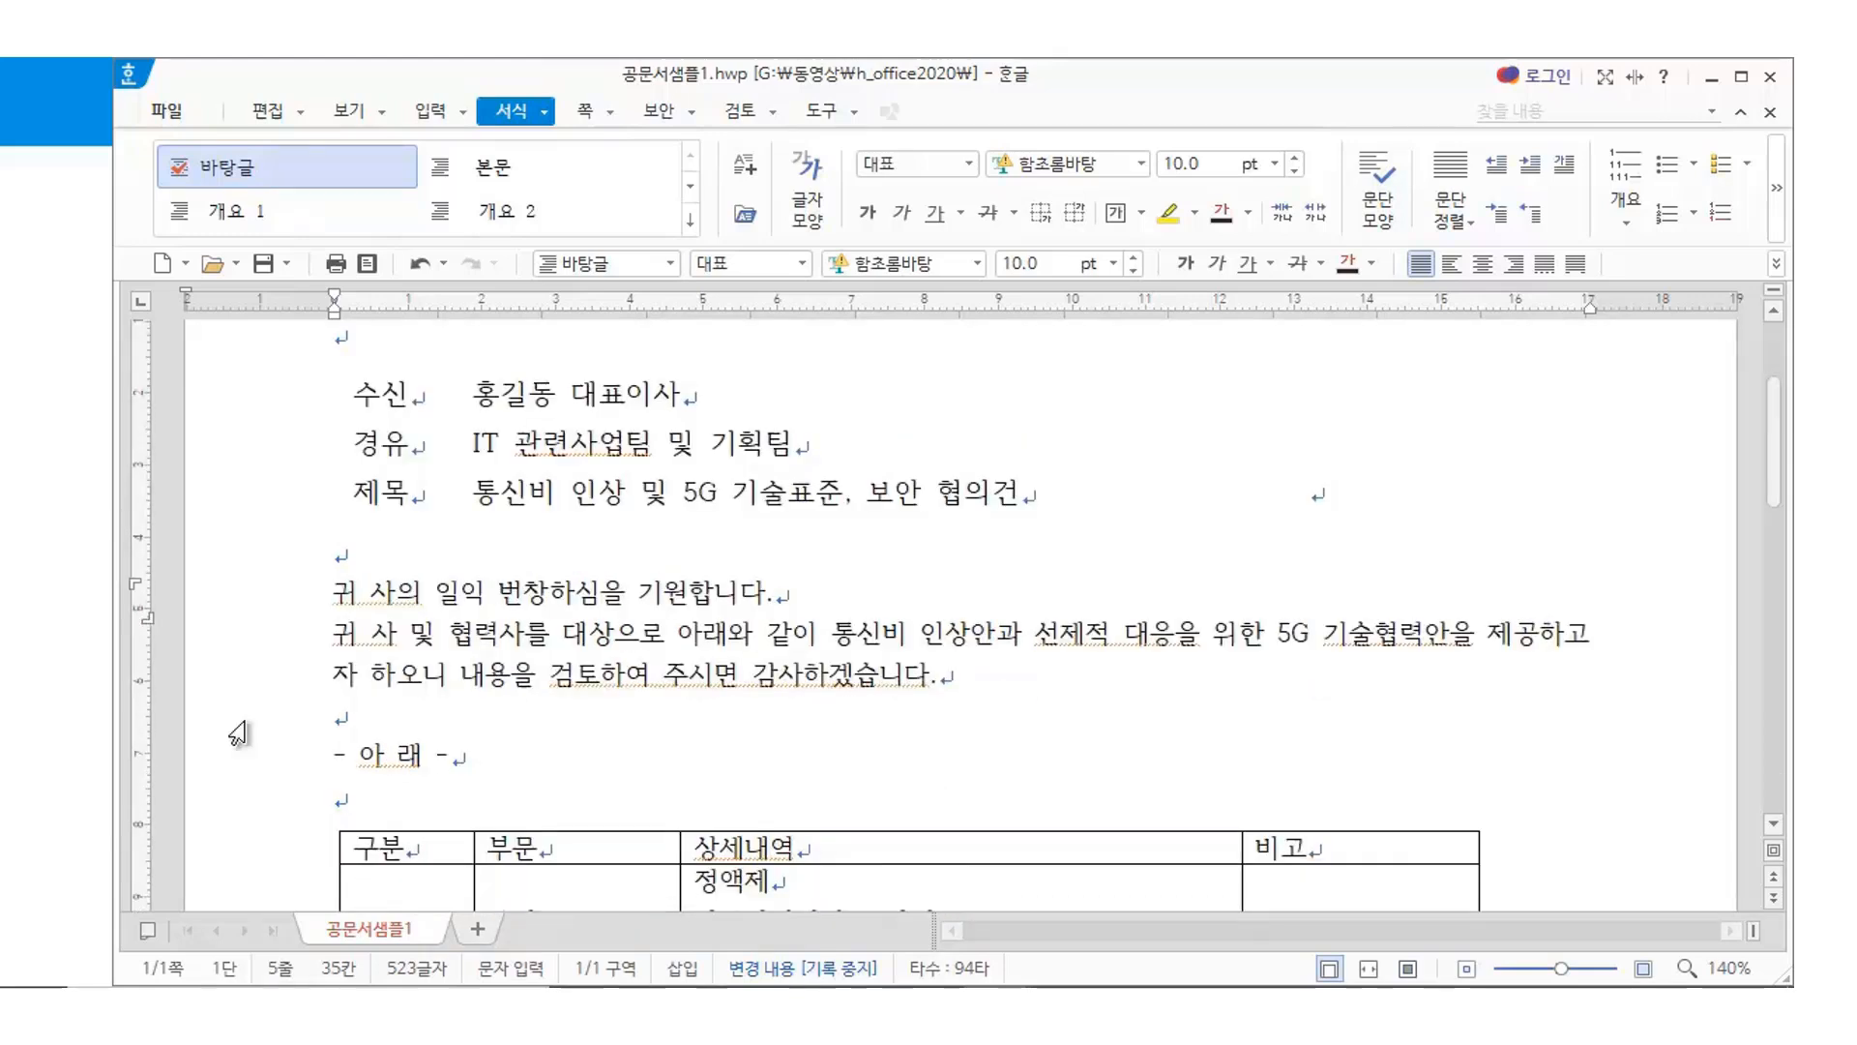
pyautogui.click(345, 591)
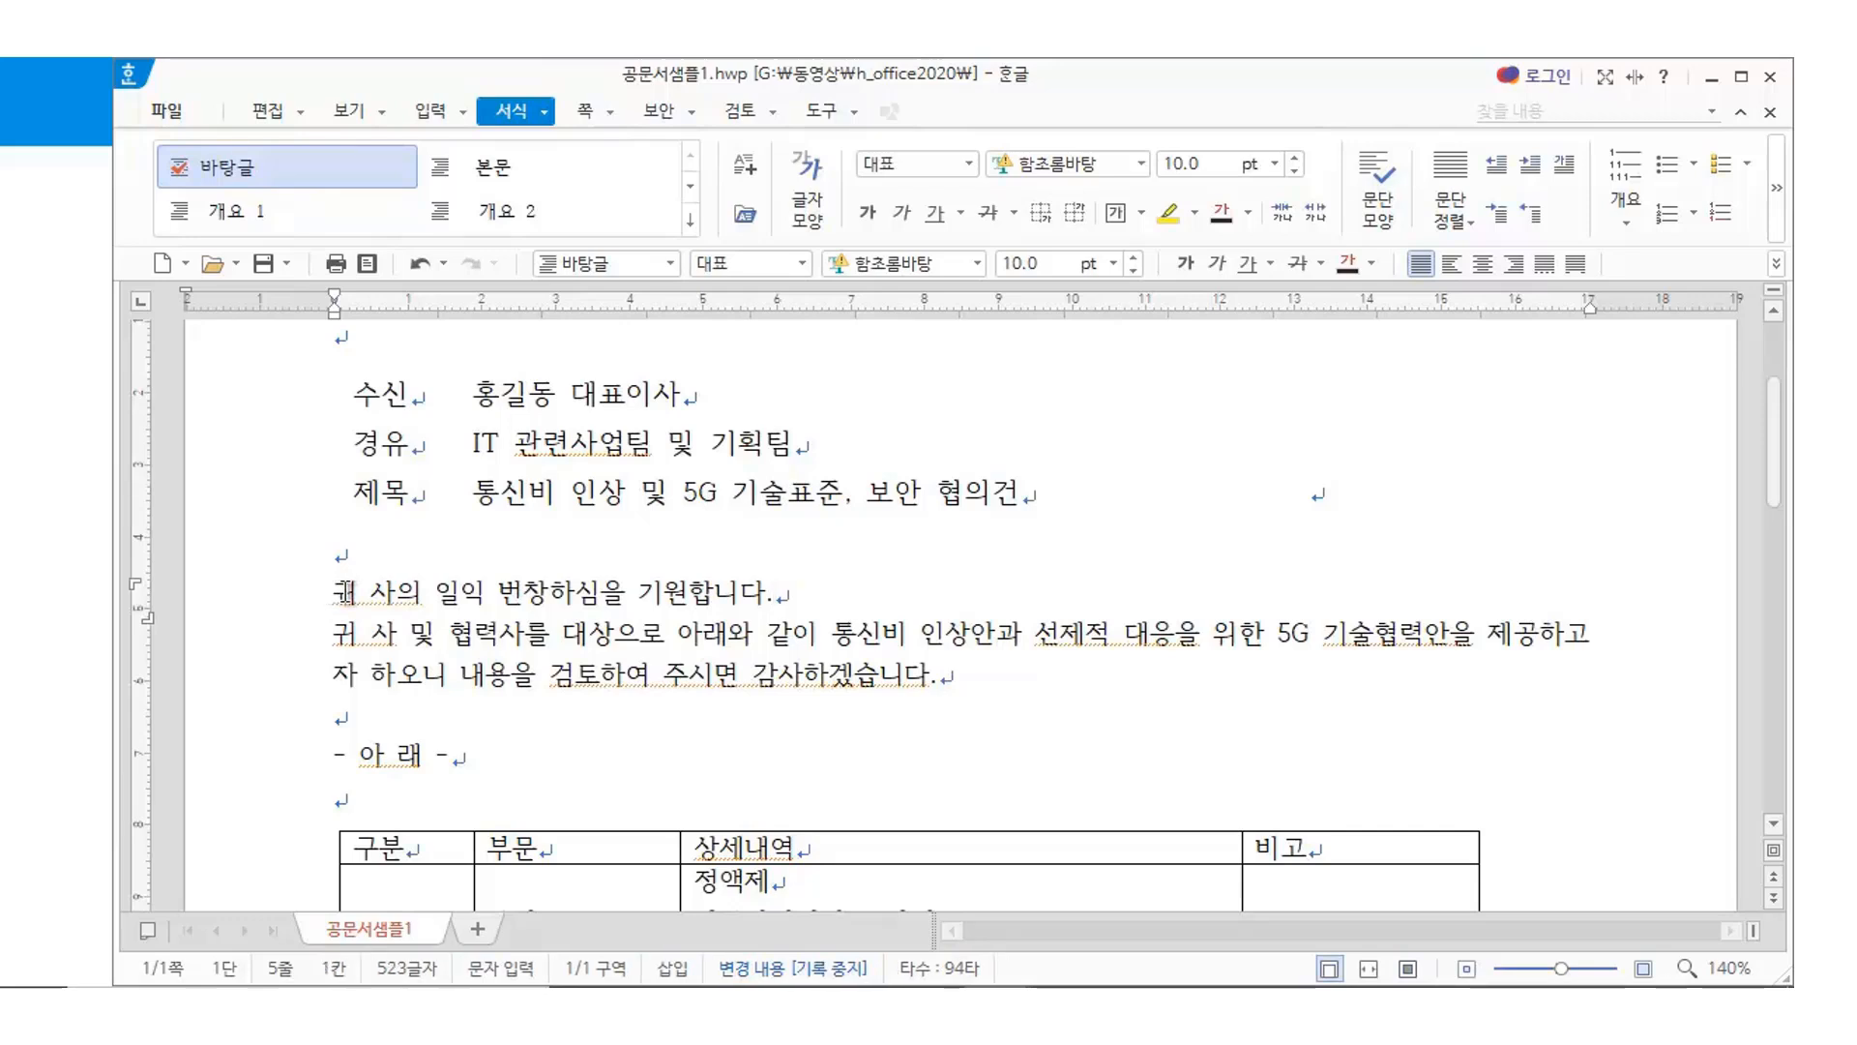
pyautogui.moveTo(345, 594); pyautogui.dragTo(1008, 694)
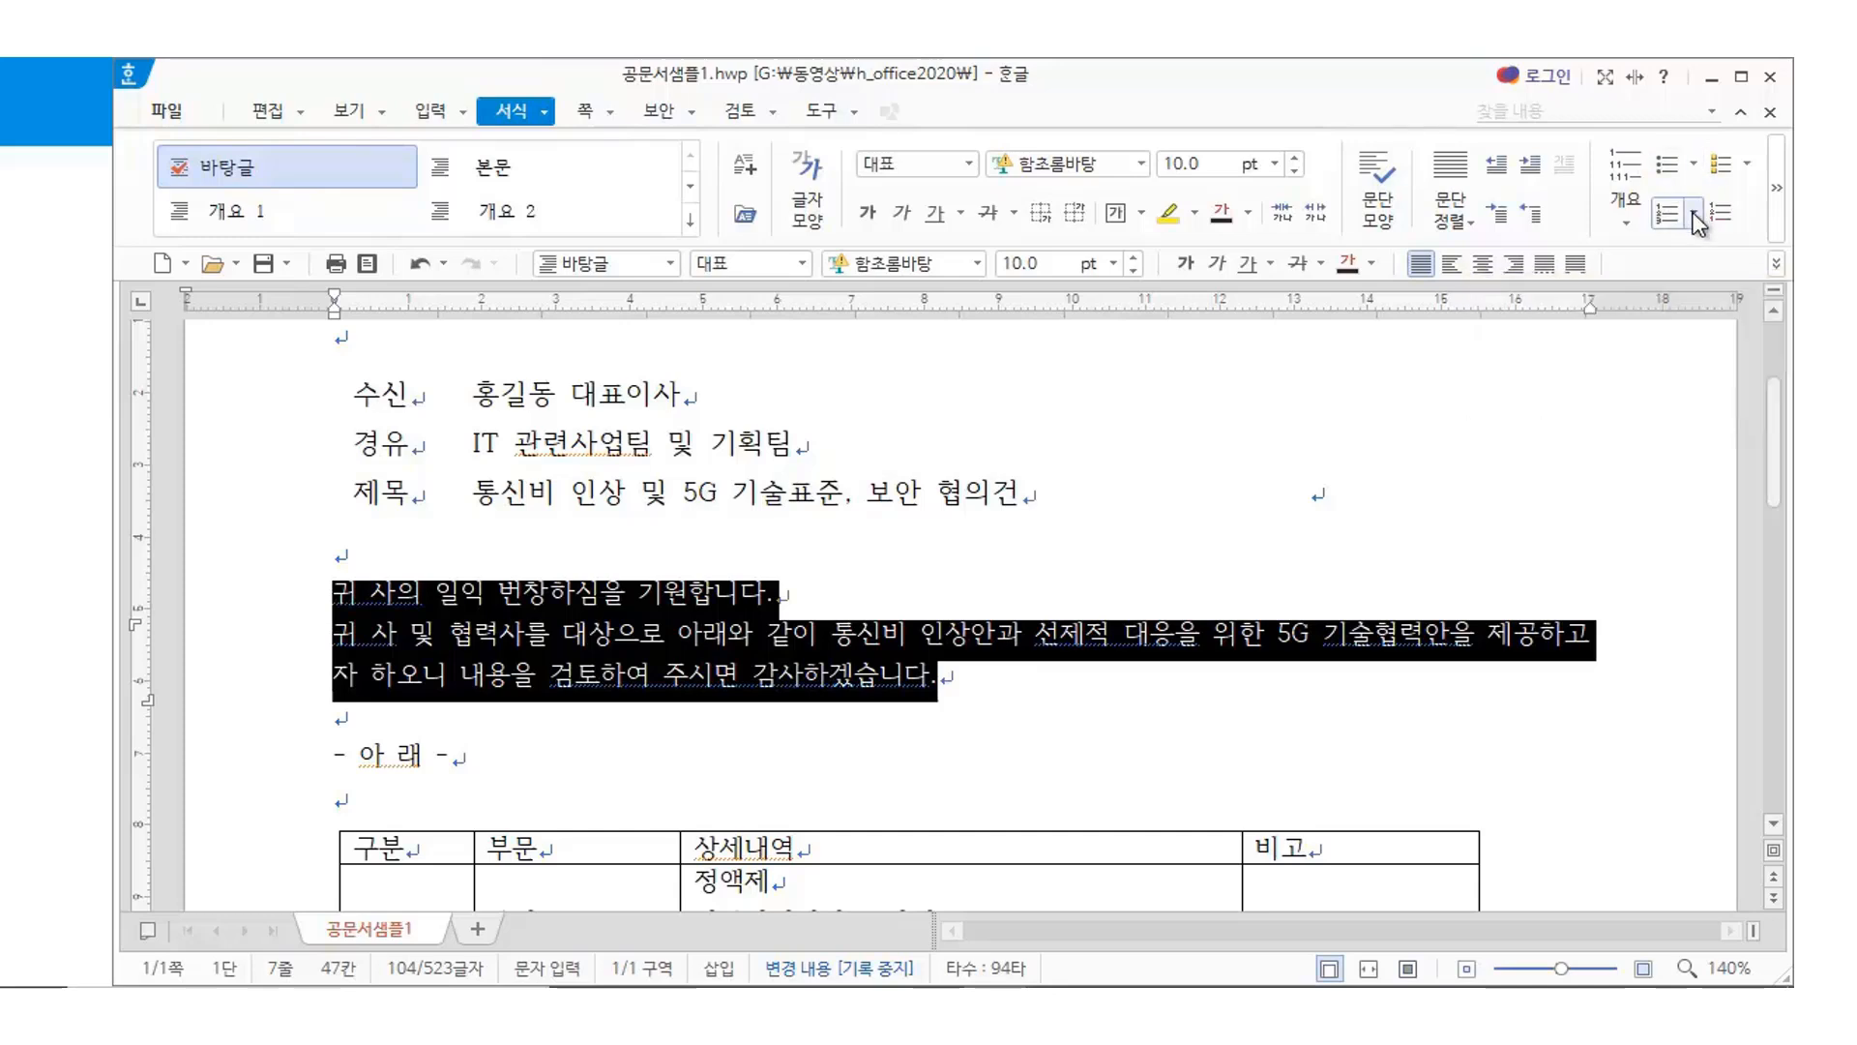
pyautogui.click(1695, 214)
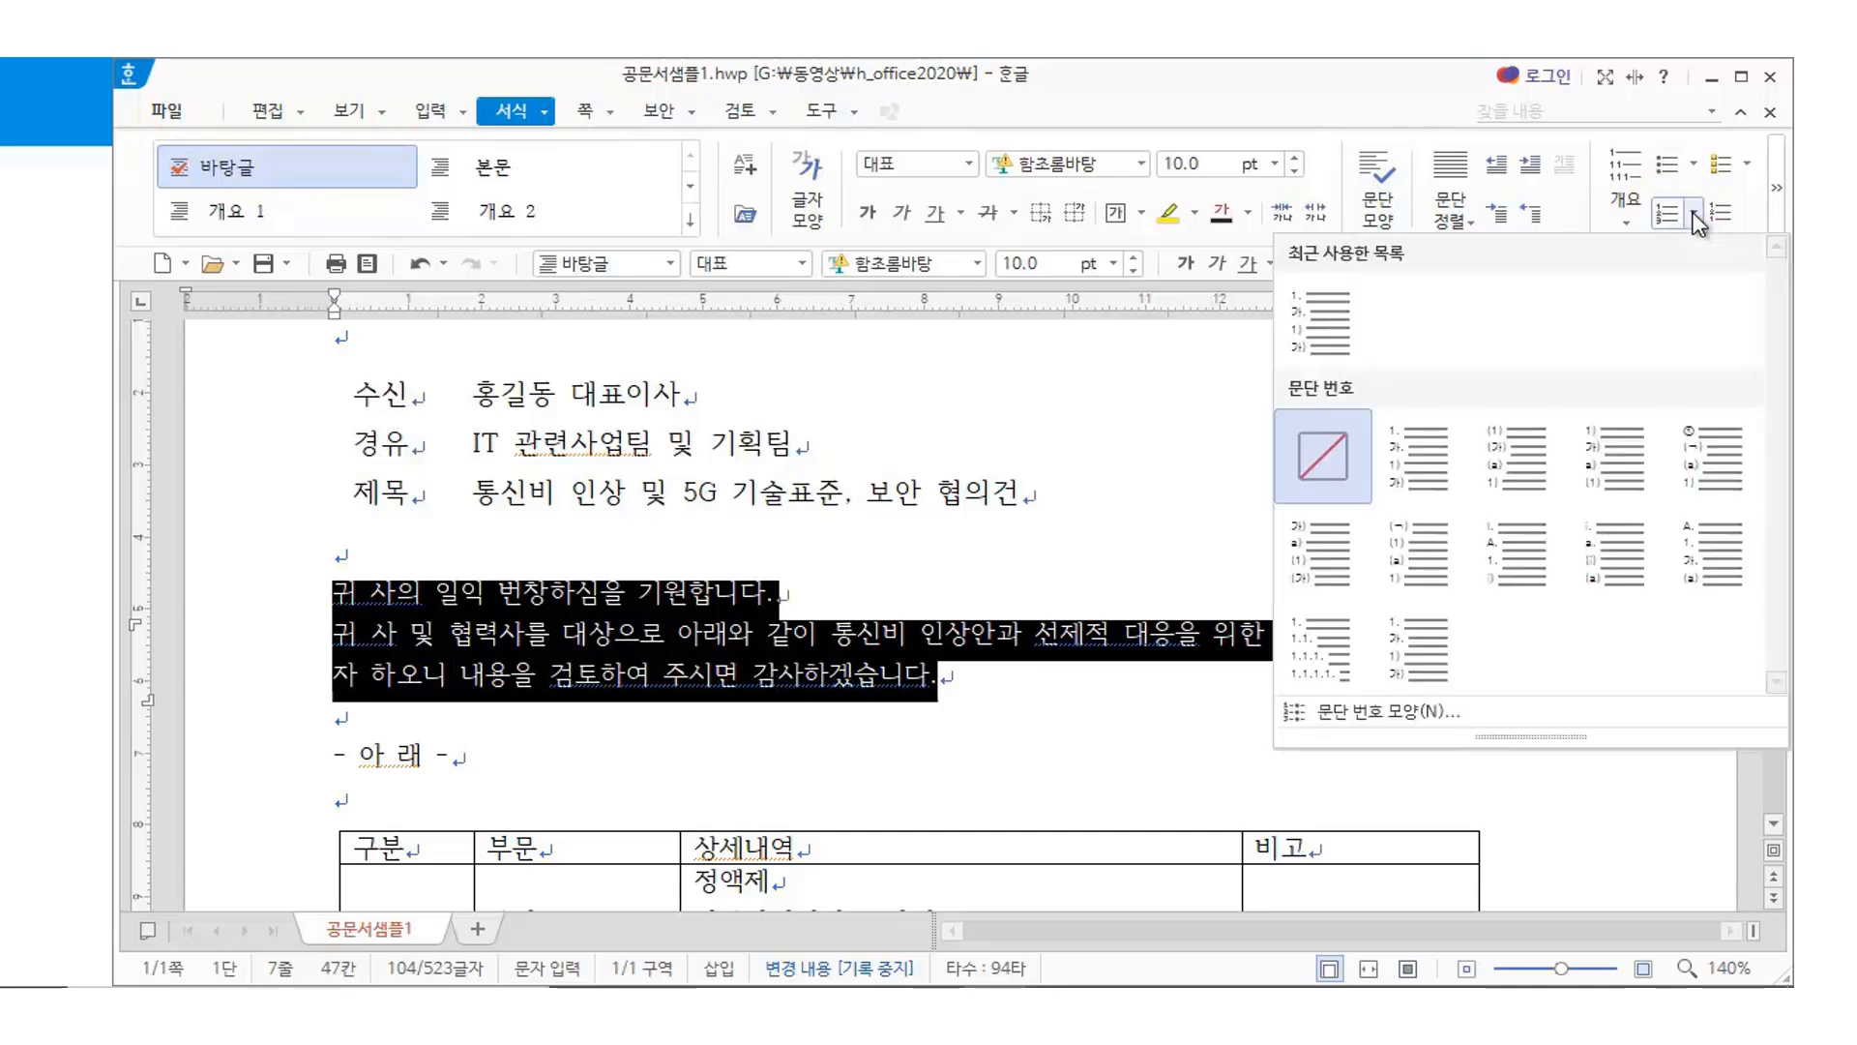
pyautogui.click(1434, 467)
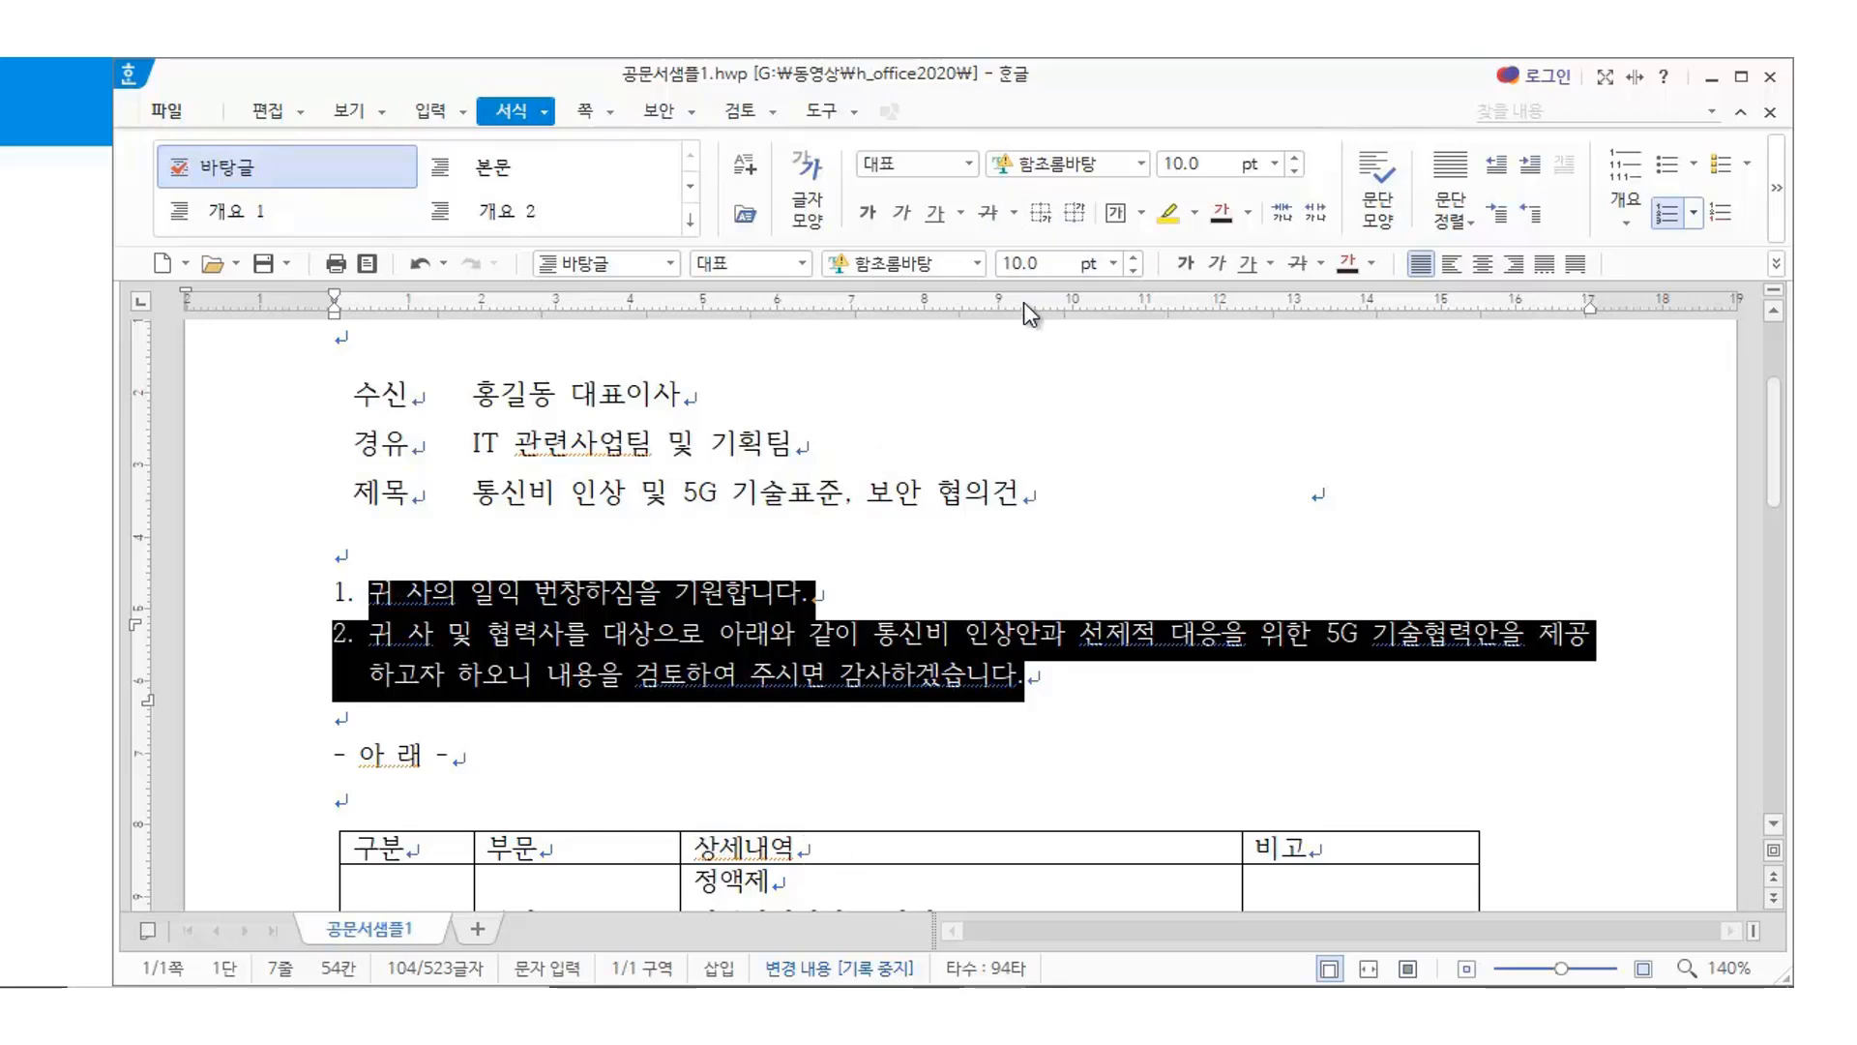
# Give the numbered paragraphs a 20 pt left margin in 문단 모양
pyautogui.click(1379, 201)
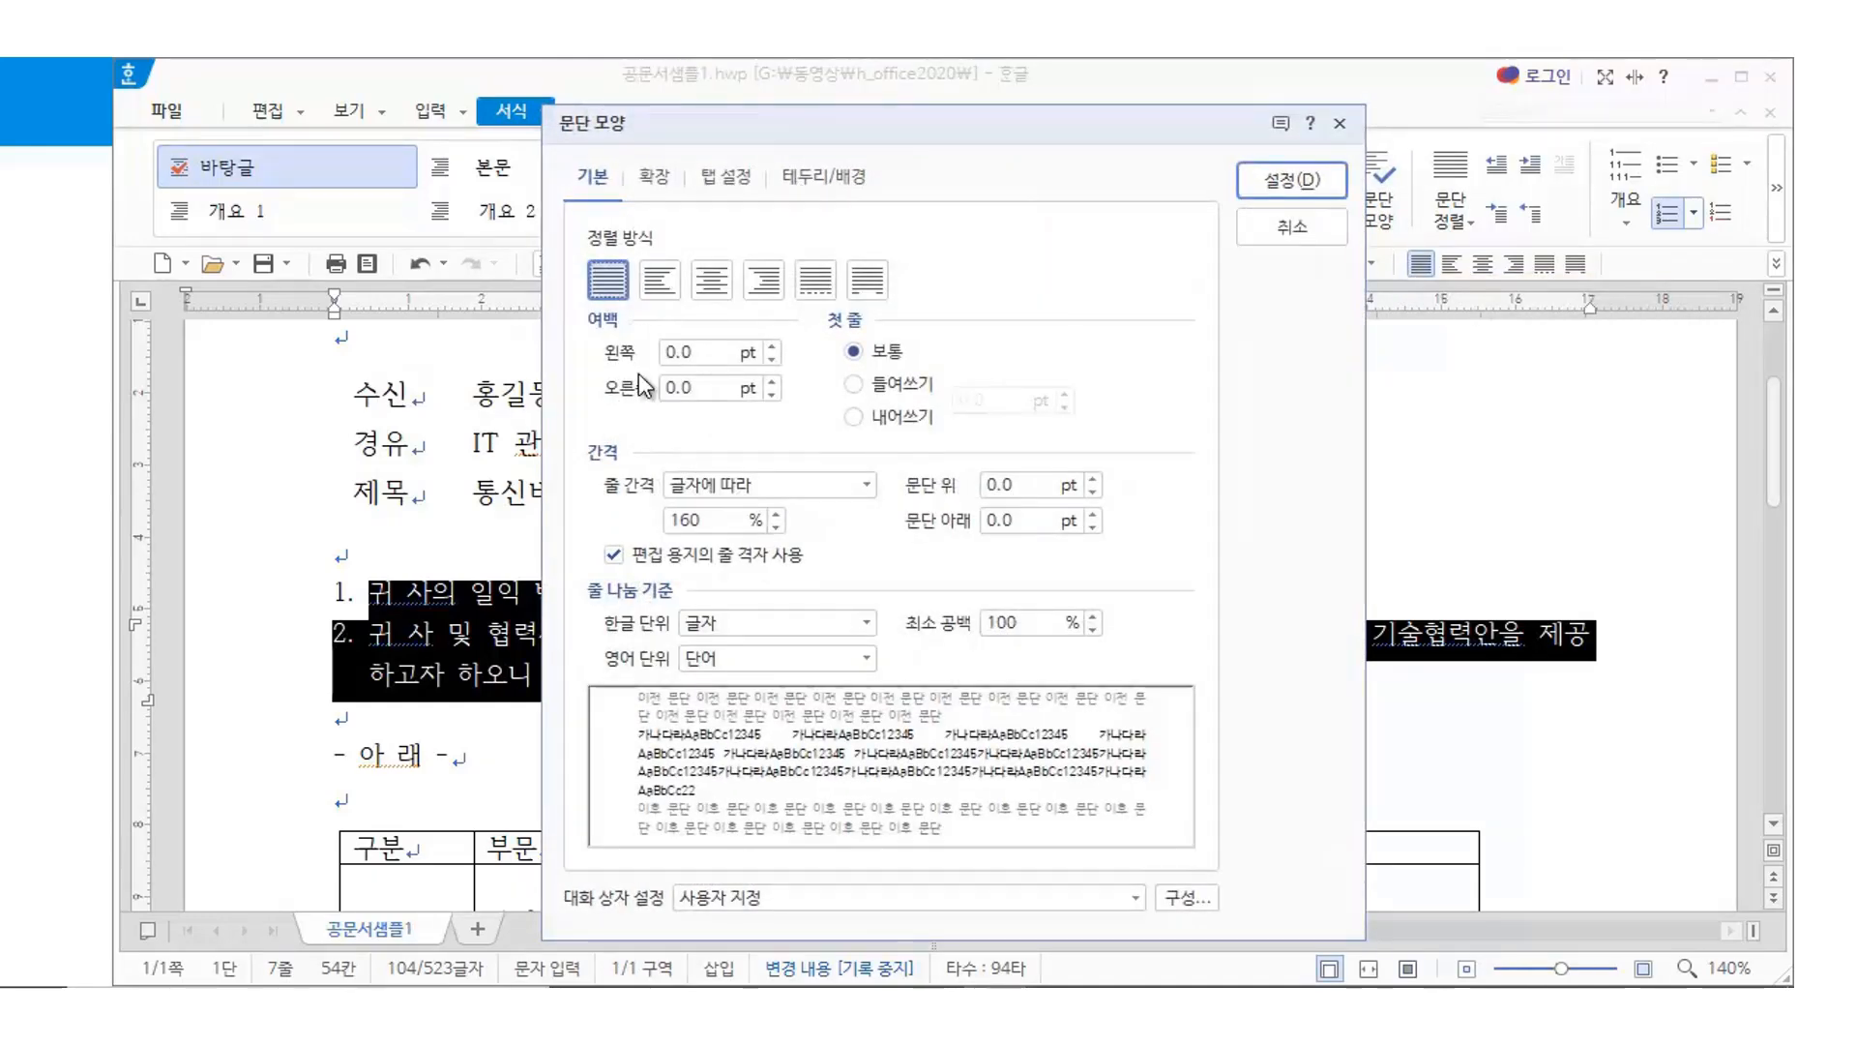
pyautogui.moveTo(827, 124); pyautogui.dragTo(989, 163)
pyautogui.click(935, 384)
pyautogui.click(935, 384)
pyautogui.click(935, 384)
pyautogui.click(935, 384)
pyautogui.click(935, 384)
pyautogui.click(934, 384)
pyautogui.click(934, 384)
pyautogui.click(935, 384)
pyautogui.click(935, 384)
pyautogui.click(935, 384)
pyautogui.click(934, 384)
pyautogui.click(935, 384)
pyautogui.click(935, 384)
pyautogui.click(935, 384)
pyautogui.click(934, 384)
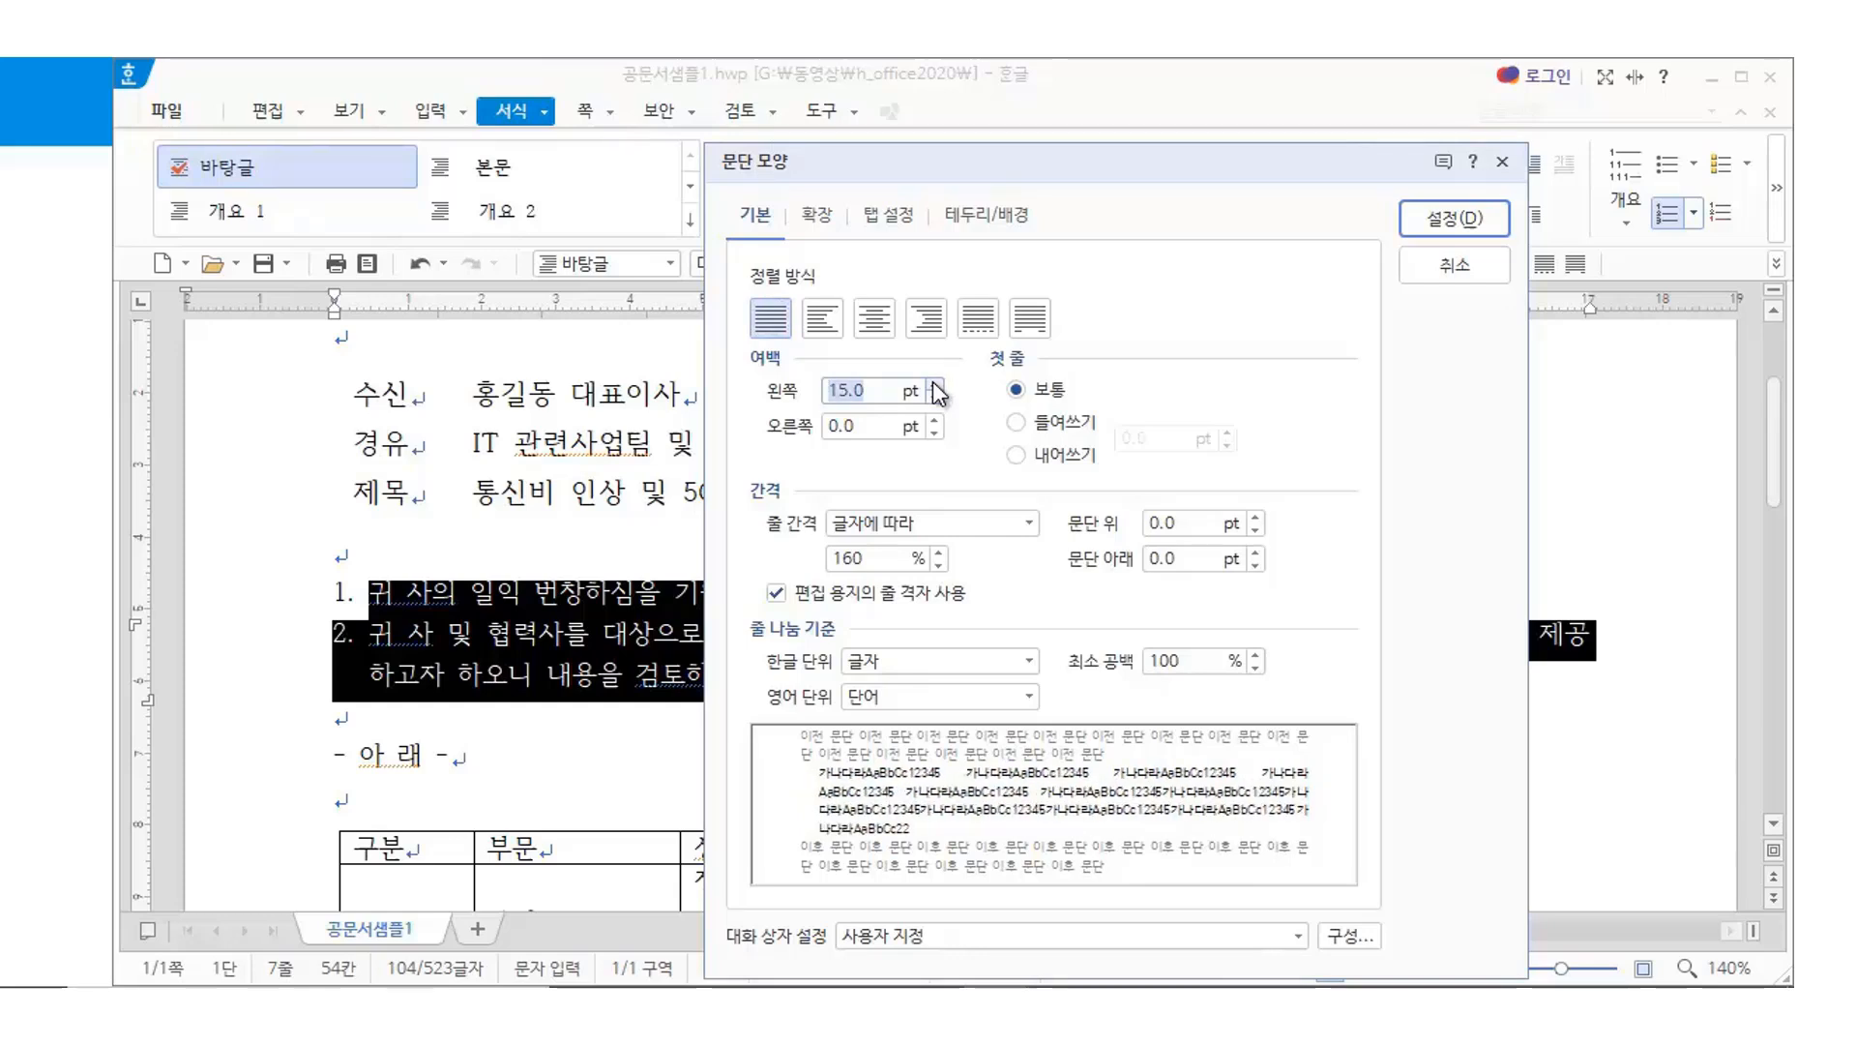
pyautogui.click(935, 384)
pyautogui.click(934, 384)
pyautogui.click(934, 384)
pyautogui.click(934, 384)
pyautogui.click(934, 384)
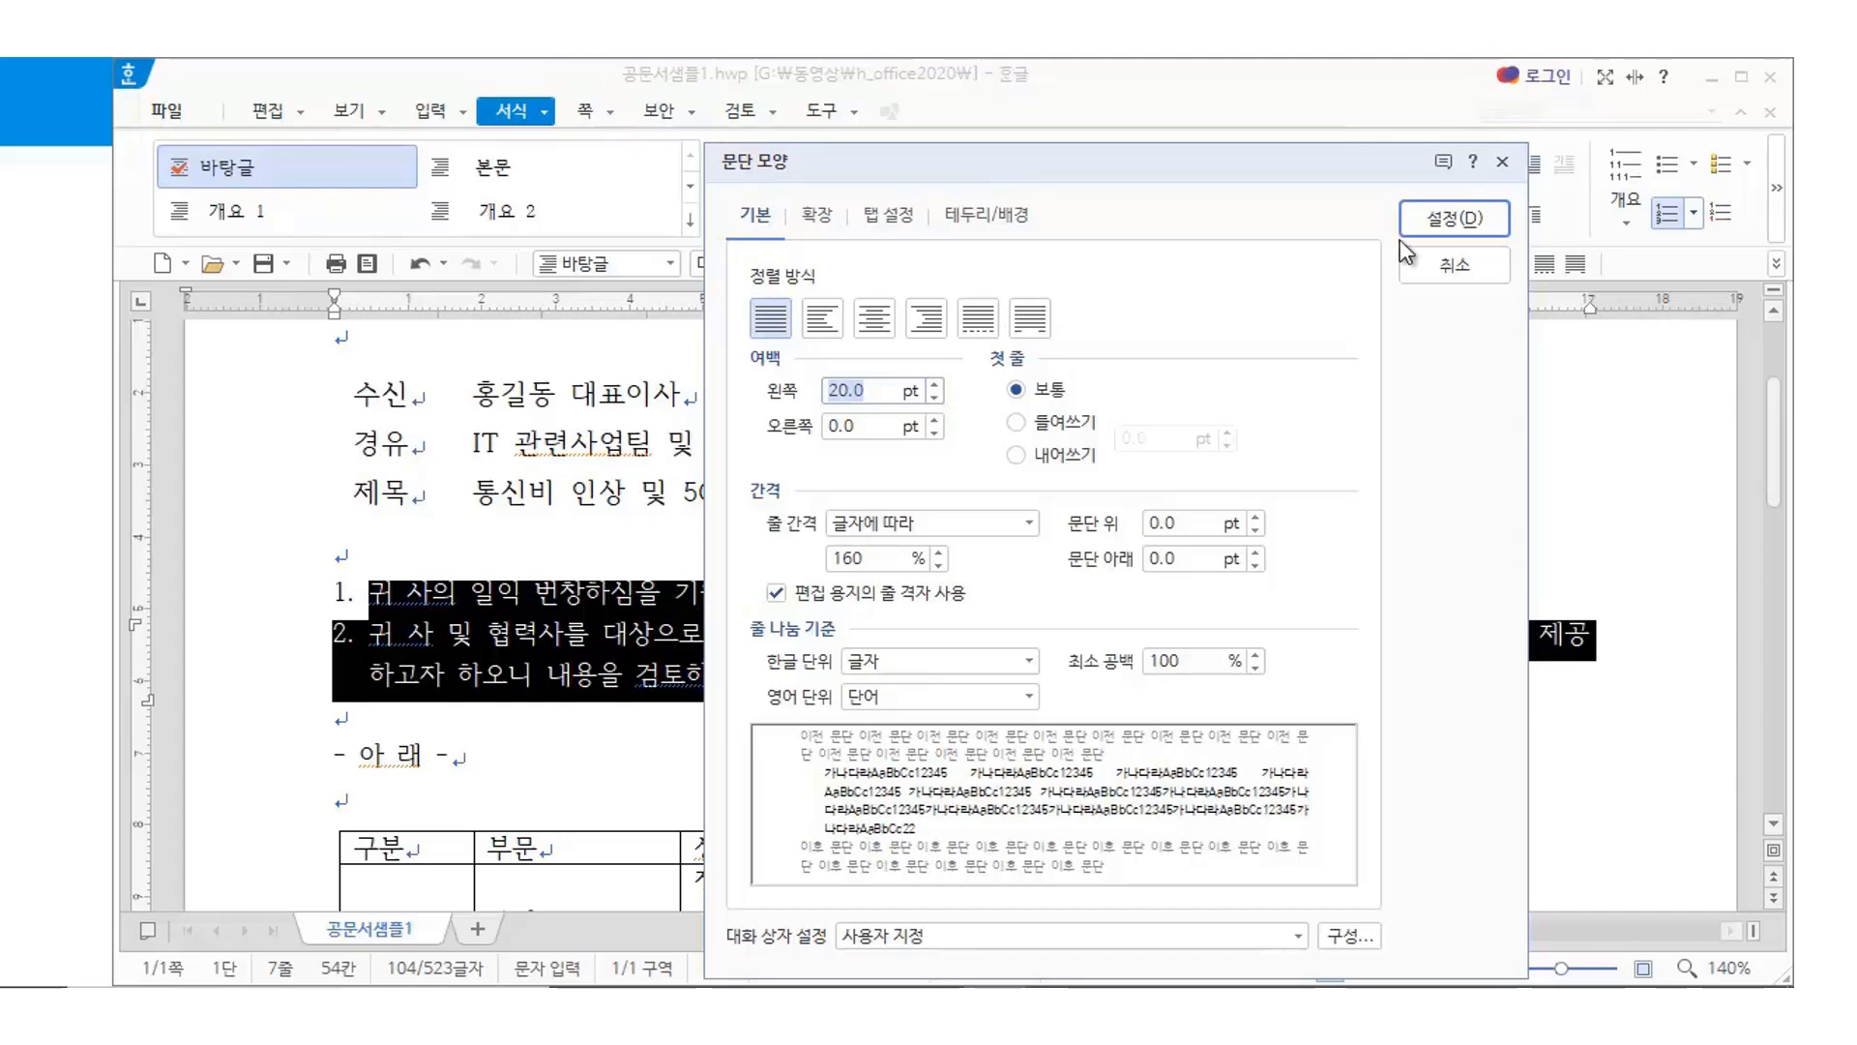
pyautogui.click(1485, 228)
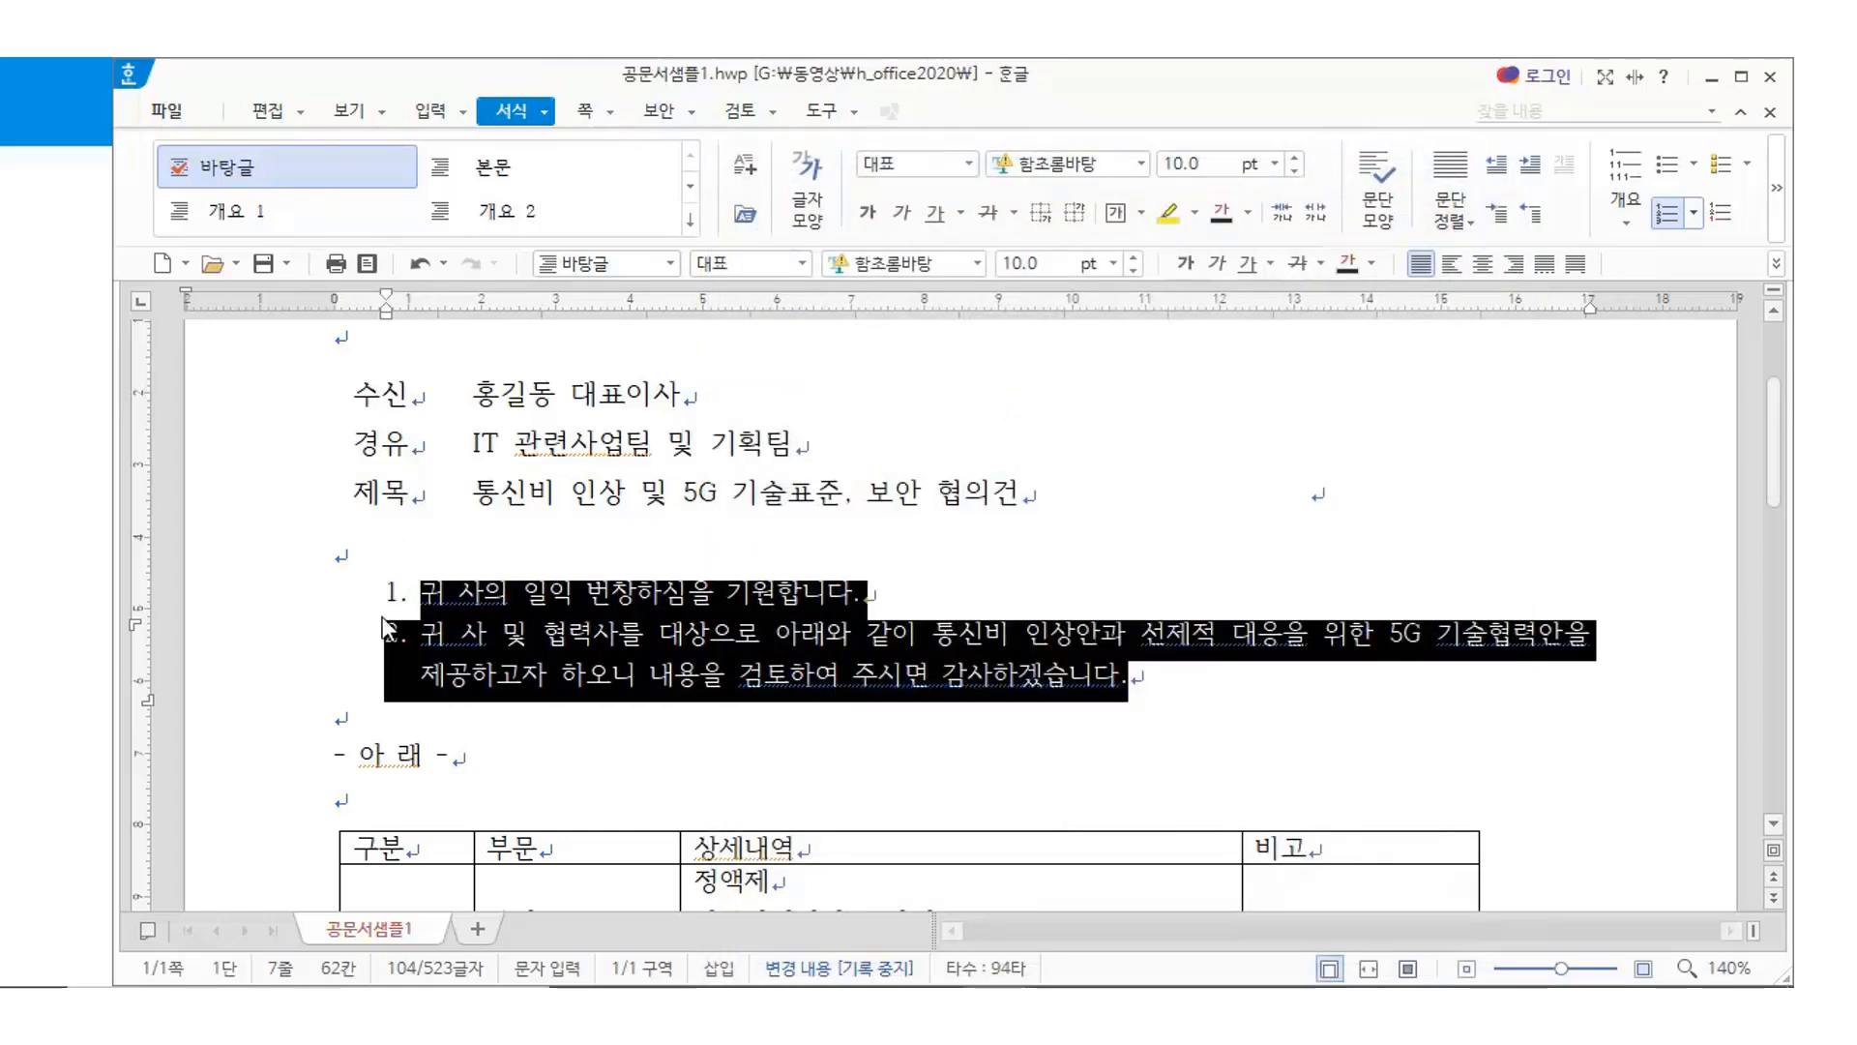
pyautogui.click(813, 744)
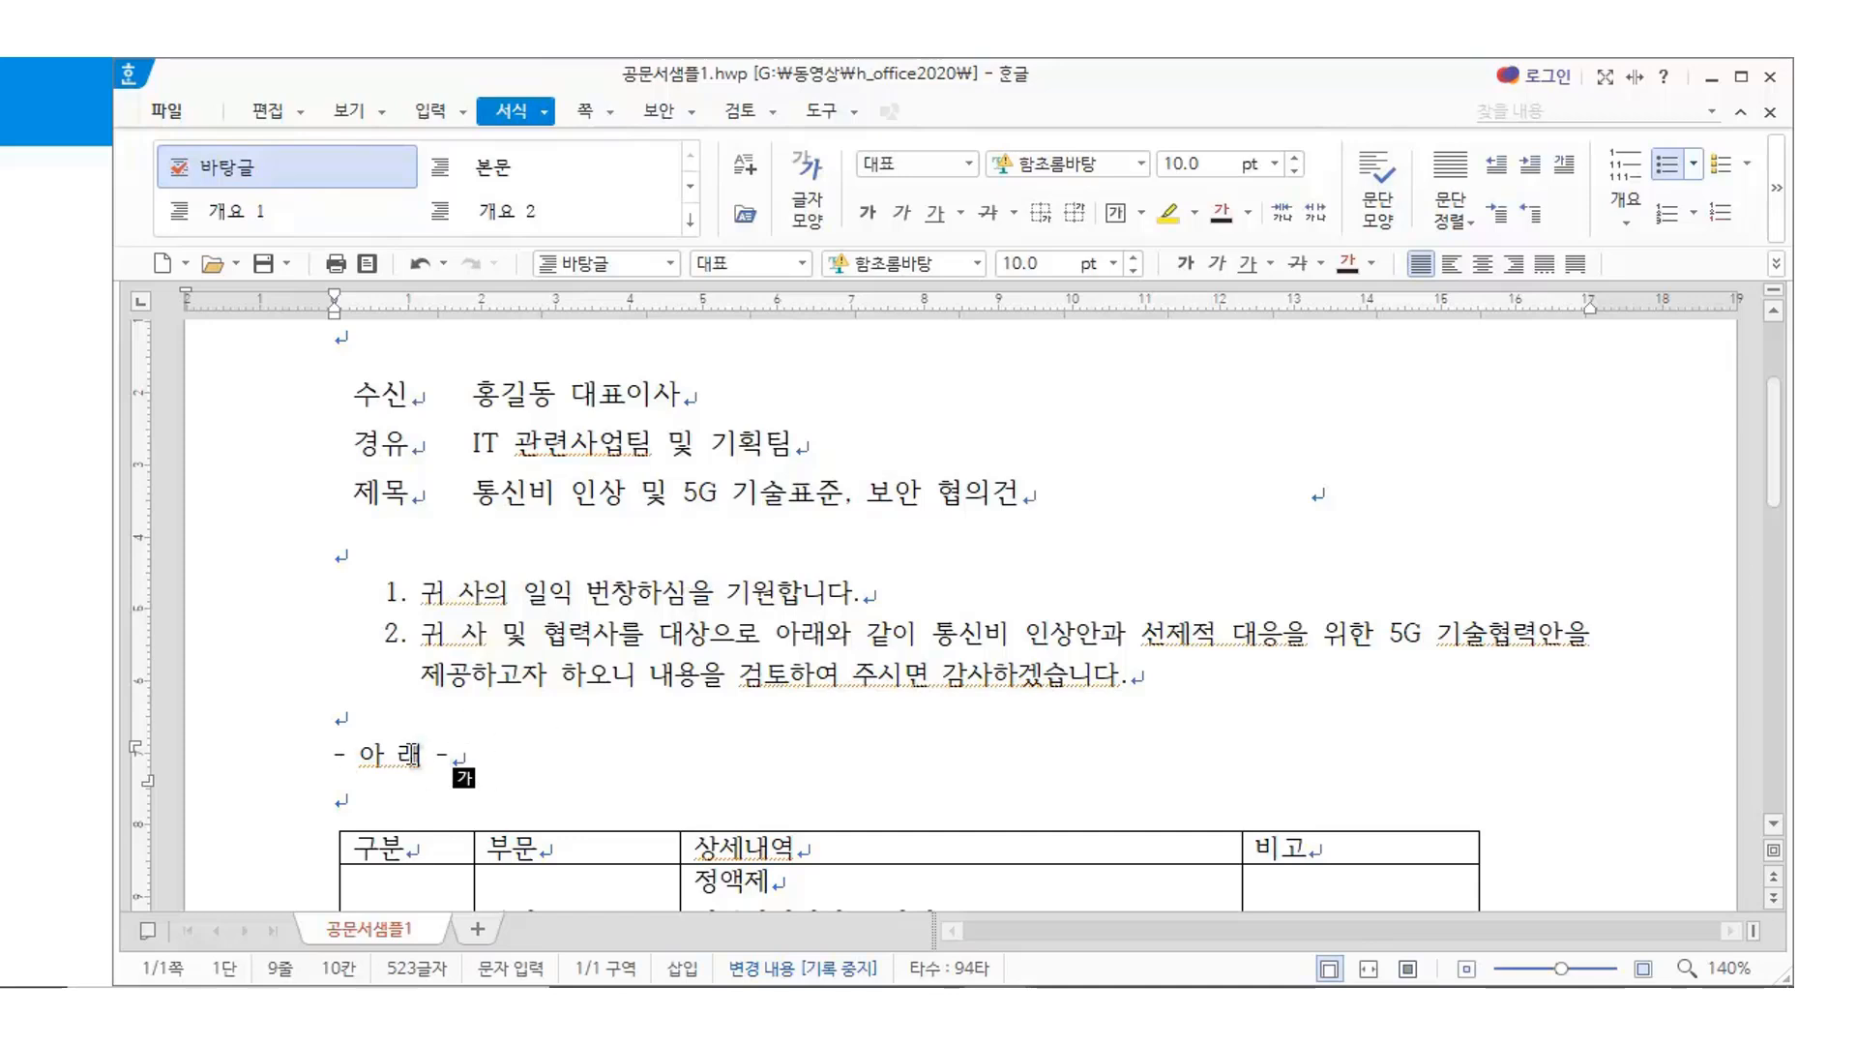
# Centre the '- 아 래 -' line
pyautogui.moveTo(348, 754); pyautogui.dragTo(490, 755)
pyautogui.click(503, 759)
pyautogui.click(1486, 265)
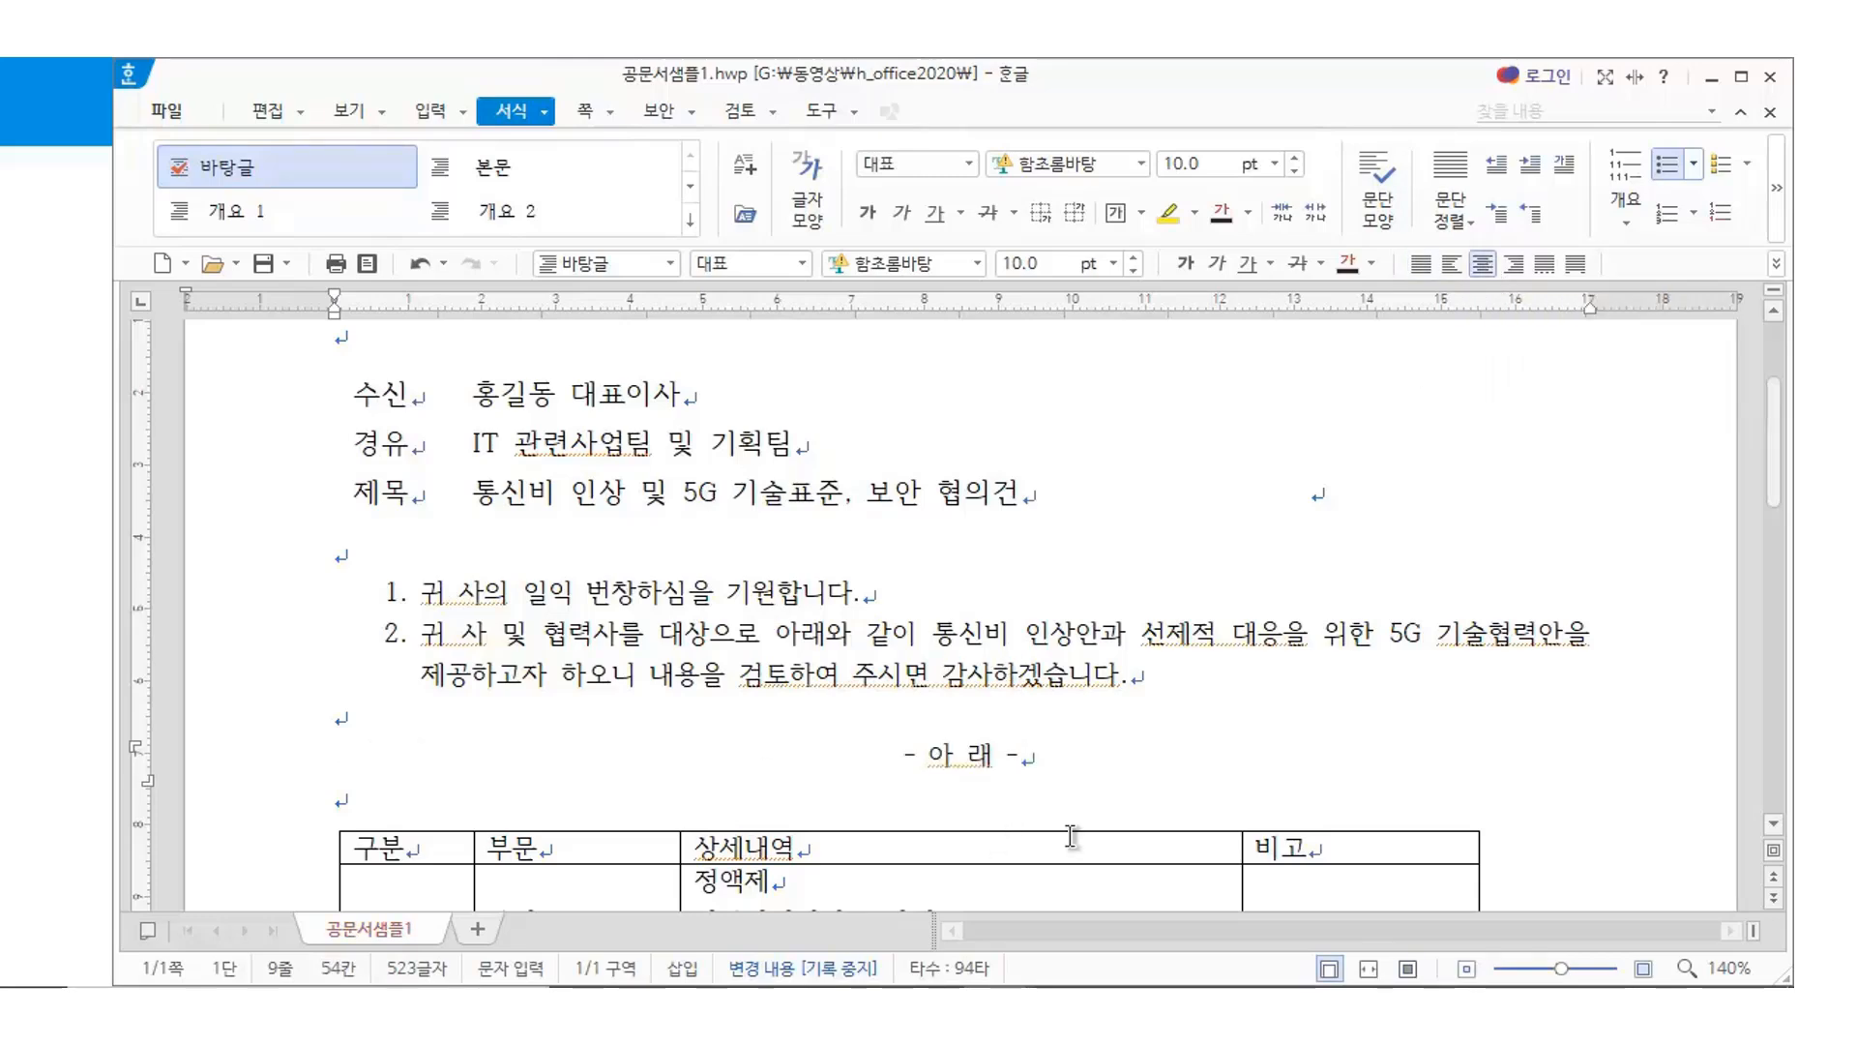
# Make the table's header row taller and centre its headings
pyautogui.scroll(-3, 1215, 789)
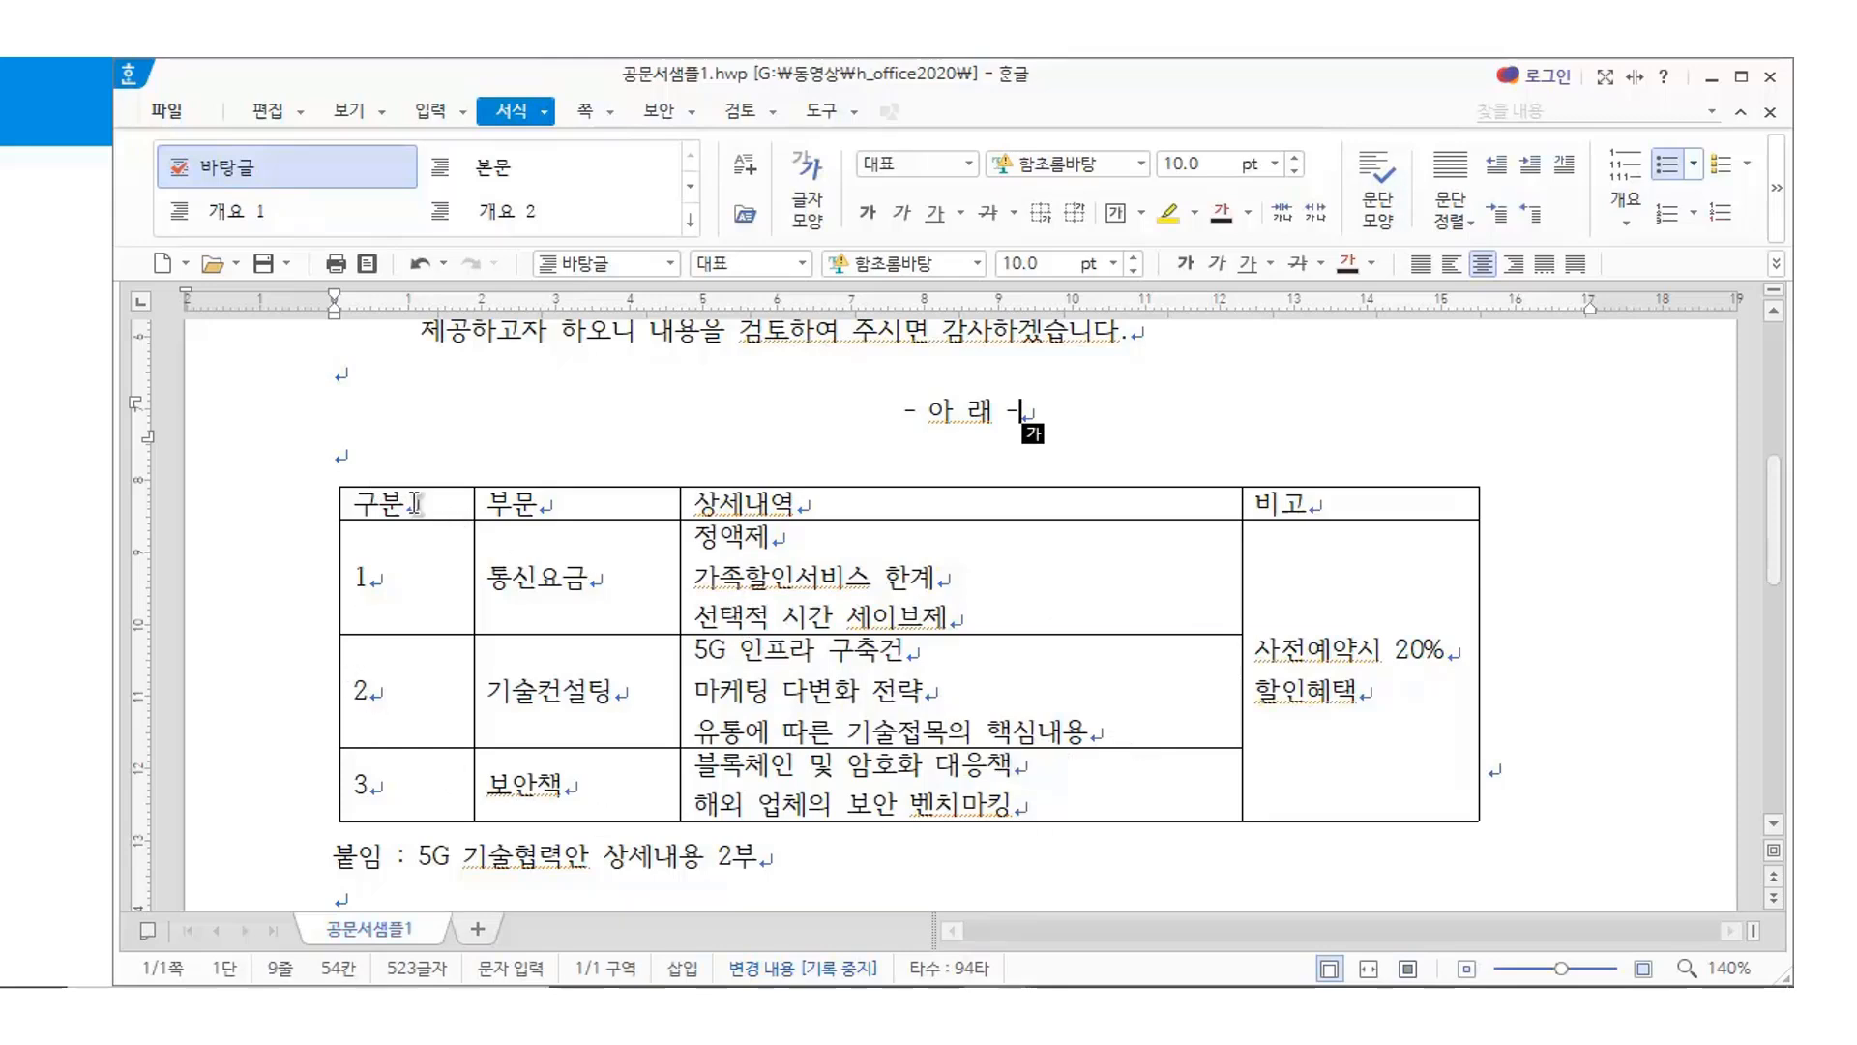
pyautogui.moveTo(413, 500); pyautogui.dragTo(1347, 519)
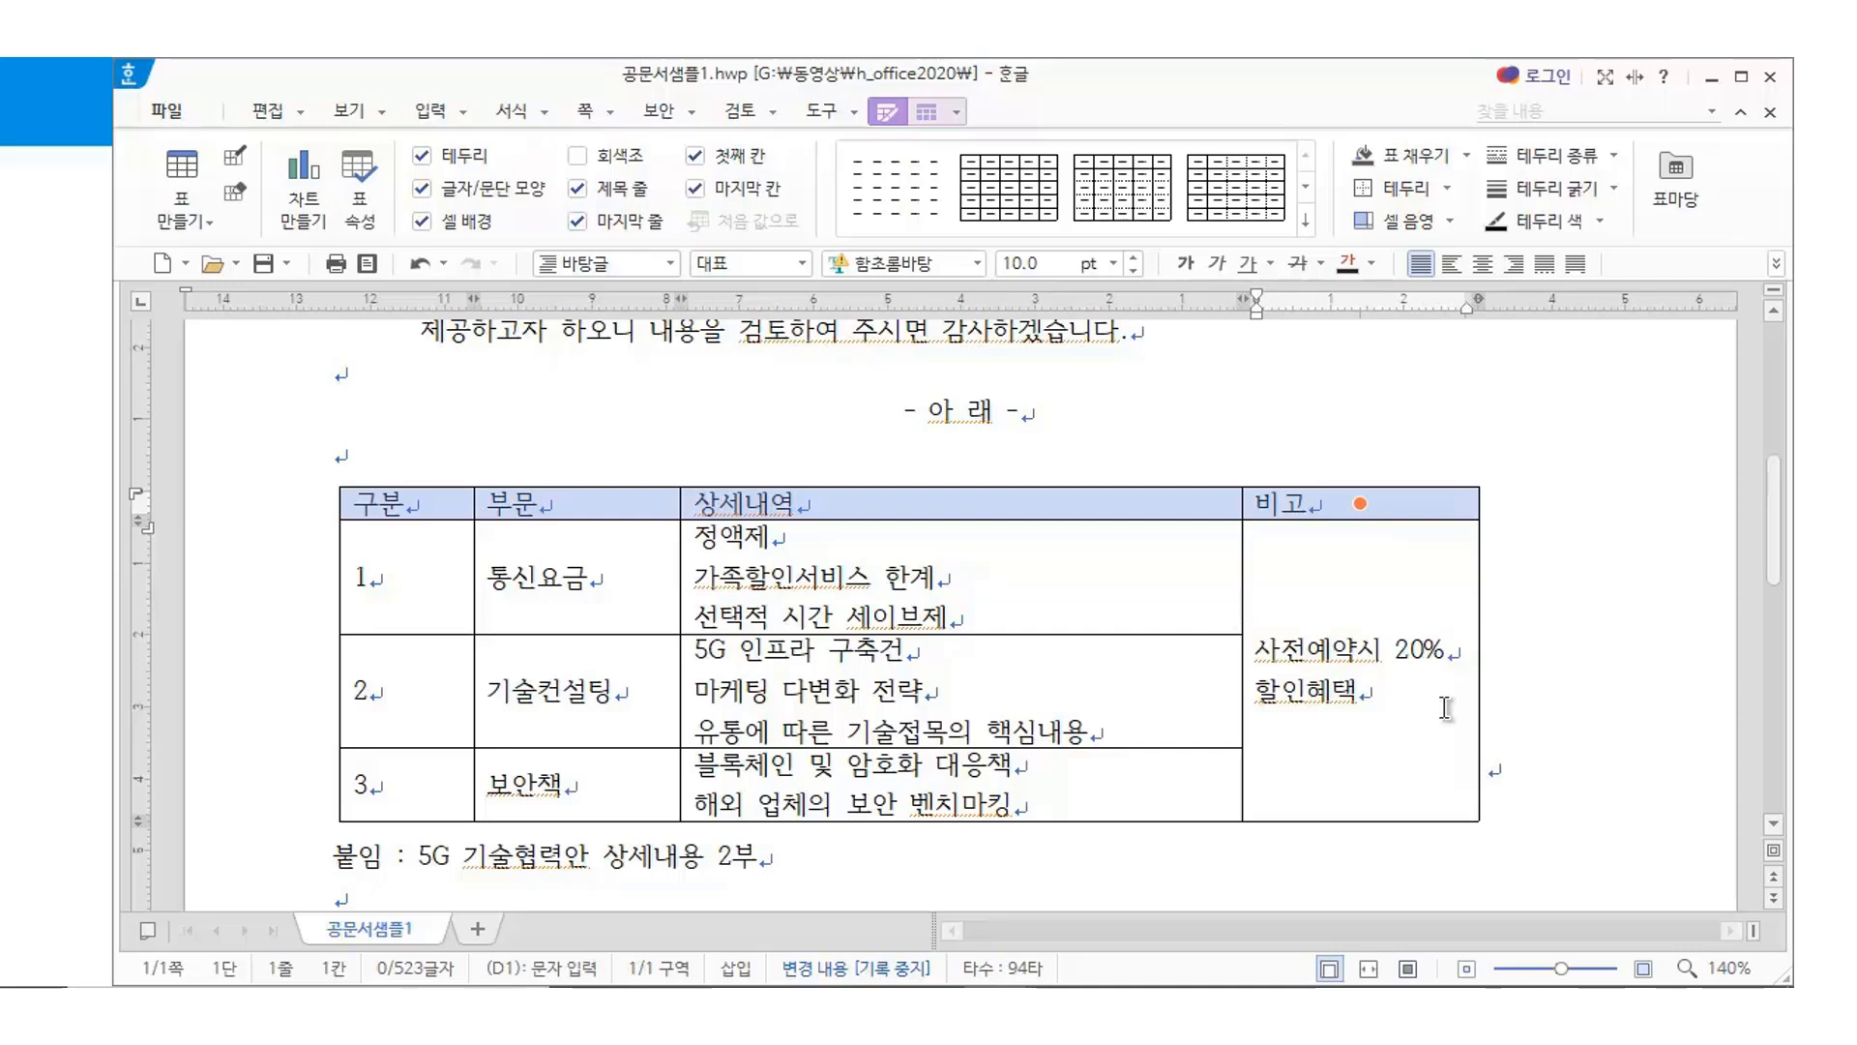
pyautogui.hotkey('ctrl', 'Down')
pyautogui.hotkey('ctrl', 'Down')
pyautogui.hotkey('ctrl', 'Down')
pyautogui.hotkey('ctrl', 'Down')
pyautogui.hotkey('ctrl', 'Down')
pyautogui.hotkey('ctrl', 'Down')
pyautogui.hotkey('ctrl', 'Down')
pyautogui.hotkey('ctrl', 'Down')
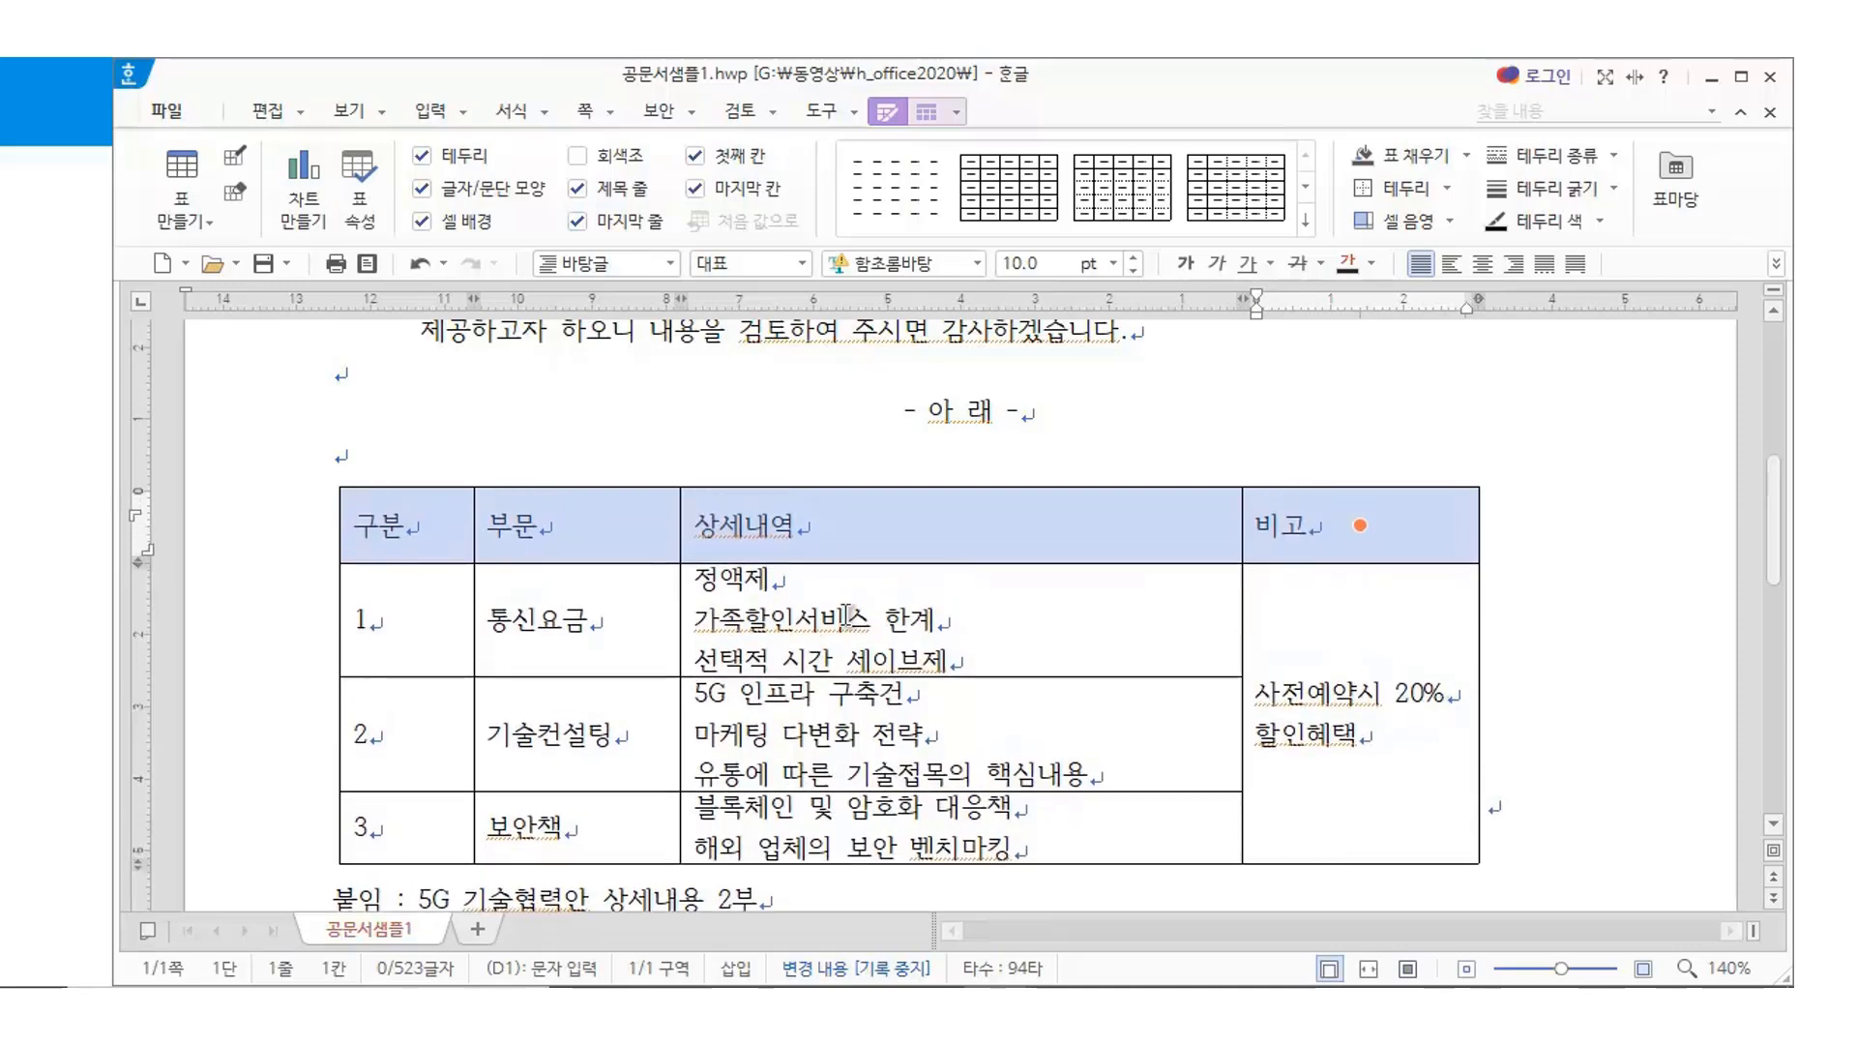
pyautogui.scroll(-10, 945, 677)
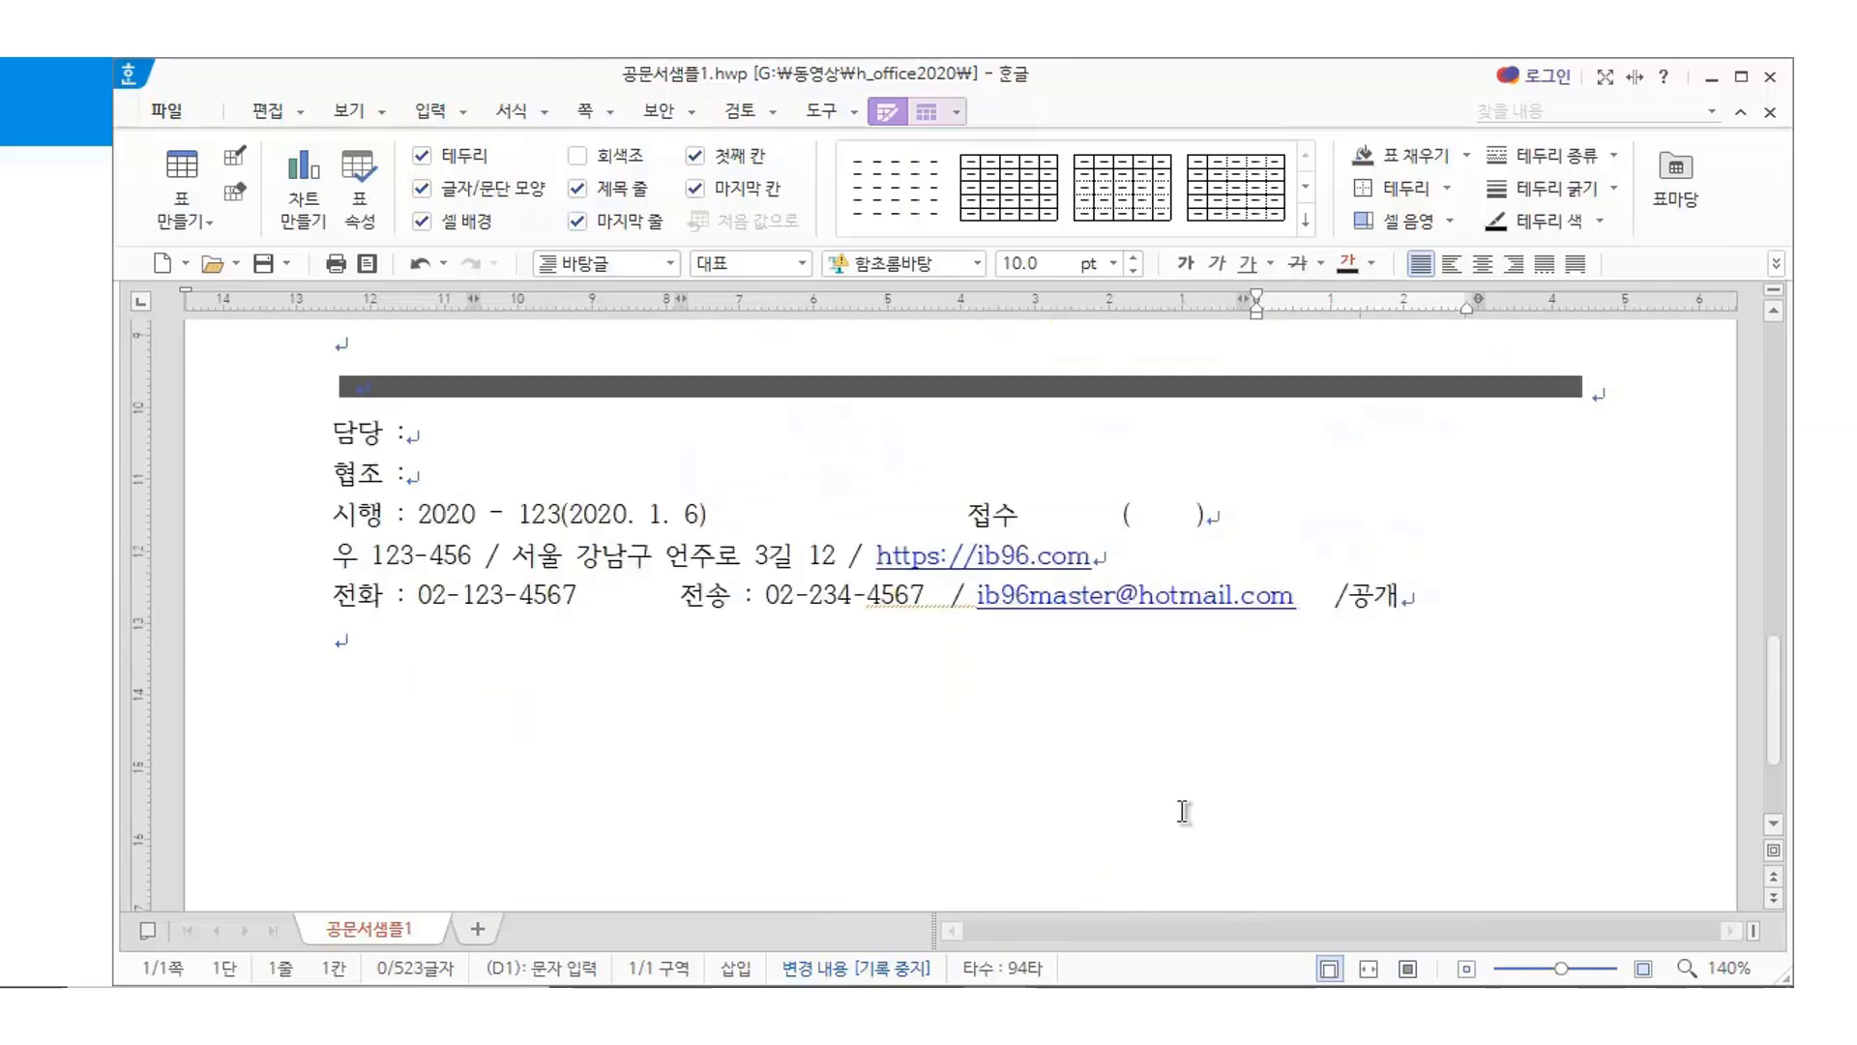
pyautogui.scroll(-3, 1150, 832)
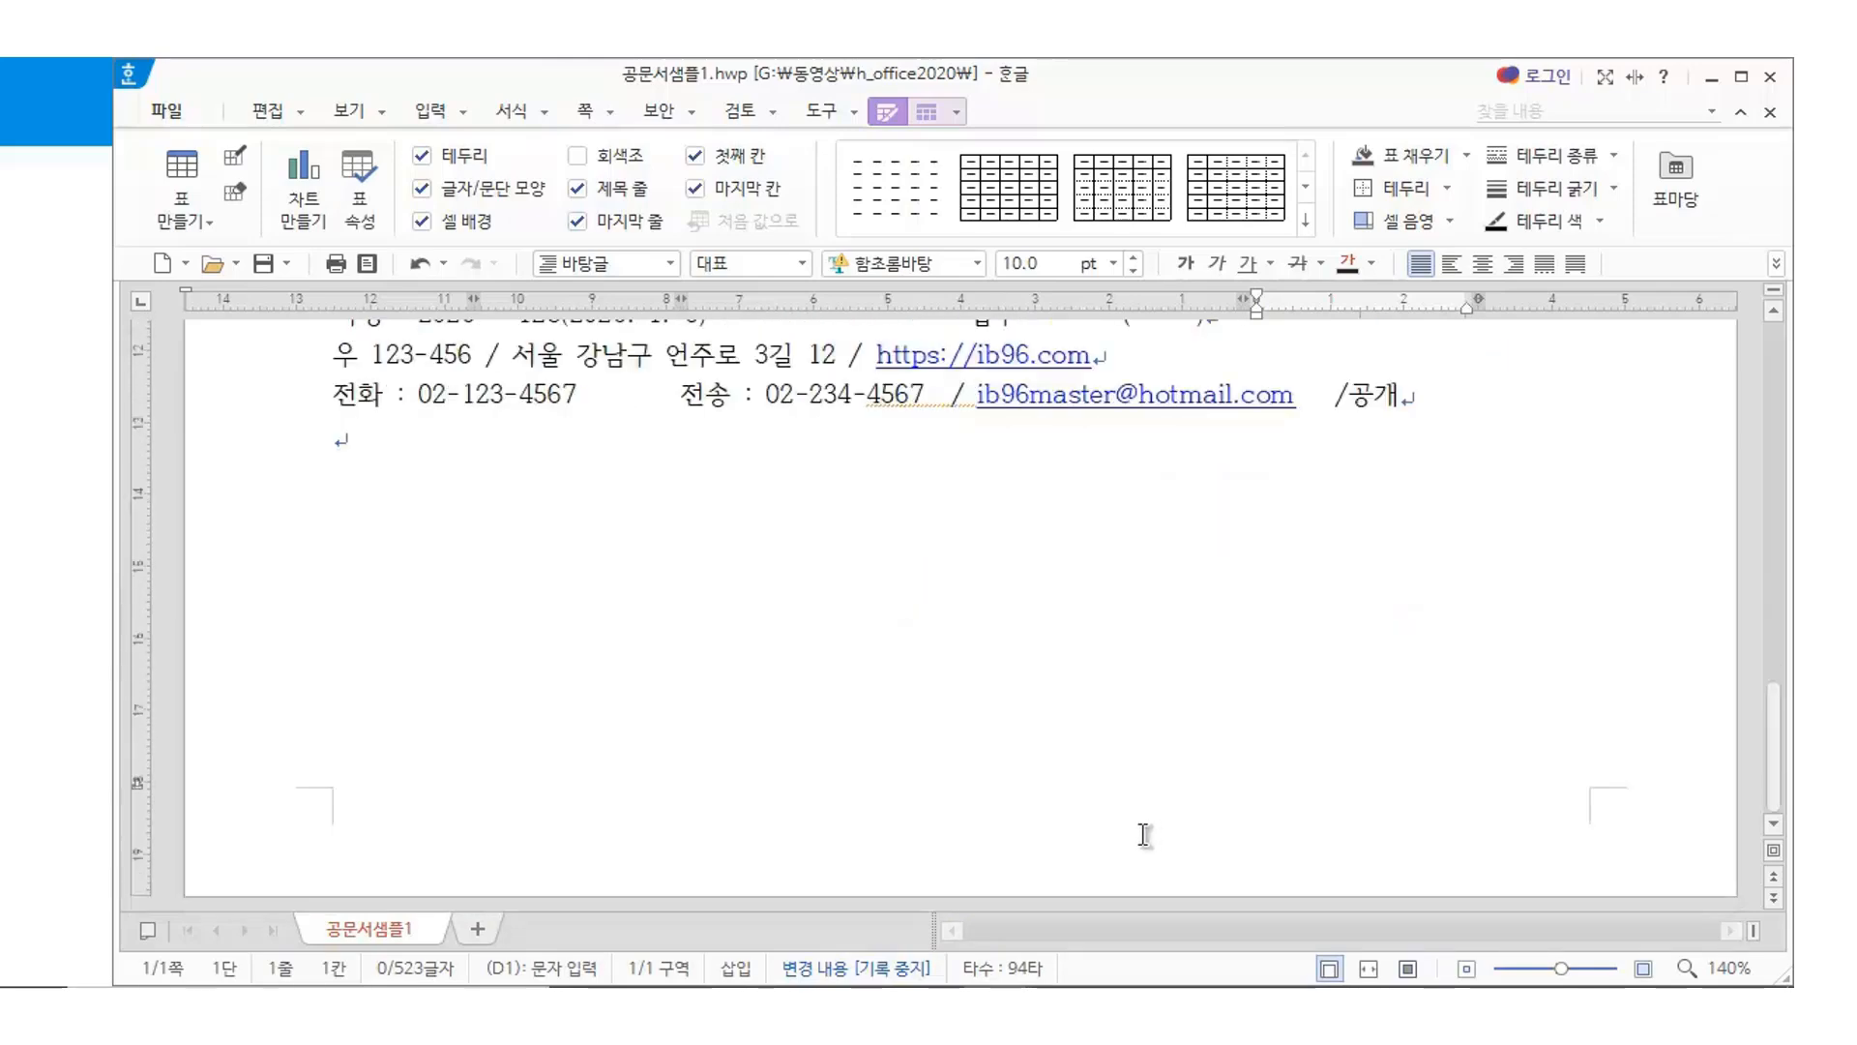
pyautogui.scroll(8, 760, 716)
pyautogui.scroll(5, 759, 721)
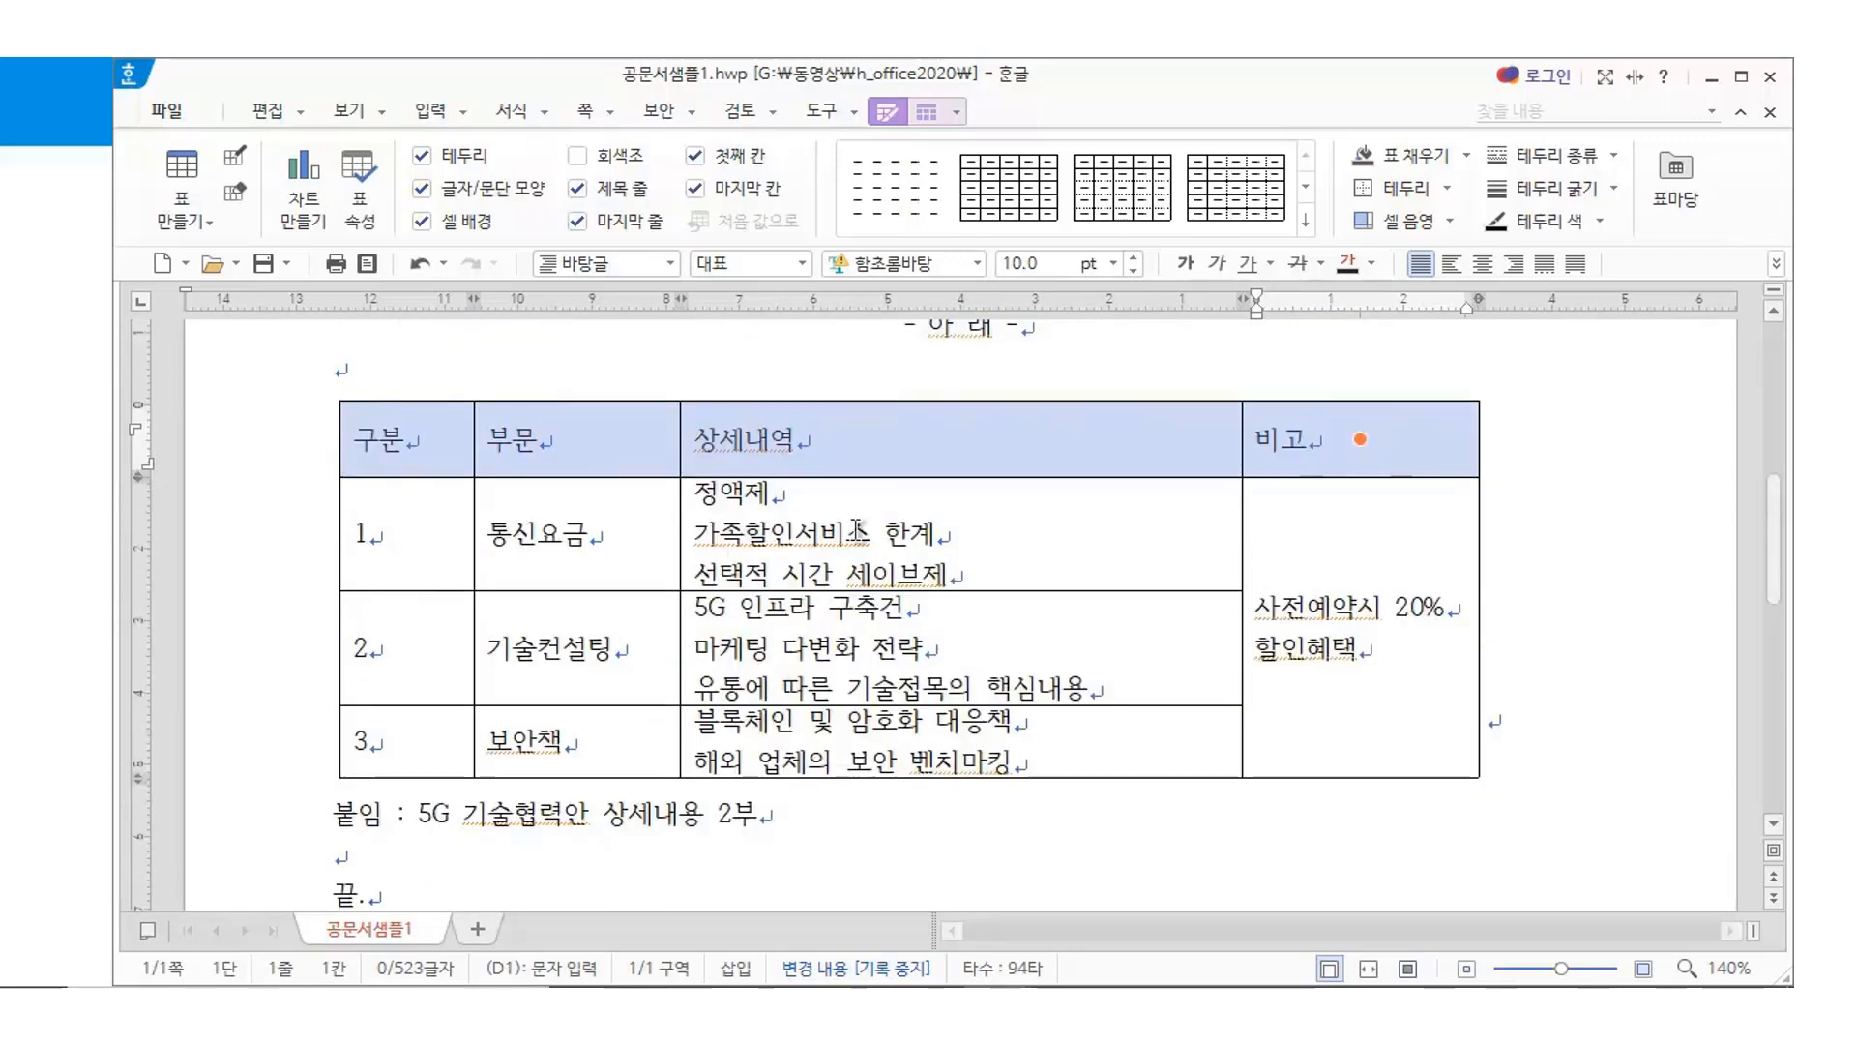
pyautogui.click(1480, 265)
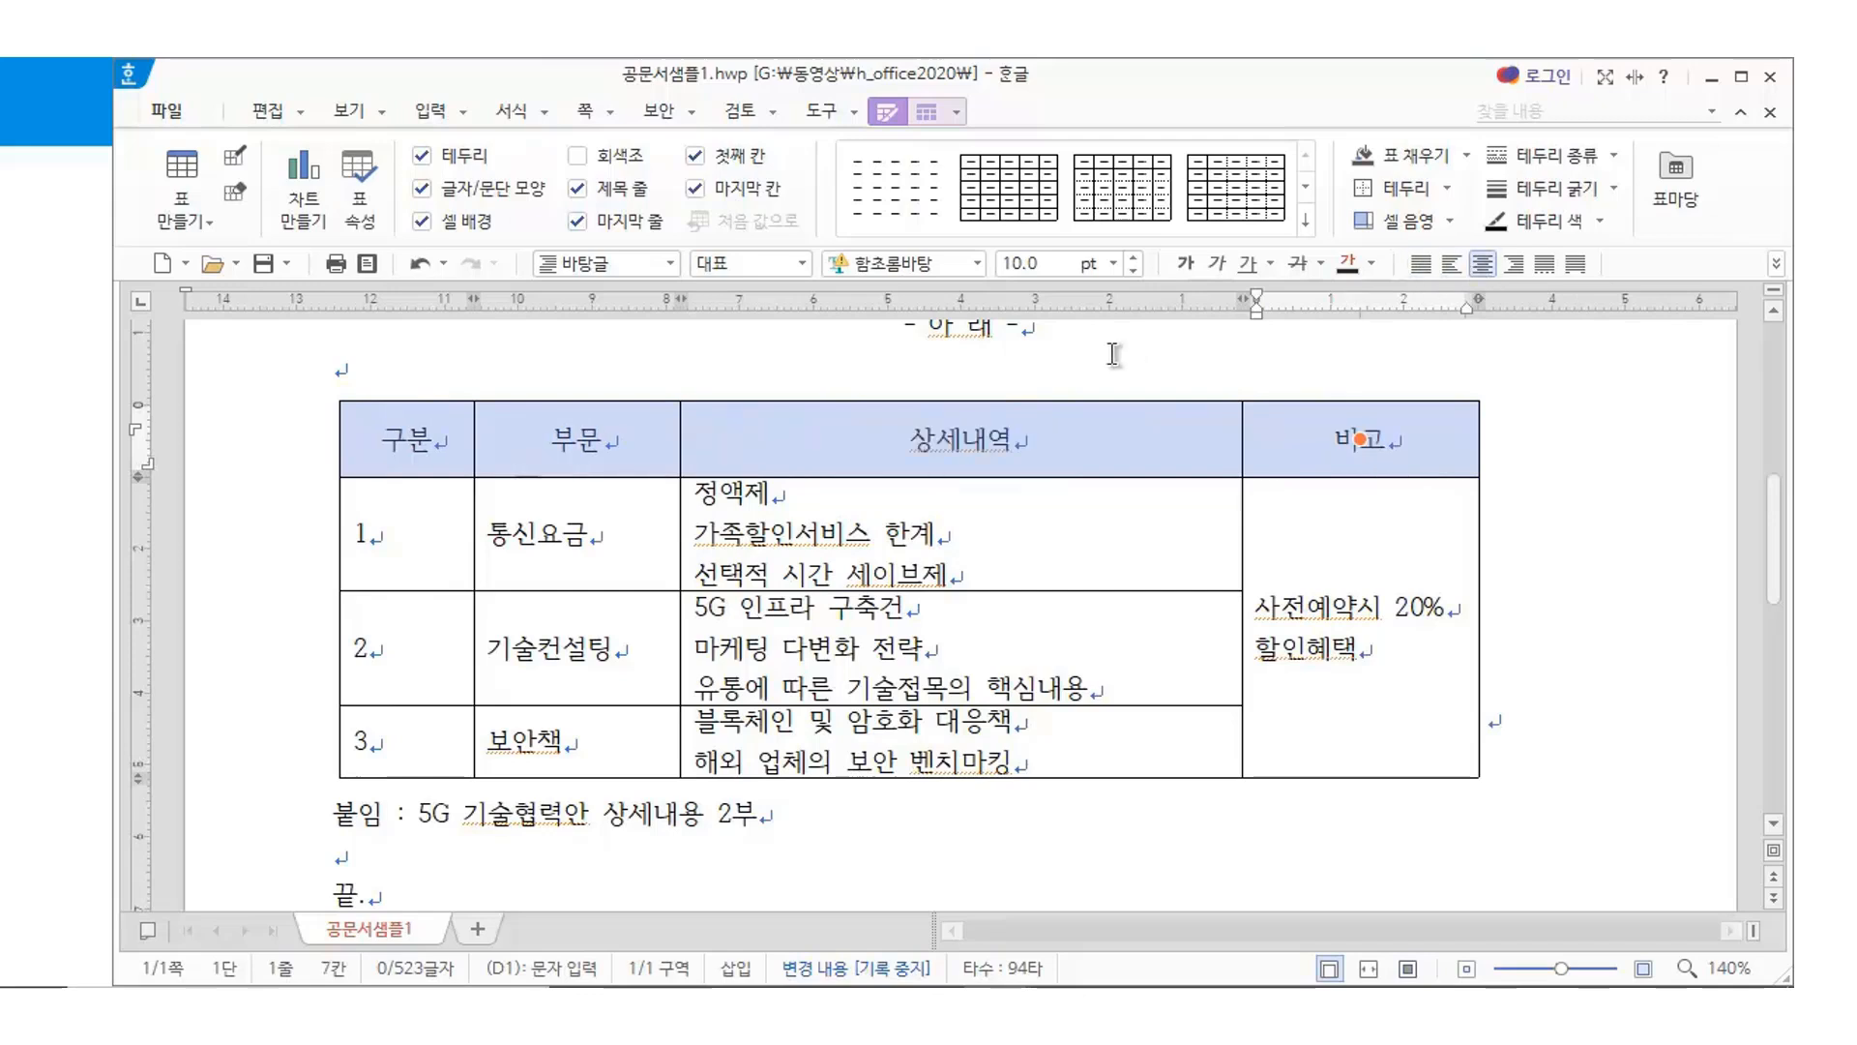
# Set the header row in HY견고딕 with a gray cell fill
pyautogui.click(975, 263)
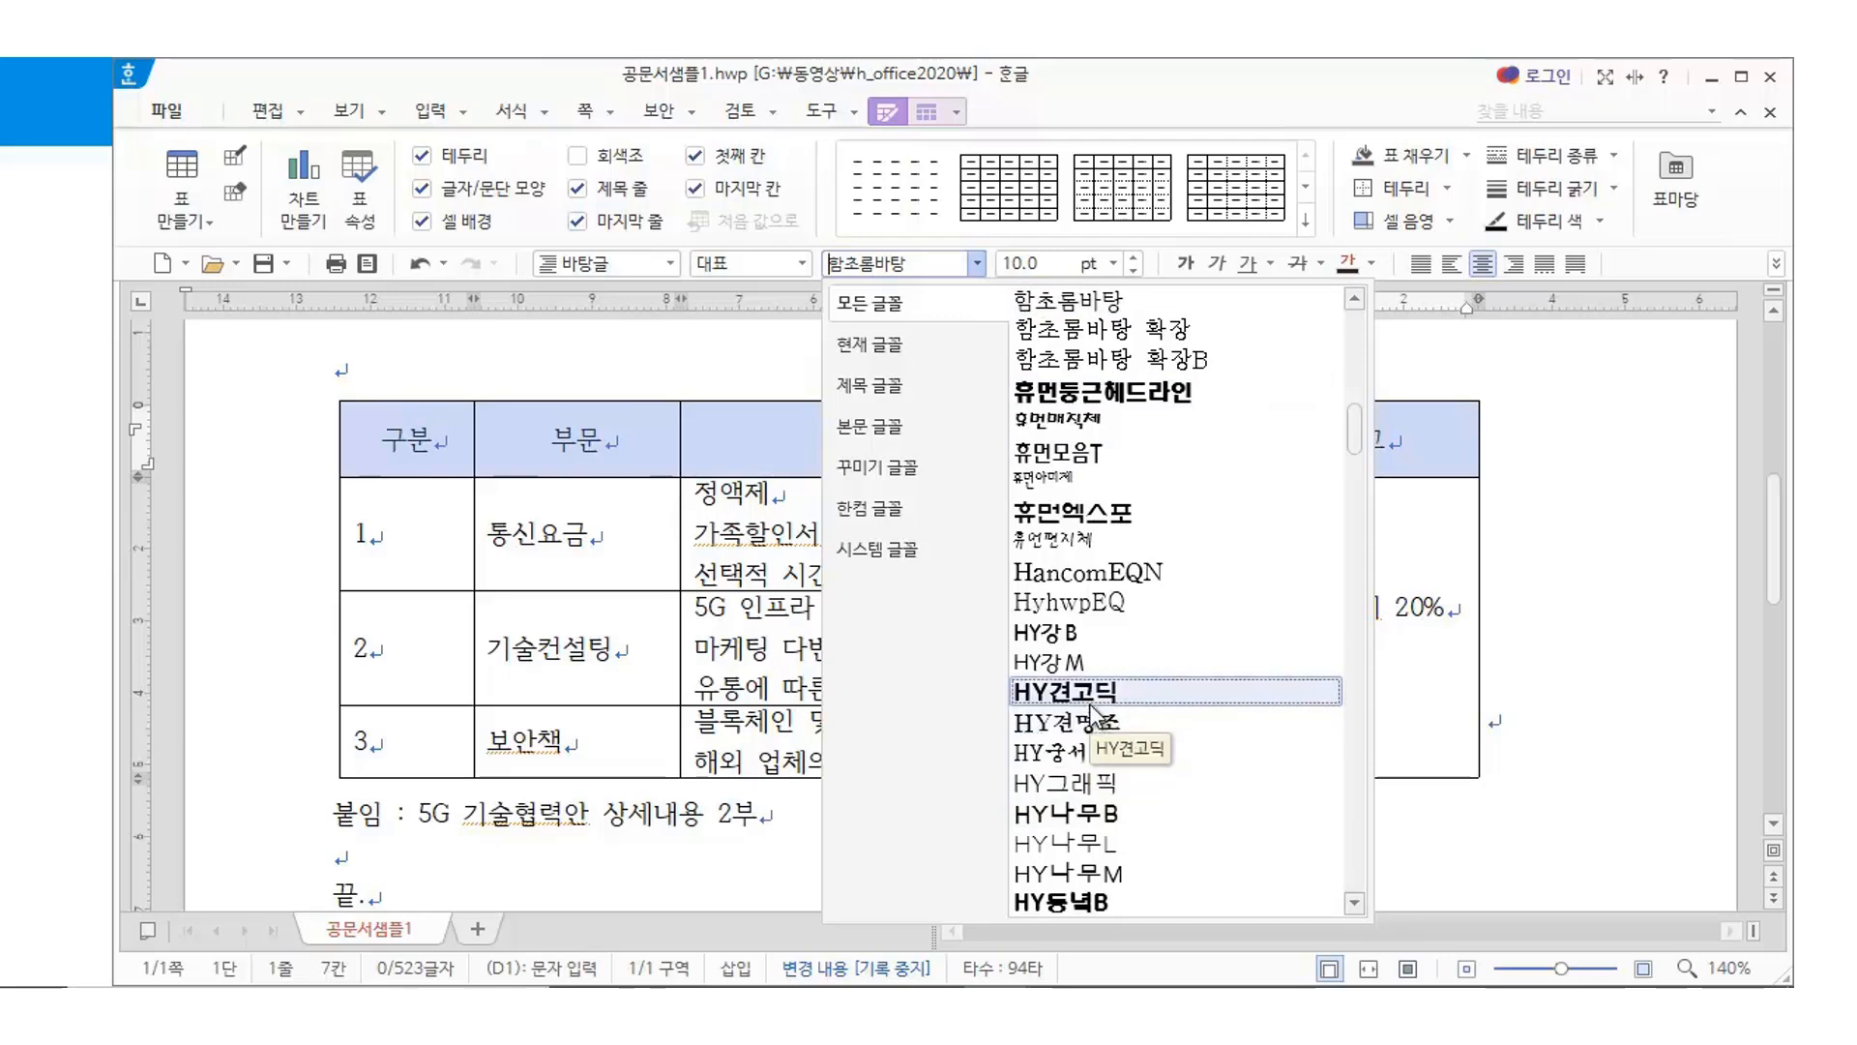
pyautogui.click(1095, 692)
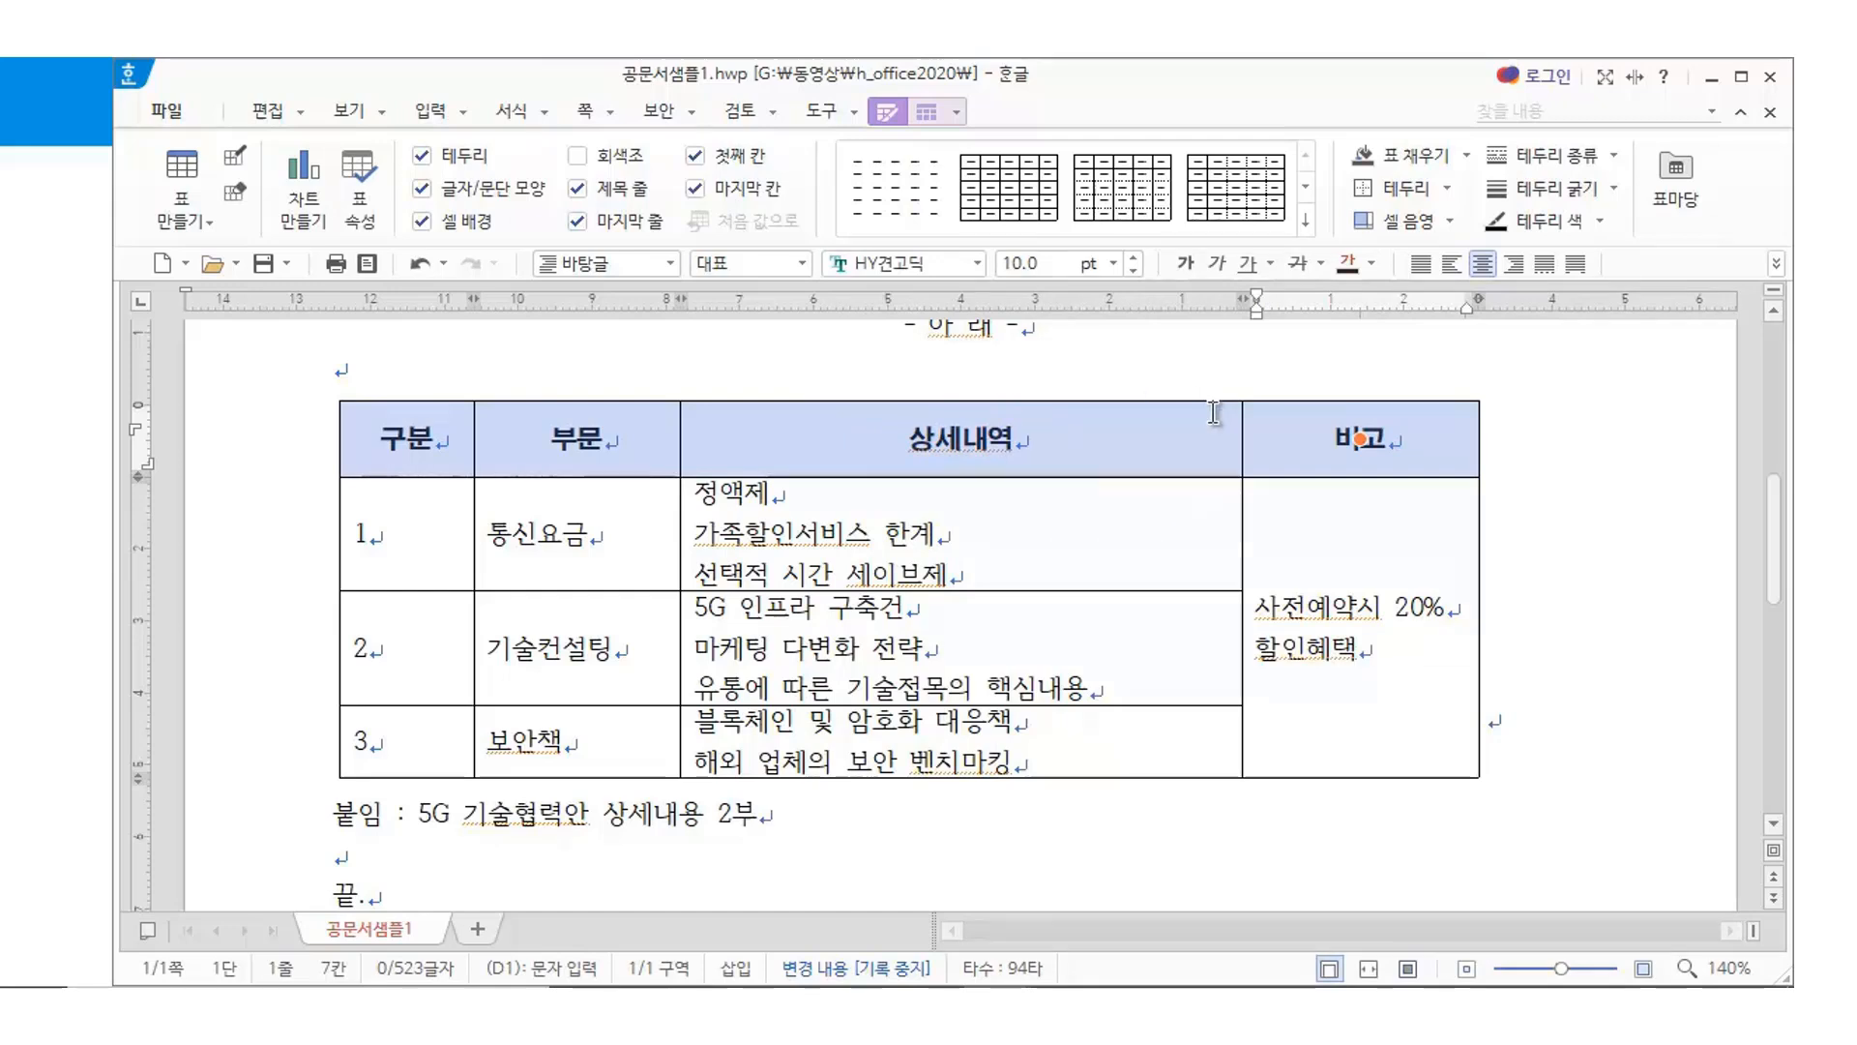
pyautogui.click(927, 116)
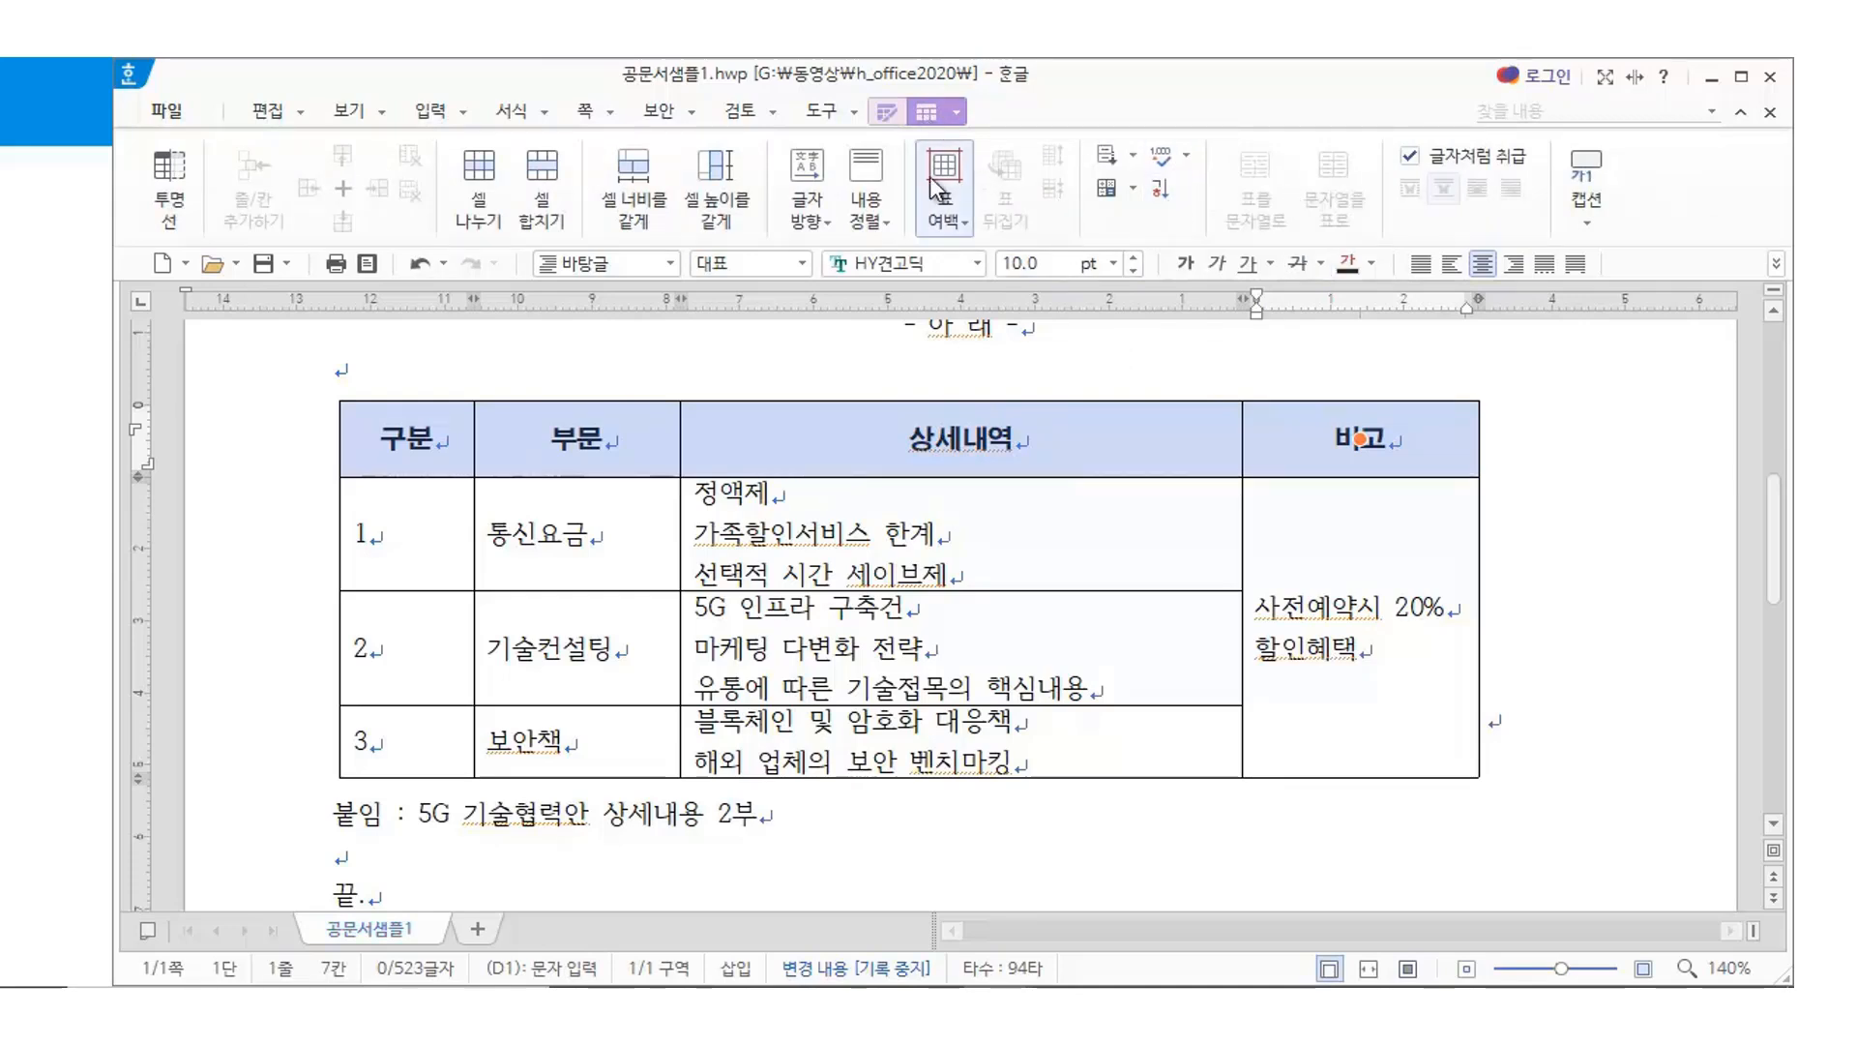
pyautogui.click(887, 111)
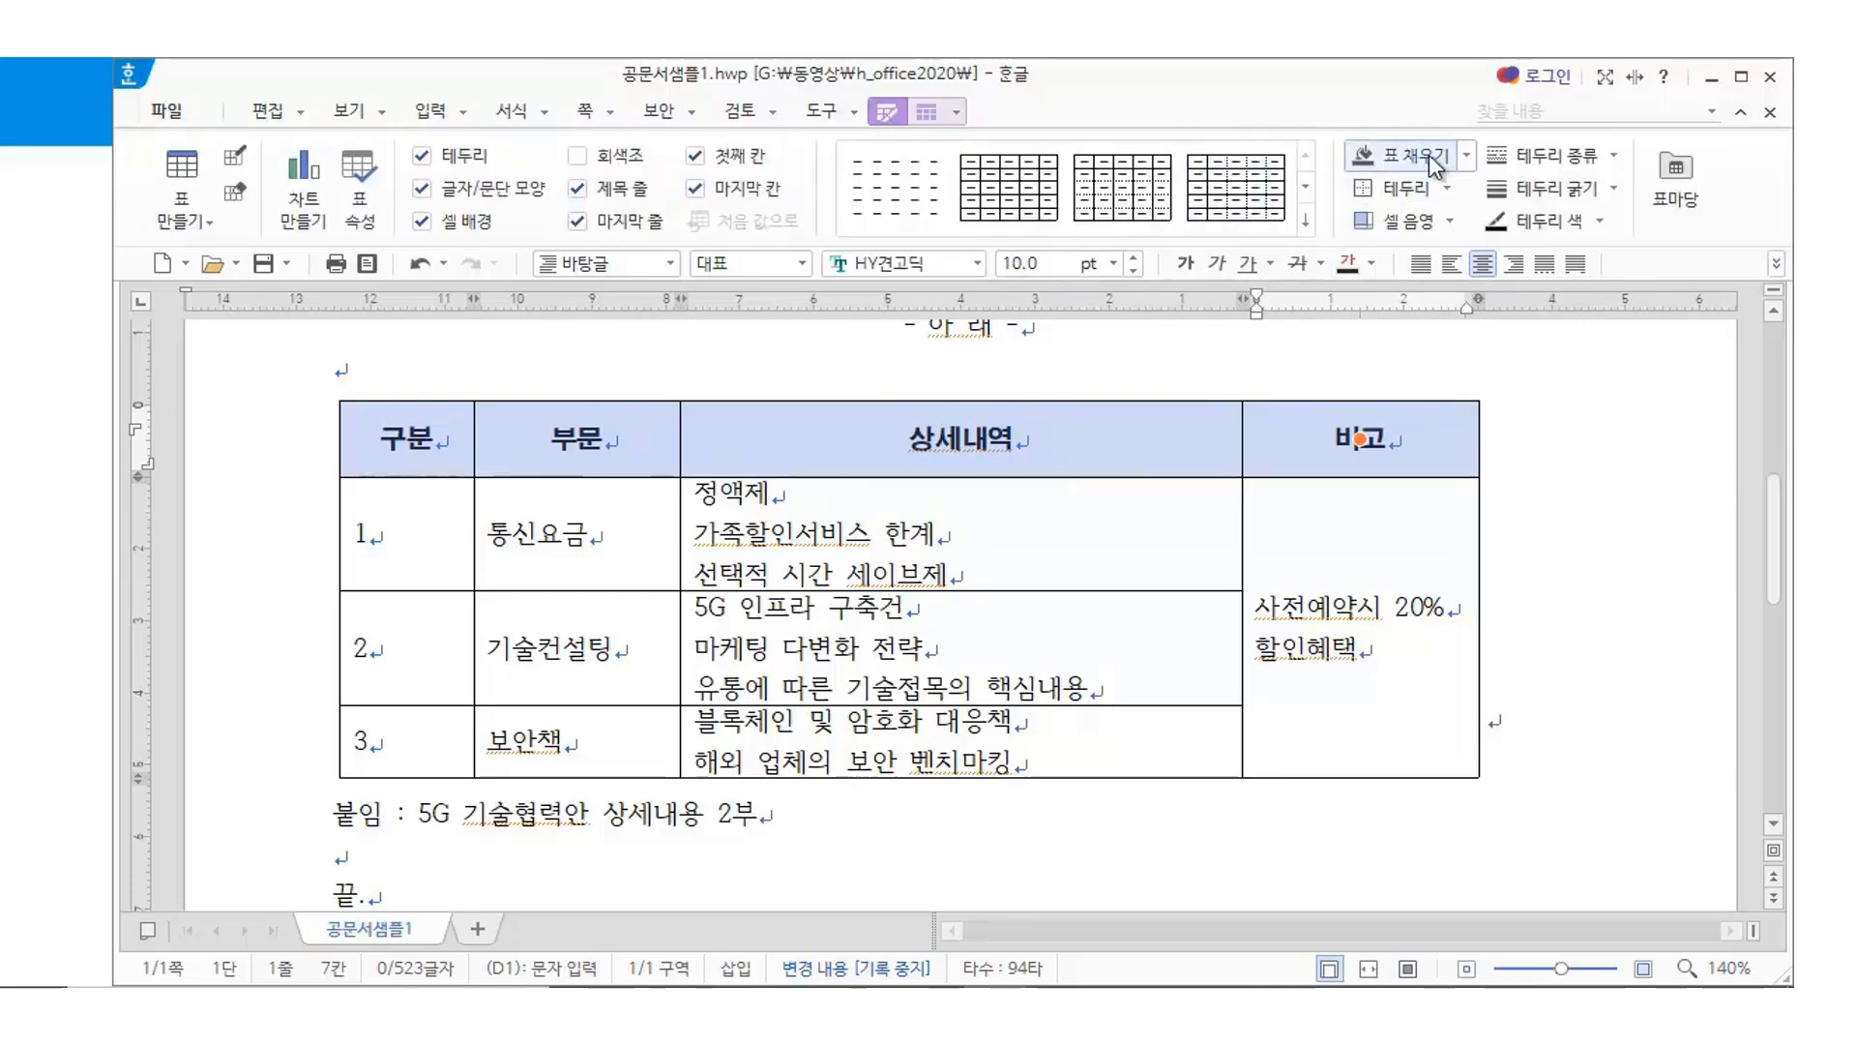
pyautogui.click(1469, 157)
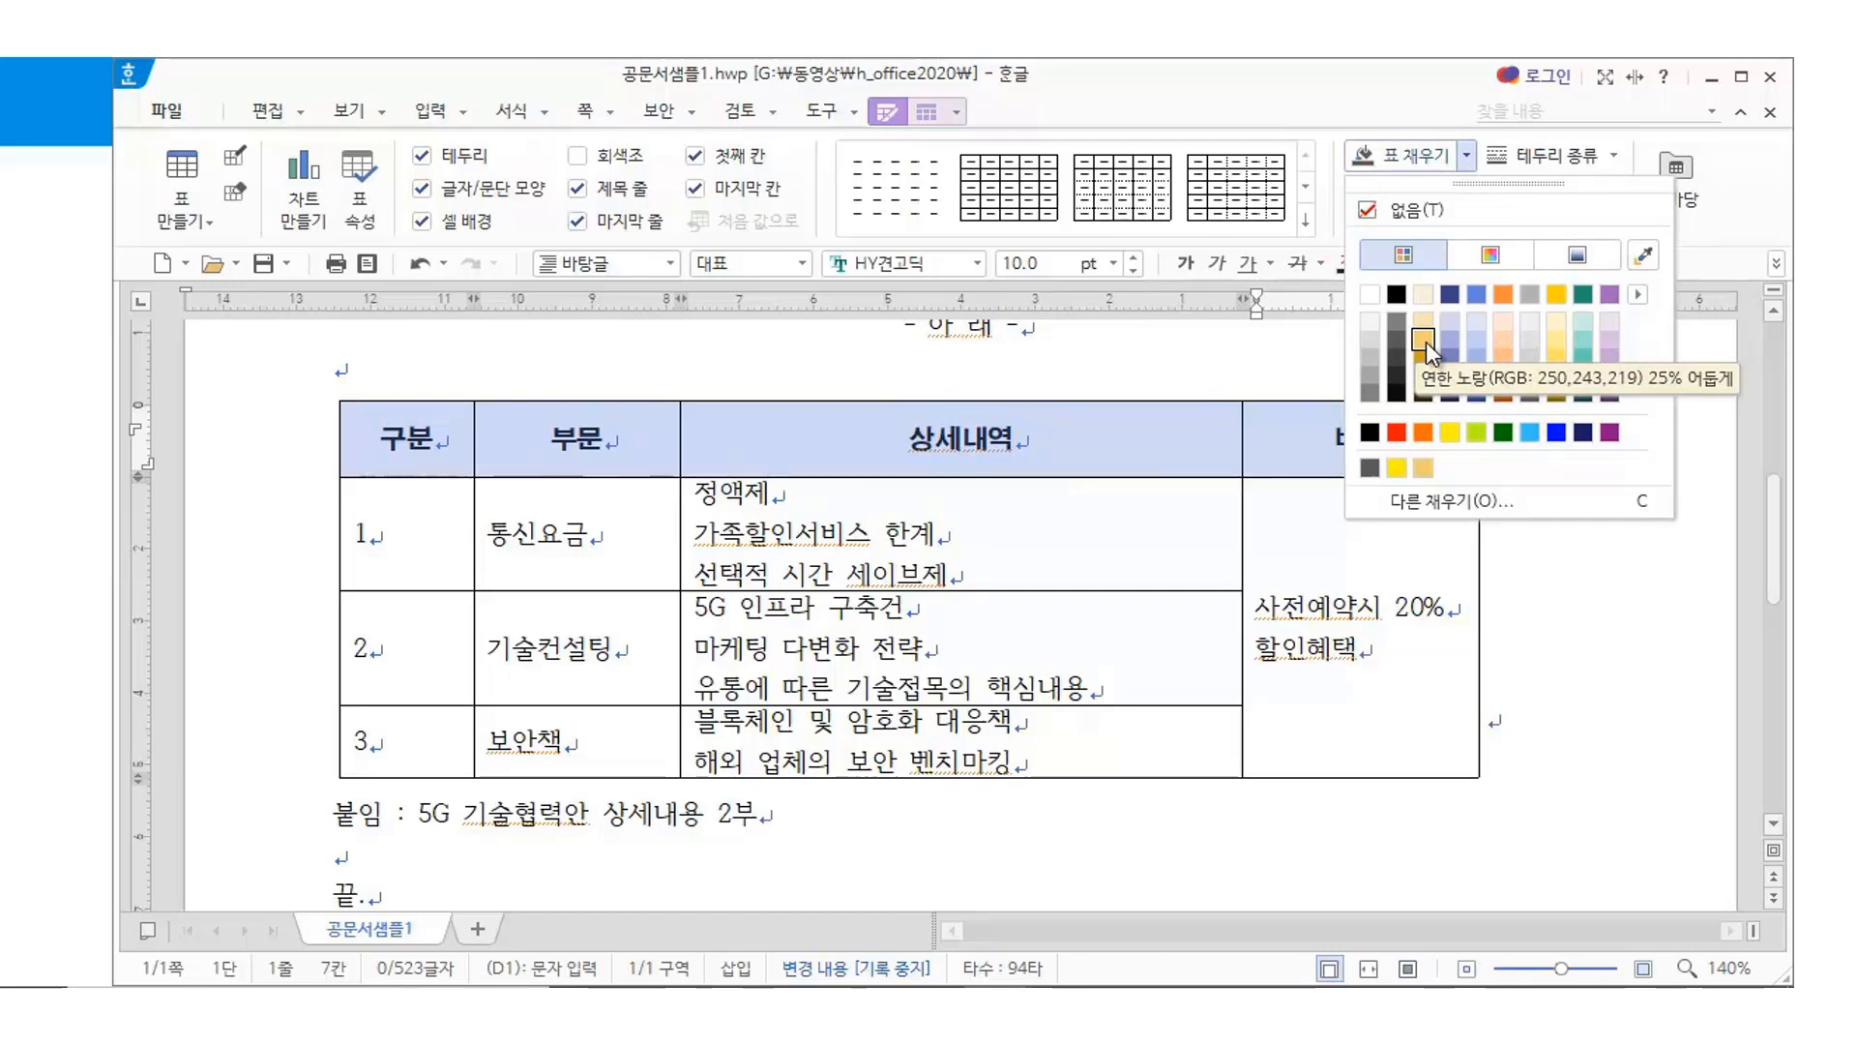
pyautogui.click(1369, 392)
pyautogui.click(1625, 506)
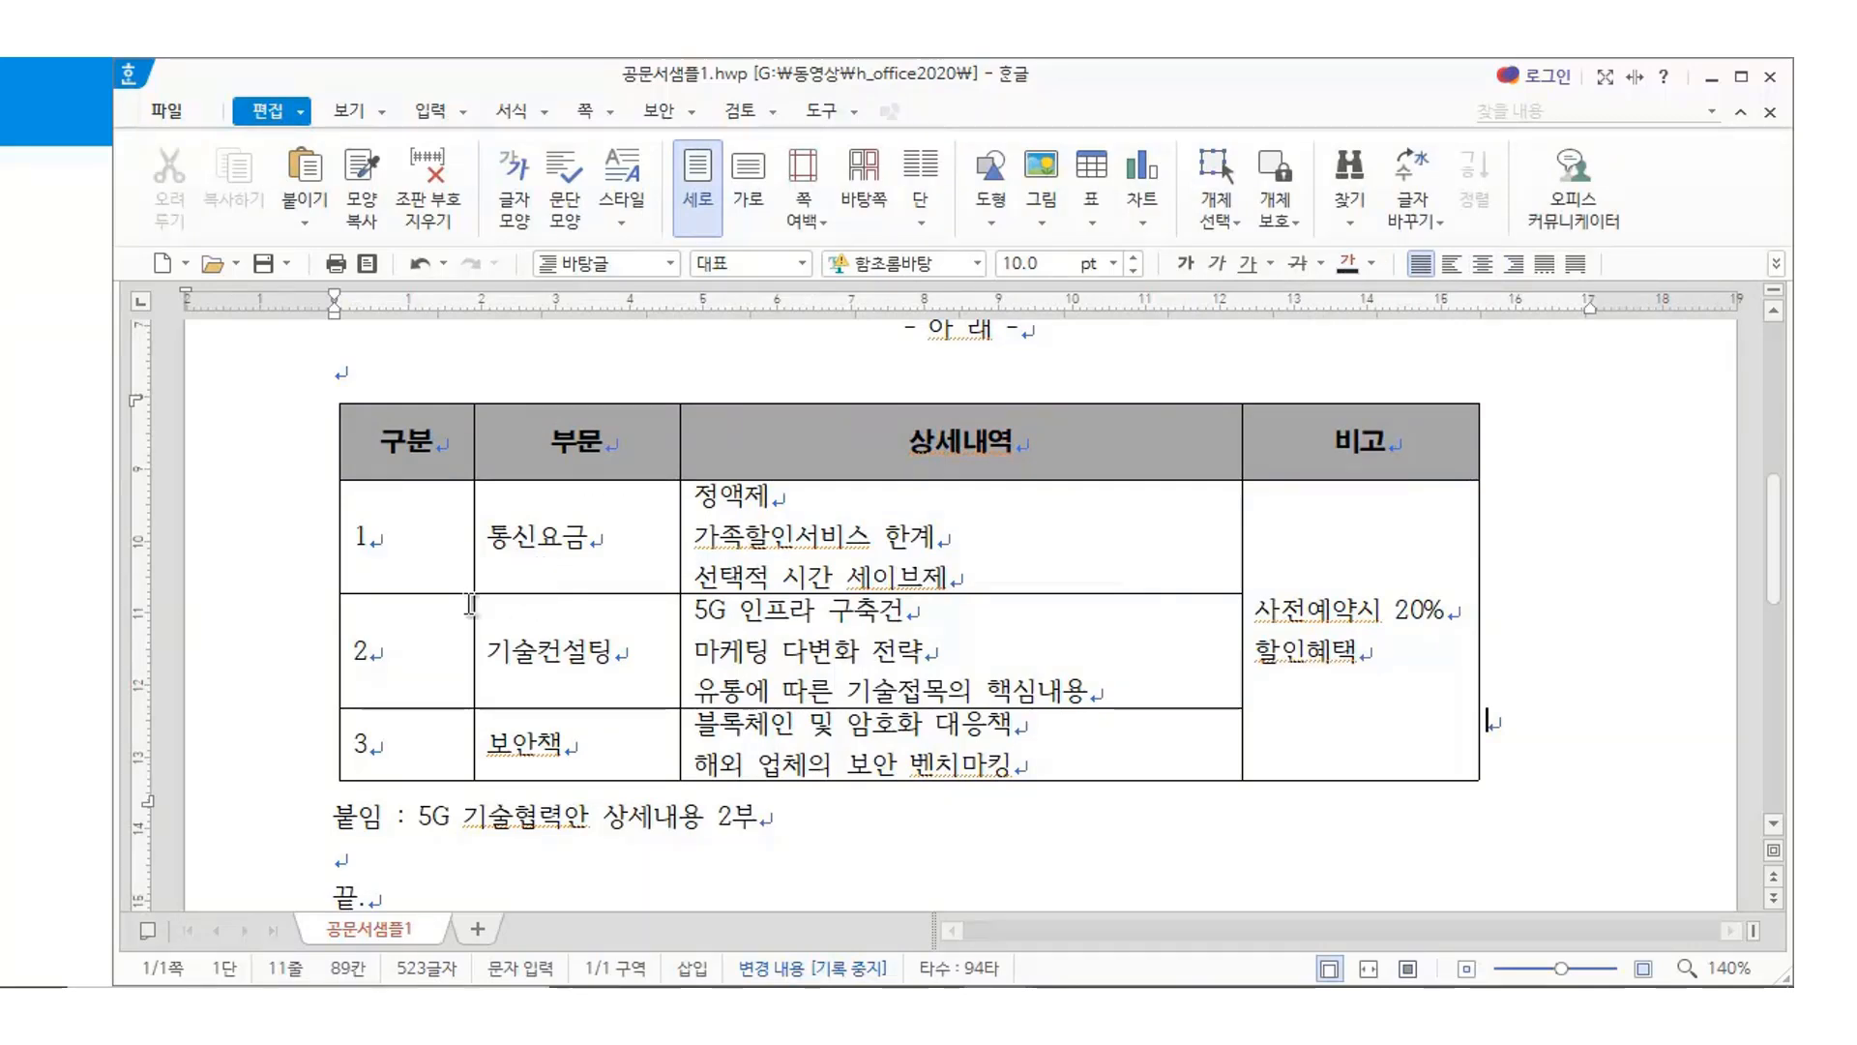
pyautogui.moveTo(423, 541); pyautogui.dragTo(594, 741)
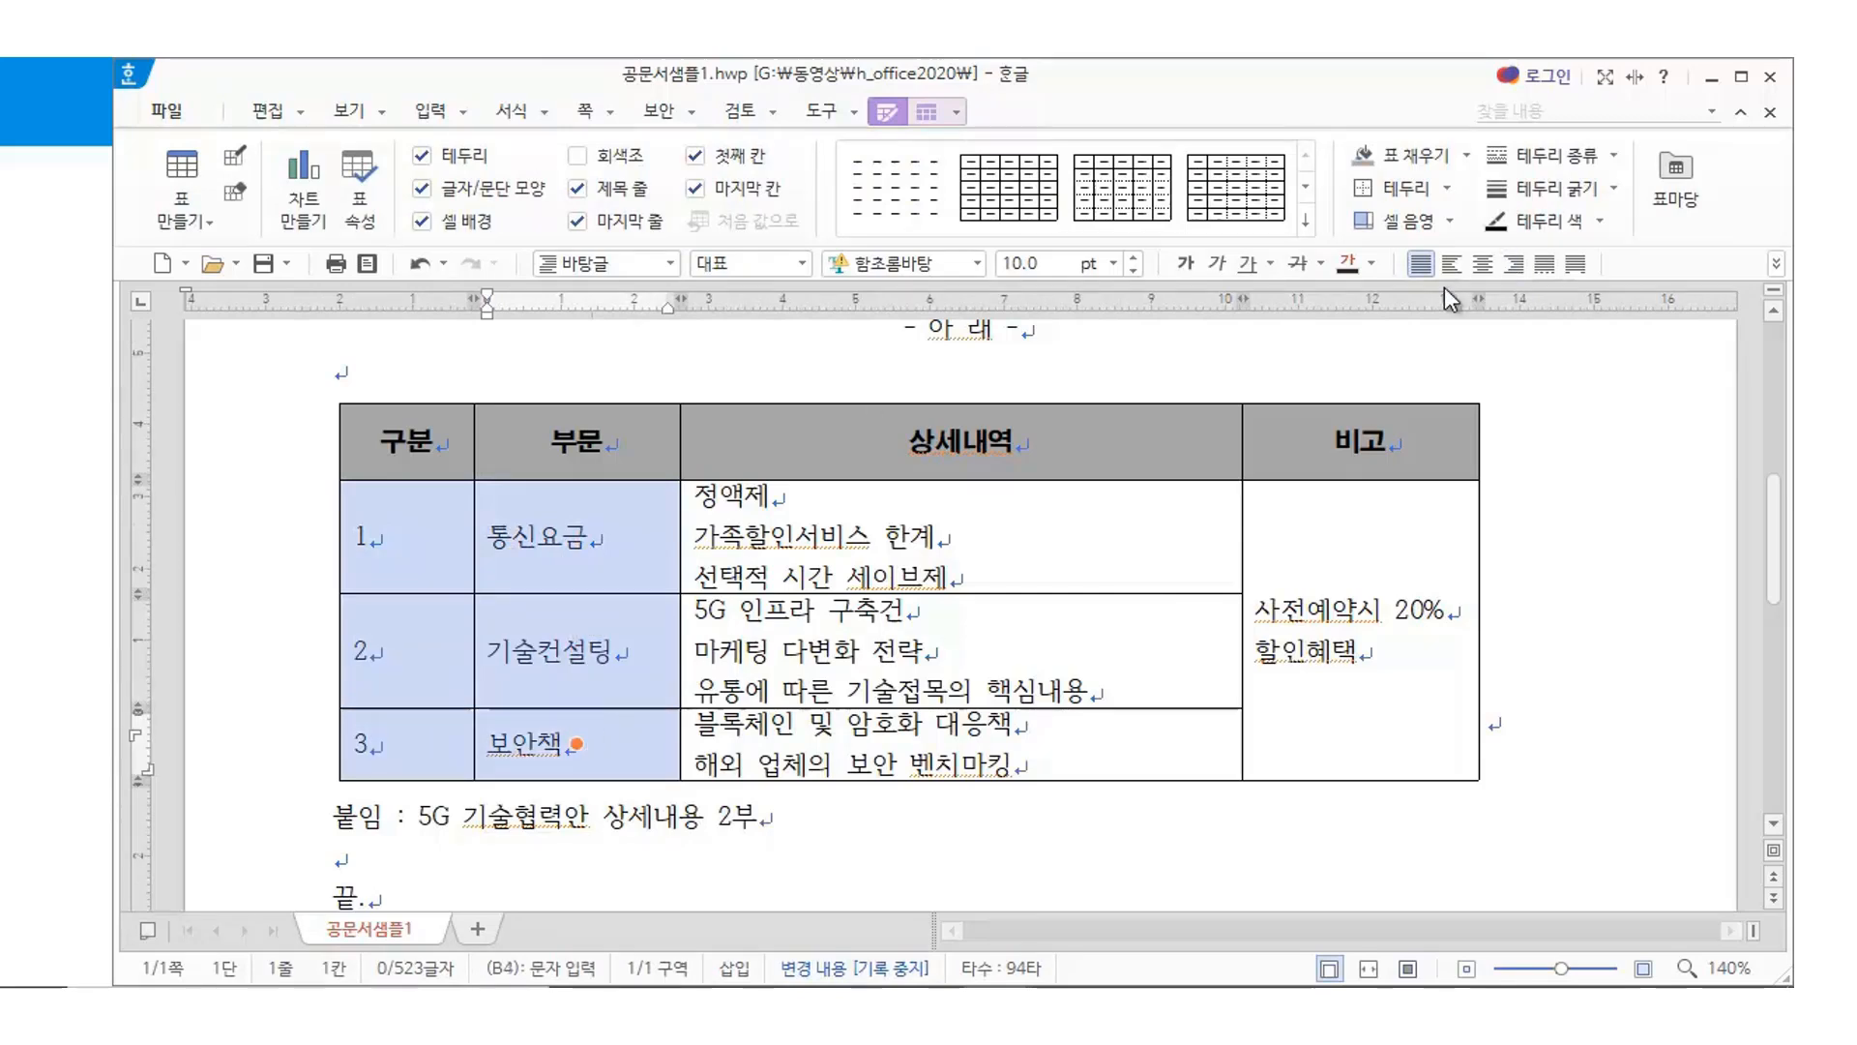
# Centre the 구분 numbers and 부문 names (통신요금, 기술컨설팅, 보안책) in rows 1–3
pyautogui.click(1483, 263)
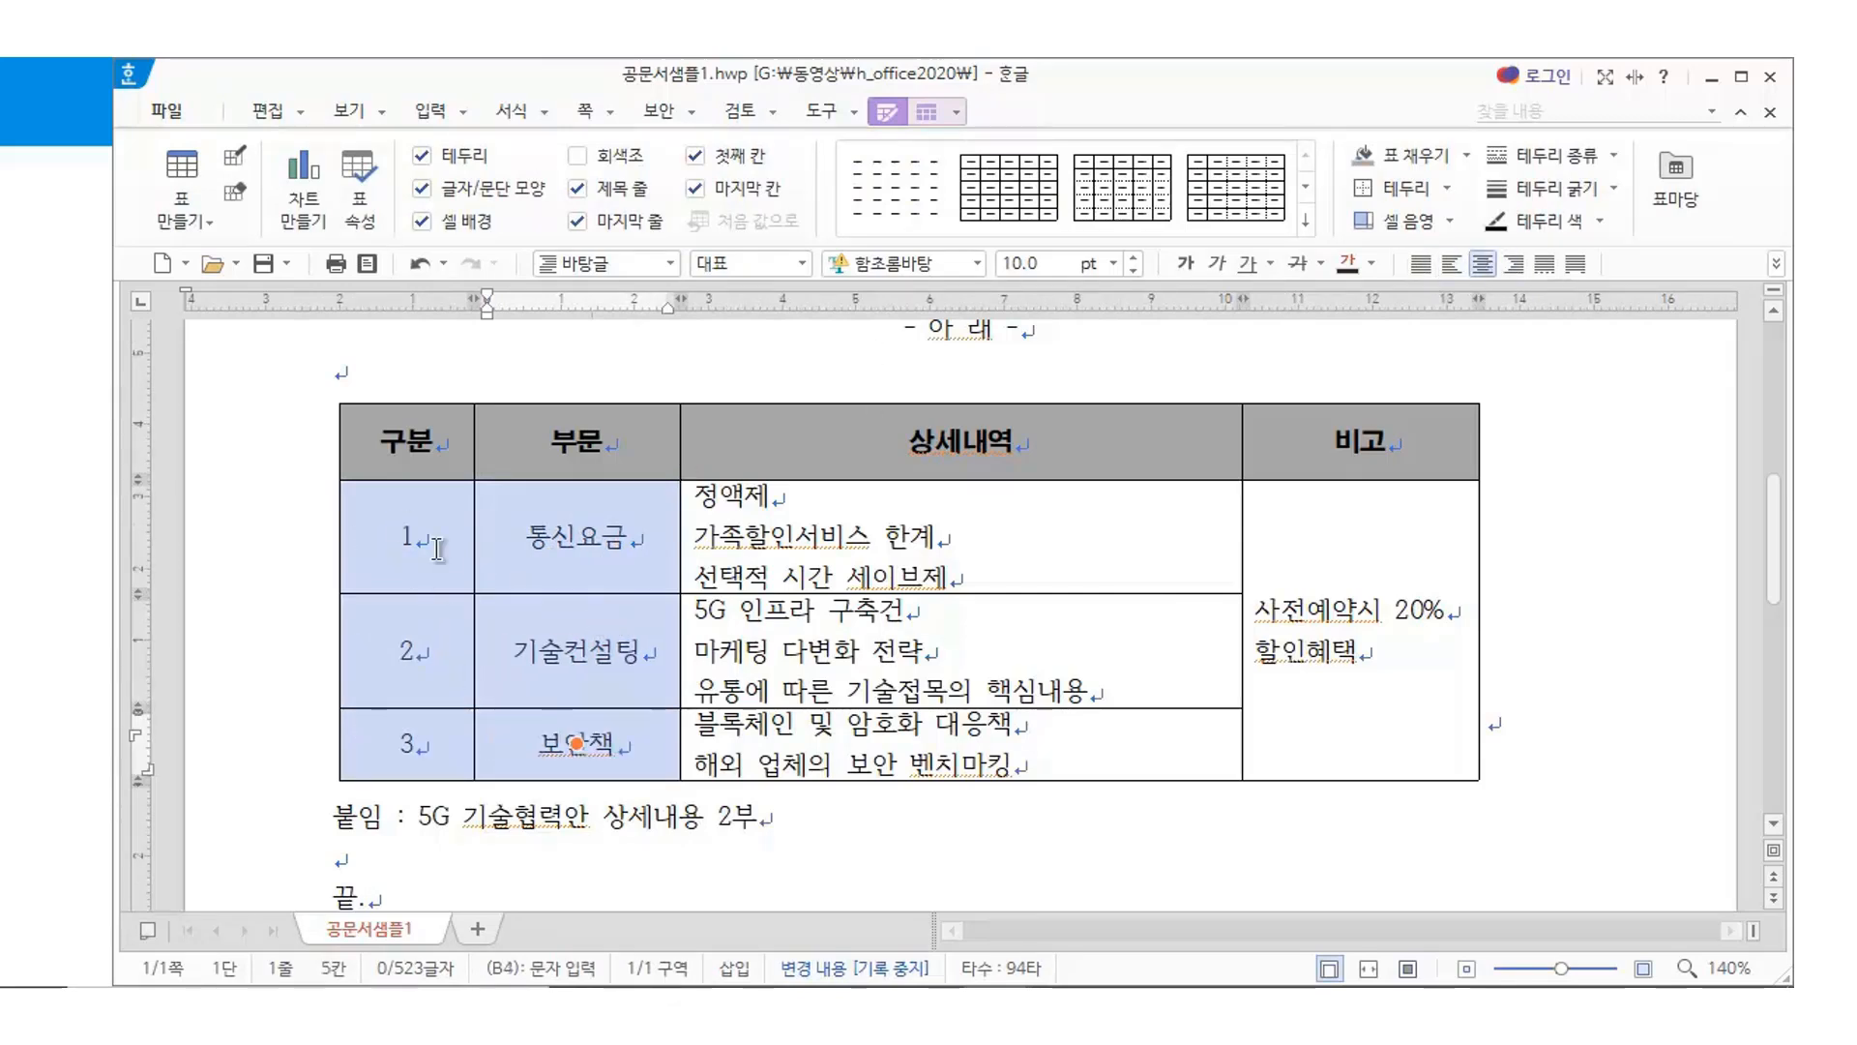
pyautogui.click(919, 837)
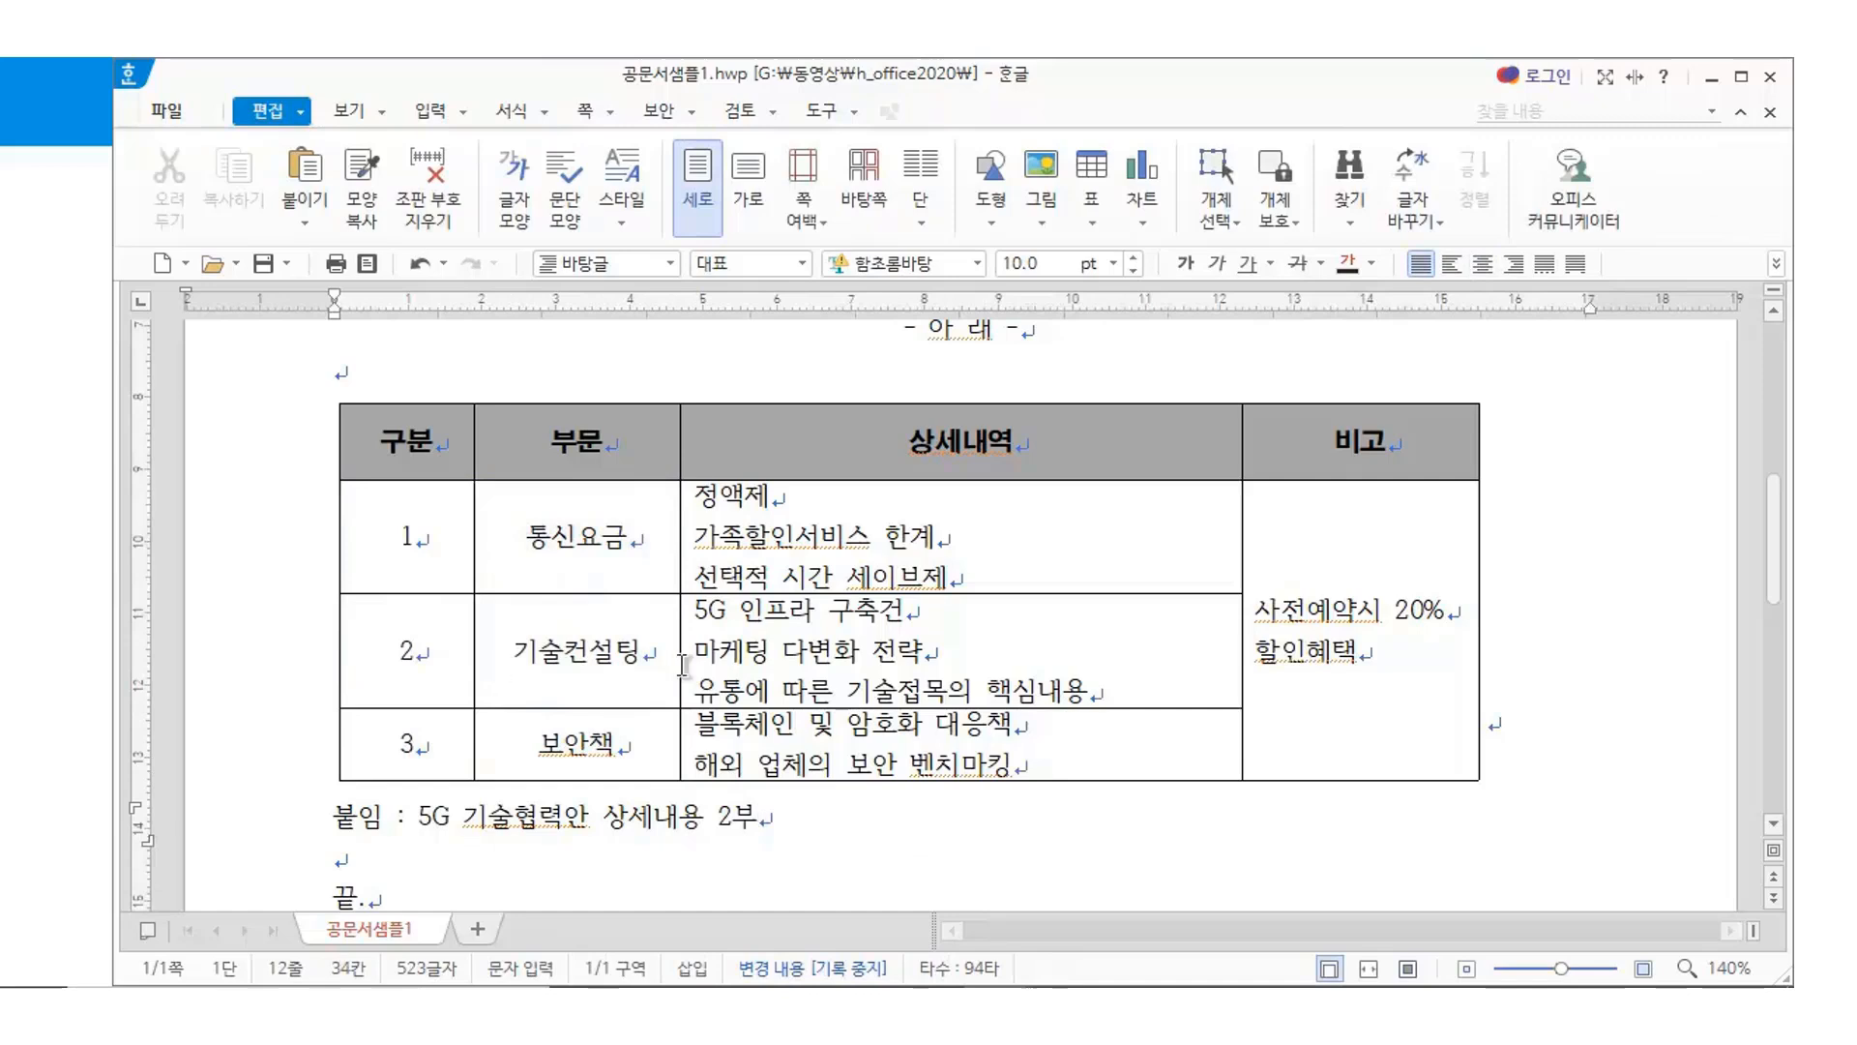
pyautogui.click(771, 513)
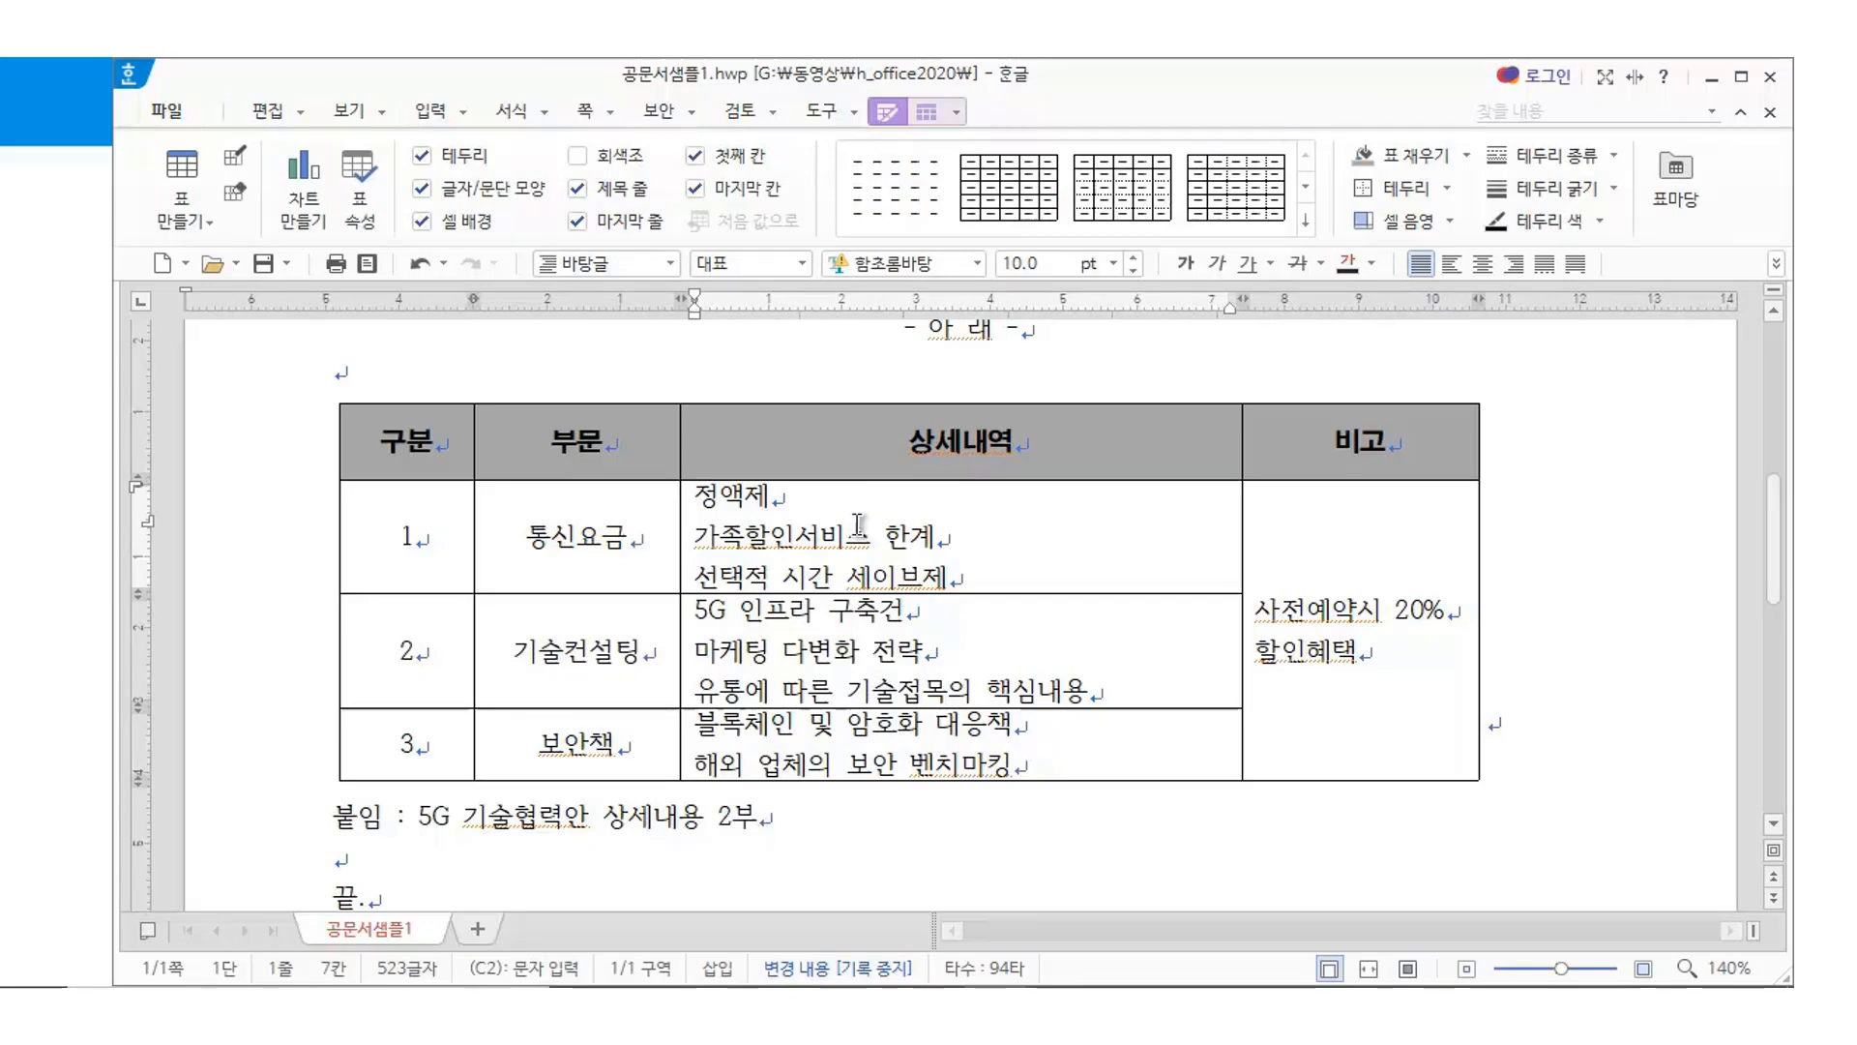
pyautogui.moveTo(858, 517); pyautogui.dragTo(860, 559)
pyautogui.moveTo(705, 495); pyautogui.dragTo(1015, 573)
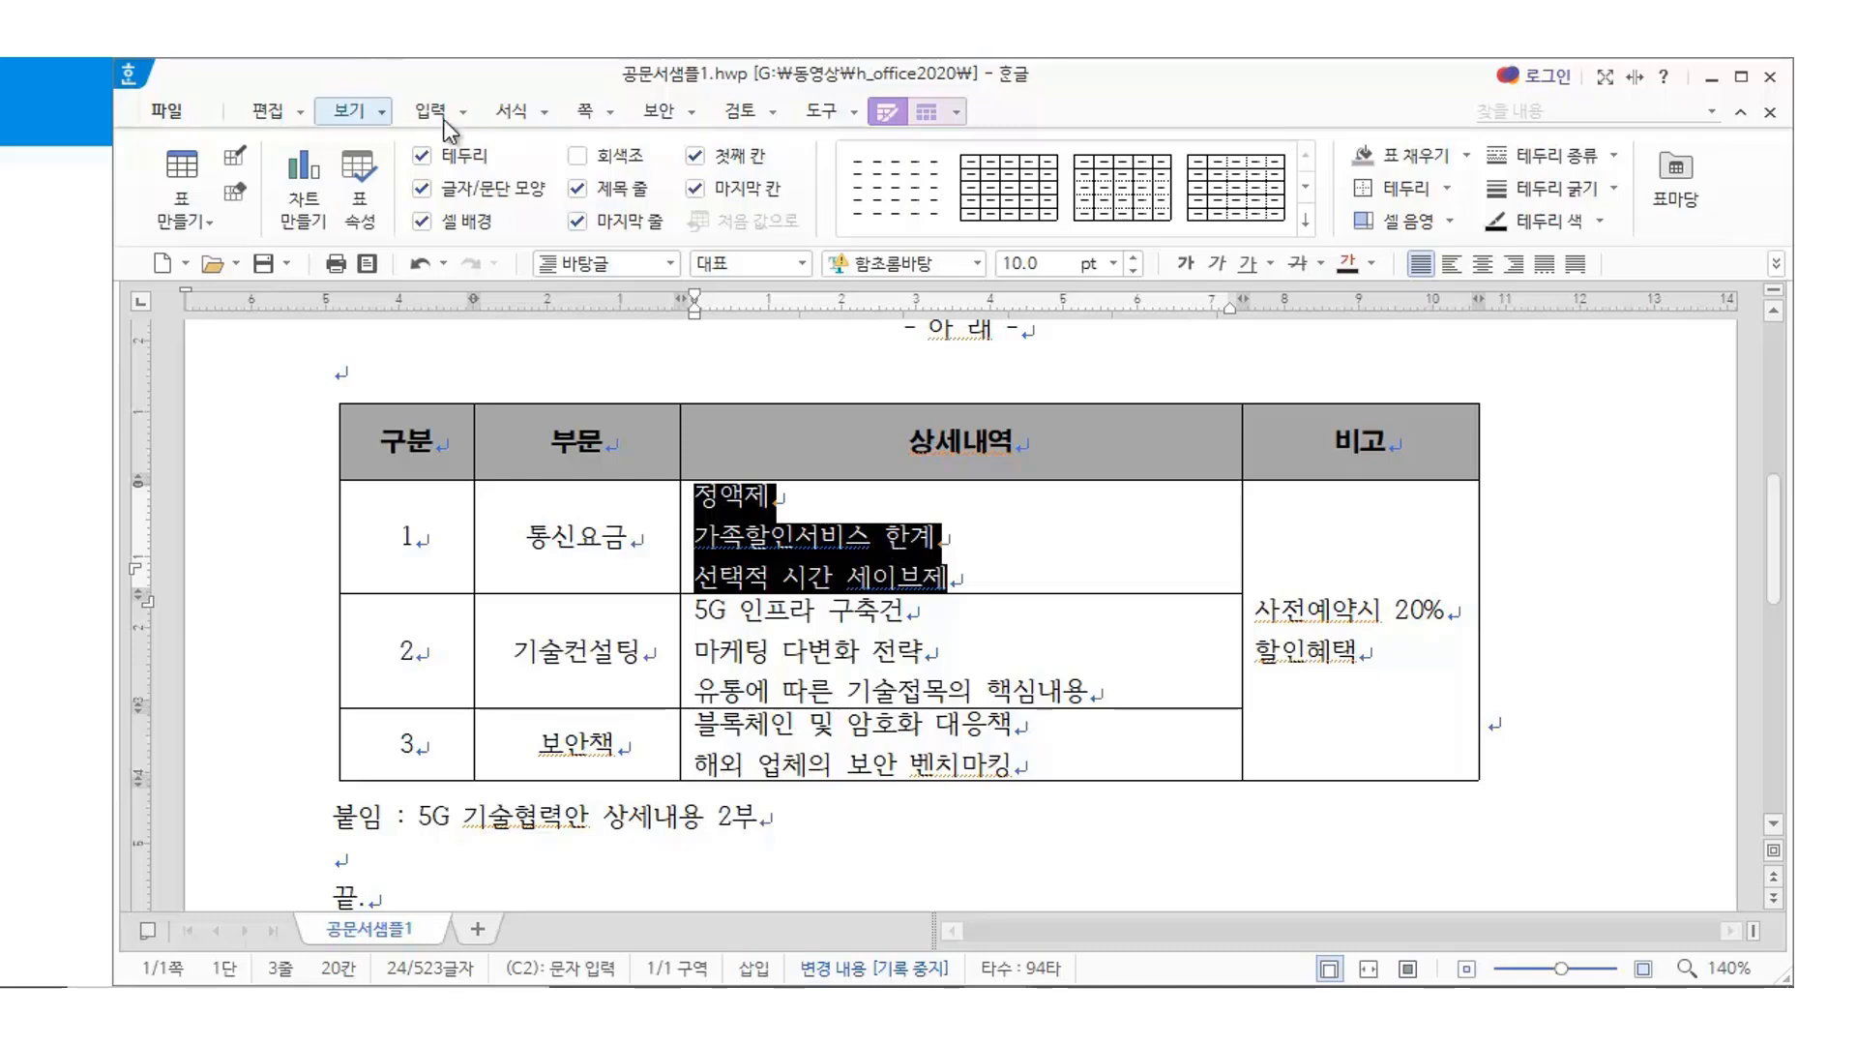
# Apply circled-number ① numbering to row 1's 상세내역 lines
pyautogui.click(513, 110)
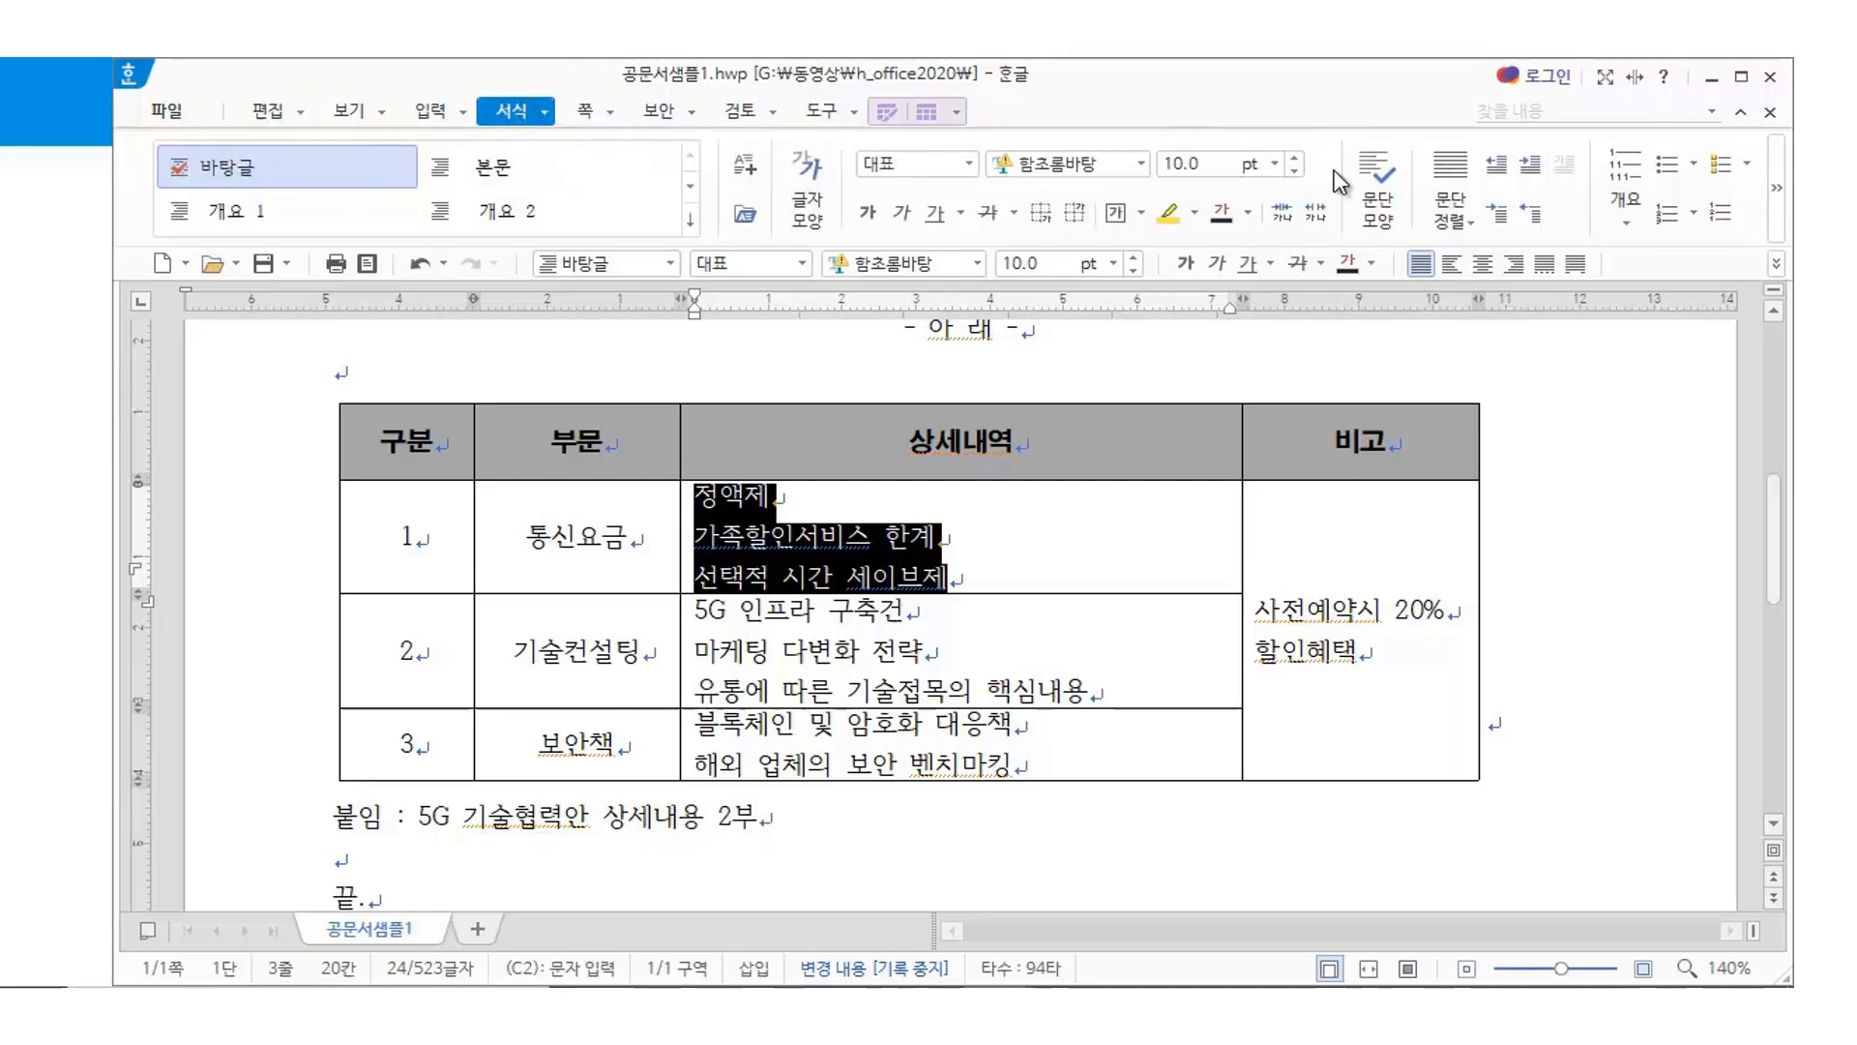
pyautogui.click(1697, 217)
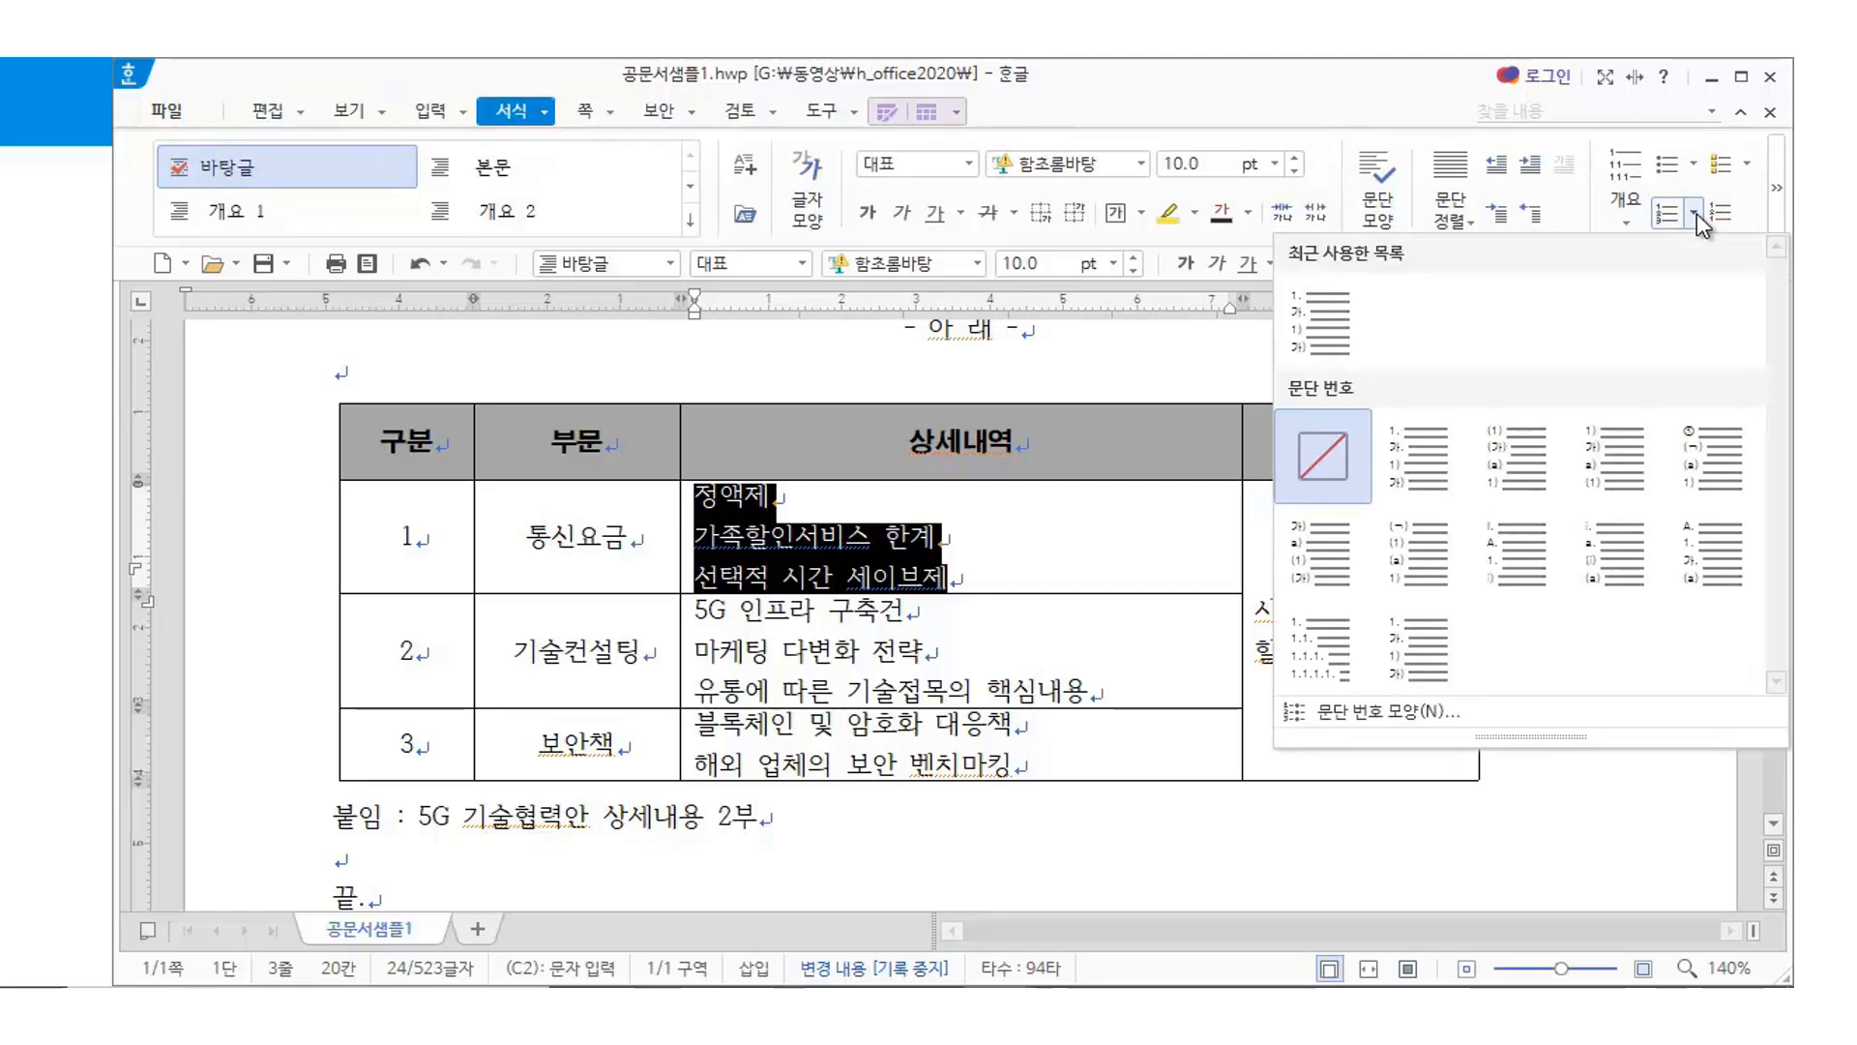
pyautogui.click(1704, 467)
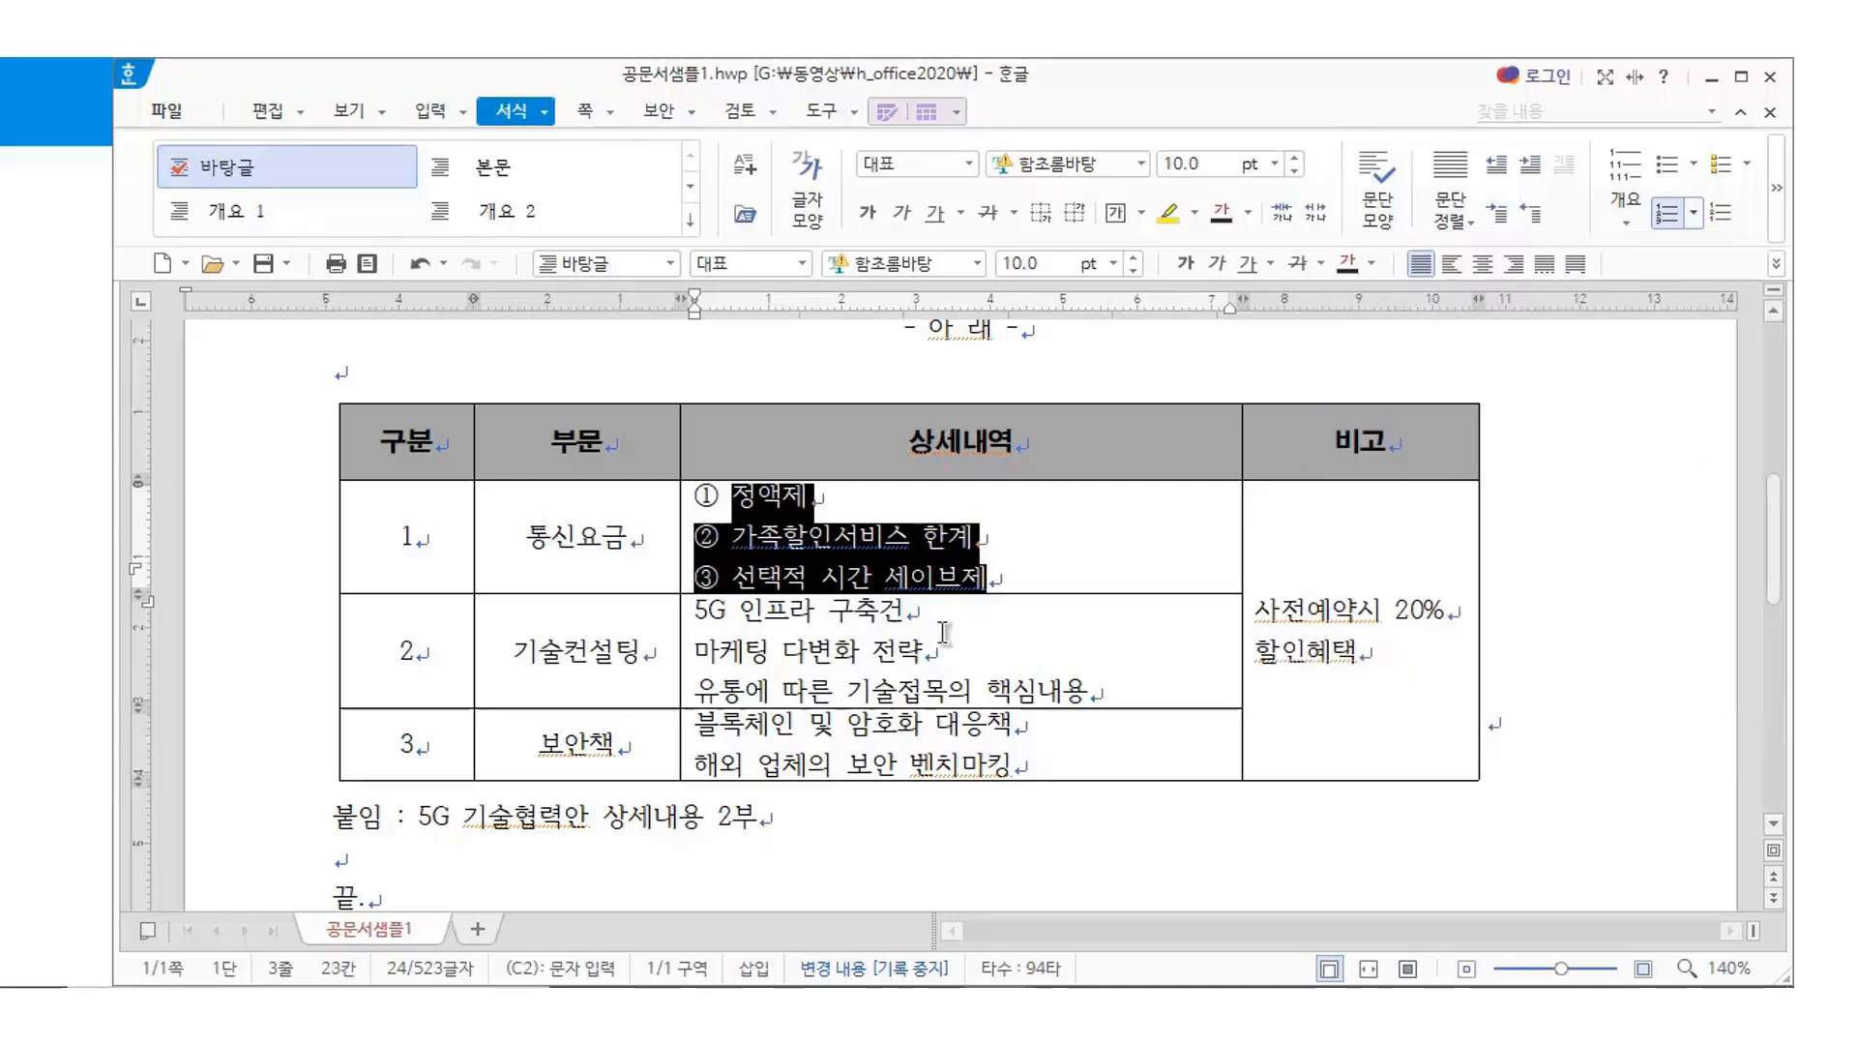
pyautogui.click(986, 567)
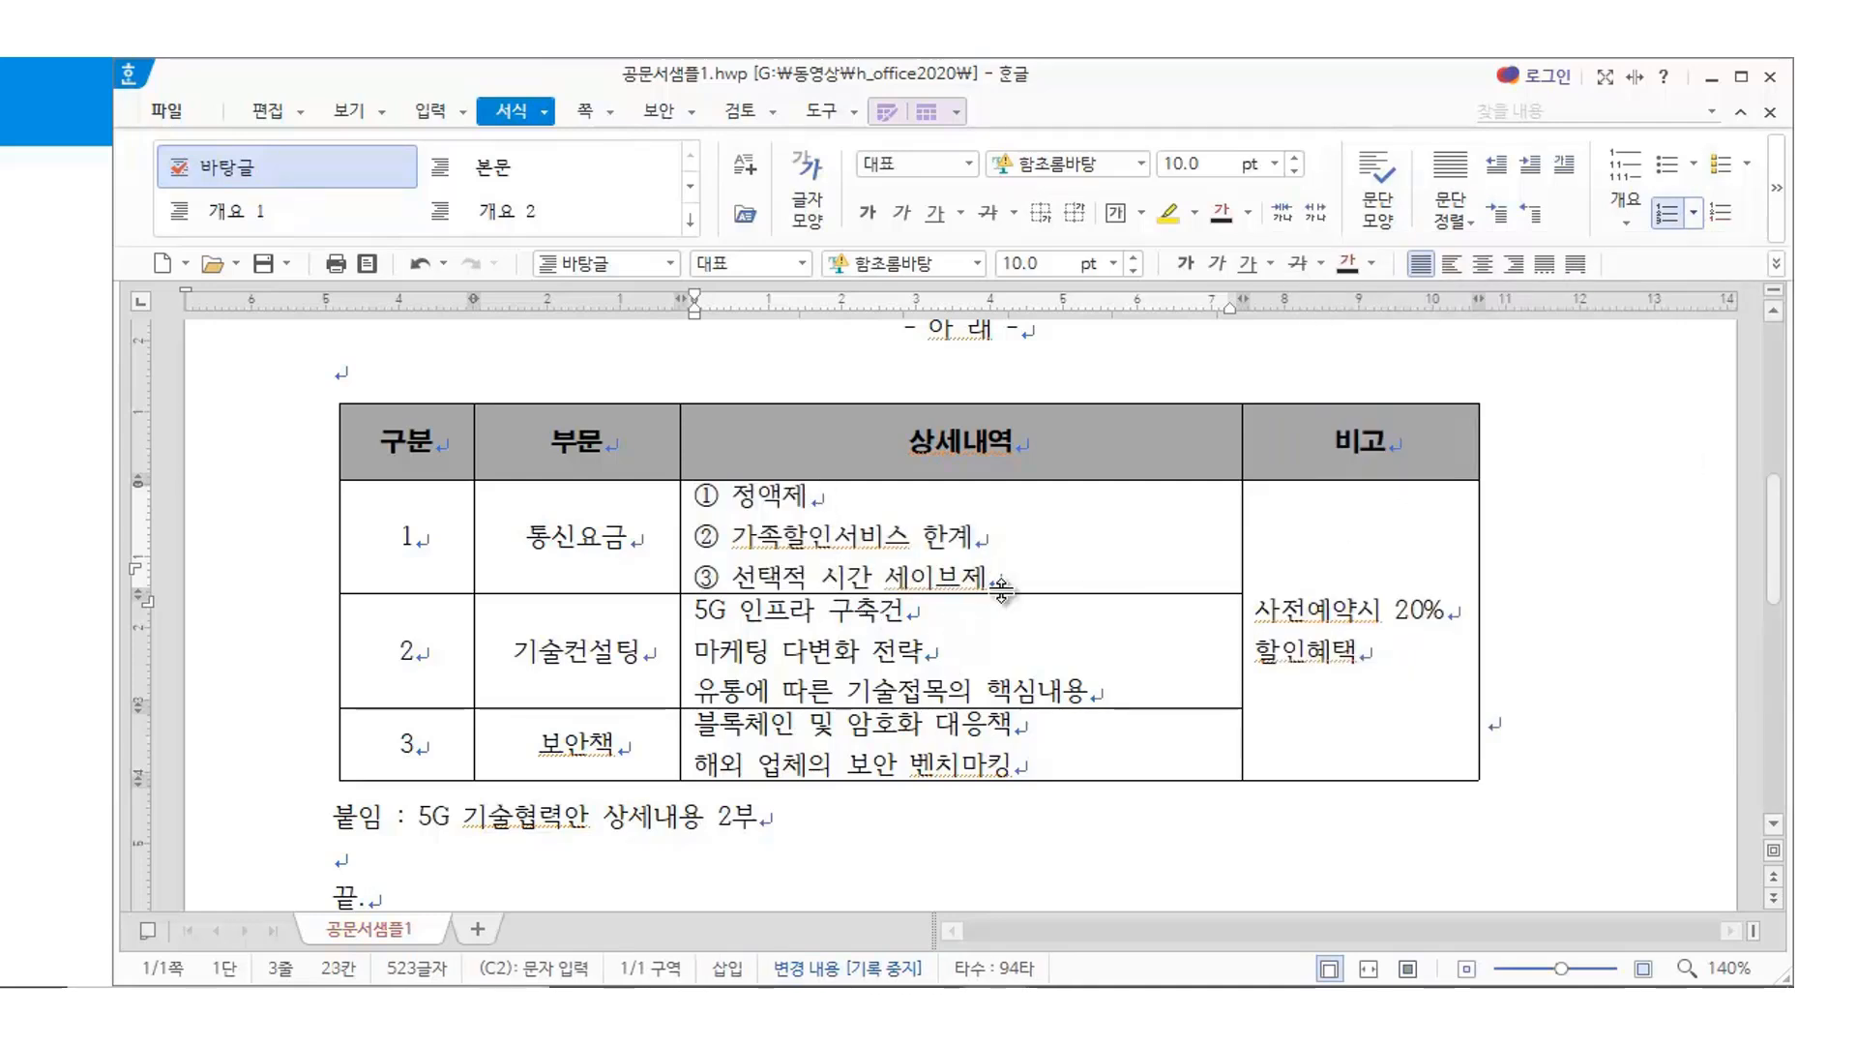
# Apply the same circled numbering to the 상세내역 lines of rows 2 and 3
pyautogui.moveTo(703, 610); pyautogui.dragTo(909, 615)
pyautogui.click(700, 602)
pyautogui.moveTo(699, 604); pyautogui.dragTo(1096, 685)
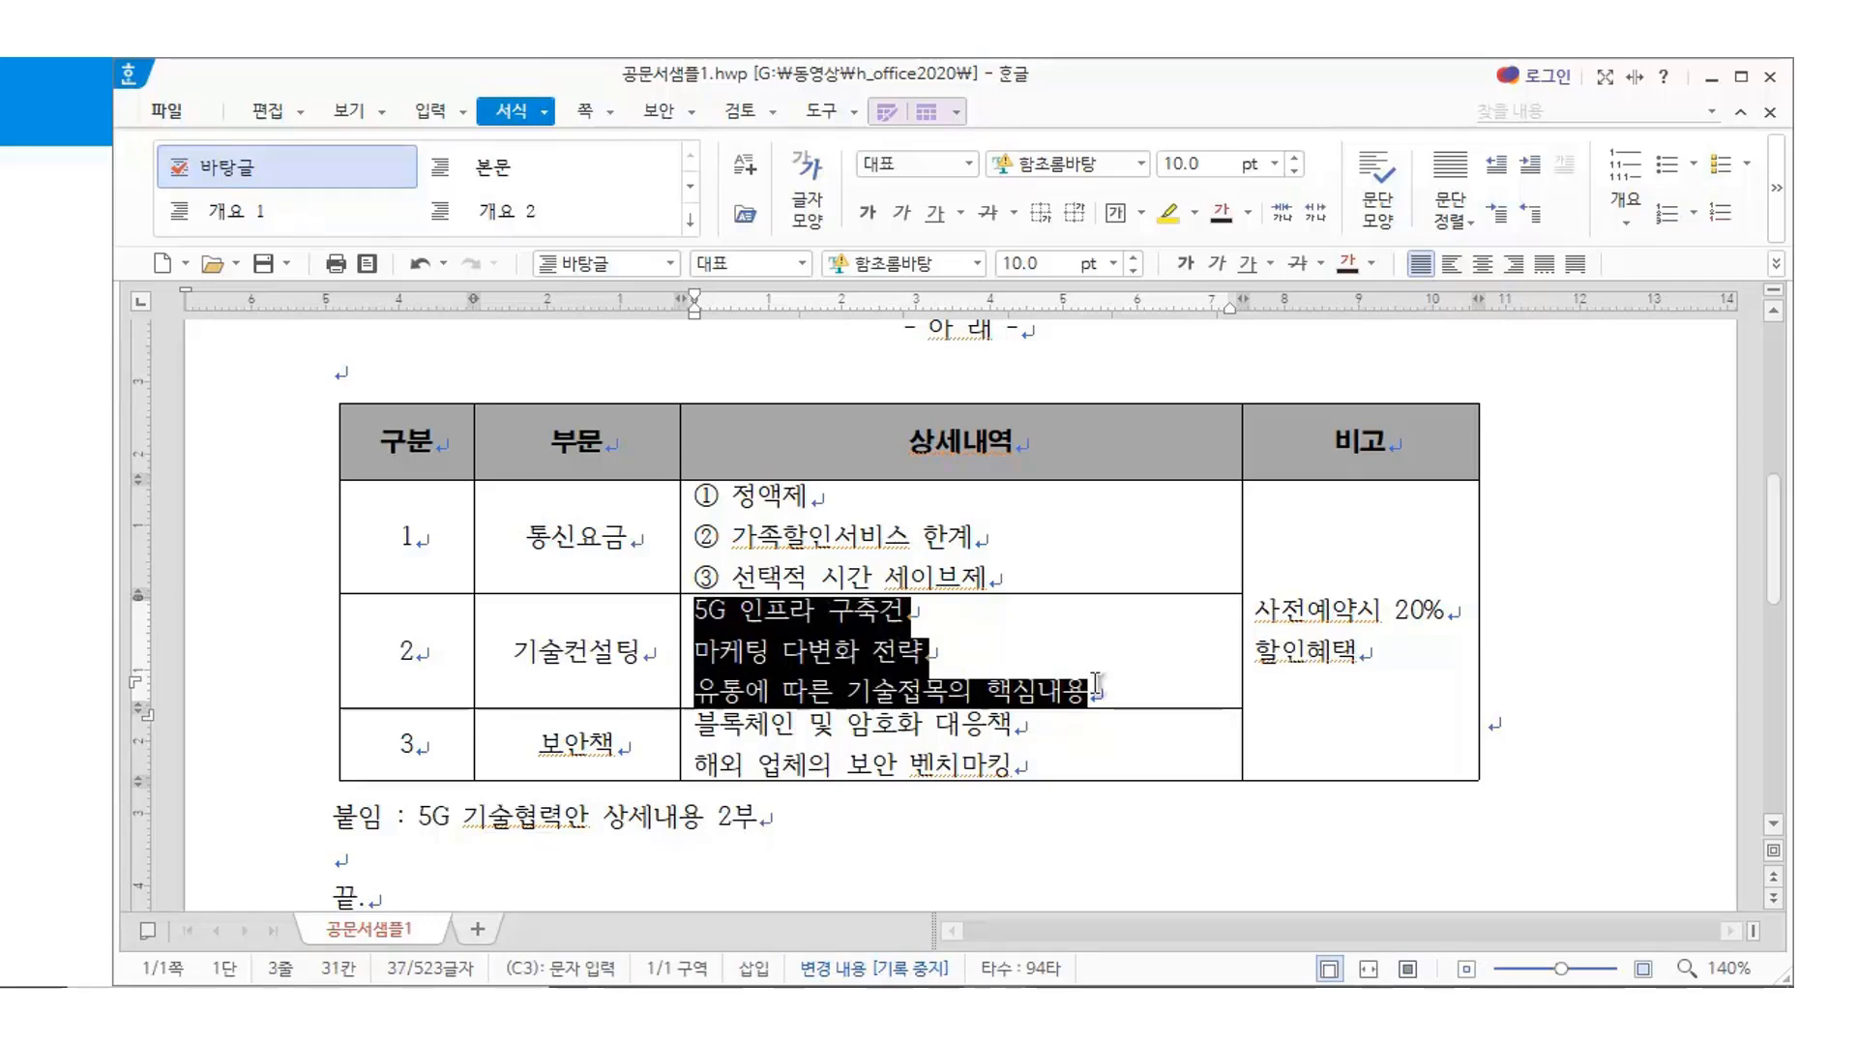
pyautogui.click(1694, 212)
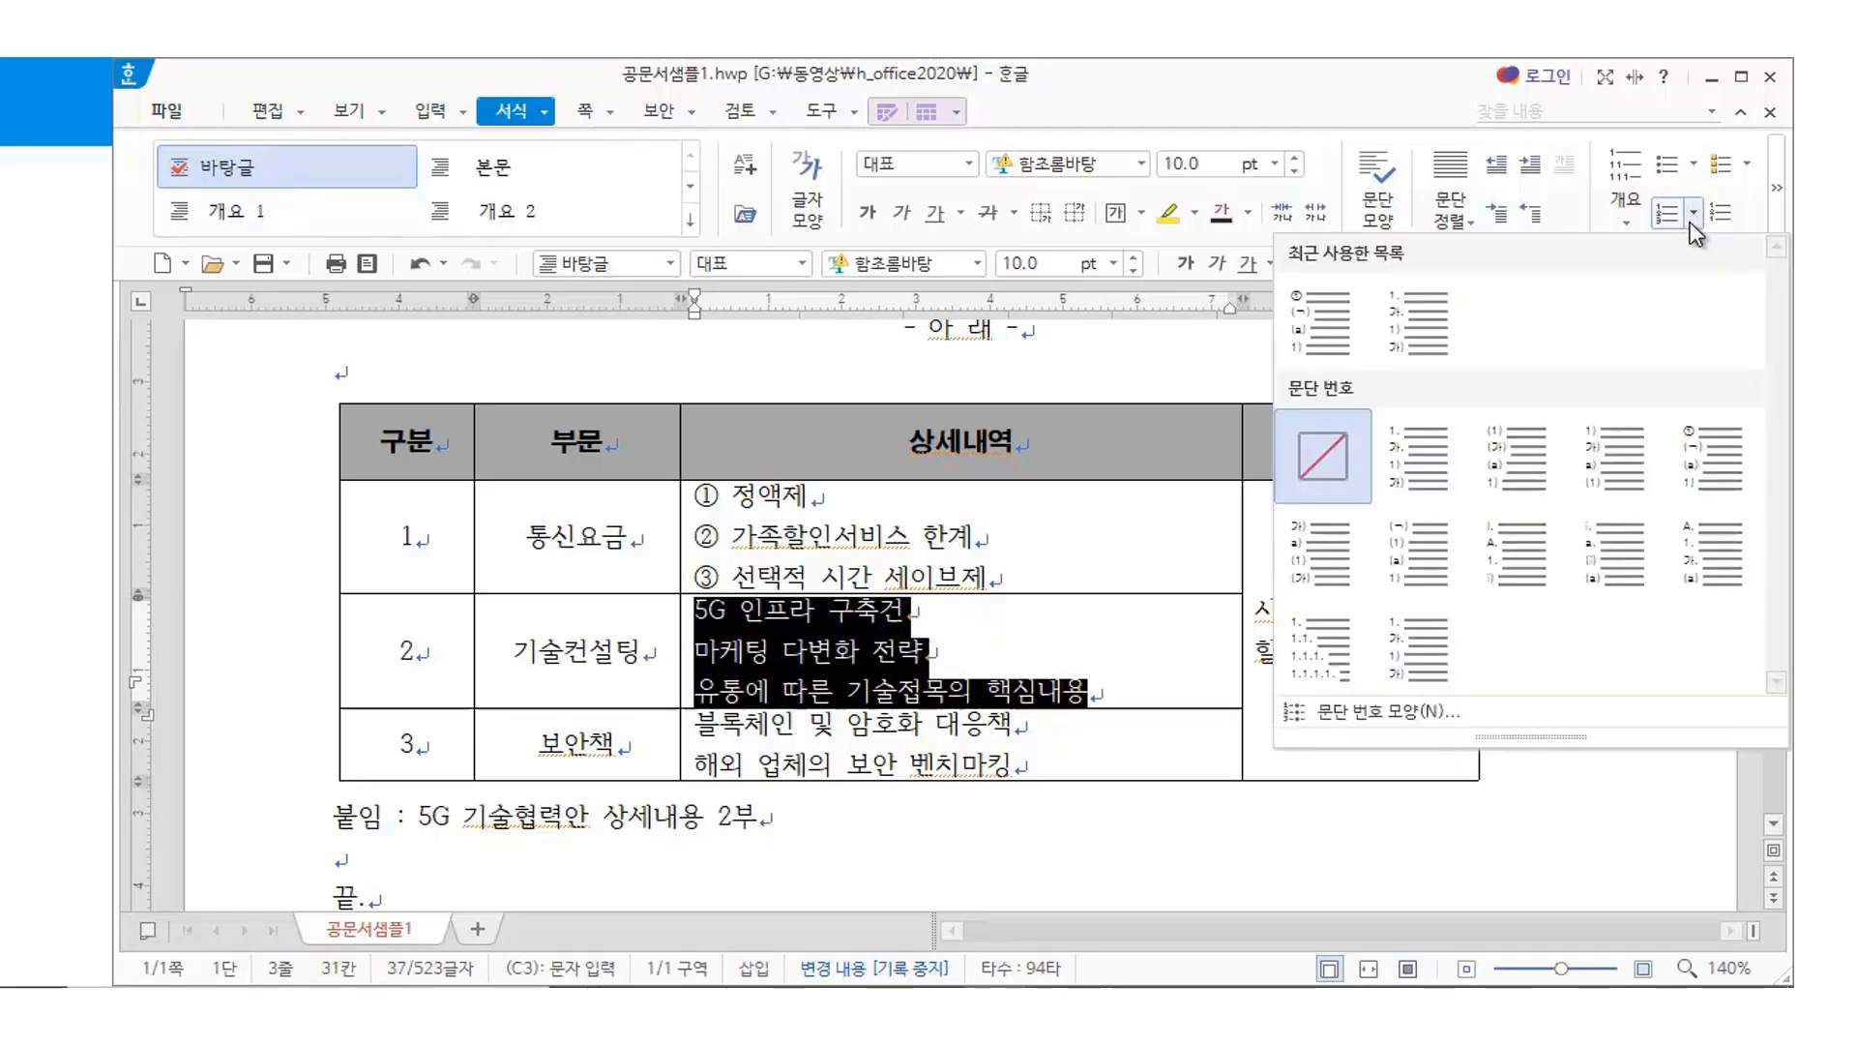
pyautogui.click(1721, 450)
pyautogui.moveTo(702, 723); pyautogui.dragTo(1013, 766)
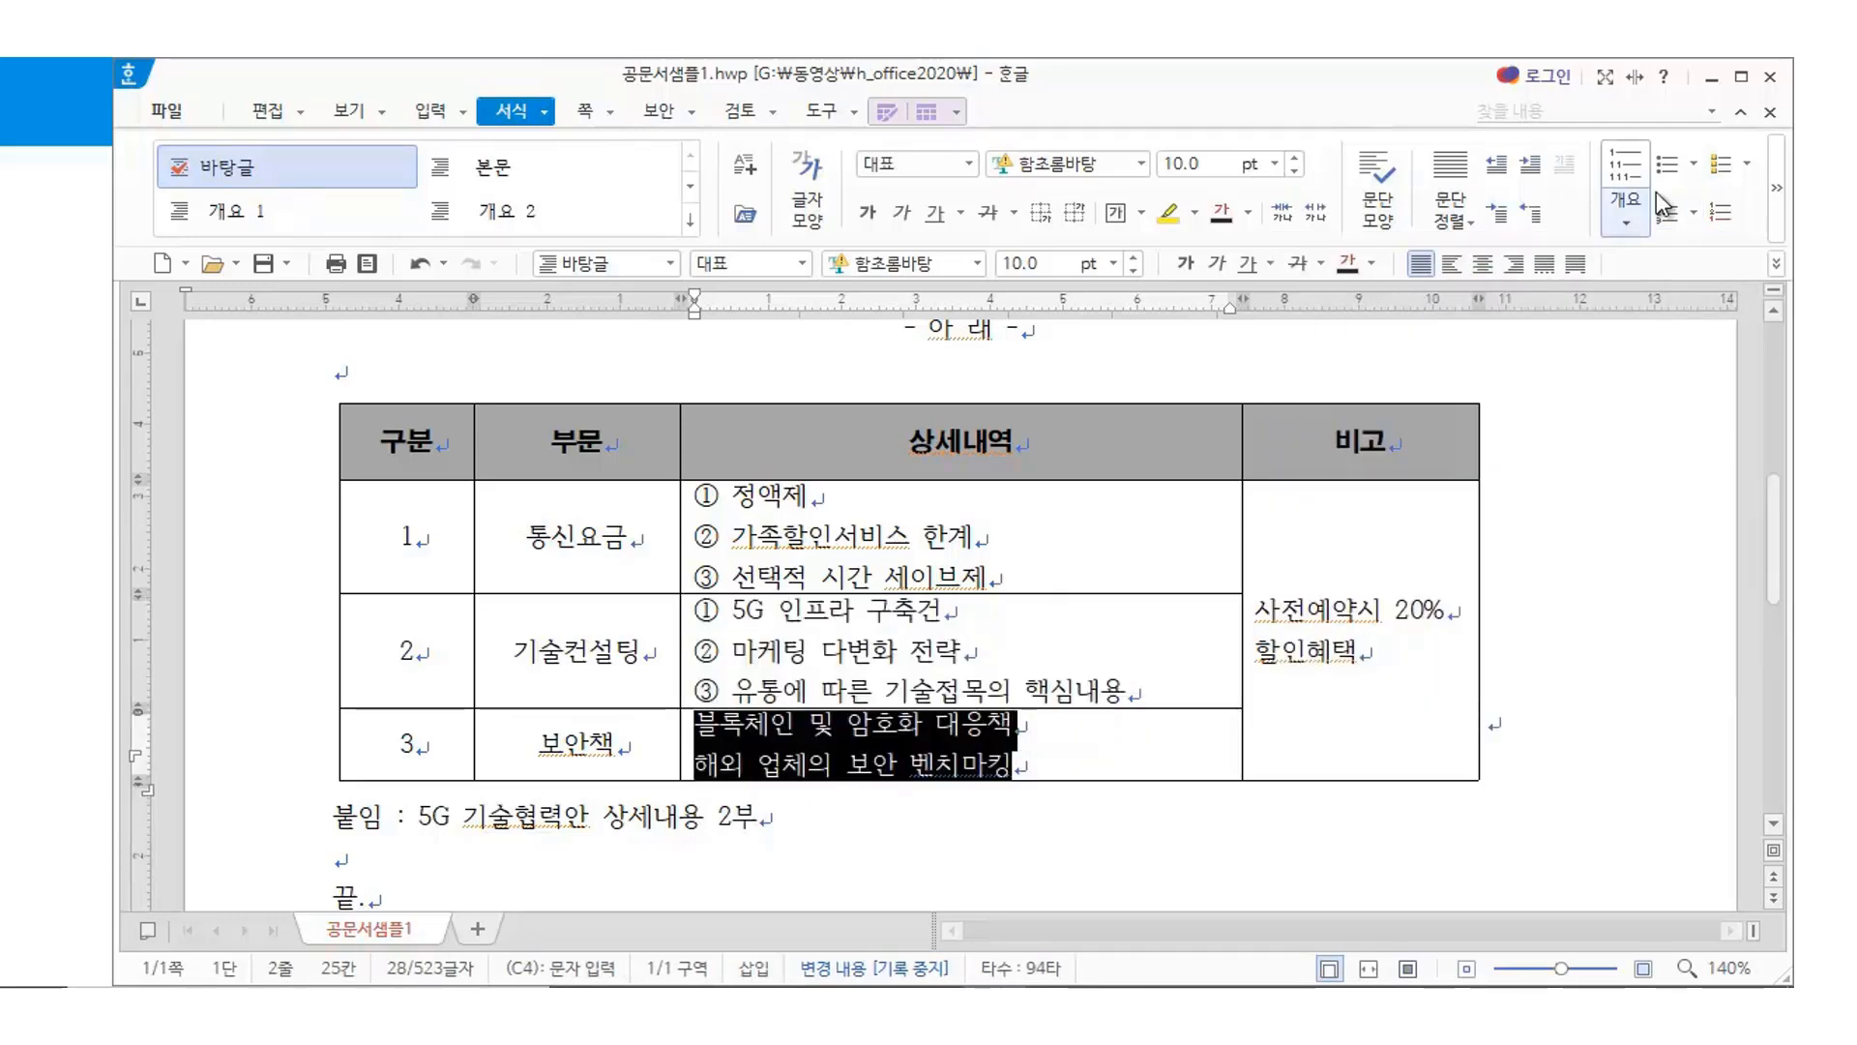
pyautogui.click(1692, 212)
pyautogui.click(1721, 451)
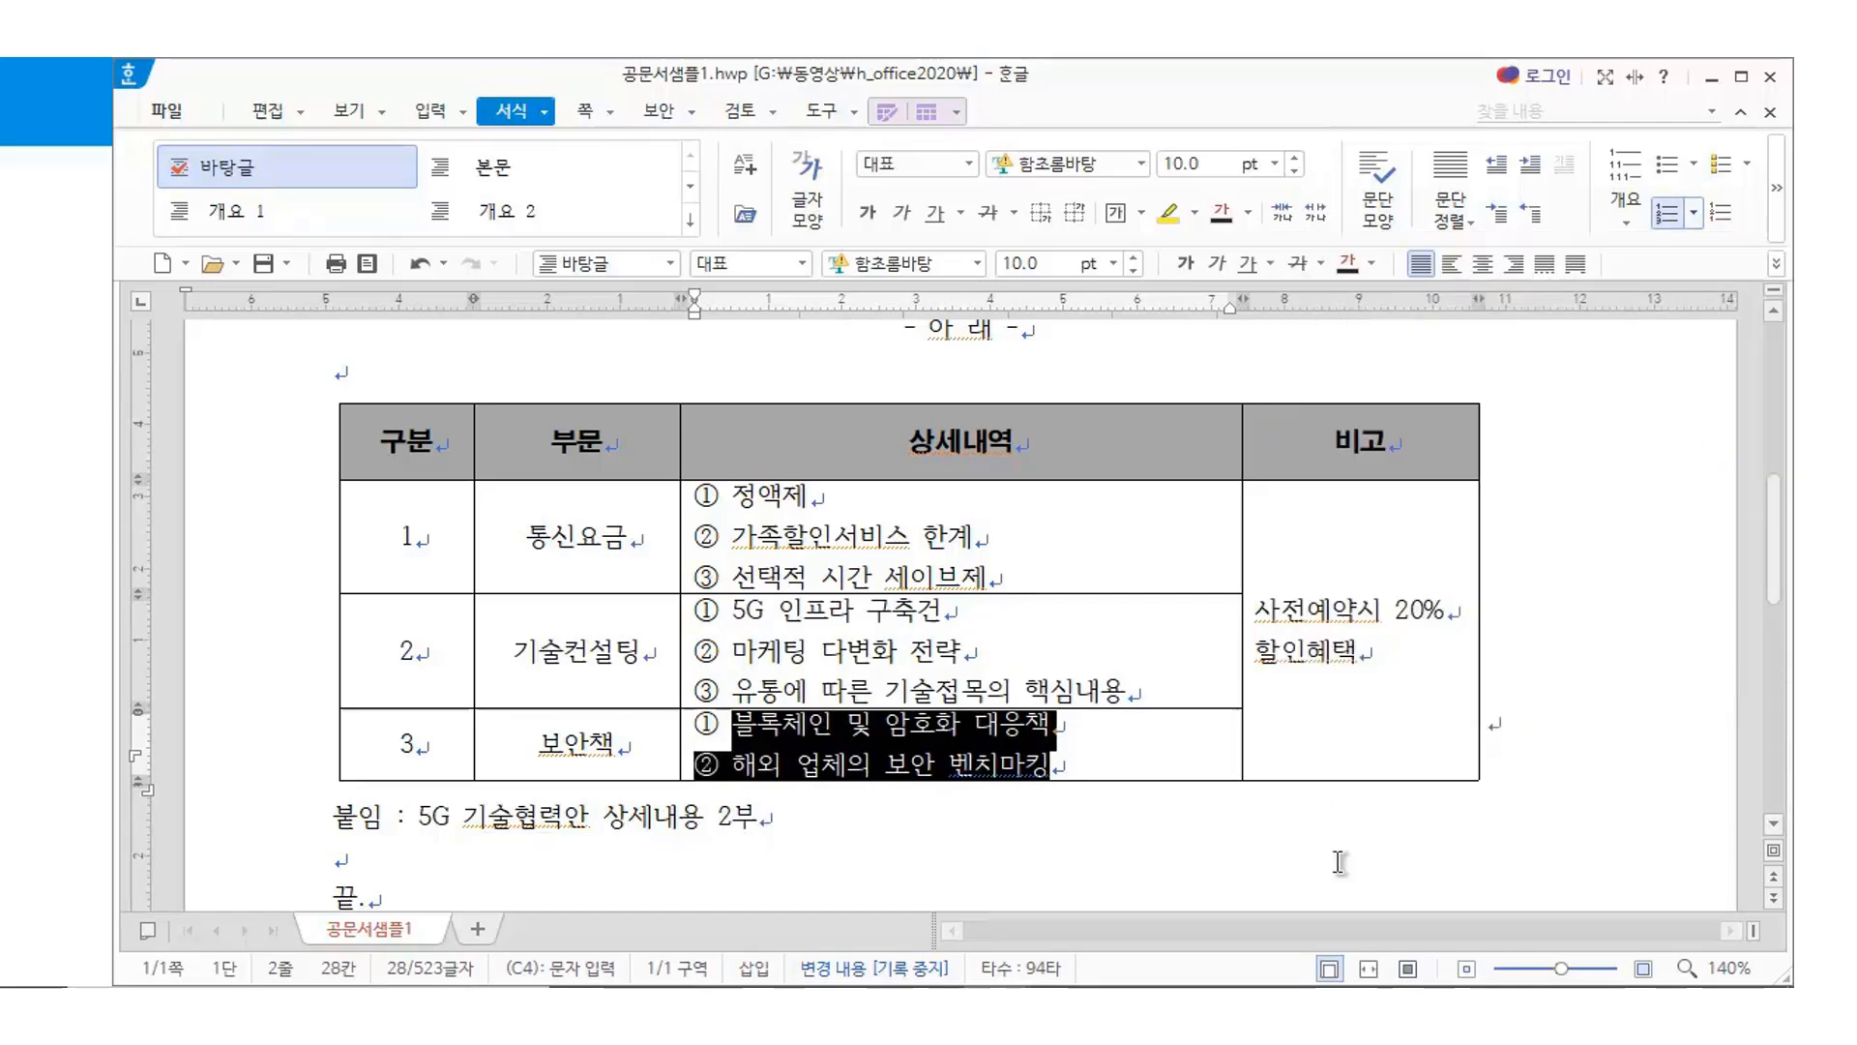
pyautogui.click(1339, 862)
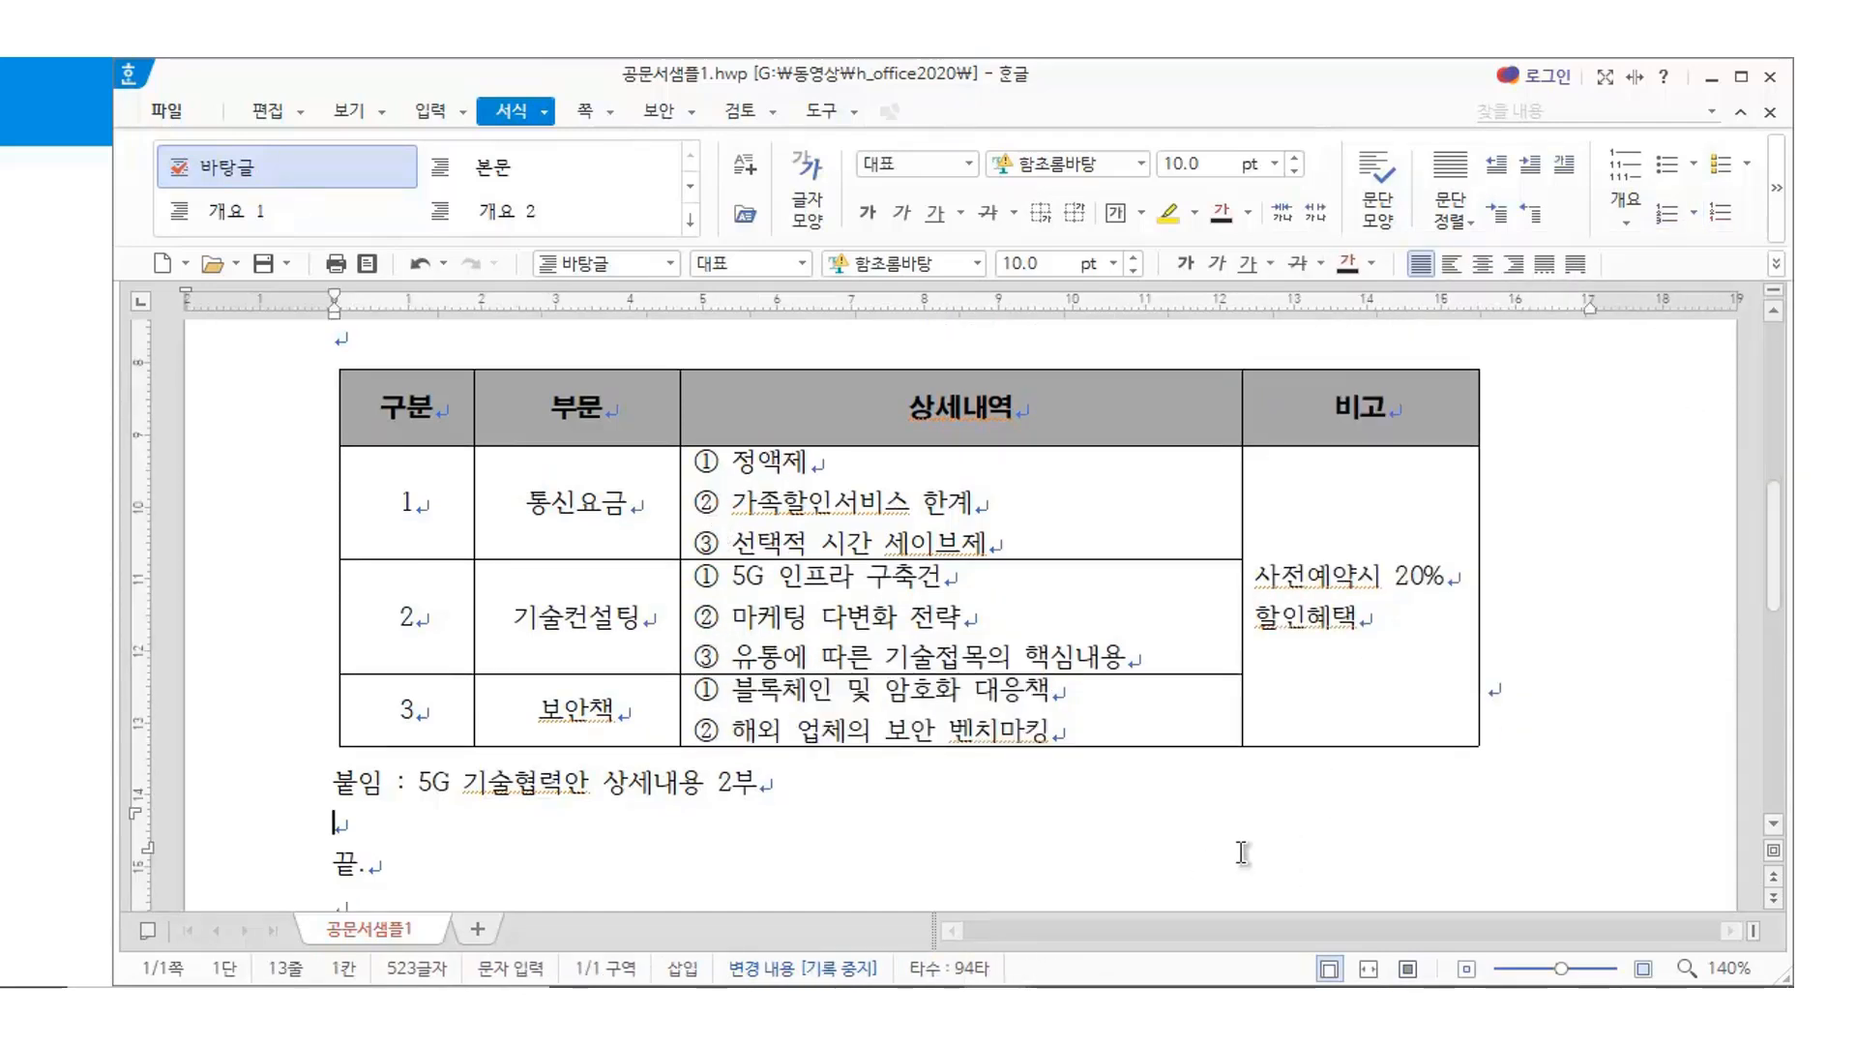
# Make table body rows 1–3 taller
pyautogui.press('Hangul')
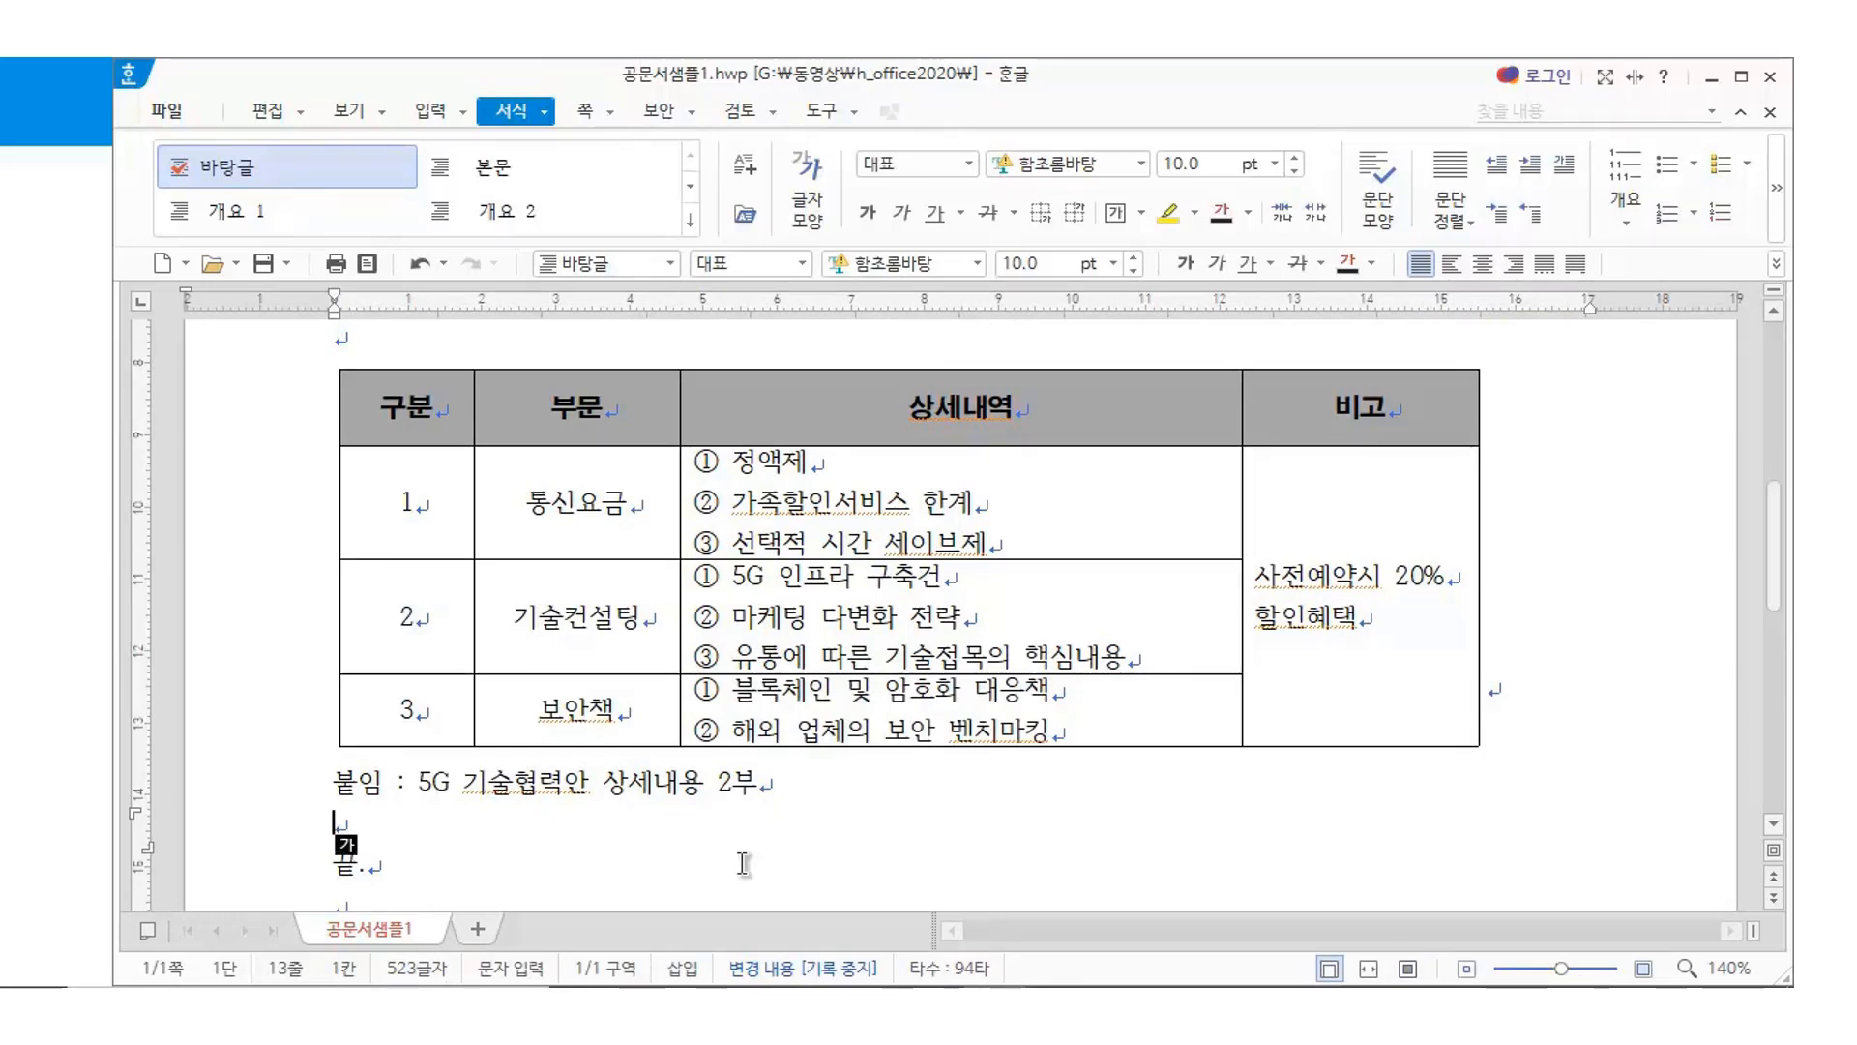
pyautogui.moveTo(401, 480); pyautogui.dragTo(1355, 590)
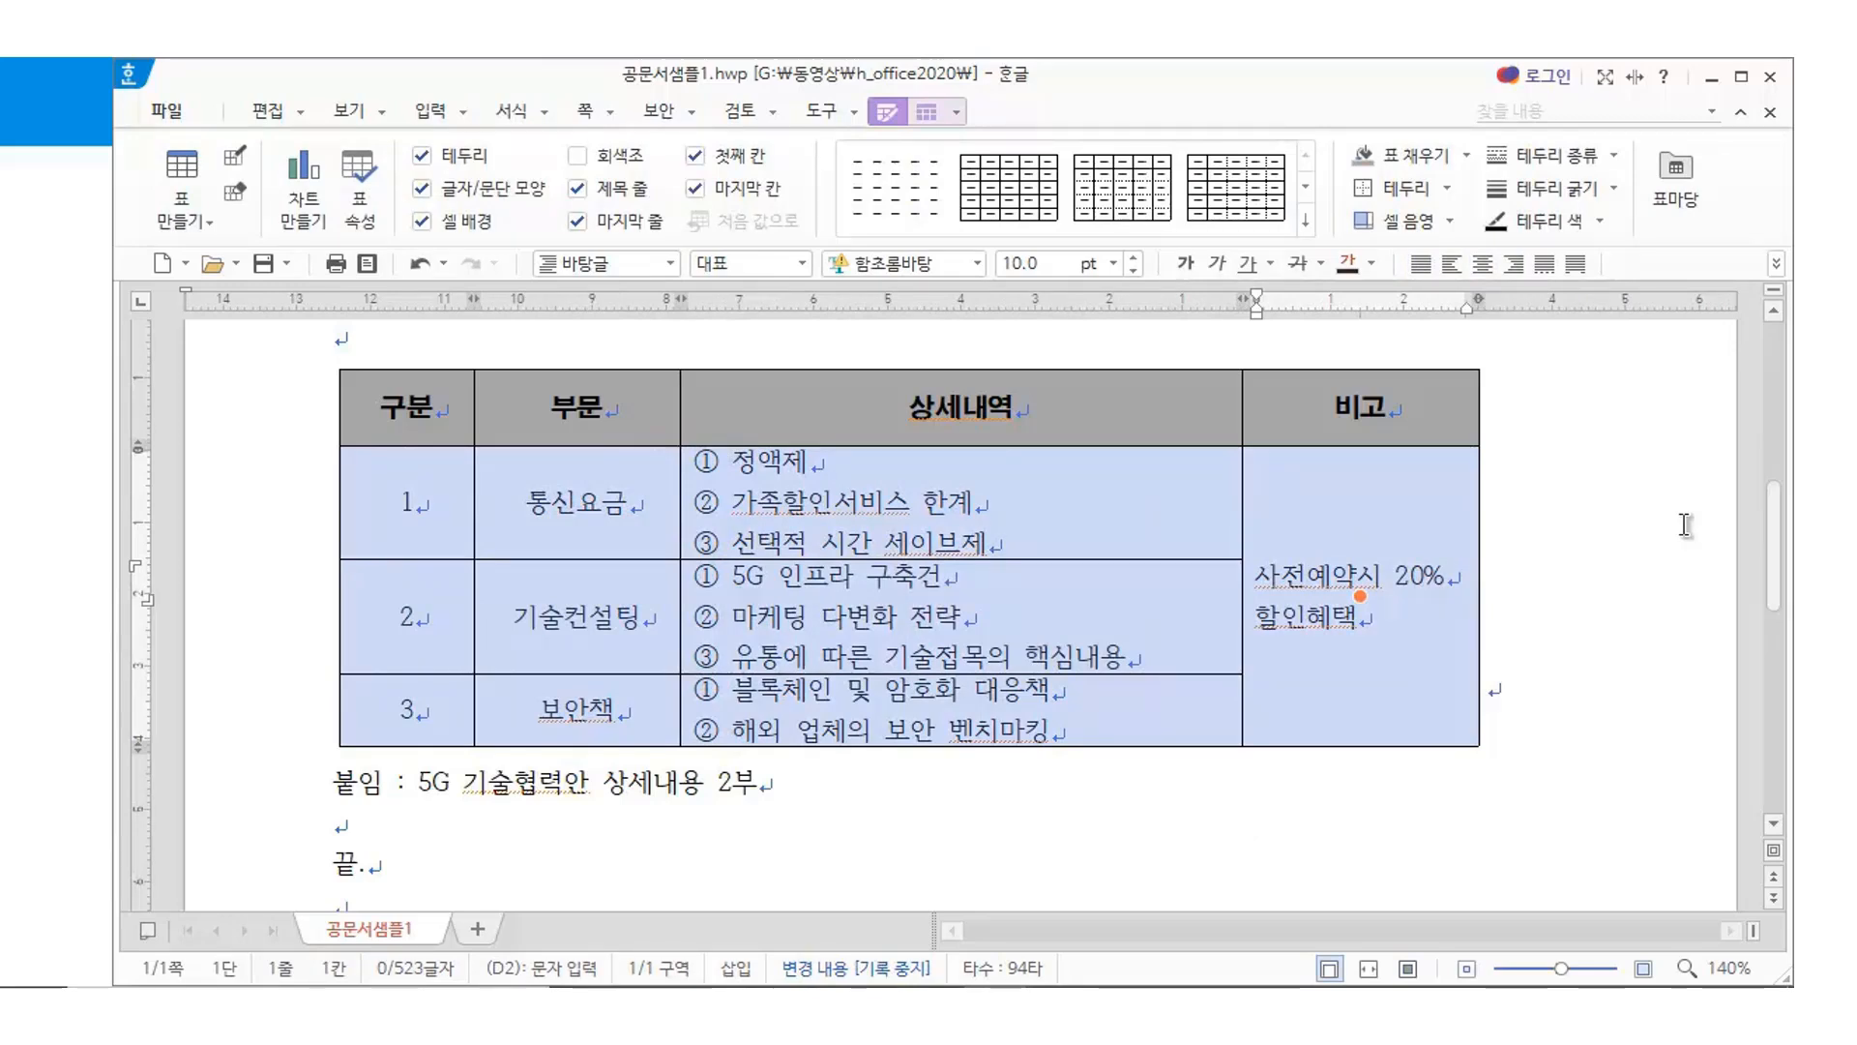
pyautogui.hotkey('ctrl', 'Down')
pyautogui.hotkey('ctrl', 'Down')
pyautogui.hotkey('ctrl', 'Down')
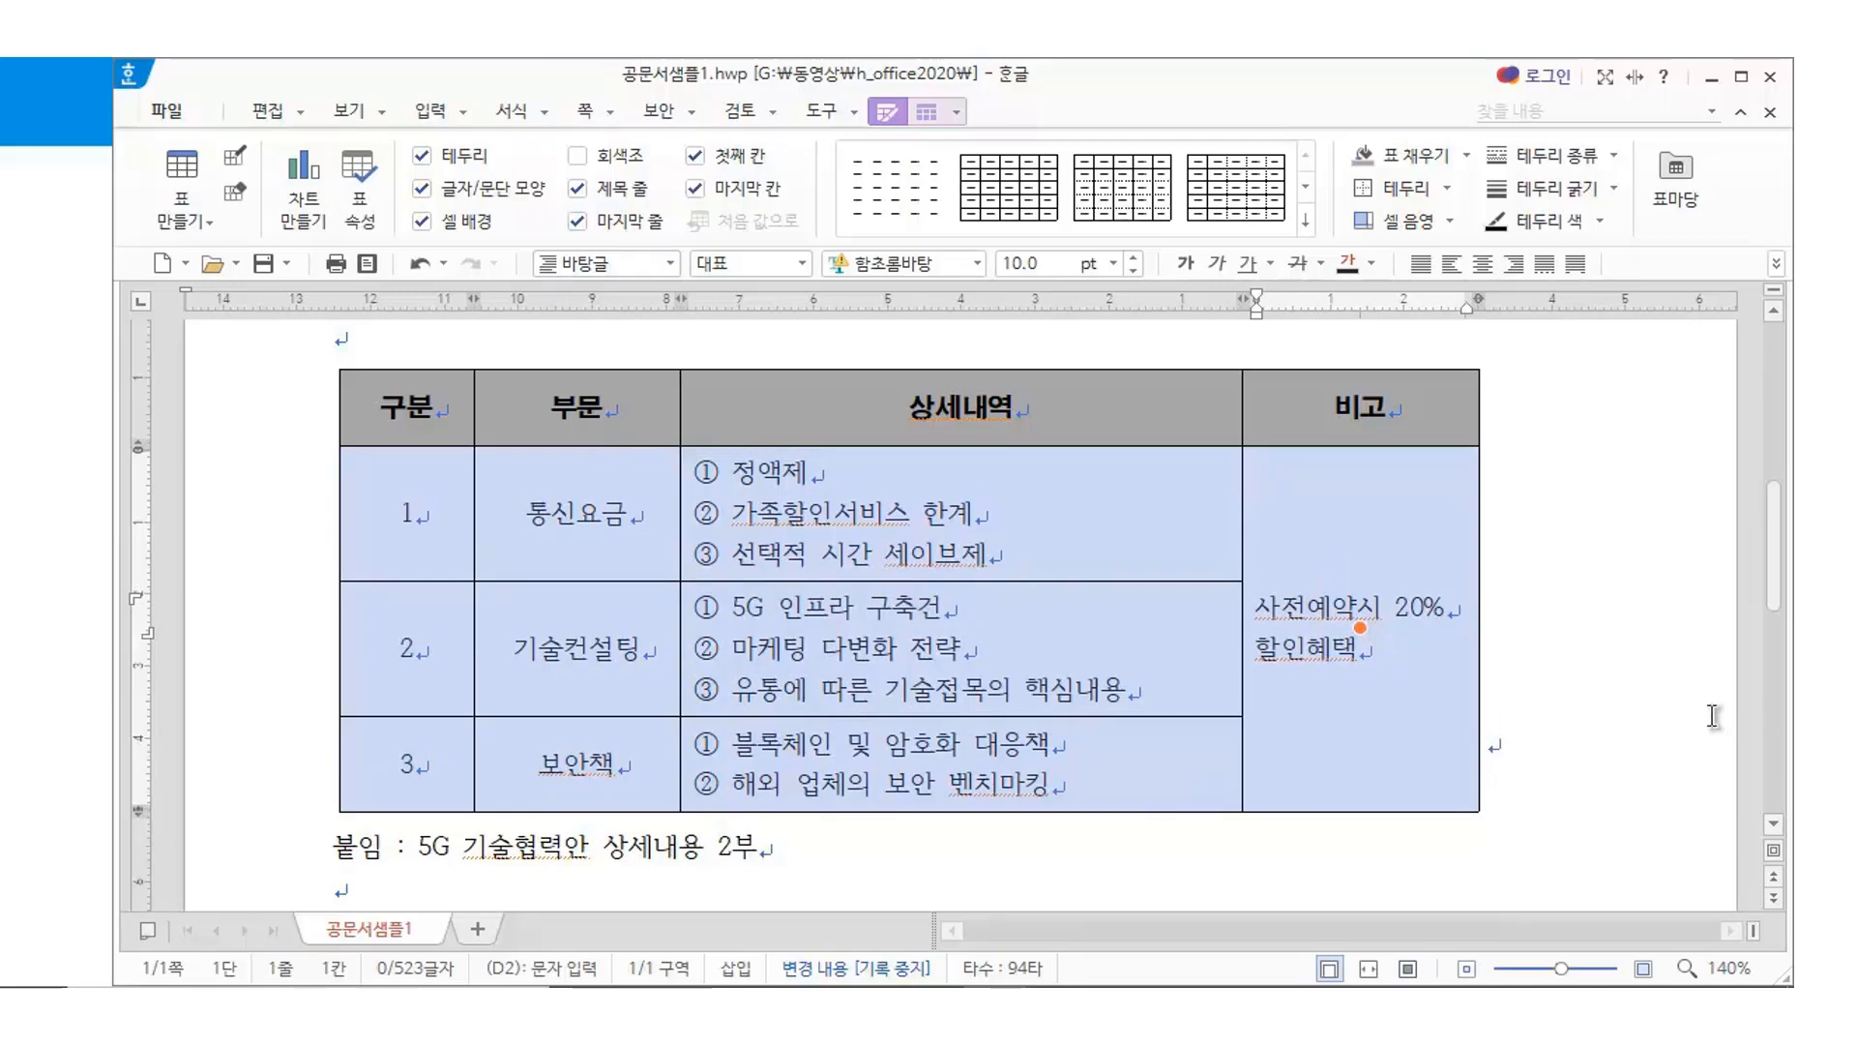
pyautogui.click(1658, 713)
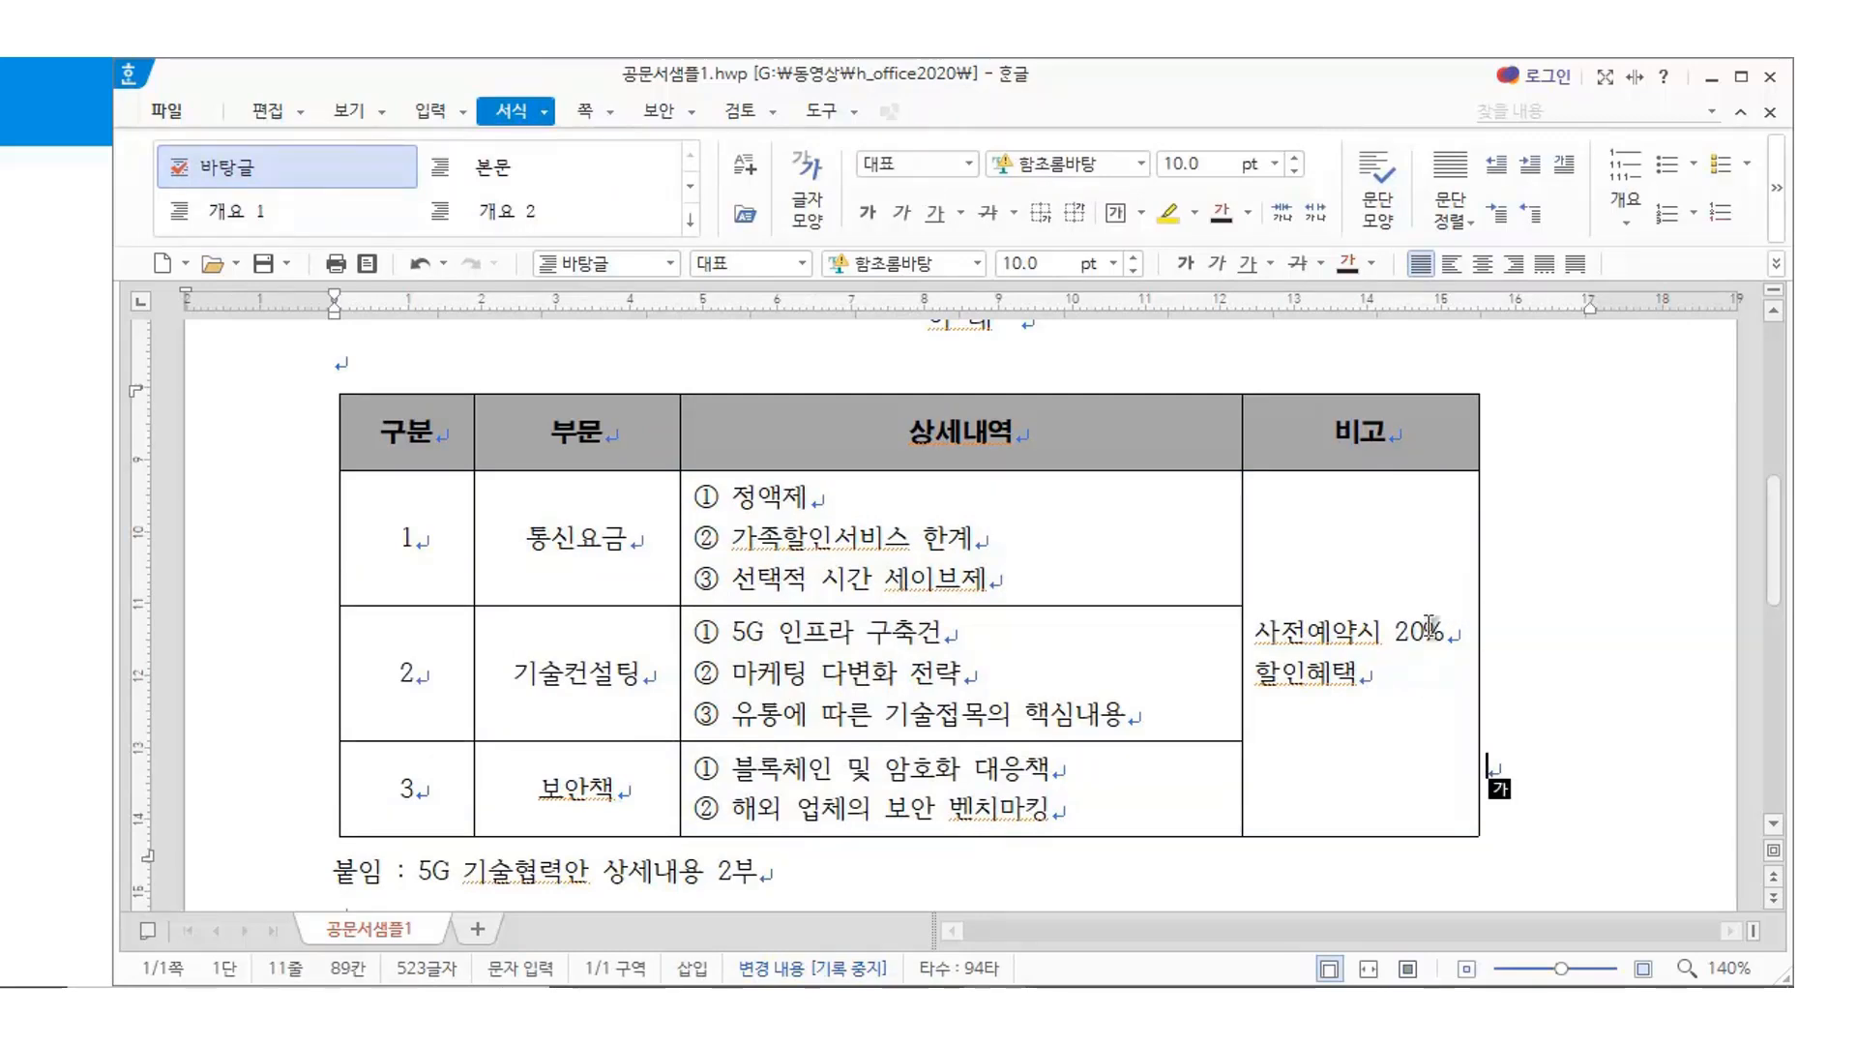
# Centre the '사전예약시 20% 할인혜택' note in the 비고 cell
pyautogui.moveTo(1258, 629); pyautogui.dragTo(1435, 683)
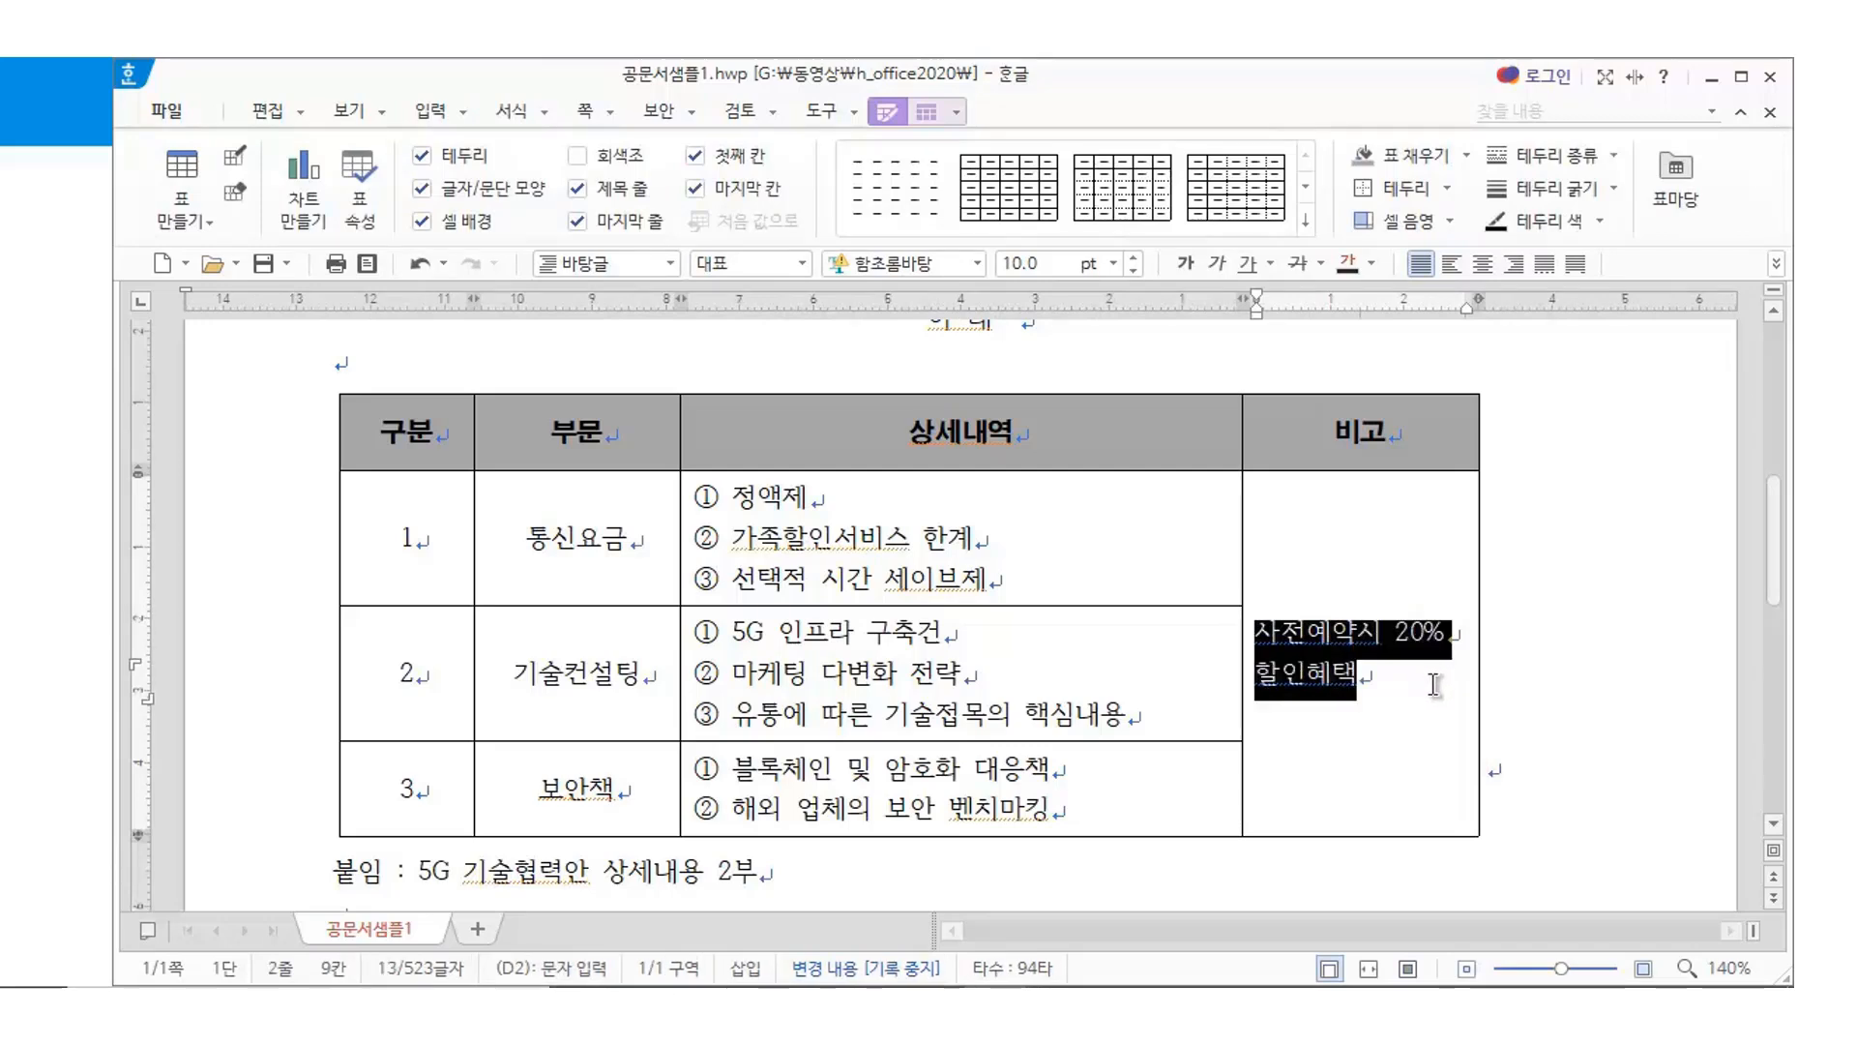
pyautogui.click(1482, 263)
pyautogui.click(1575, 688)
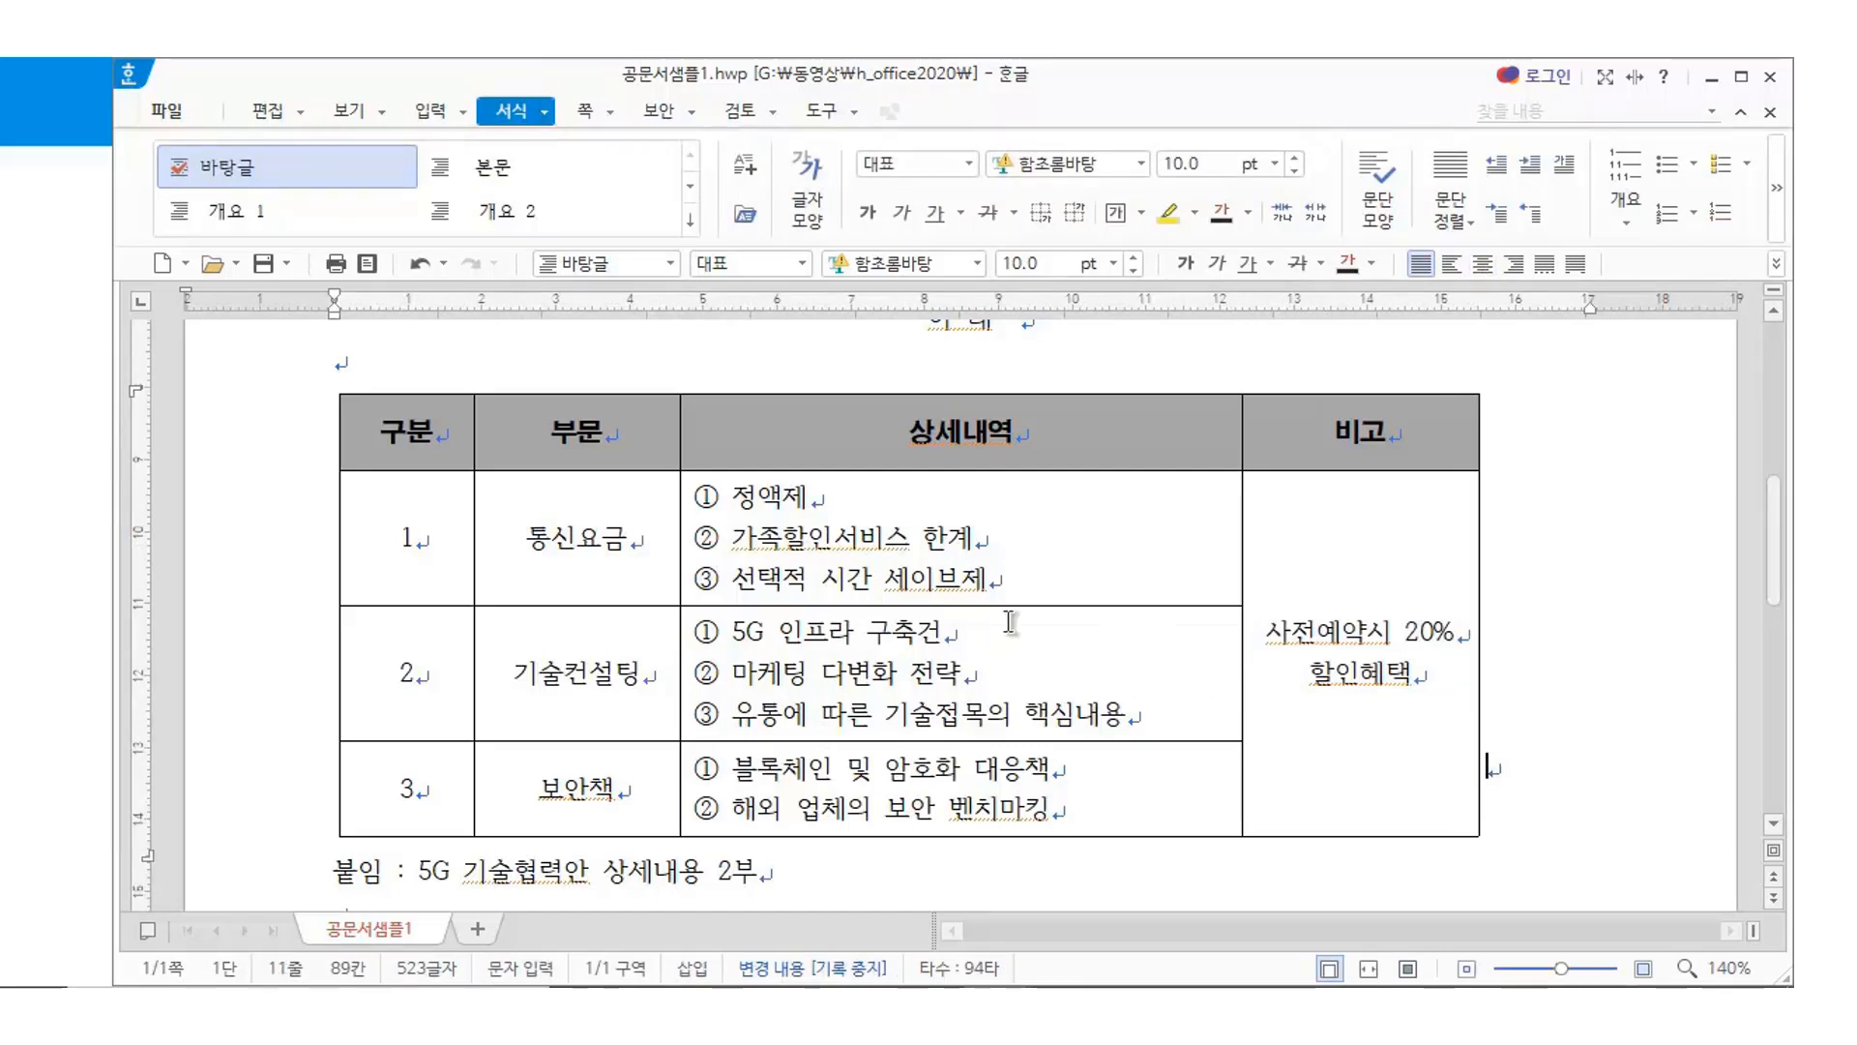
pyautogui.scroll(-3, 1009, 621)
pyautogui.scroll(3, 1009, 621)
pyautogui.scroll(3, 779, 560)
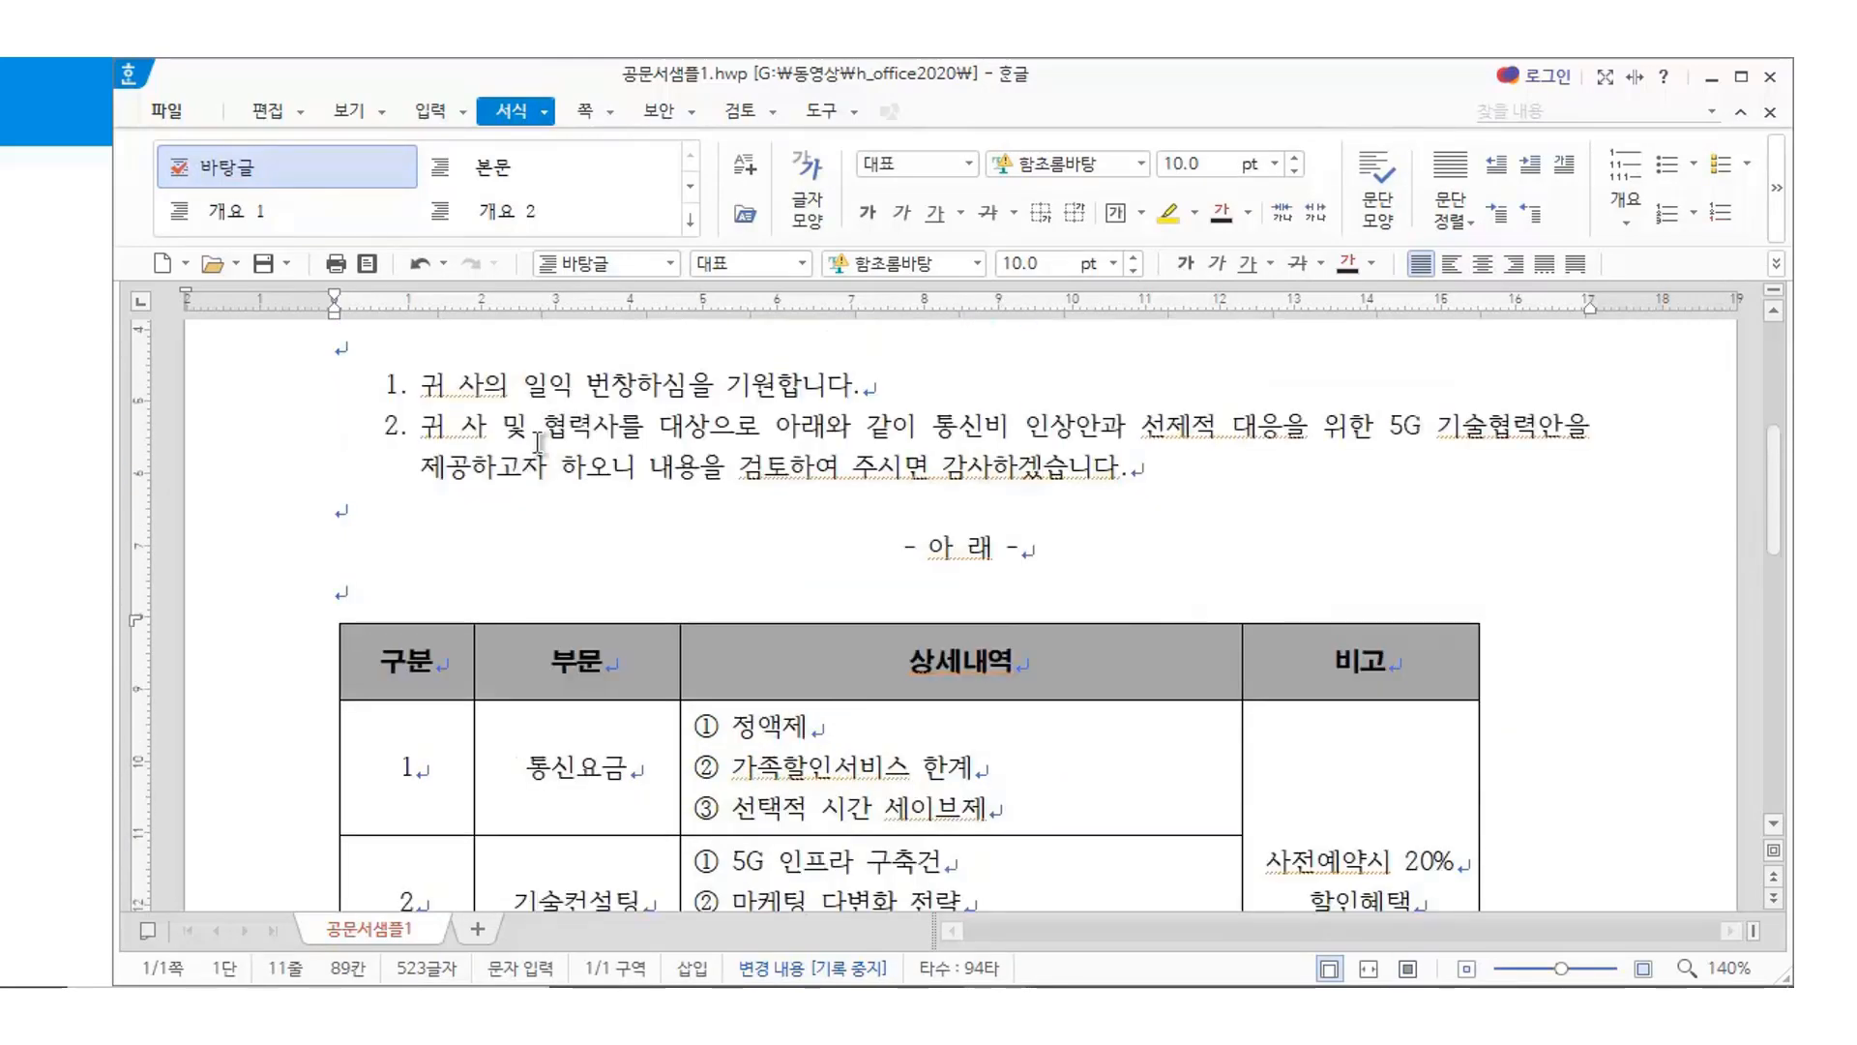
pyautogui.scroll(-3, 610, 437)
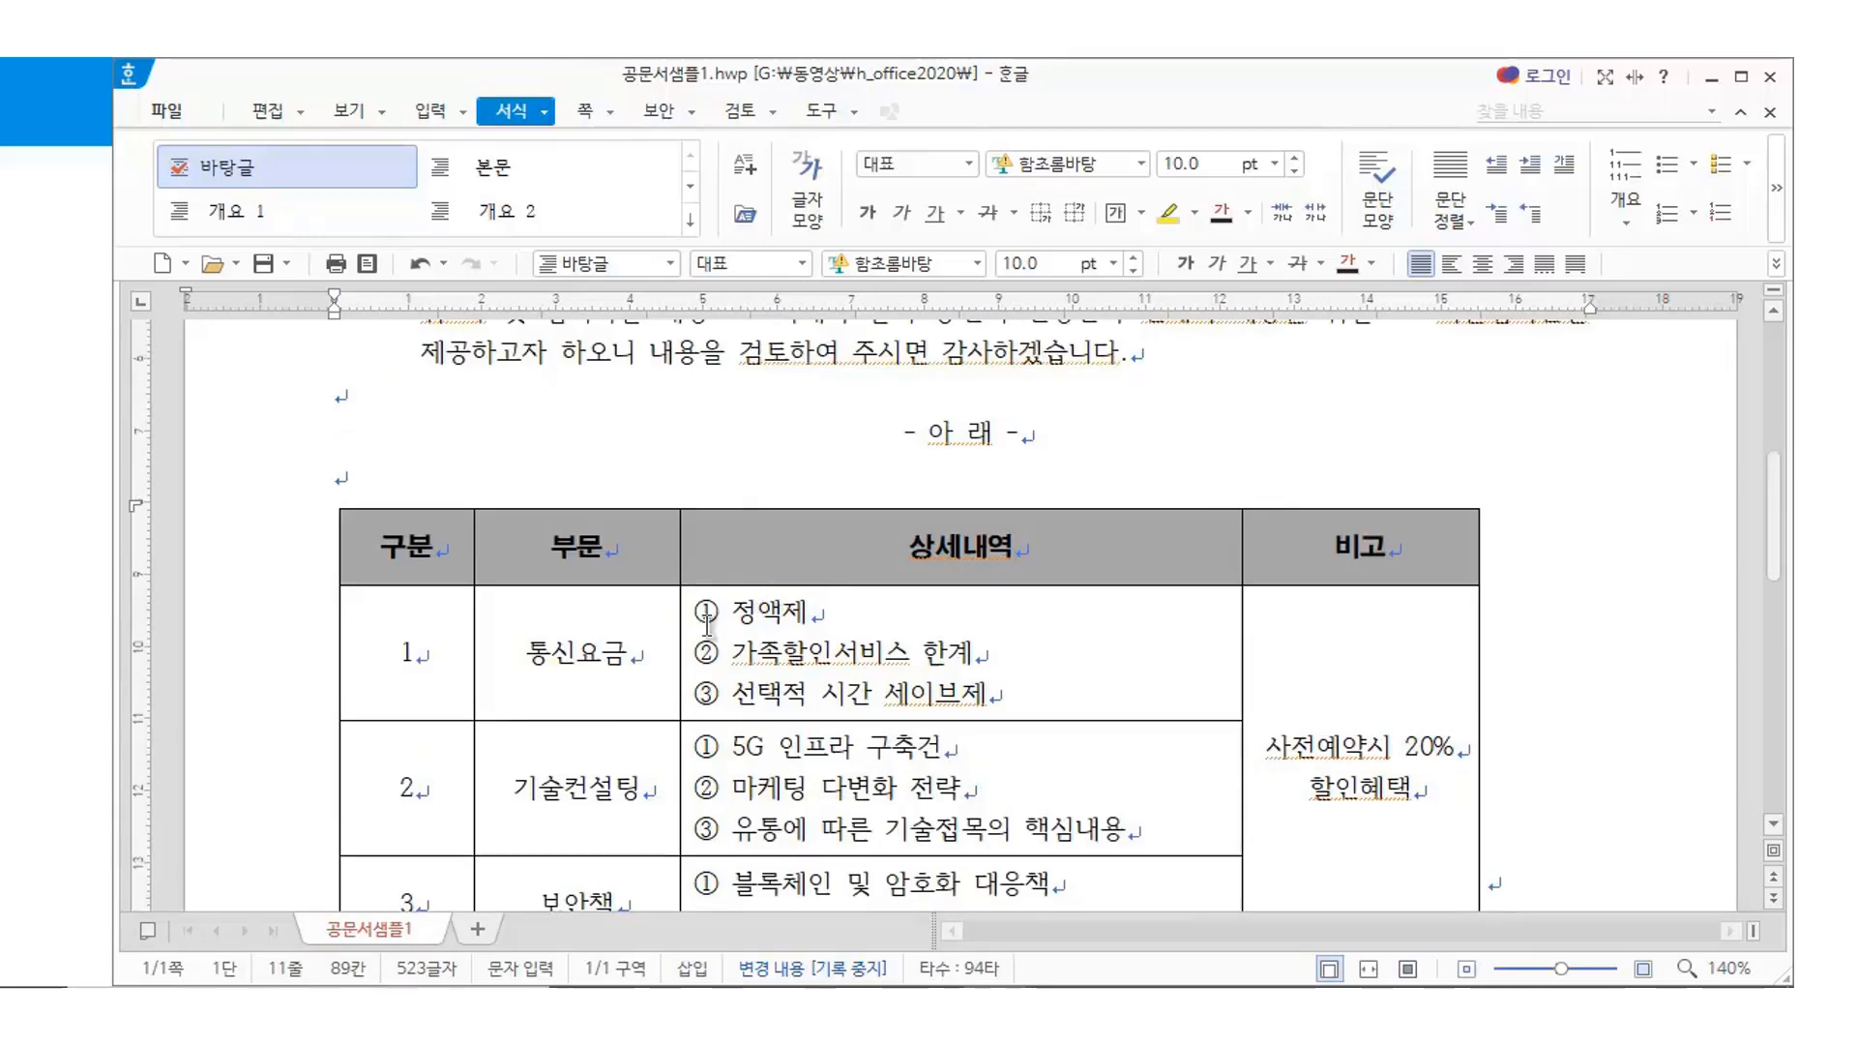
pyautogui.click(557, 653)
pyautogui.scroll(-5, 1022, 721)
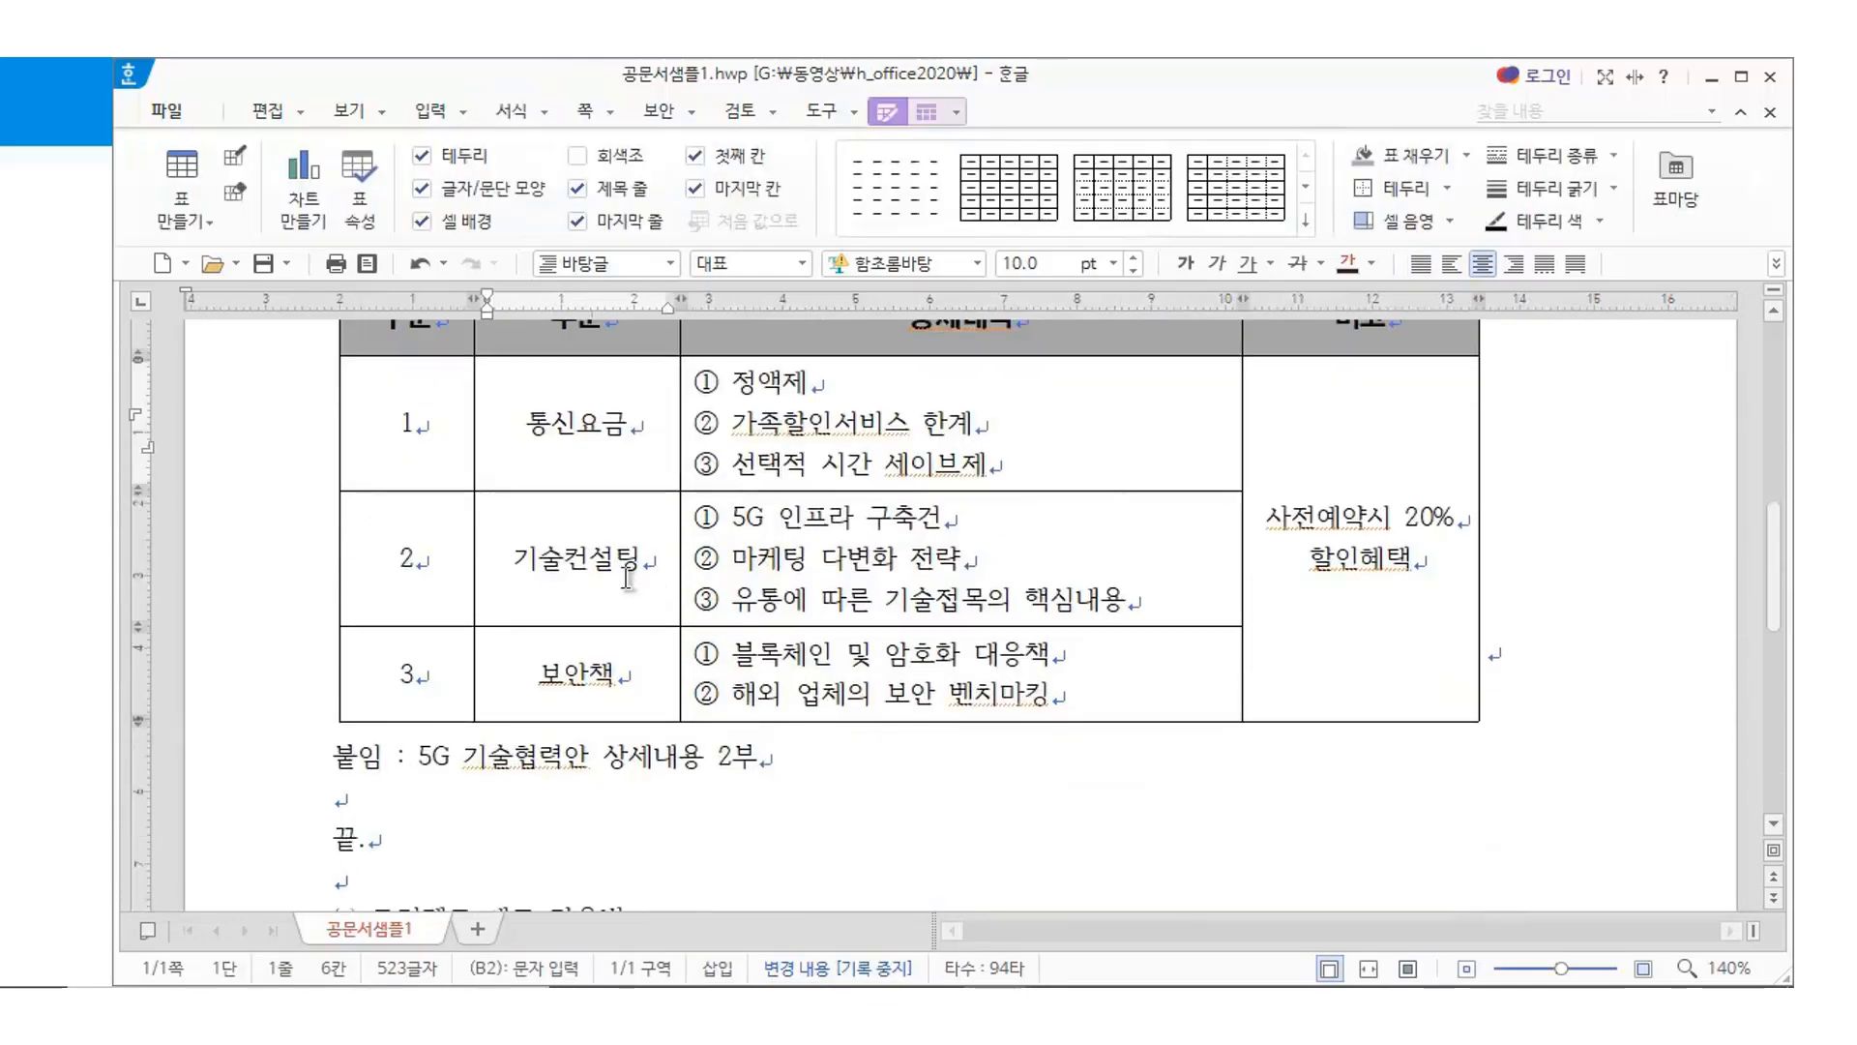
# Set the table's body cells in the 맑은 고딕 font
pyautogui.moveTo(404, 423); pyautogui.dragTo(1372, 607)
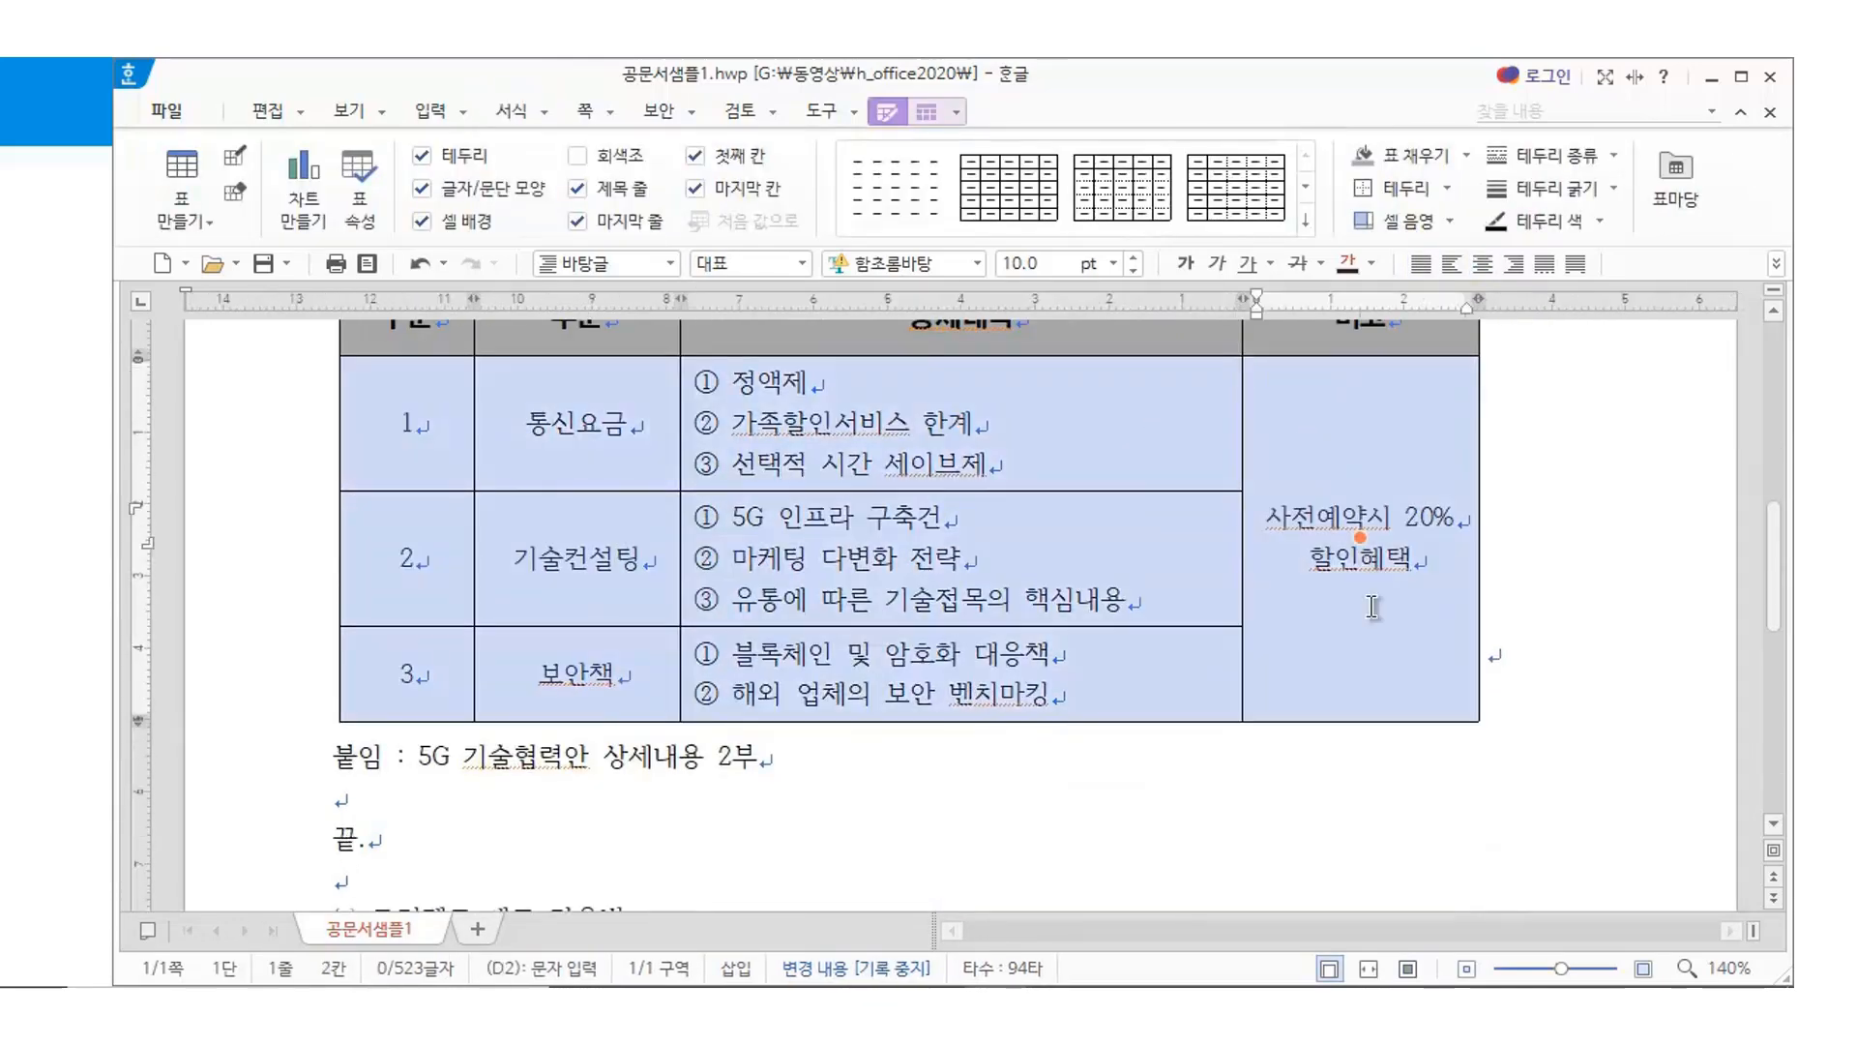
pyautogui.click(976, 269)
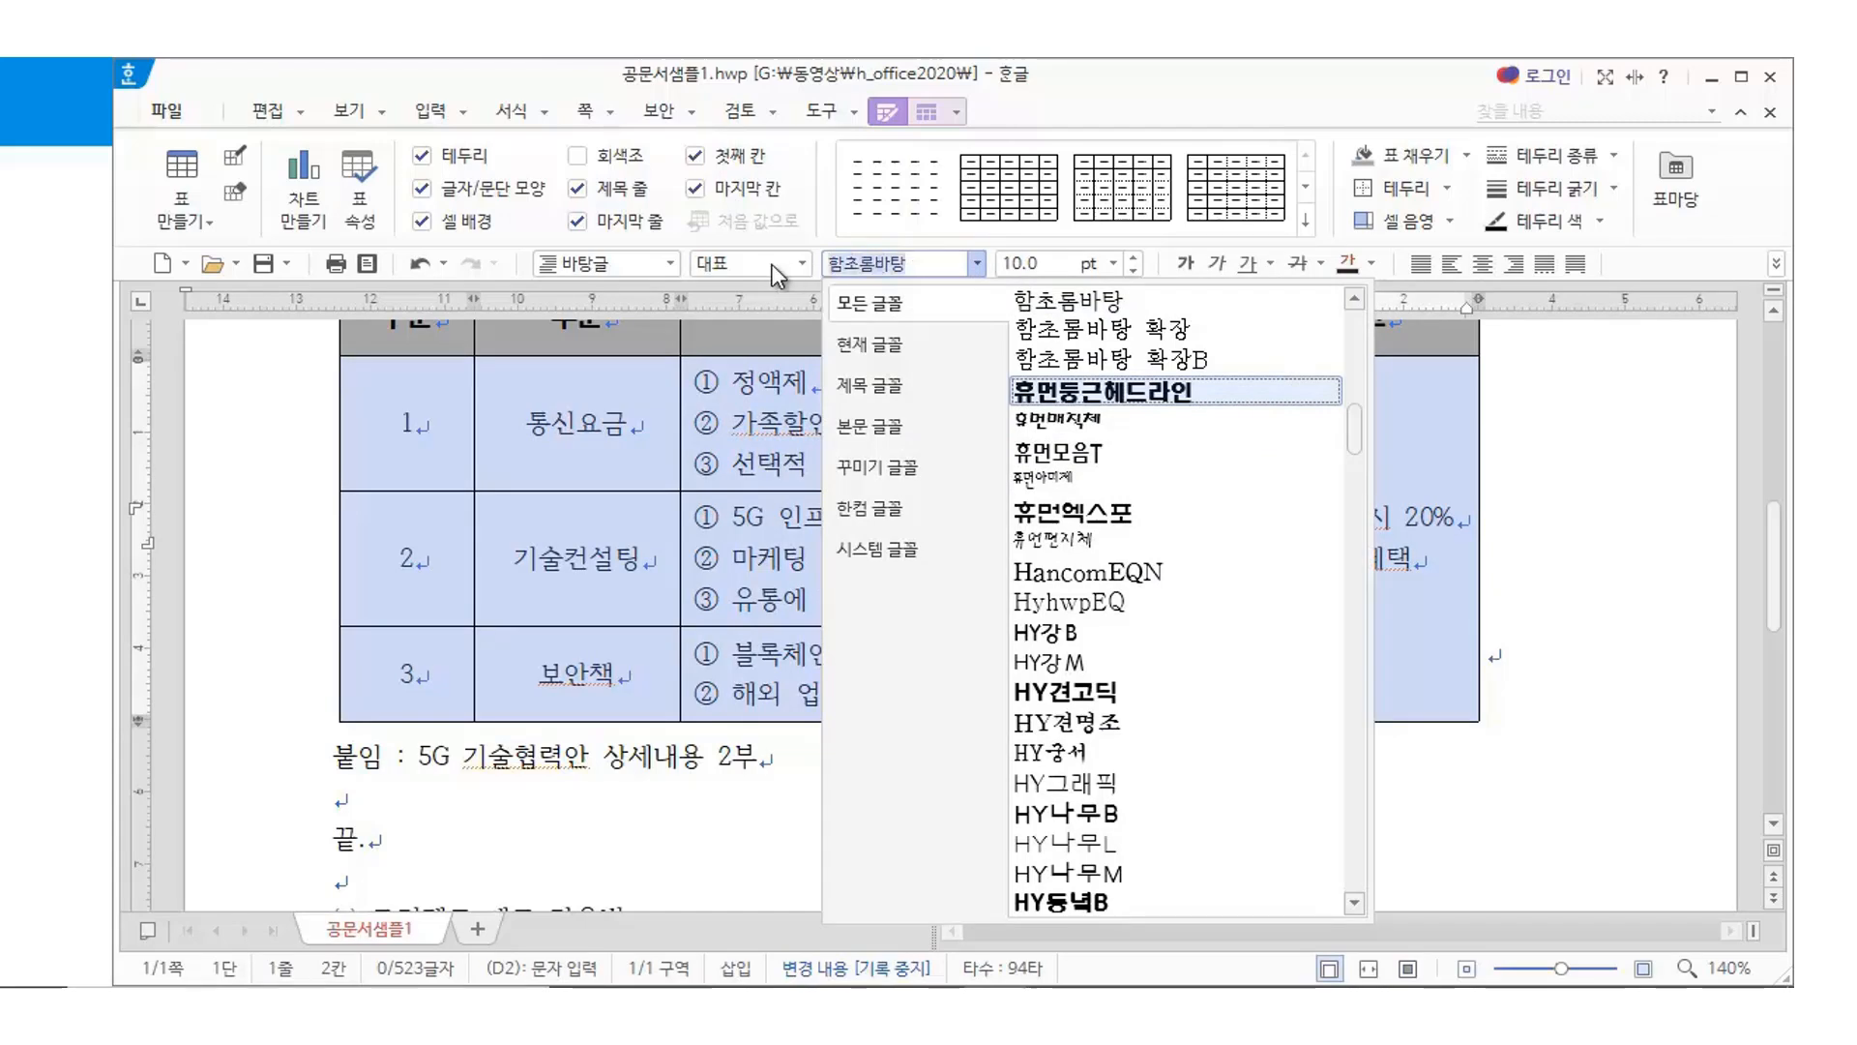
pyautogui.write('맑은 고')
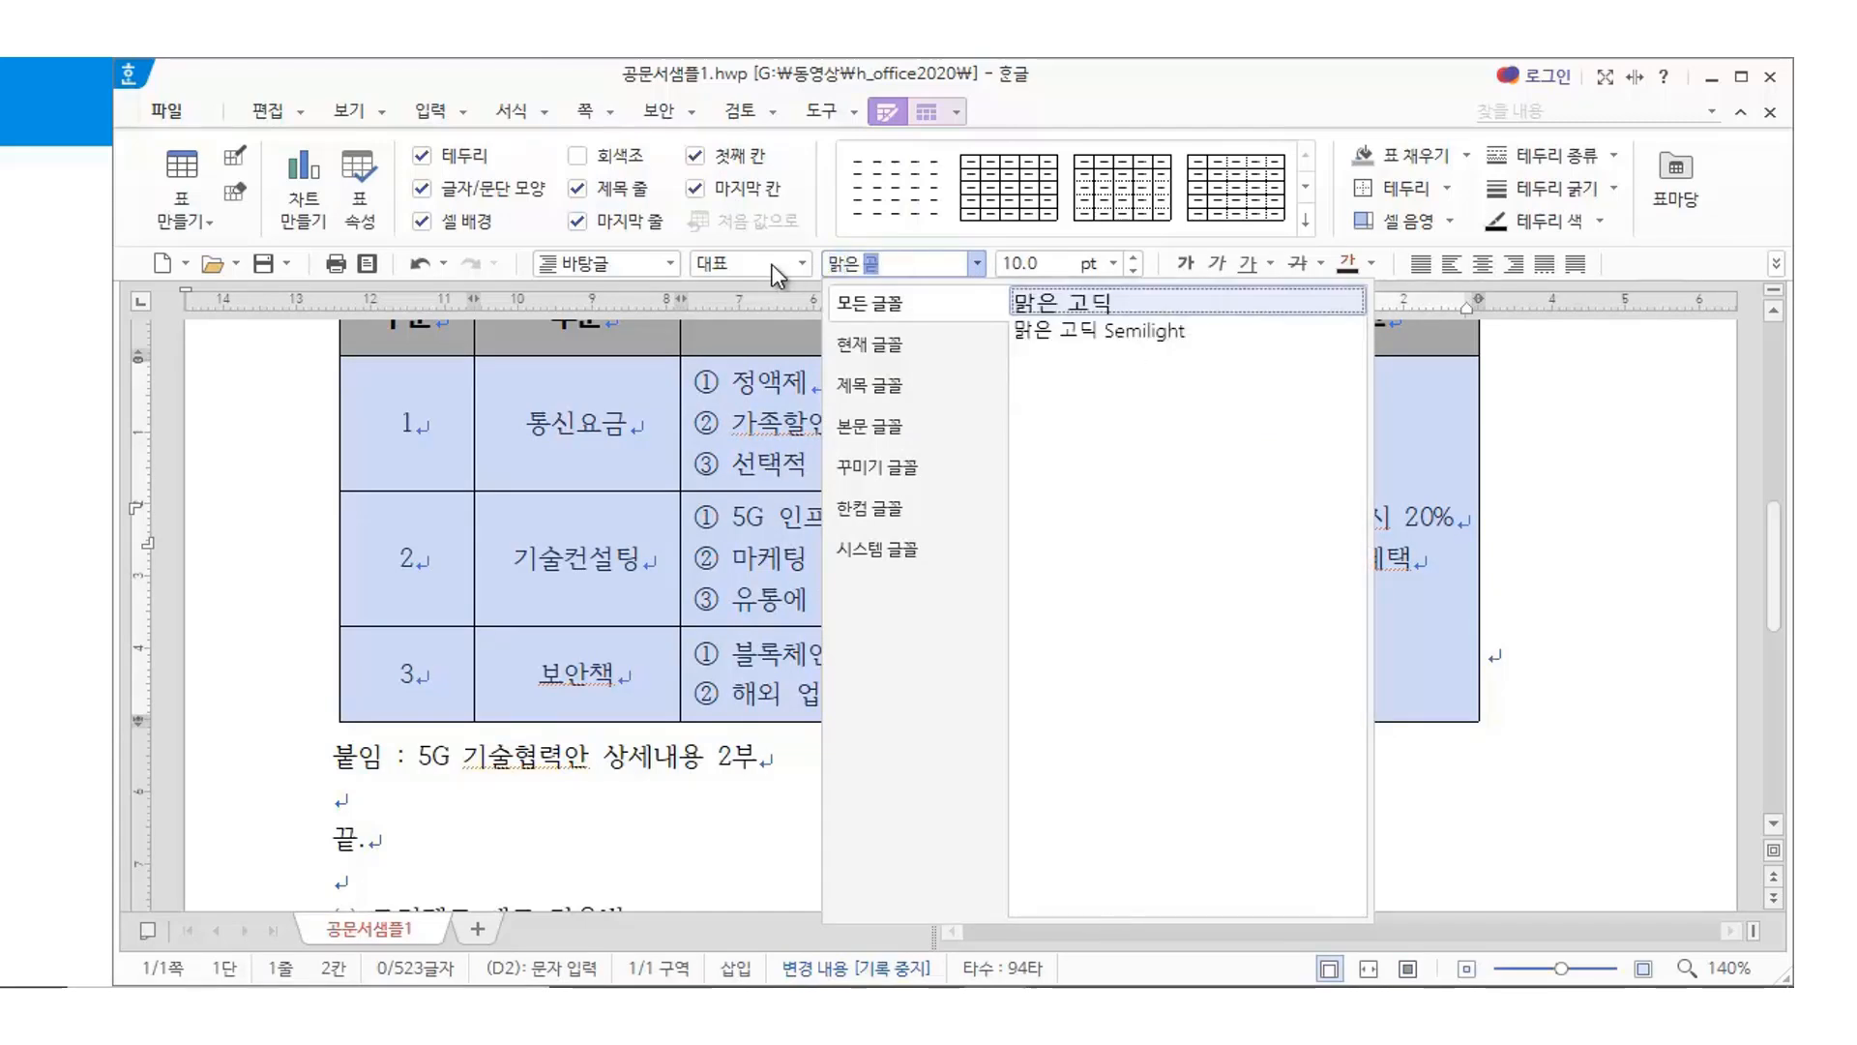
pyautogui.write('딕')
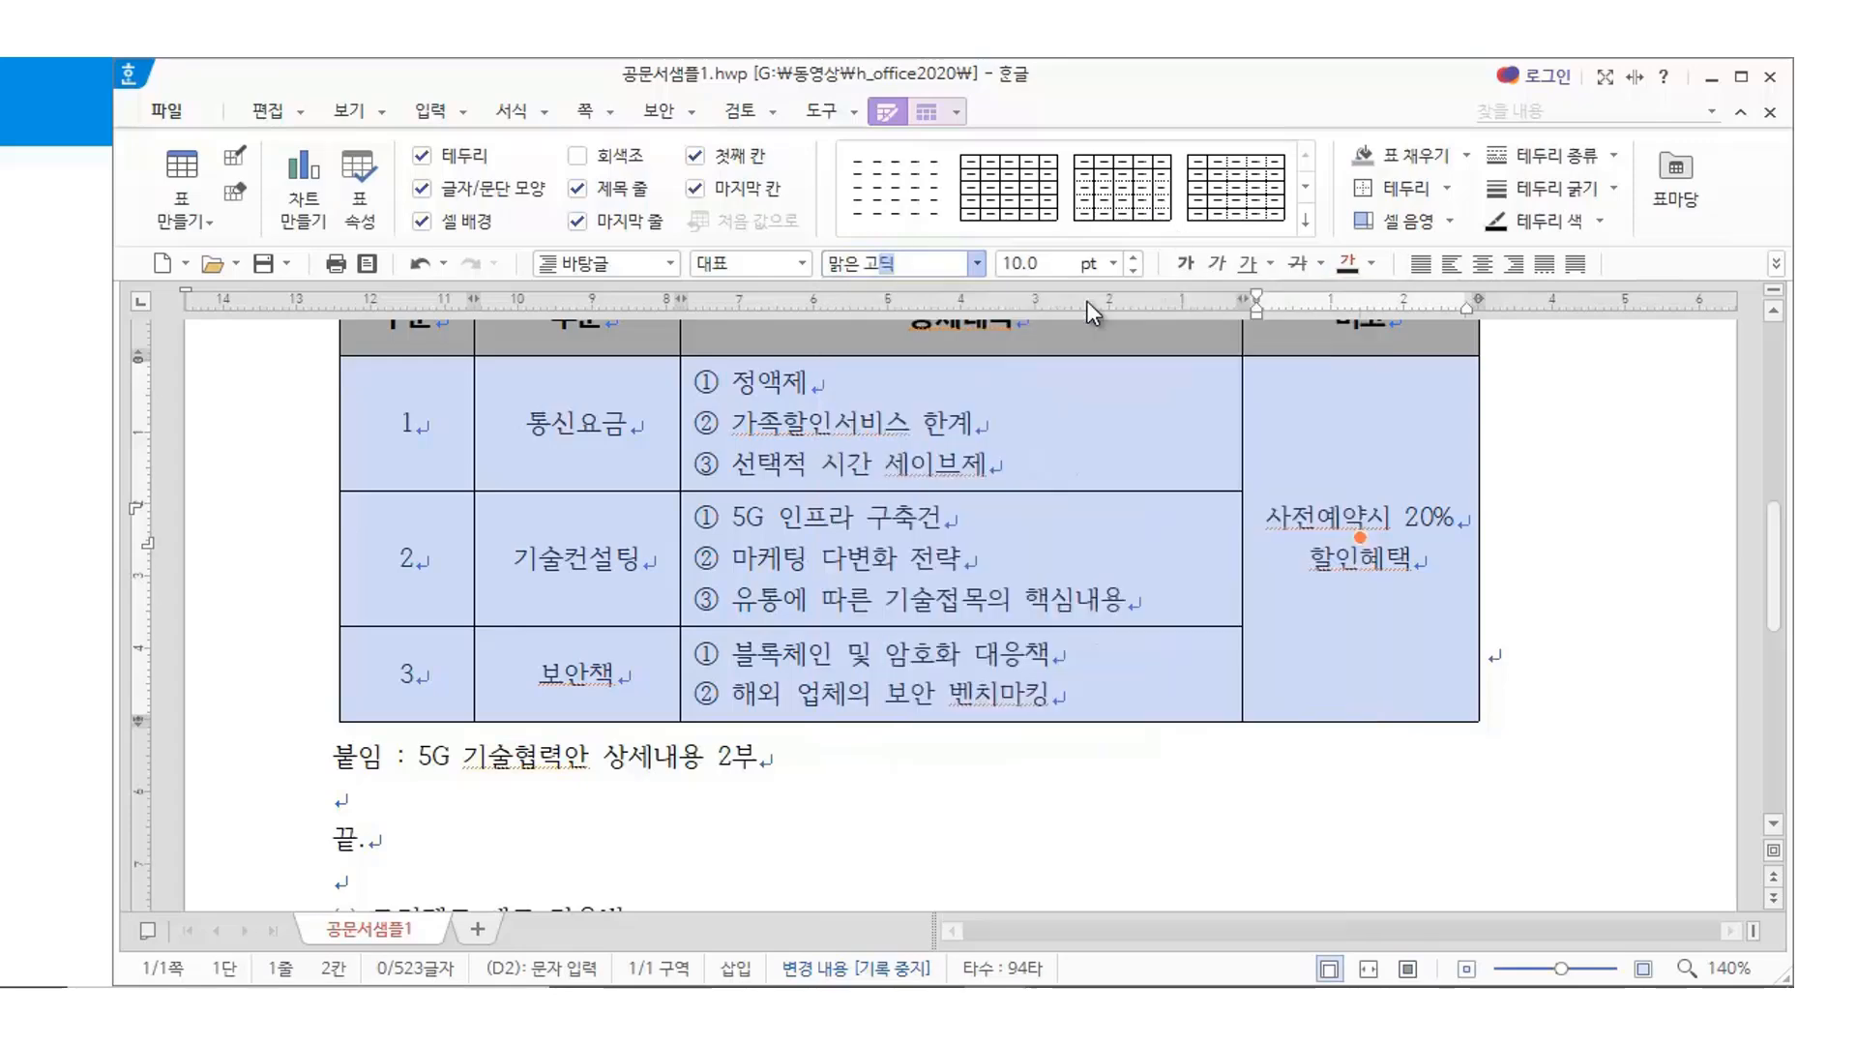
pyautogui.click(1093, 302)
pyautogui.scroll(4, 1006, 836)
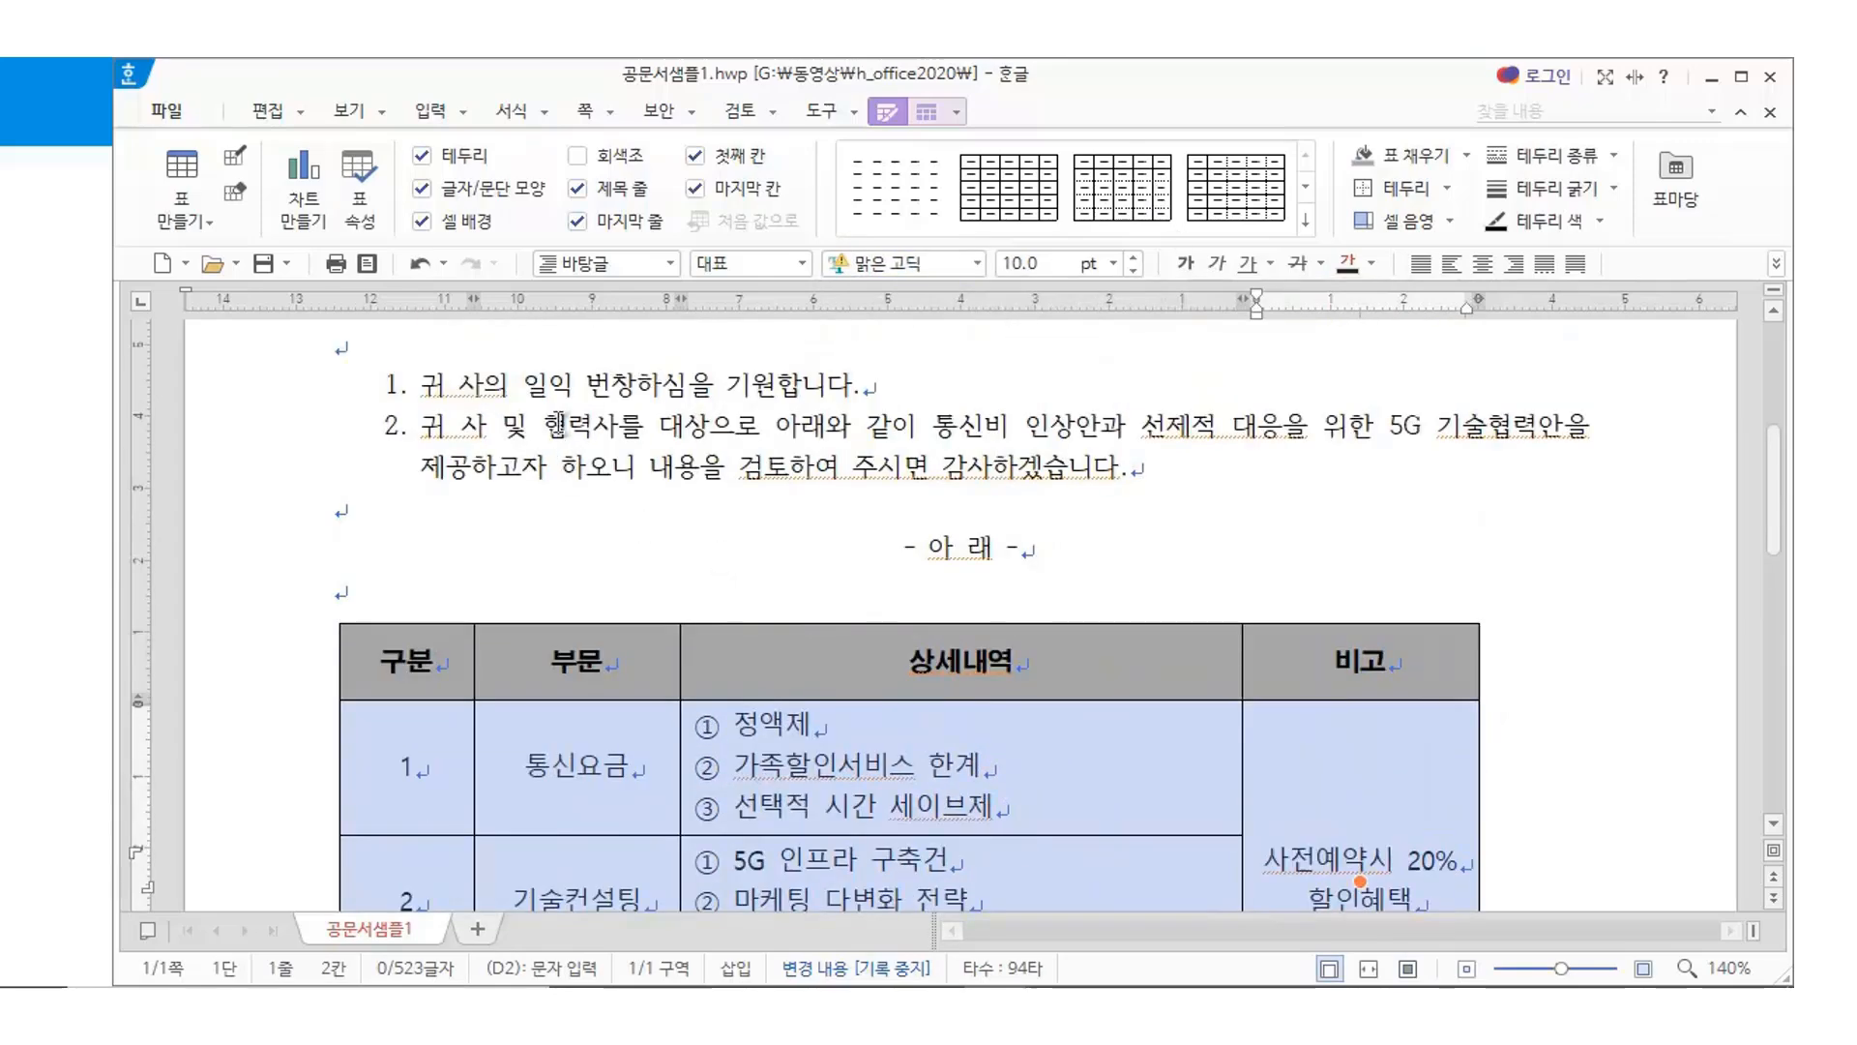
pyautogui.click(559, 422)
# Check the new font in the table, then place the caret on the empty line below 끝
pyautogui.scroll(-3, 834, 580)
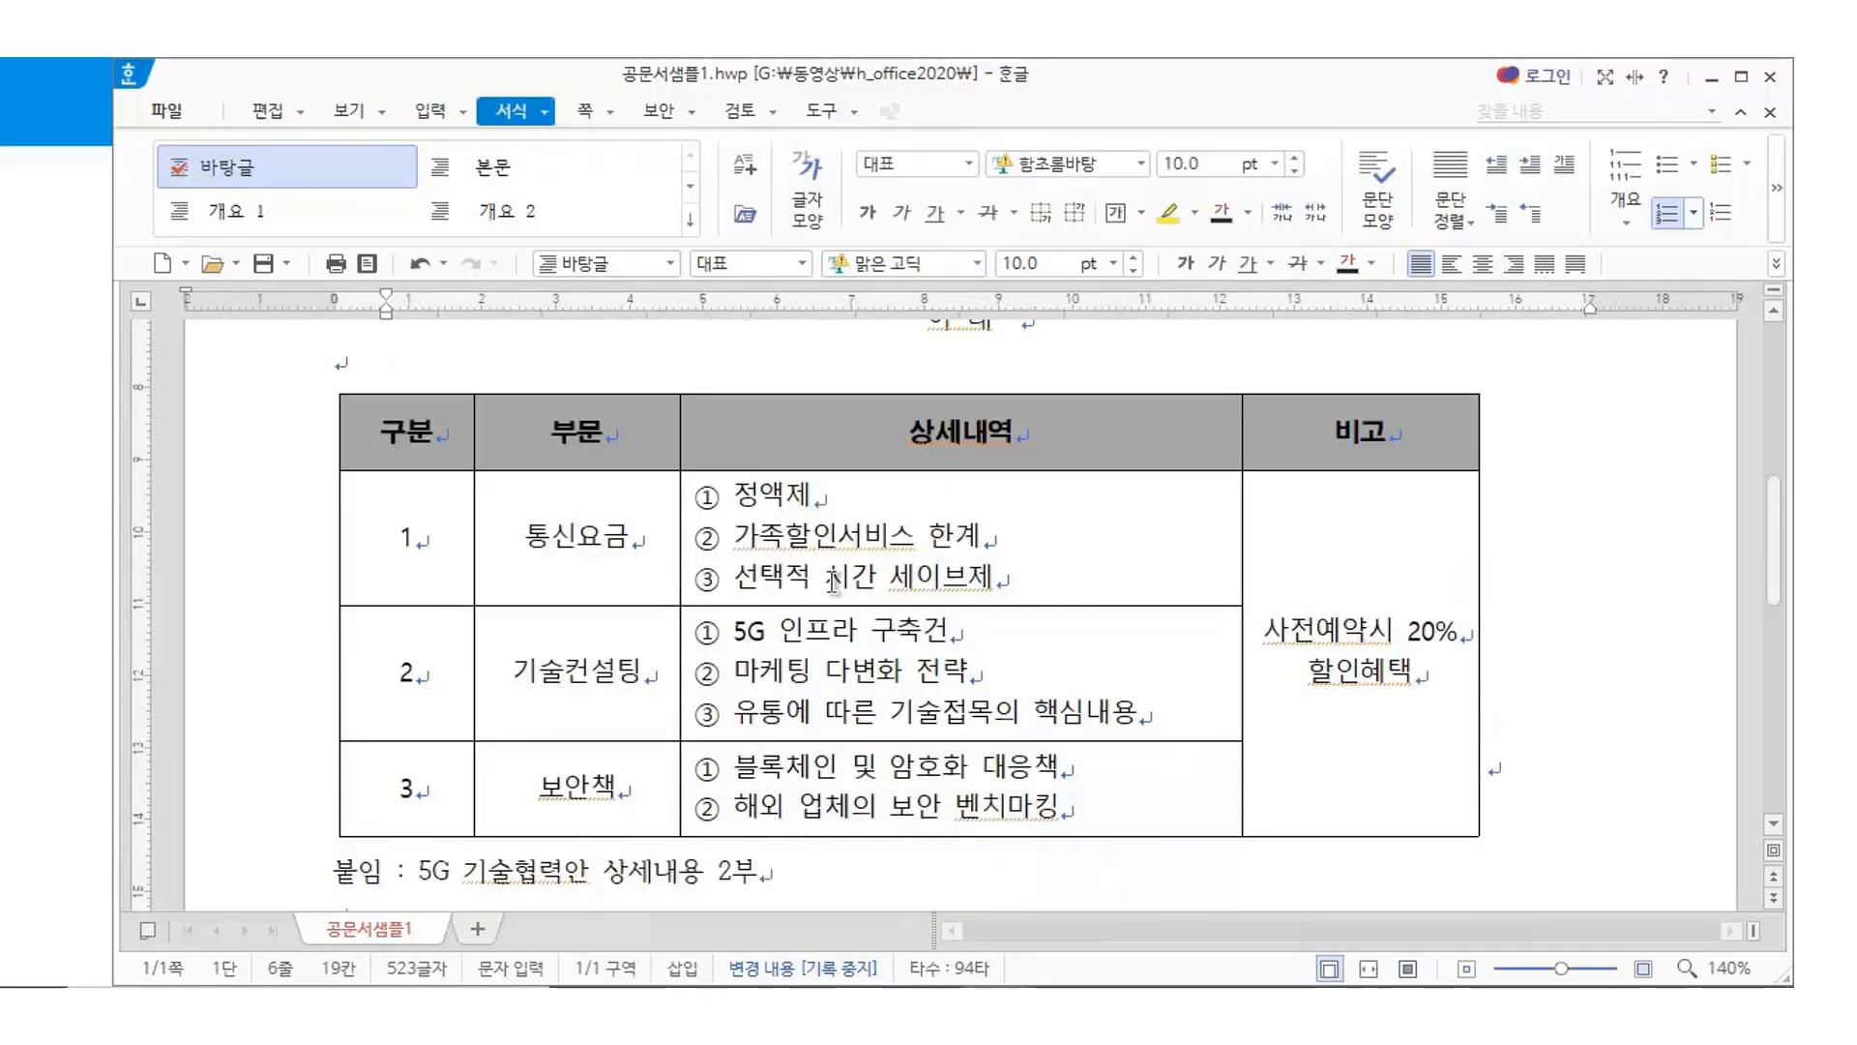
pyautogui.click(834, 581)
pyautogui.scroll(3, 924, 682)
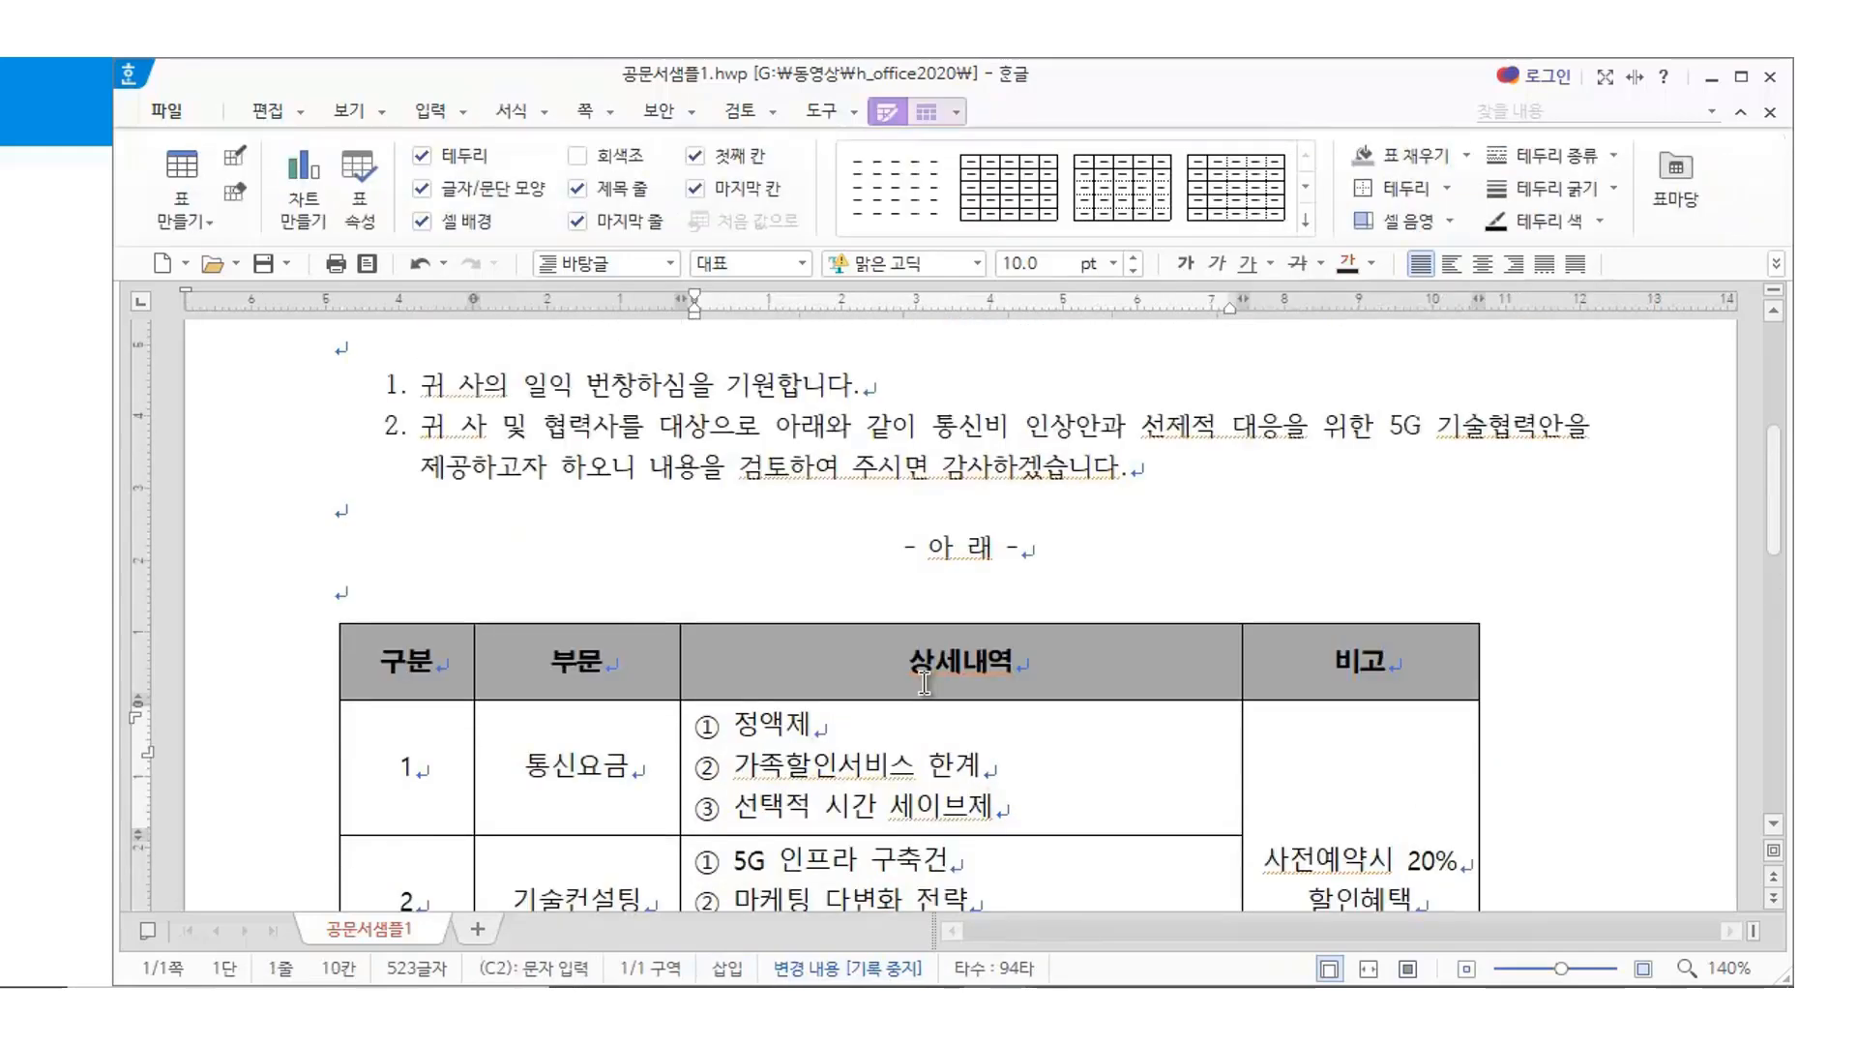
pyautogui.scroll(-6, 1258, 523)
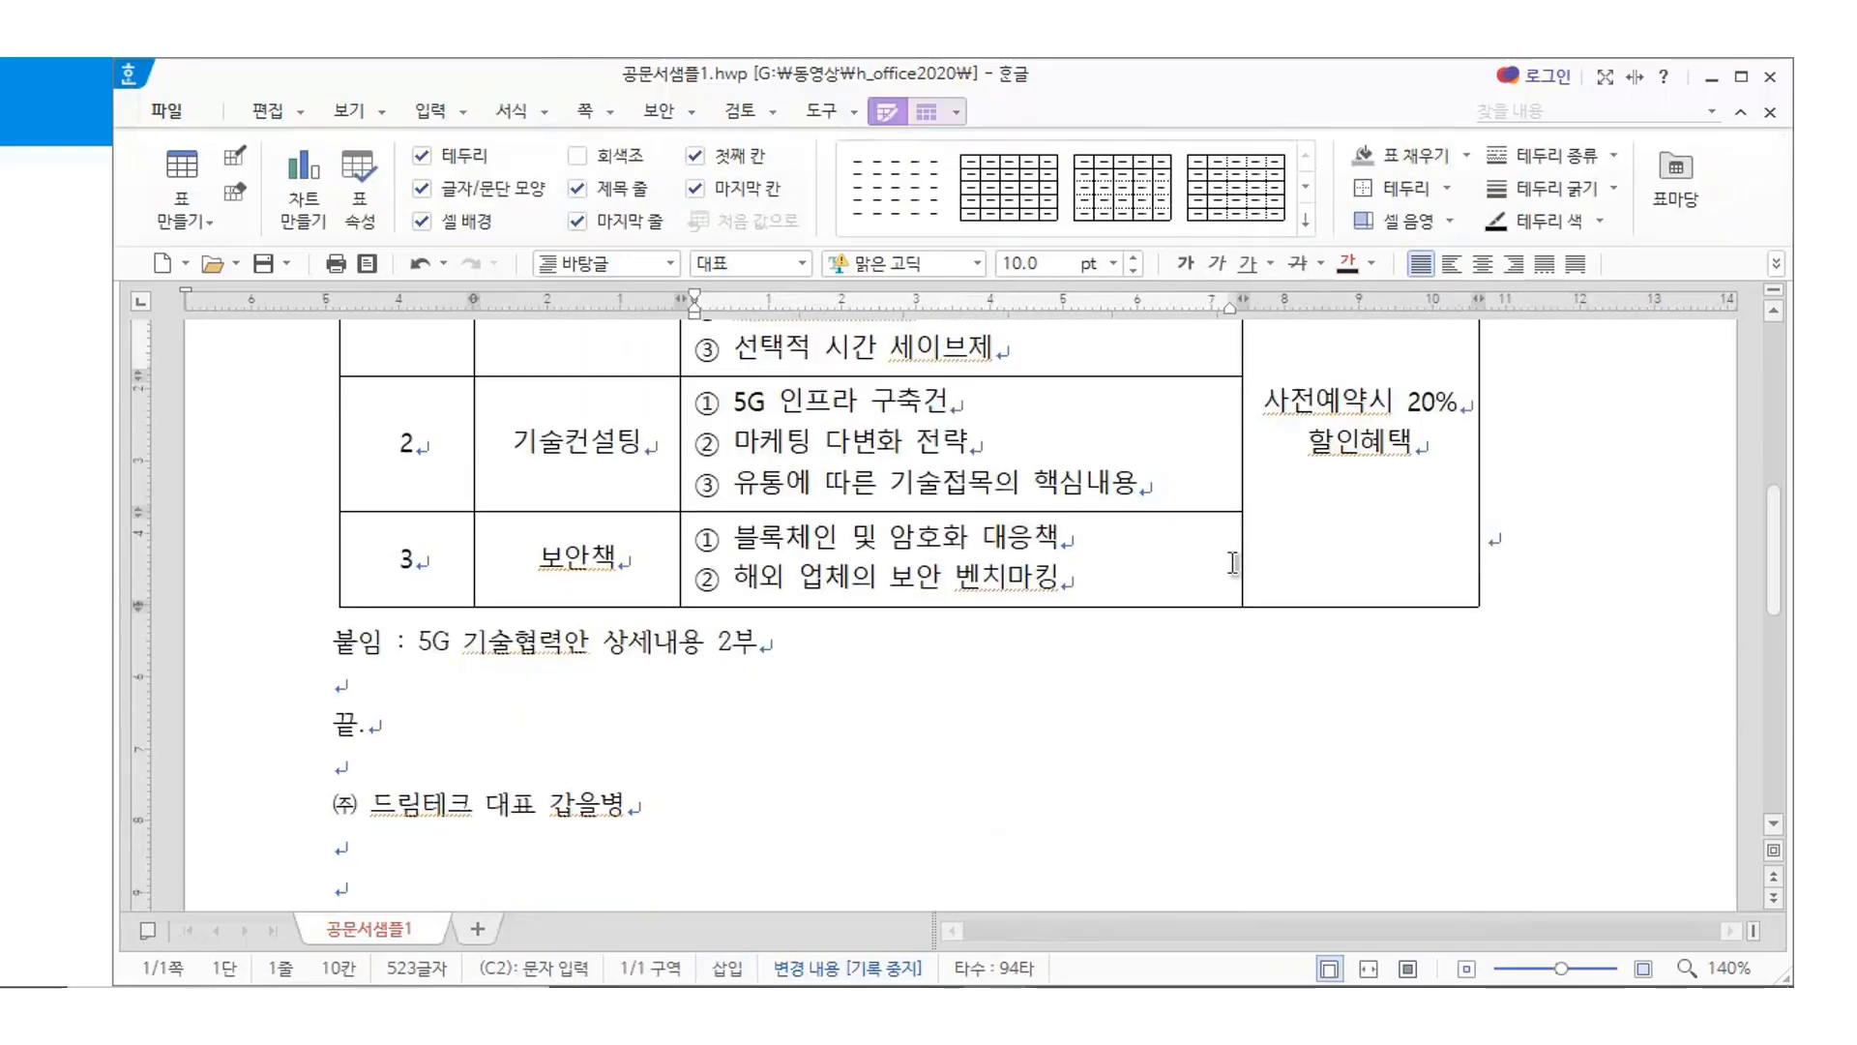
pyautogui.click(961, 774)
pyautogui.scroll(2, 962, 774)
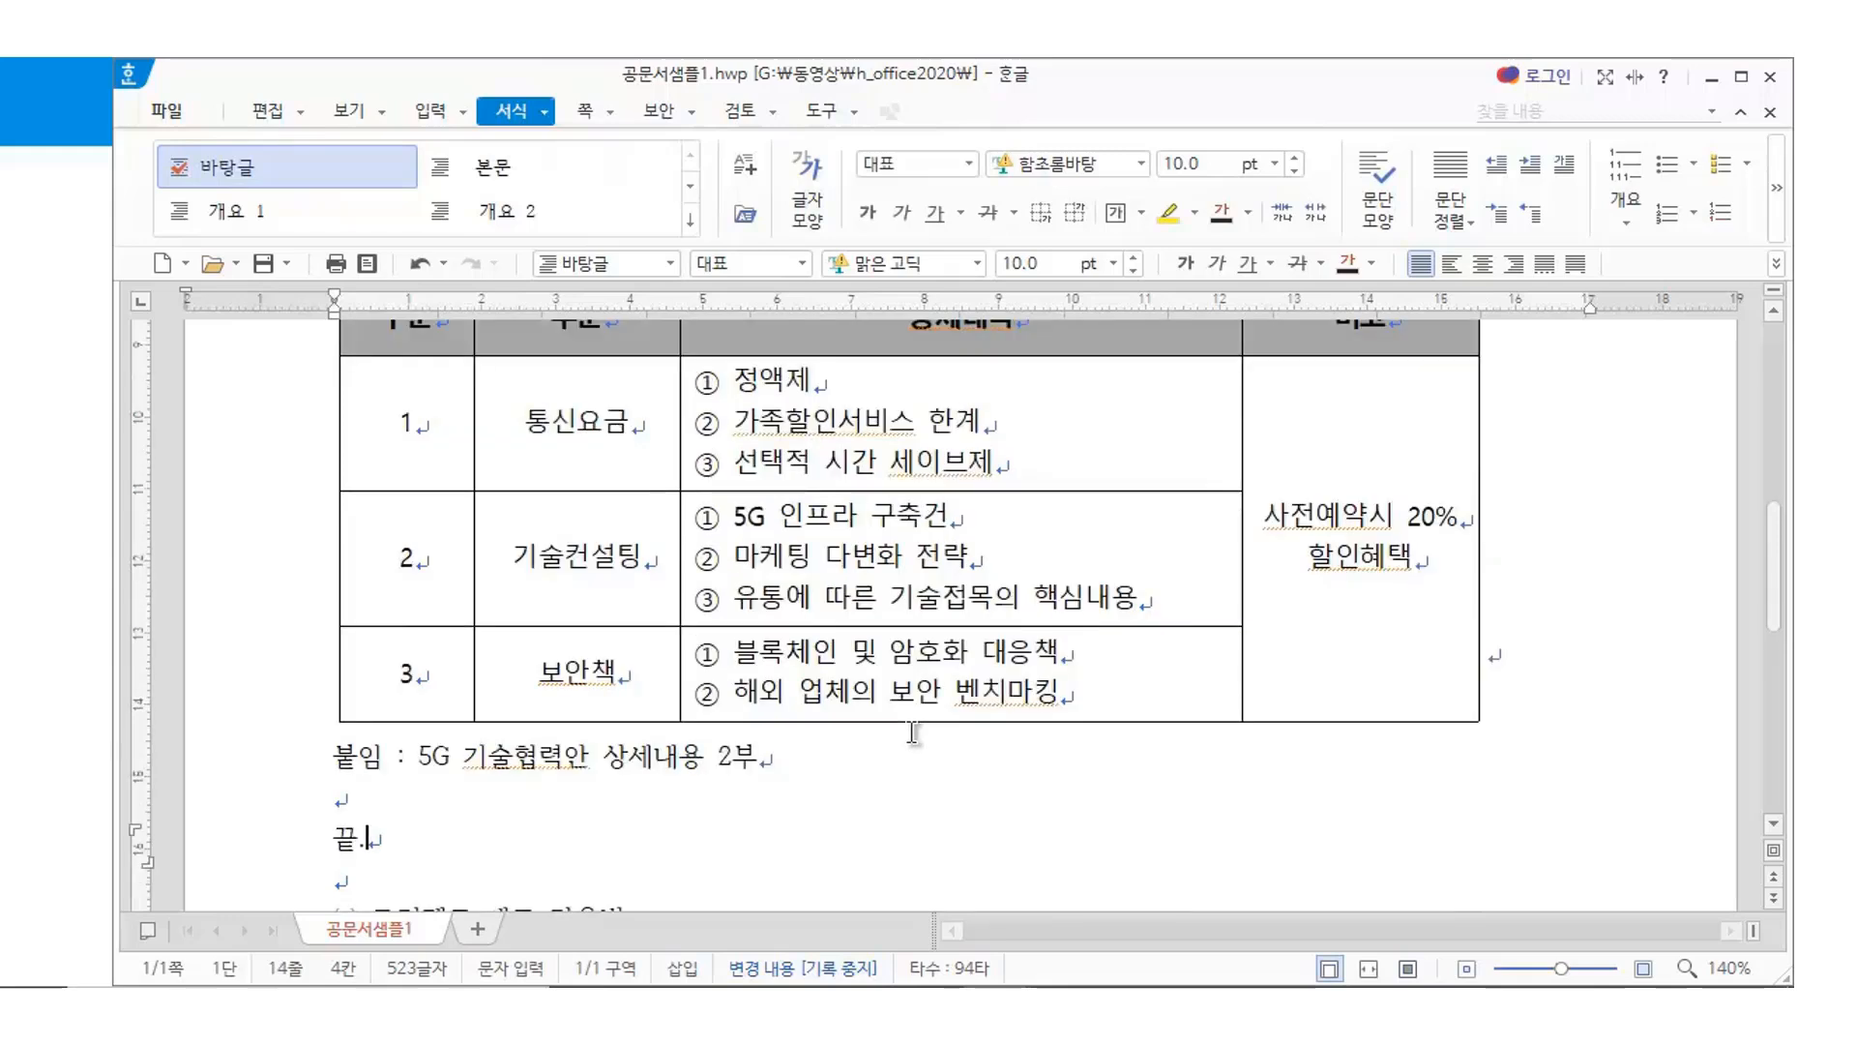
pyautogui.scroll(-2, 913, 732)
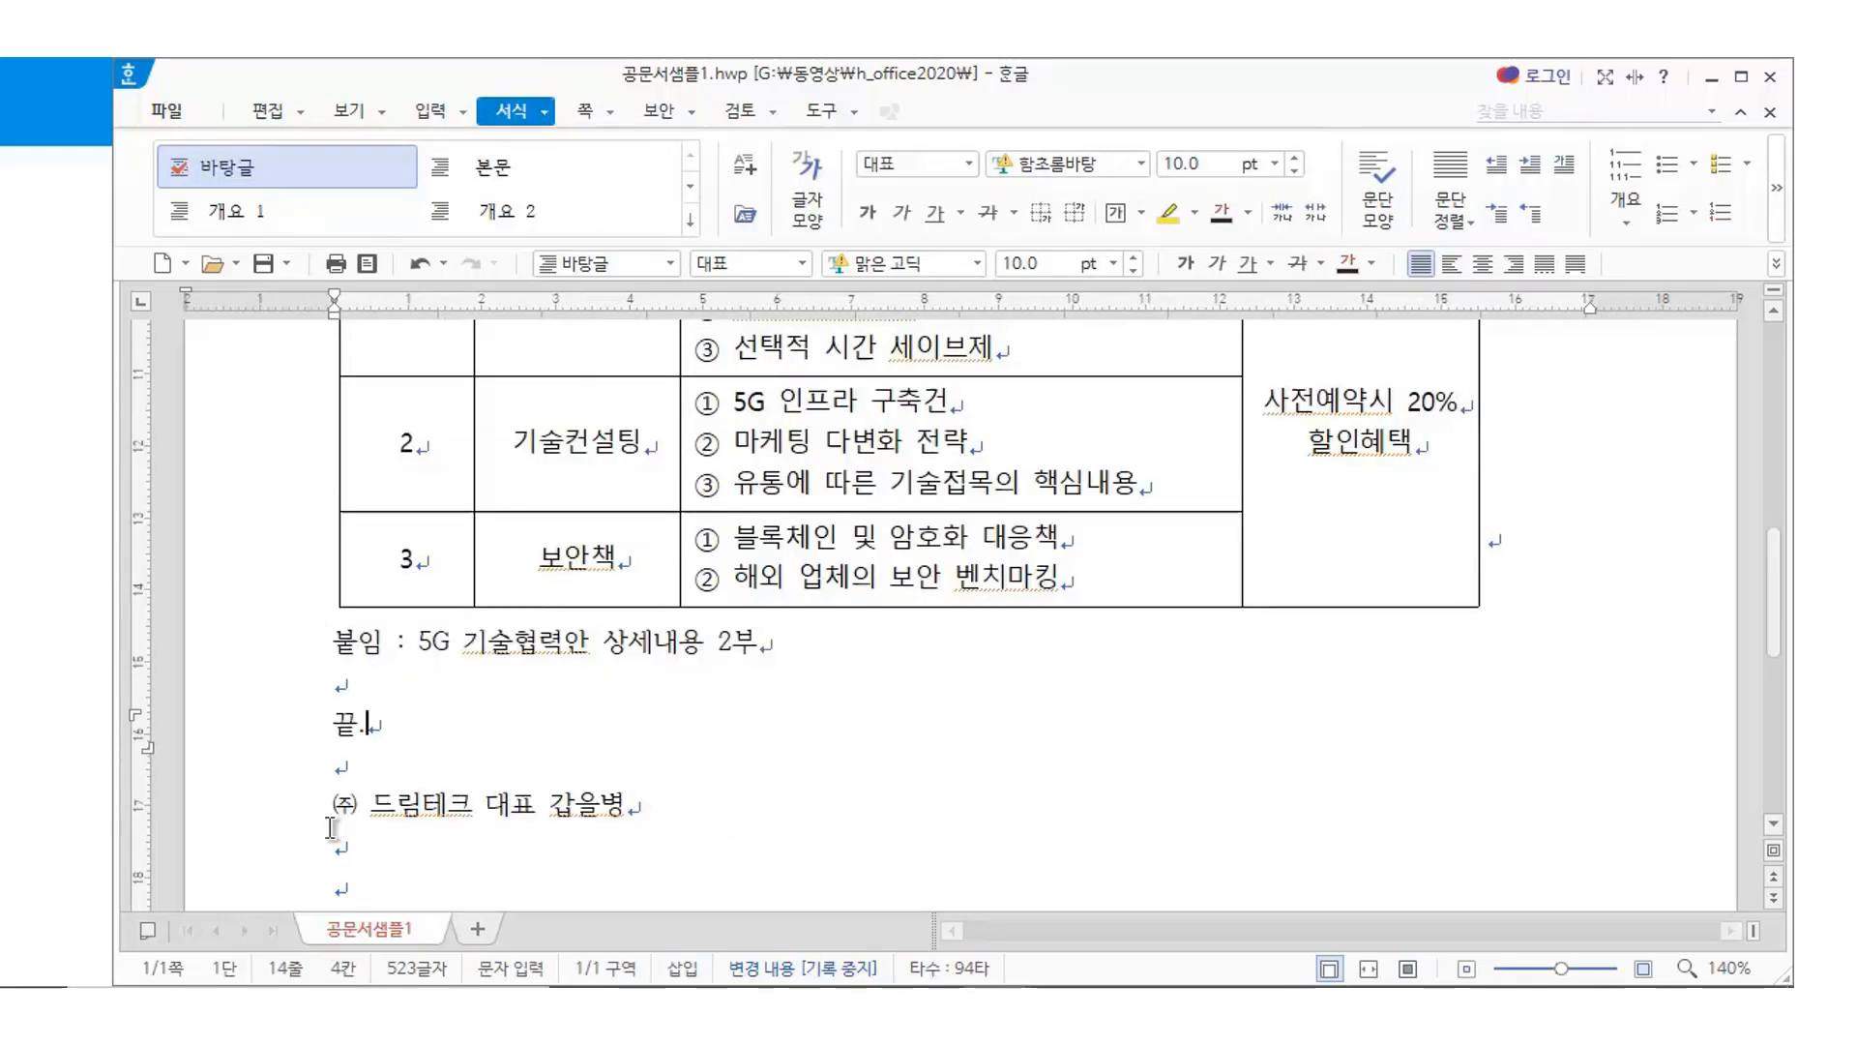
pyautogui.click(823, 647)
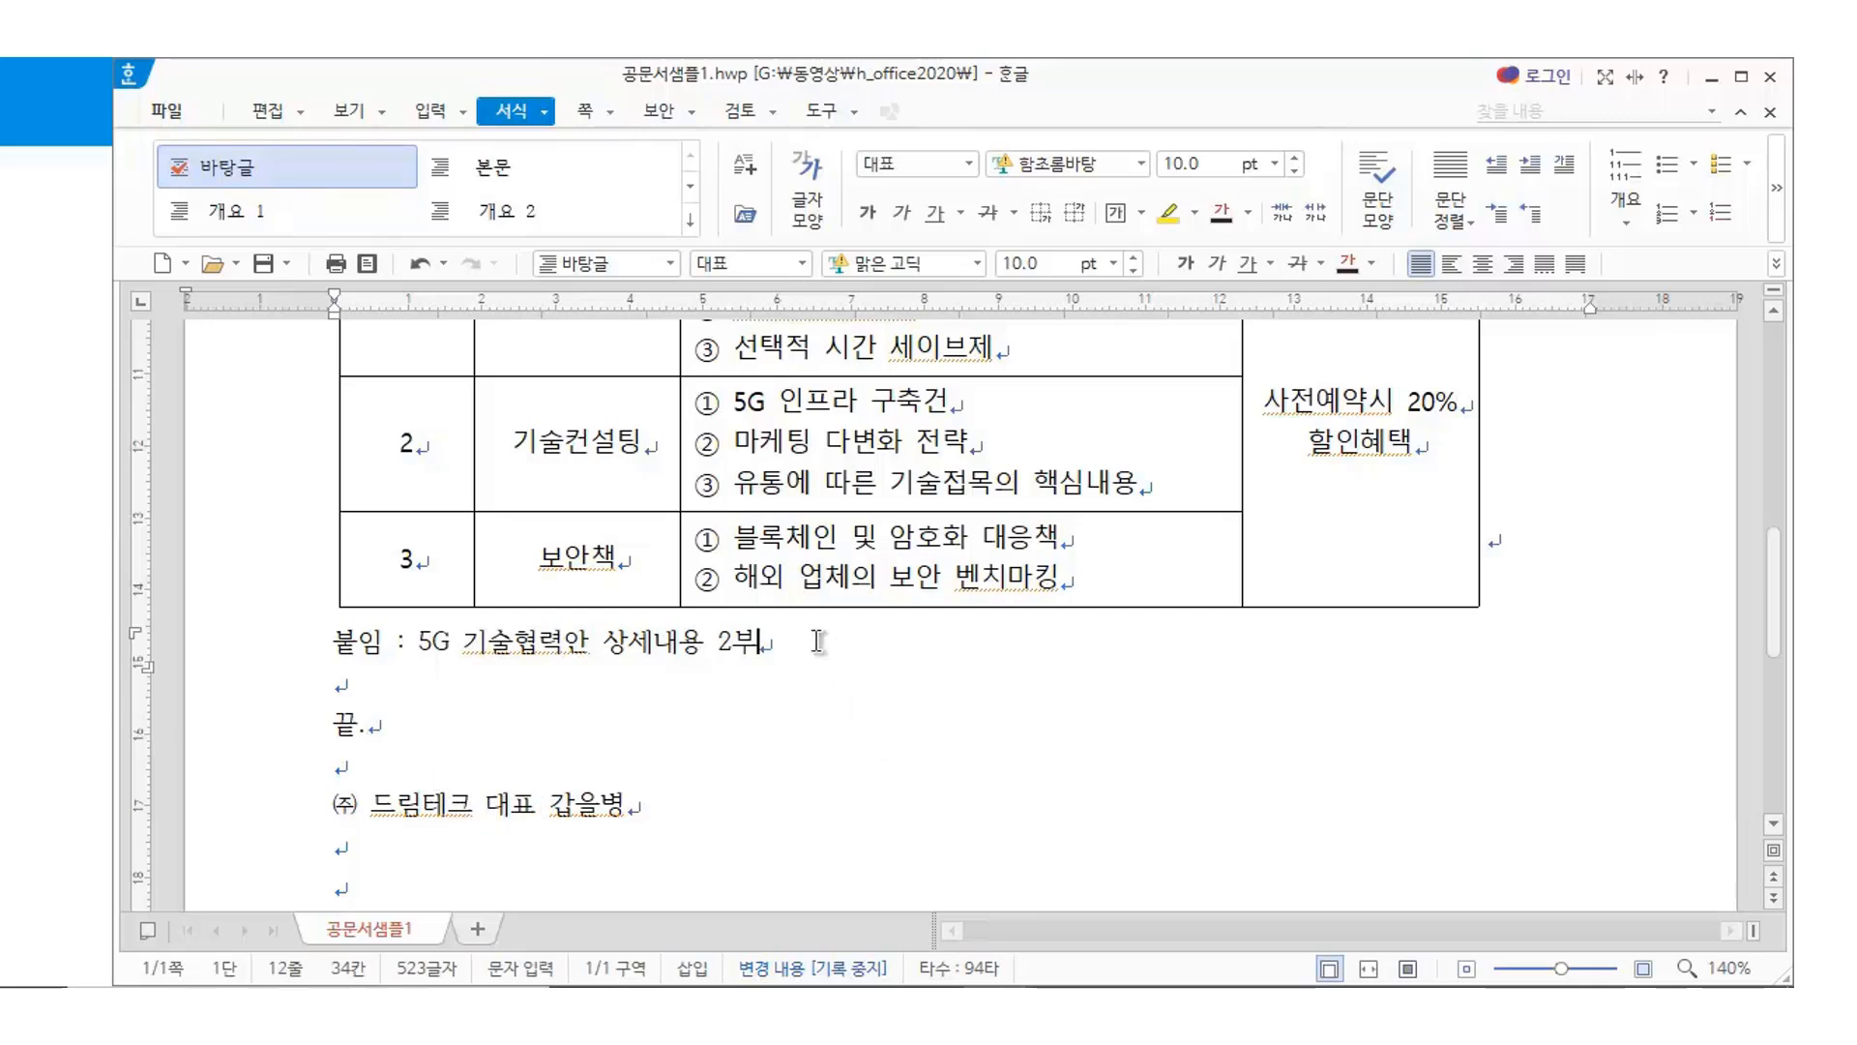
pyautogui.click(331, 638)
pyautogui.click(426, 771)
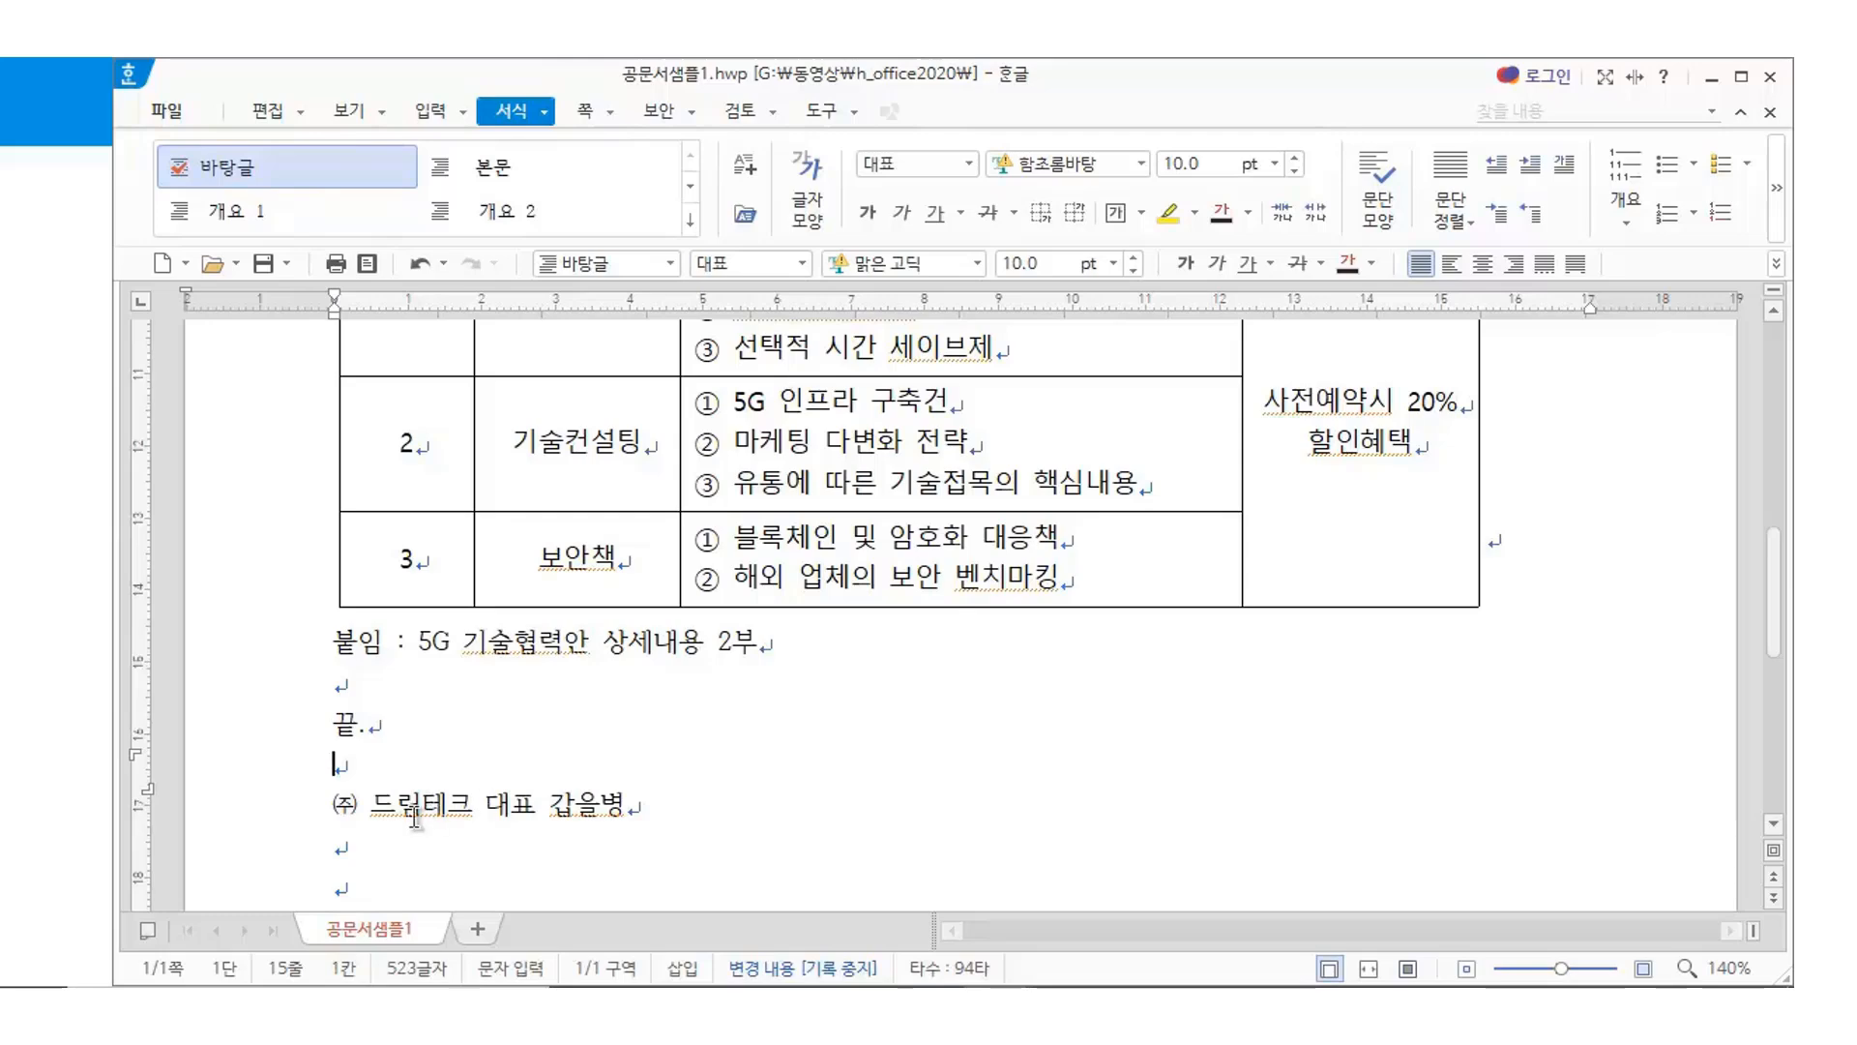
# Copy both the character and paragraph formatting from the ㈜ 드림테크 title
pyautogui.moveTo(332, 804); pyautogui.dragTo(692, 798)
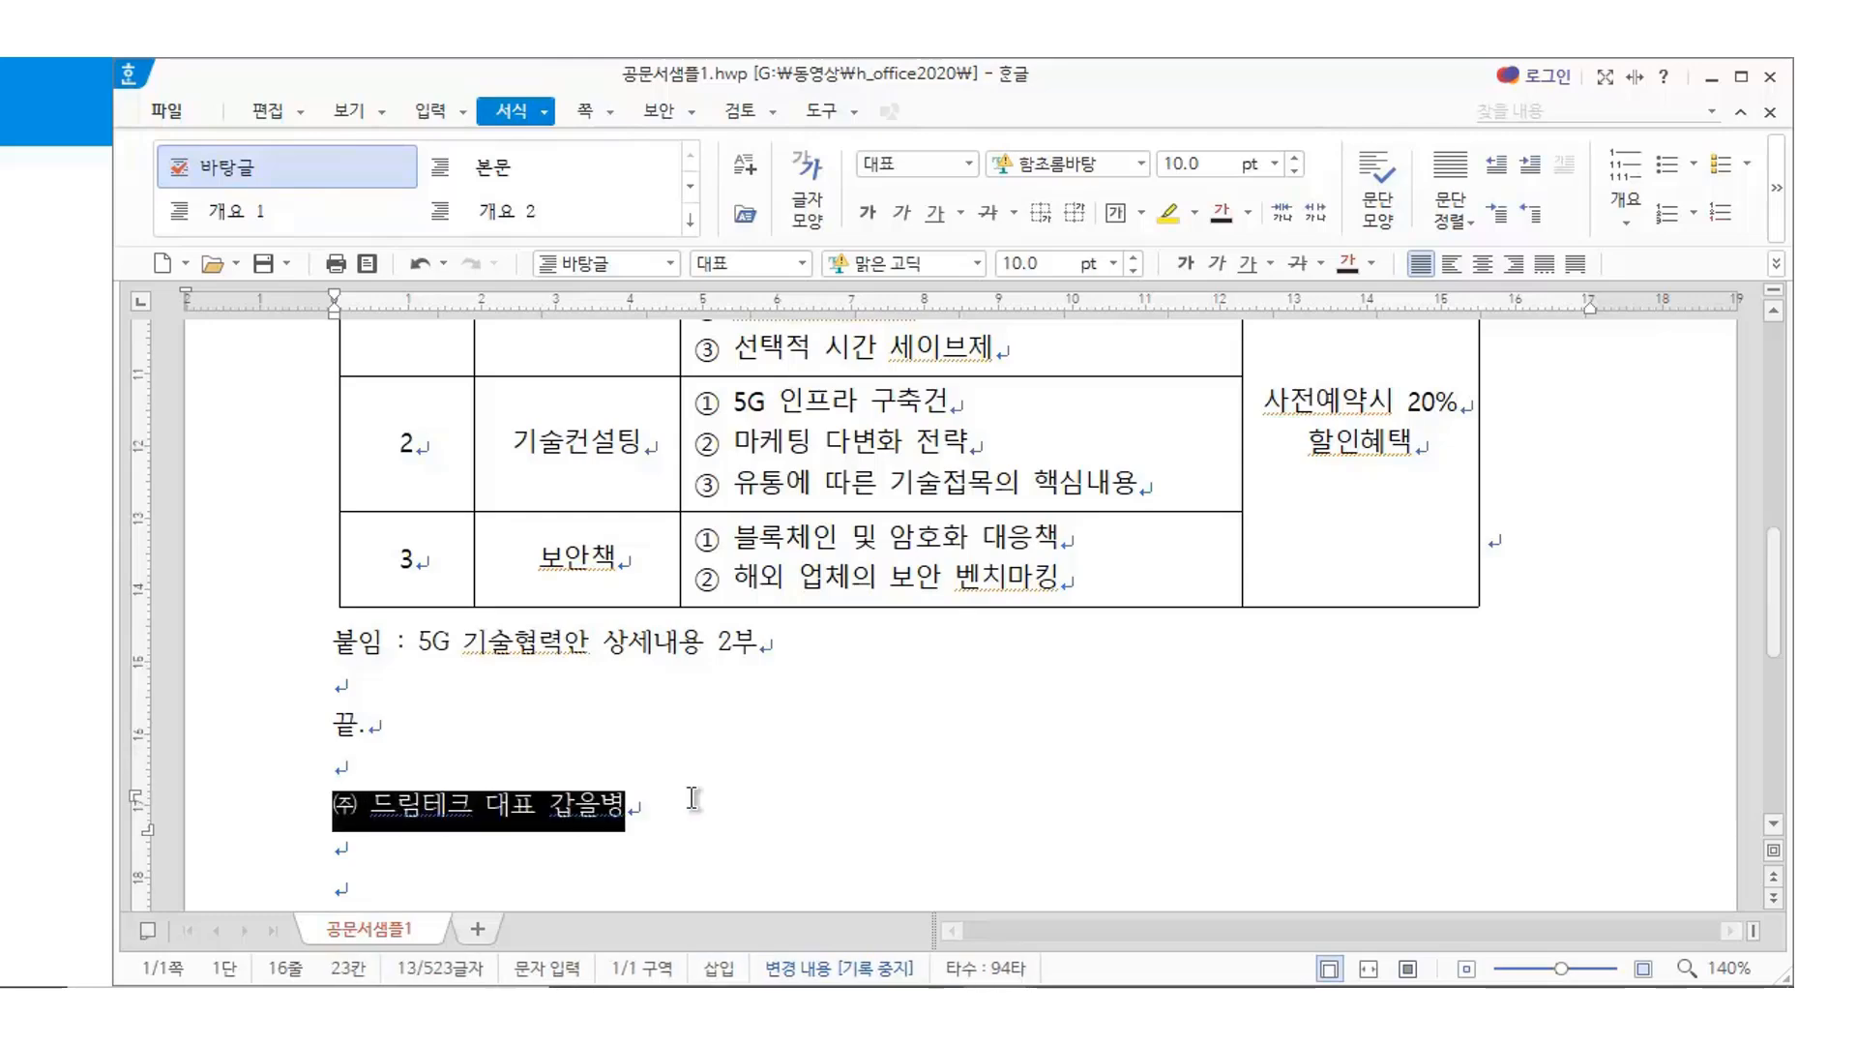
pyautogui.scroll(10, 1110, 862)
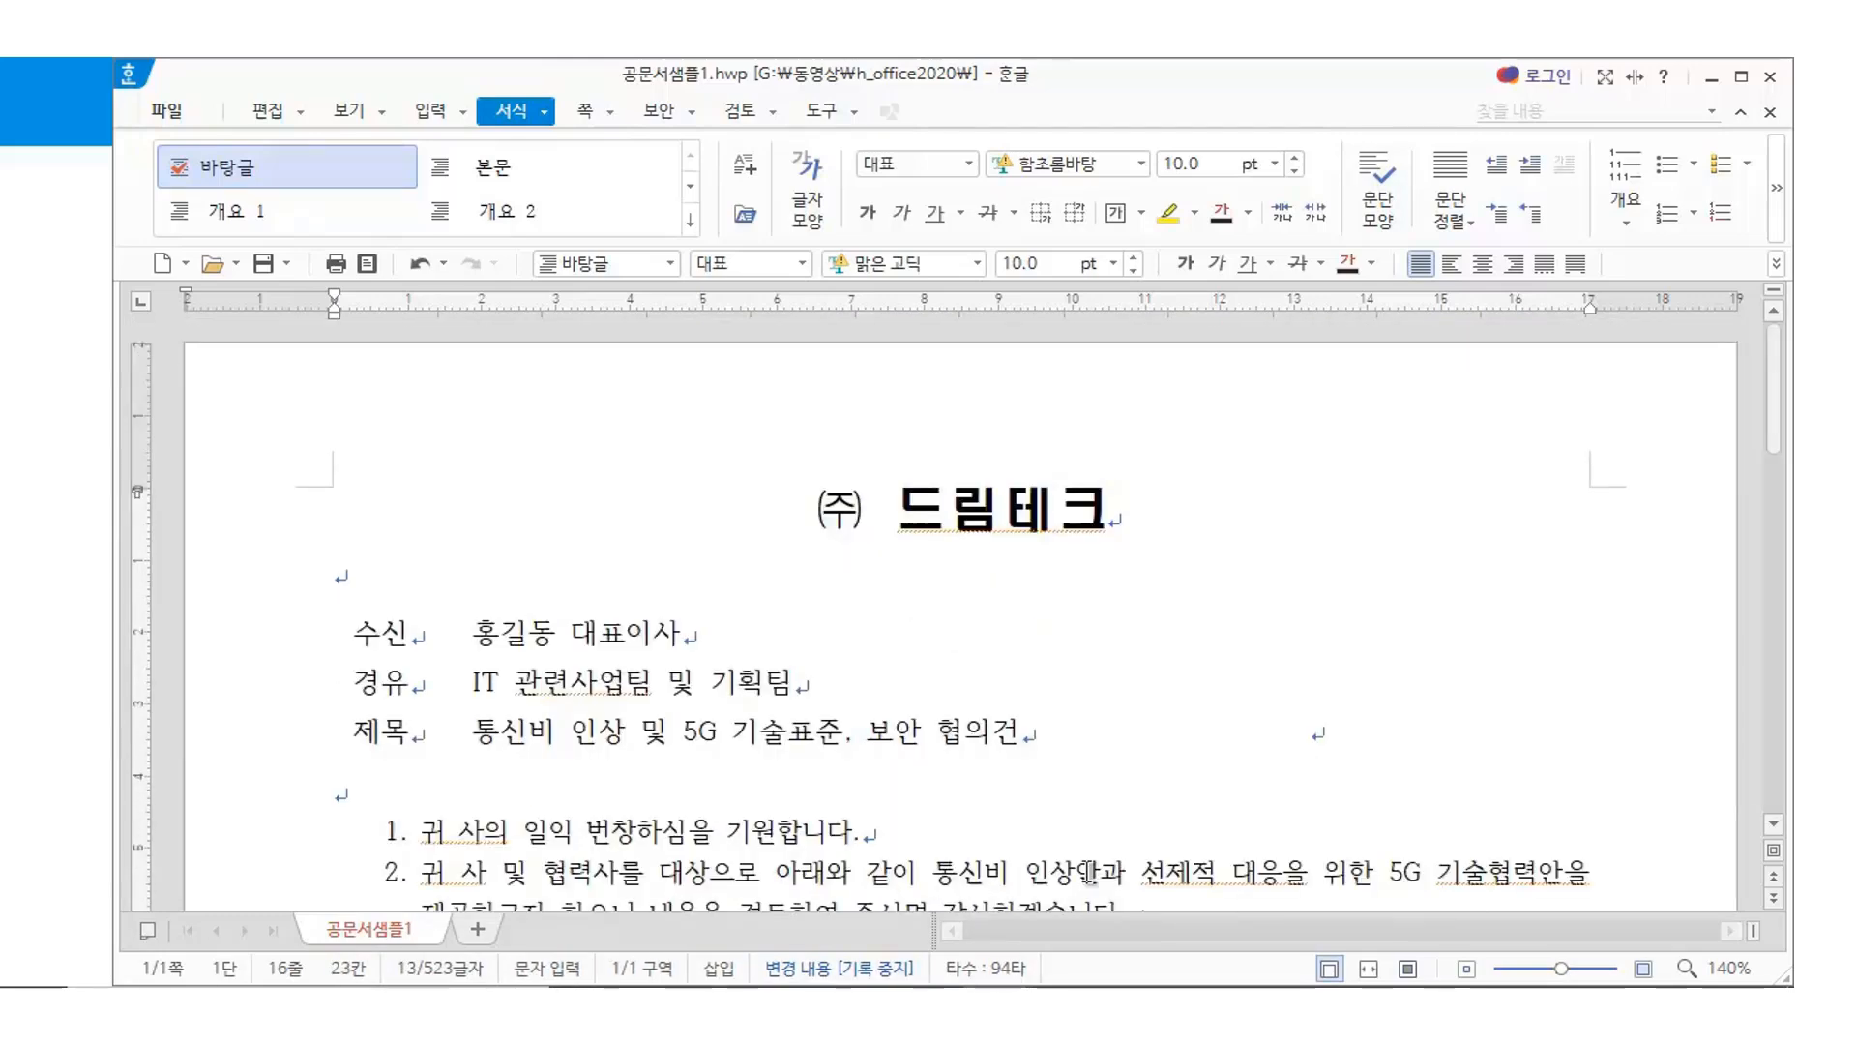
pyautogui.click(1120, 497)
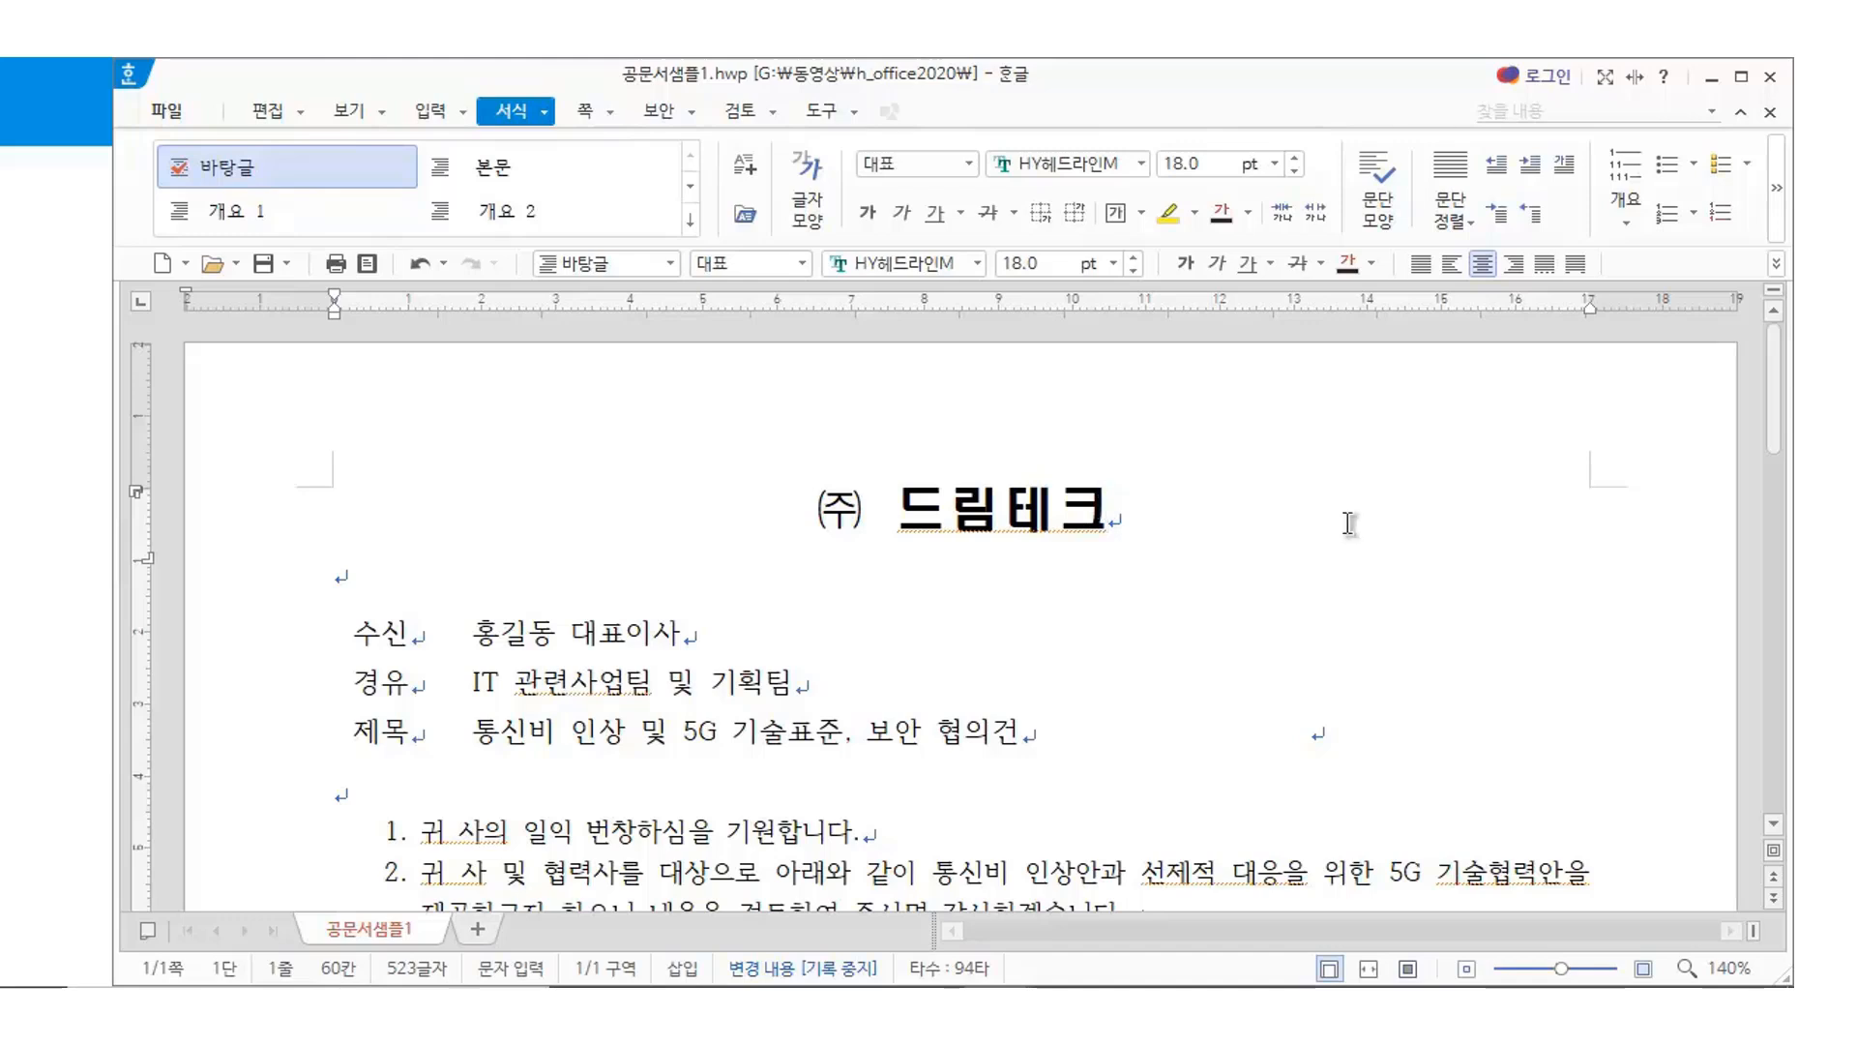
pyautogui.hotkey('alt', 'c')
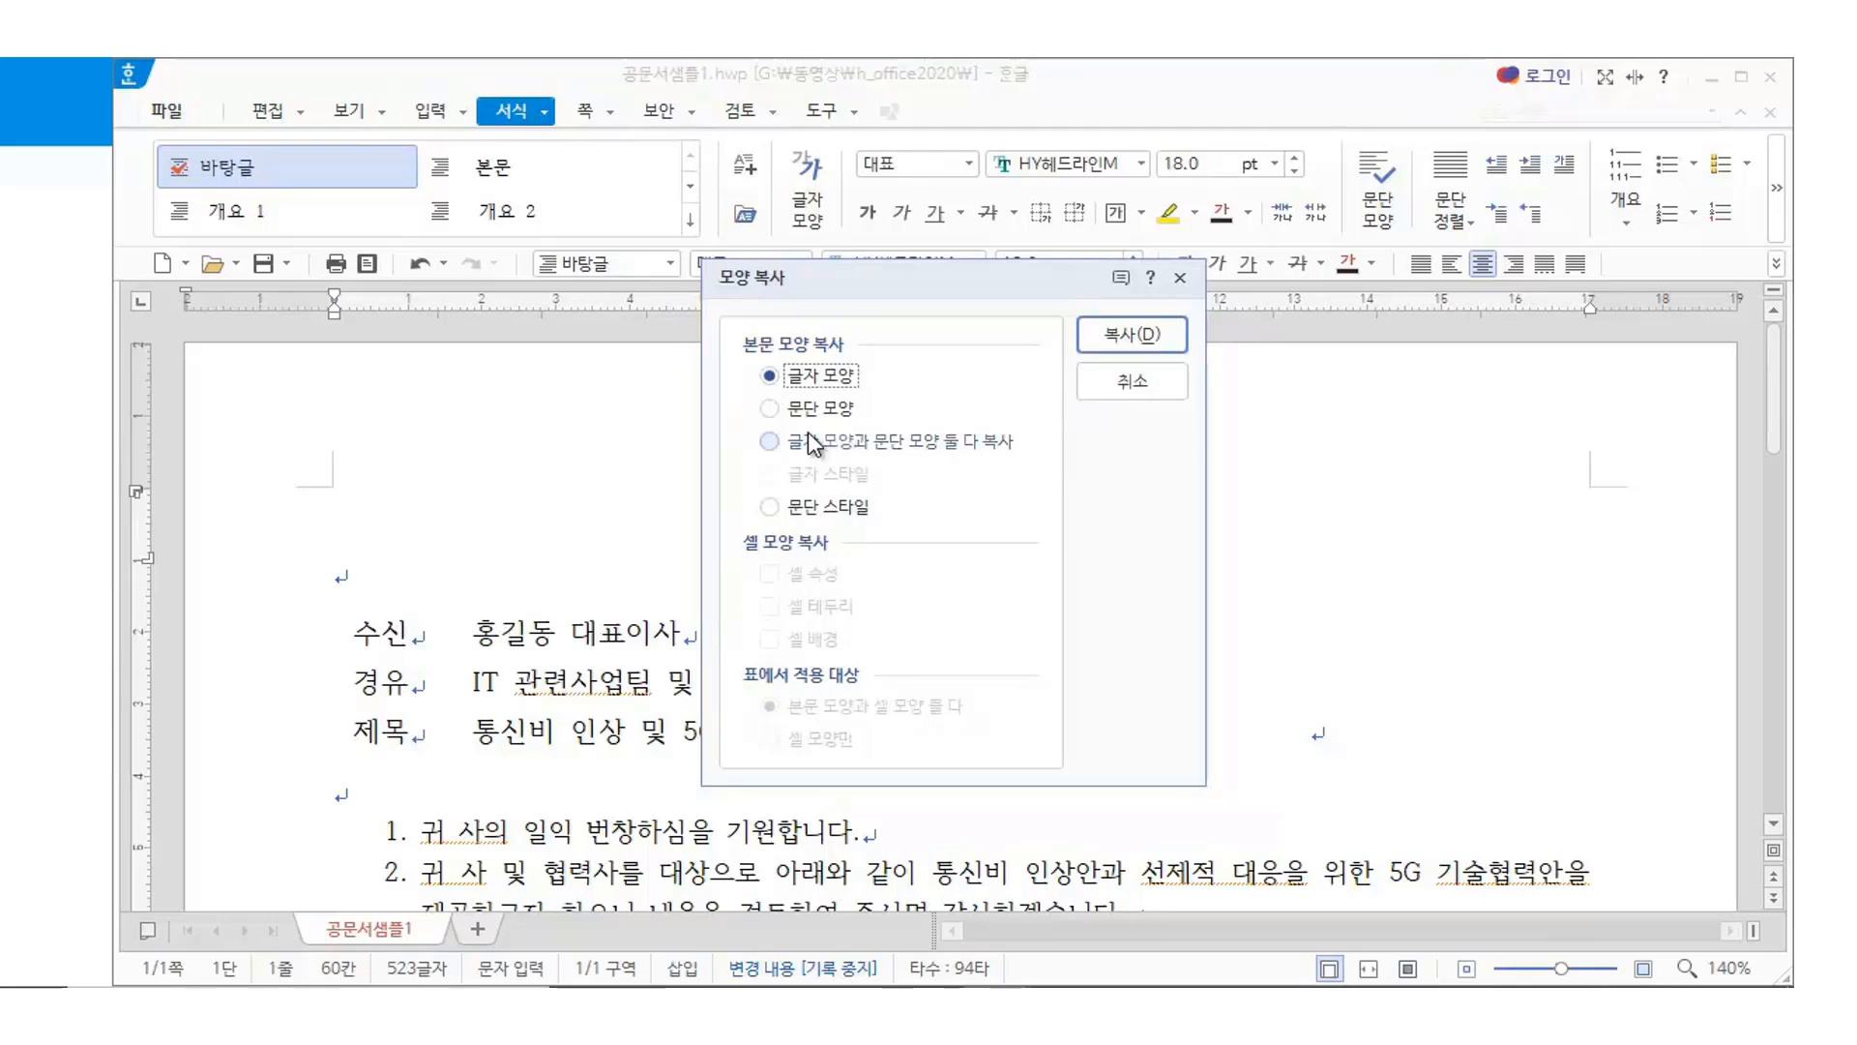
pyautogui.click(895, 449)
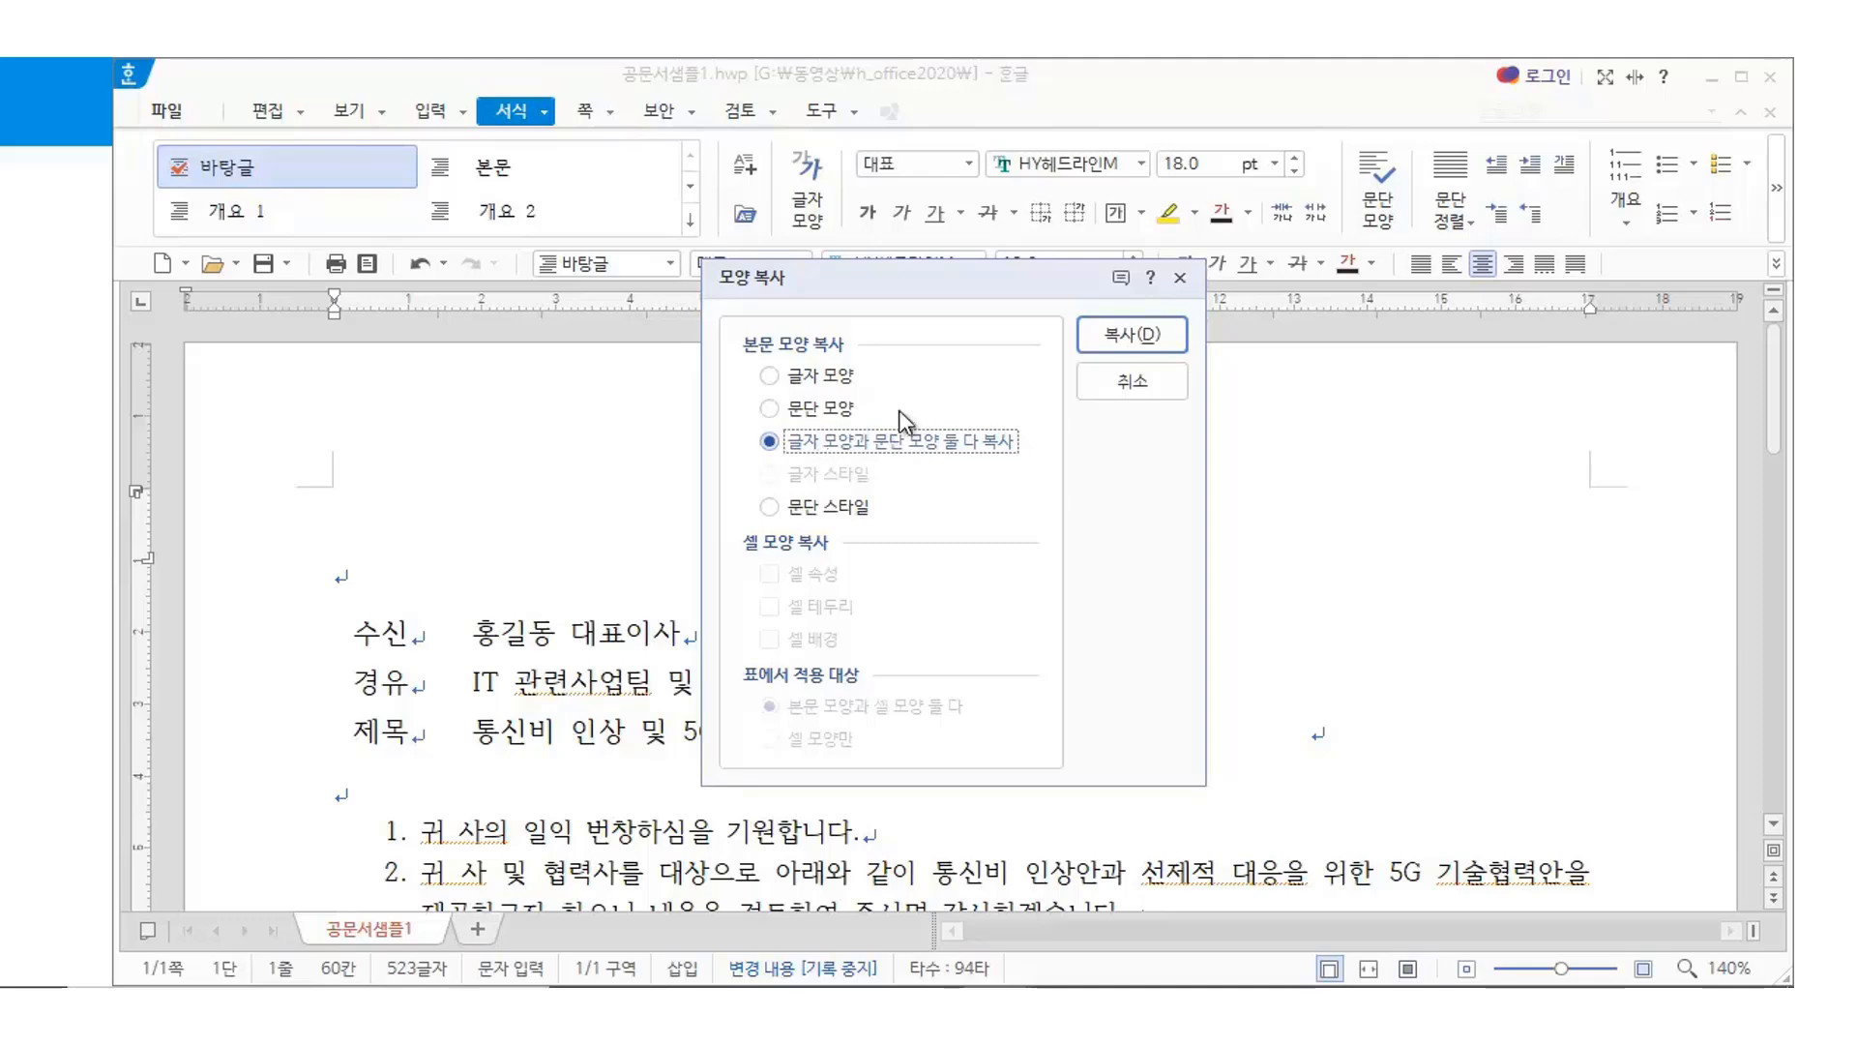
pyautogui.click(1132, 334)
# Apply the copied formatting to the sender line: centred 18 pt HY헤드라인M with wider spacing
pyautogui.scroll(-10, 1207, 457)
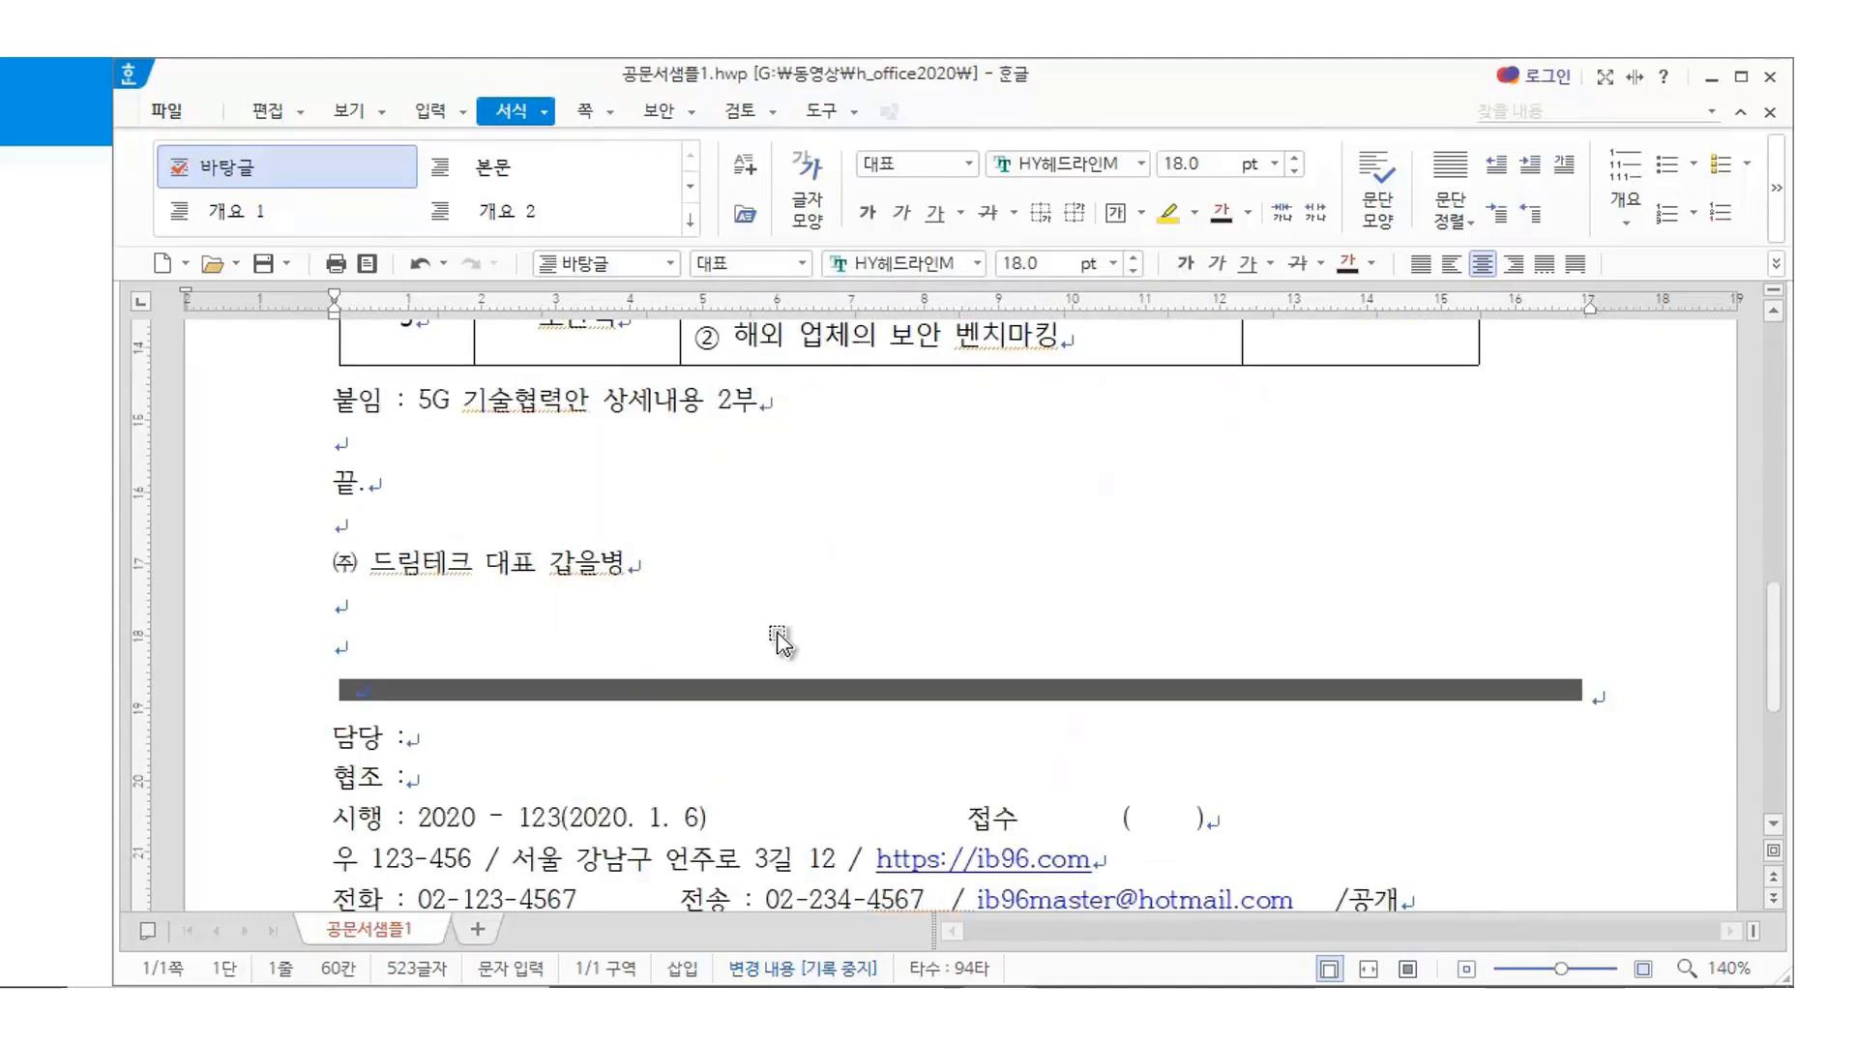
pyautogui.moveTo(329, 559); pyautogui.dragTo(628, 558)
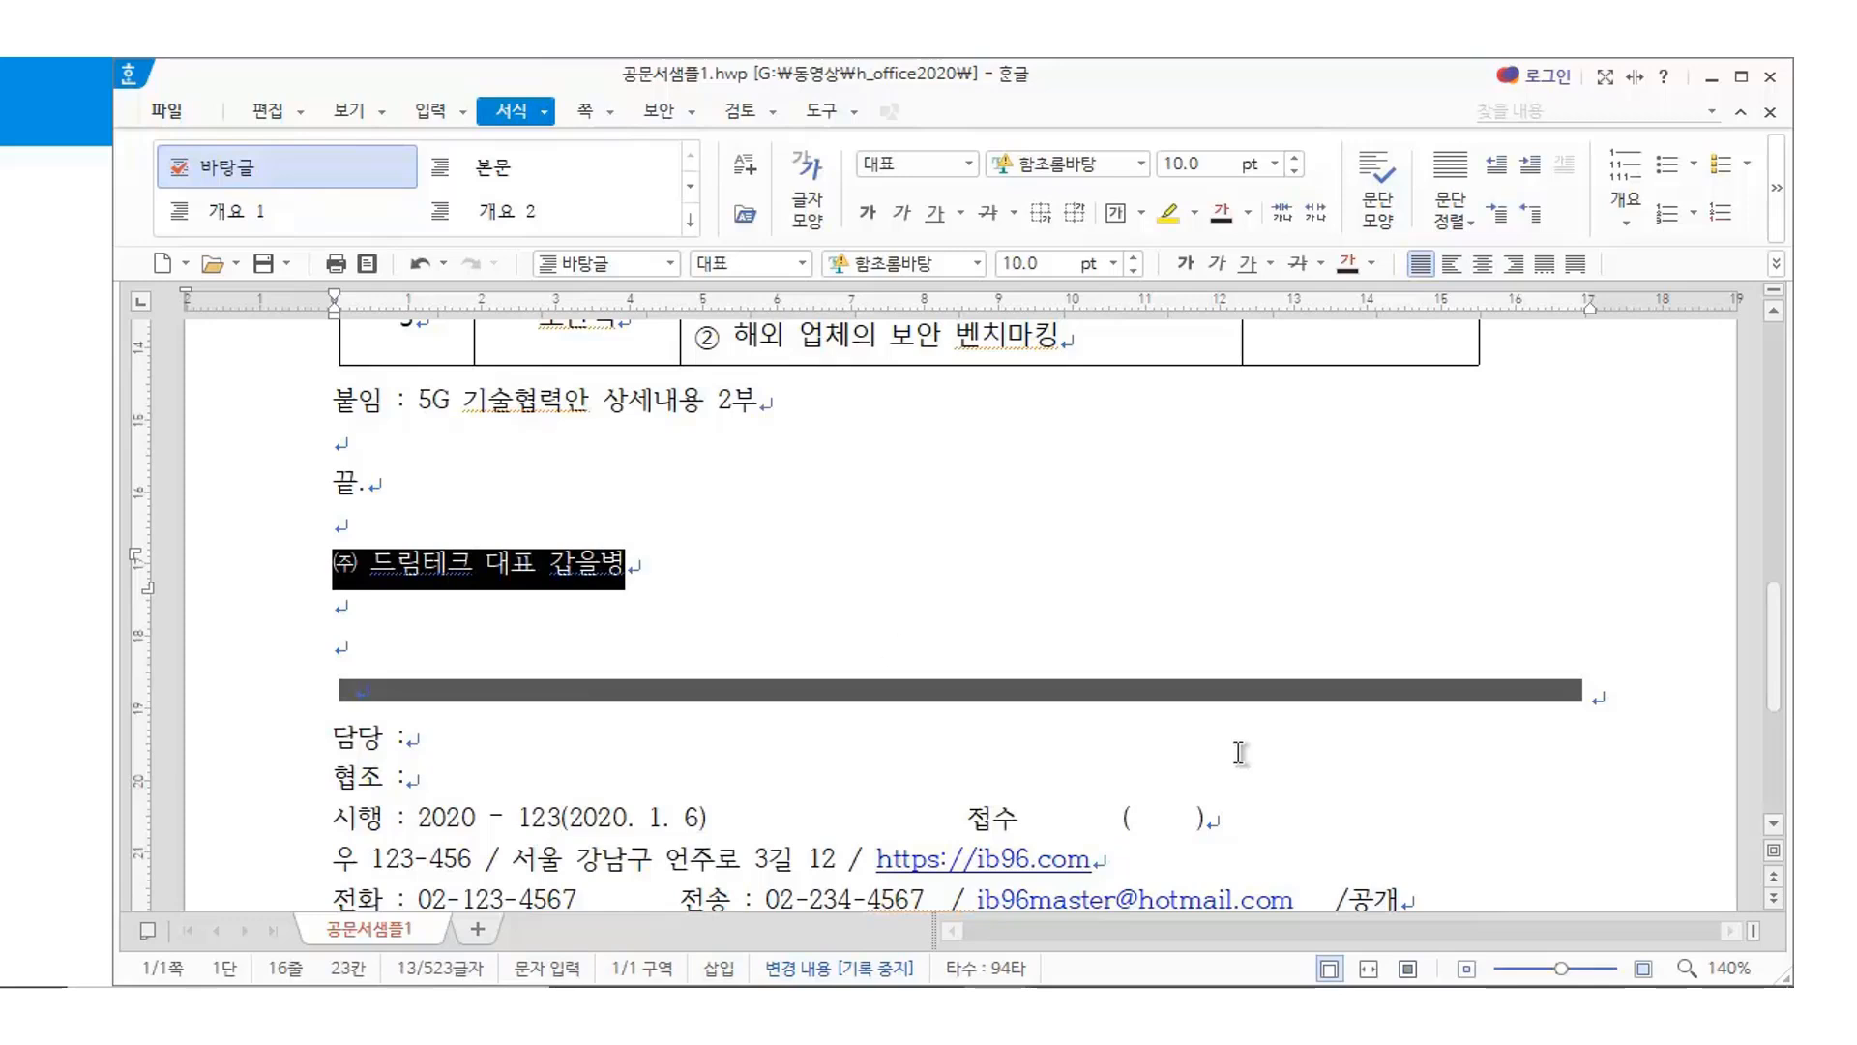
pyautogui.hotkey('alt', 'c')
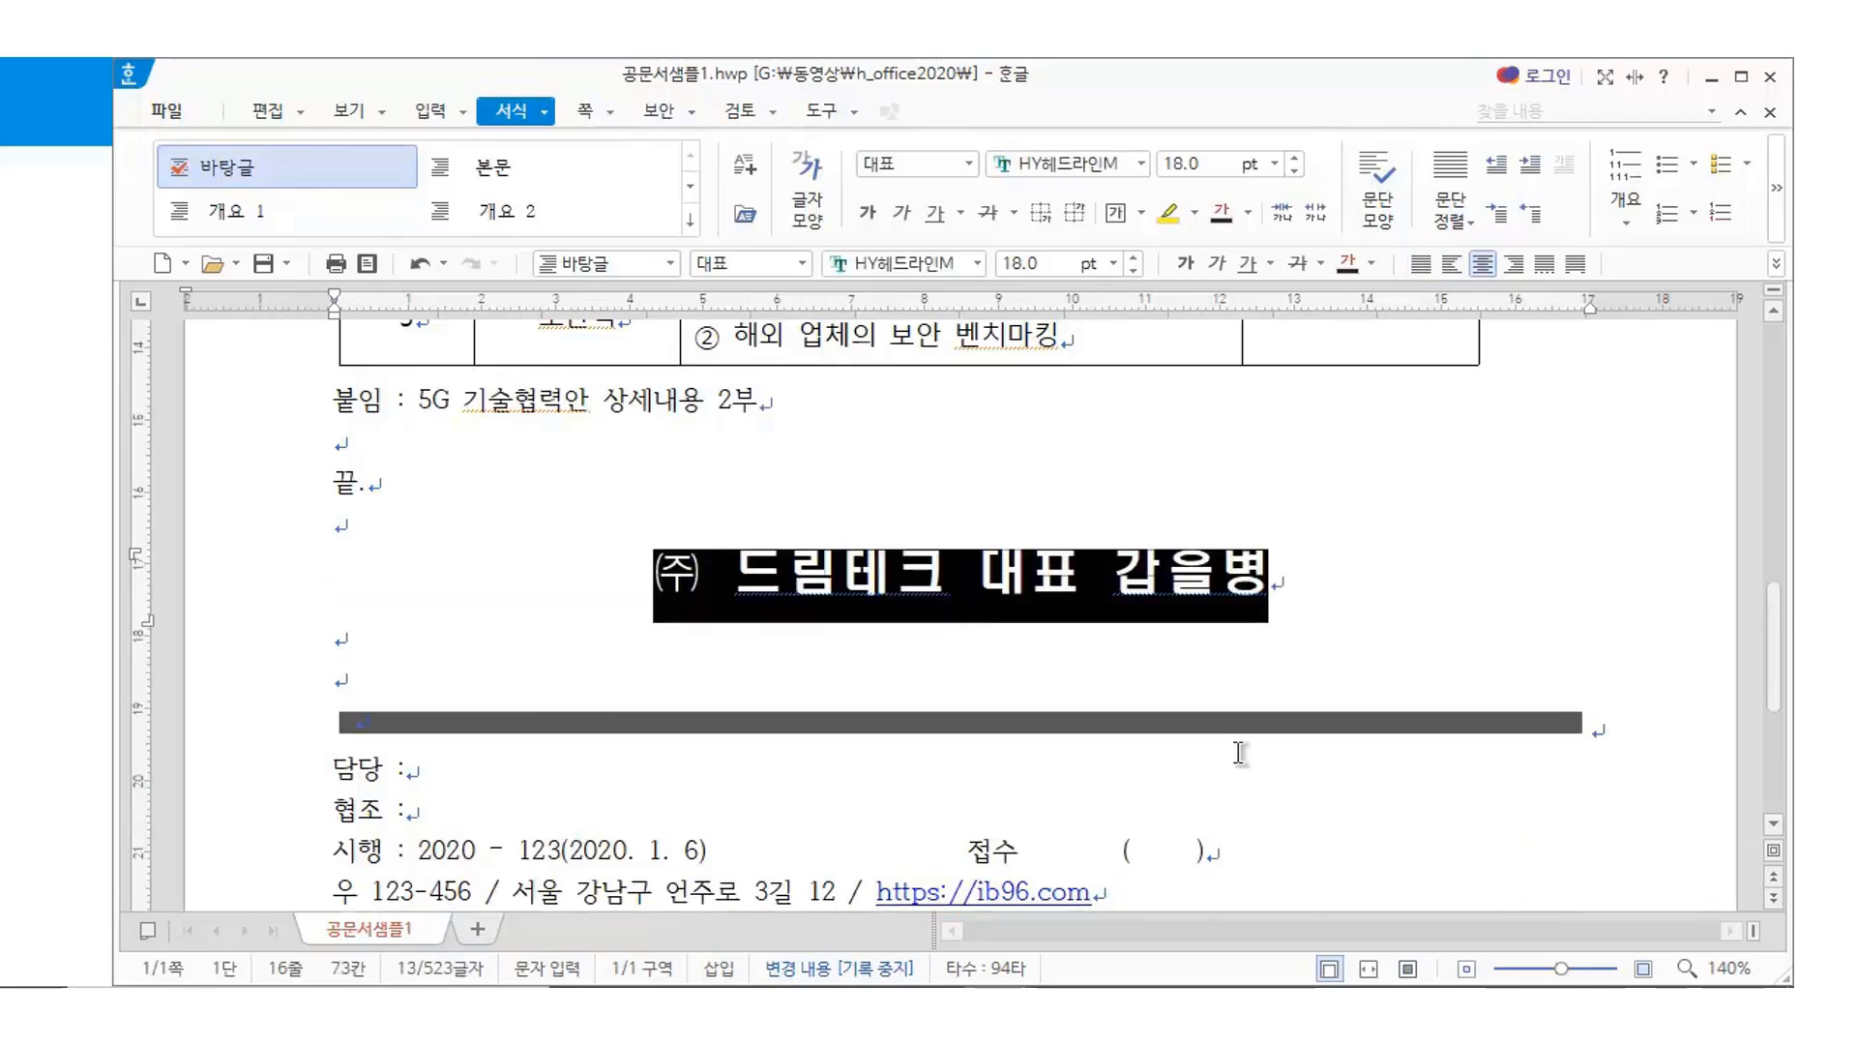
pyautogui.click(450, 688)
pyautogui.scroll(-3, 1026, 713)
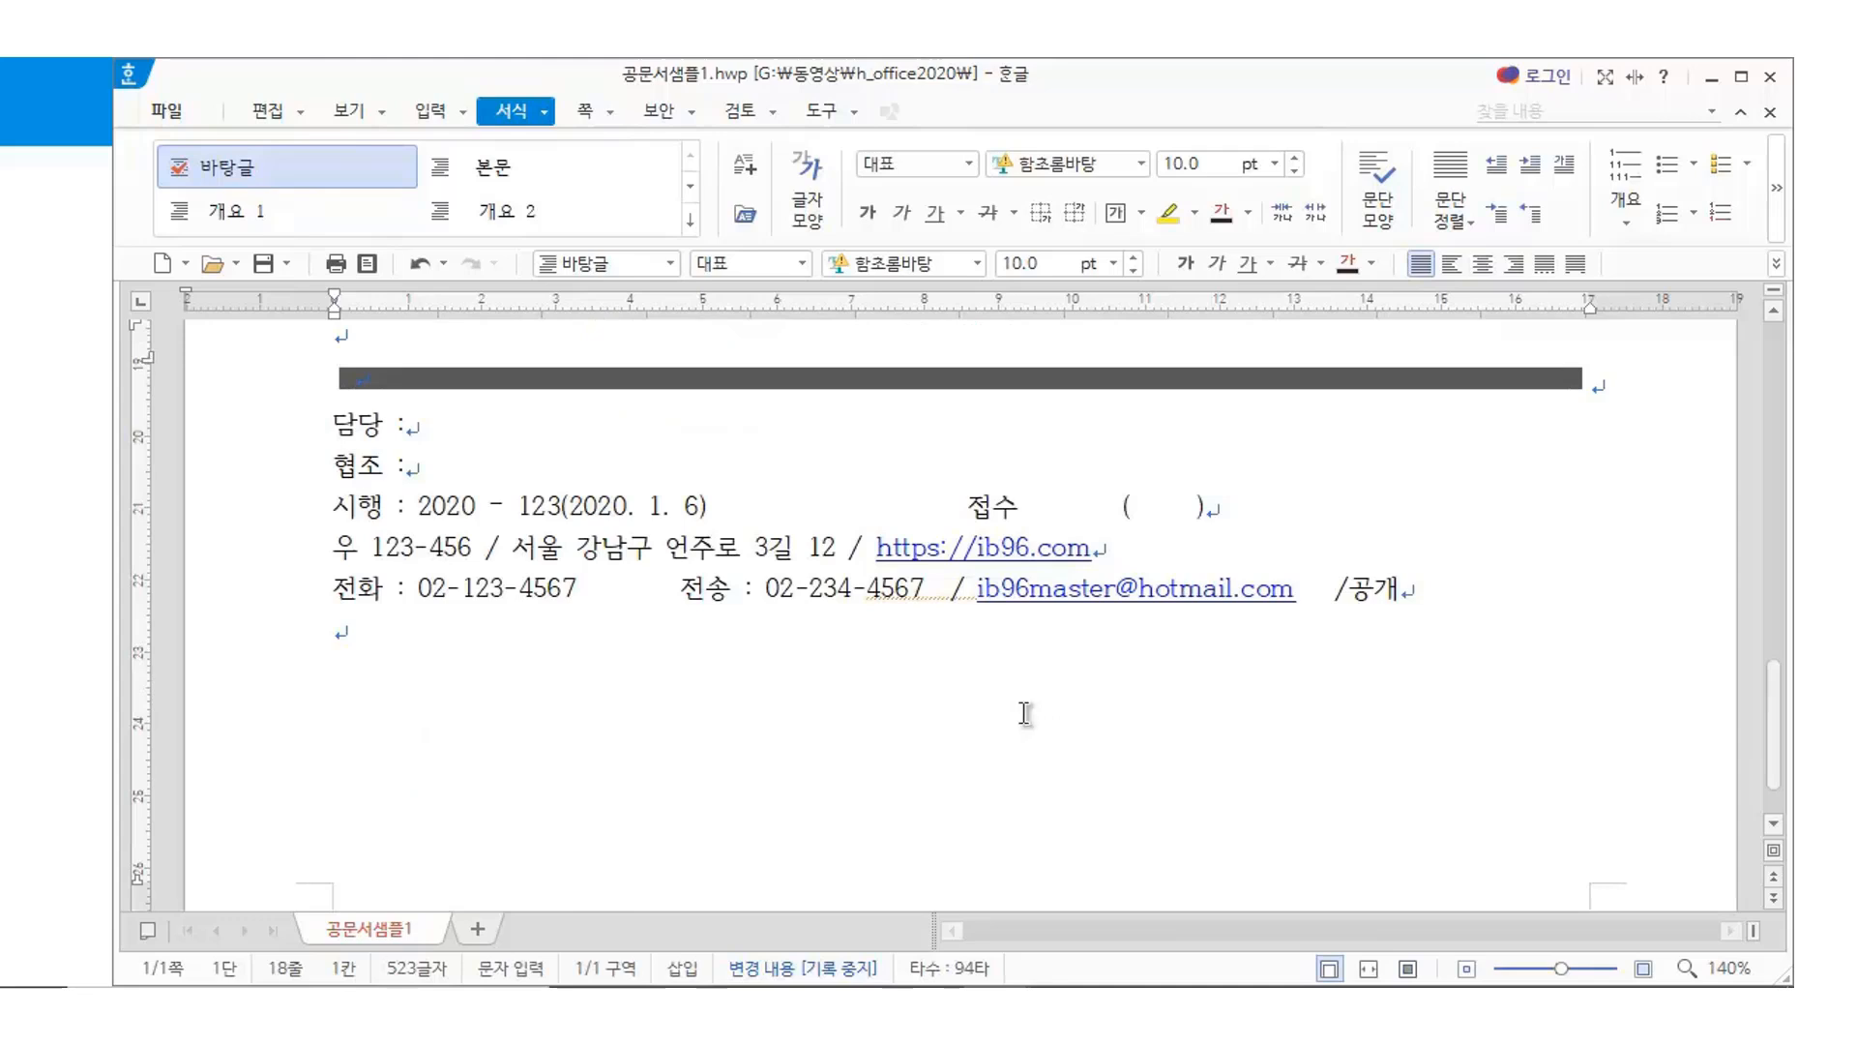
pyautogui.scroll(3, 1021, 716)
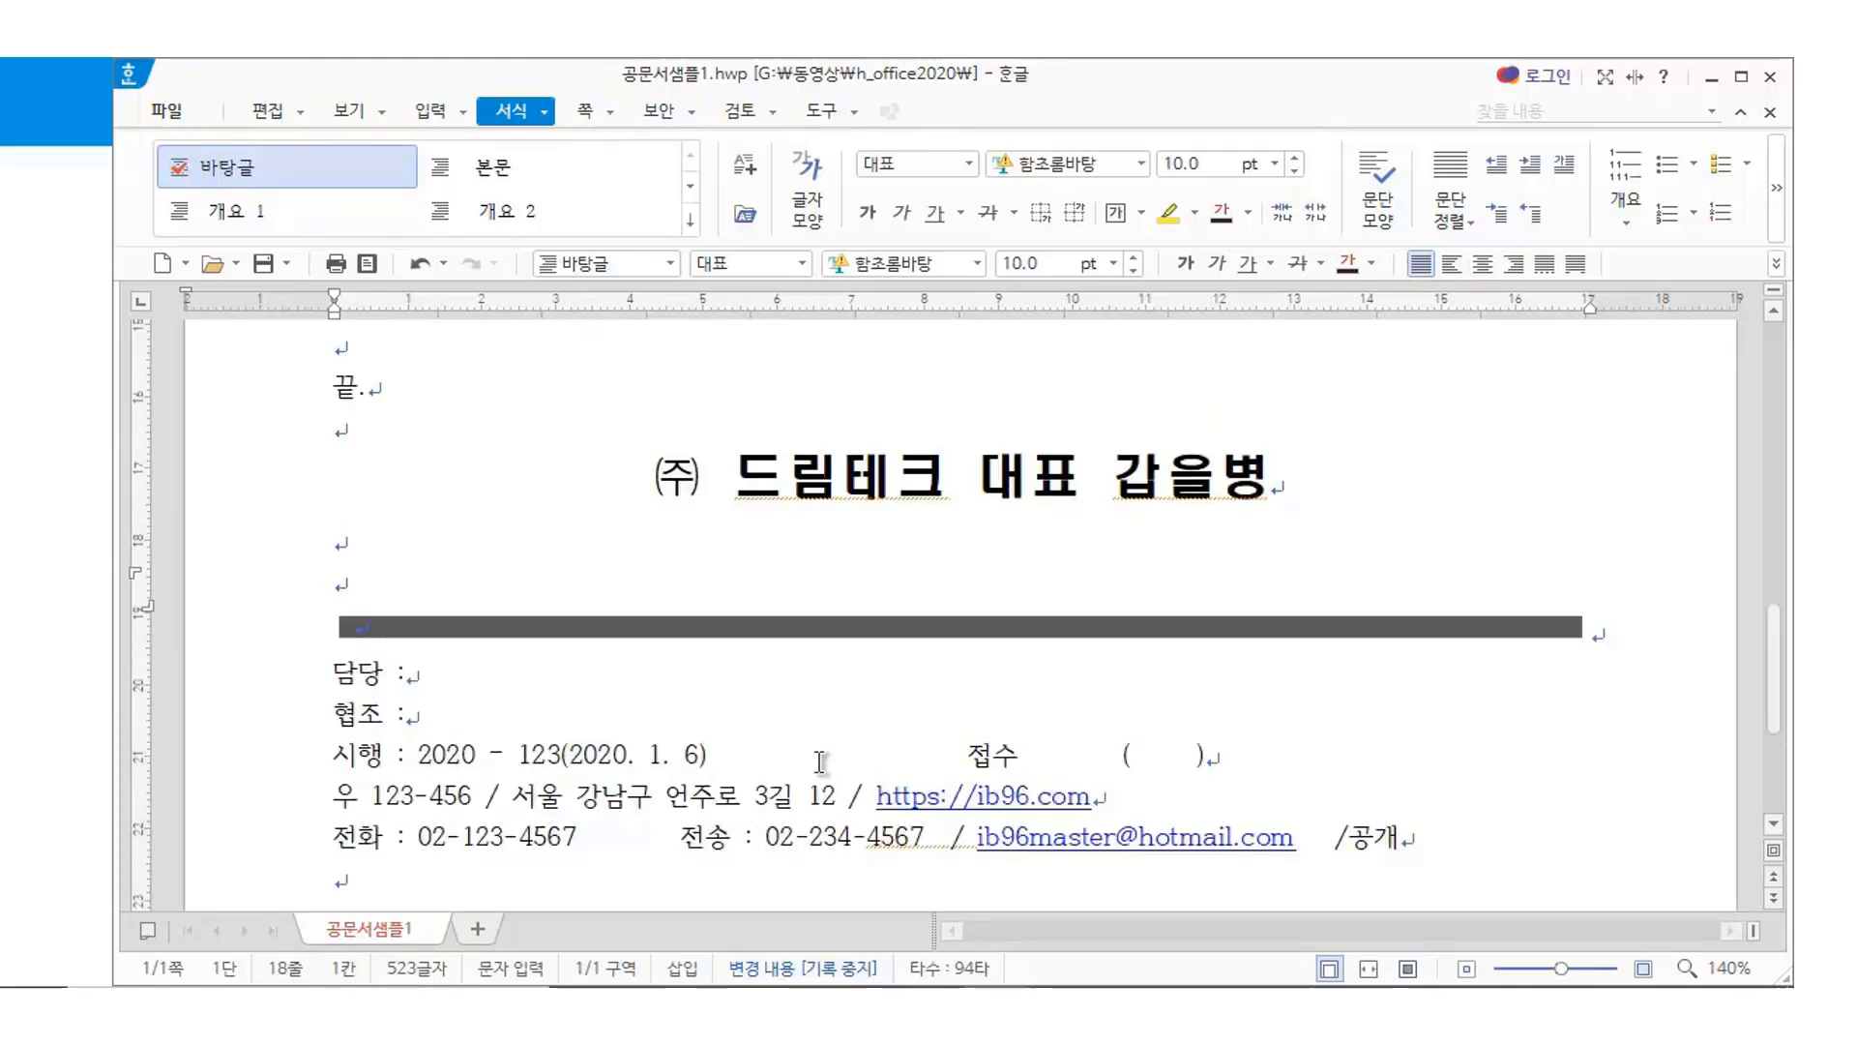
pyautogui.scroll(10, 820, 764)
pyautogui.scroll(3, 821, 774)
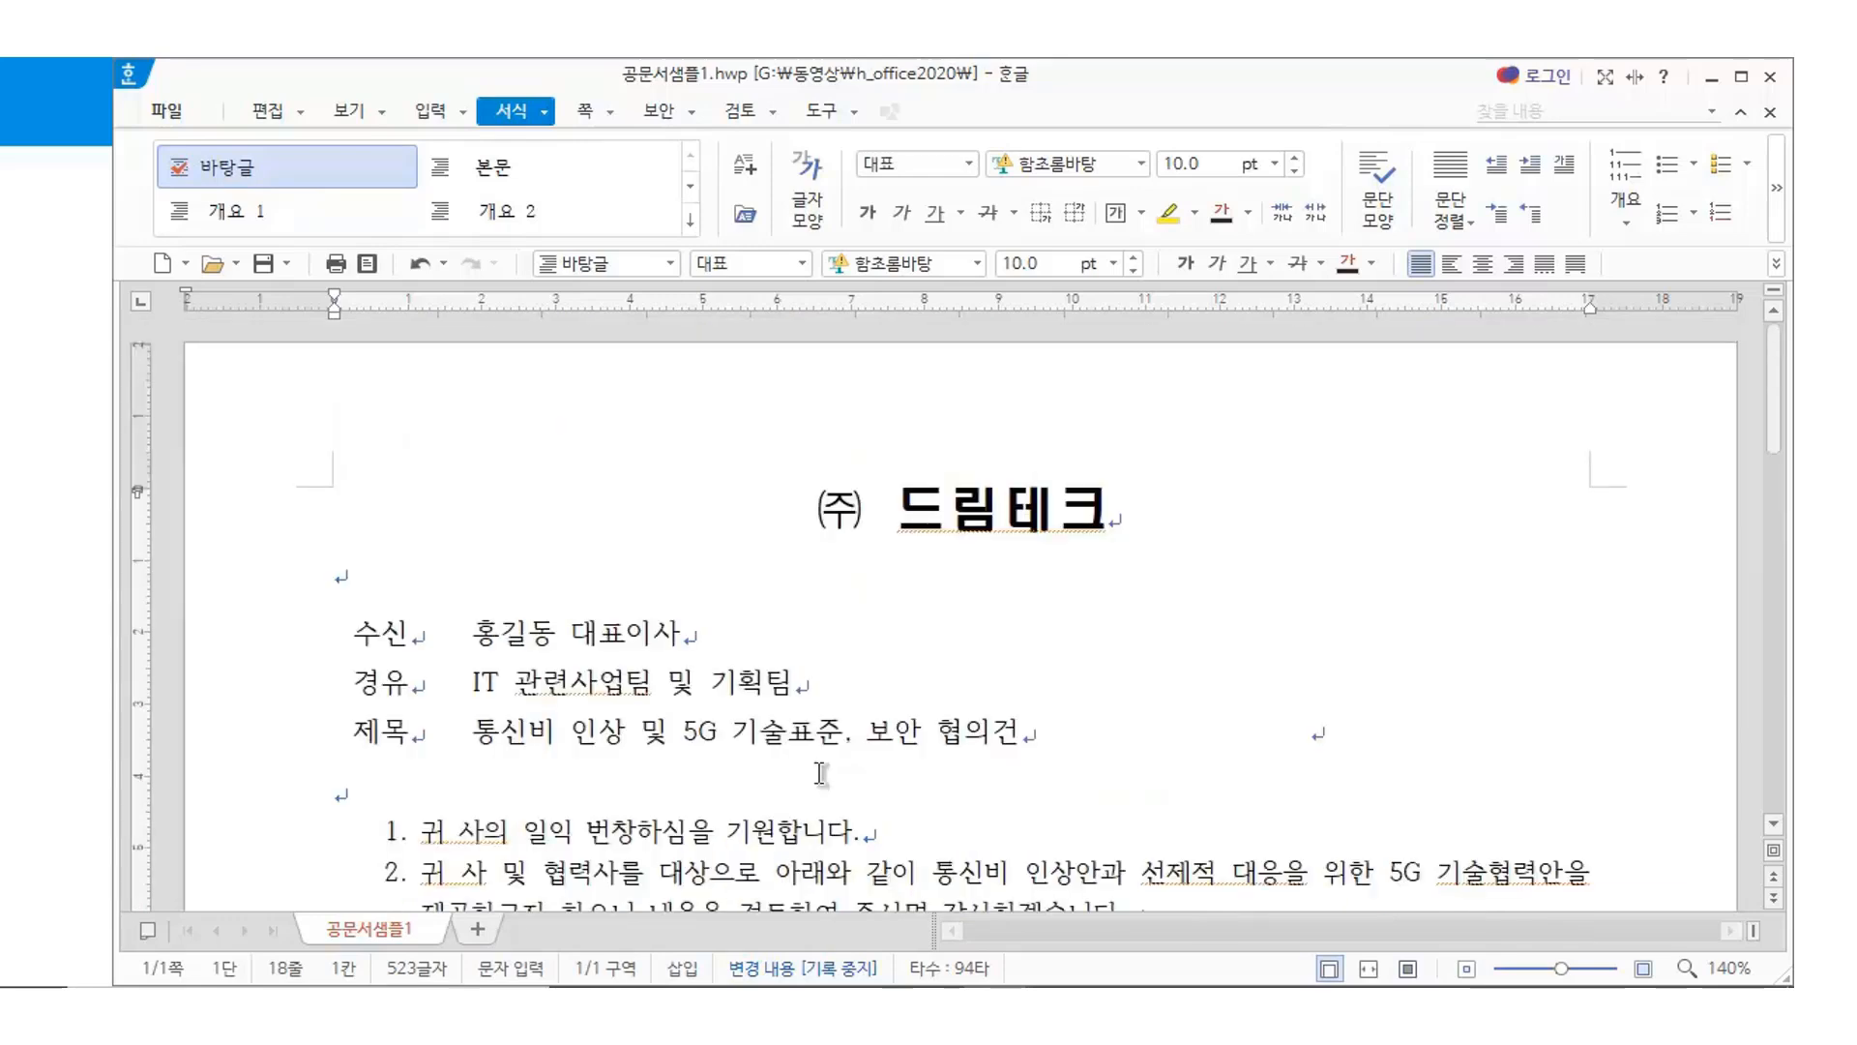